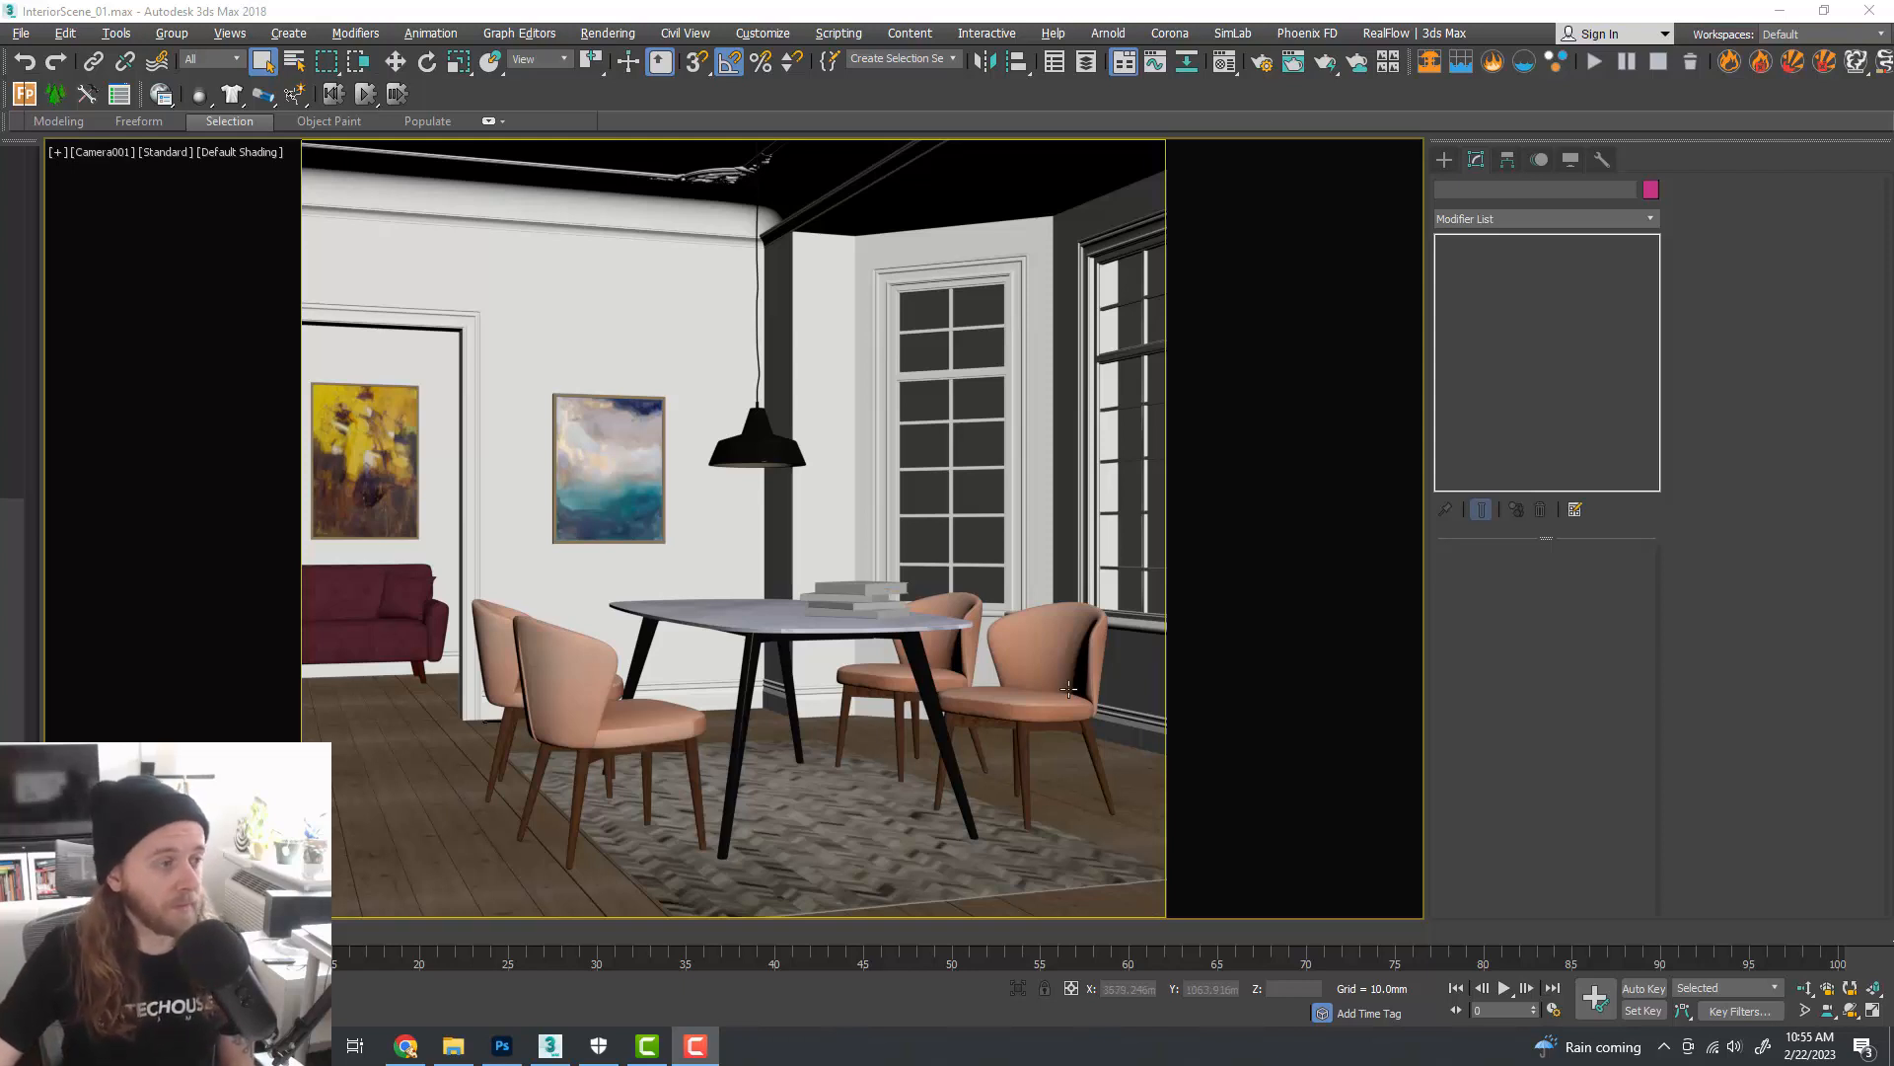
- Select the back wall and the doorway trim to inspect the room's geometry
click(685, 303)
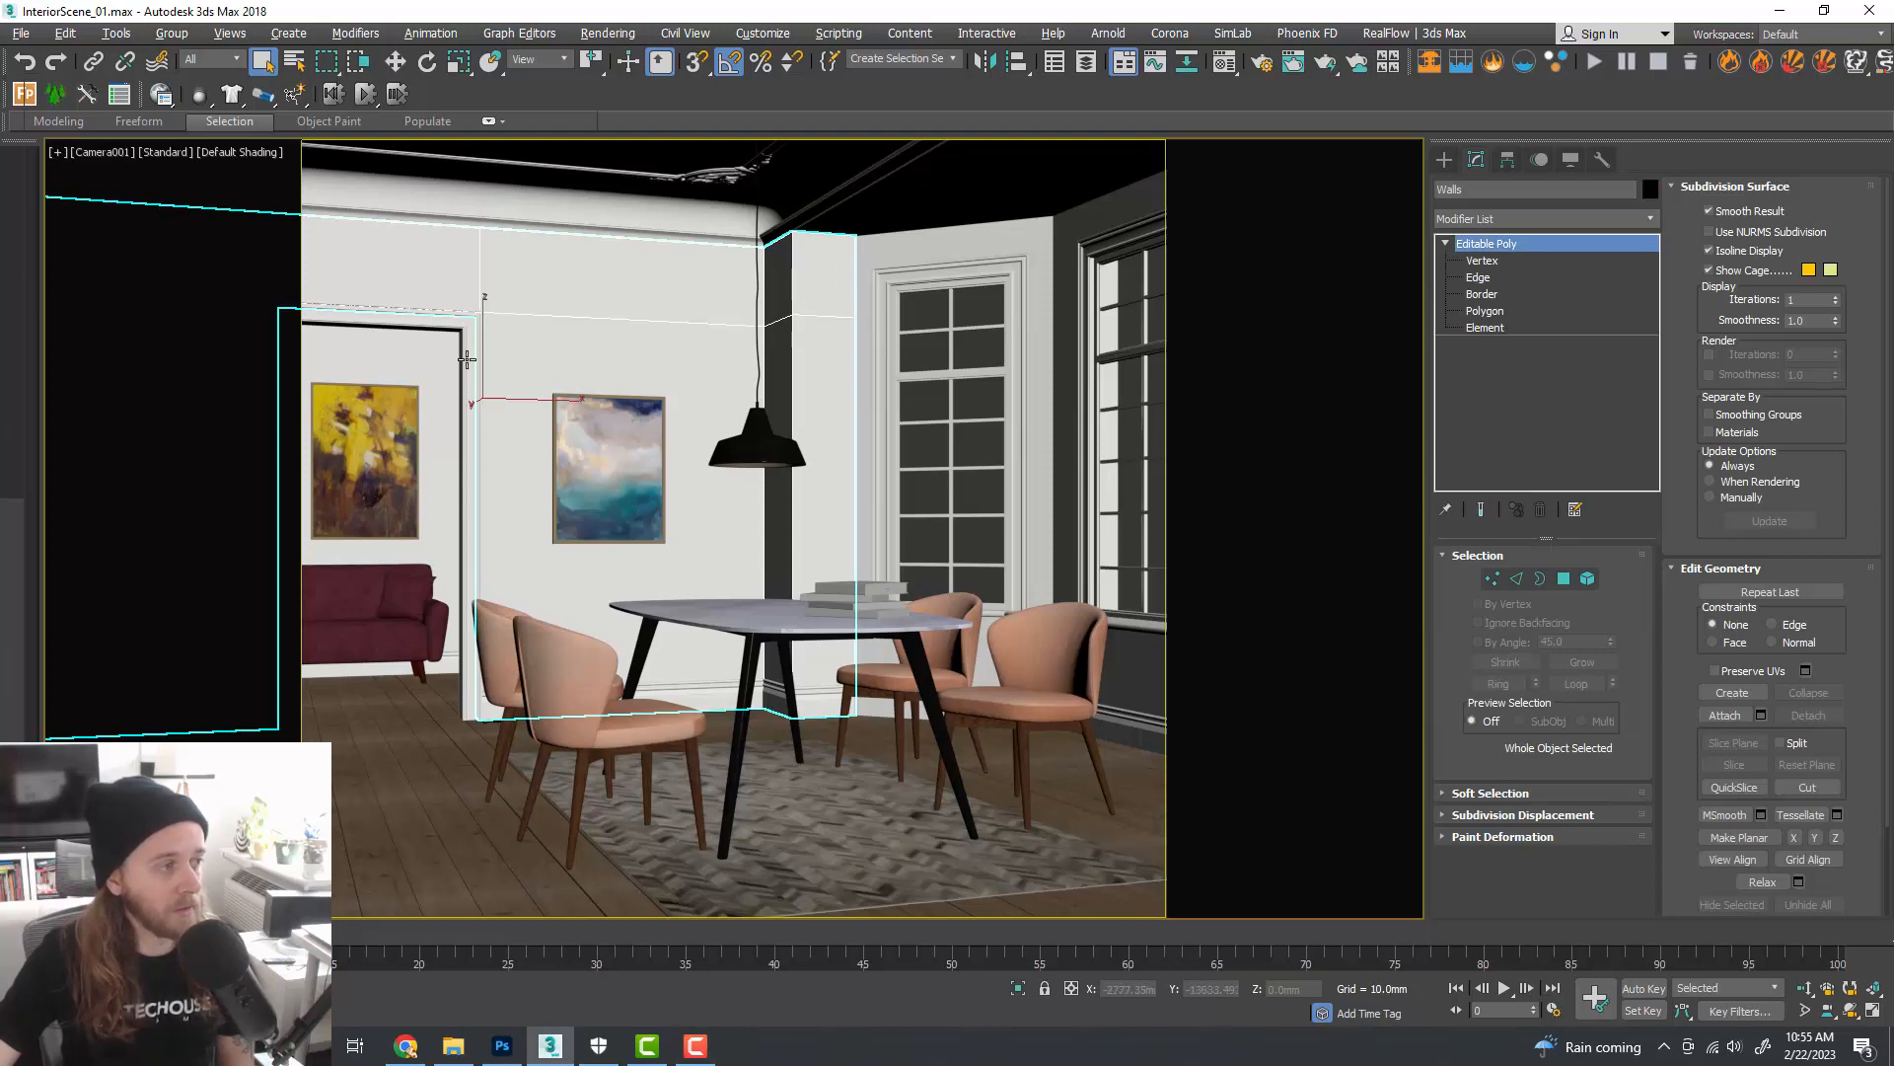
click(461, 363)
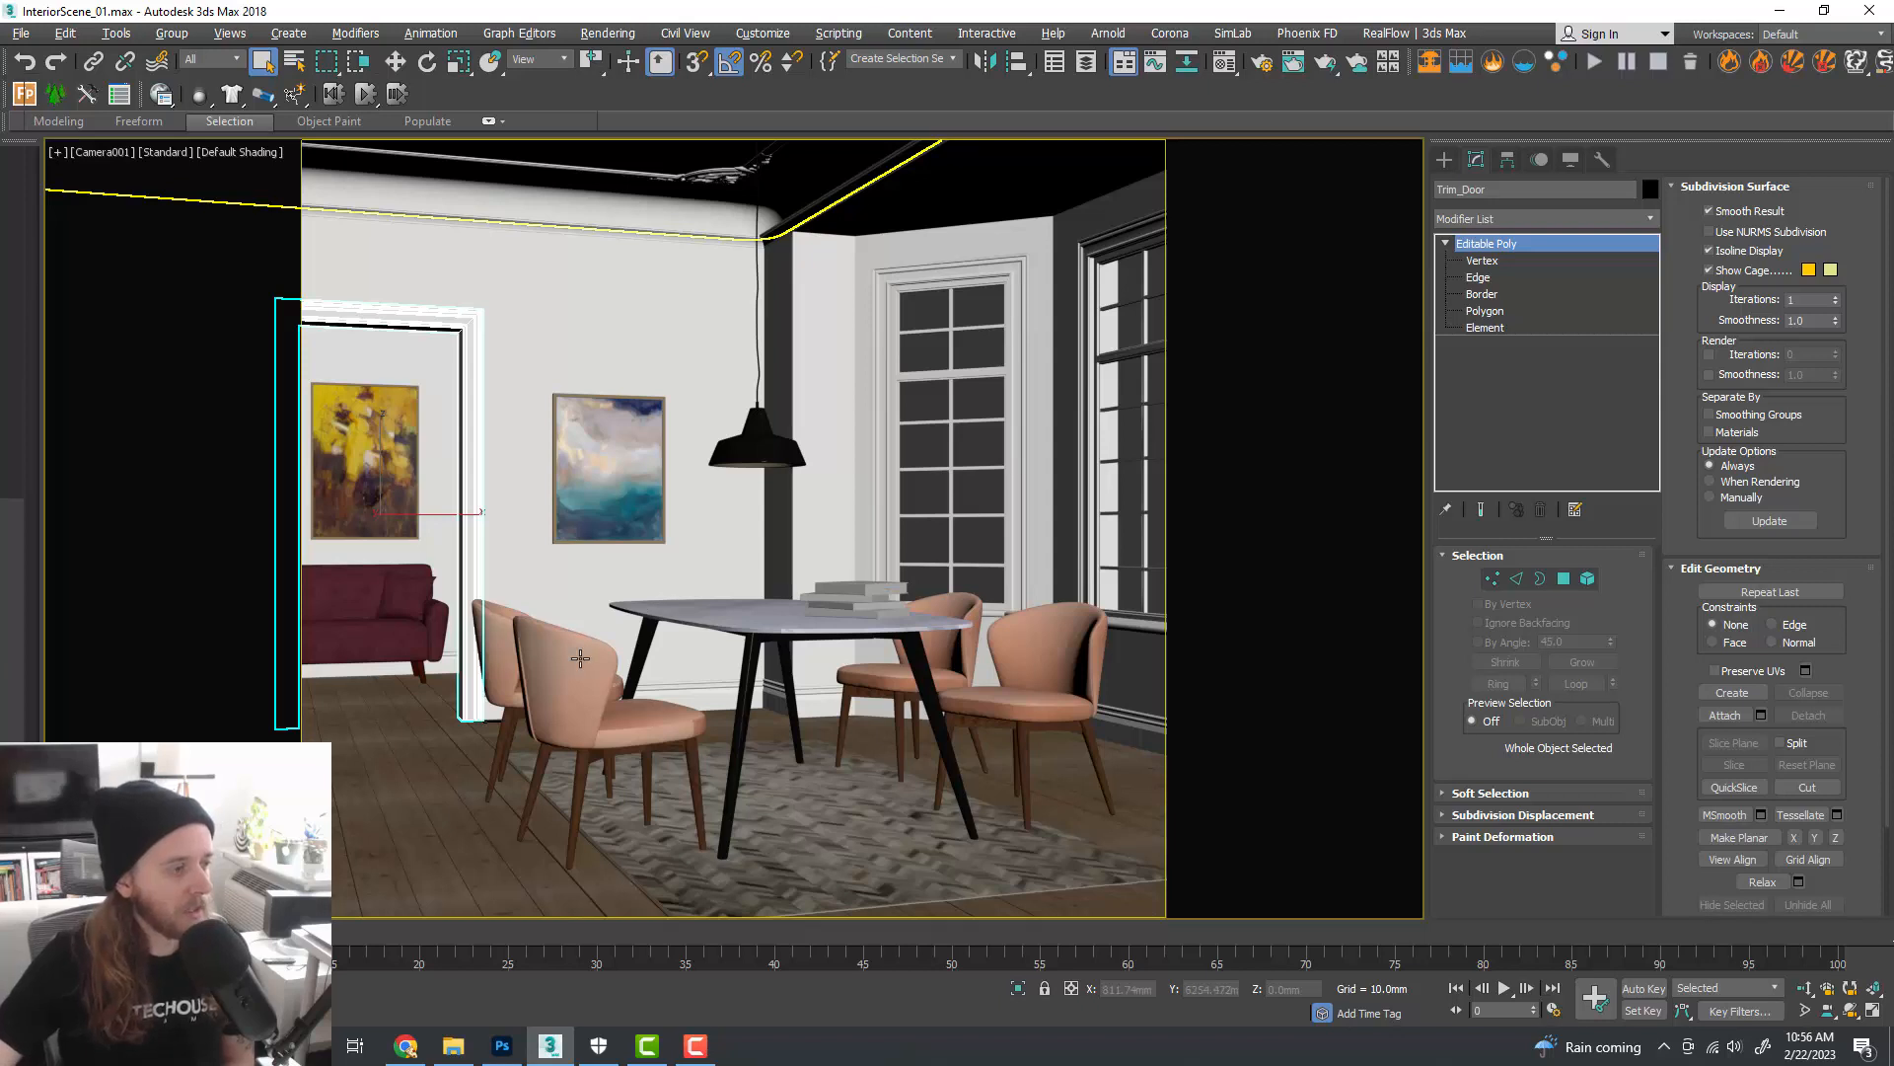
- Switch to 3dsky in Chrome, search for "chair" and filter the results to free models
click(407, 1048)
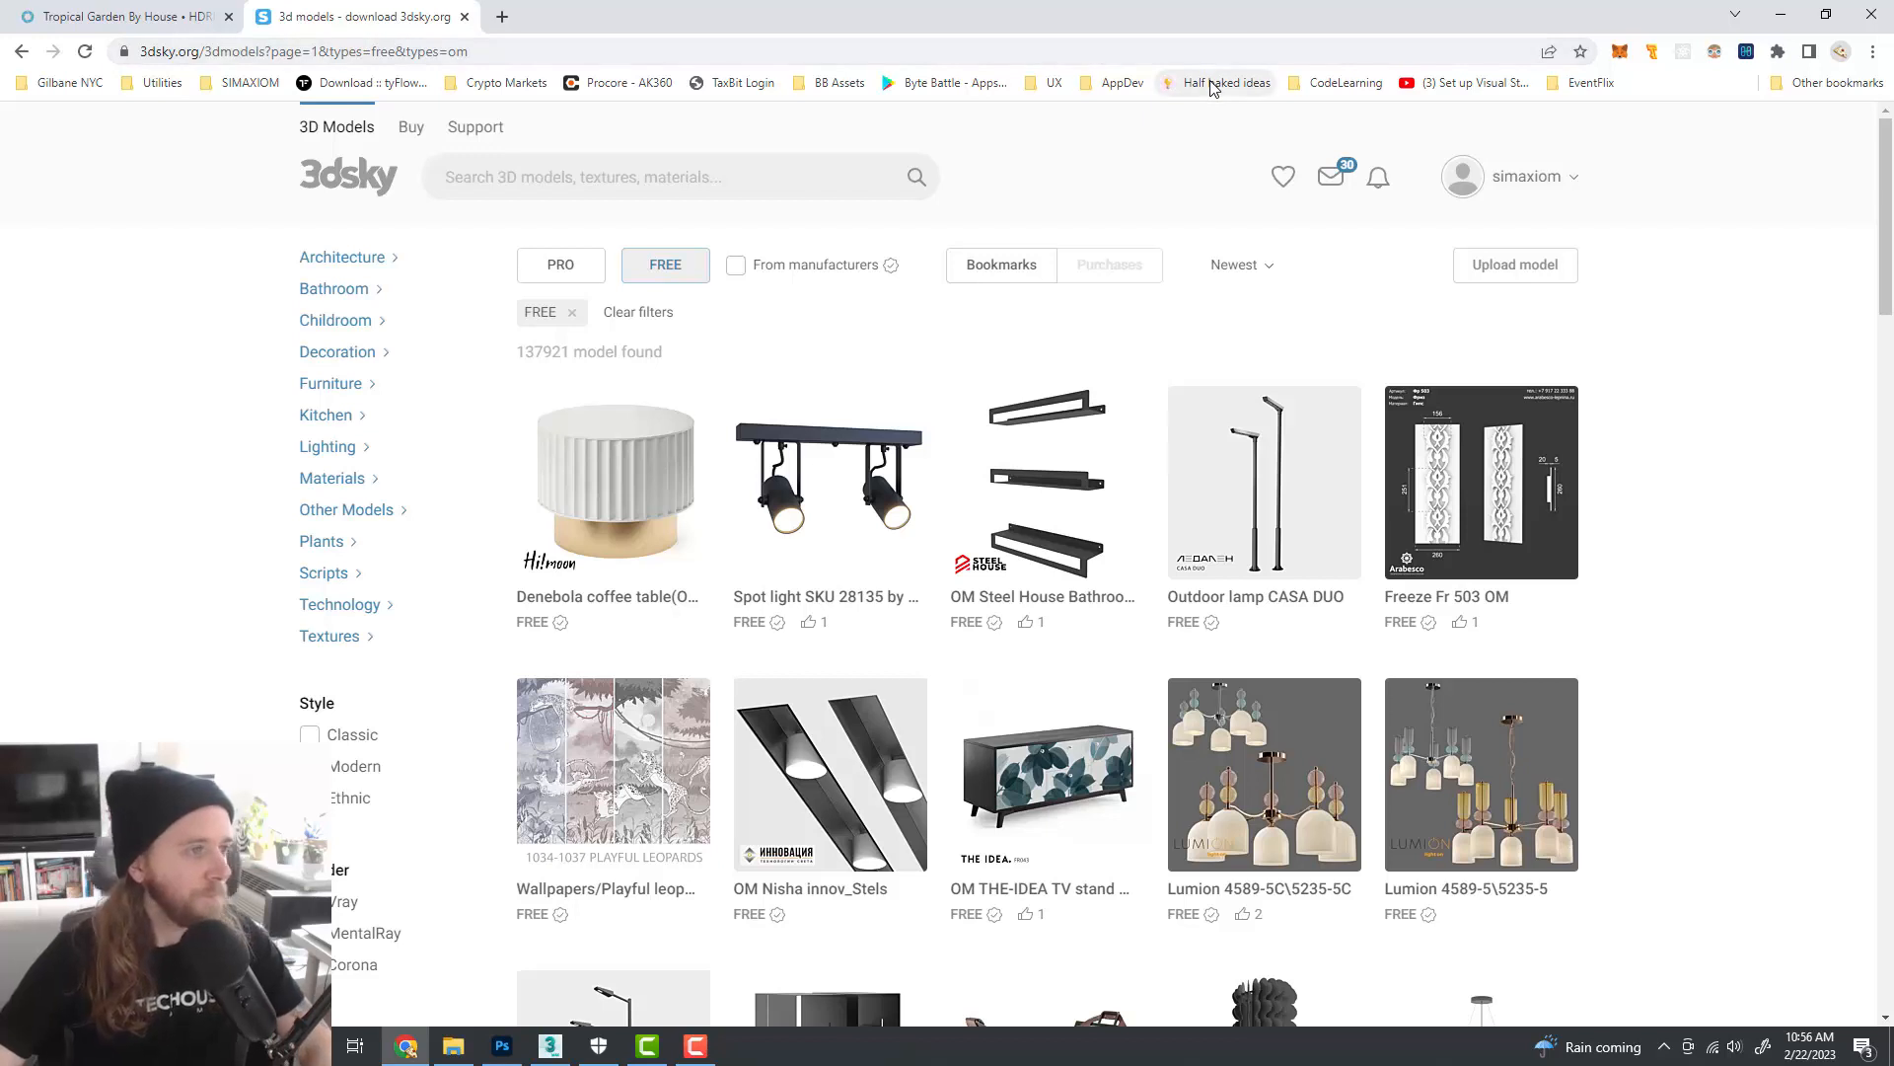
click(601, 183)
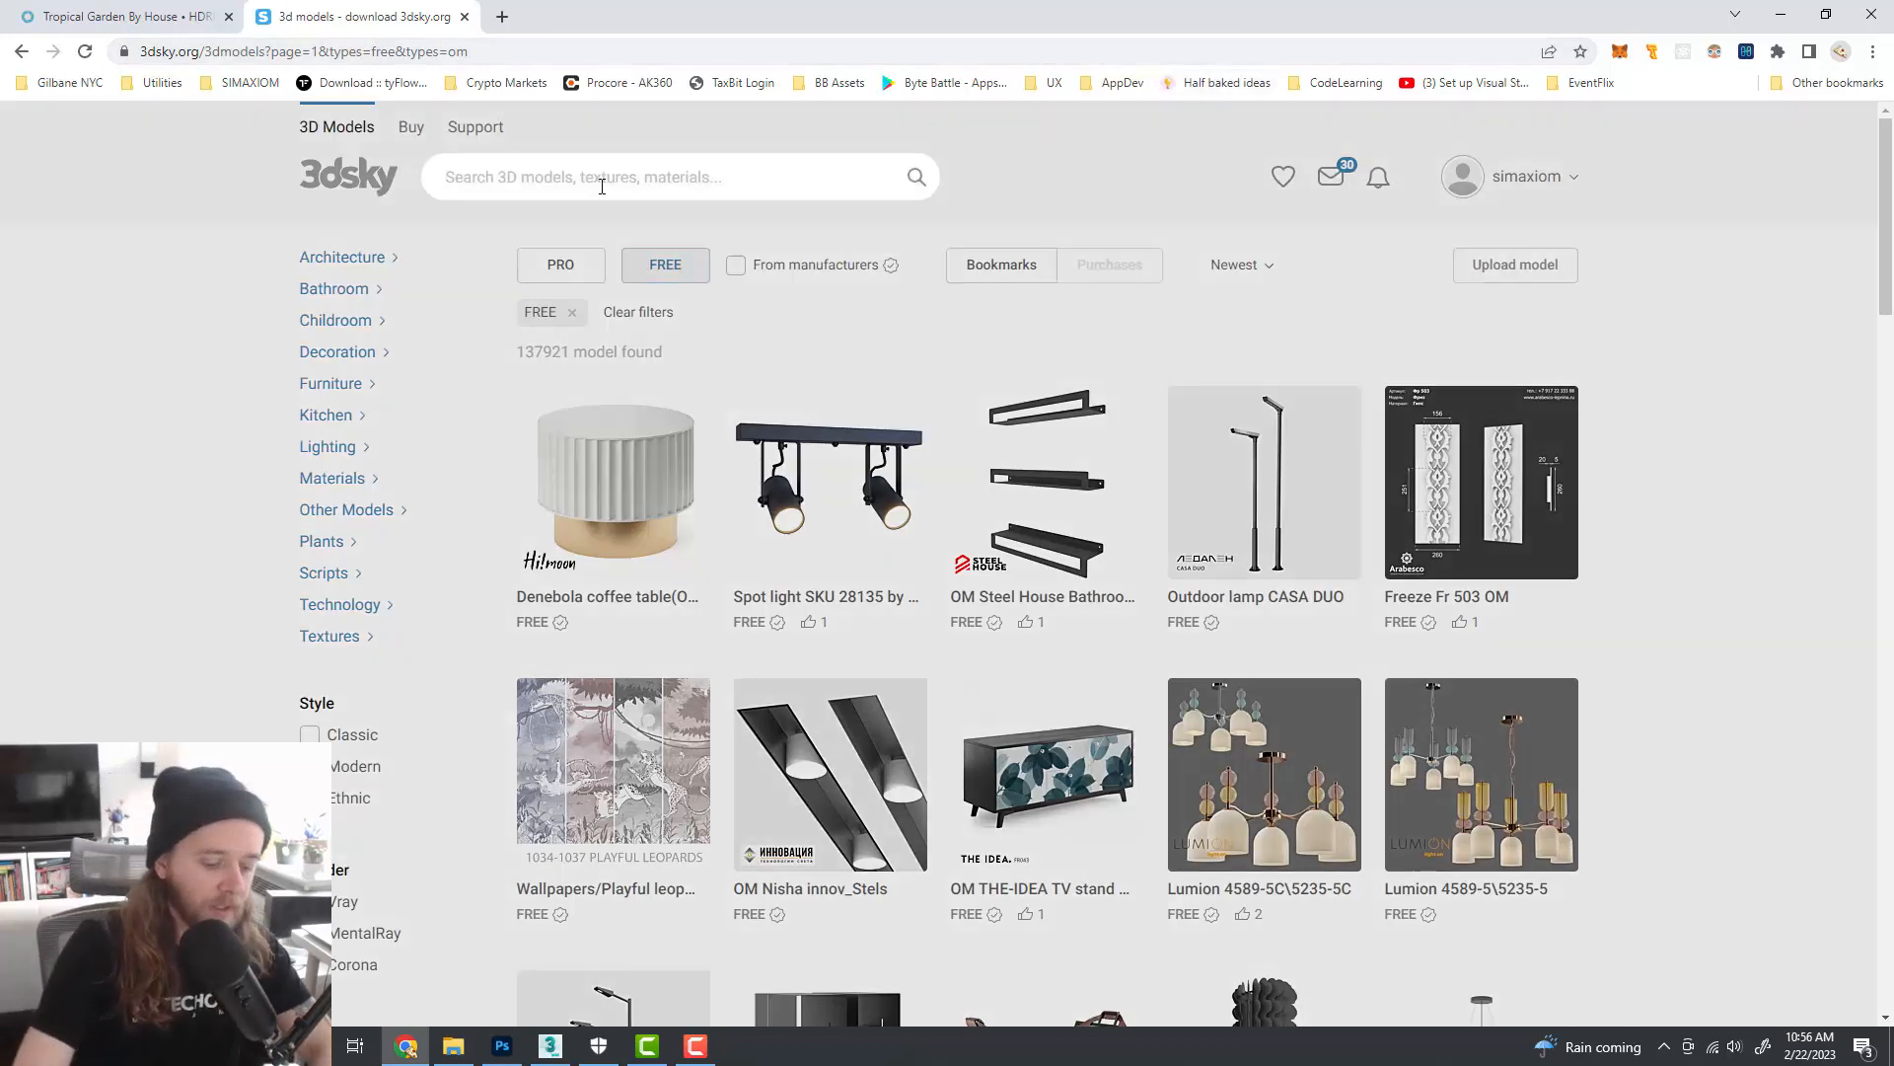
text(chair)
key(Return)
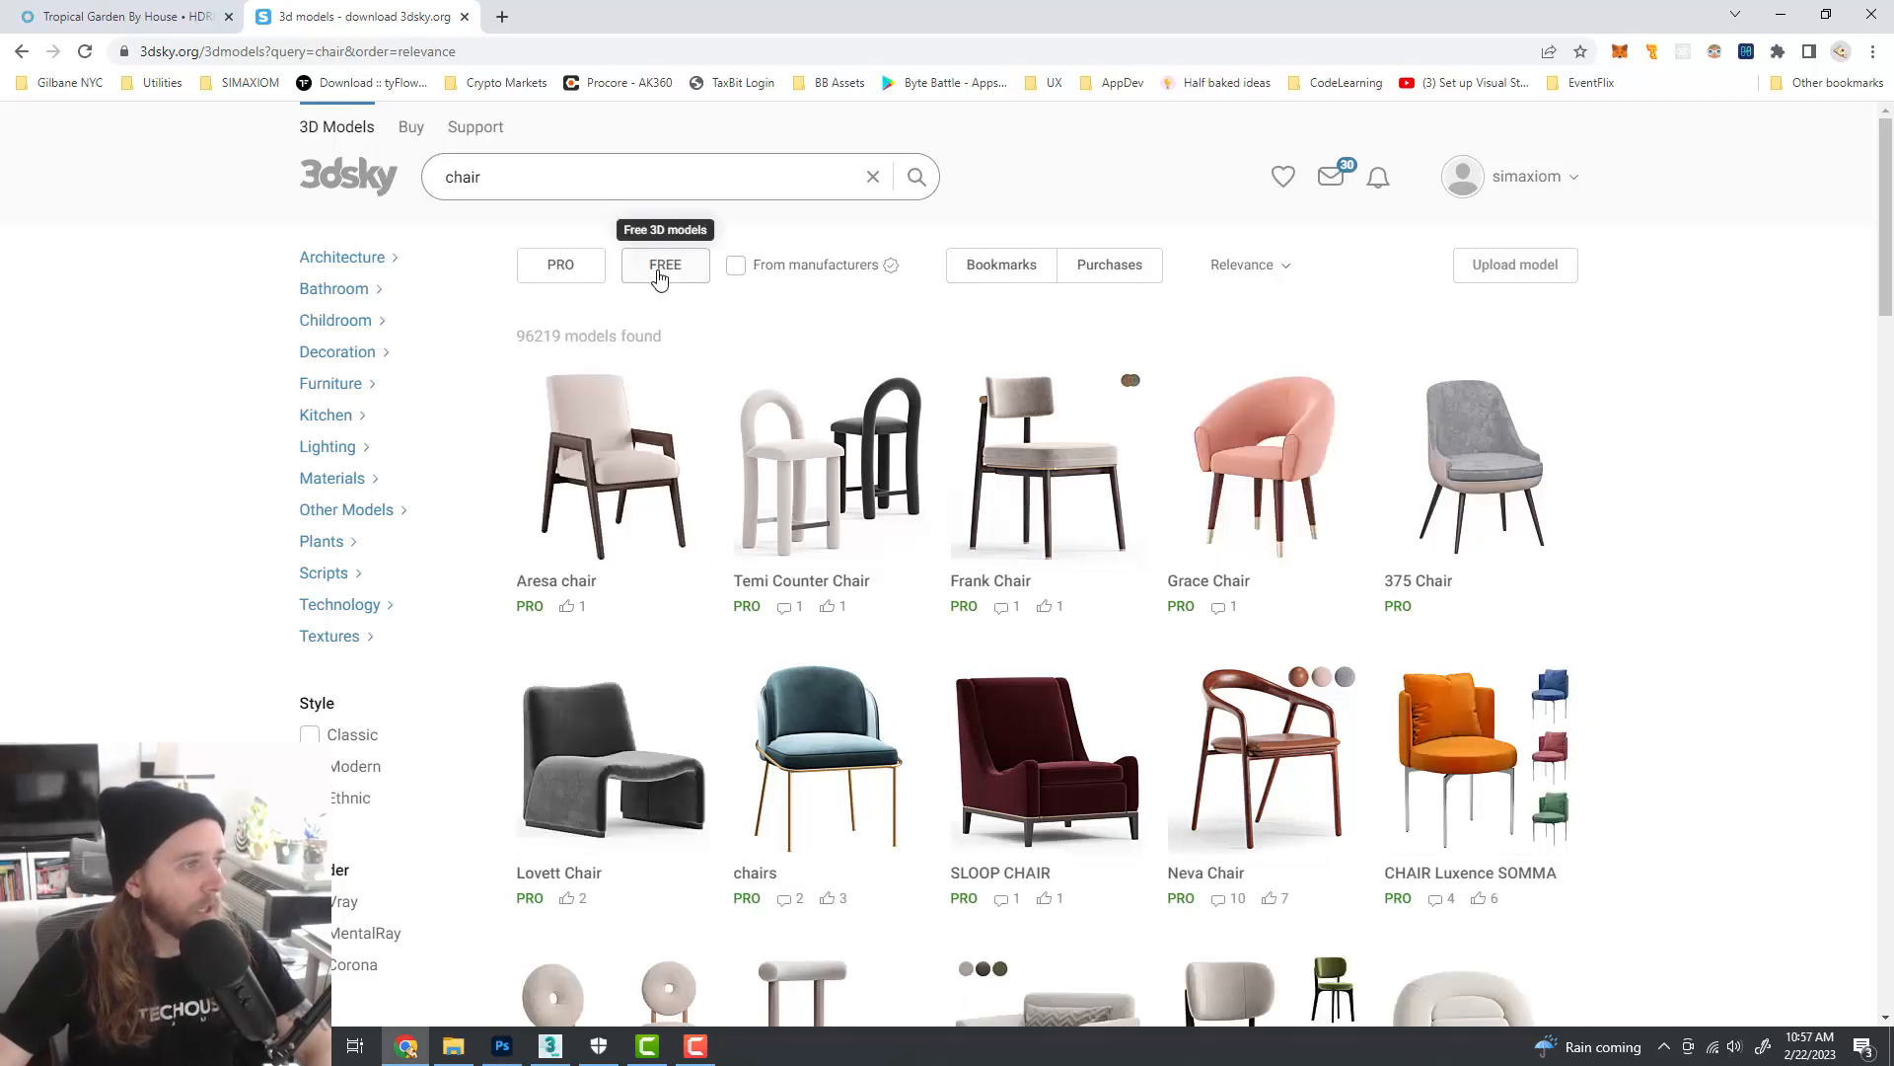
click(661, 270)
- Browse the free chair models on 3dsky, and return to 3ds Max
scroll(1663, 493, down, 4)
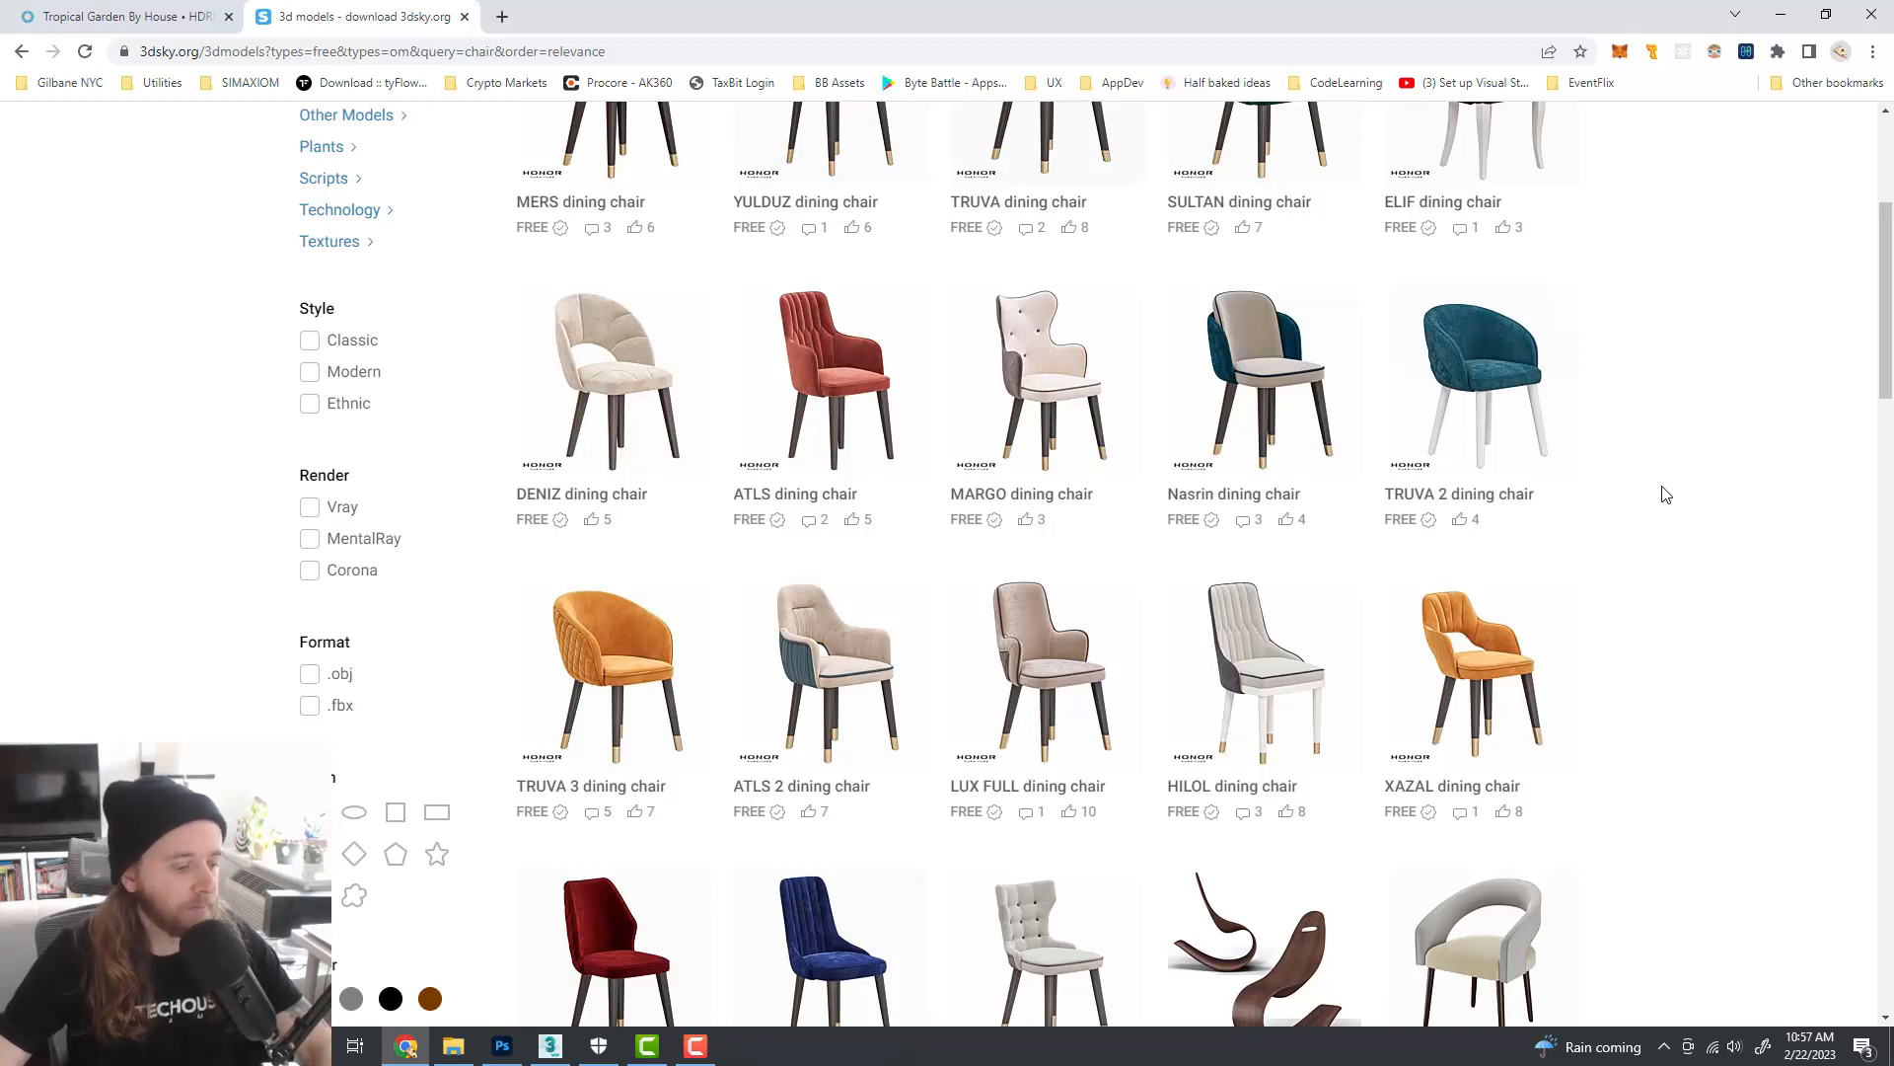
scroll(1668, 496, down, 3)
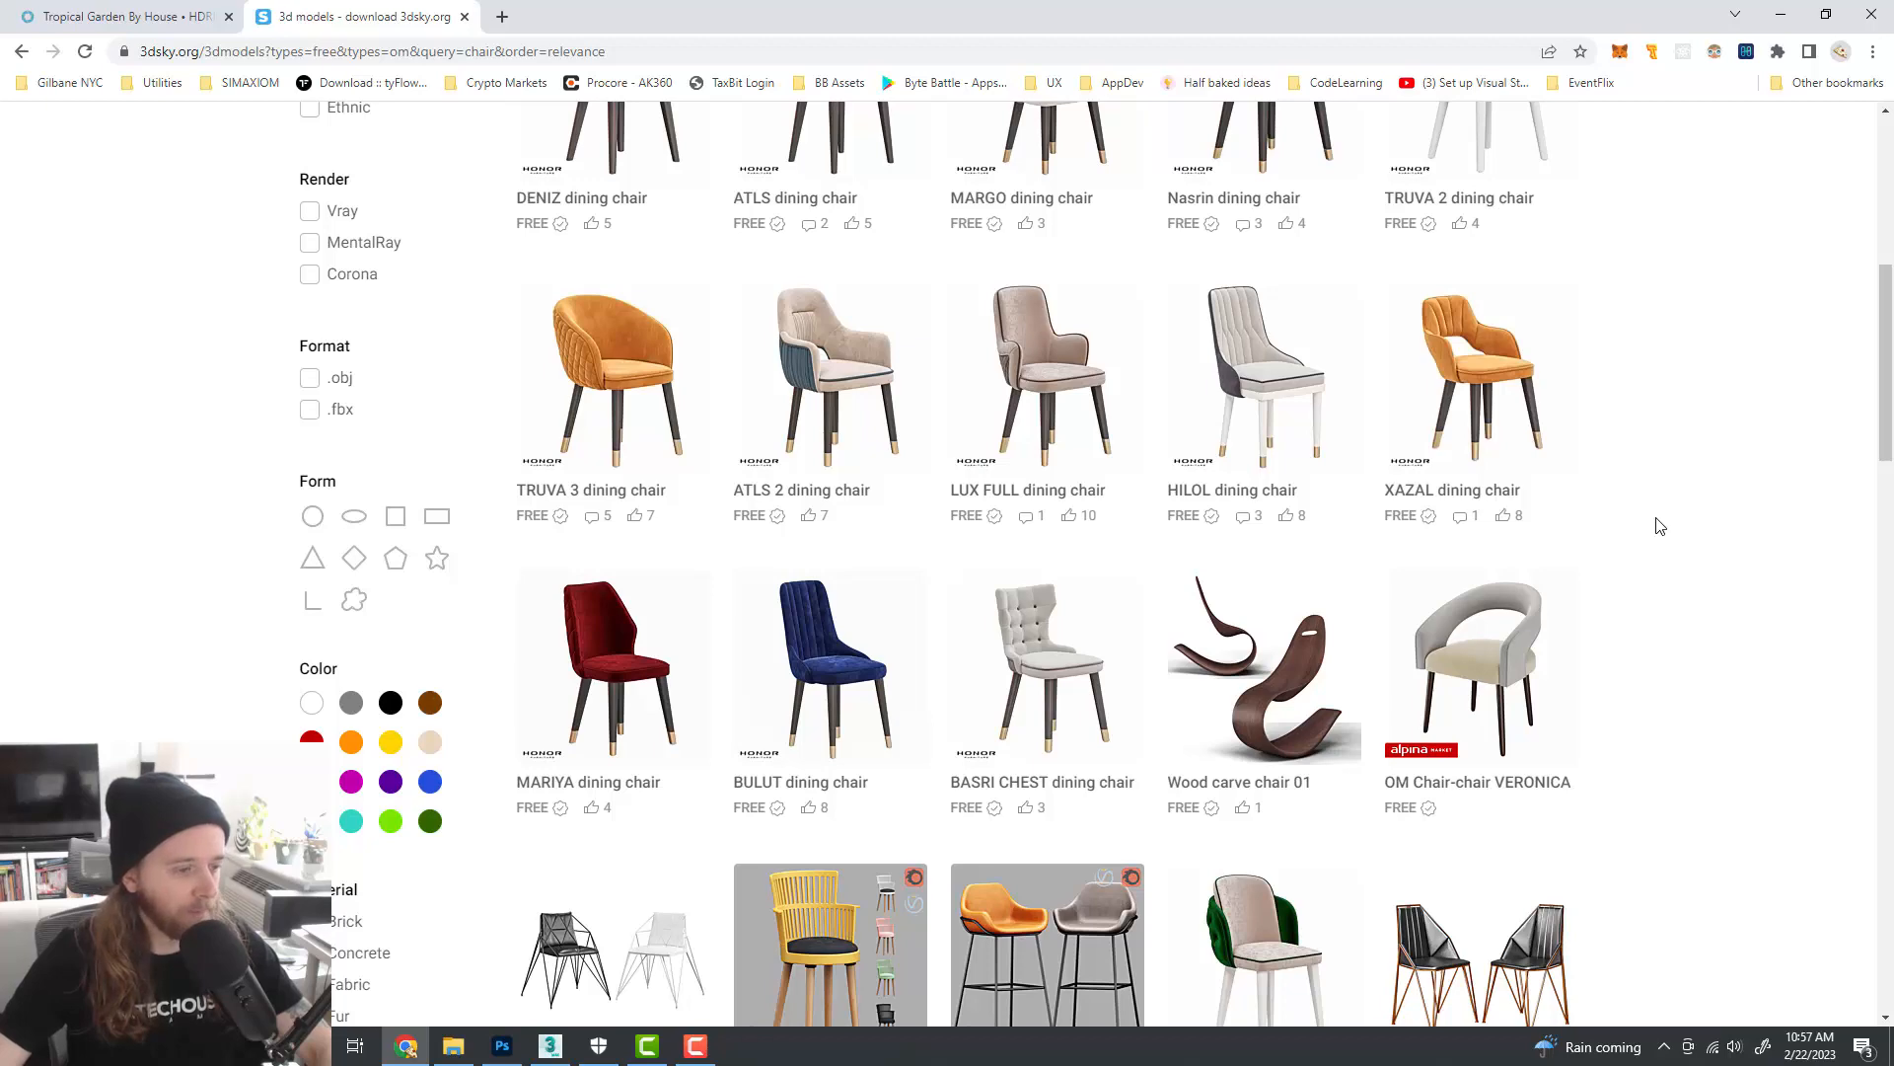
scroll(1660, 526, down, 8)
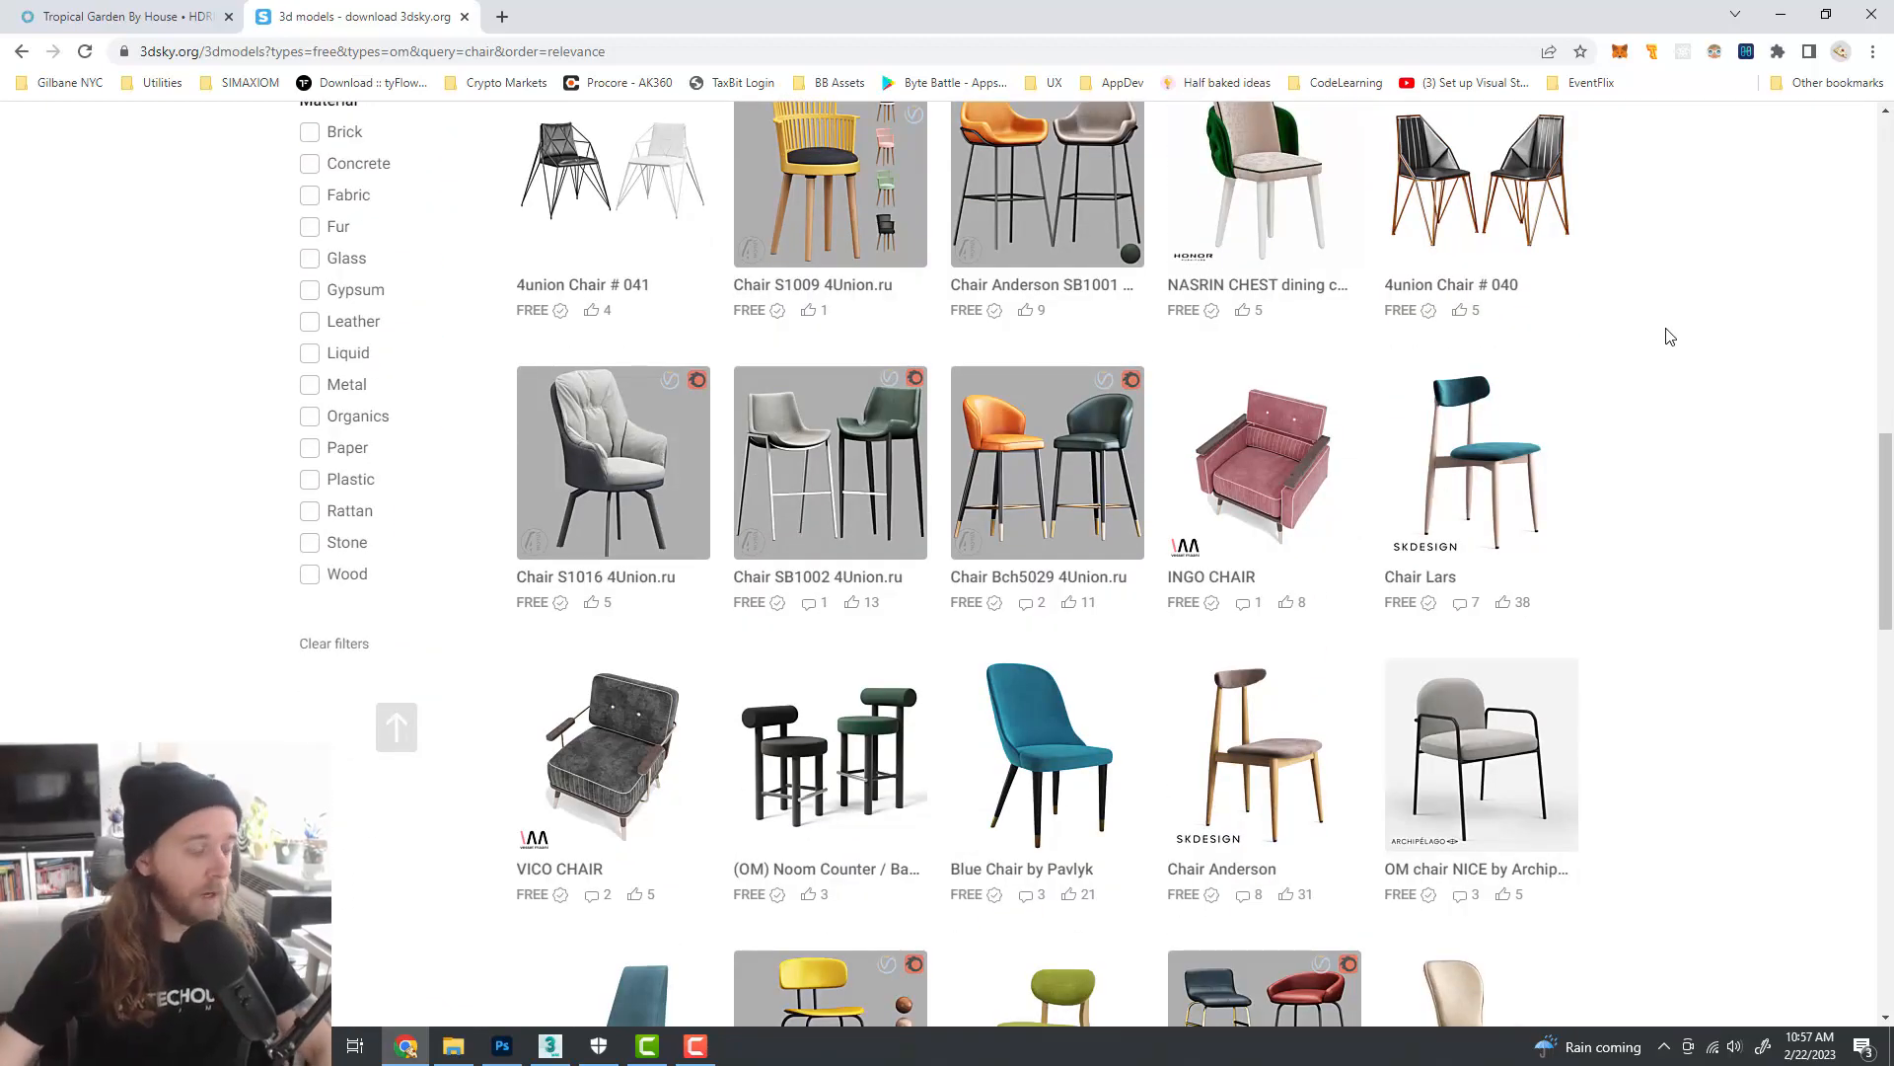
click(1781, 14)
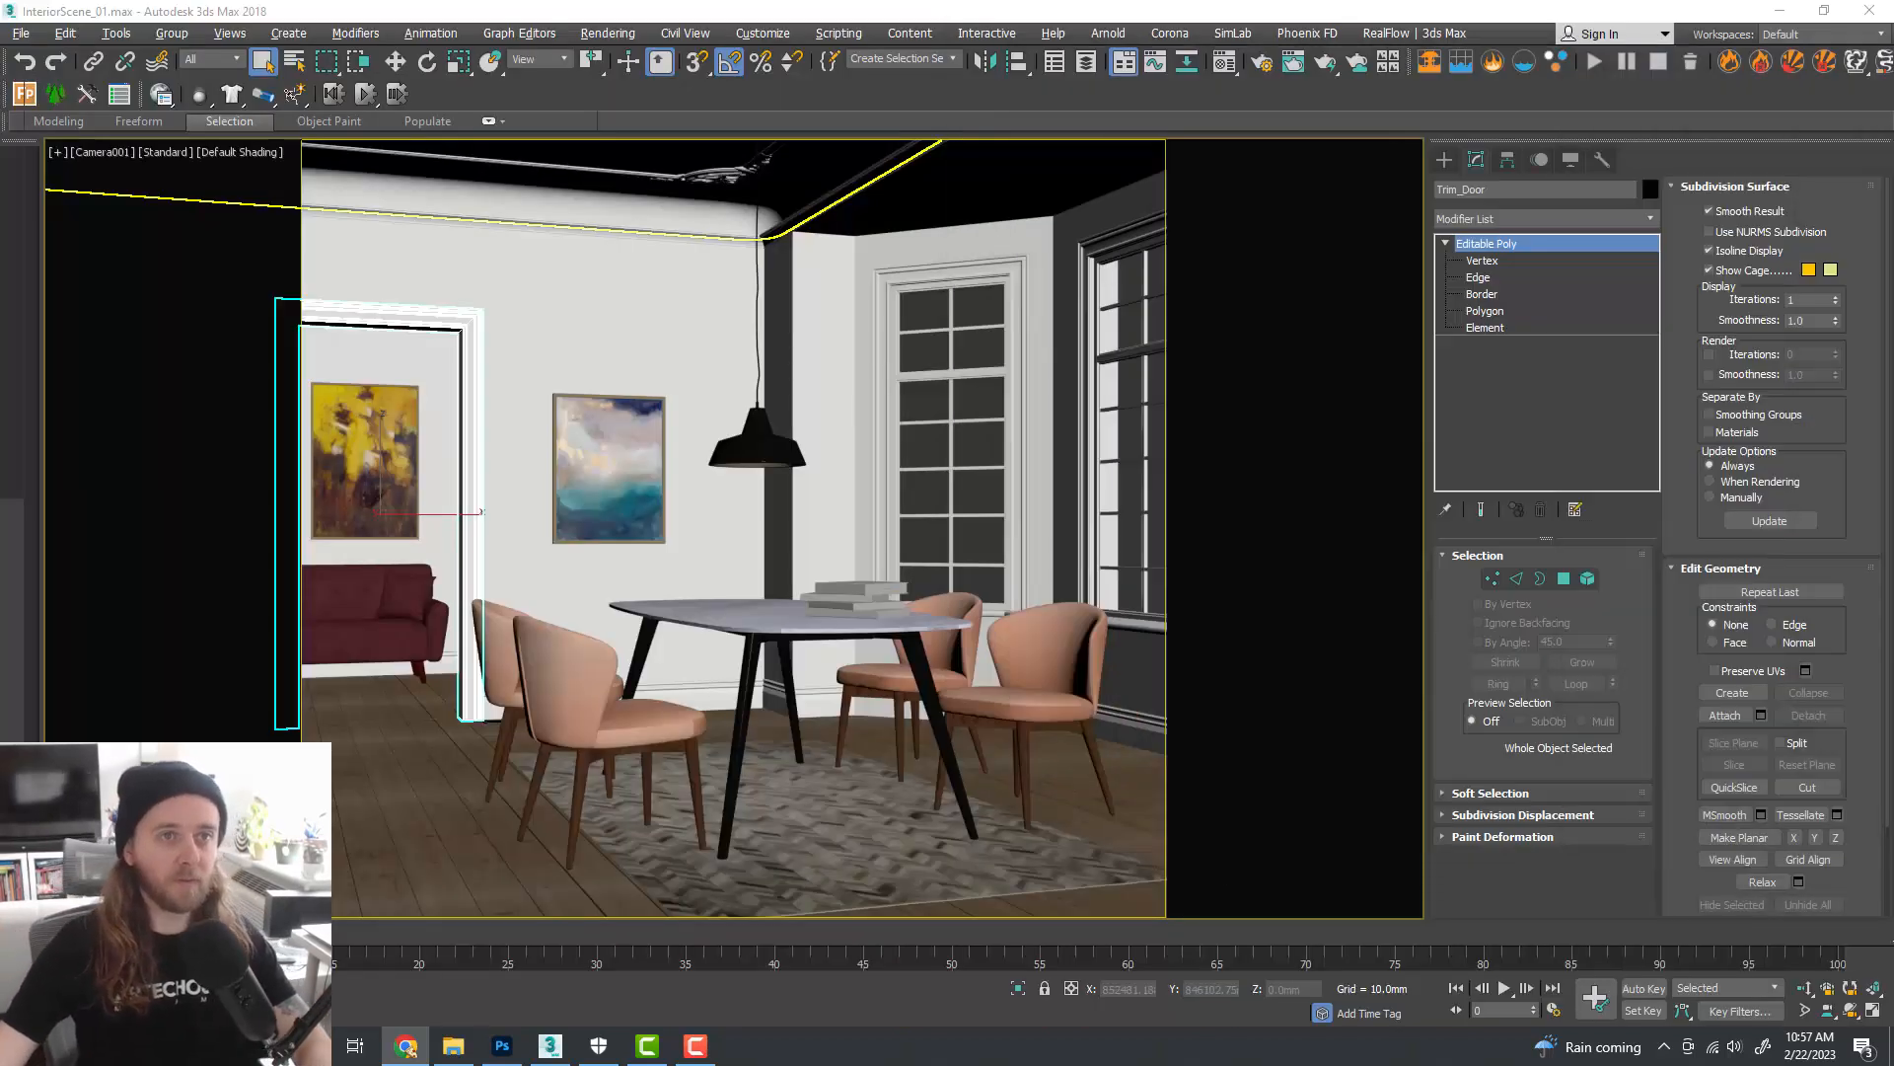
click(1076, 9)
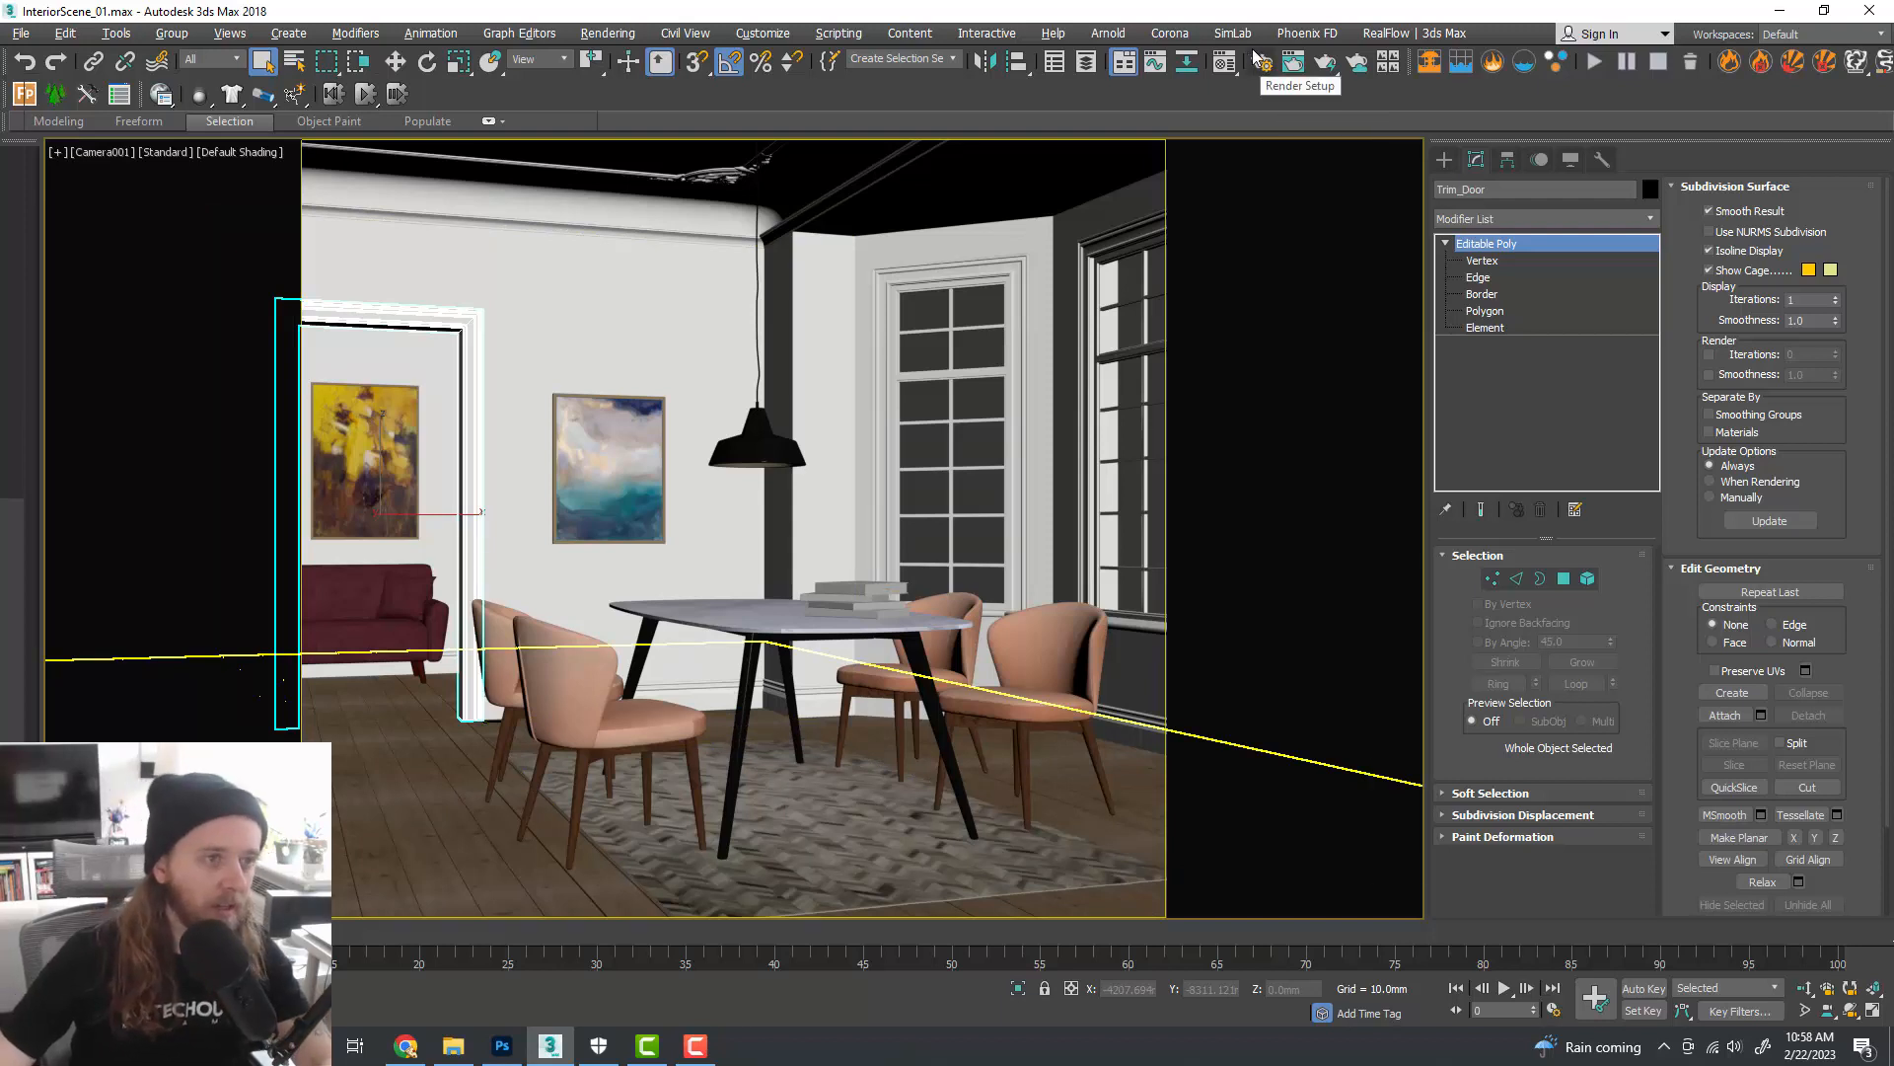
key(8)
drag(1531, 139, 1206, 144)
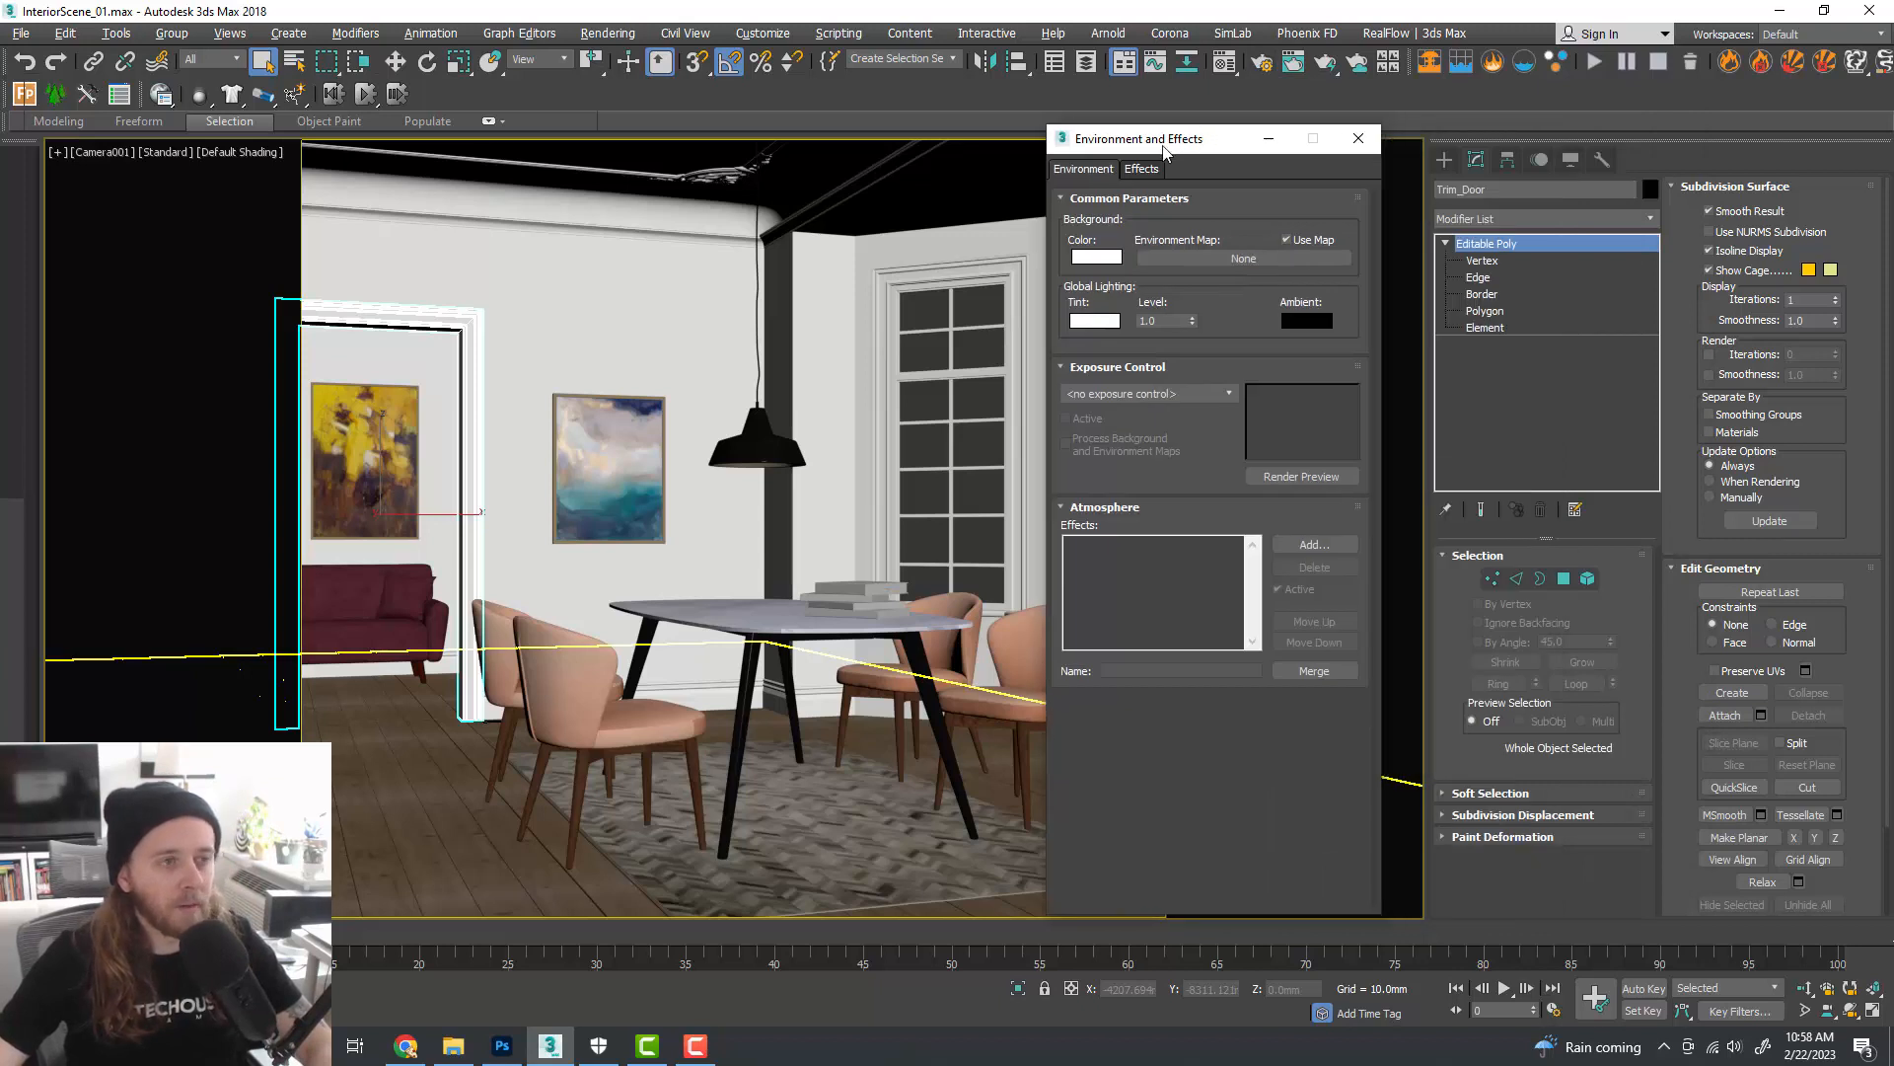
click(1359, 138)
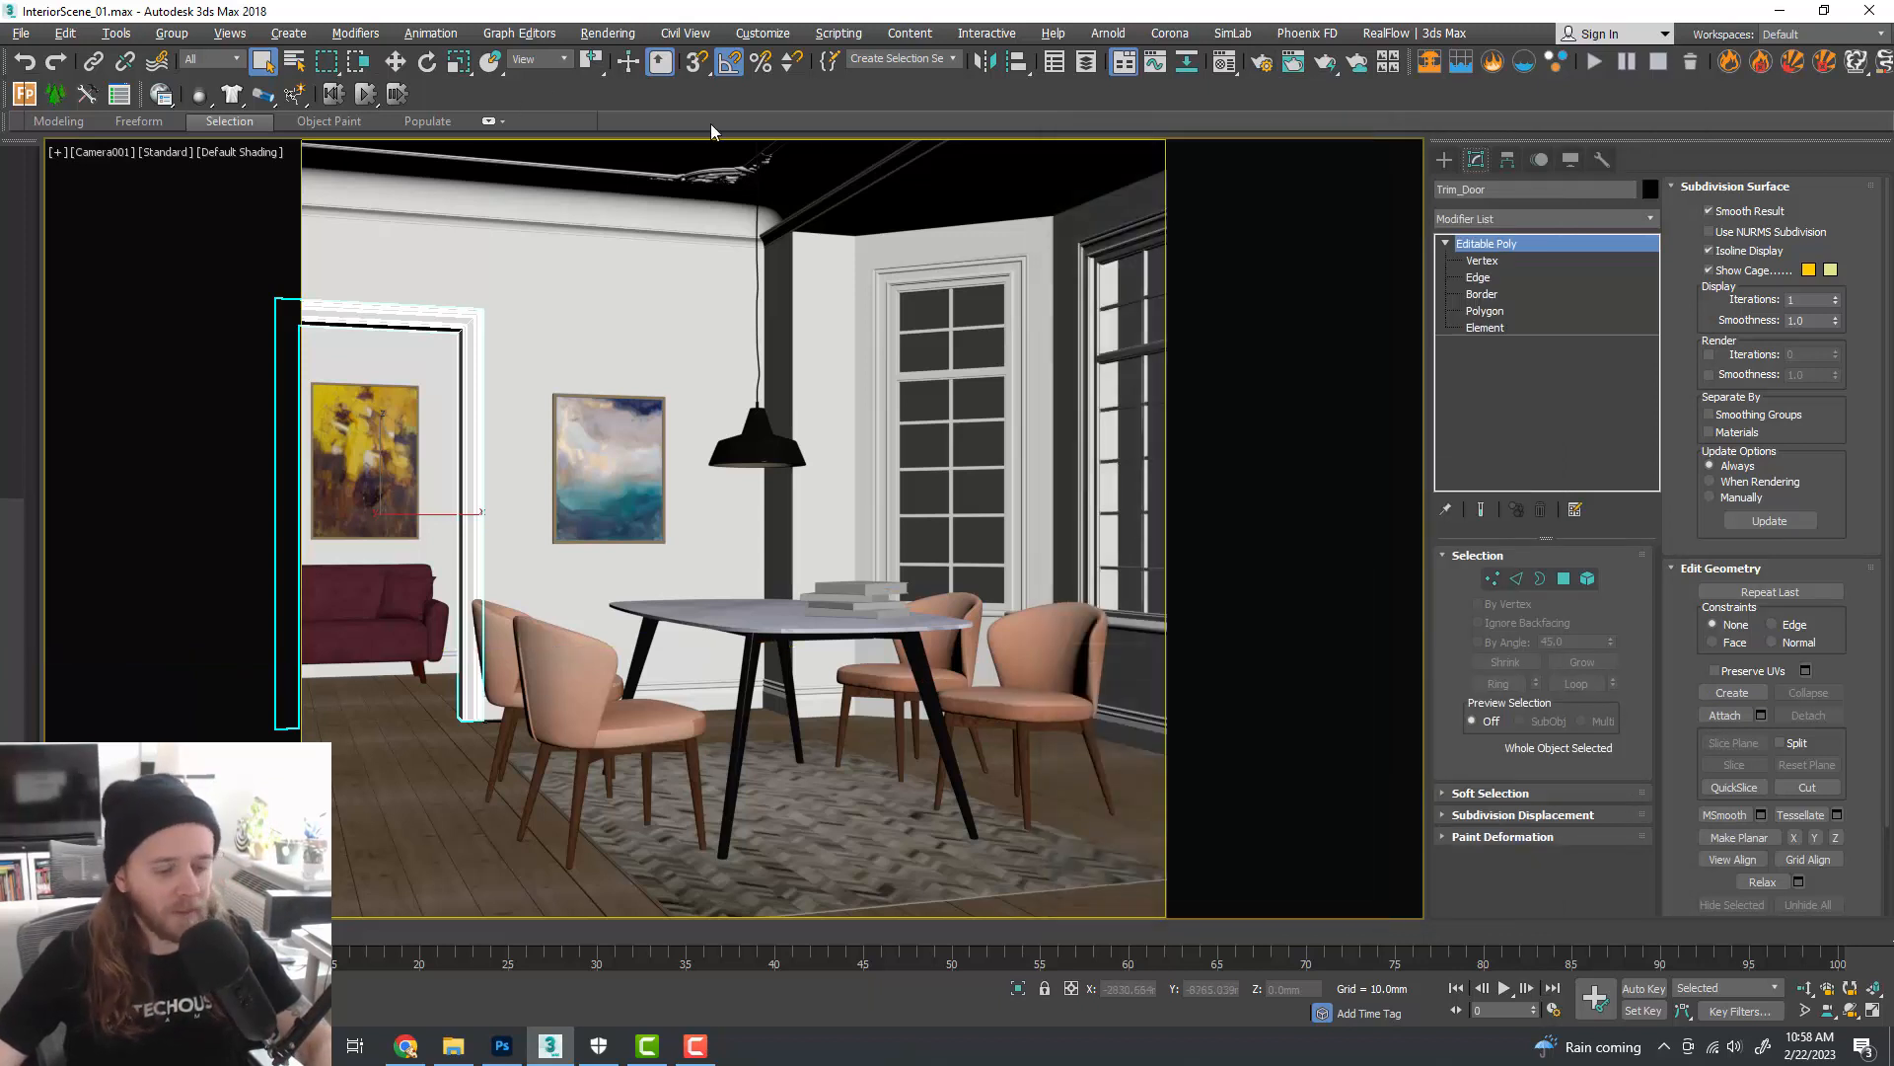
- Assign a VRayHDRI map as the scene's environment map in the Environment and Effects settings
click(608, 33)
click(659, 335)
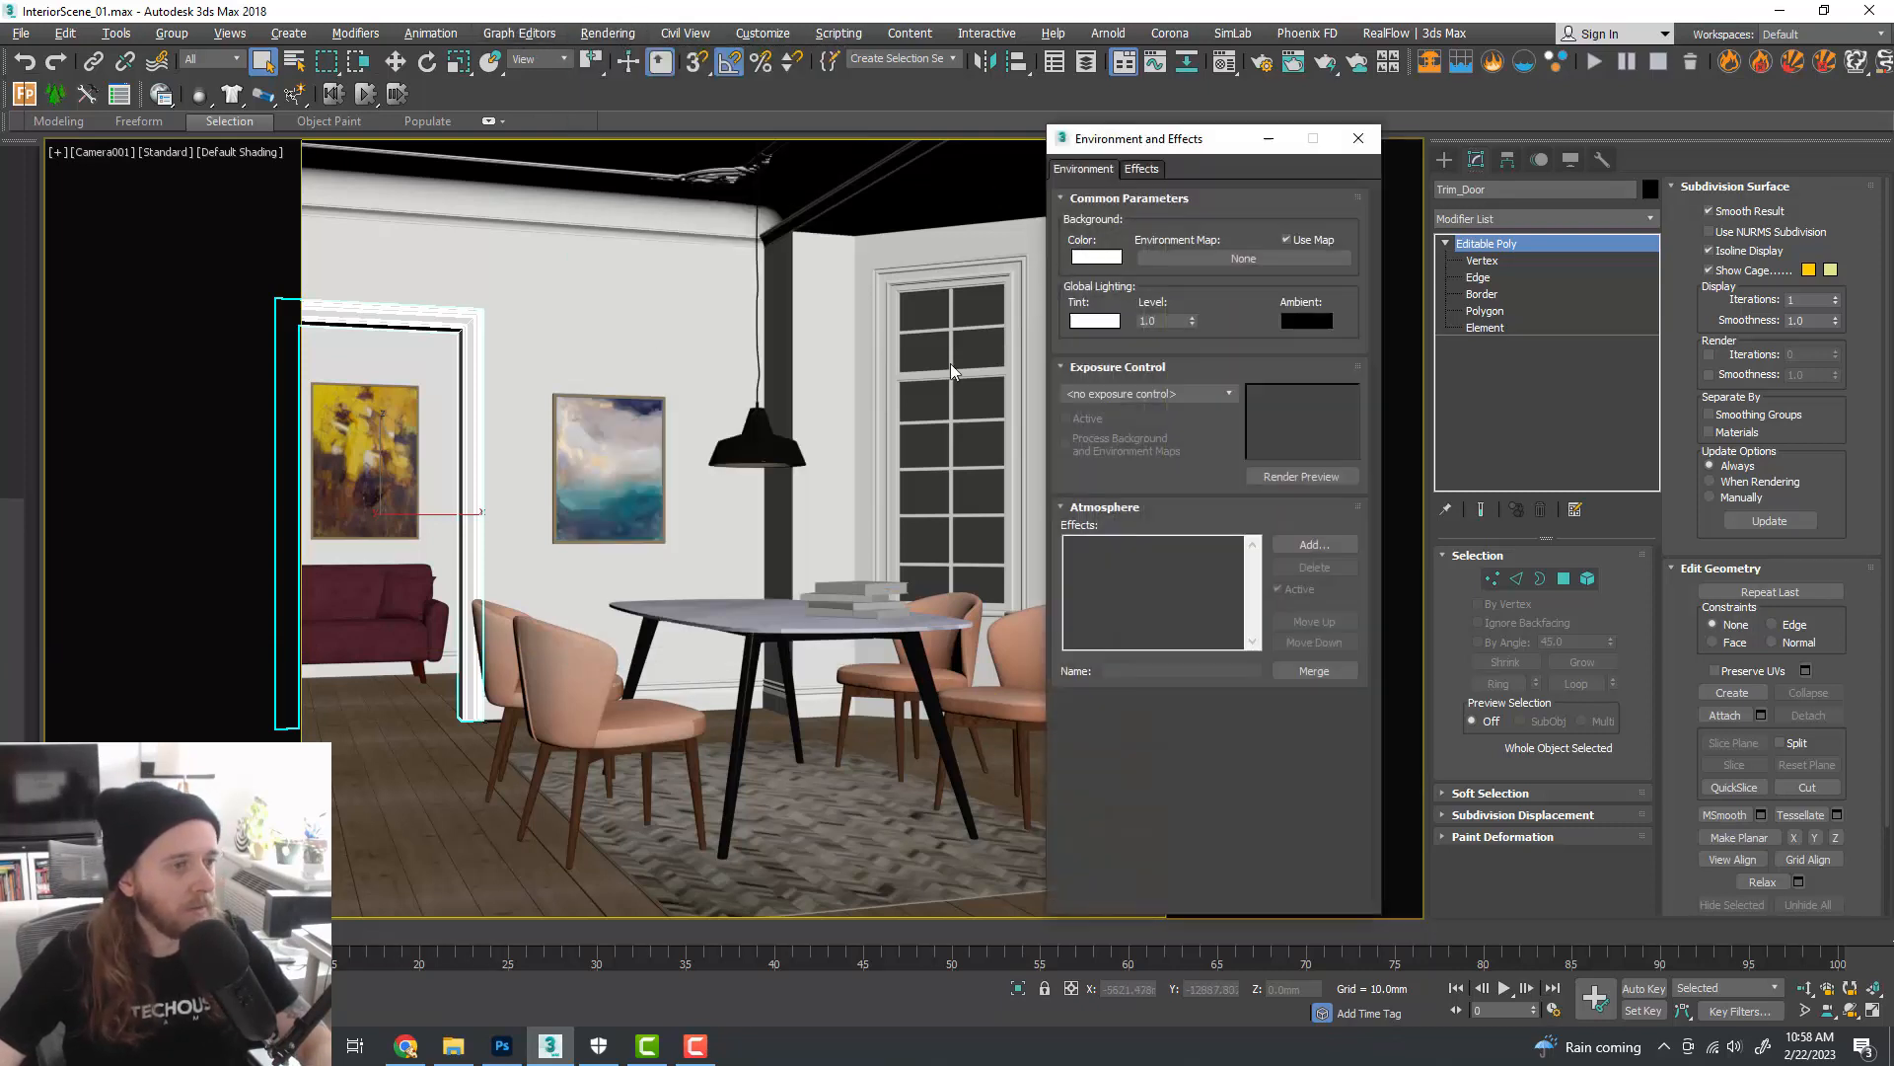
drag(1140, 143, 764, 142)
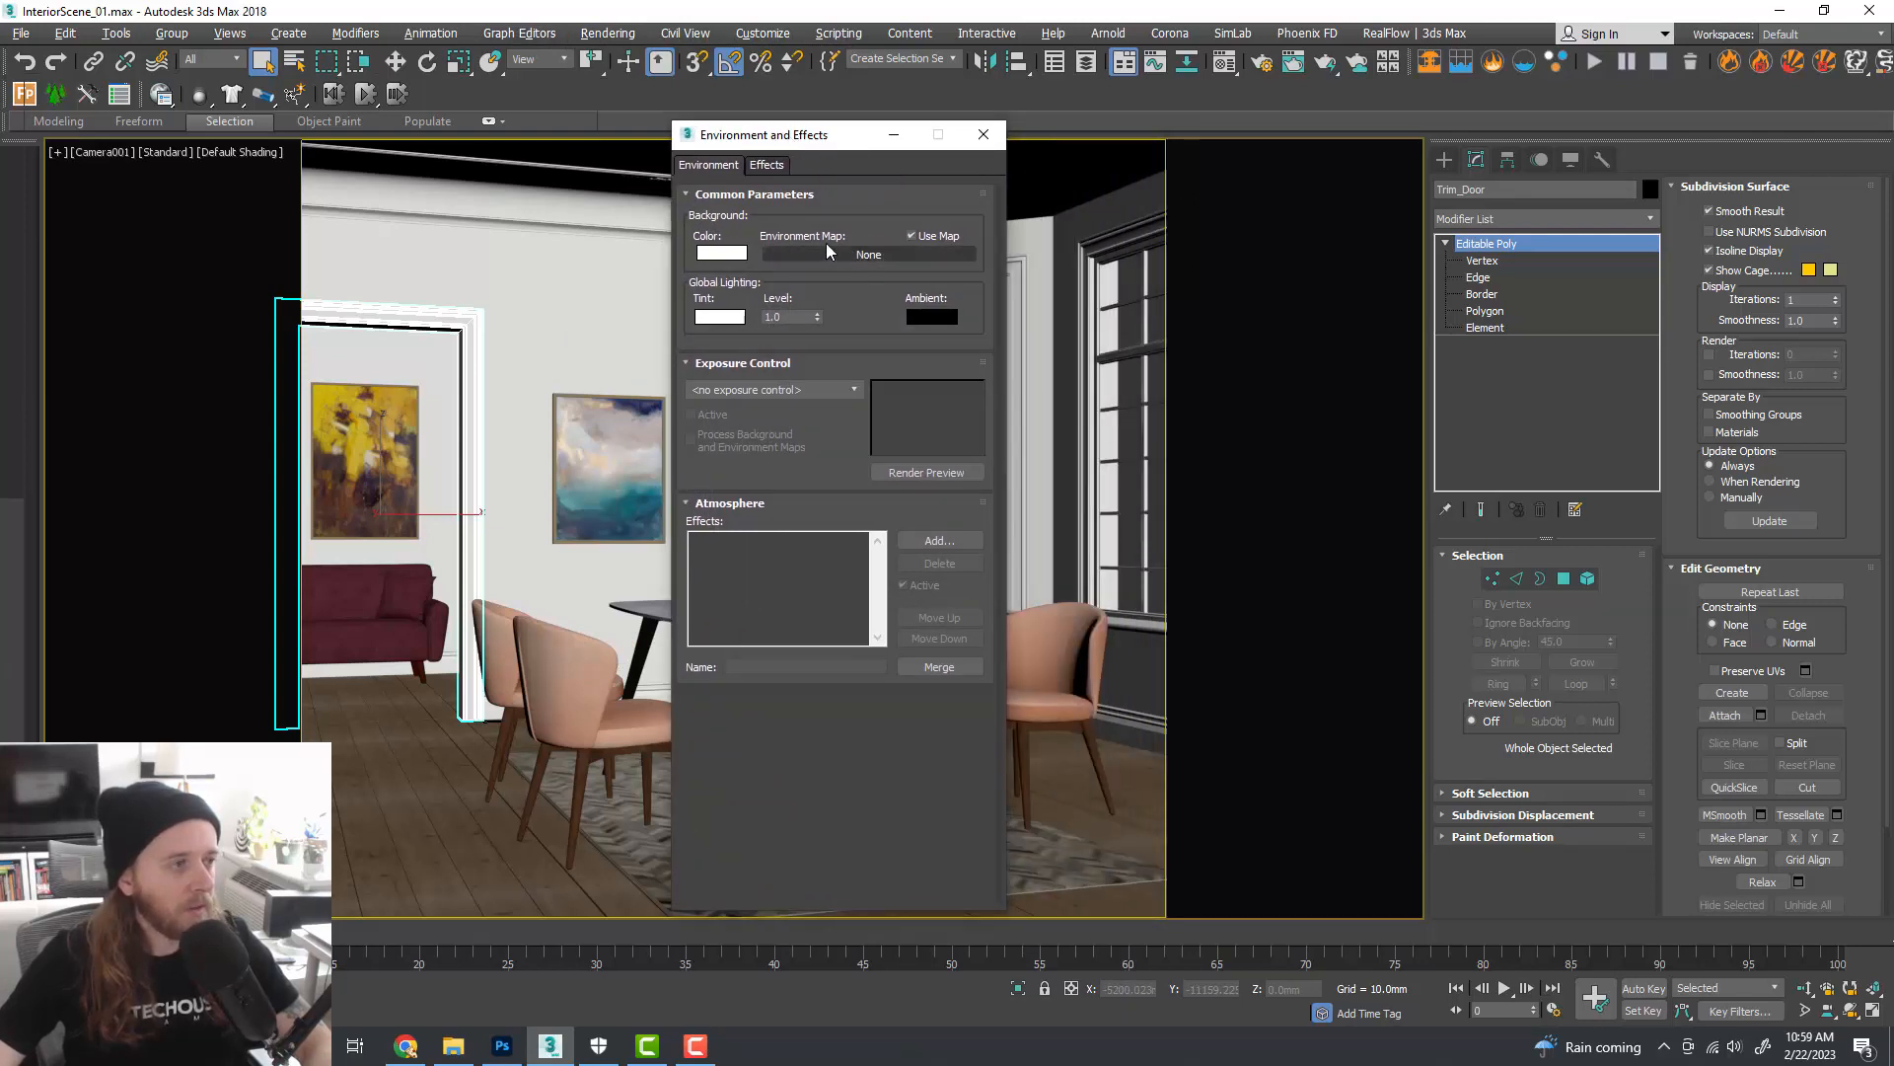
click(854, 255)
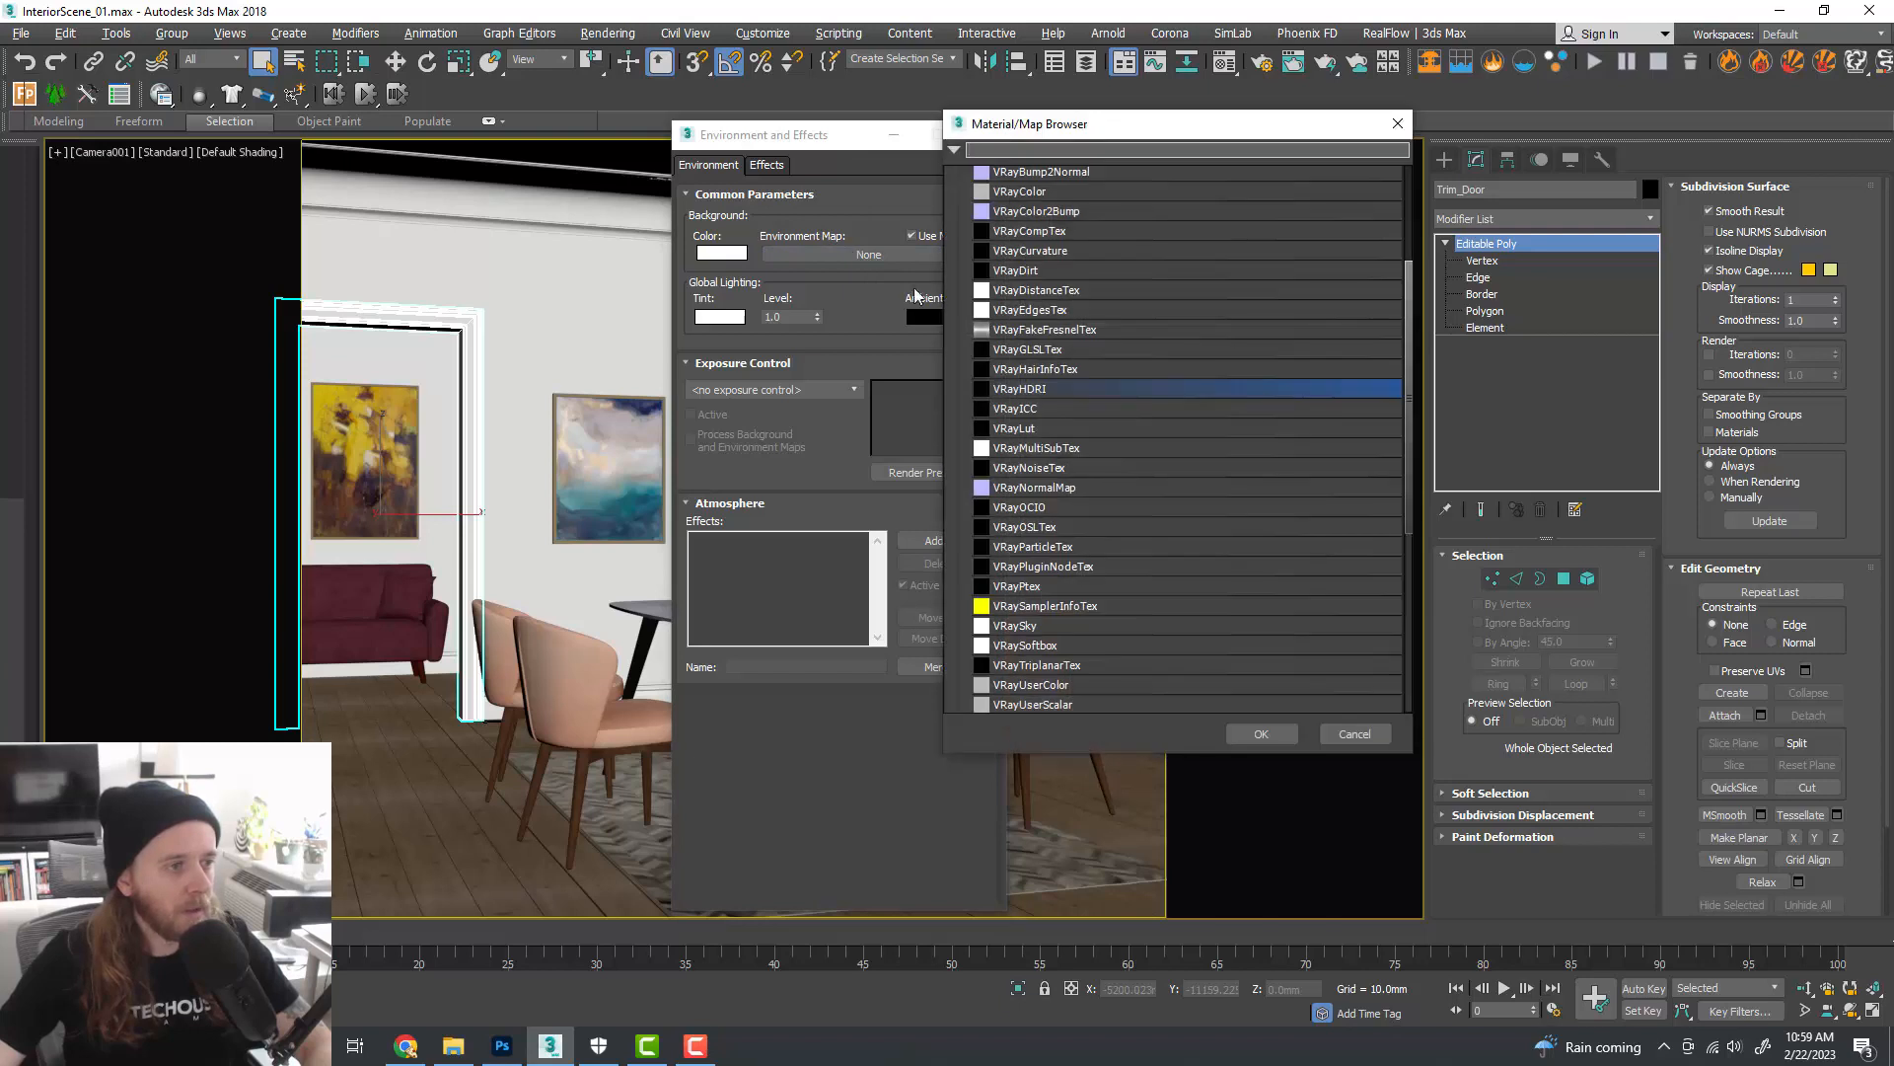
scroll(1070, 357, up, 2)
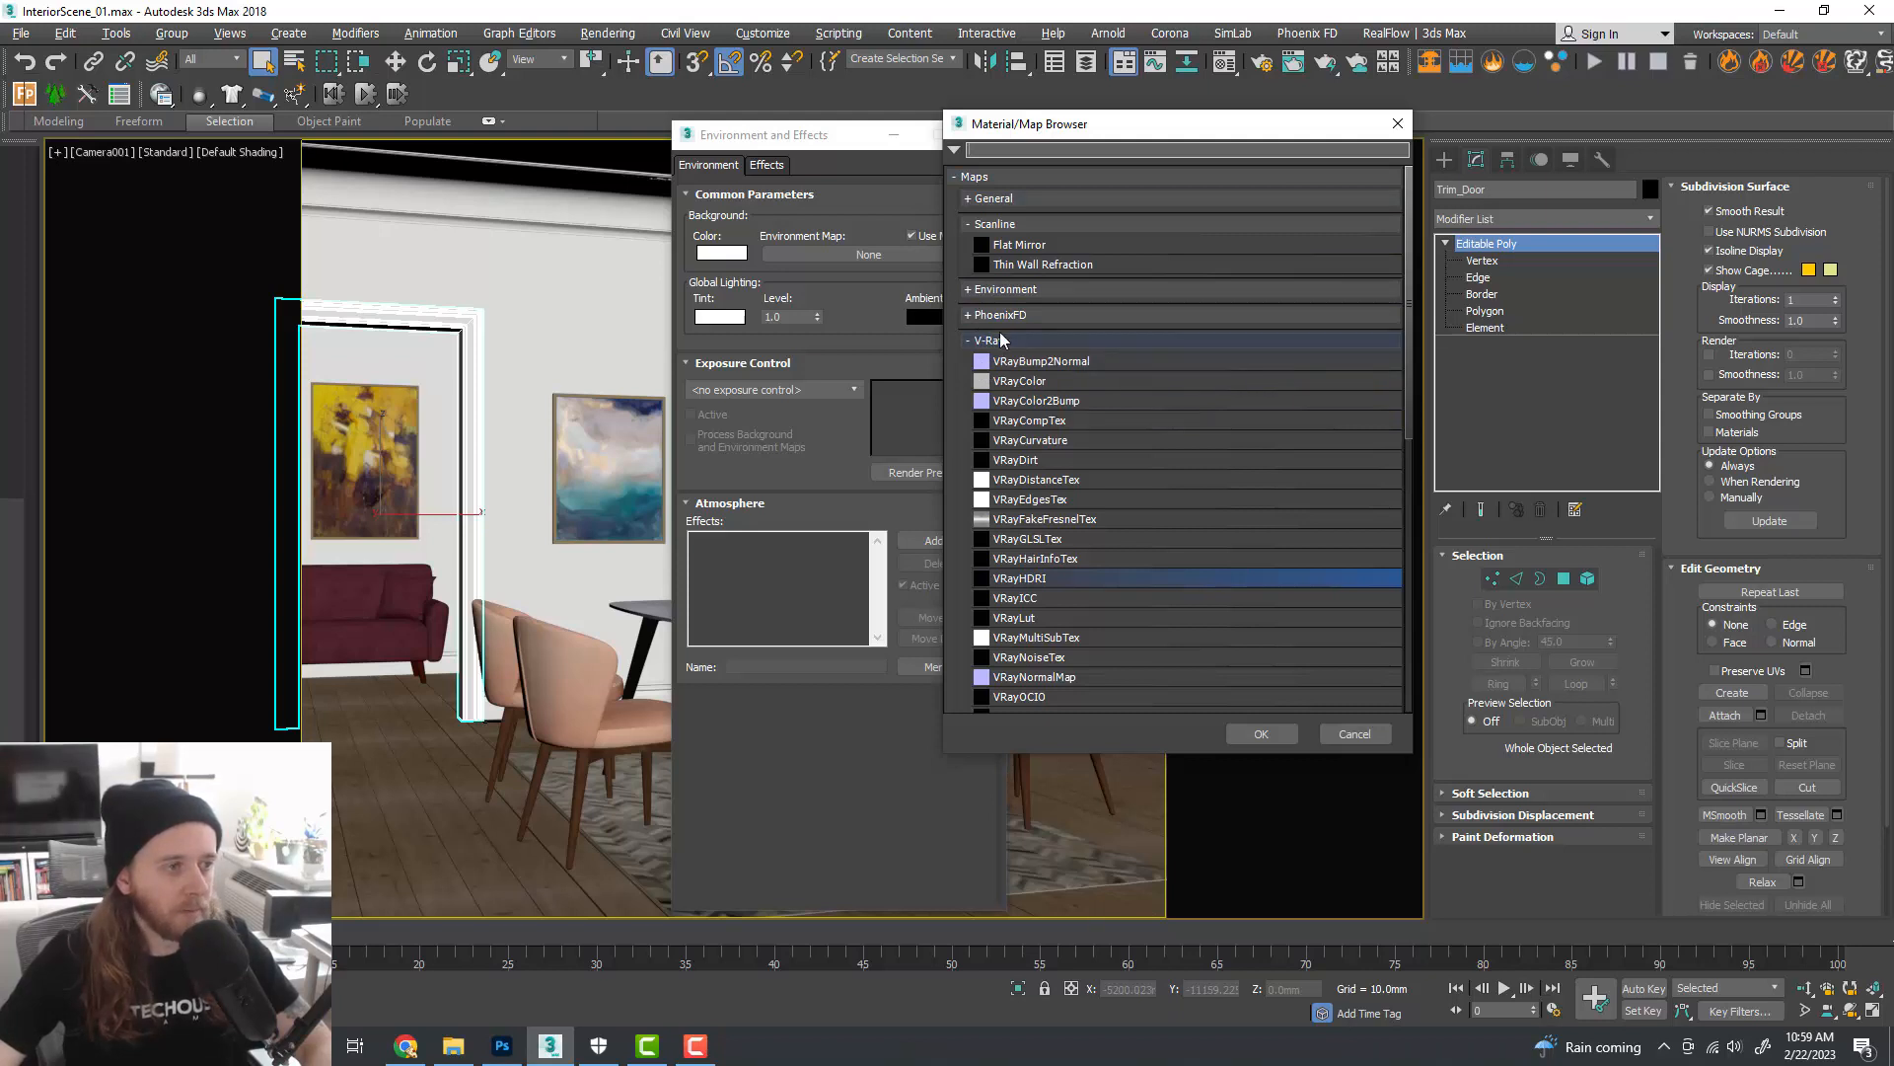
scroll(1087, 458, down, 2)
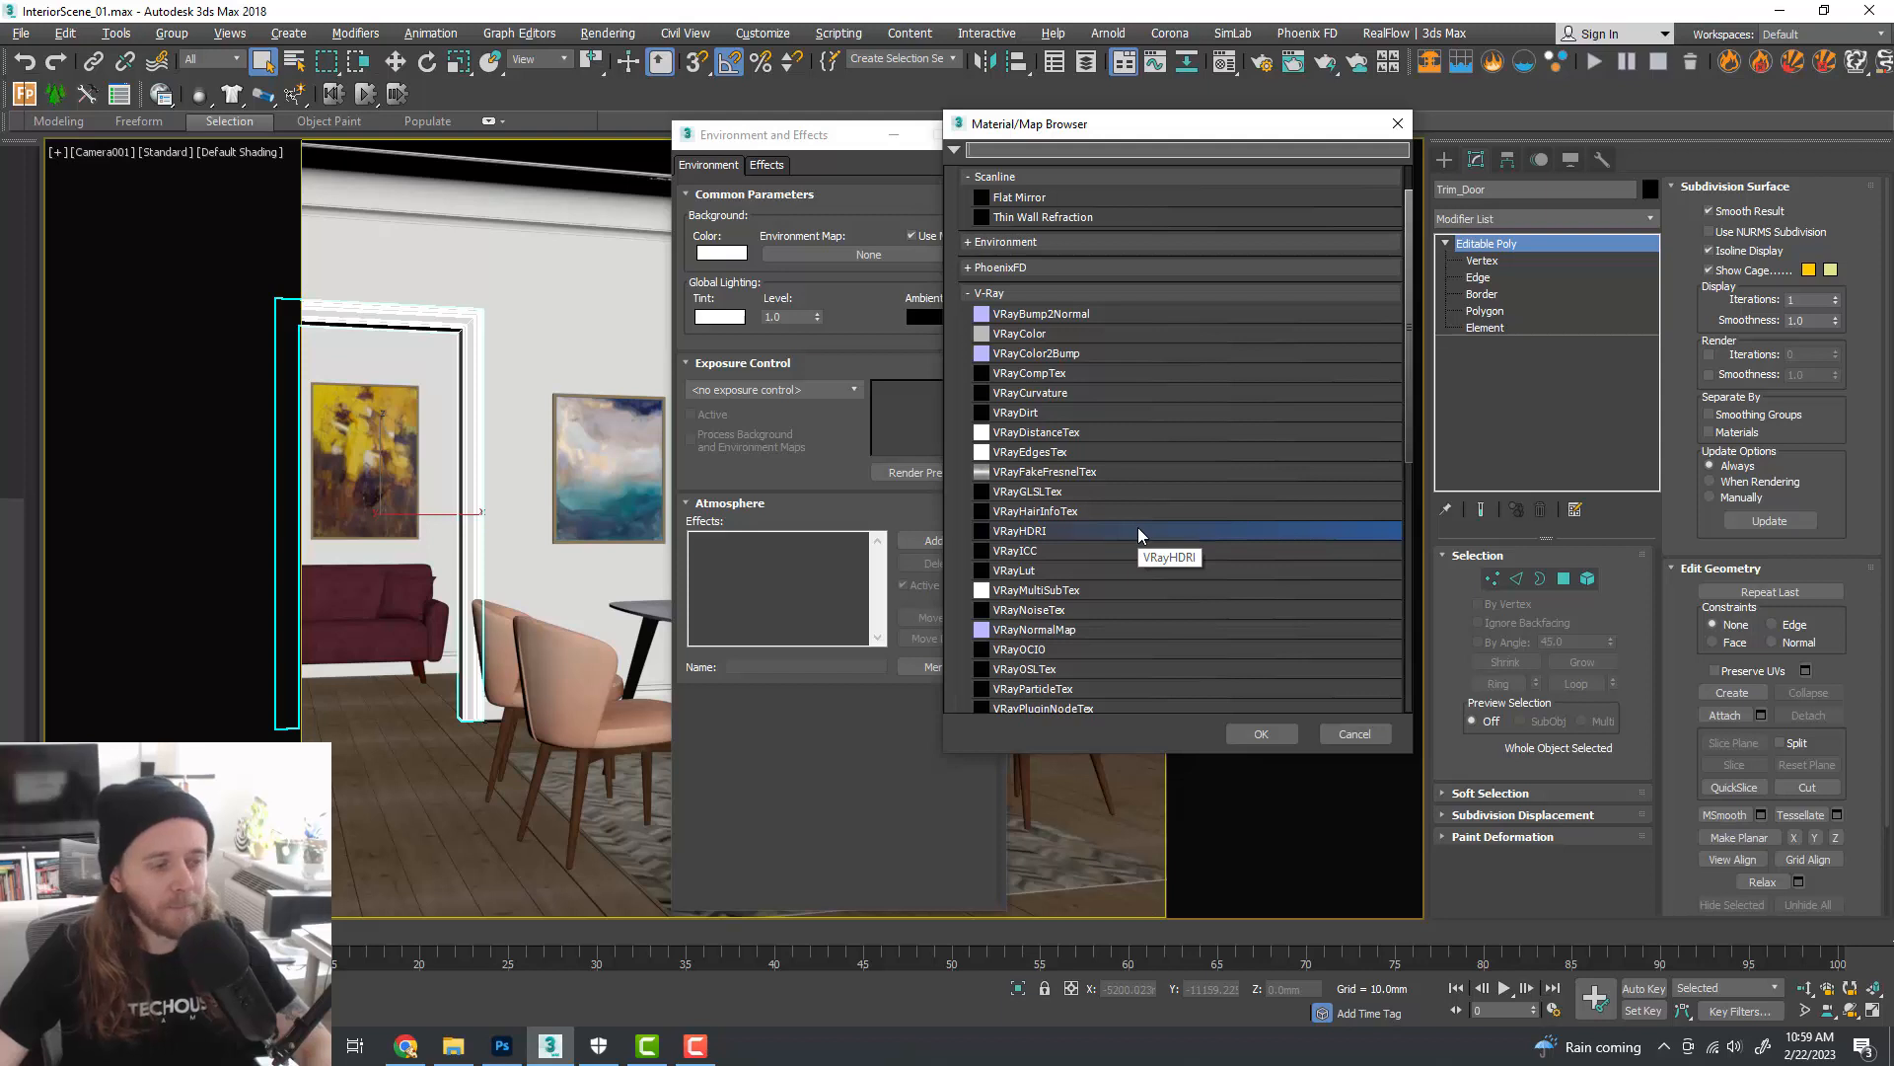
double_click(1052, 531)
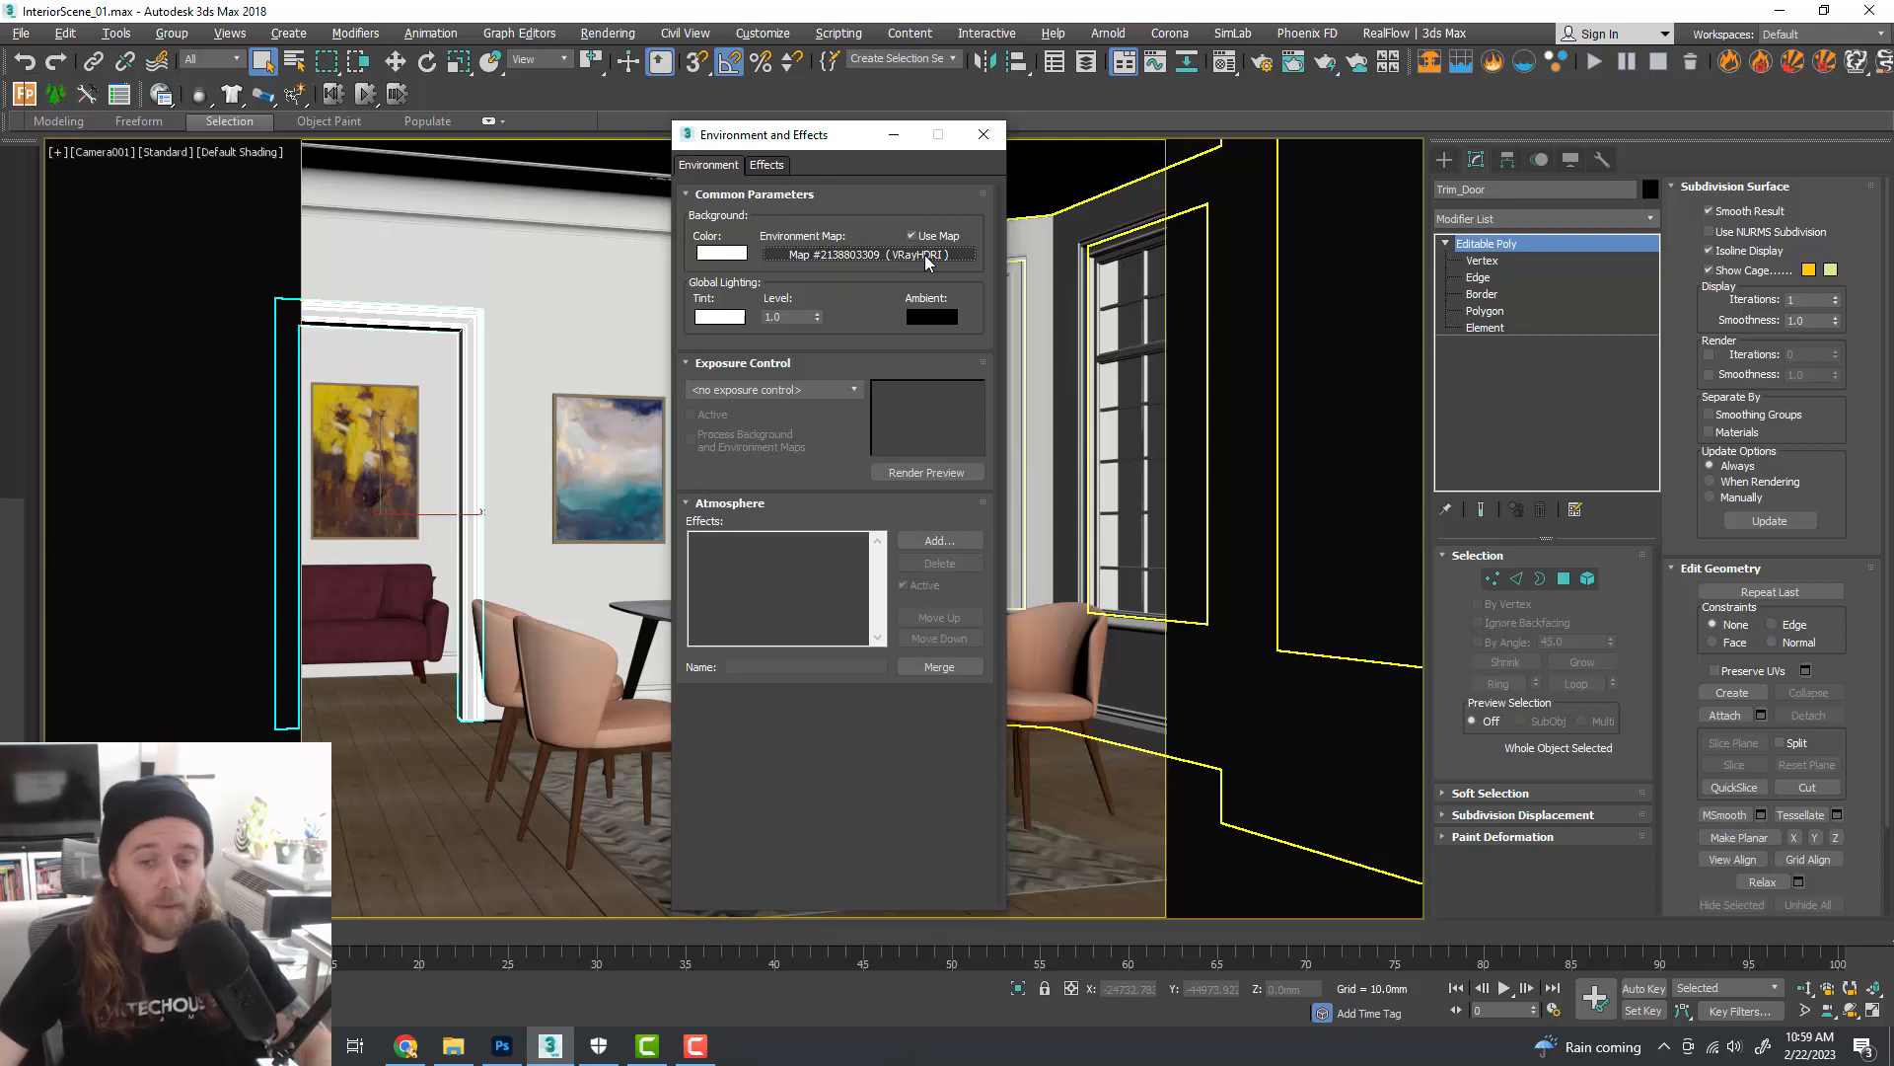
- Place the VRayHDRI environment map as an instance in the last sample slot of the Material Editor
click(1225, 62)
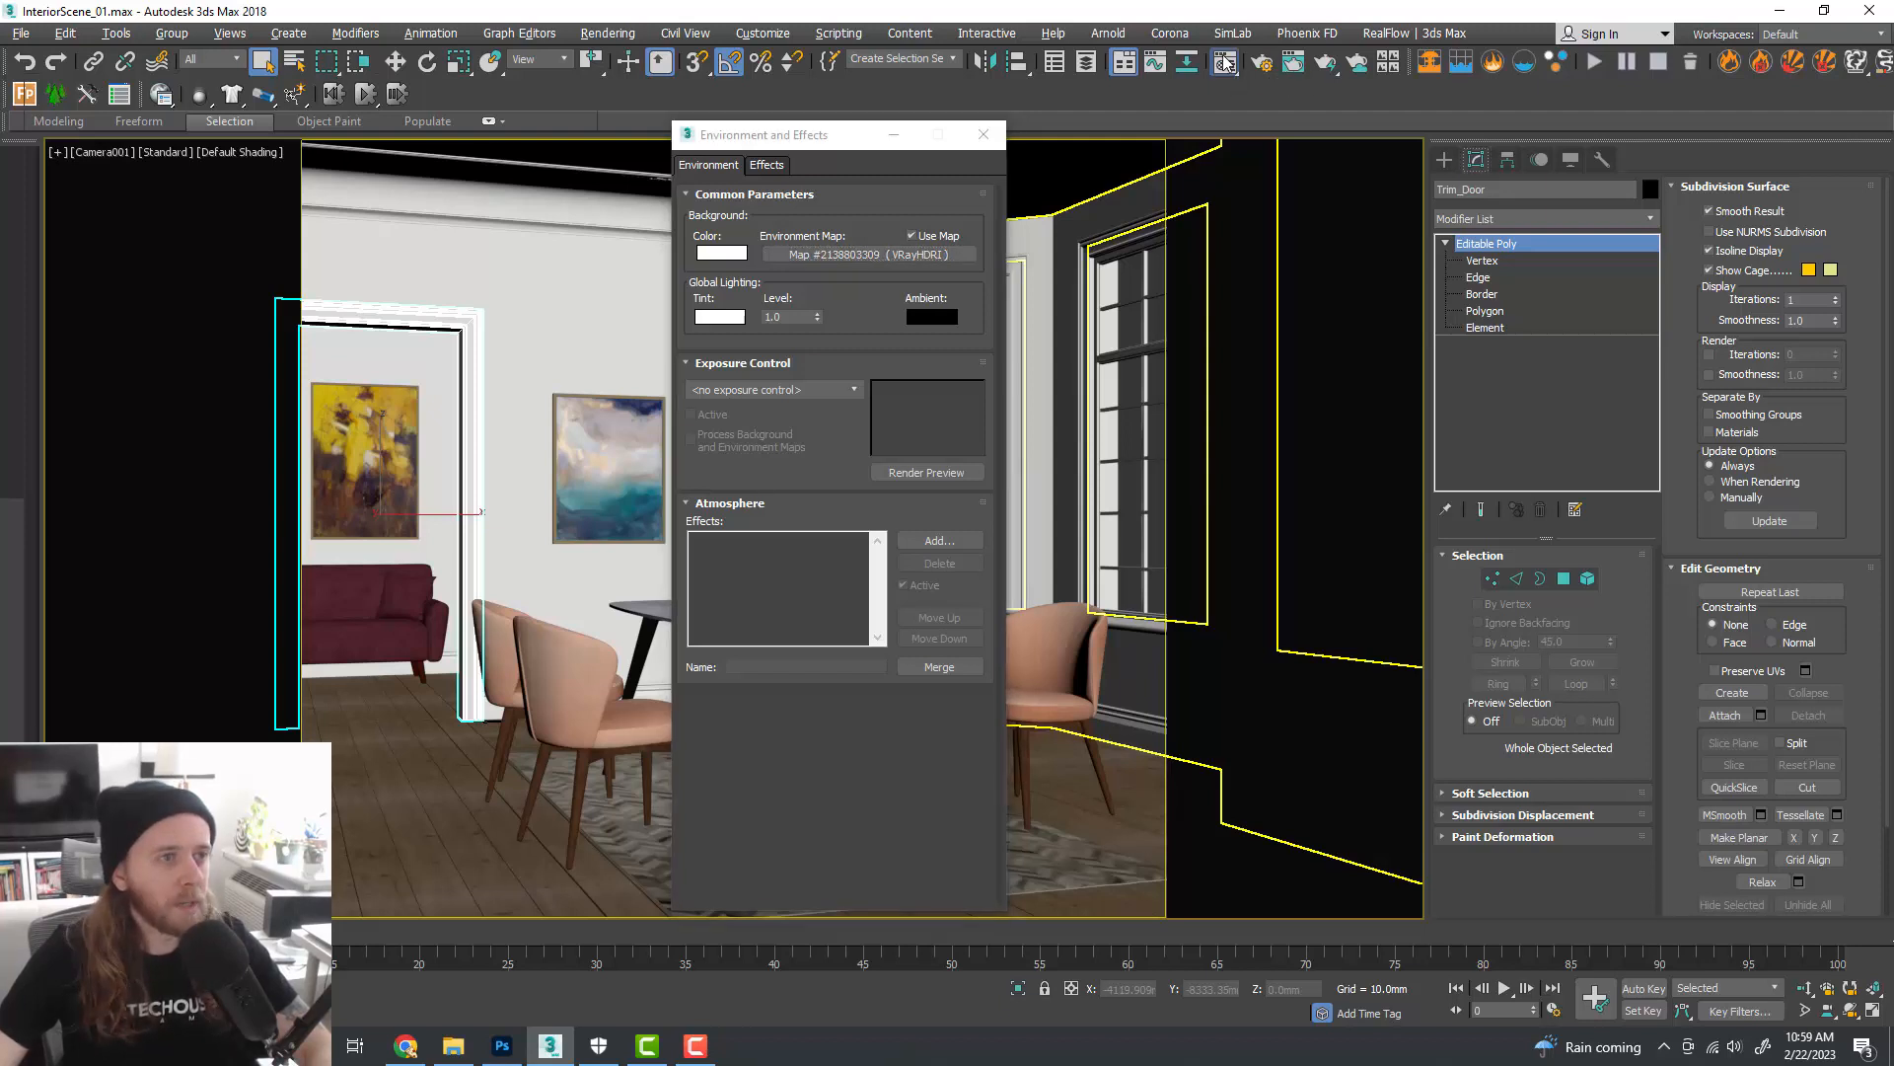
drag(1554, 104, 1193, 146)
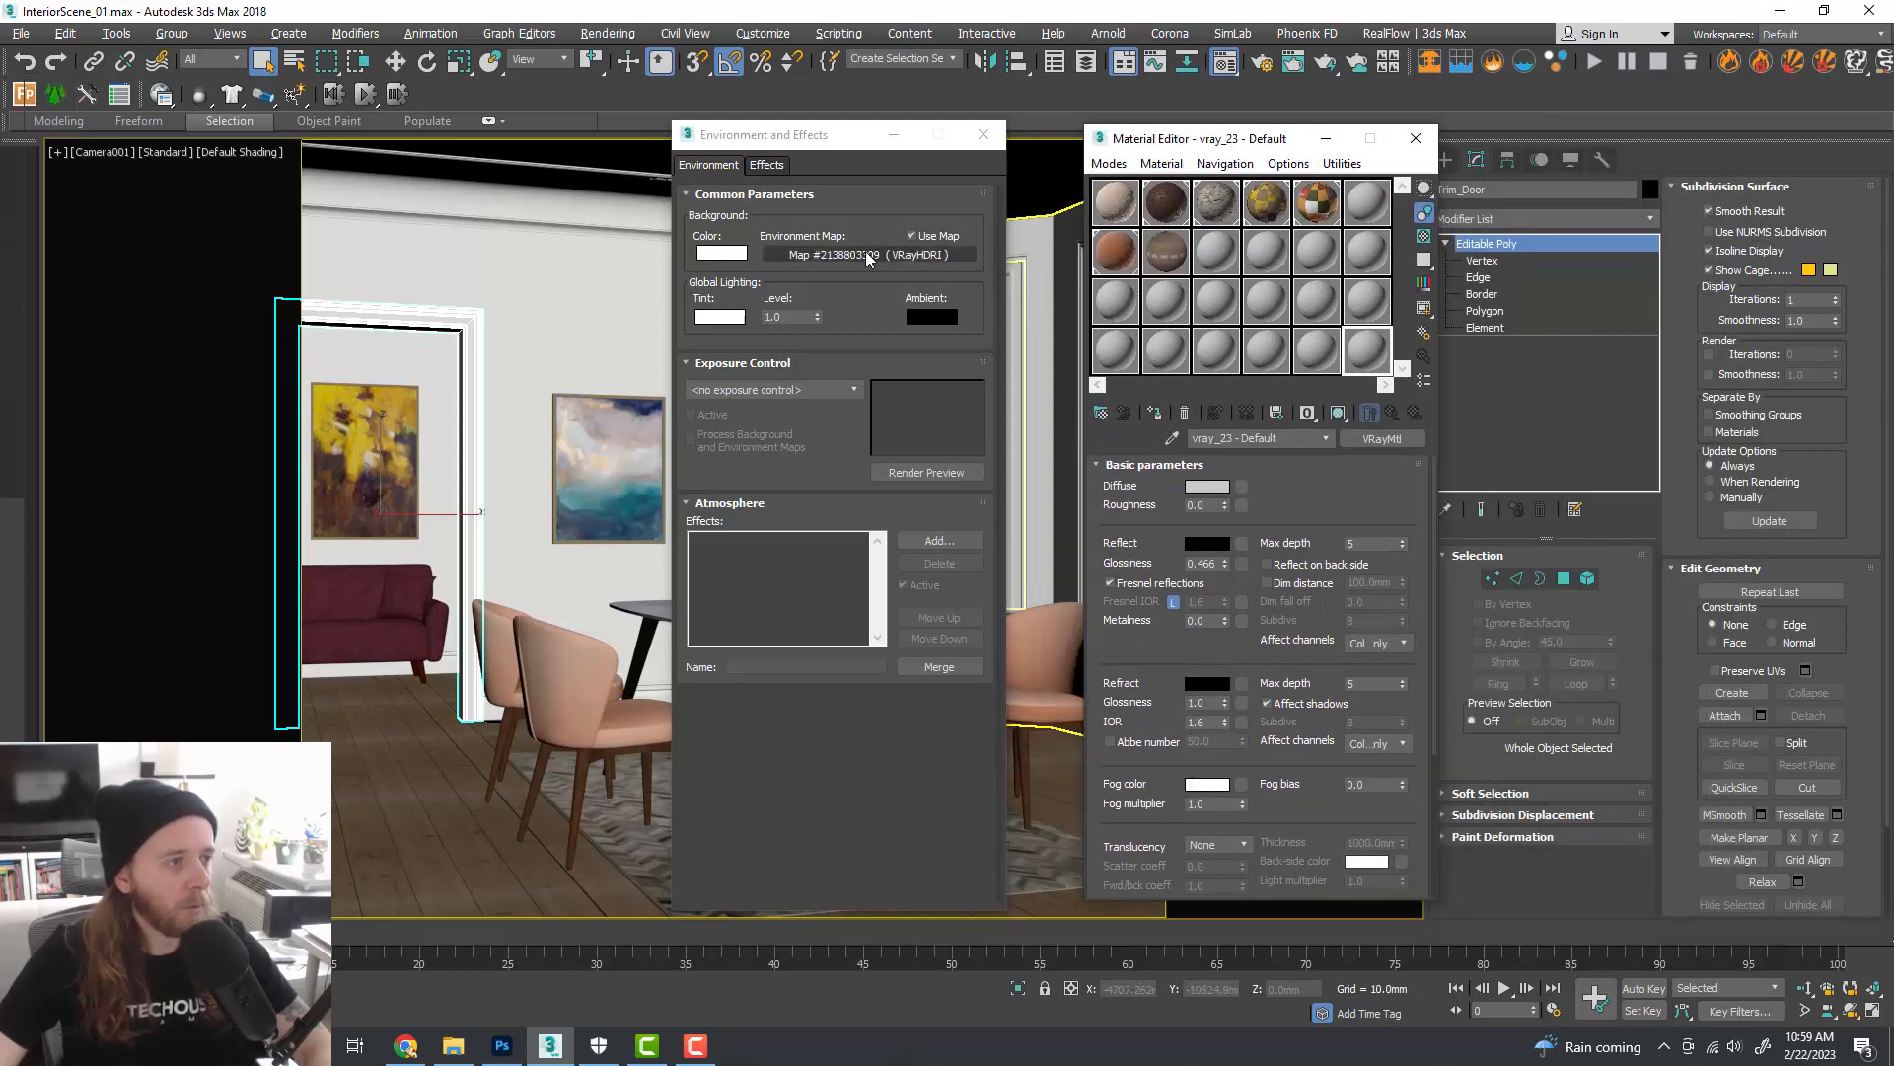
drag(869, 259, 1368, 357)
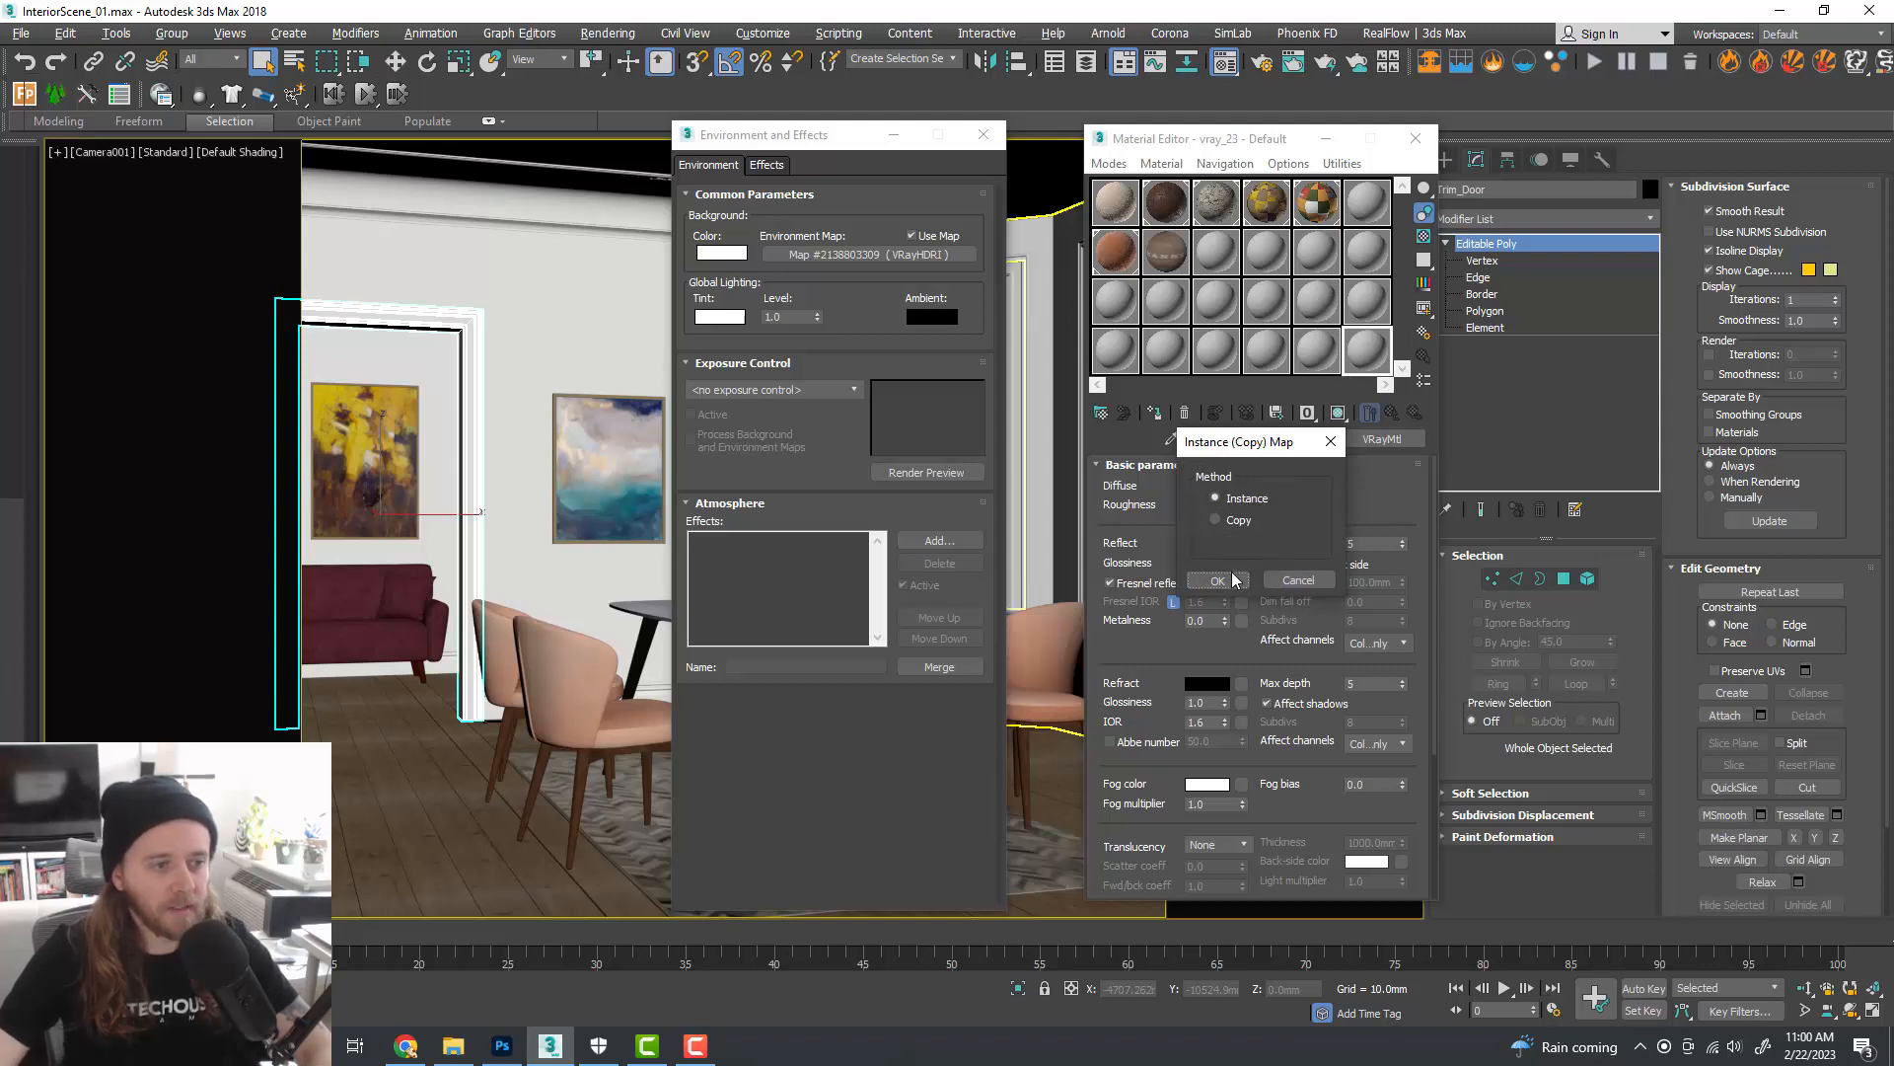
click(1219, 580)
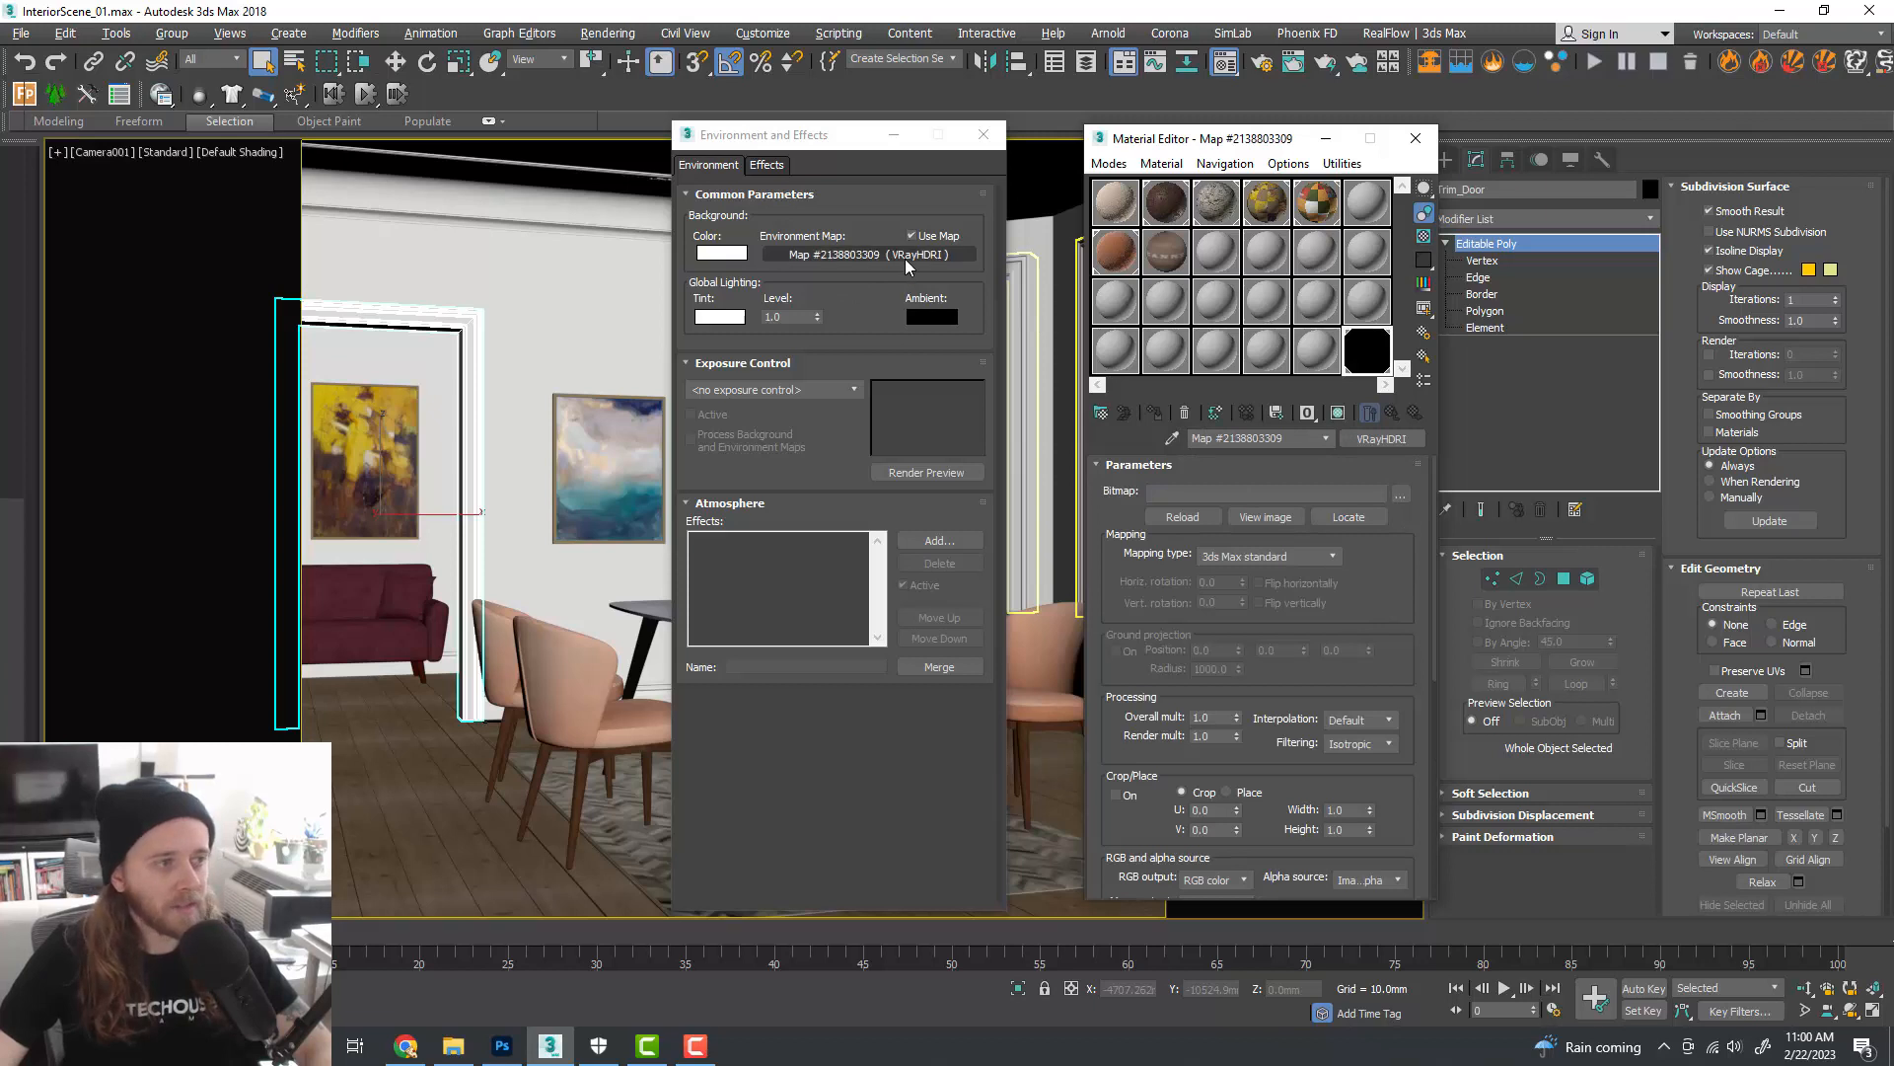
- Select garden_nook_8k.hdr in the Dining_Room_123 folder as the bitmap for the VRayHDRI map
click(1401, 495)
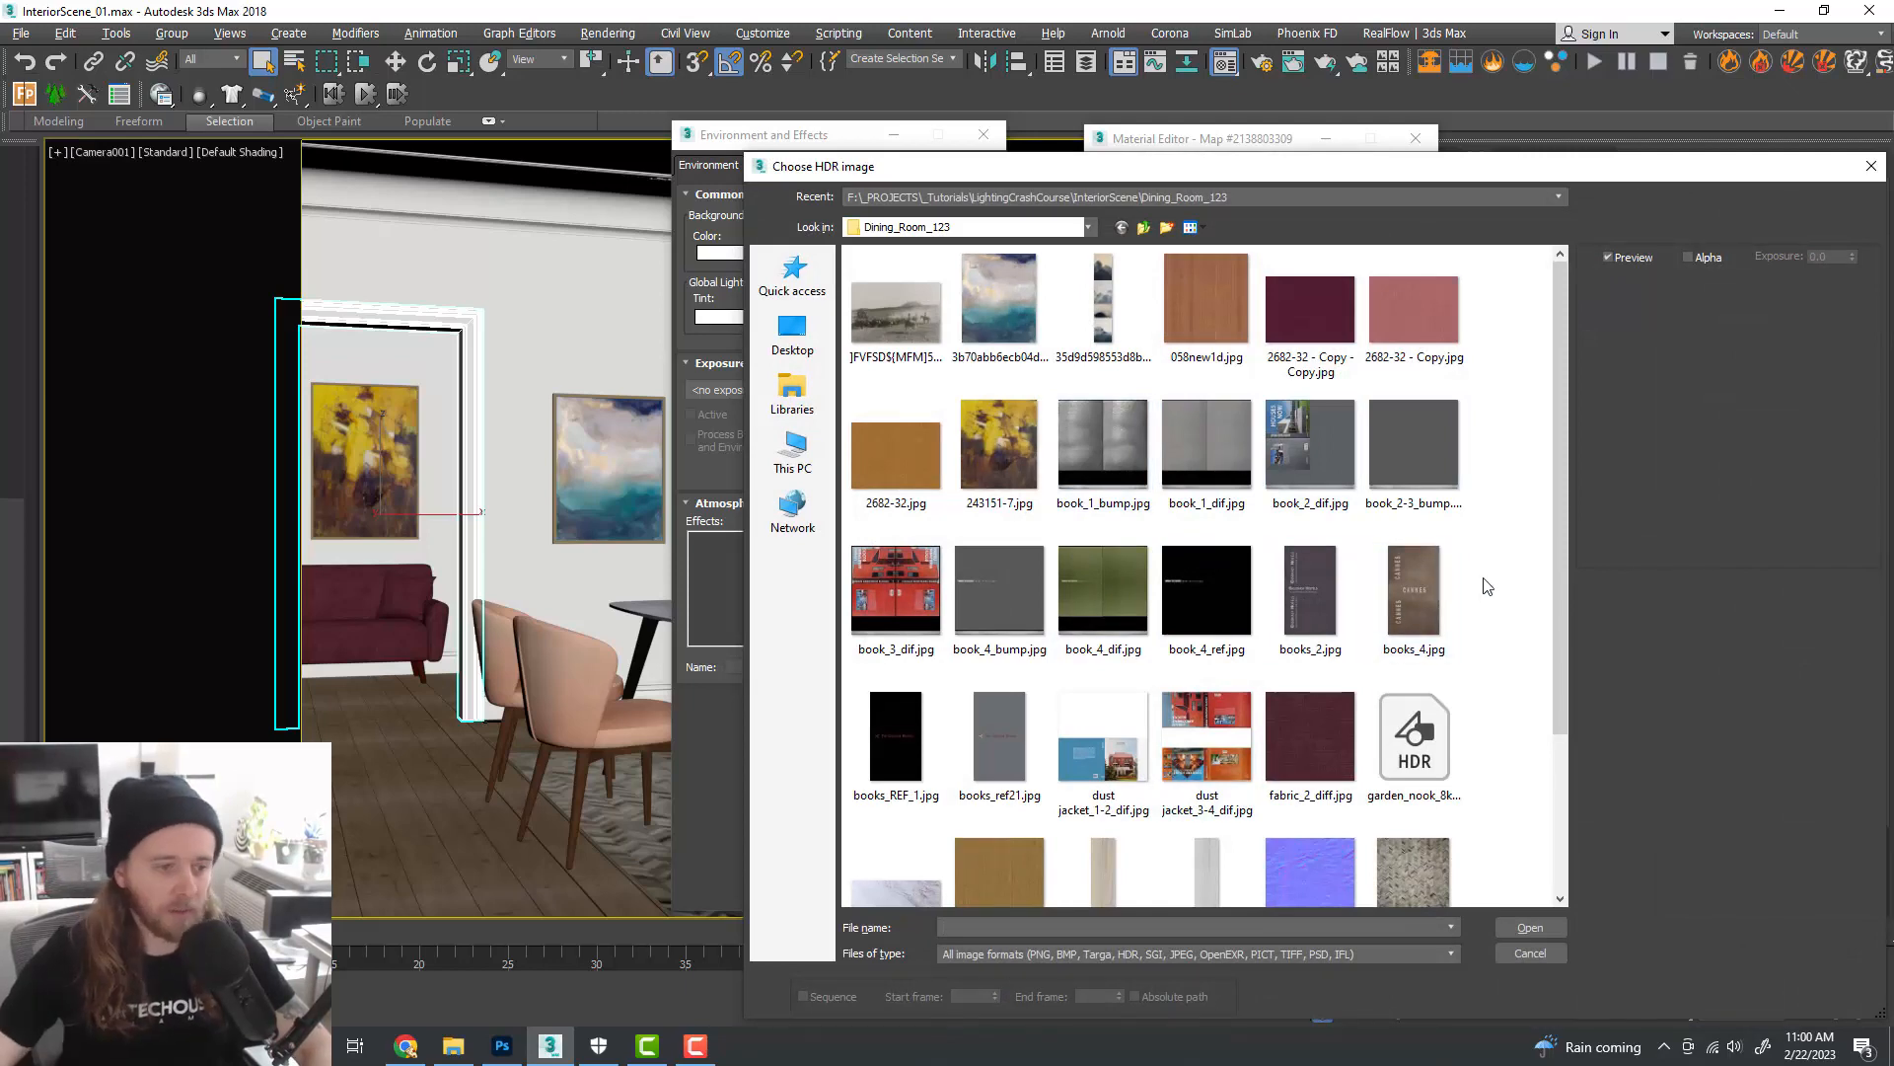
scroll(1487, 587, down, 2)
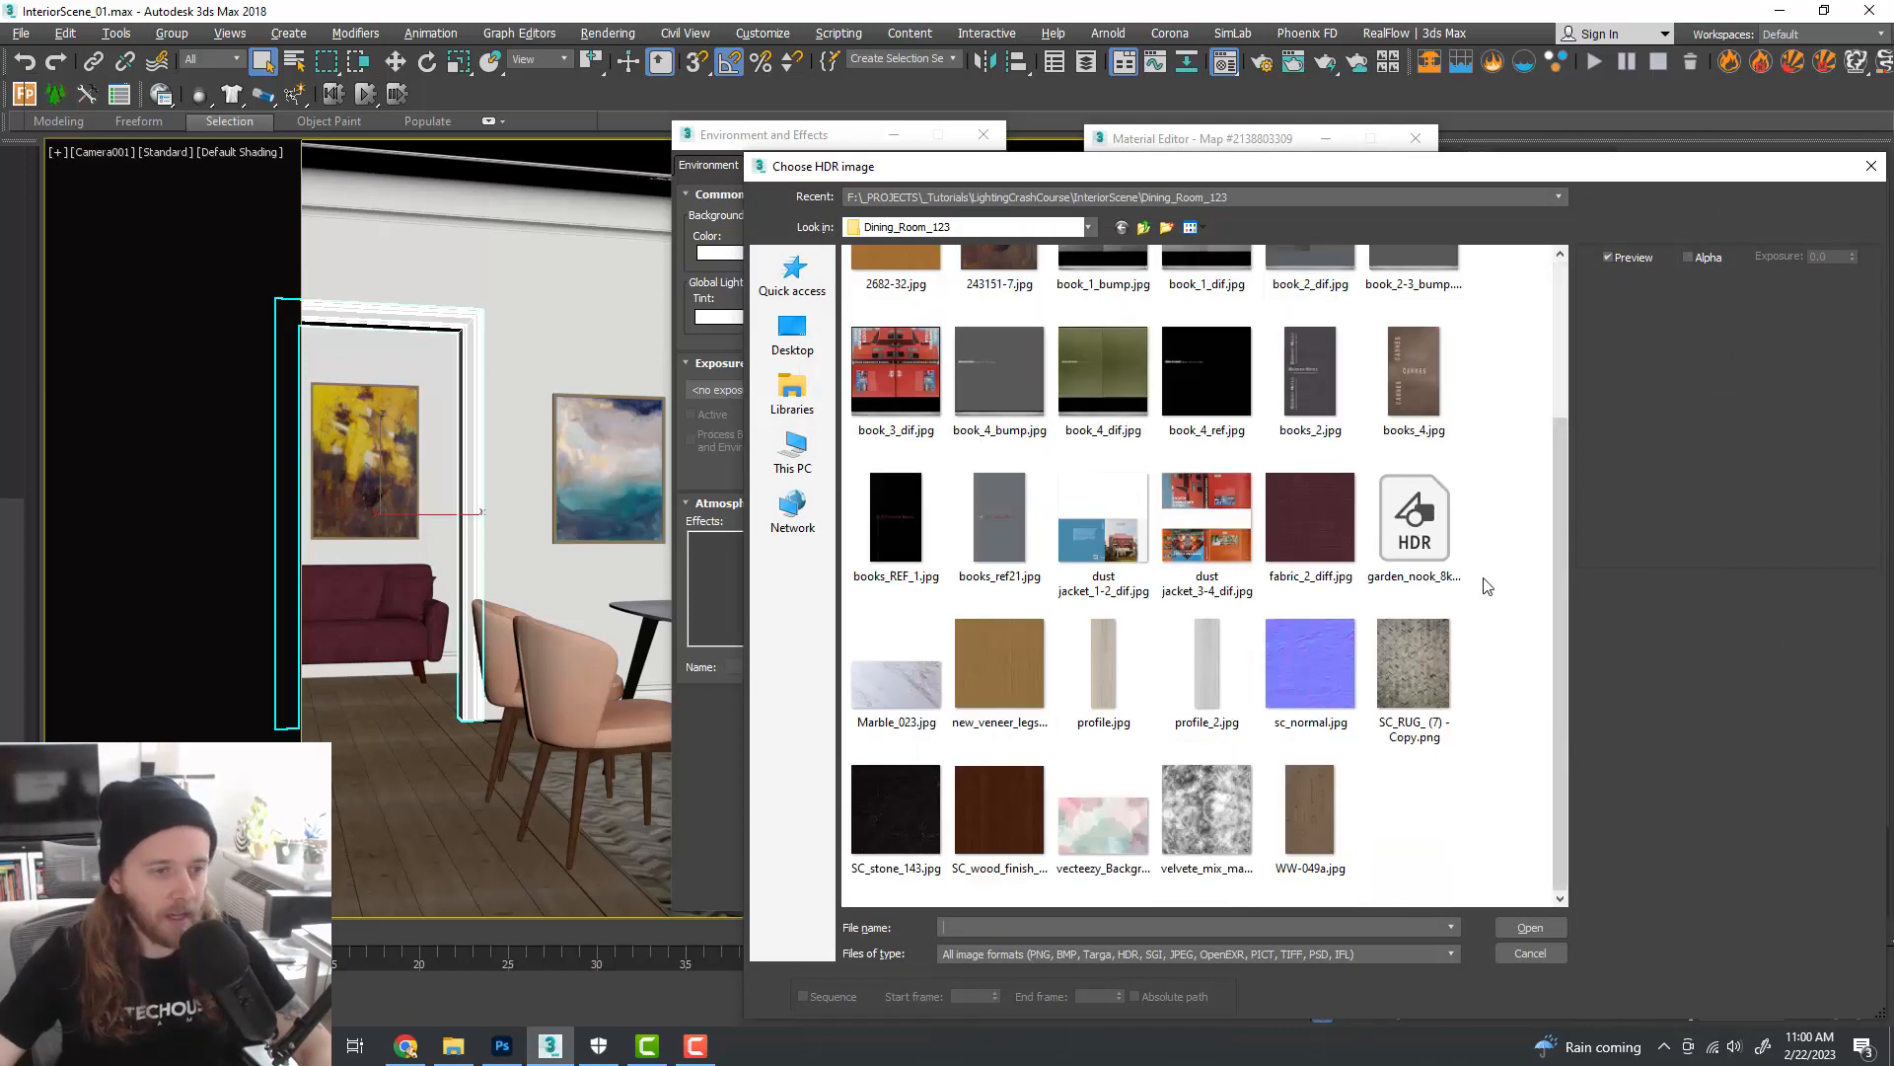
click(1417, 548)
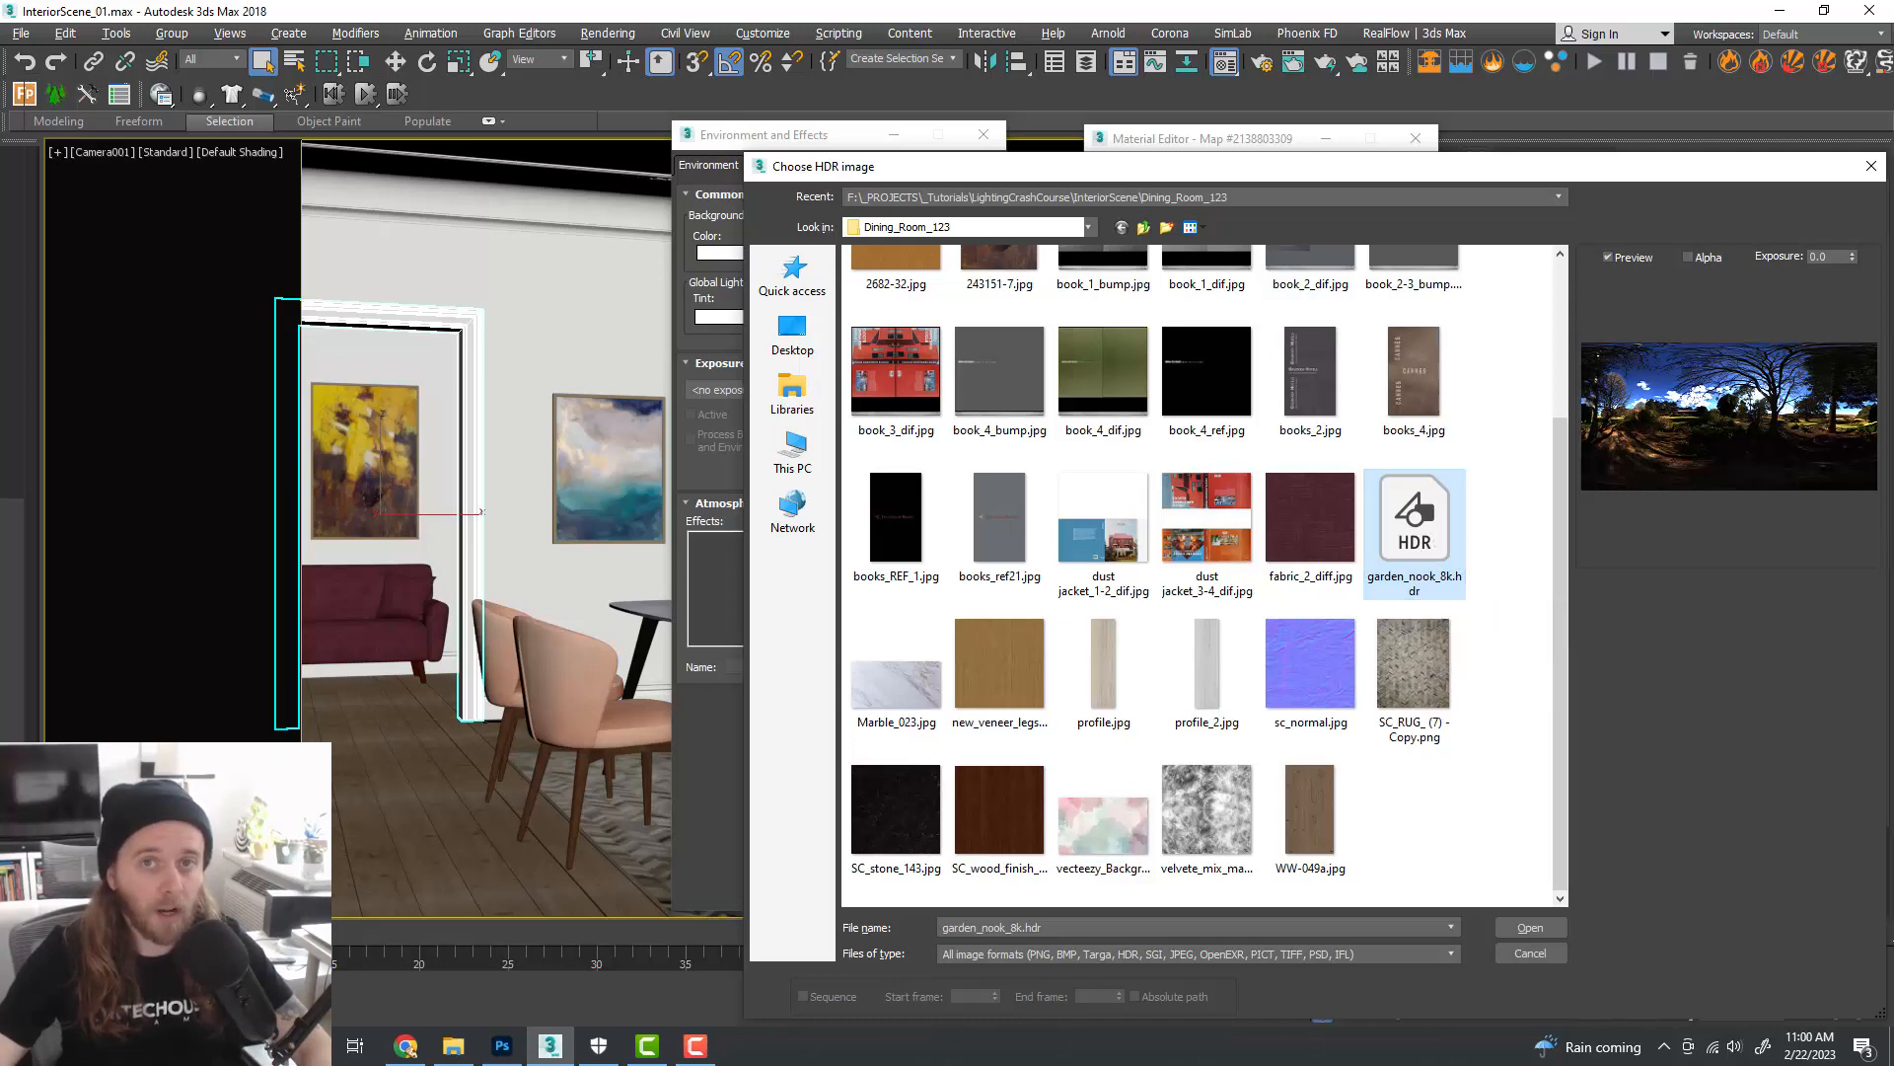
- Switch to HDRI Haven in Chrome, go back from the Tropical Garden By House page and browse the available HDRI maps
key(alt+Tab)
drag(1893, 60, 1391, 1)
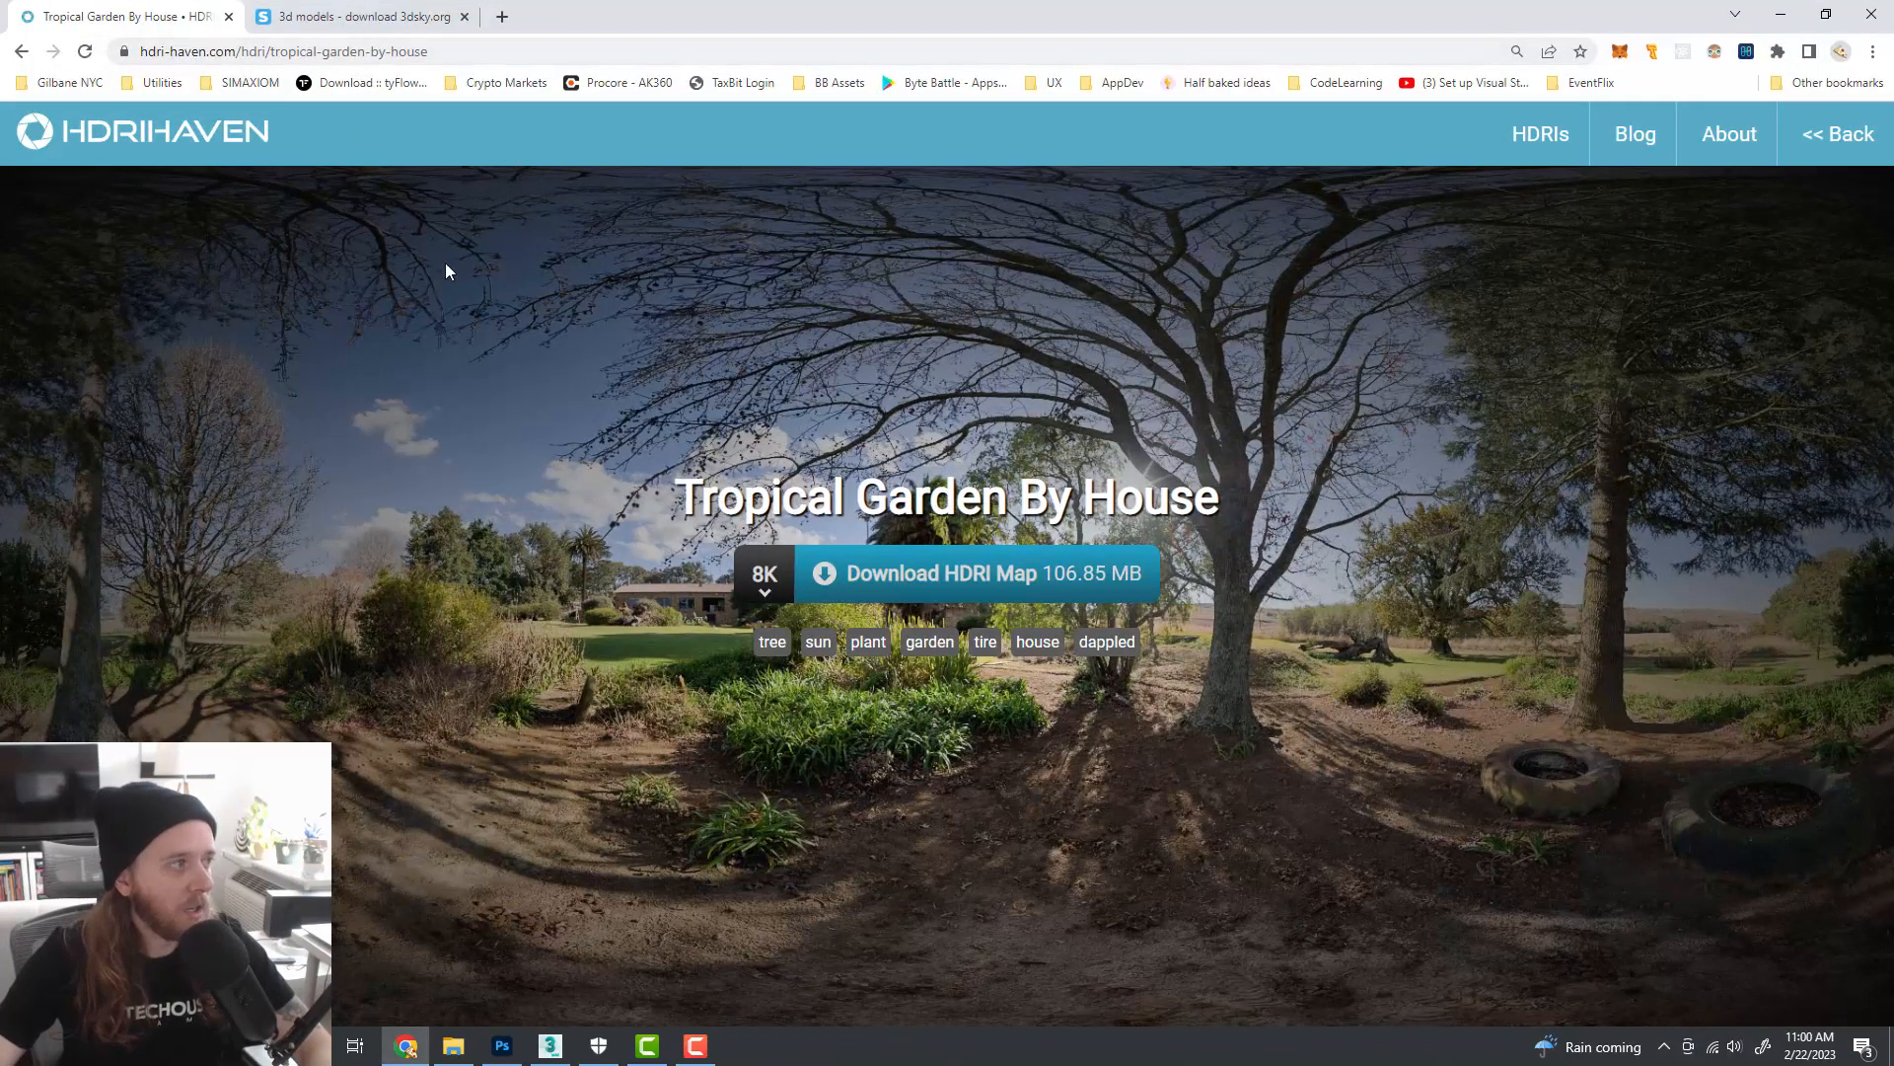
click(22, 51)
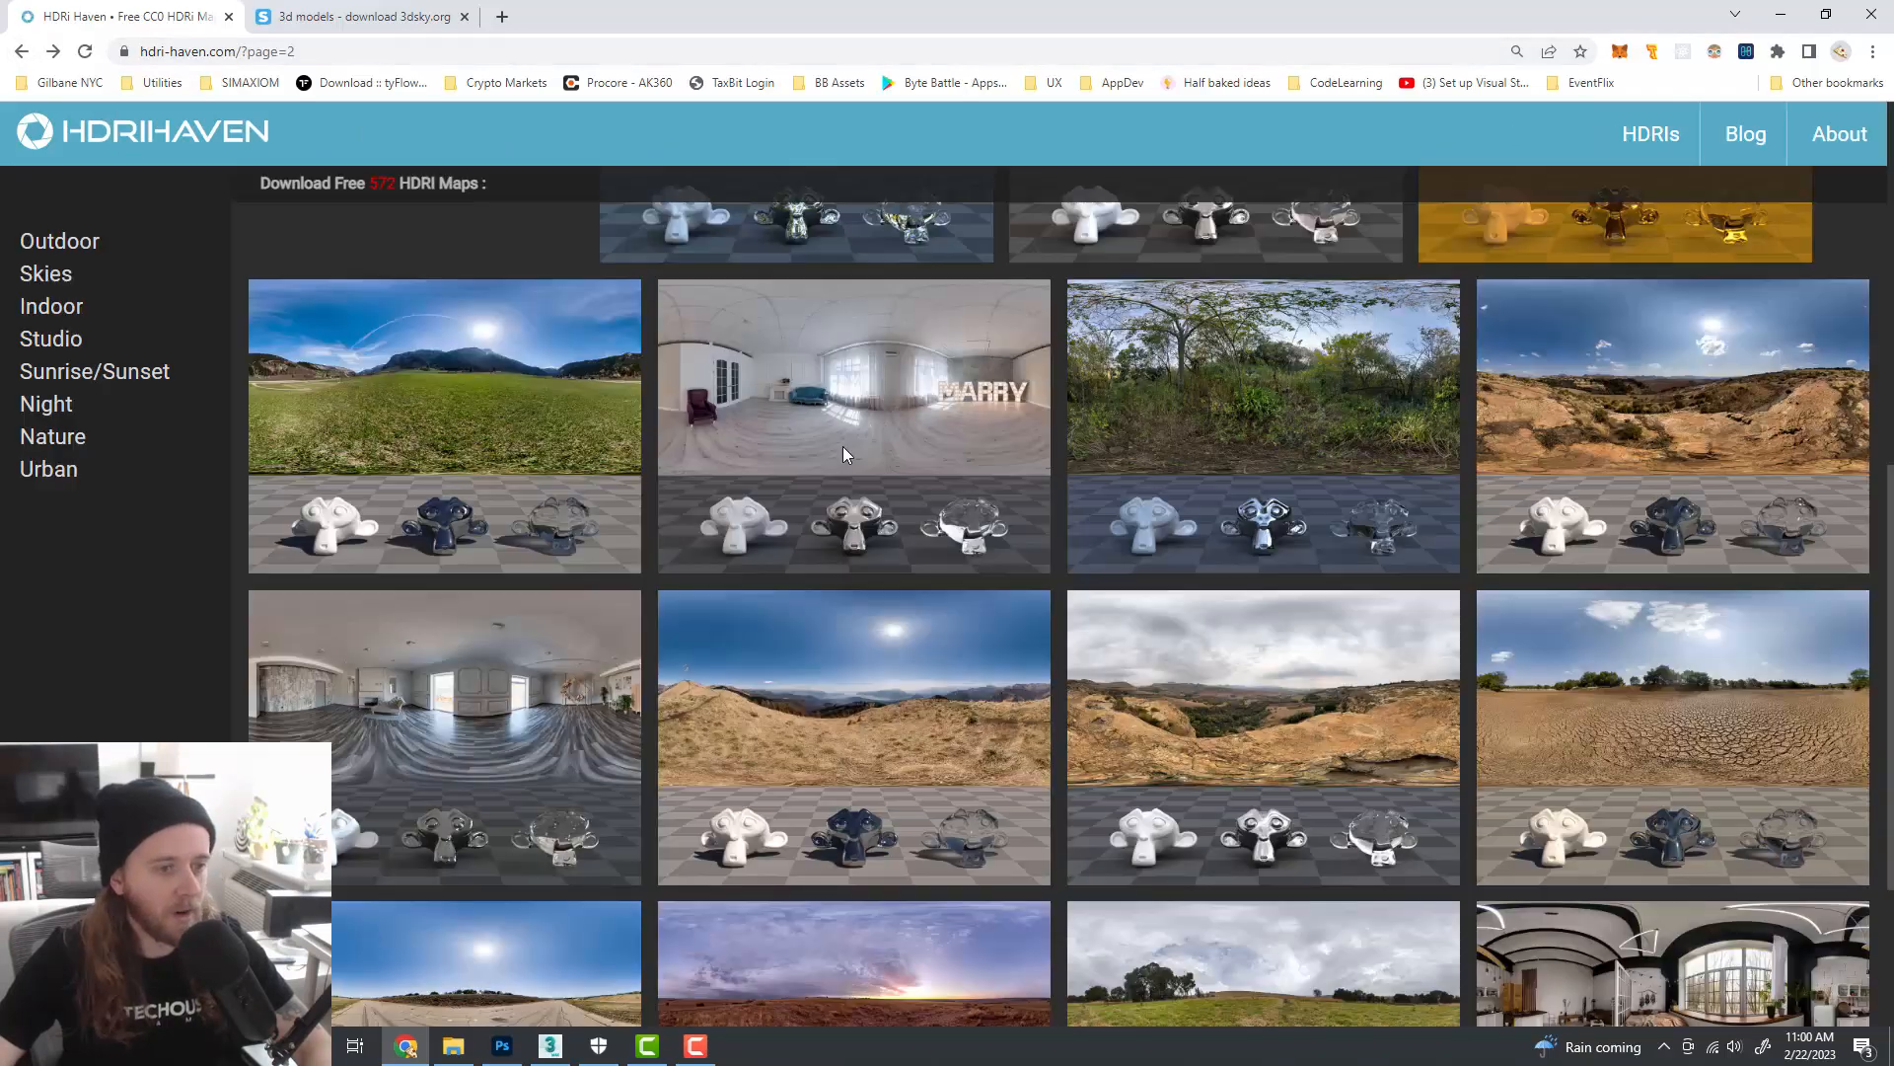
scroll(1135, 592, down, 2)
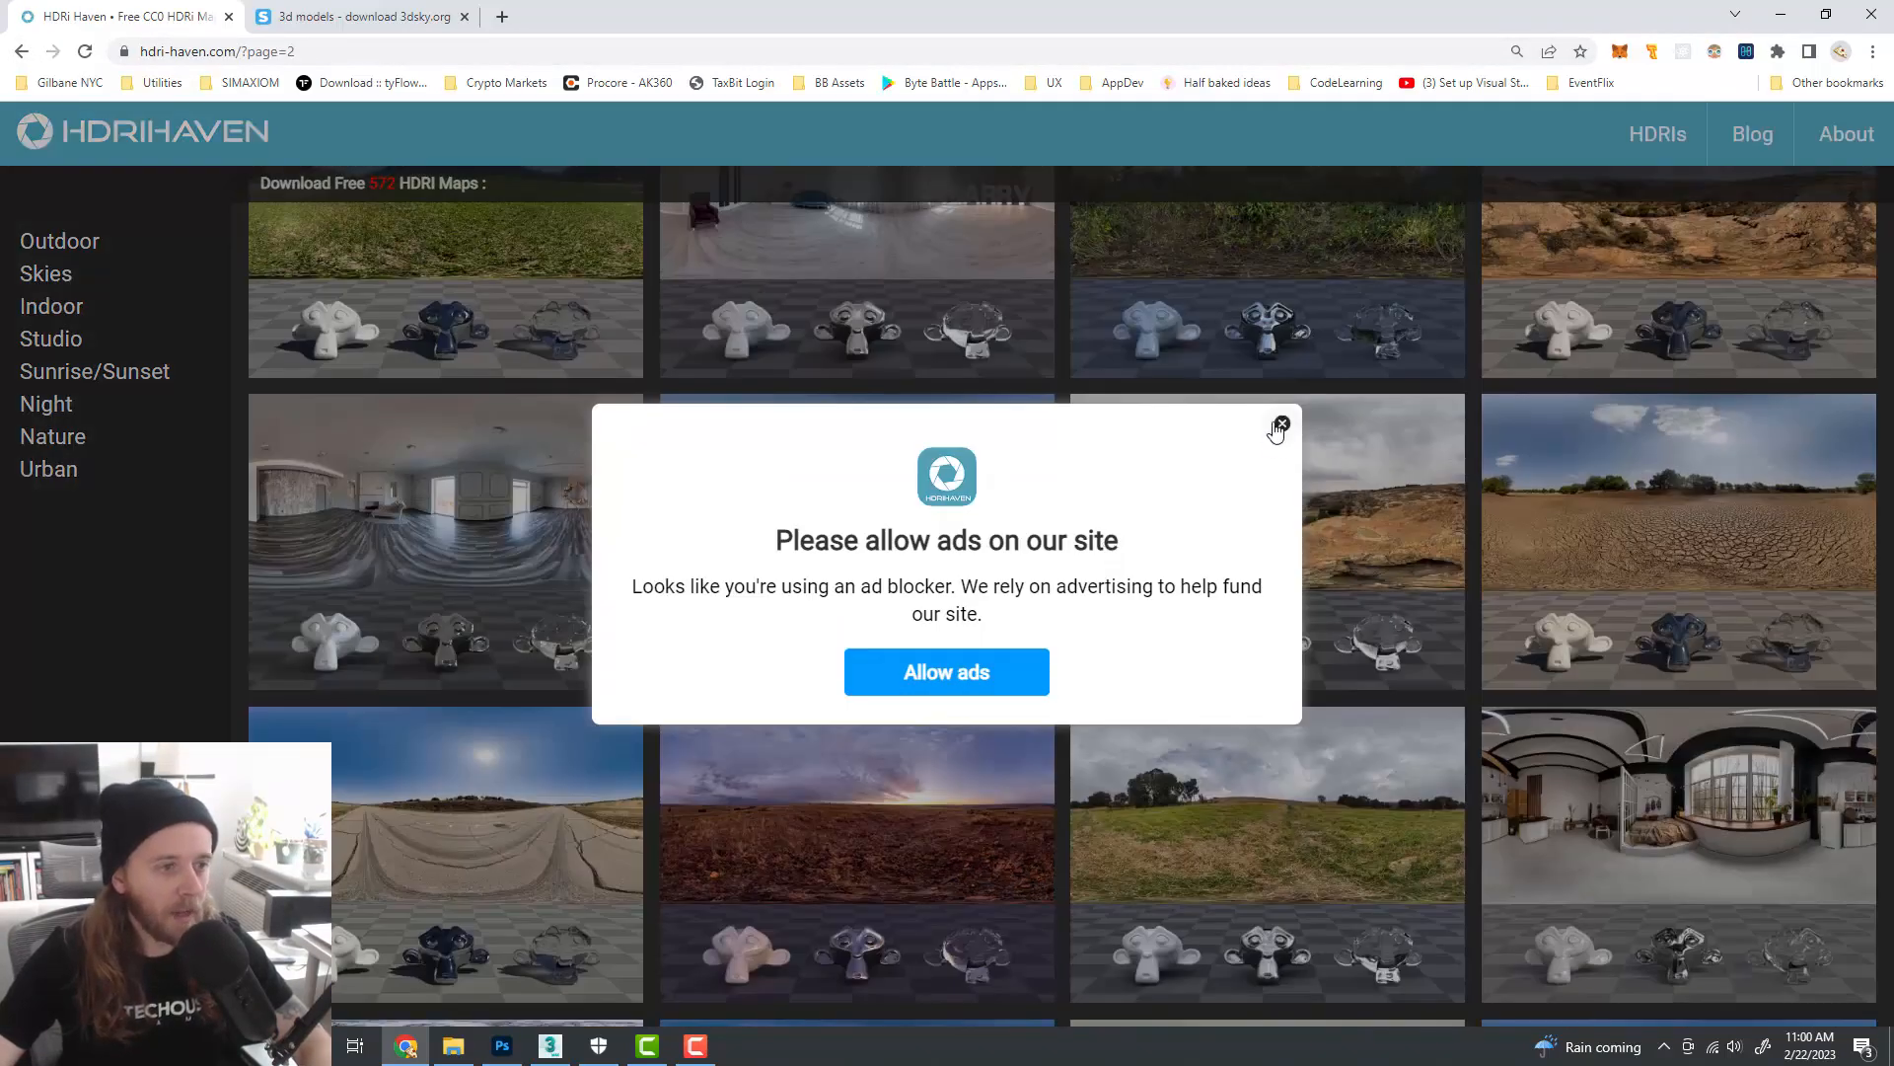
click(1282, 424)
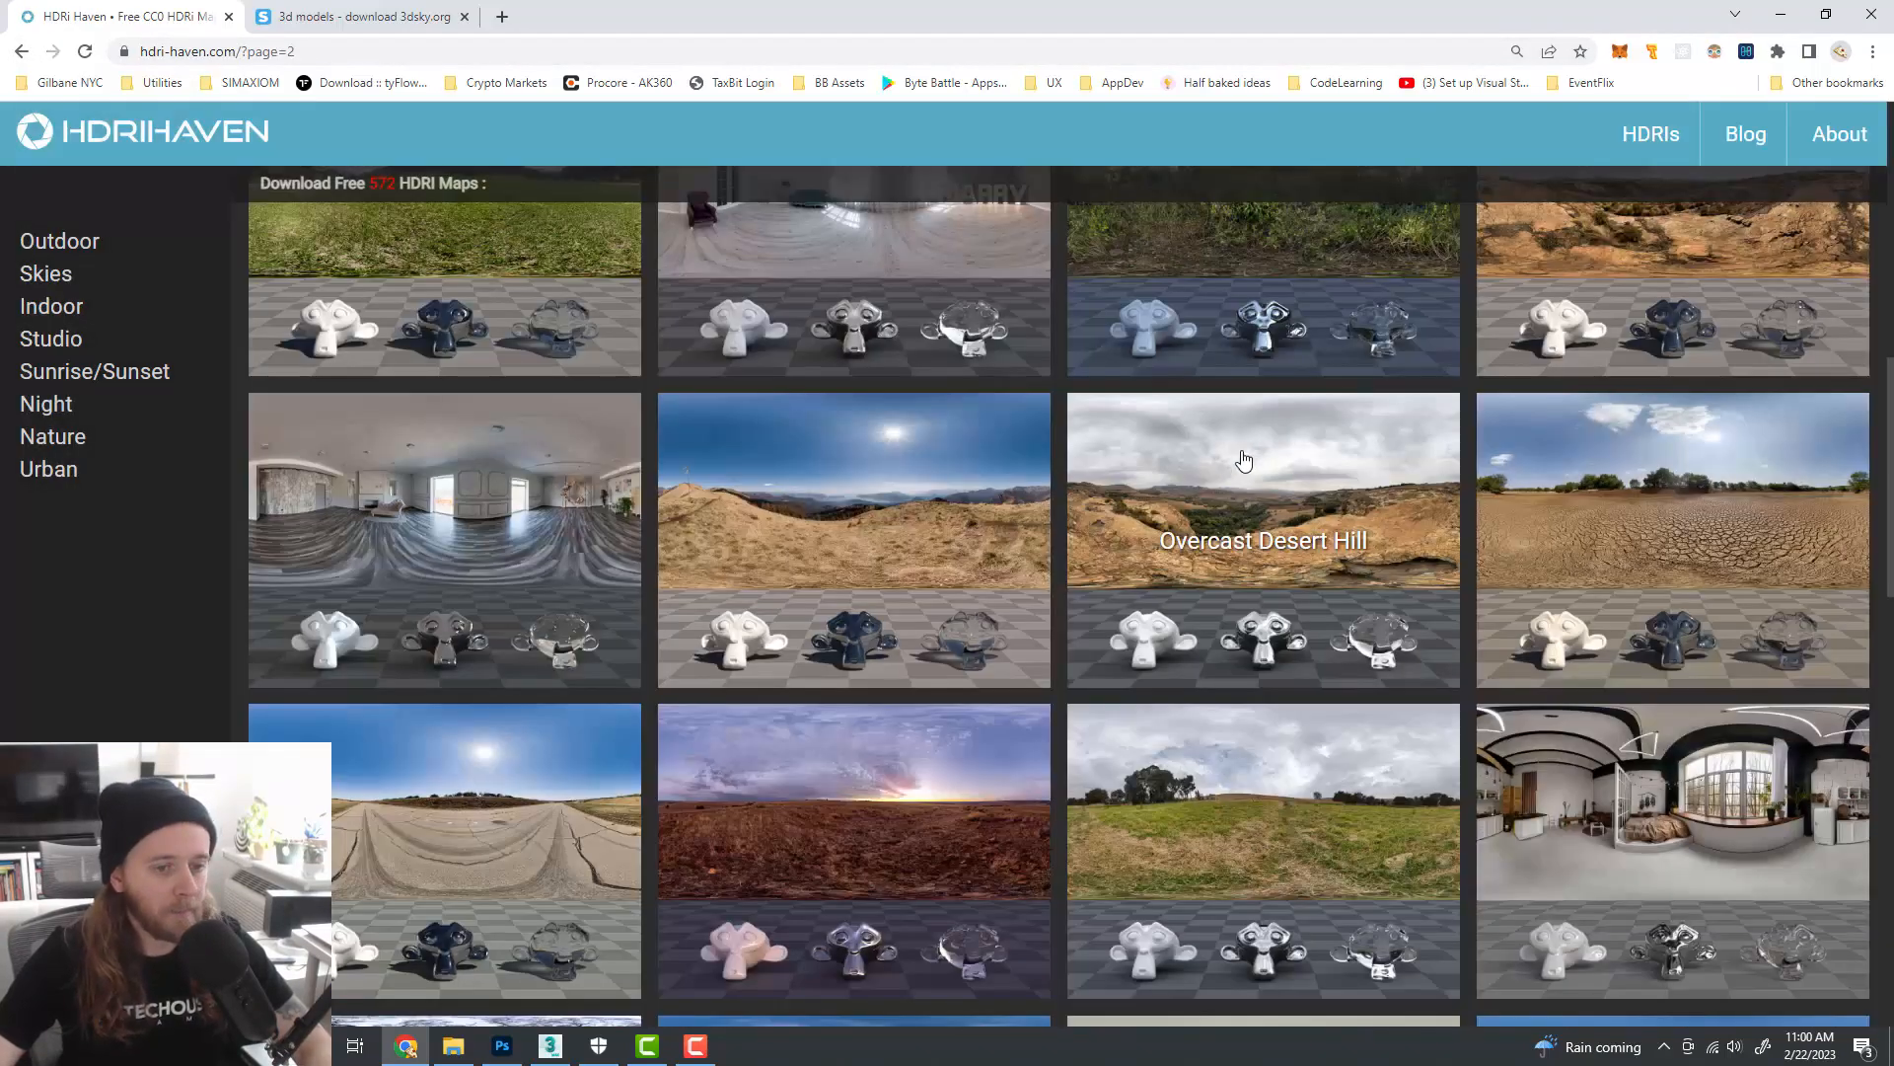
scroll(1244, 460, down, 1)
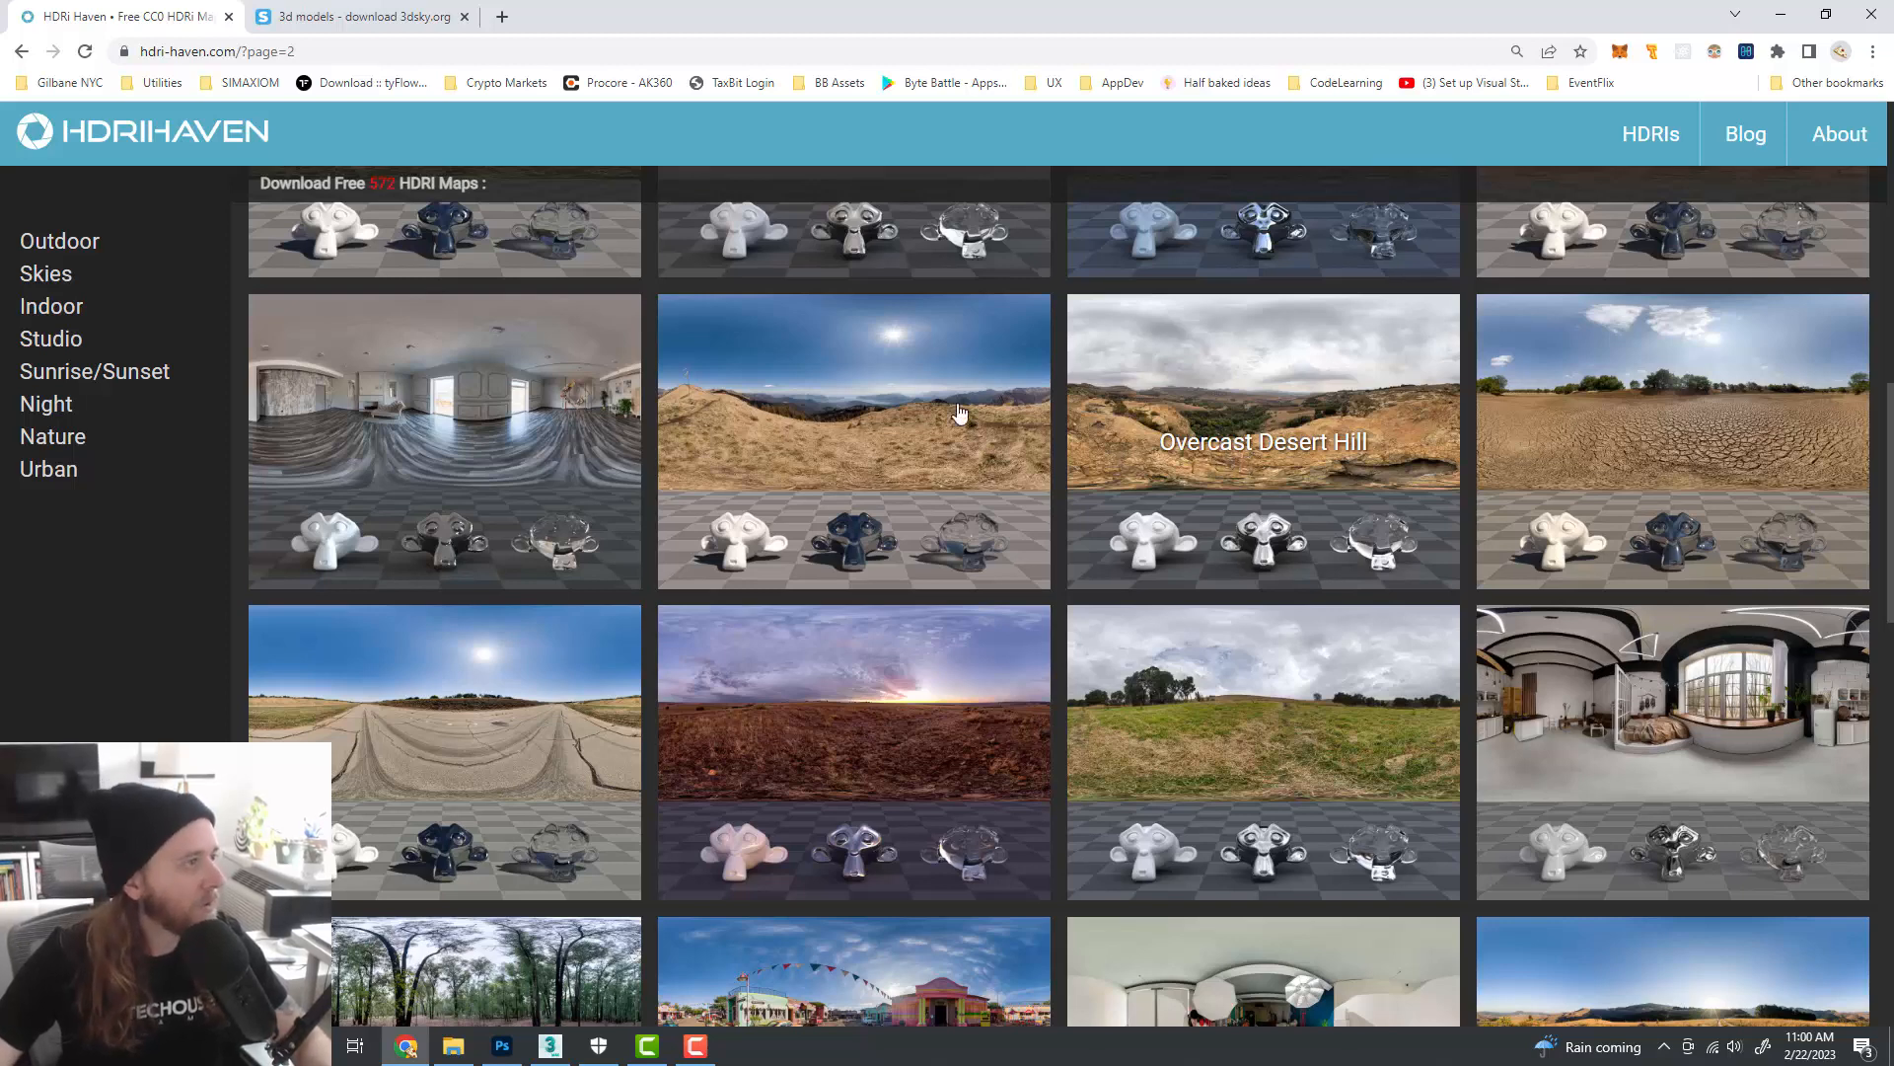
scroll(947, 464, down, 2)
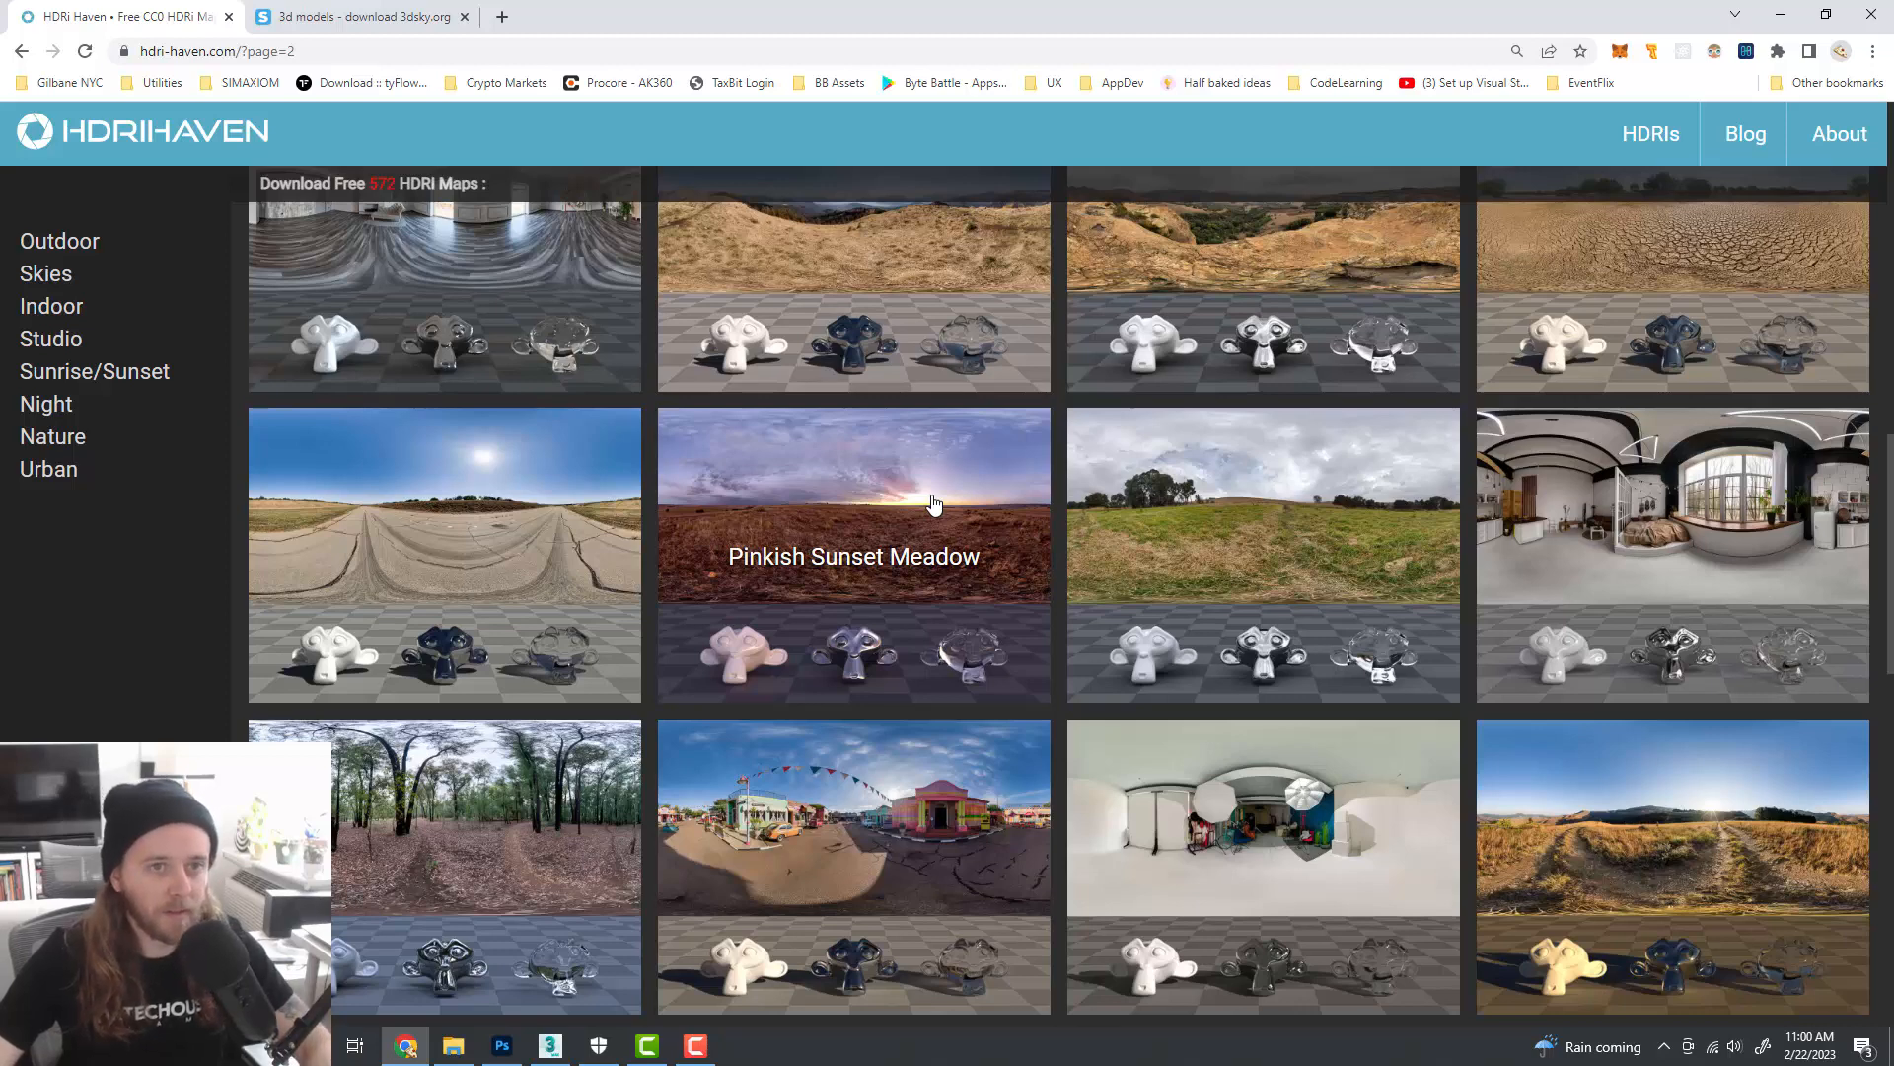
scroll(952, 500, down, 4)
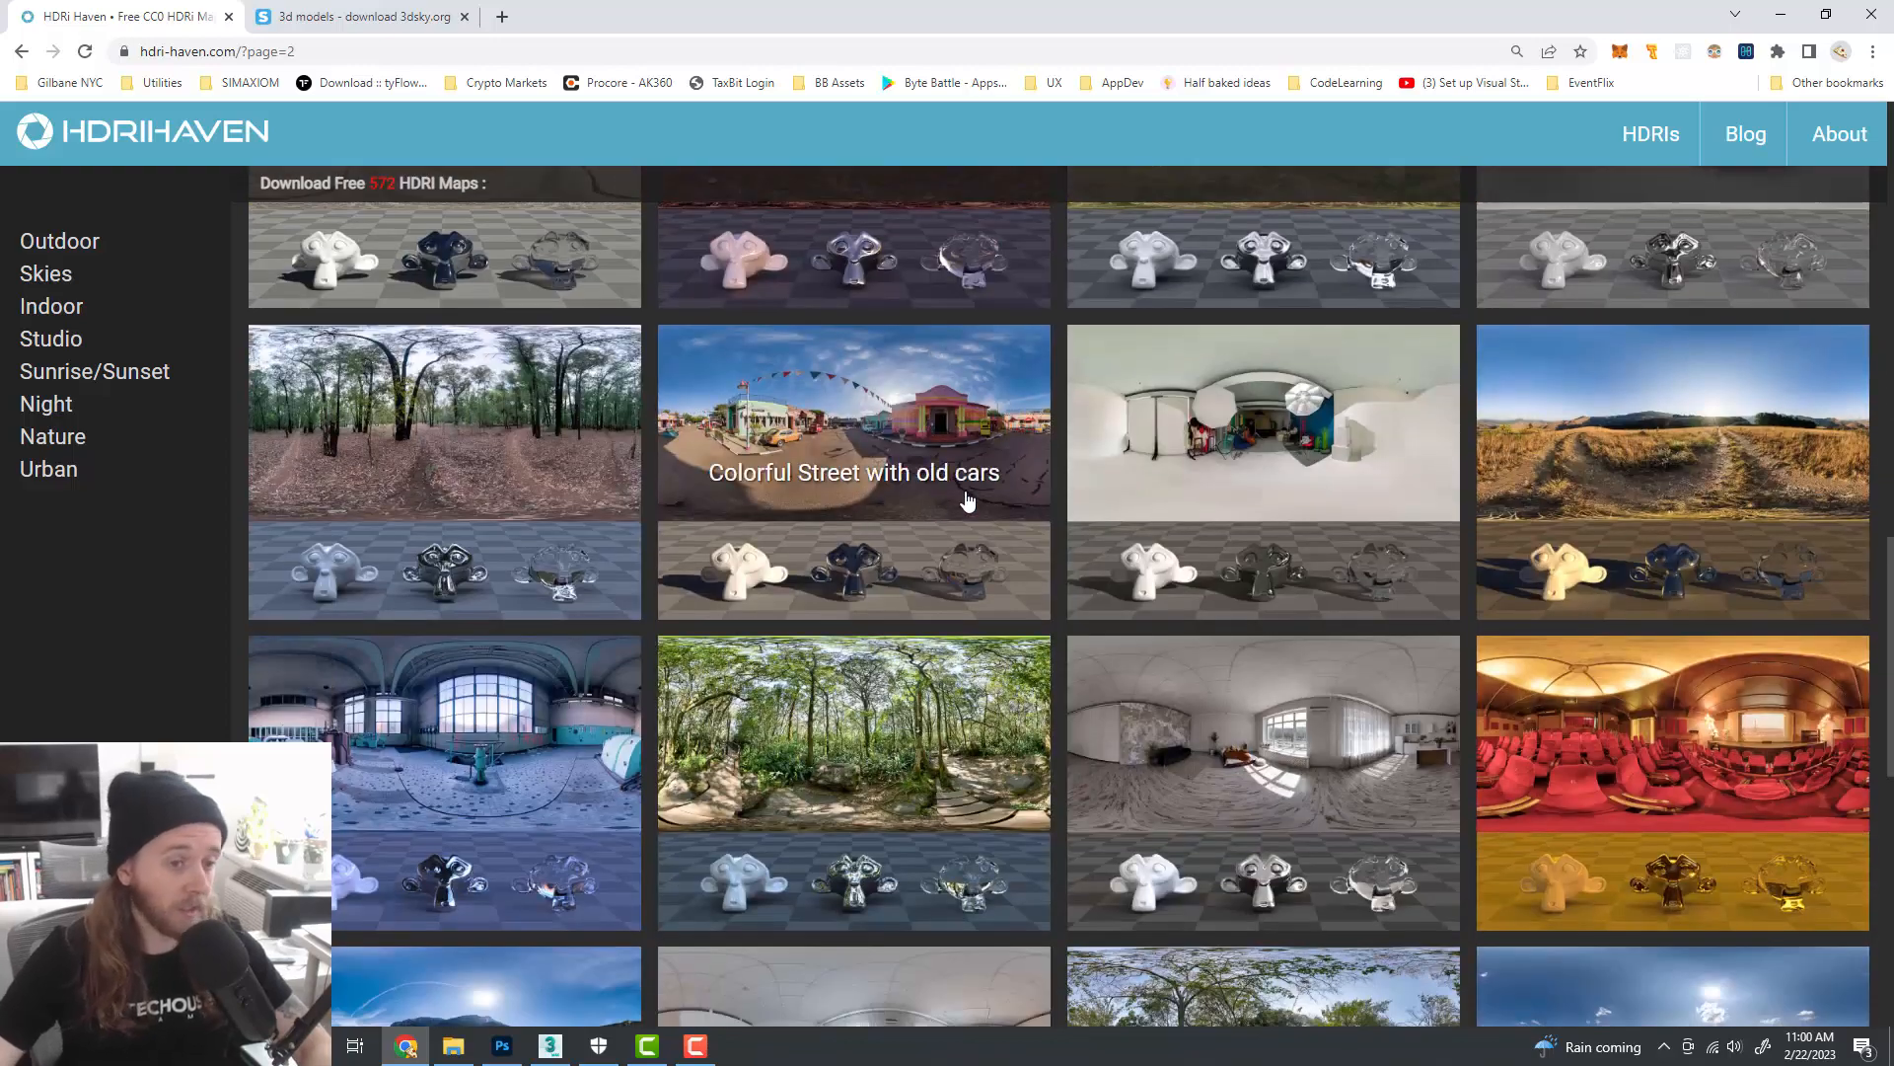
scroll(858, 779, down, 3)
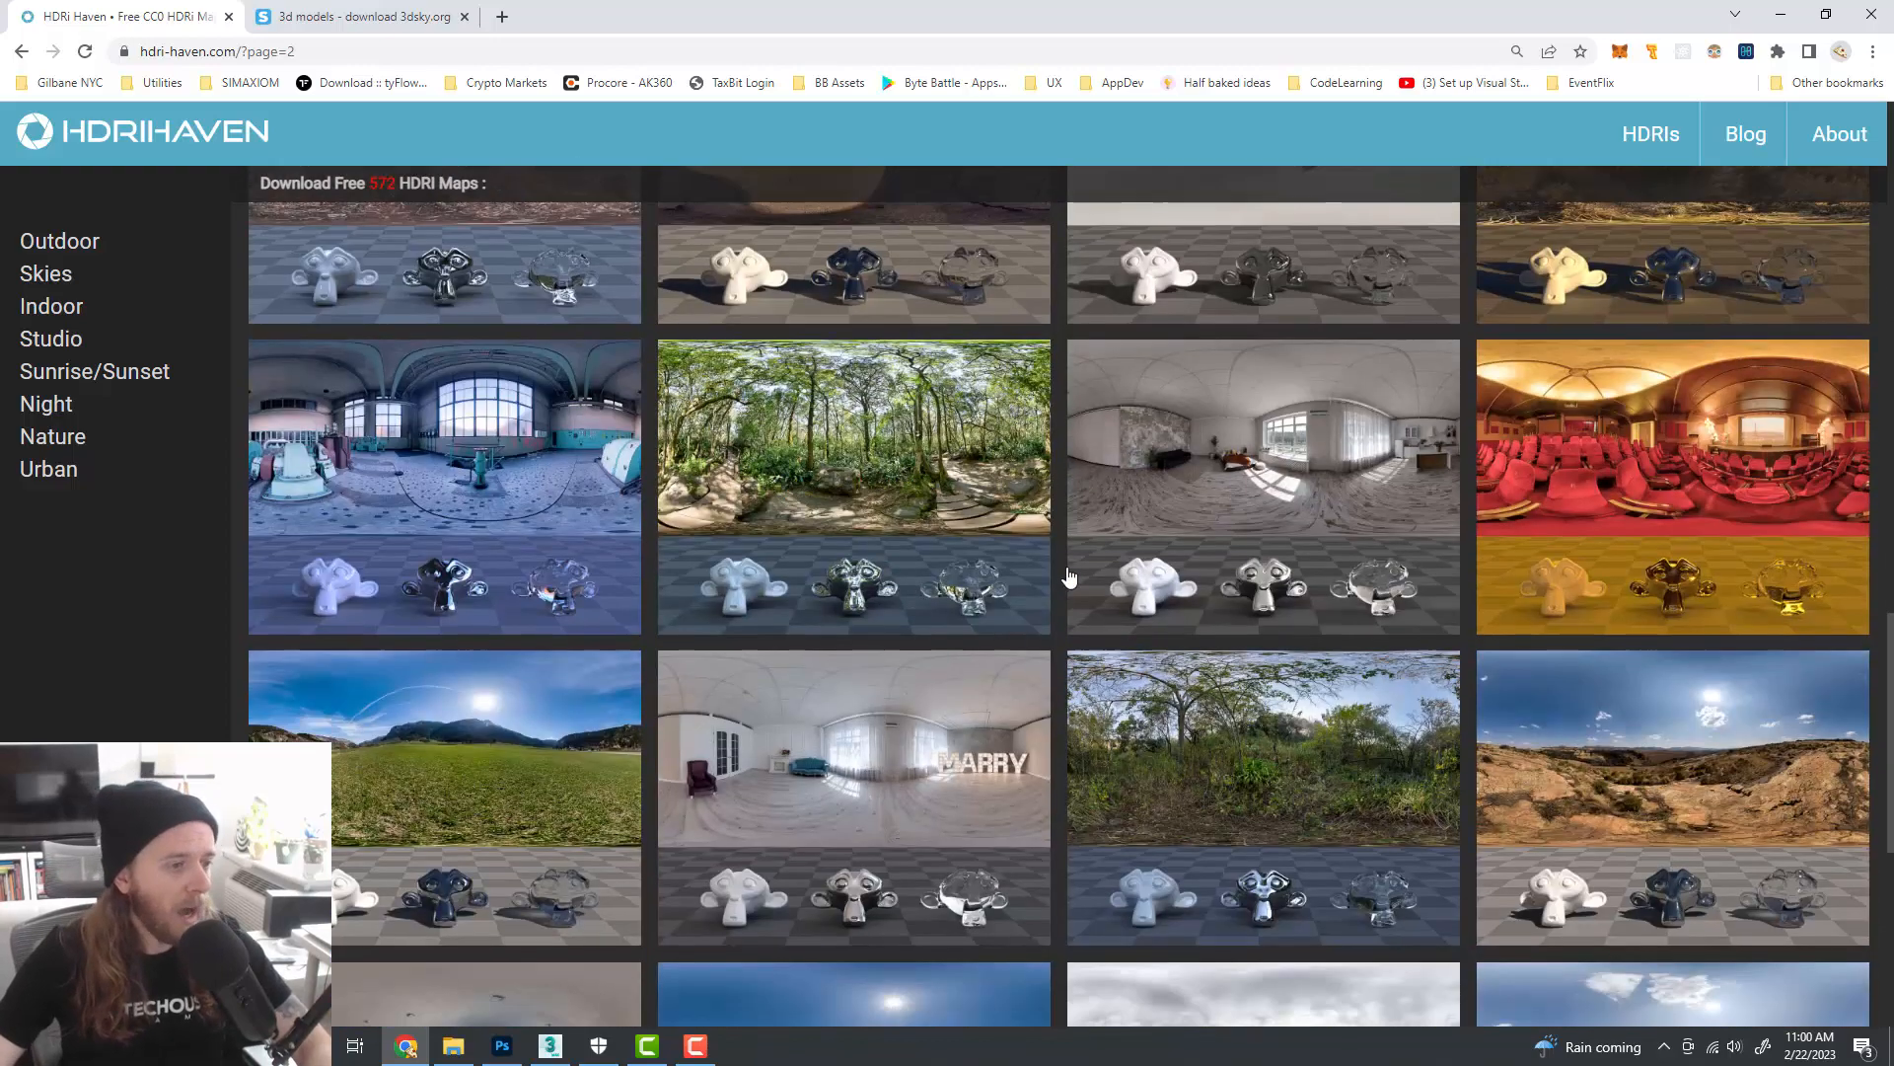
scroll(1196, 424, up, 7)
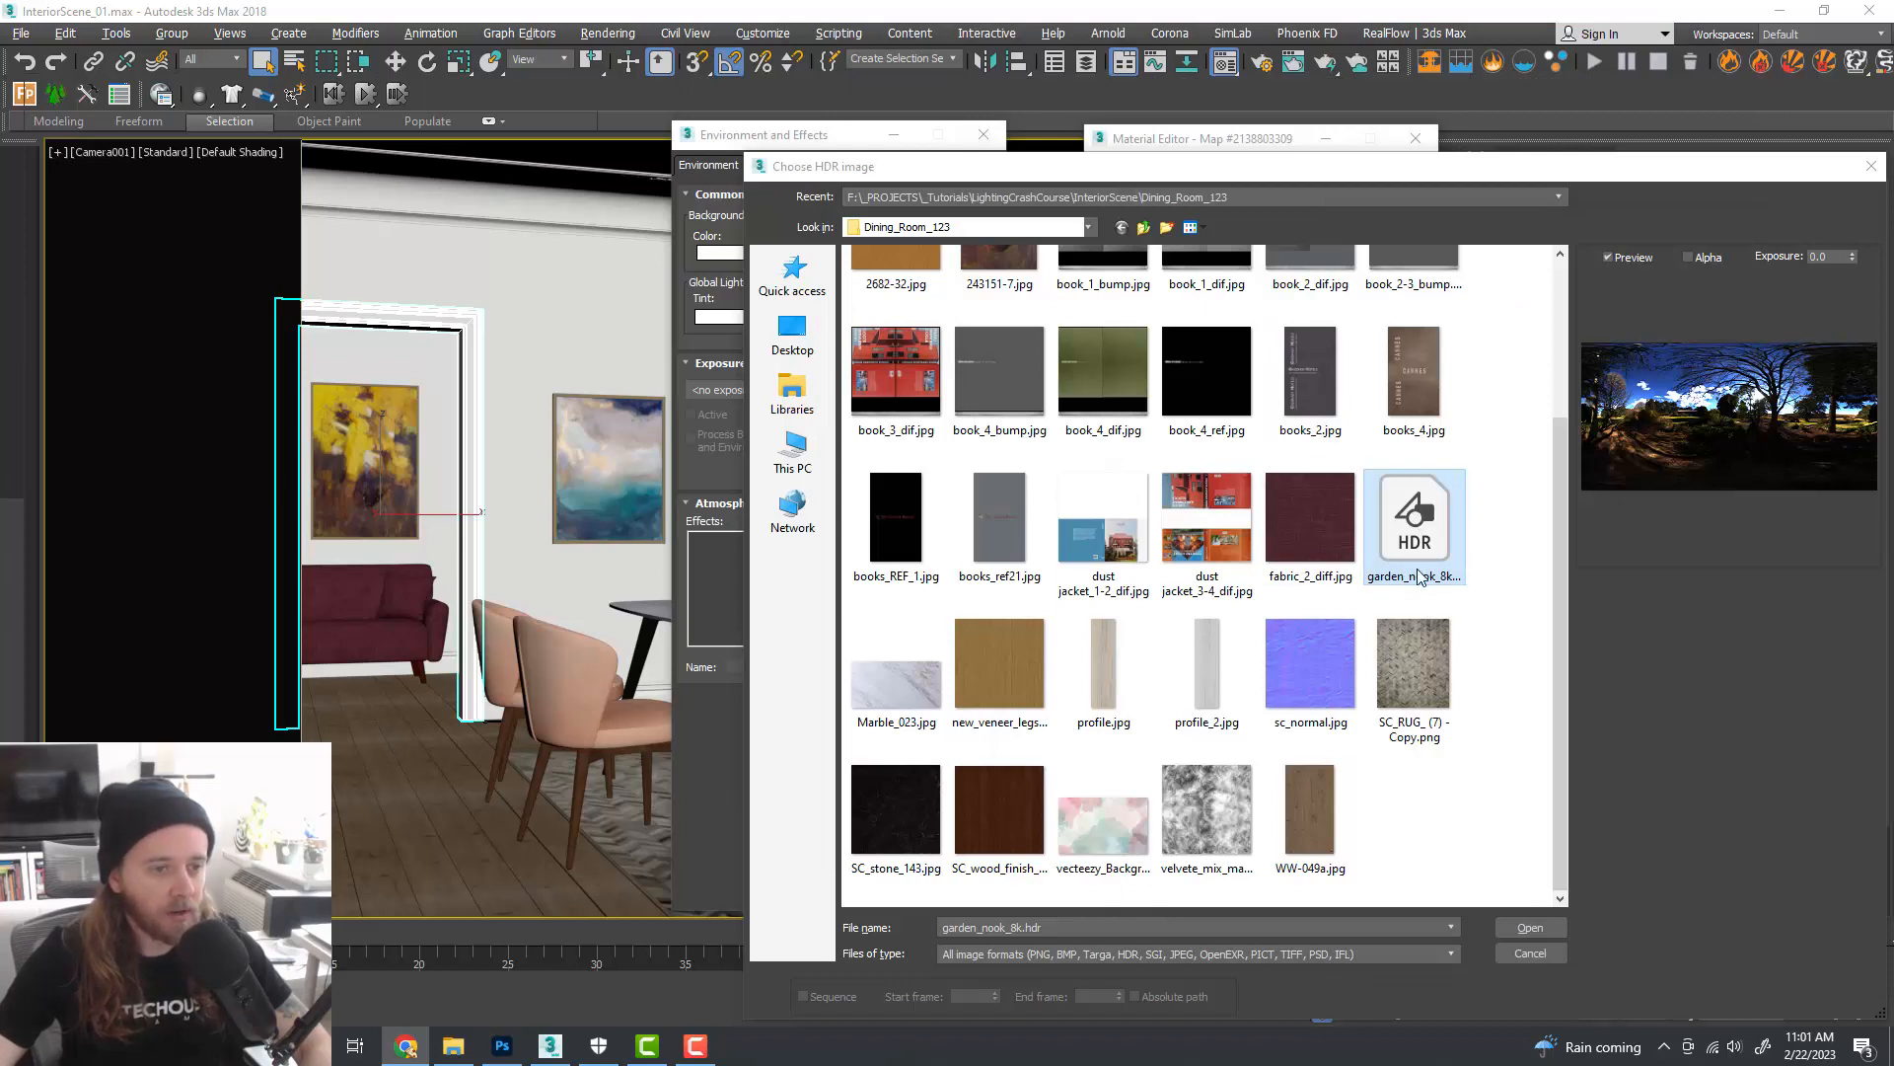
- Load the selected garden HDR image into the VRayHDRI map
click(1531, 928)
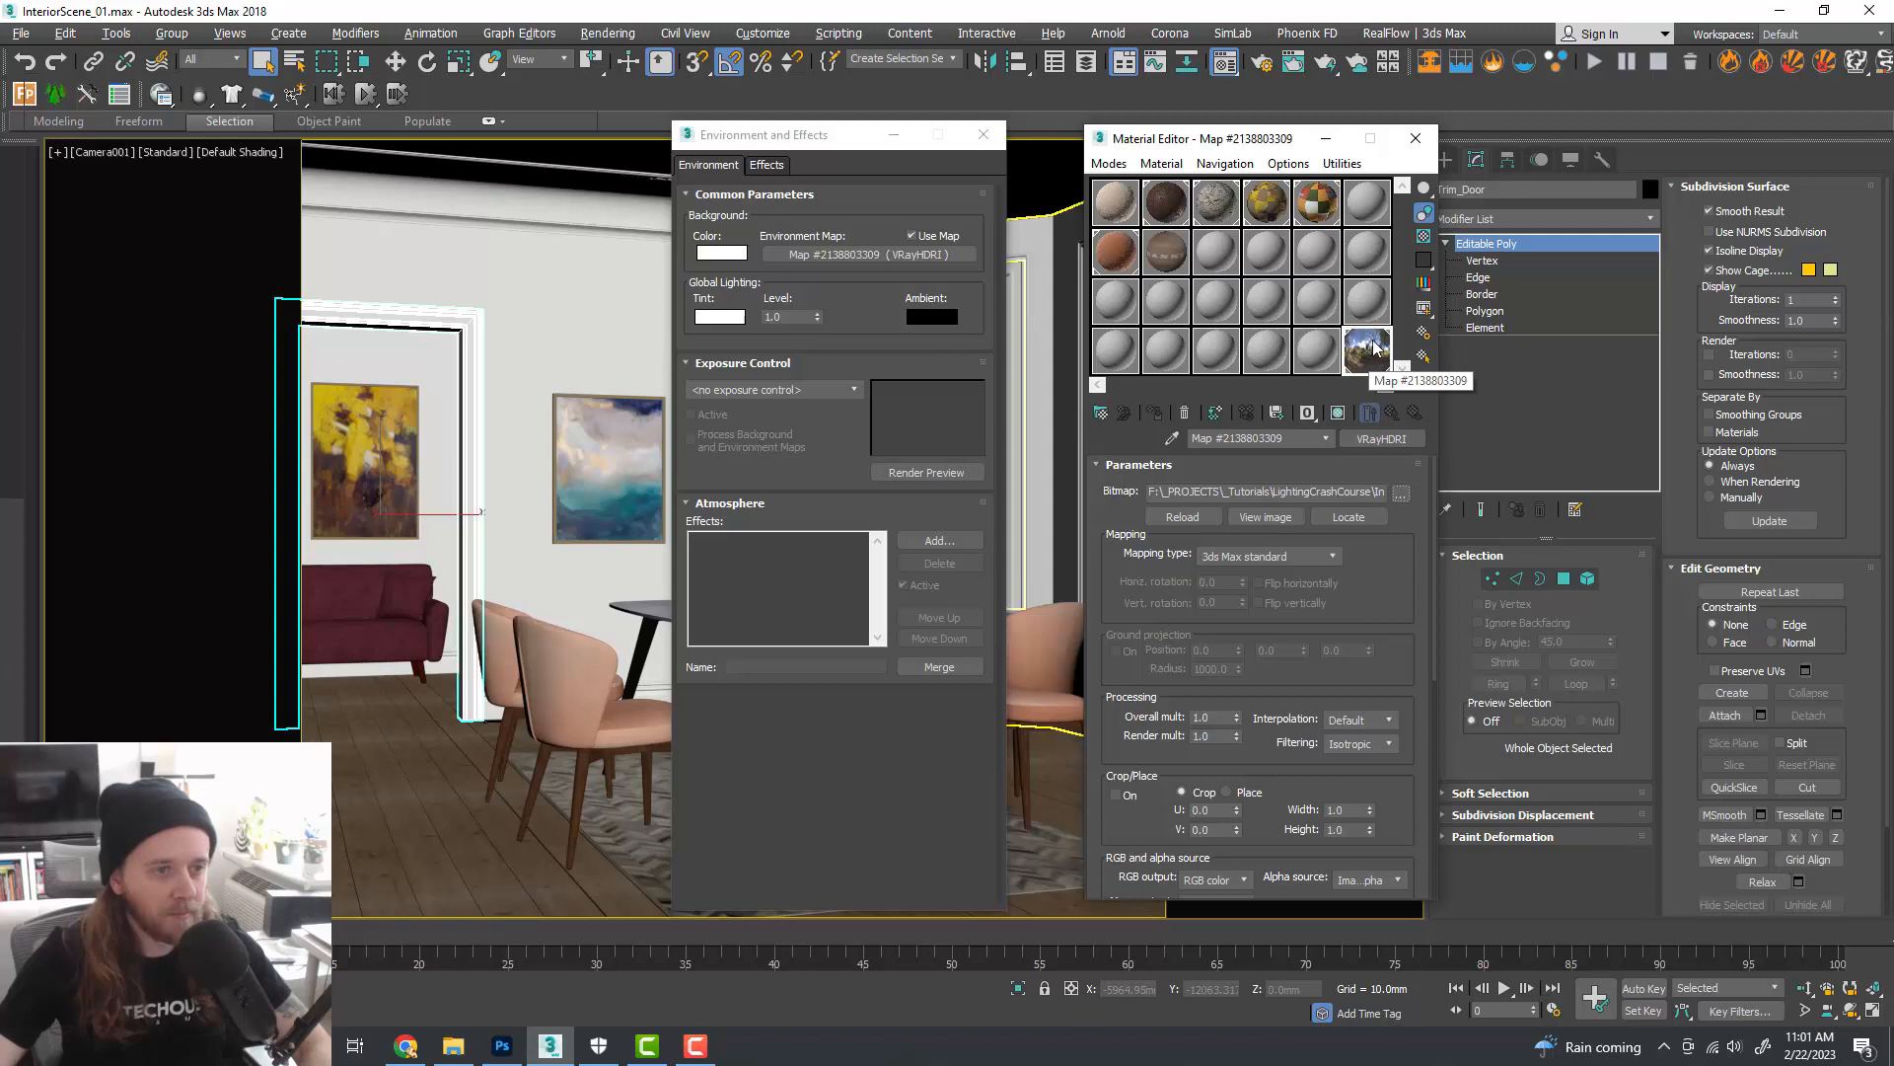
- Set the VRayHDRI map's mapping type to Spherical, and close the Environment and Effects window
click(1333, 556)
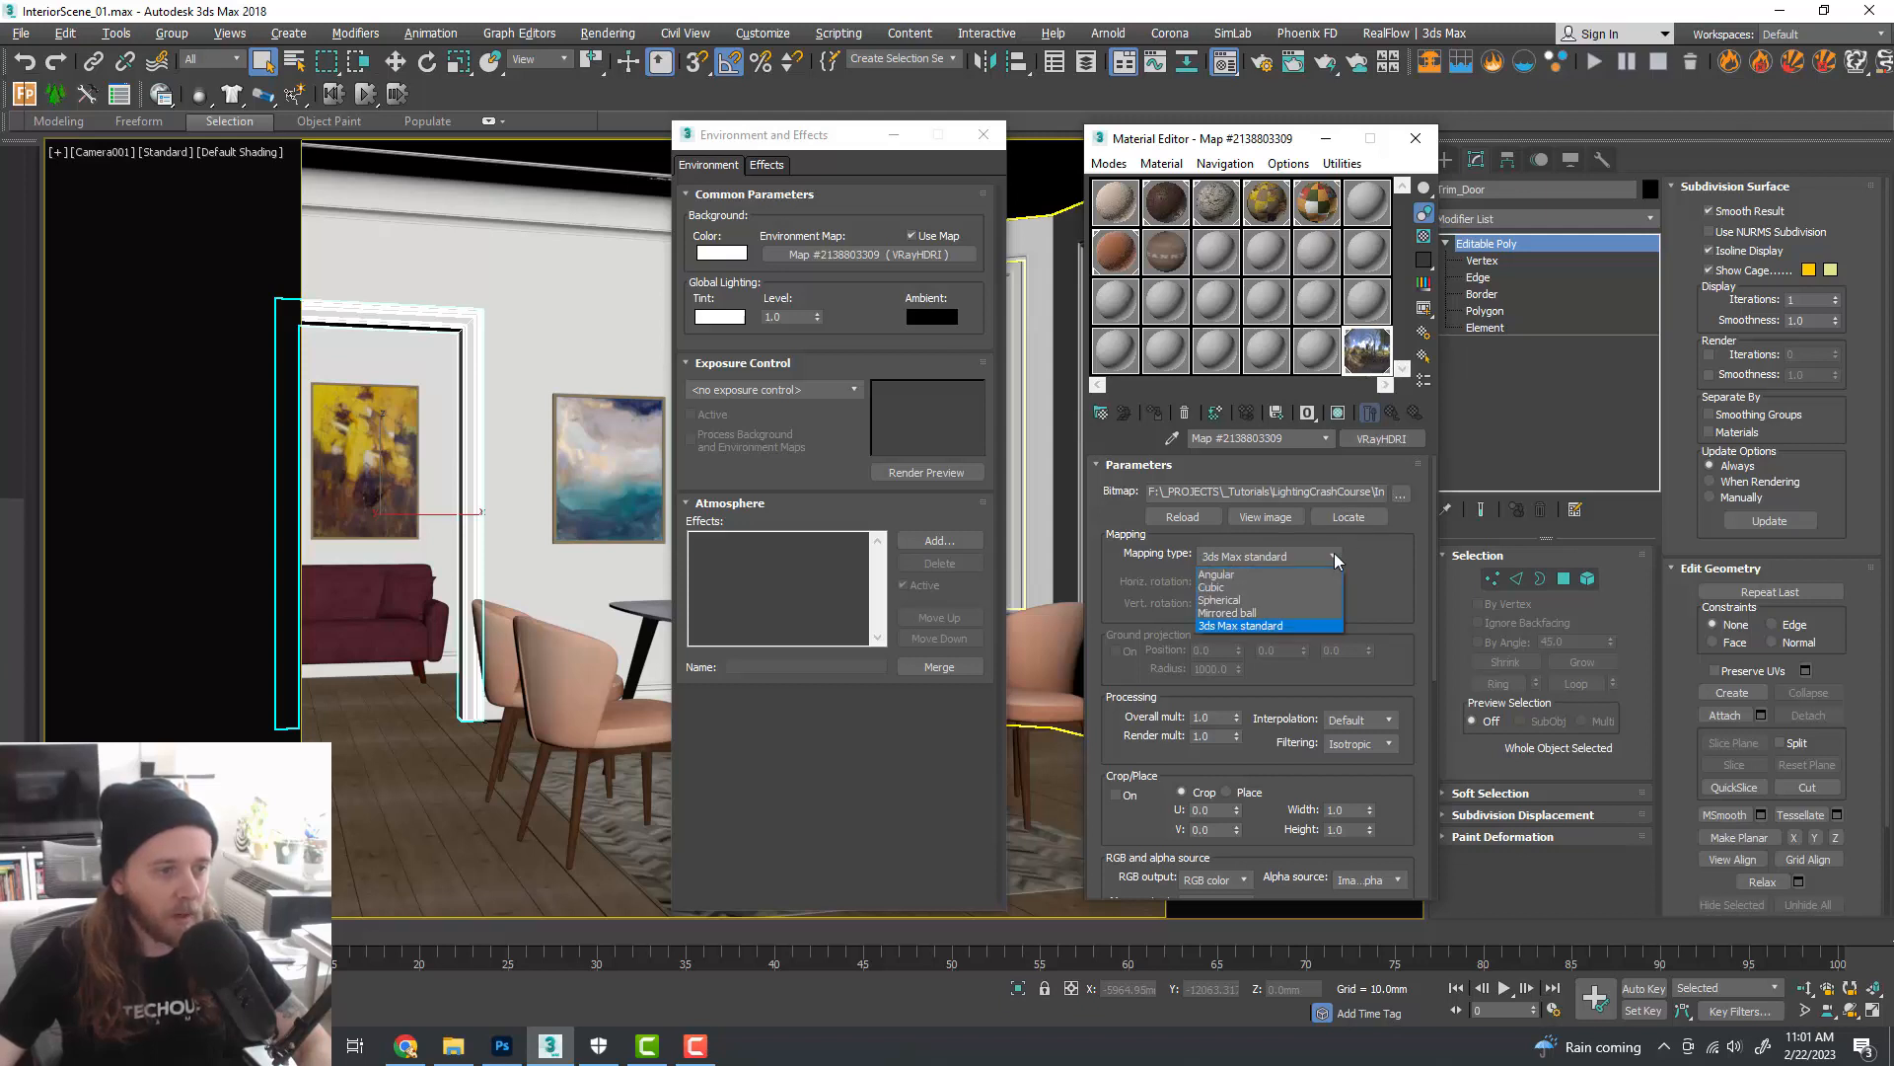
click(1258, 602)
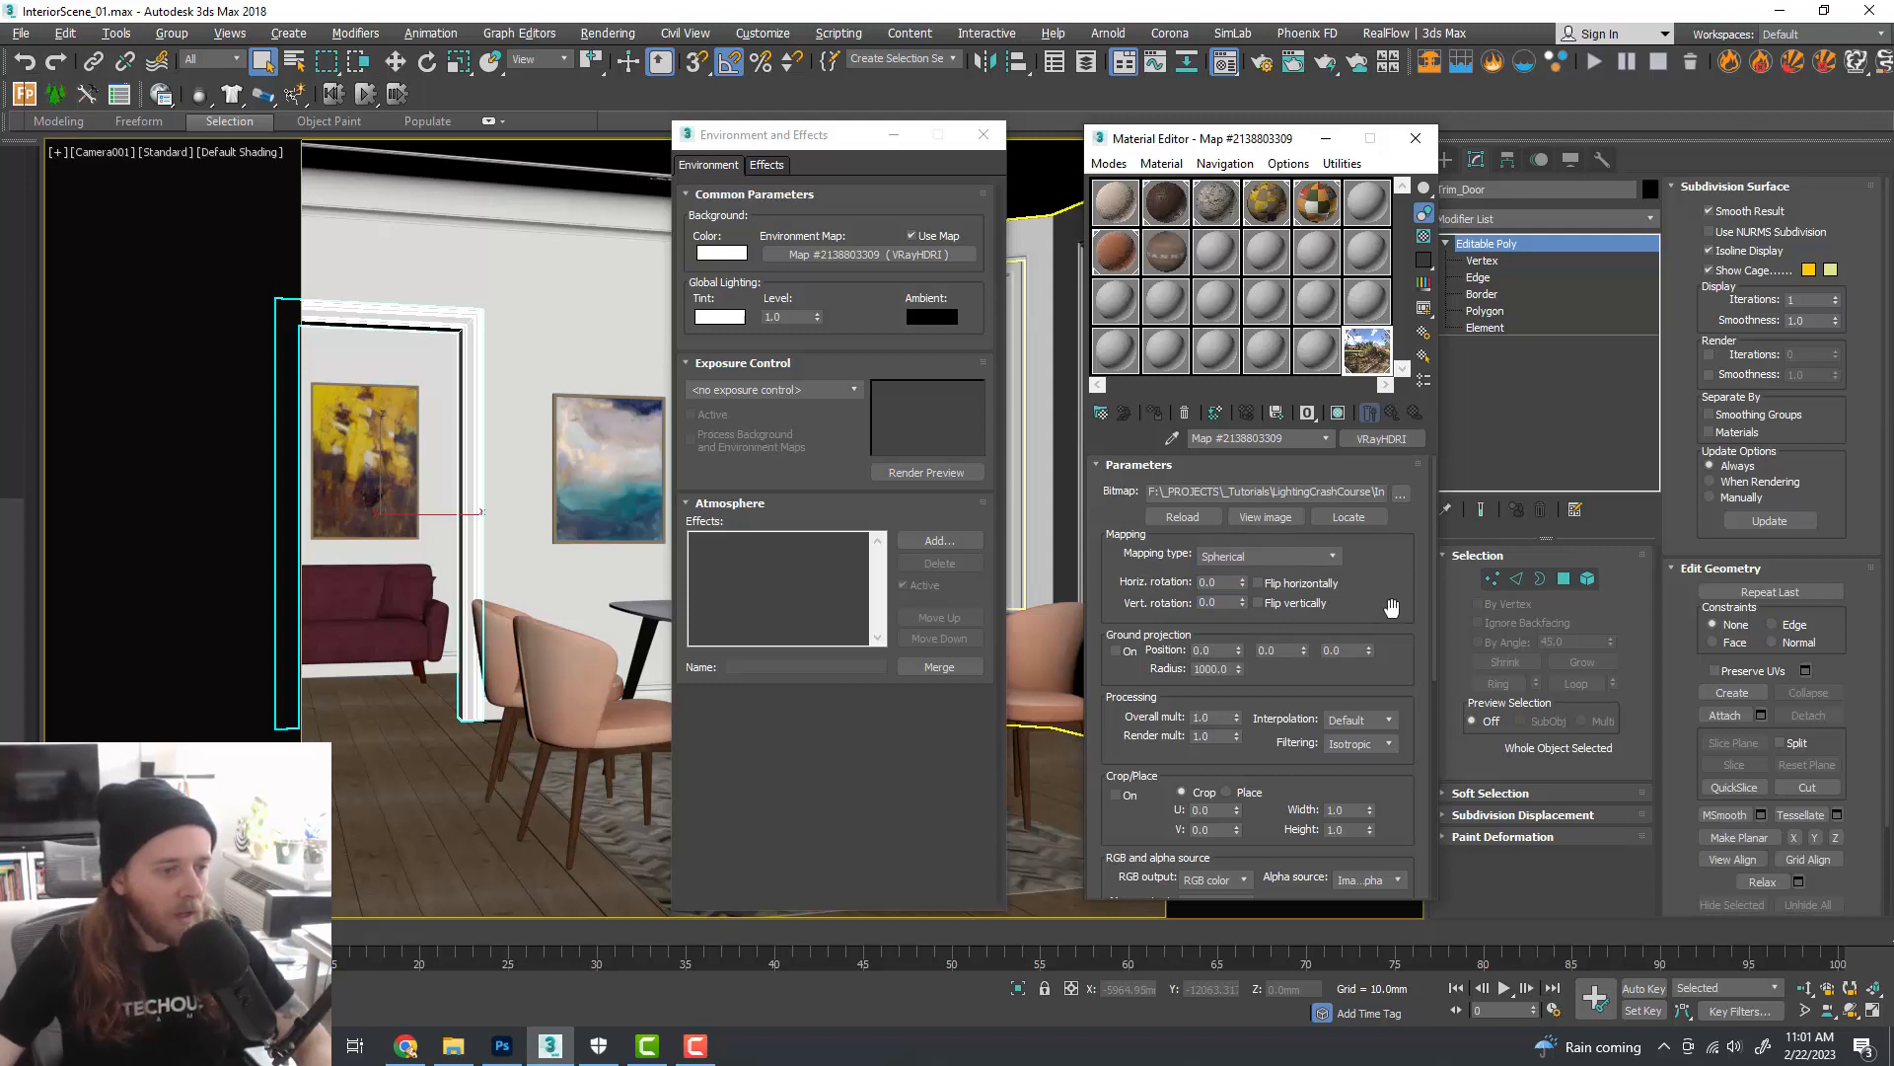
mouse_move(1392, 613)
mouse_down()
mouse_move(1395, 557)
mouse_move(1386, 609)
mouse_up()
drag(1312, 768, 1381, 832)
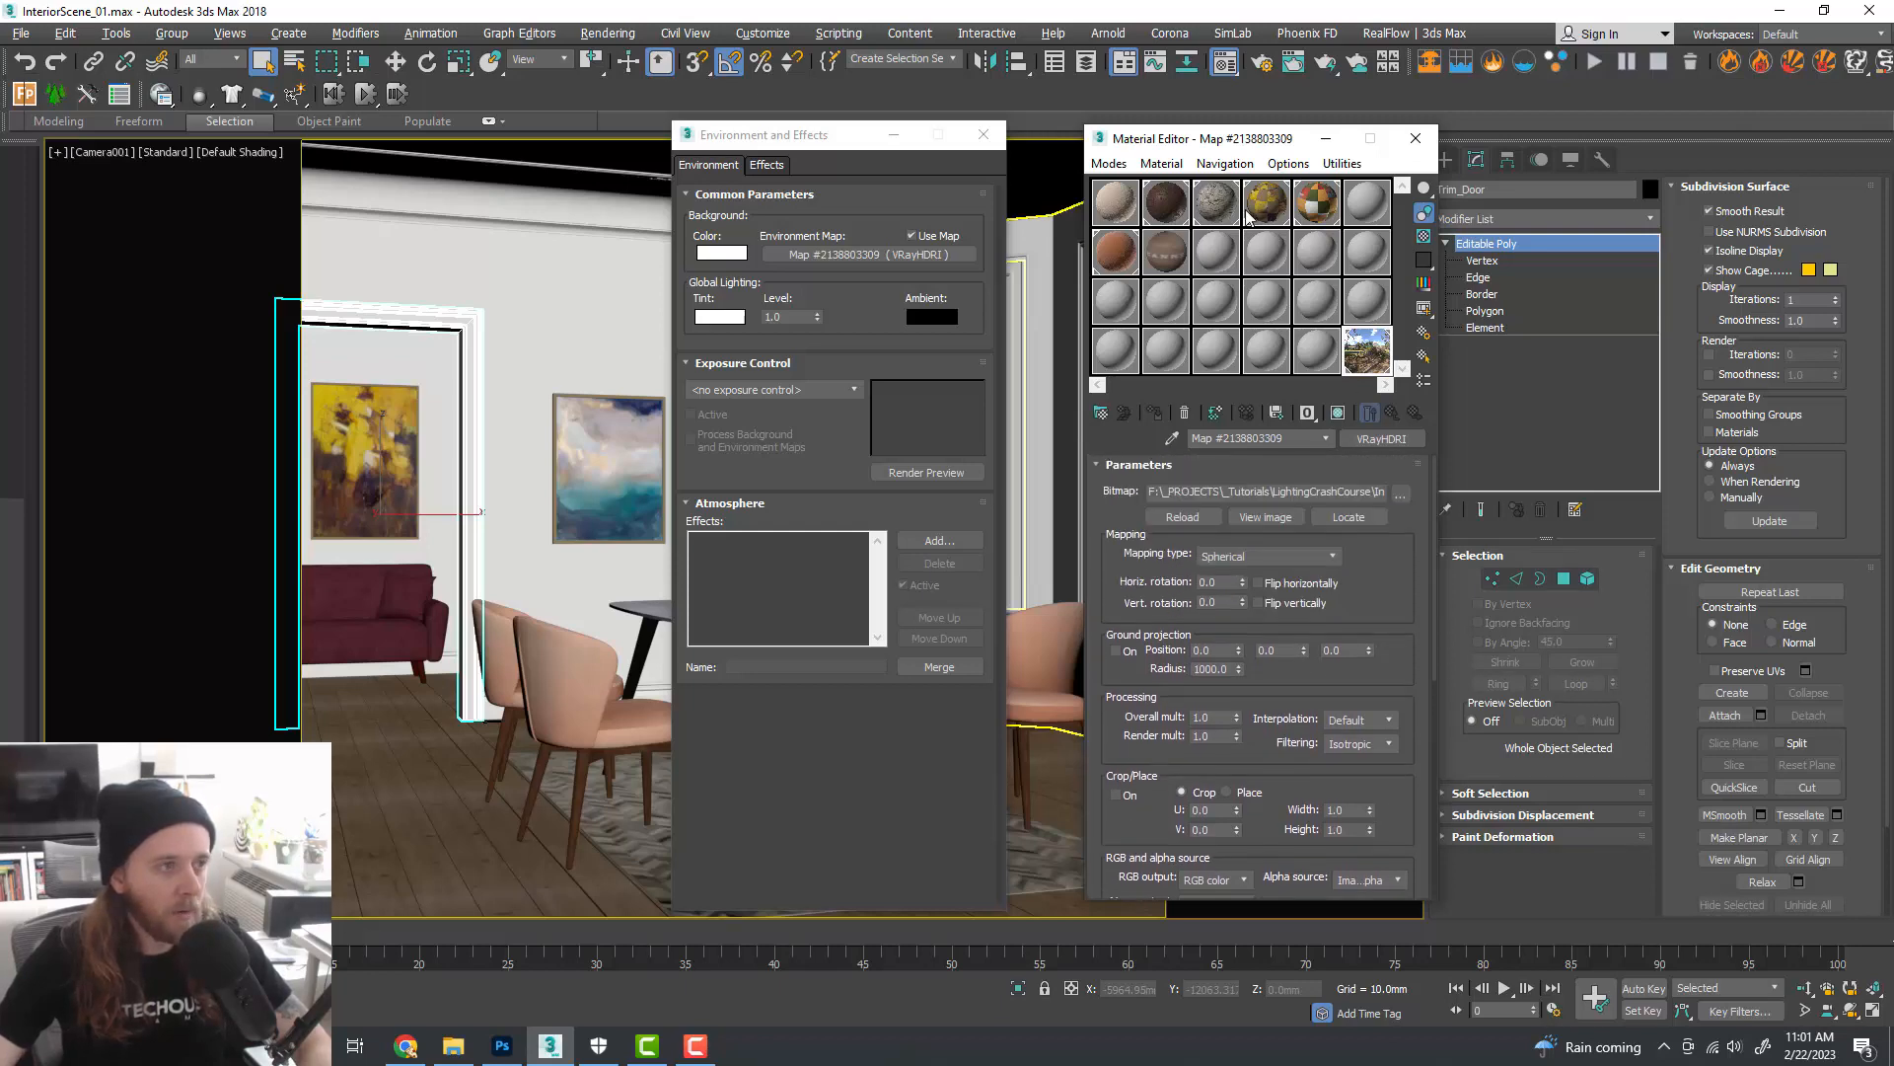
click(983, 134)
drag(1180, 144, 1453, 149)
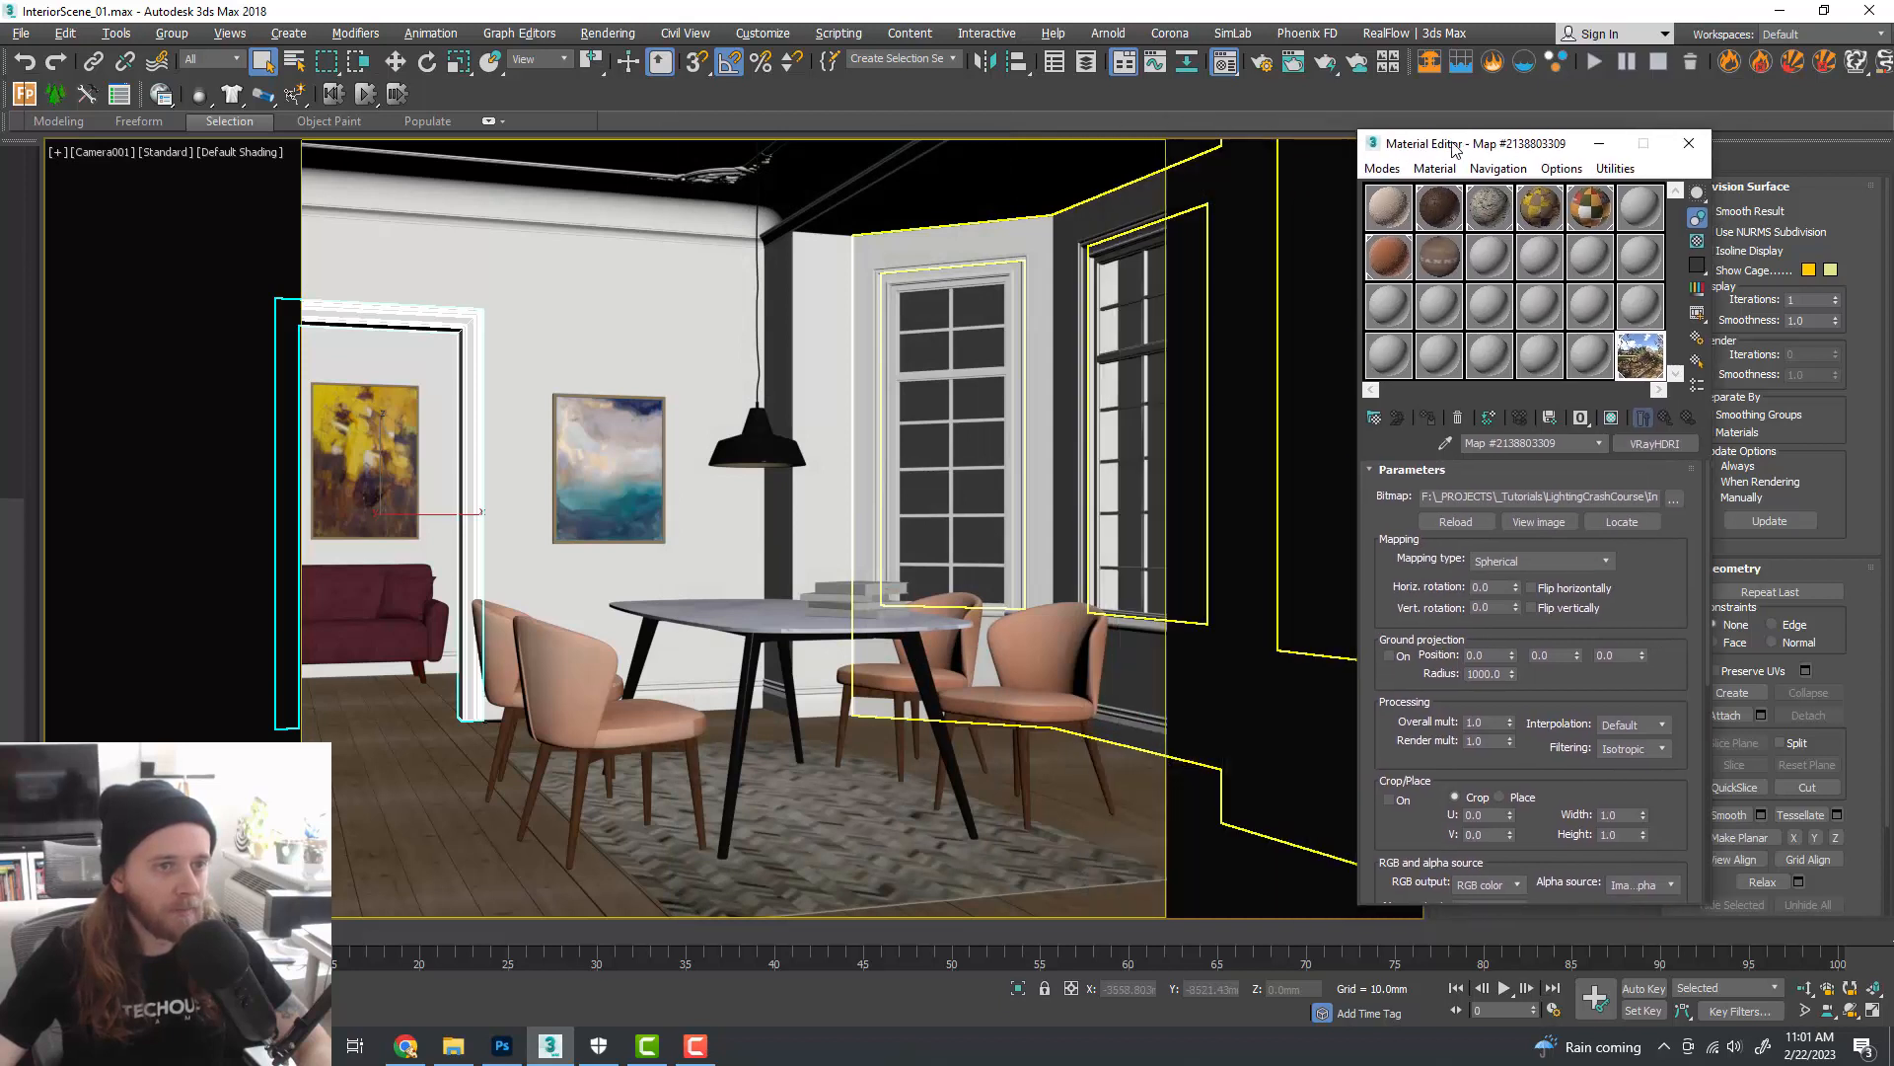
- Open Render Setup and review the V-Ray image sampler and global illumination settings, including the irradiance map and light cache
click(1263, 65)
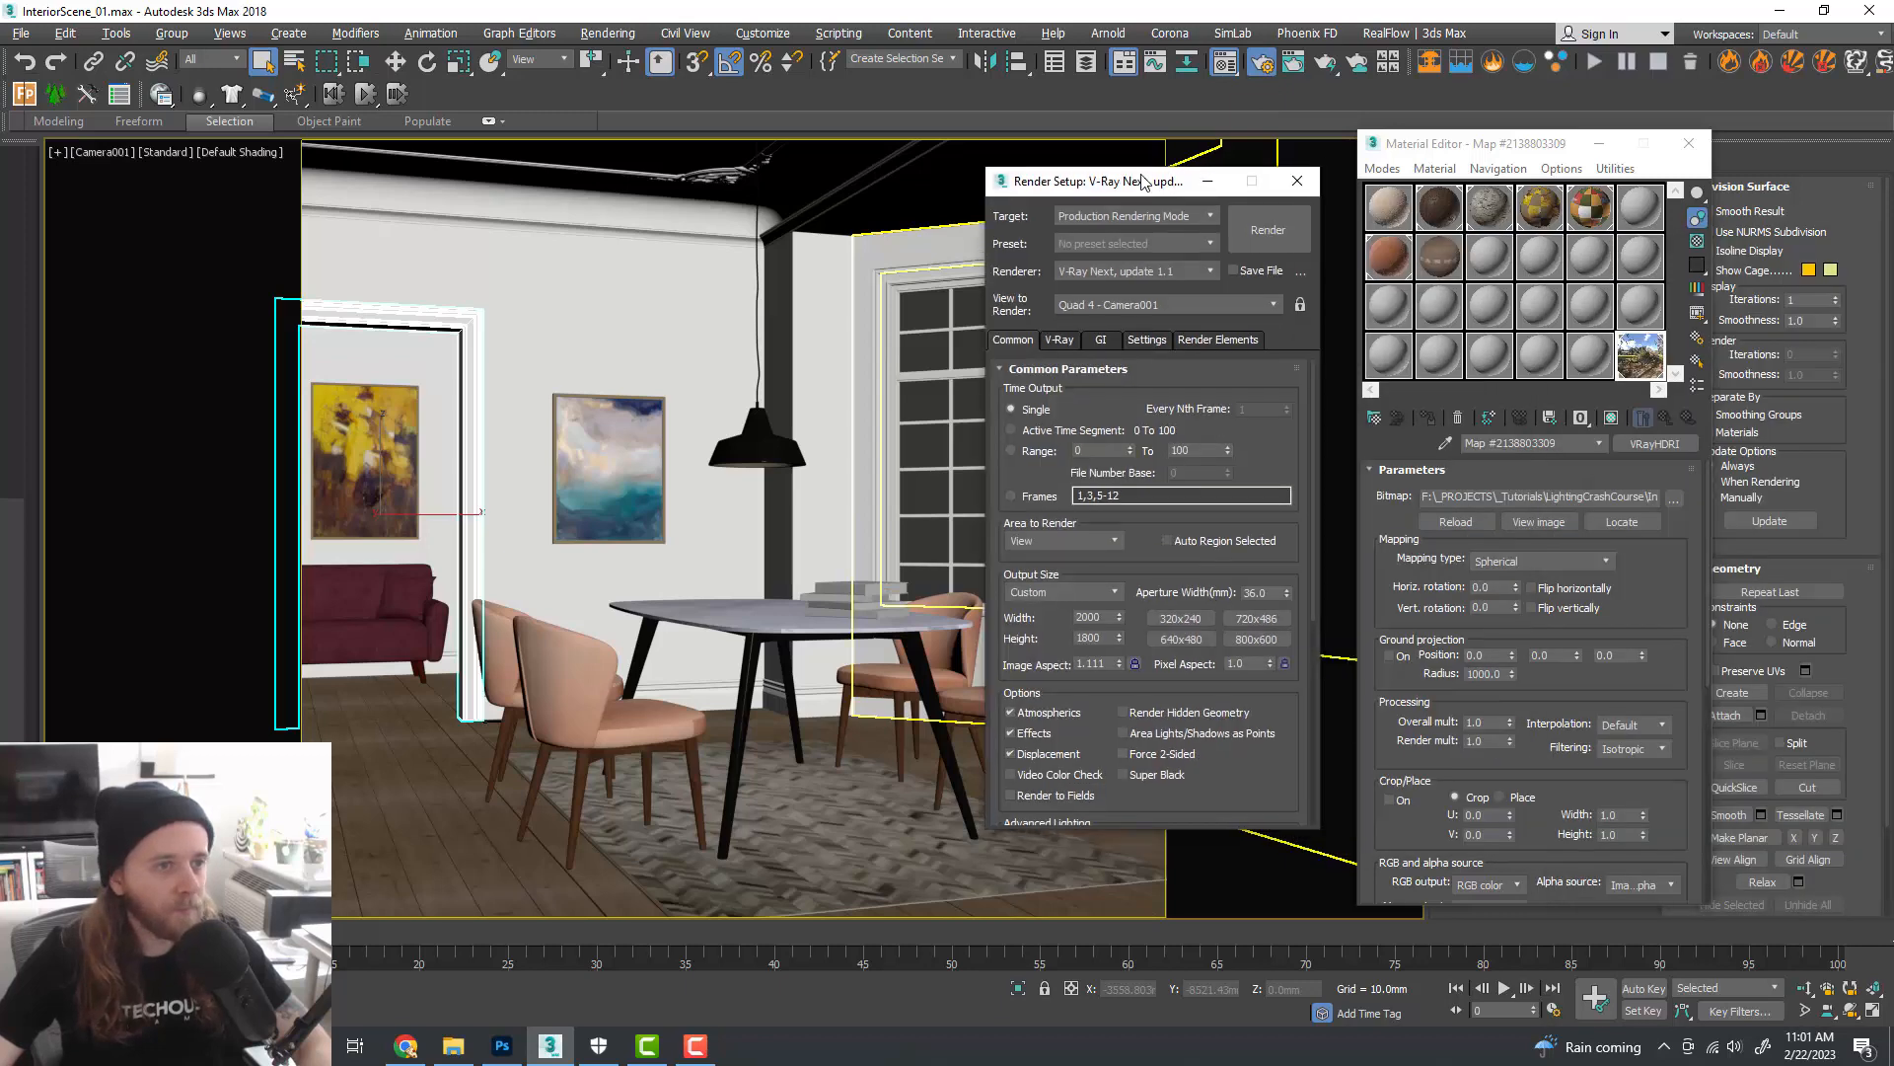
drag(1162, 183, 1203, 169)
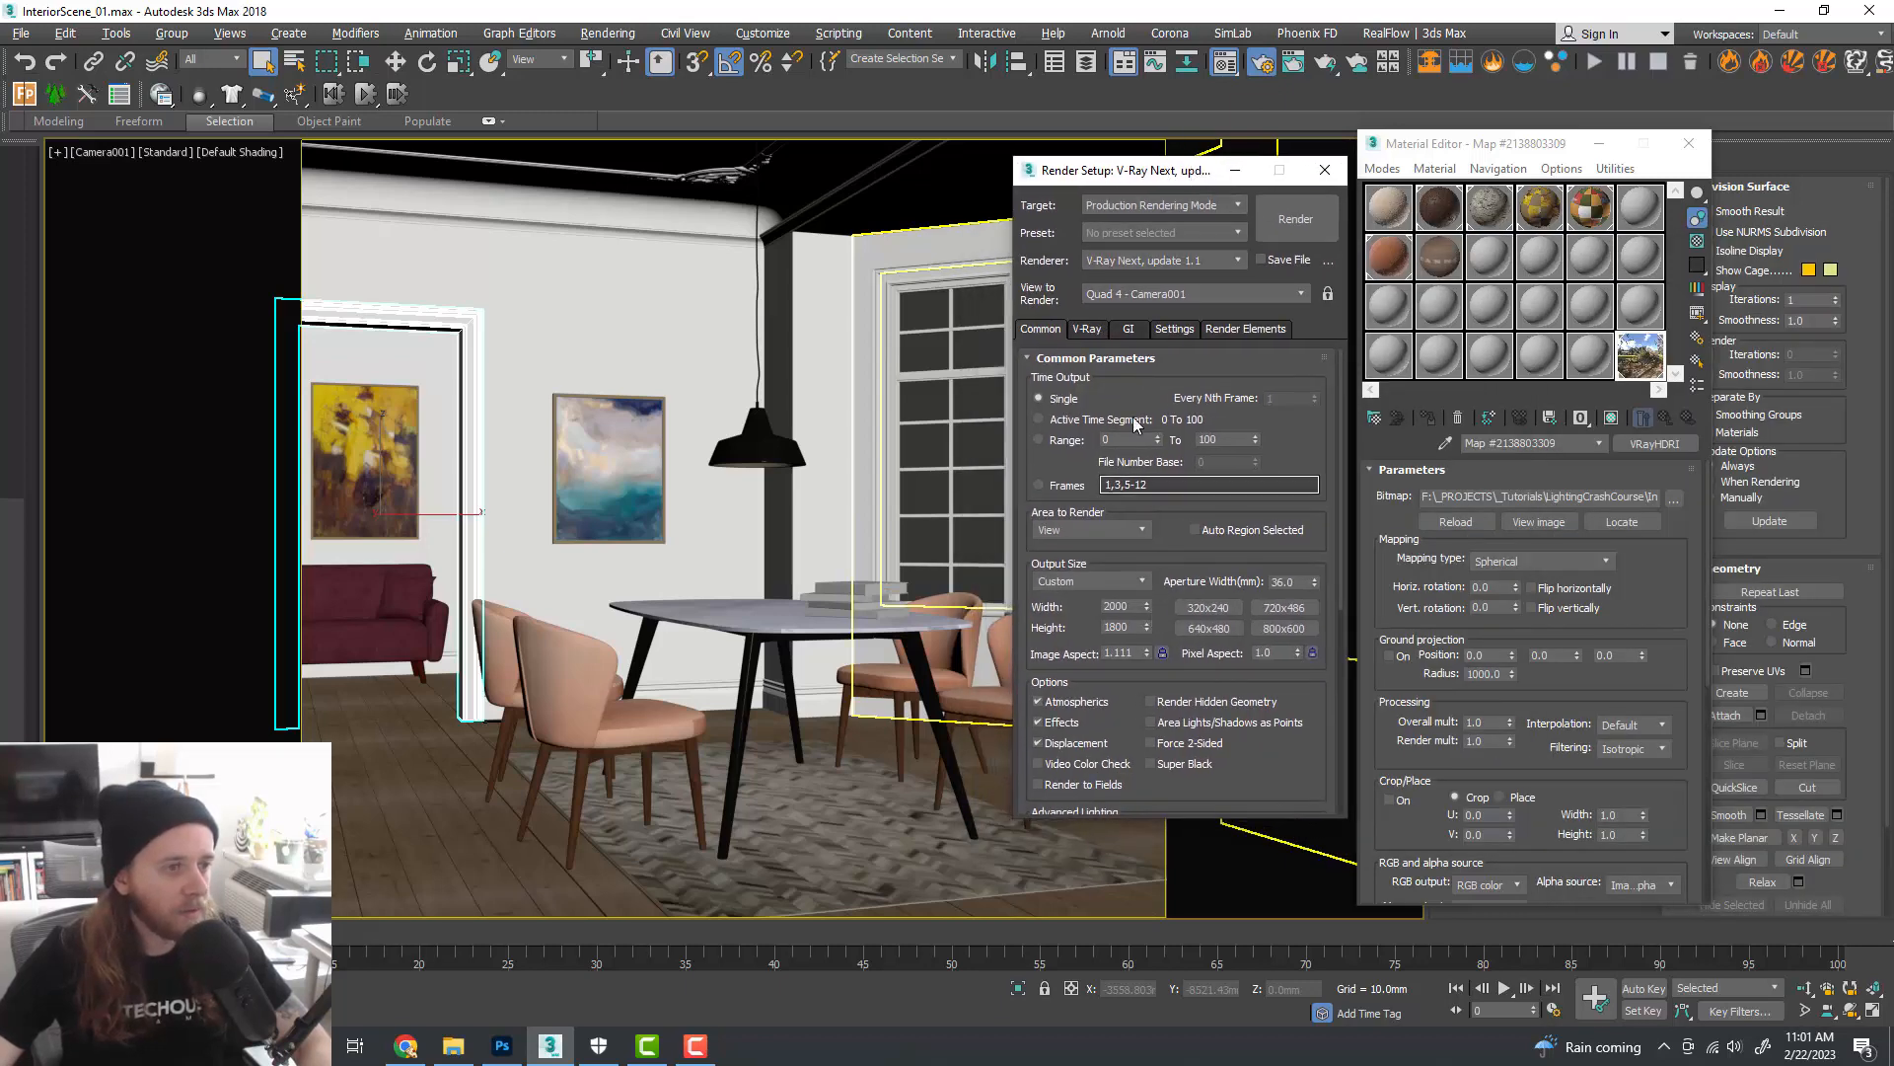
click(1089, 328)
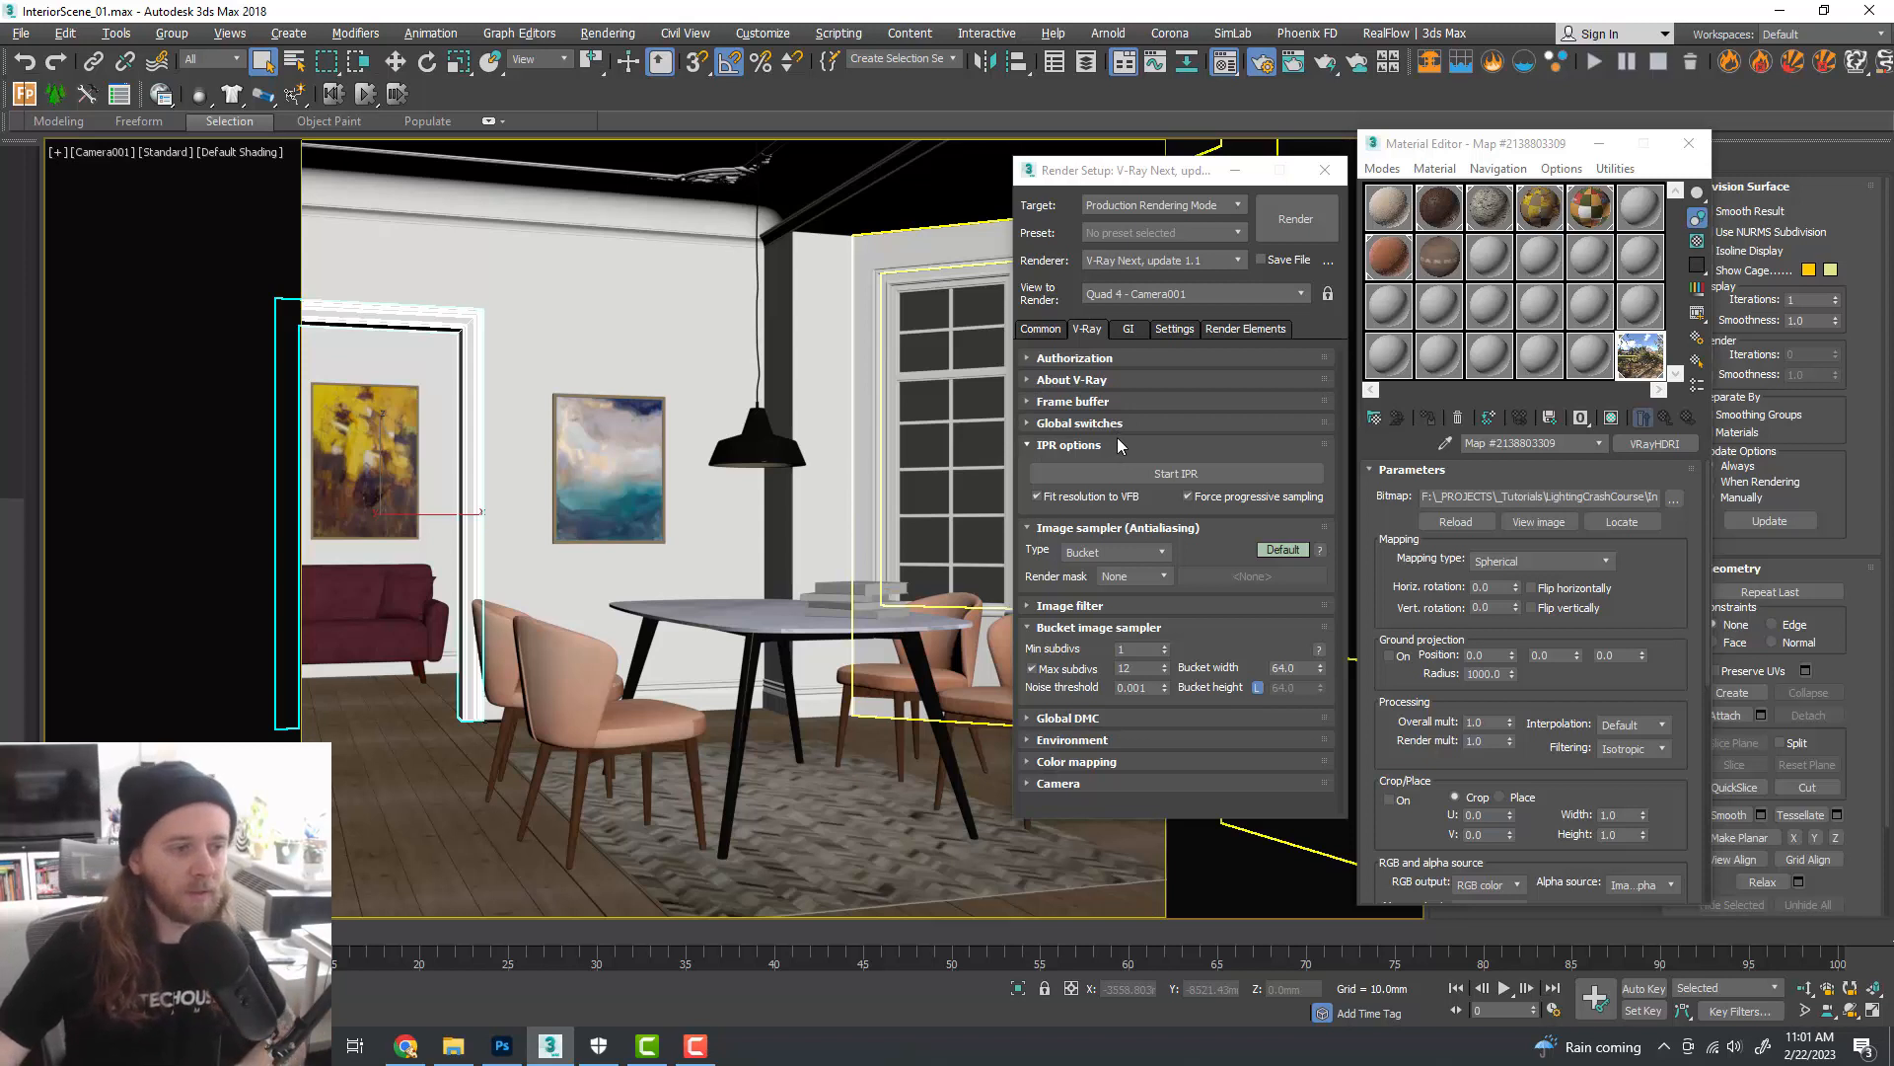
click(1133, 330)
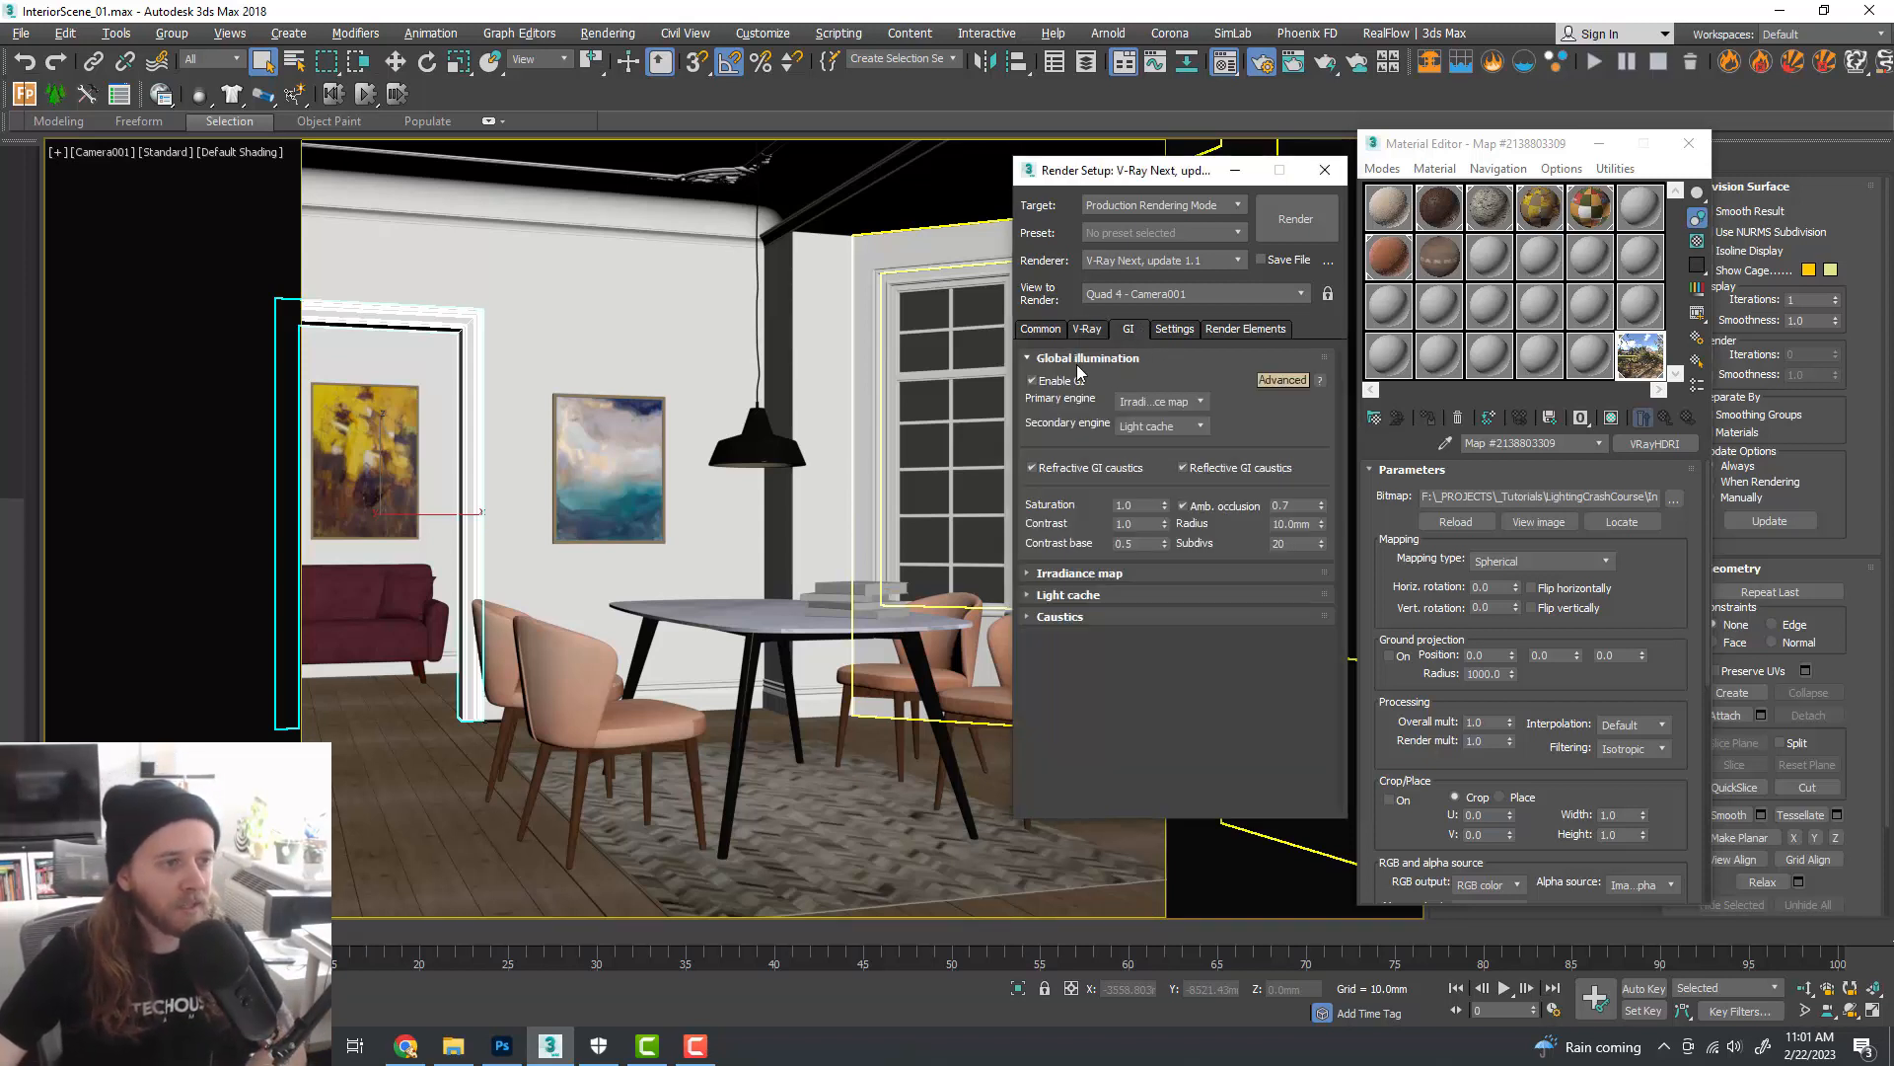
click(1098, 572)
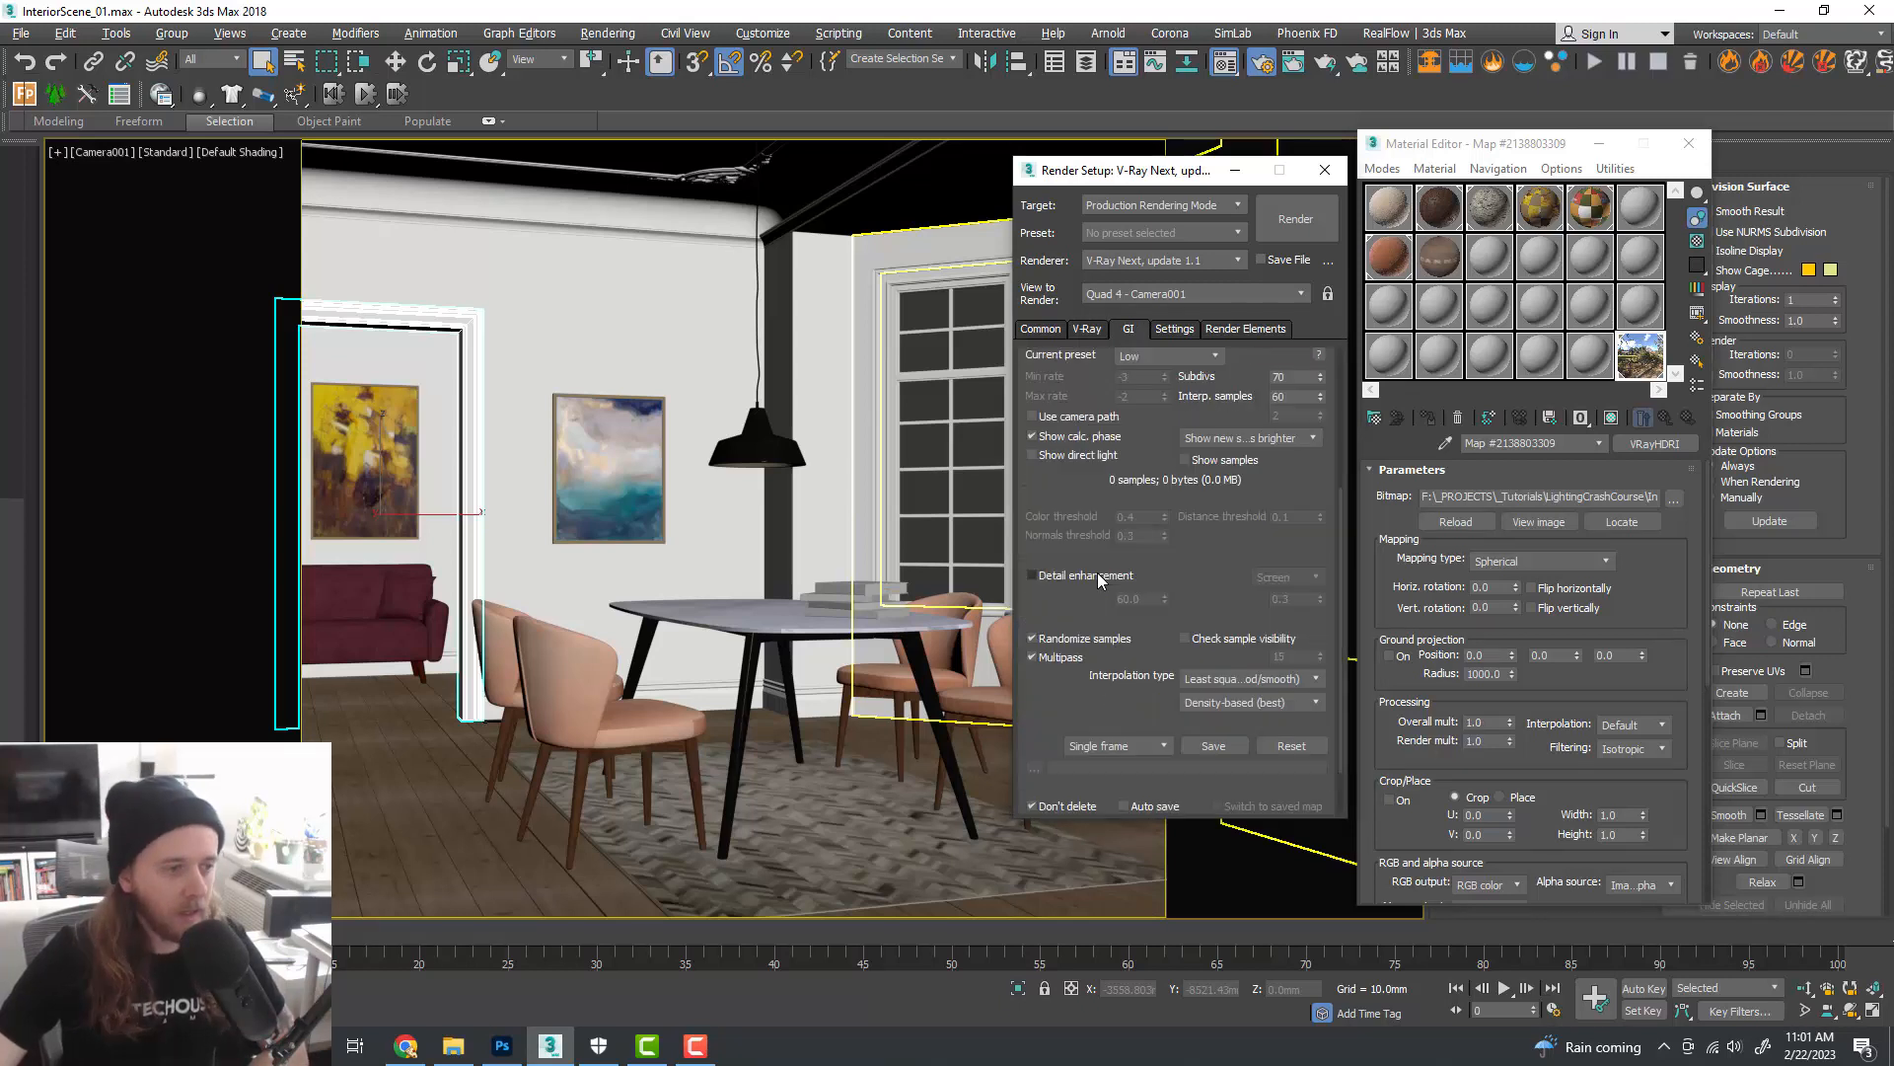
scroll(1126, 466, up, 2)
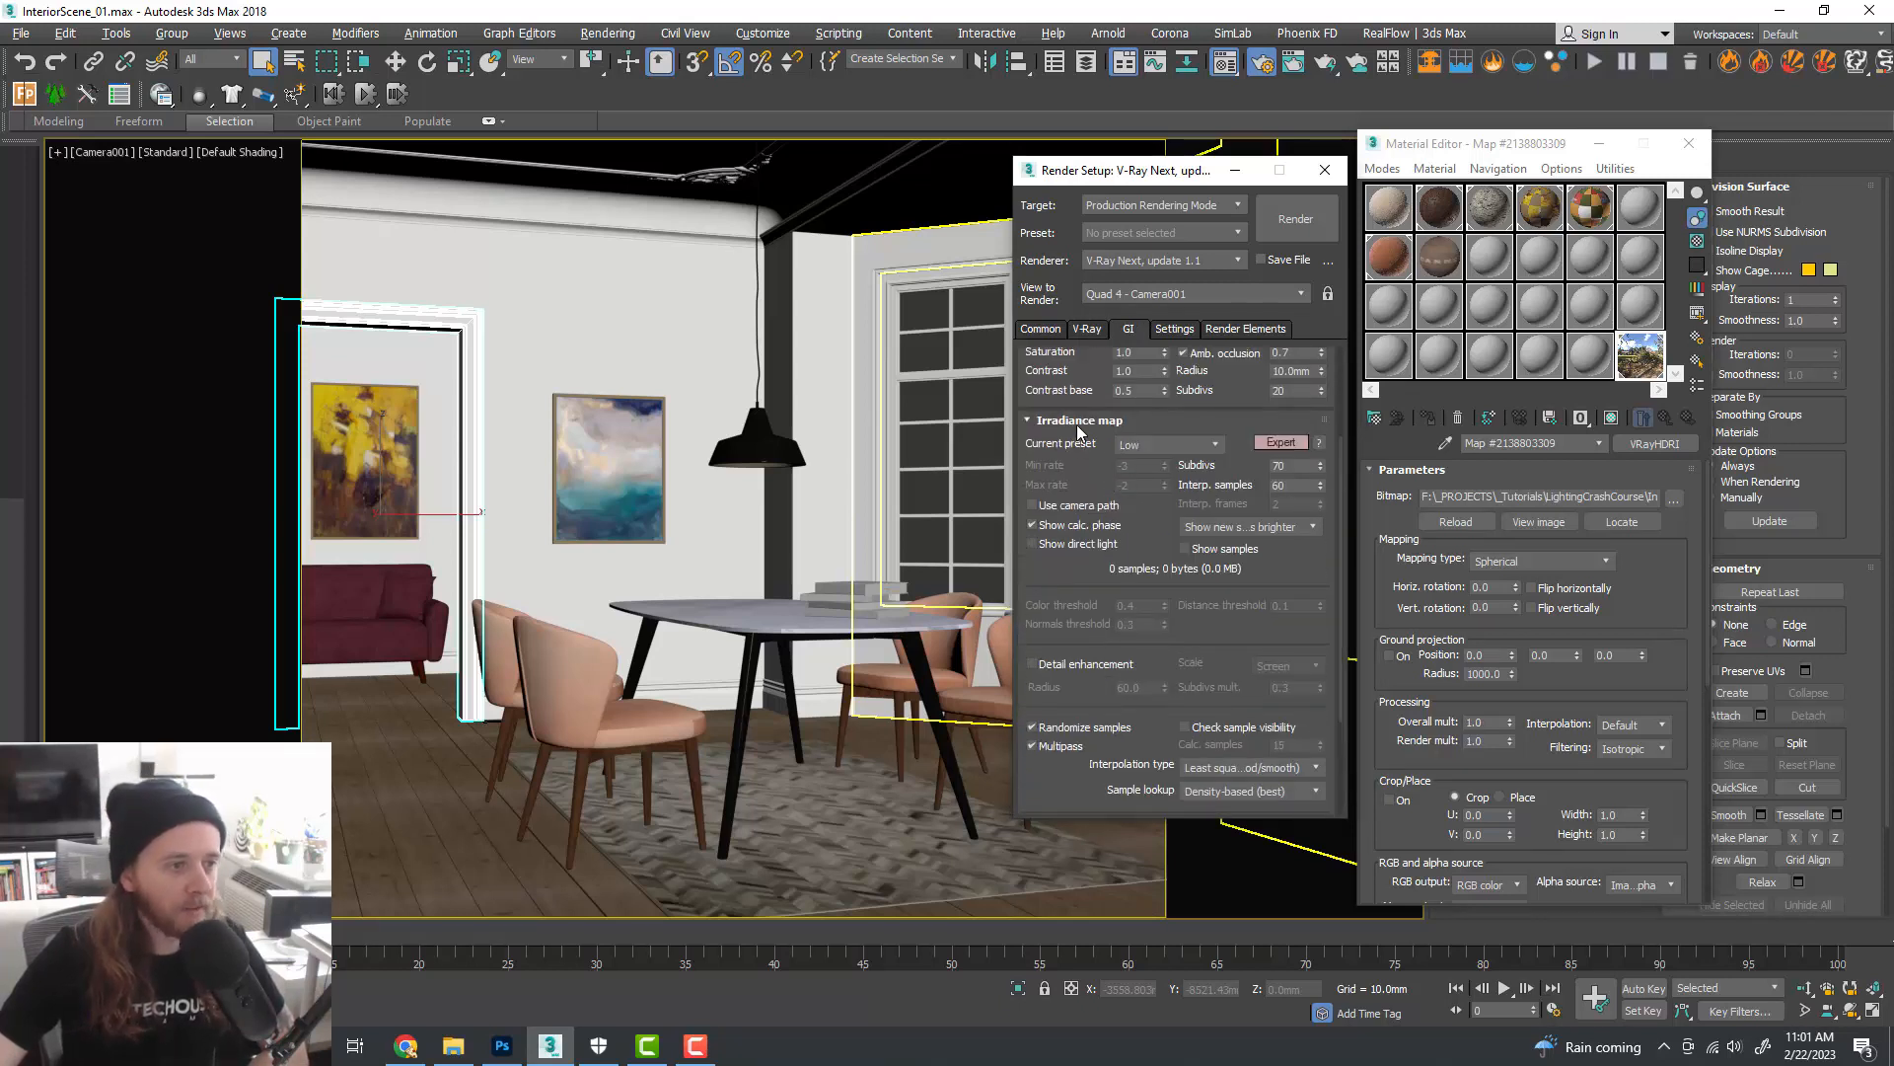
click(1093, 422)
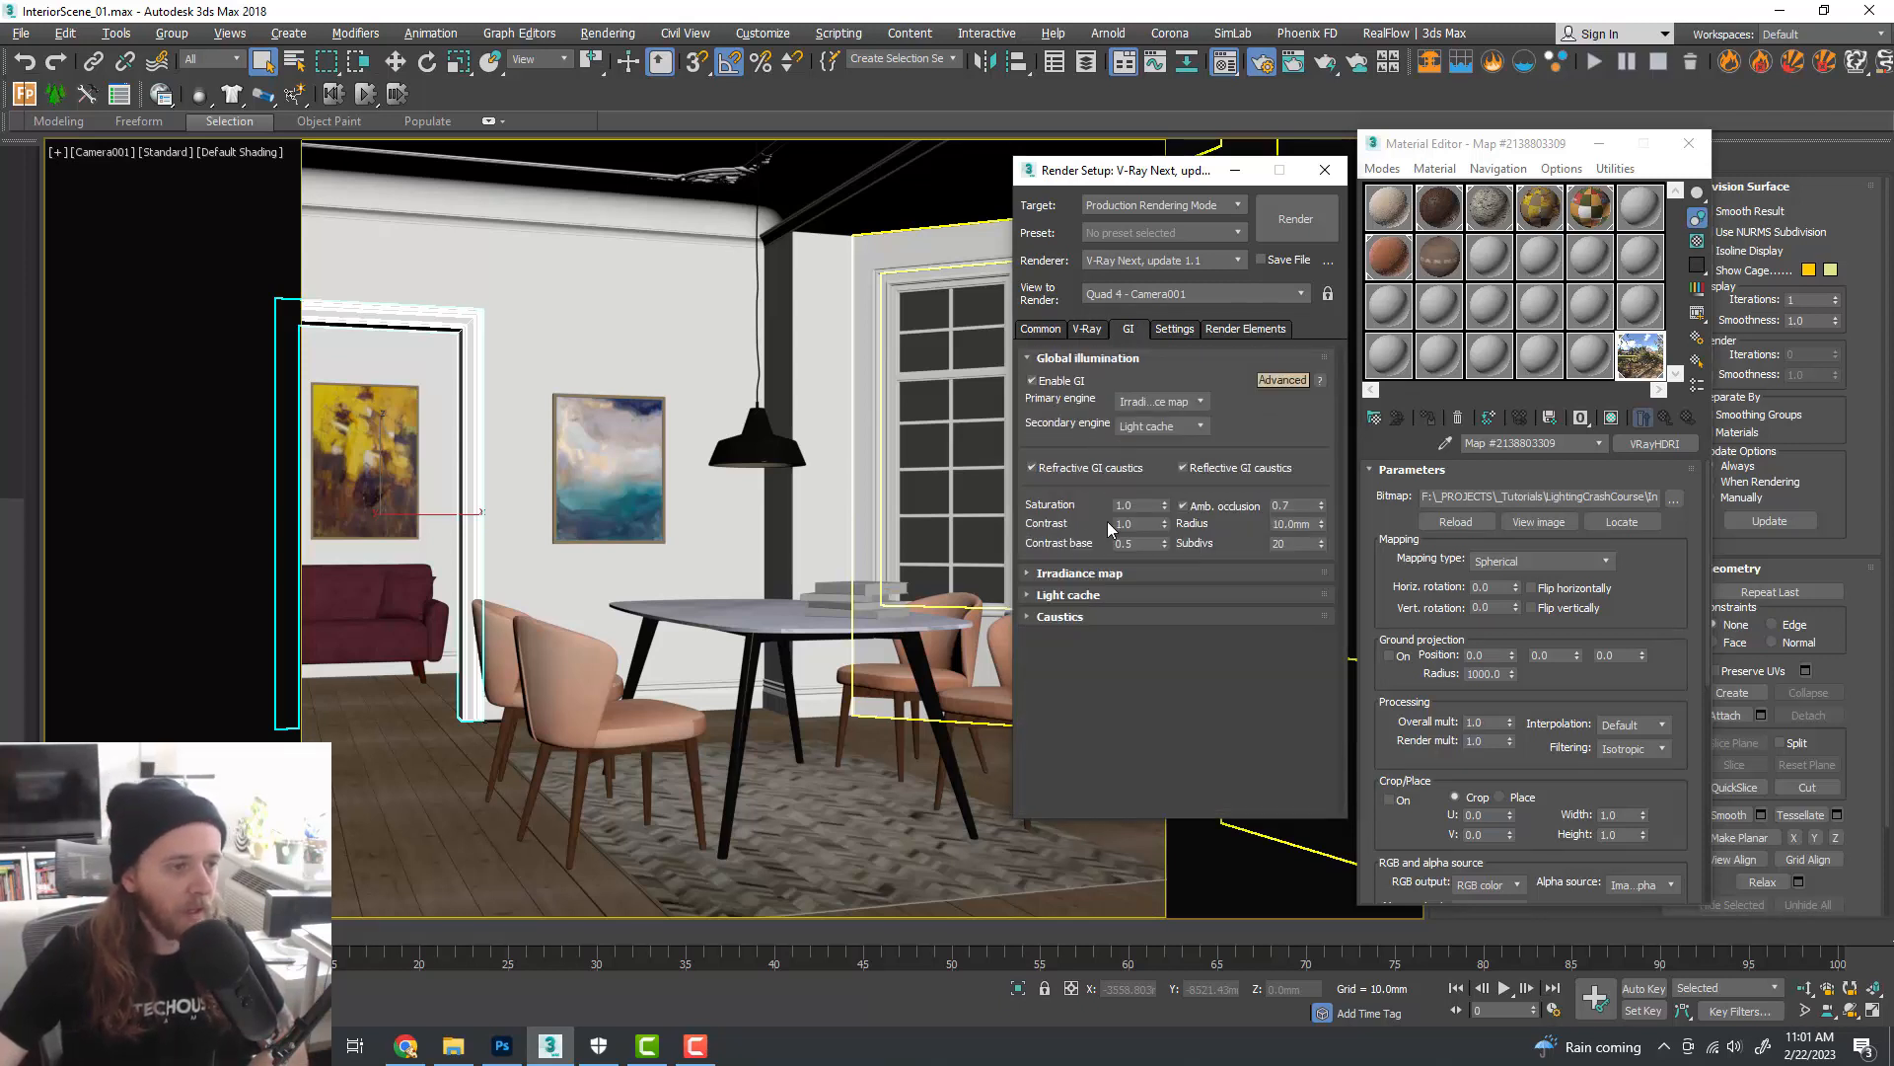
click(1107, 595)
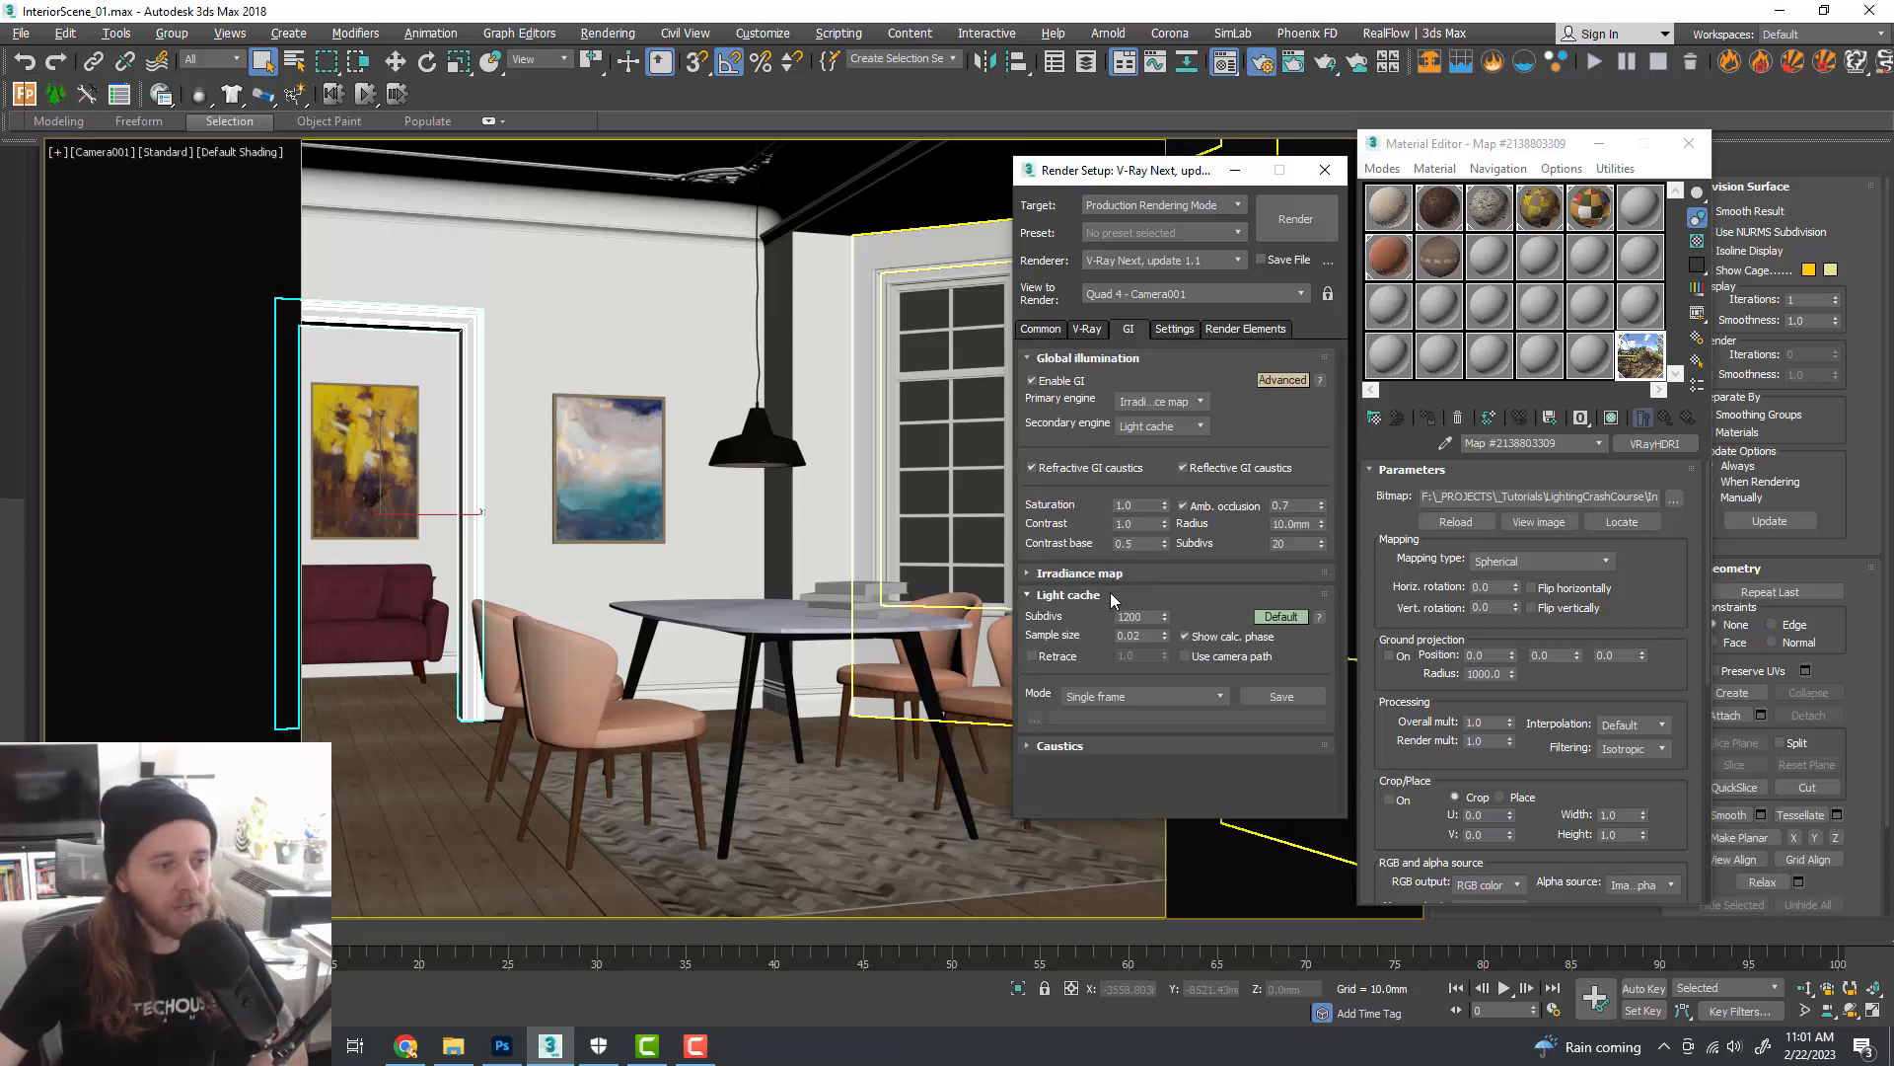
click(1110, 595)
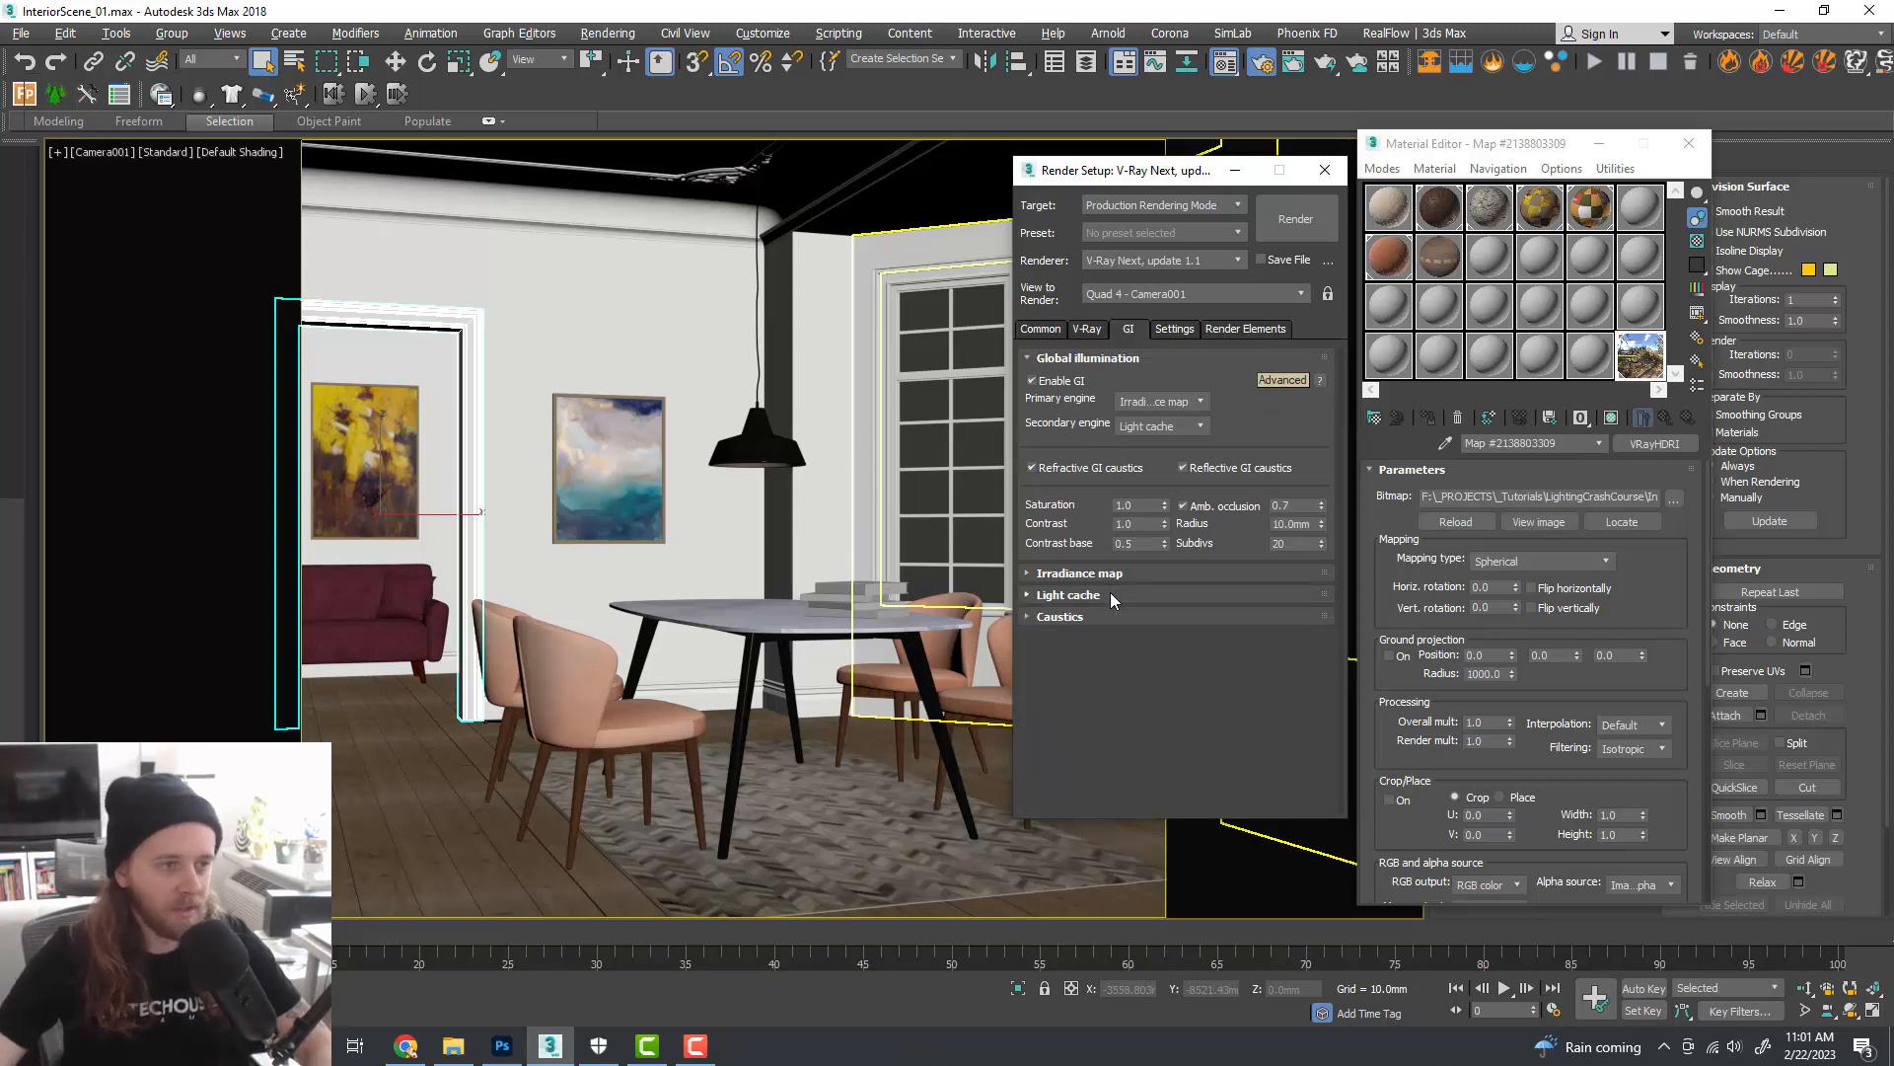
- Start a V-Ray IPR interactive render of the Camera001 view
click(1088, 326)
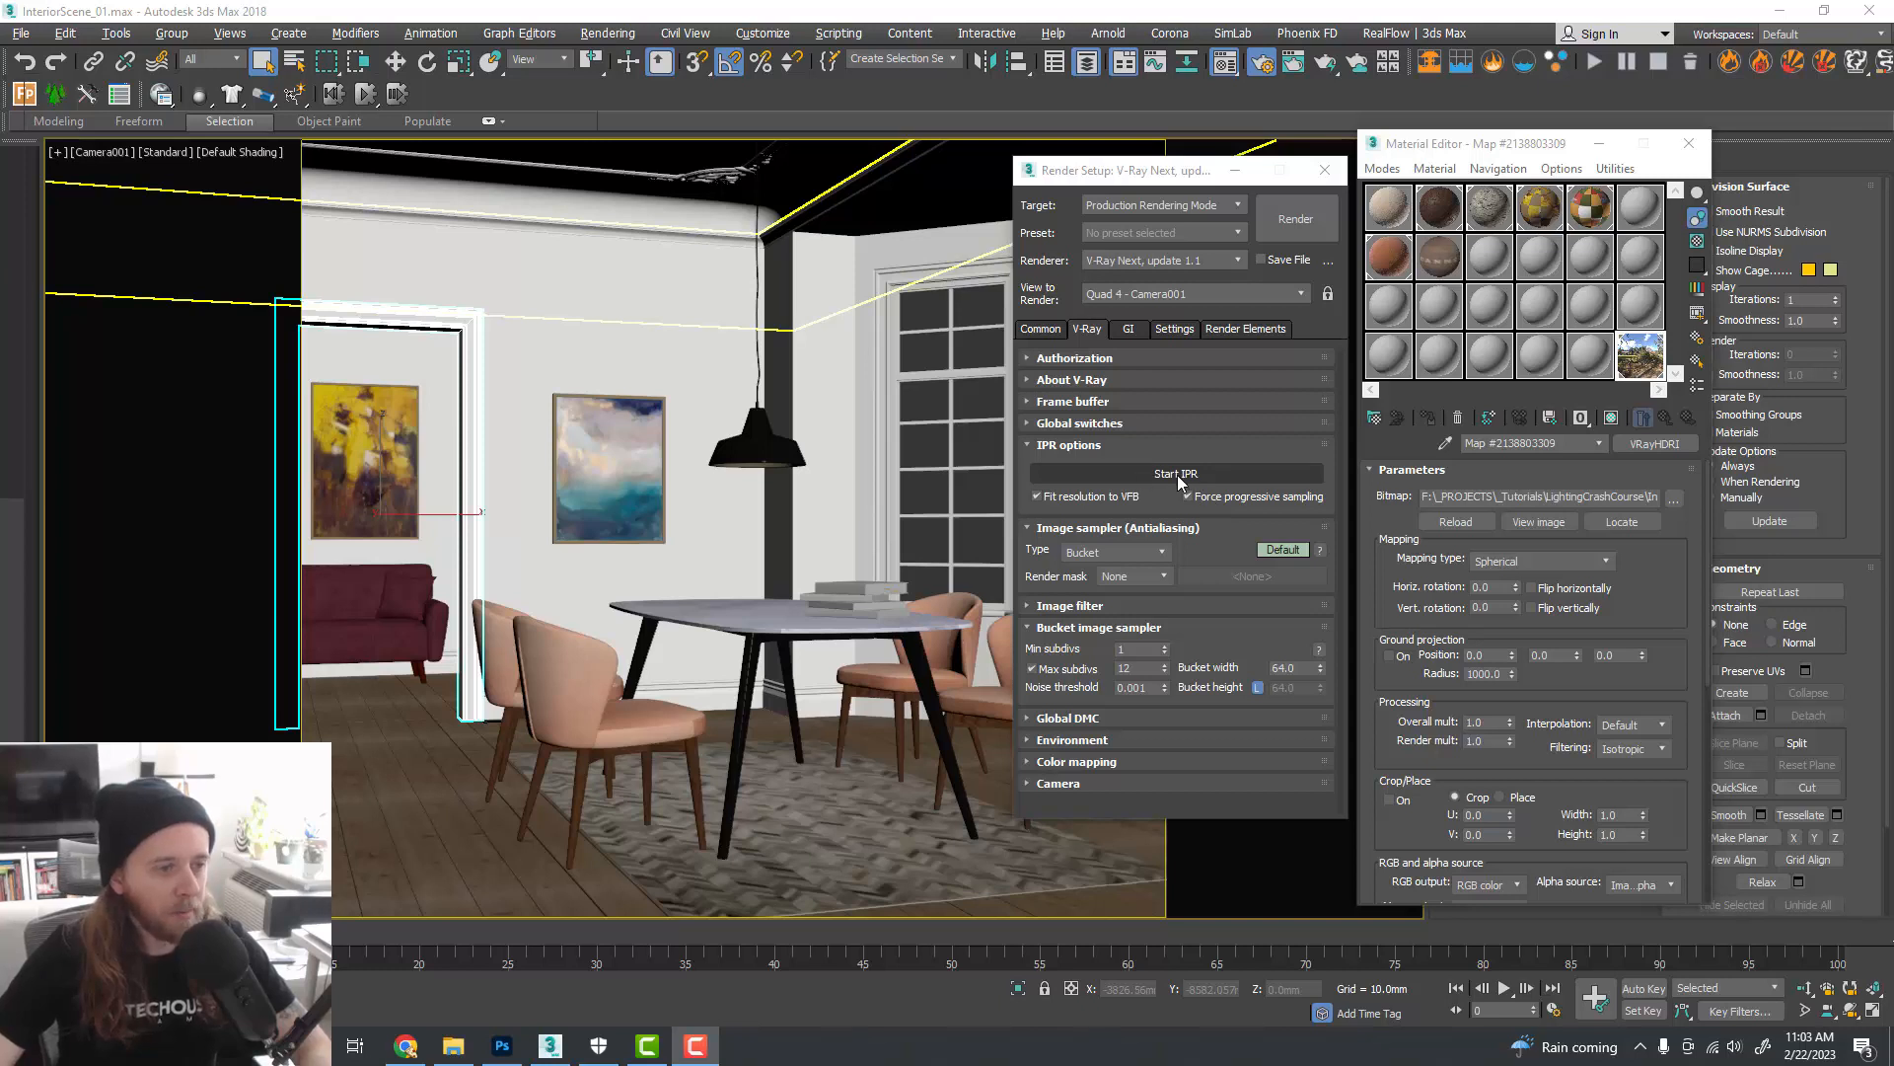
click(1249, 471)
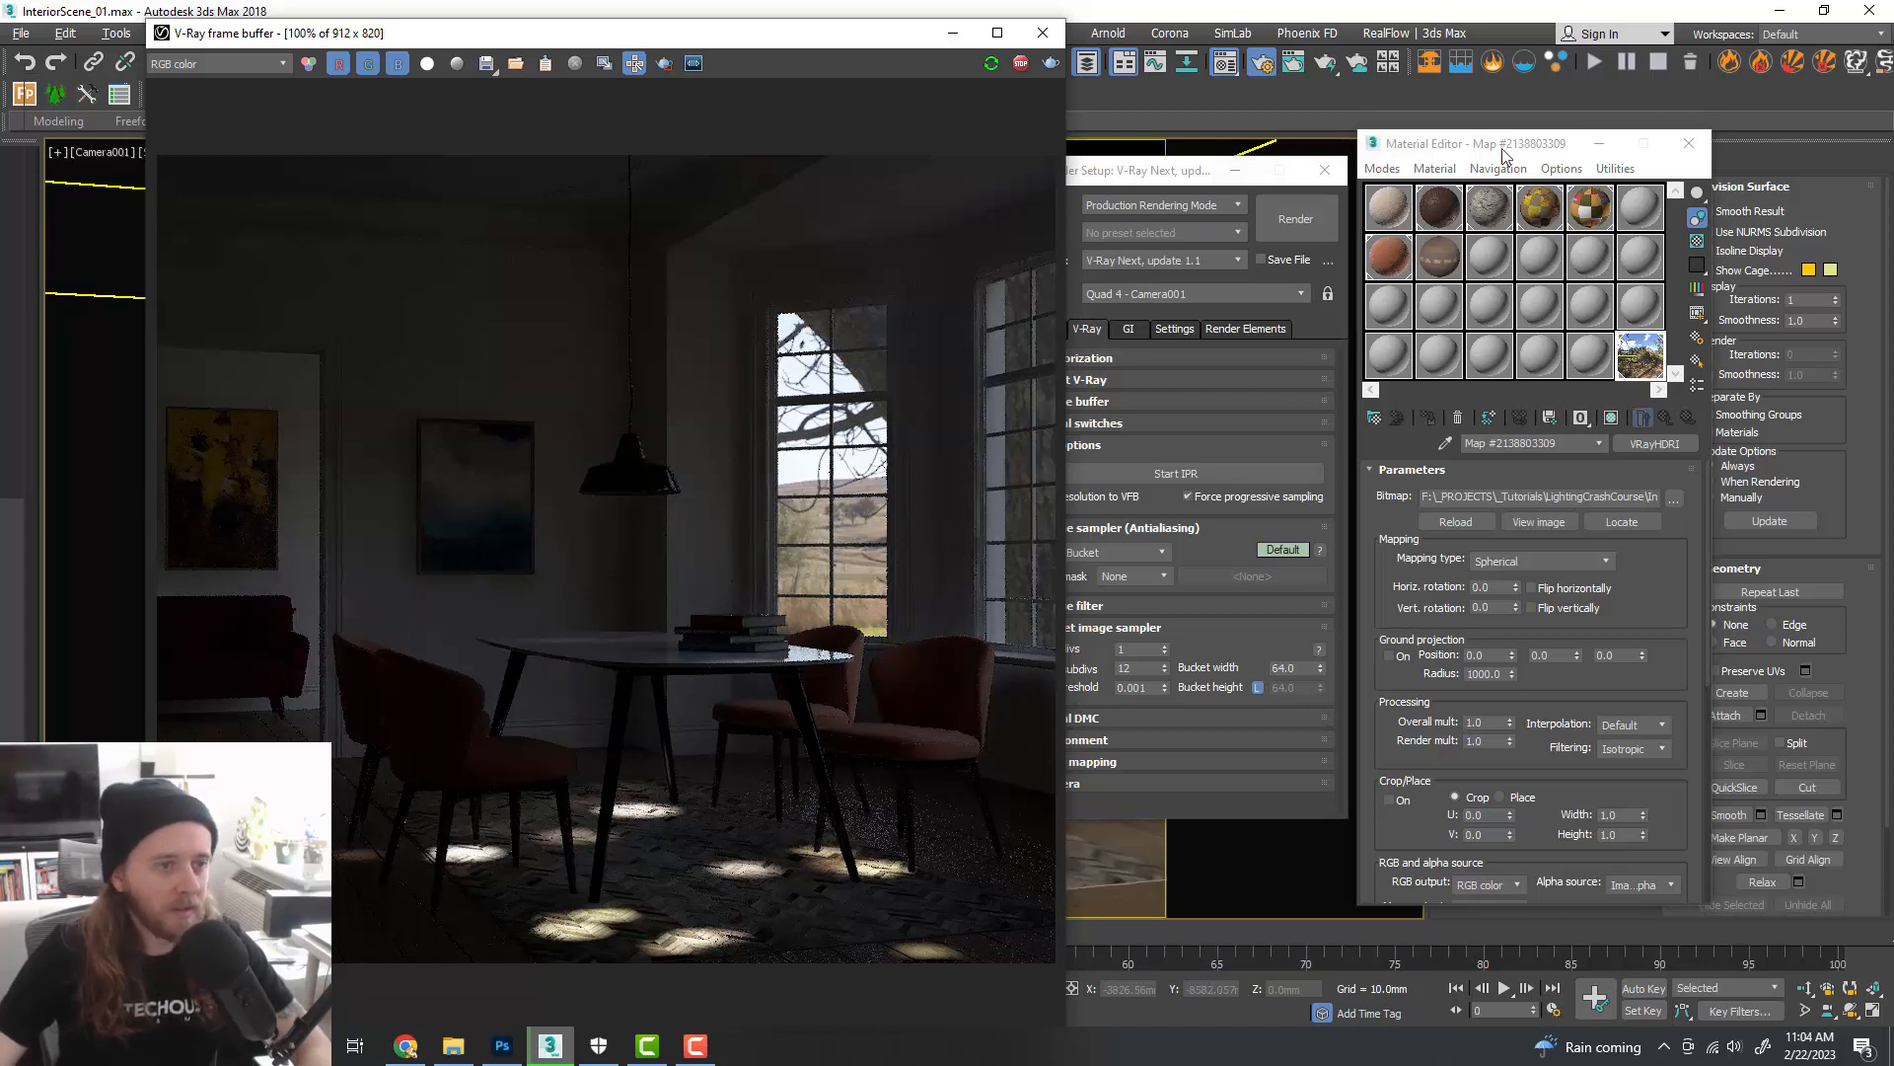
drag(1174, 177, 1145, 170)
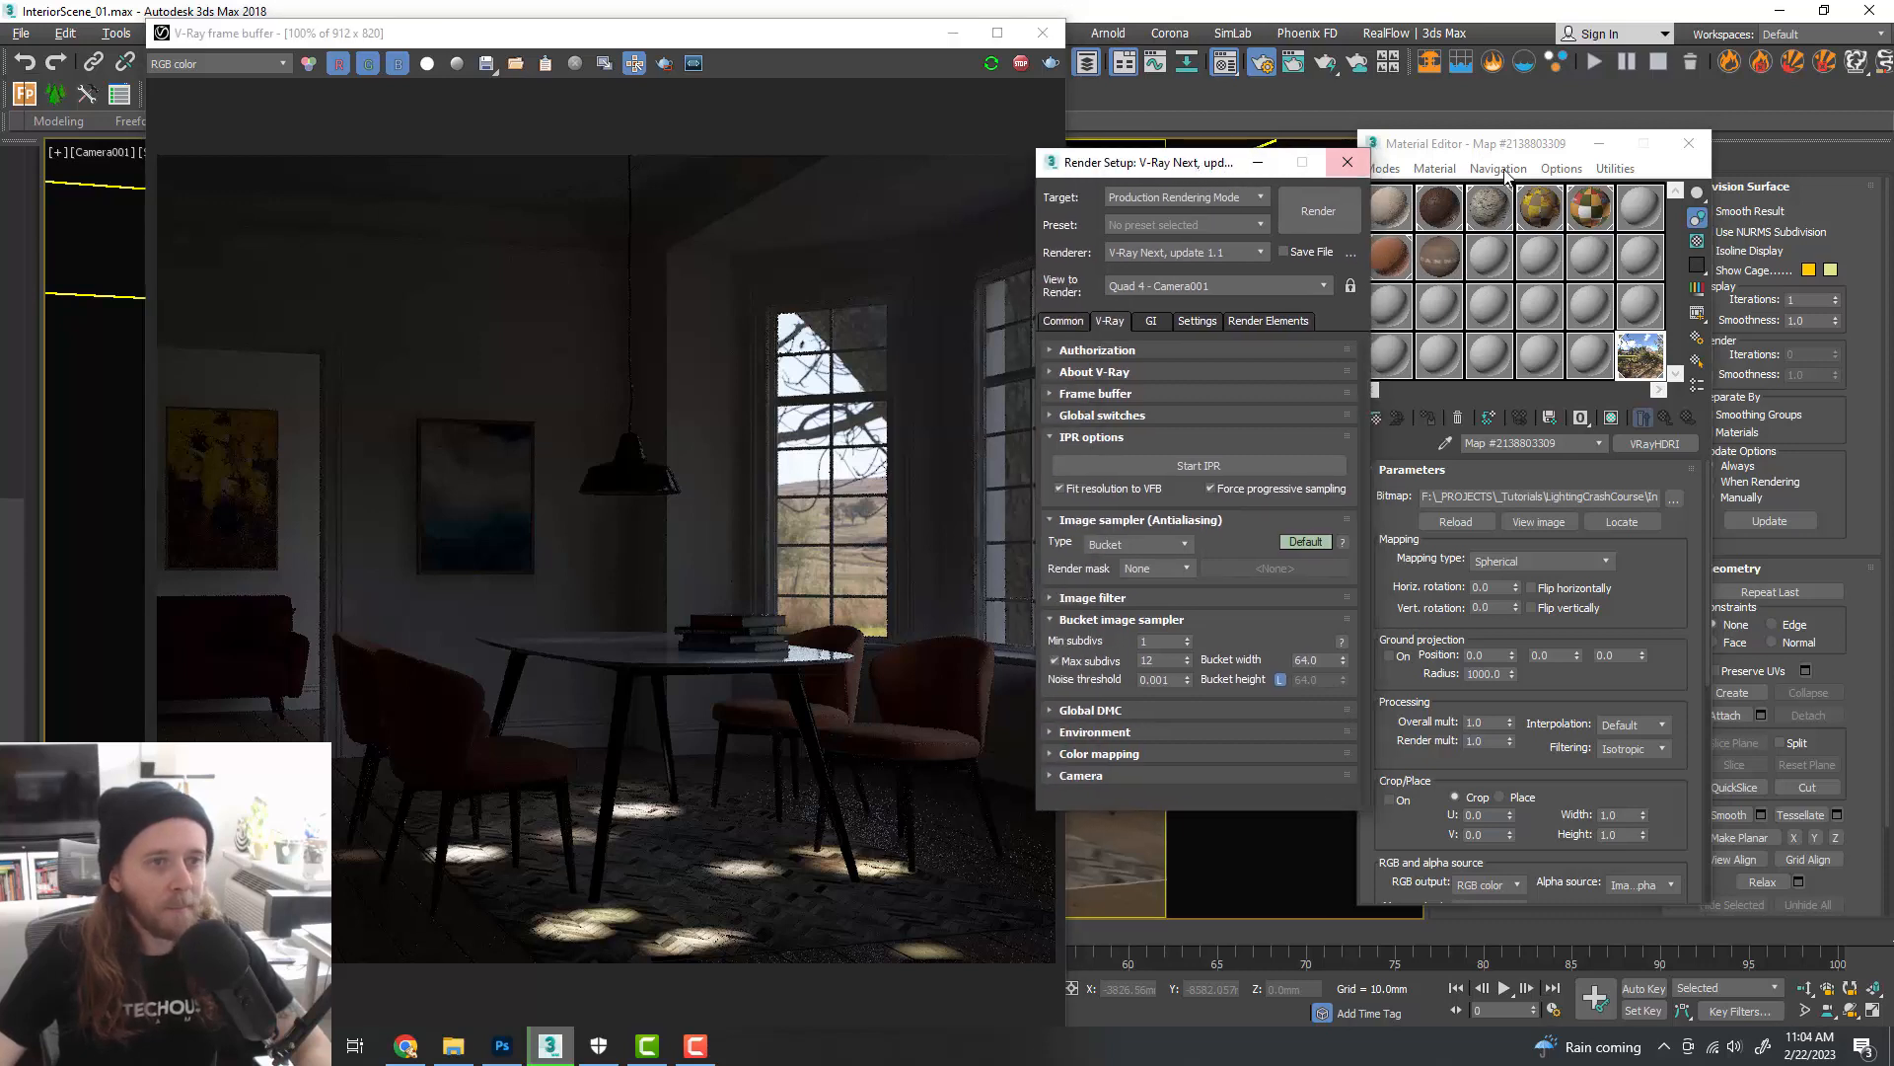
- Flip the HDRI horizontally and set its horizontal rotation to 24
drag(1520, 148, 1509, 128)
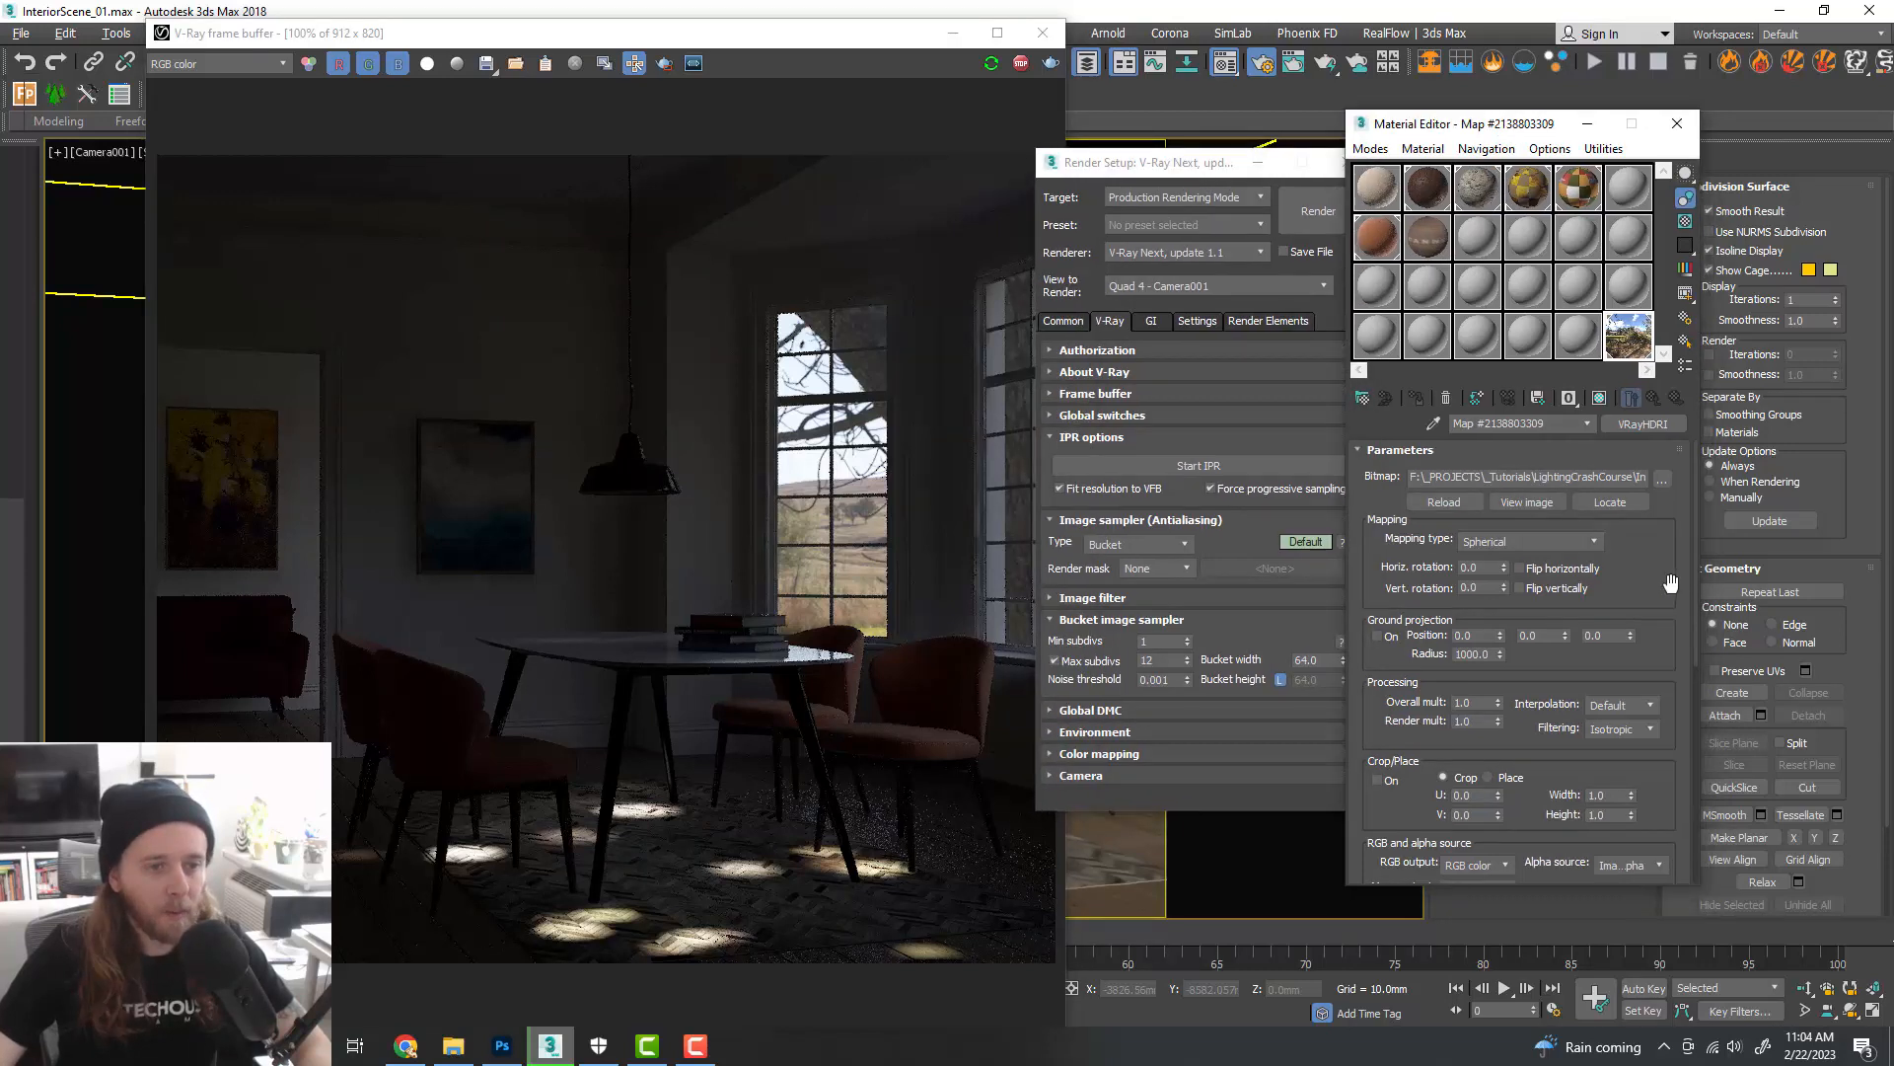
scroll(1668, 583, down, 1)
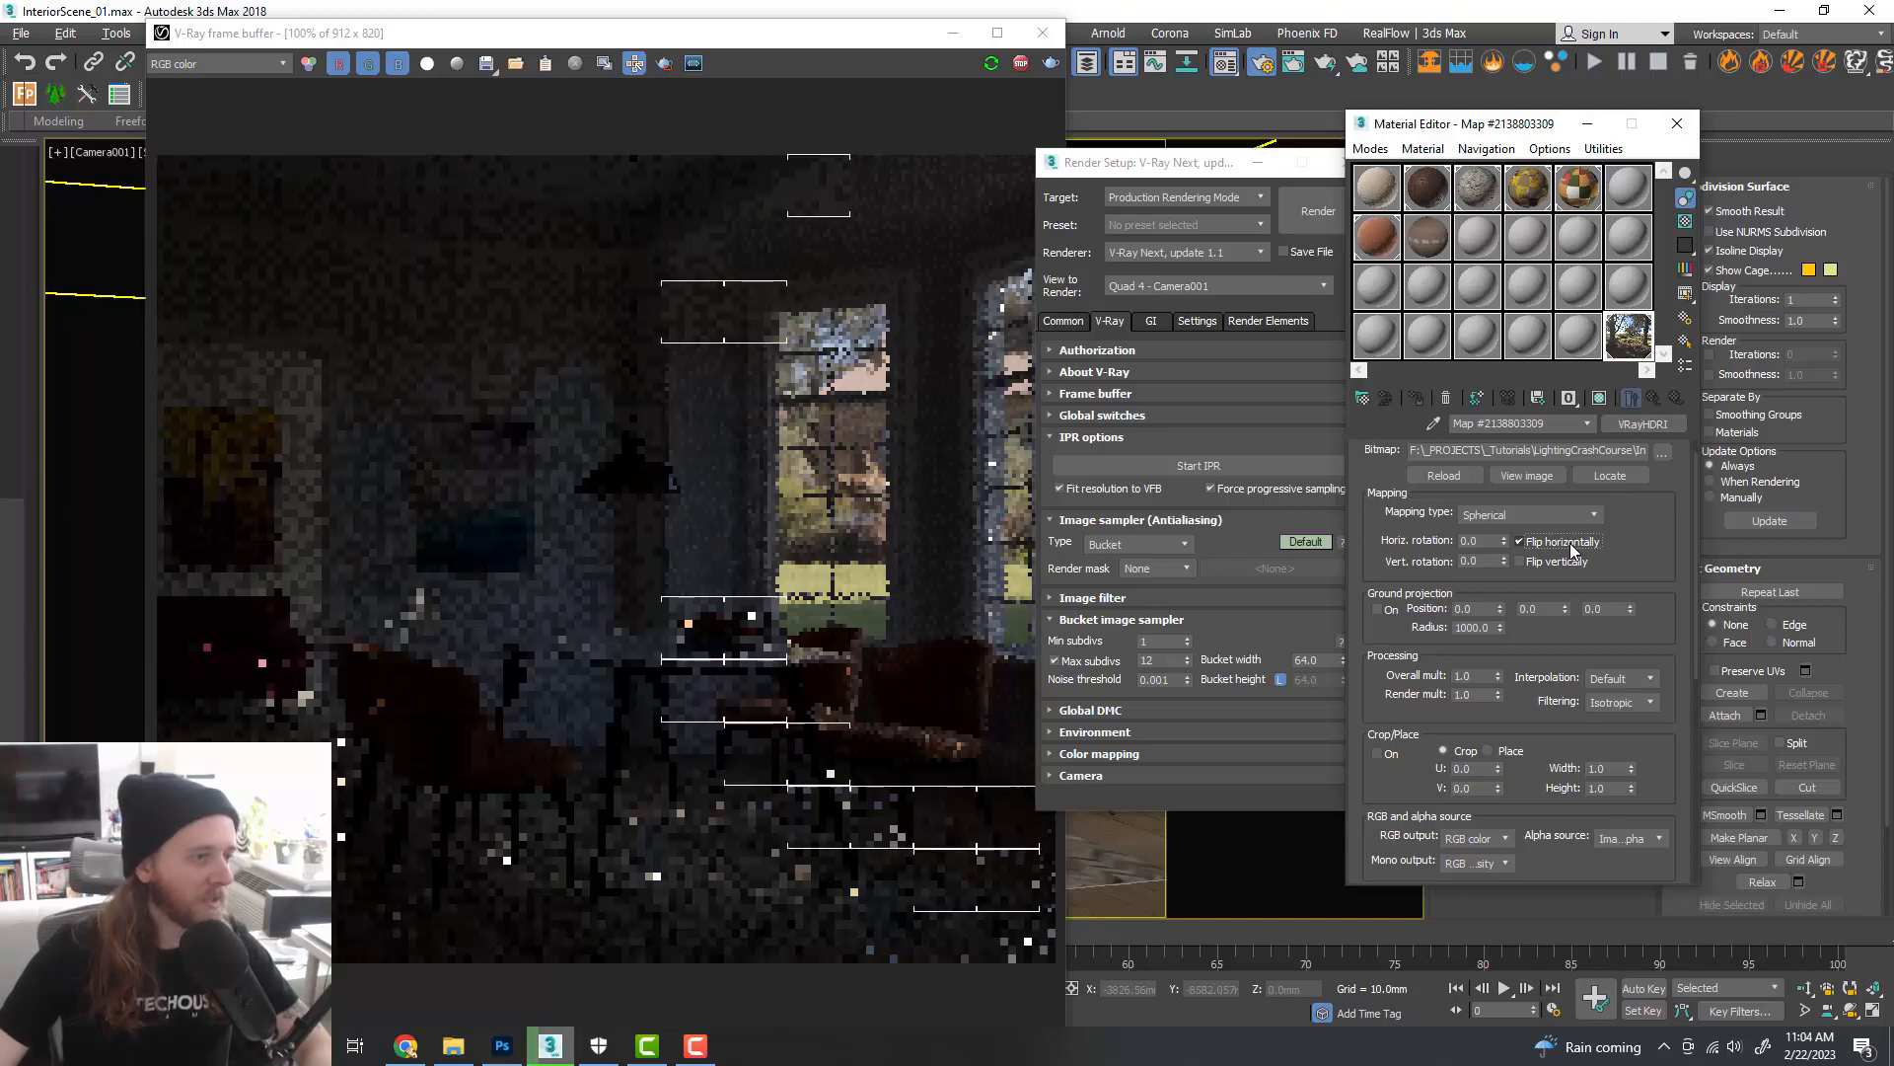
mouse_move(1505, 541)
mouse_down()
mouse_move(1517, 556)
mouse_move(1506, 518)
mouse_up()
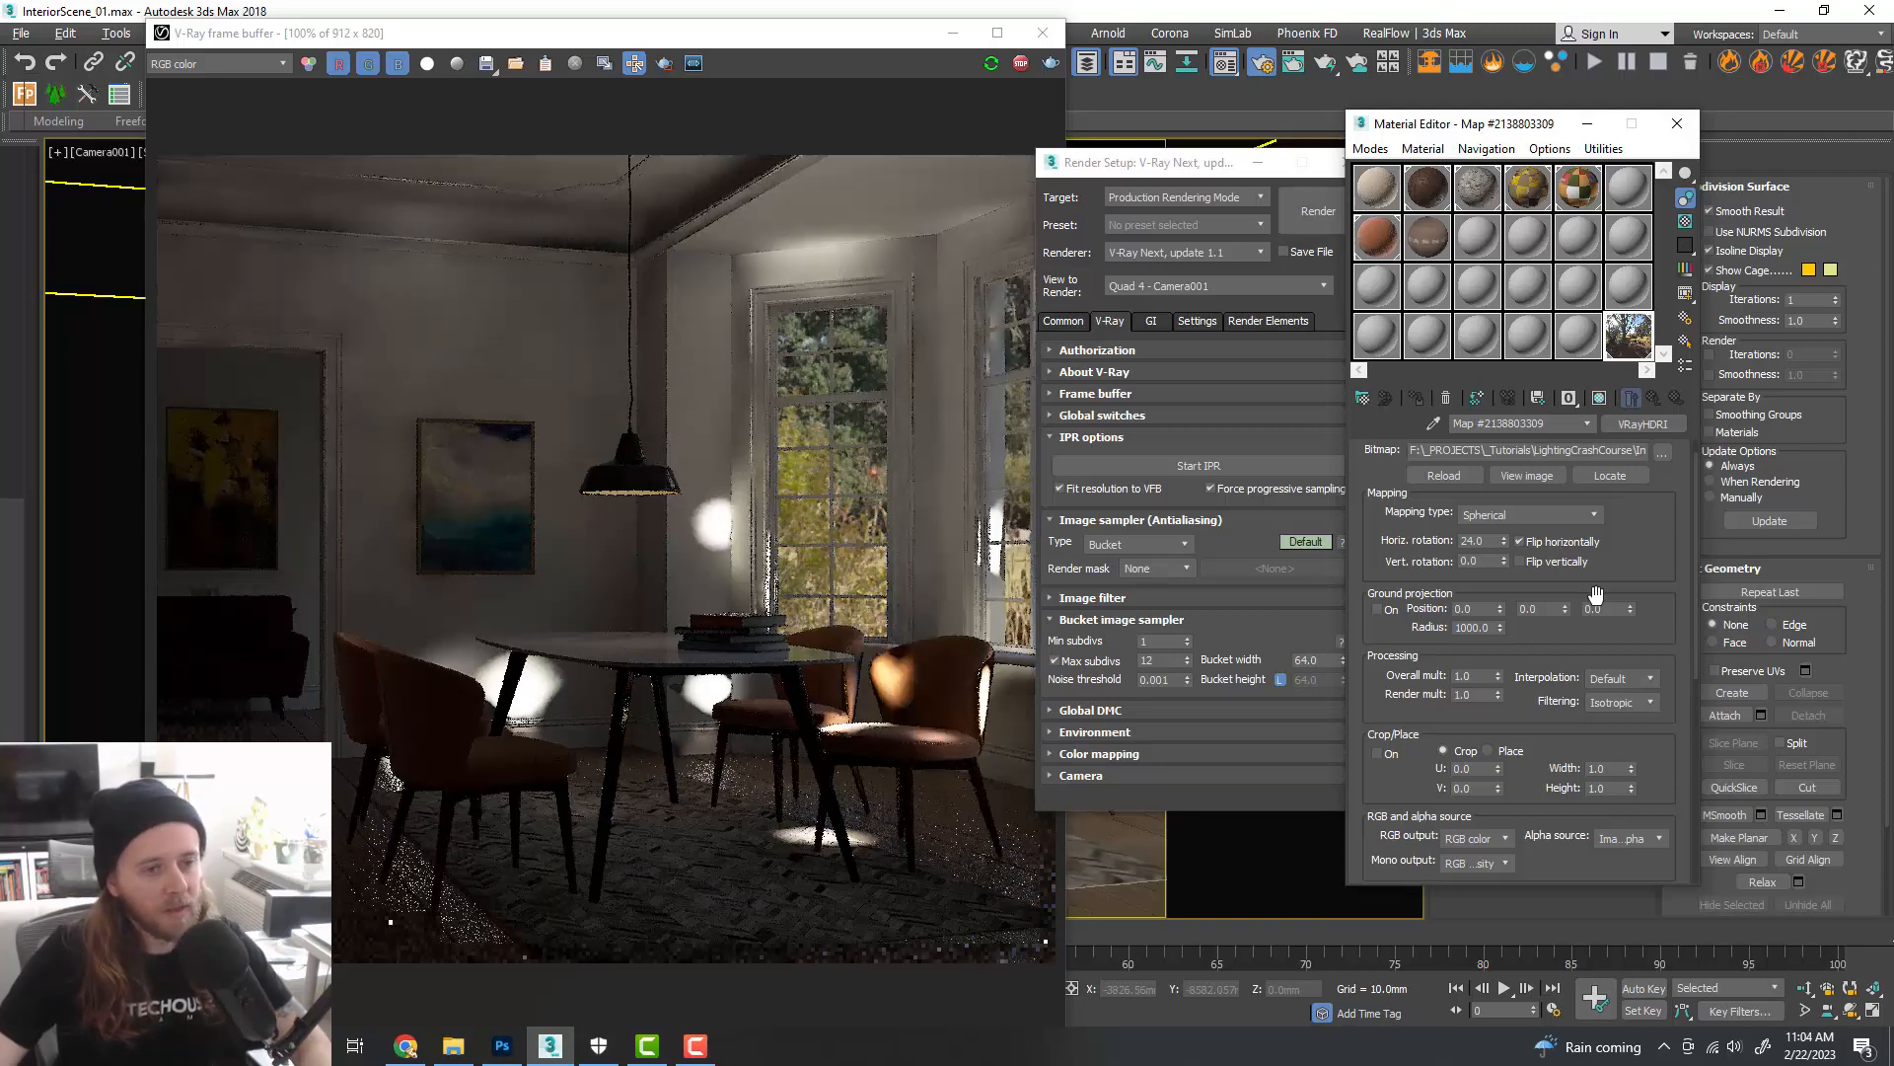
drag(1203, 162, 1268, 162)
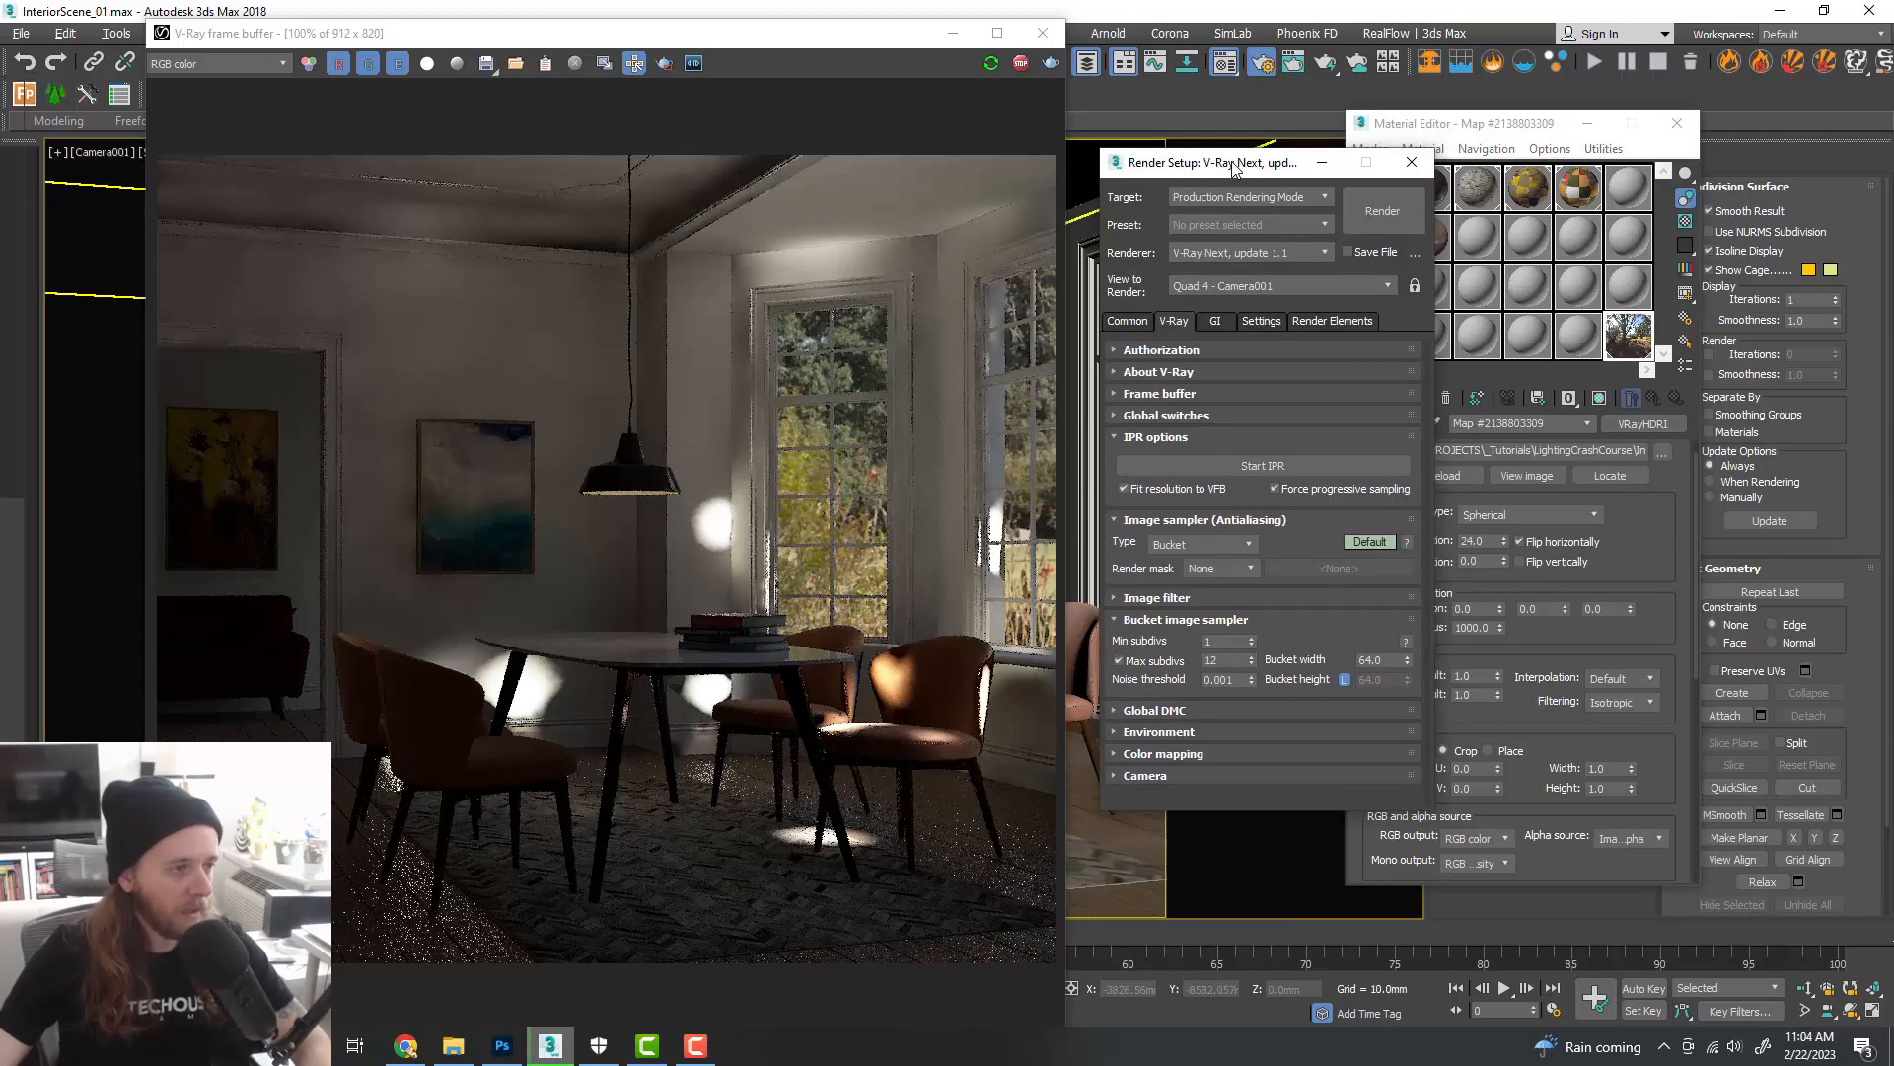
drag(1504, 126, 1522, 123)
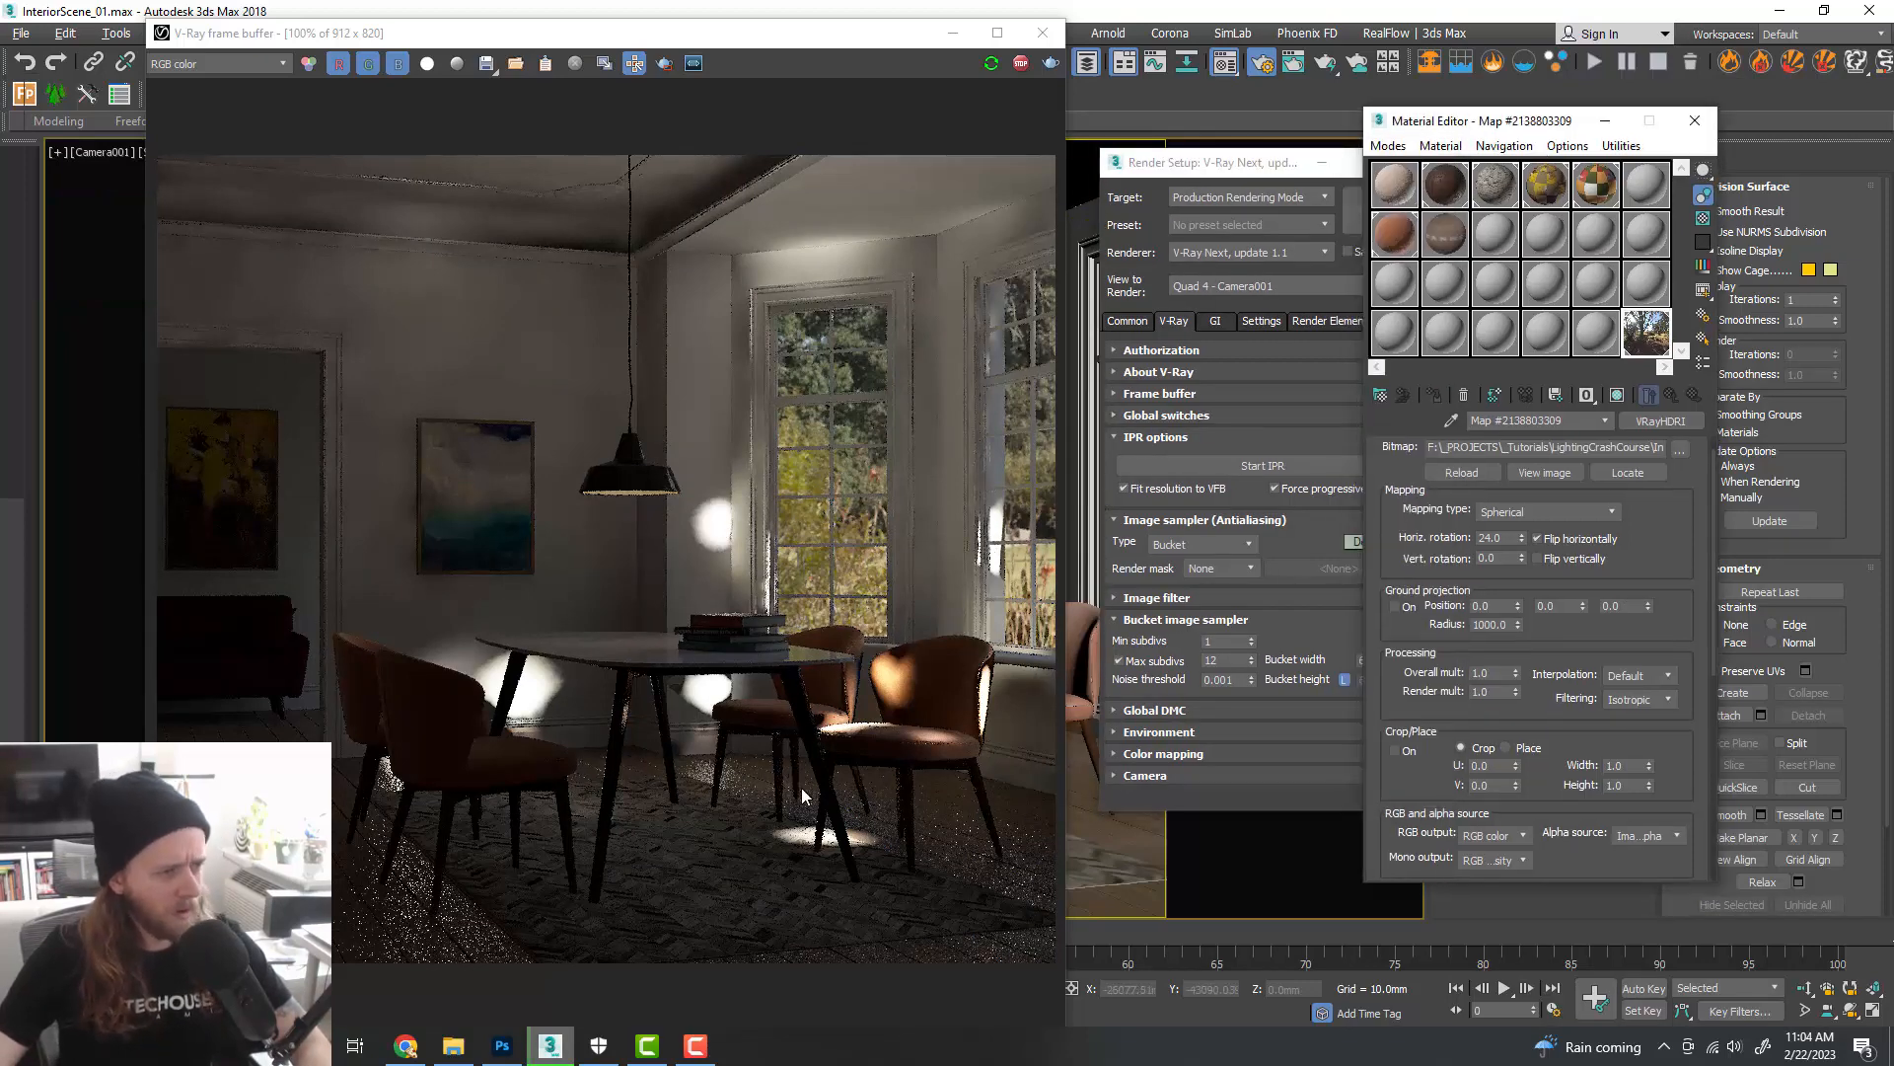
- Set the VRayHDRI map's inverse gamma to 2.2 in its color space settings
scroll(1675, 612, down, 3)
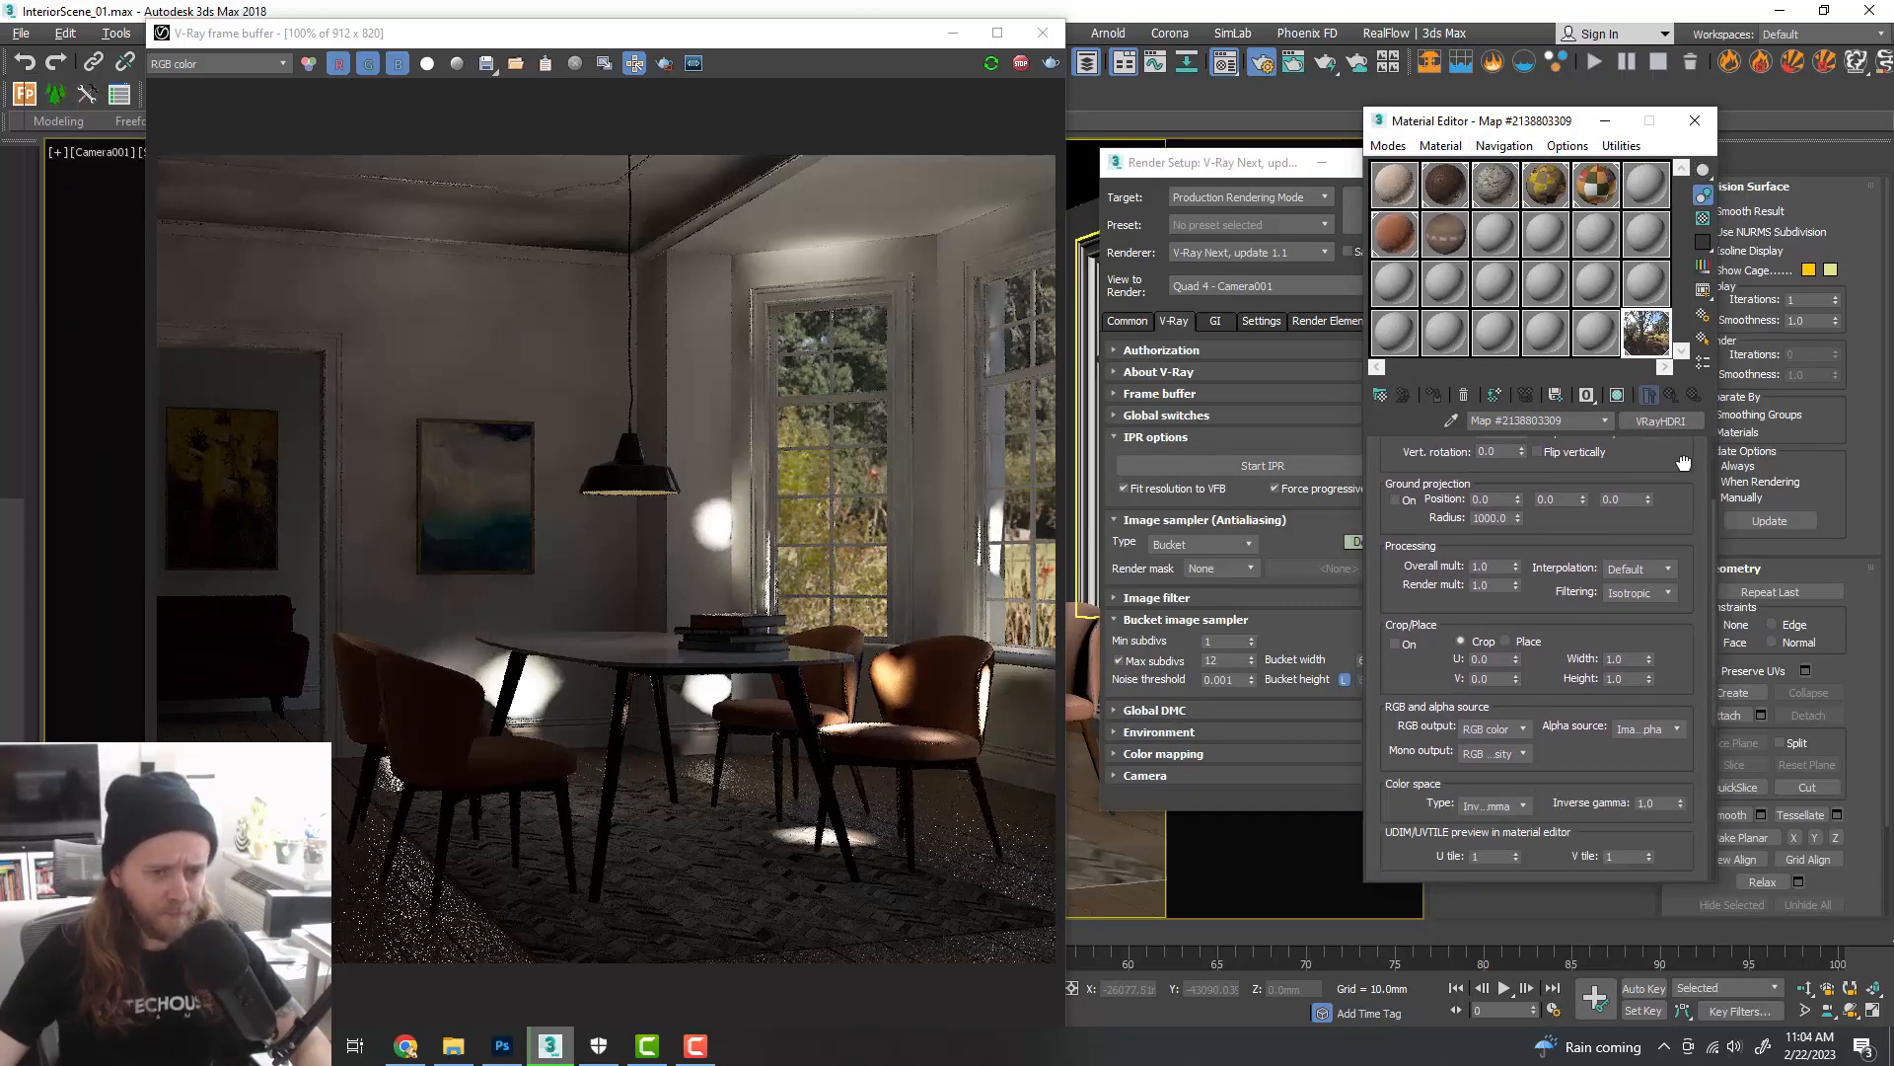
scroll(1652, 755, down, 1)
double_click(1660, 770)
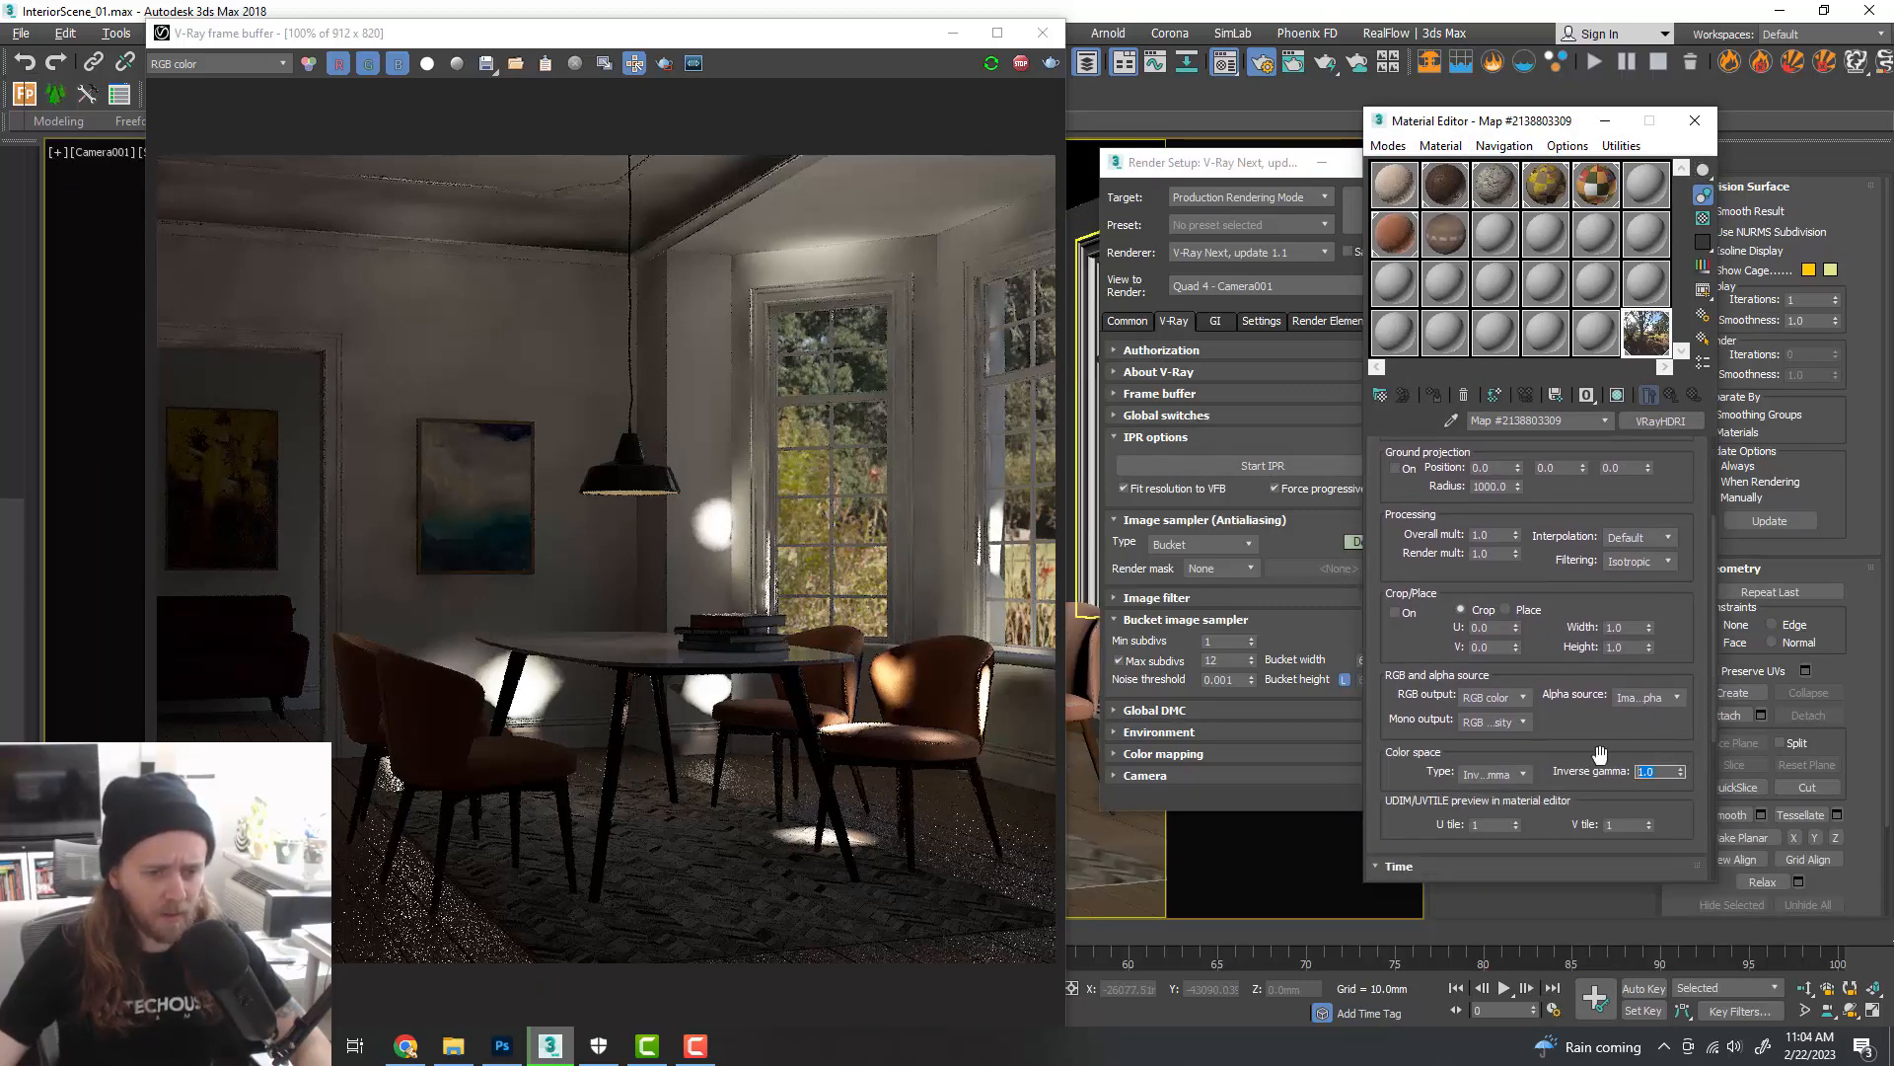
text(2.2)
key(Return)
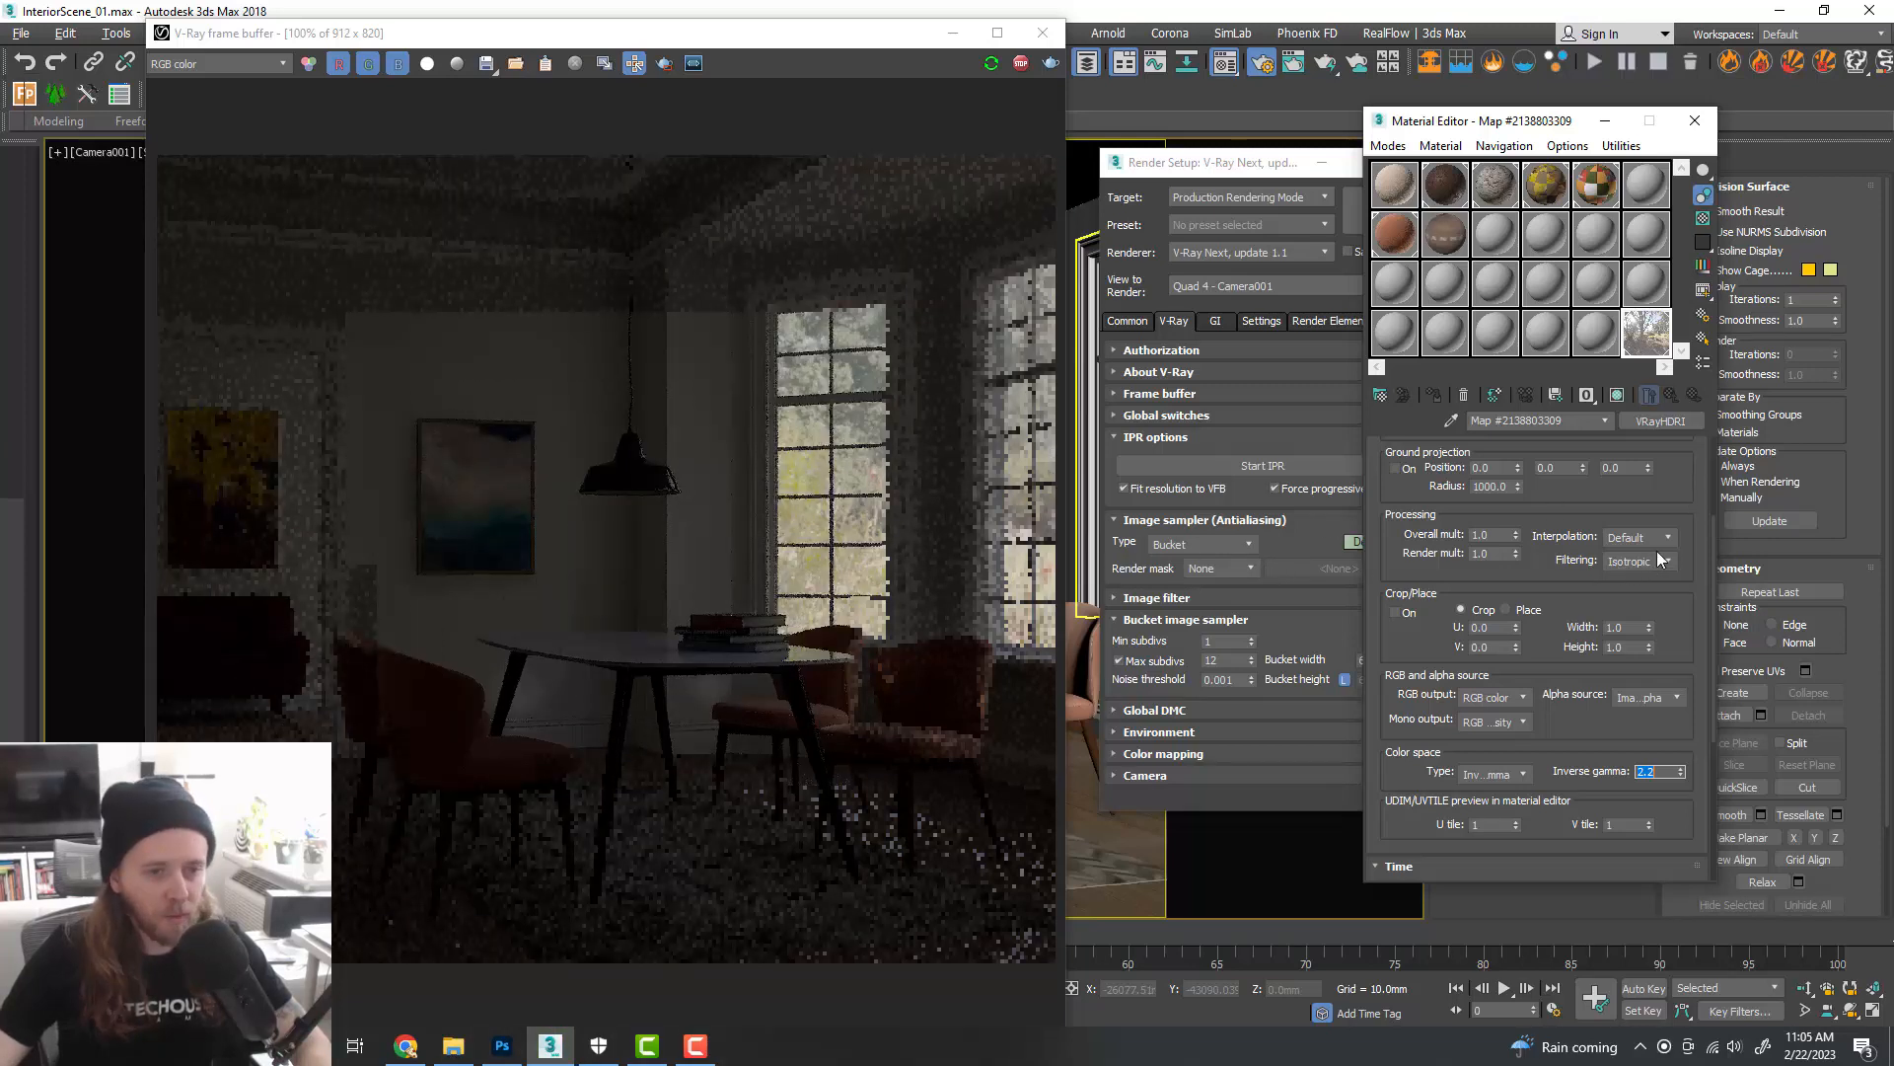
- Set the VRayHDRI map's render multiplier to 6
scroll(1665, 628, up, 3)
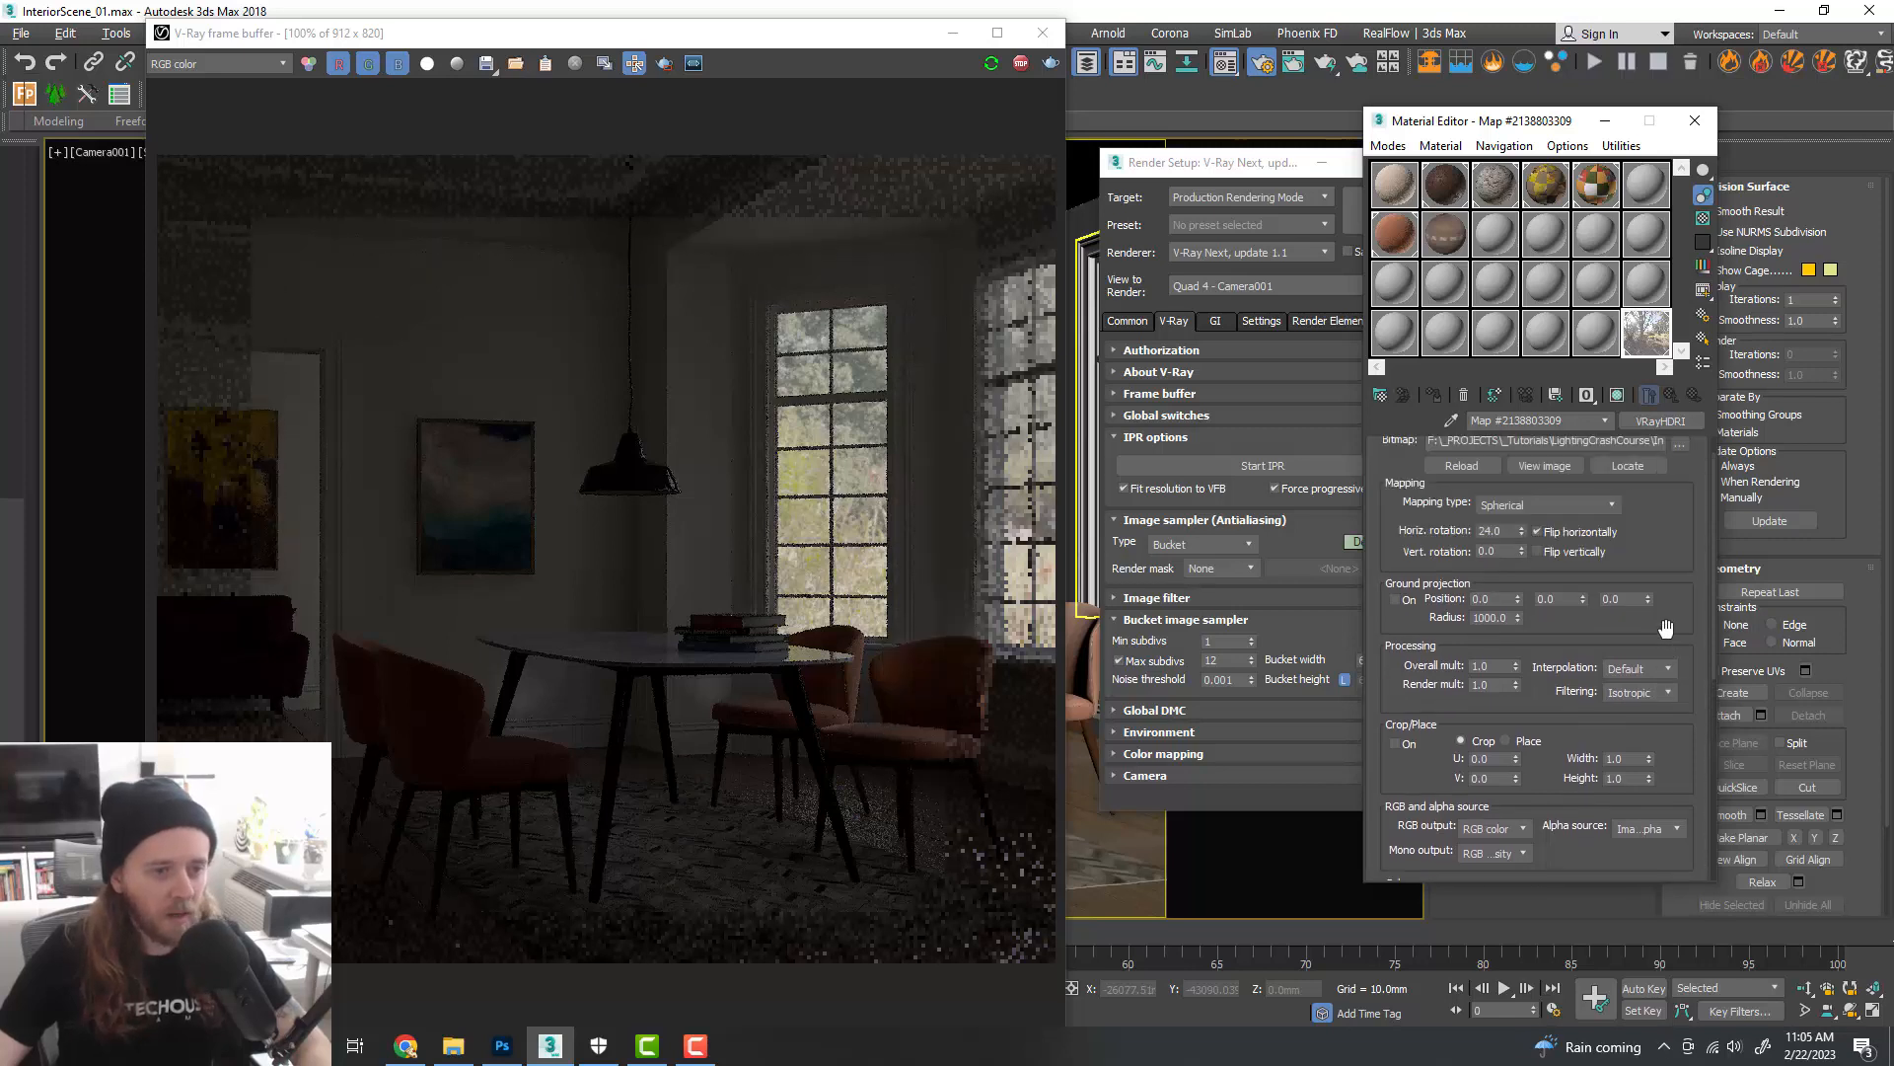
drag(1500, 685, 1456, 686)
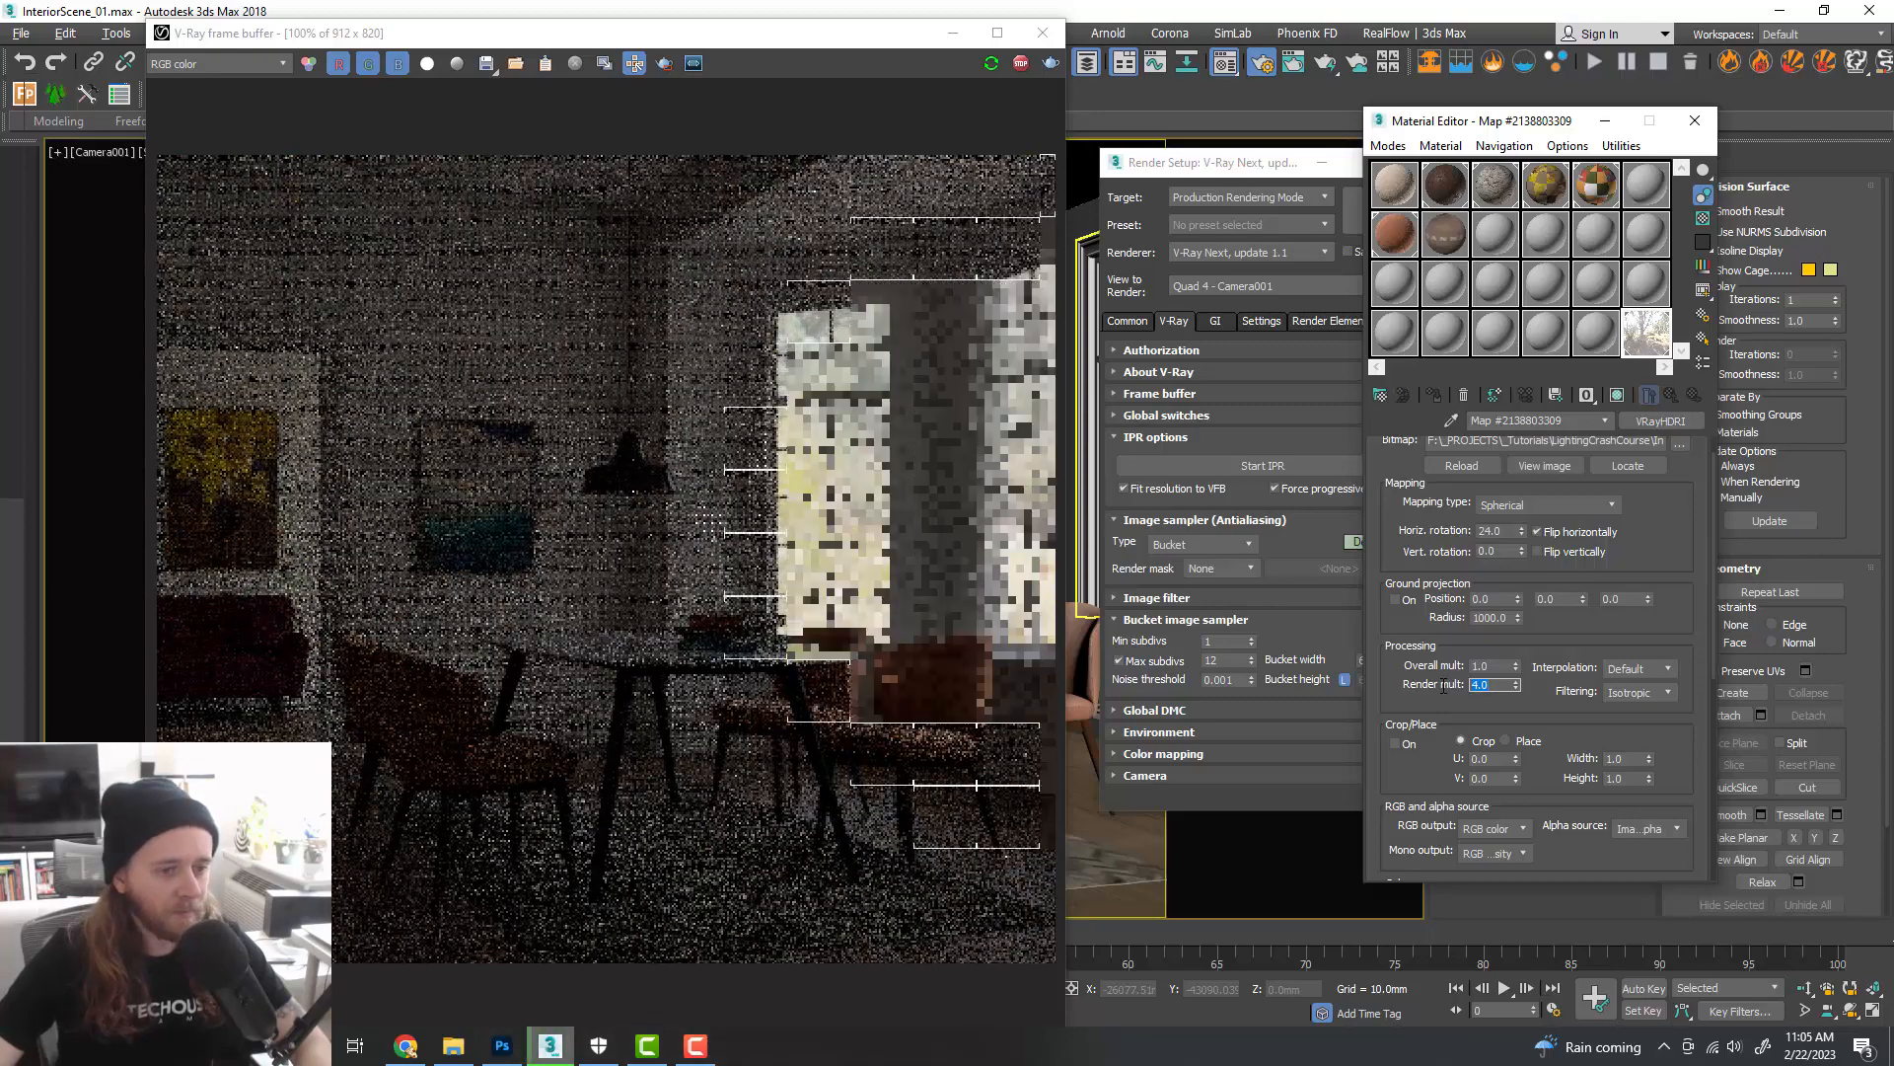
text(6)
key(Return)
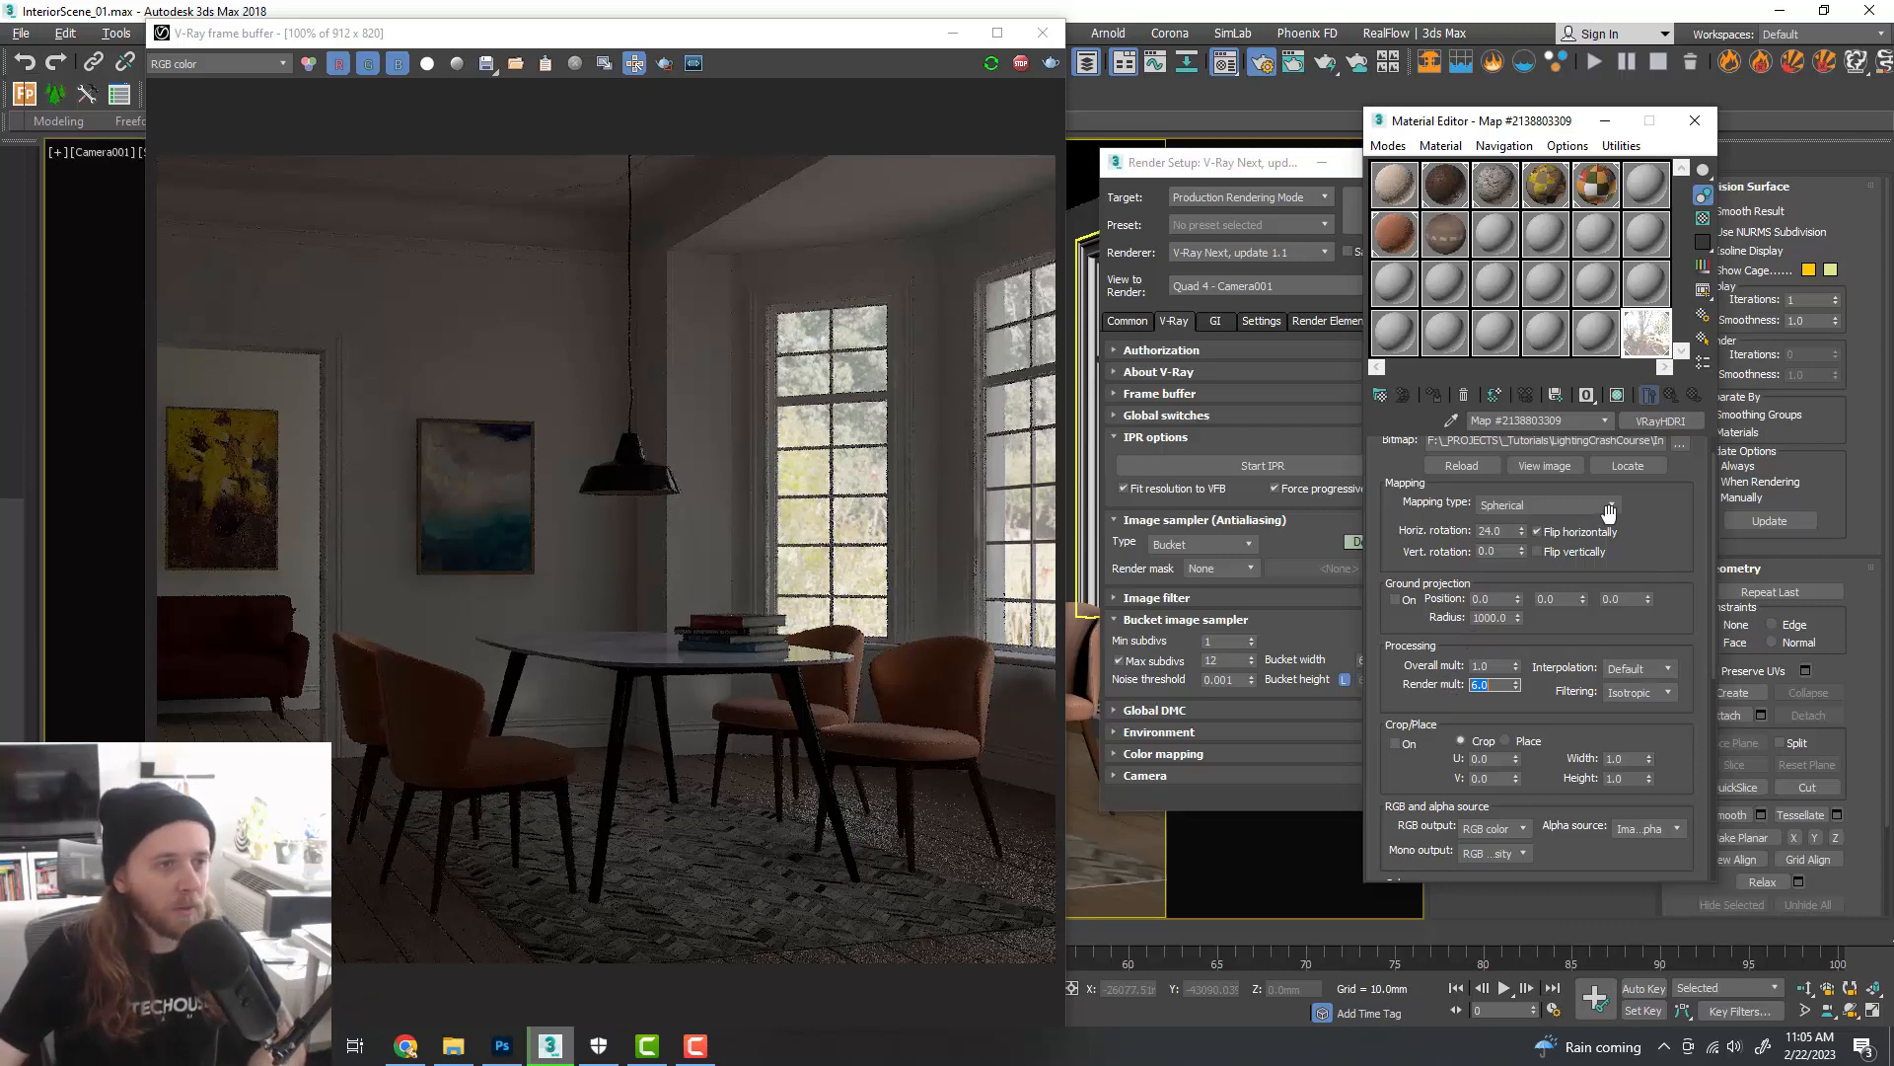
- Close the V-Ray frame buffer, clear the VRayHDRI map from the scene's environment background, and rerun the IPR render
click(1322, 4)
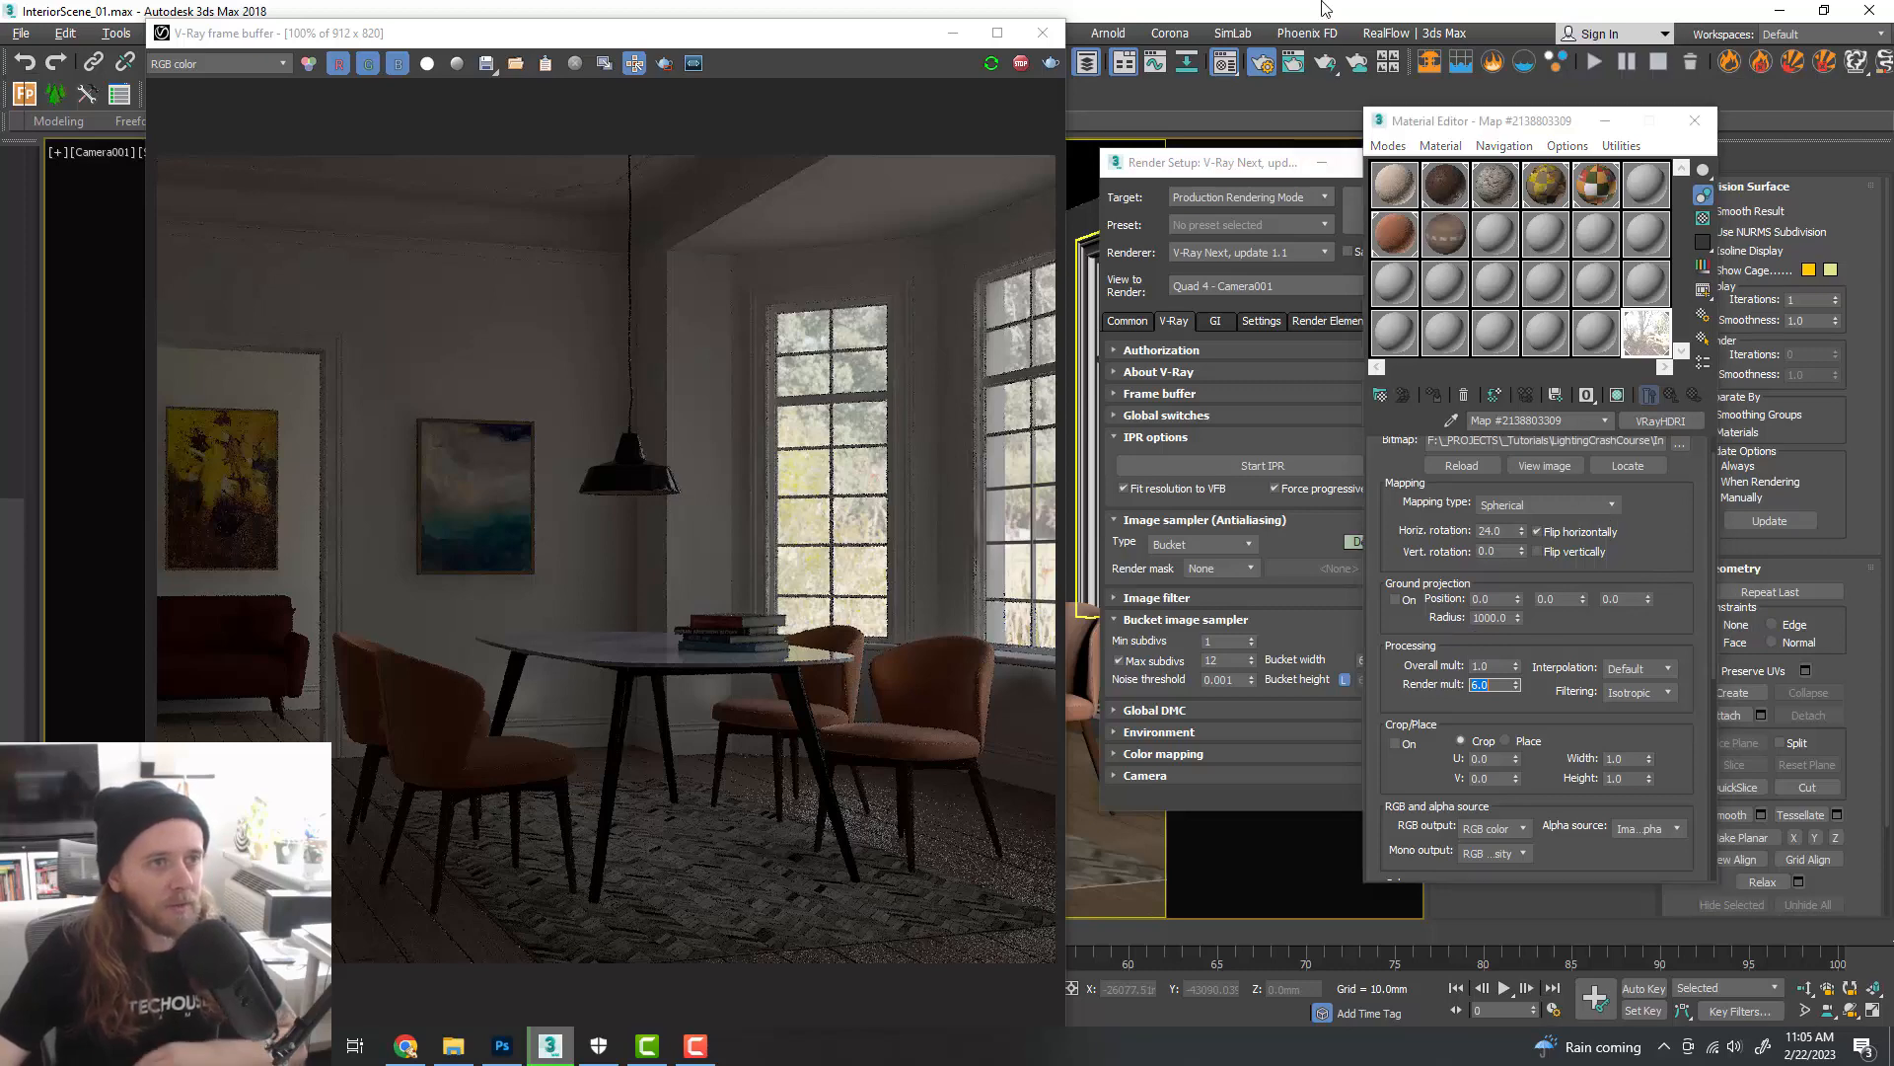
click(1043, 32)
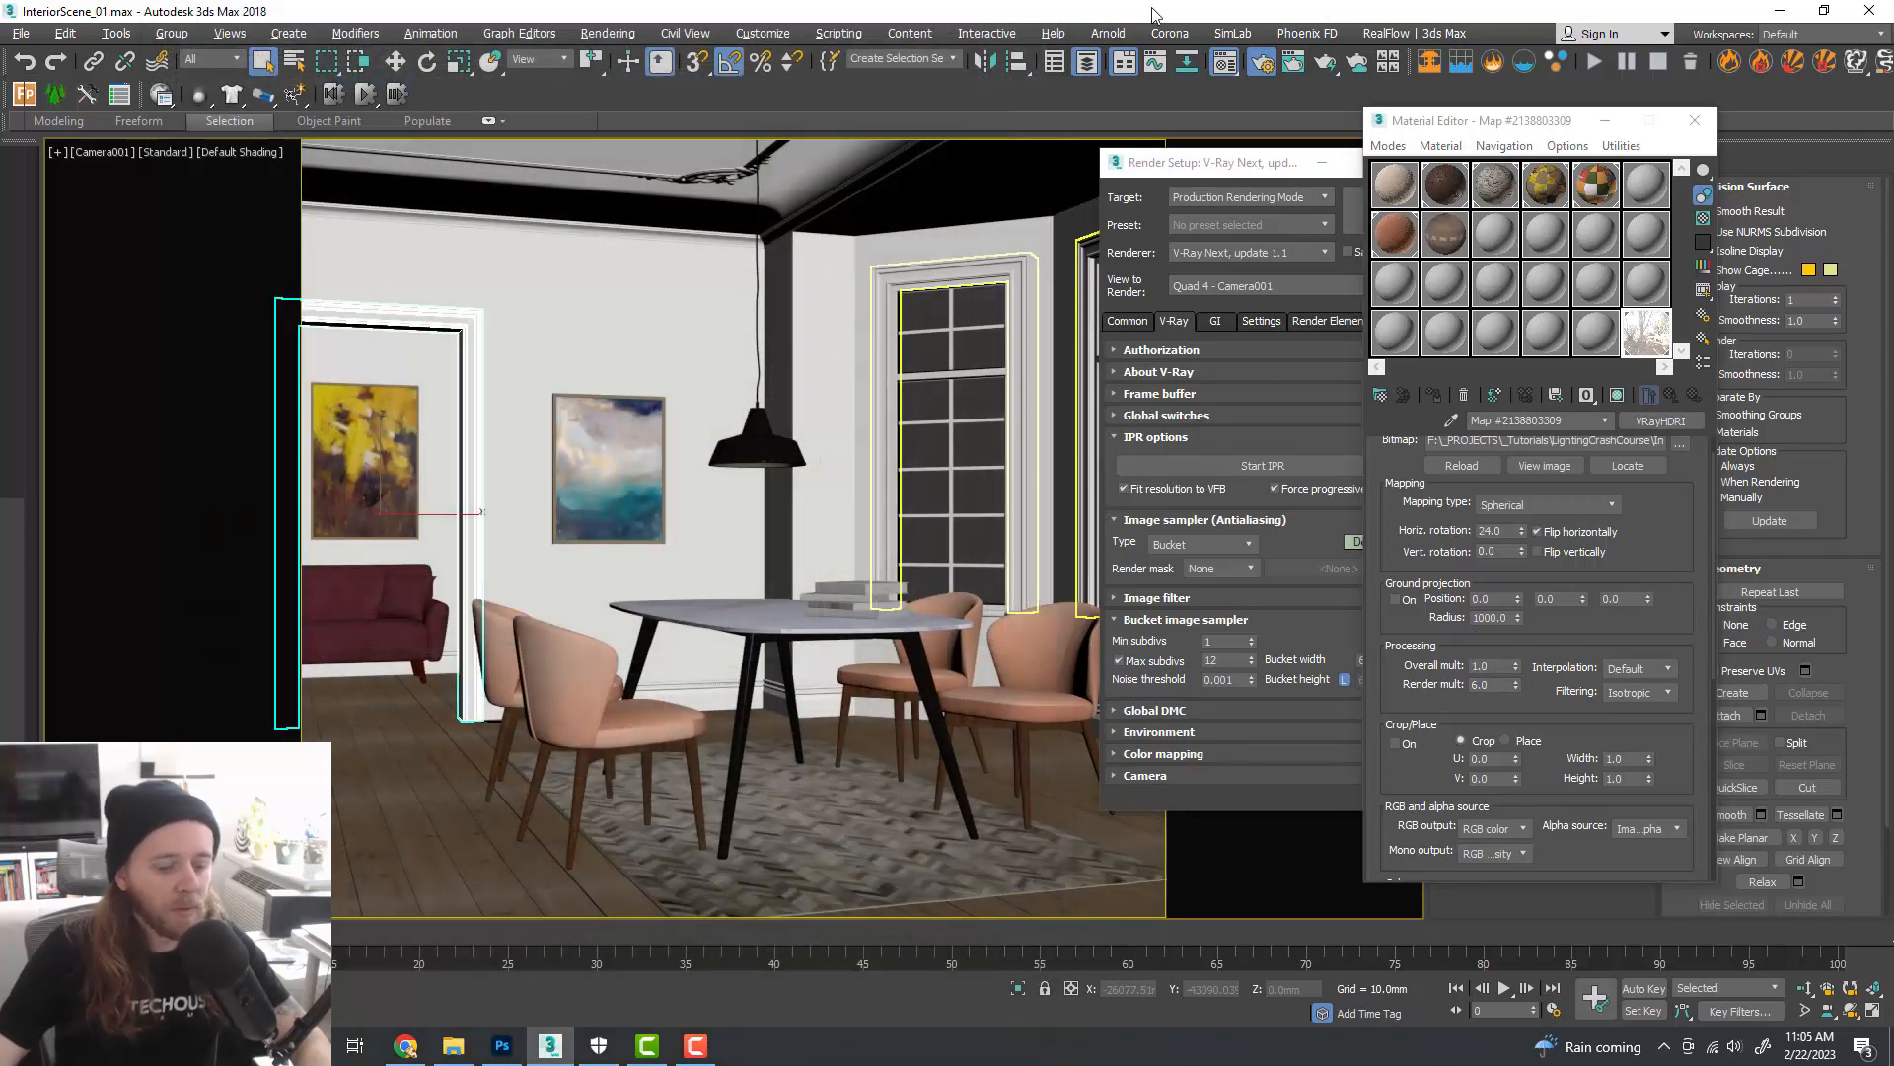
key(8)
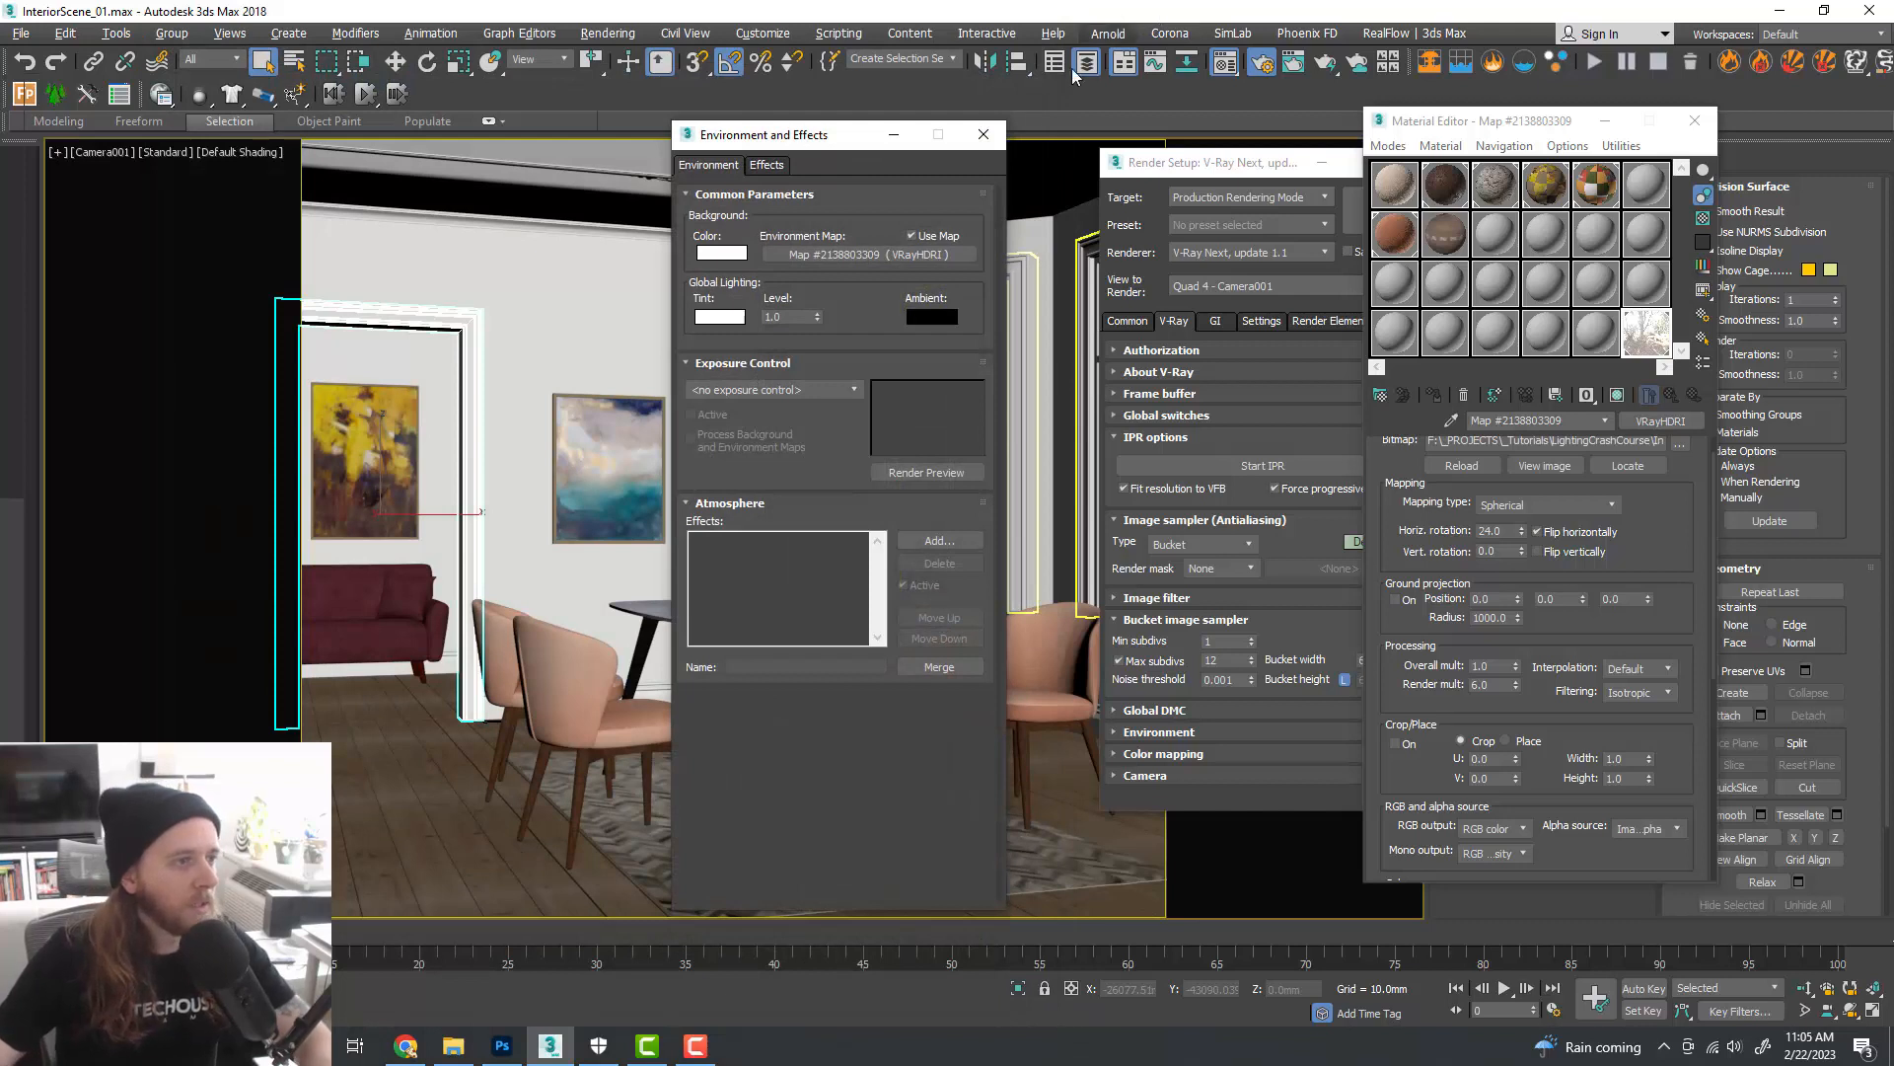
drag(855, 136, 954, 97)
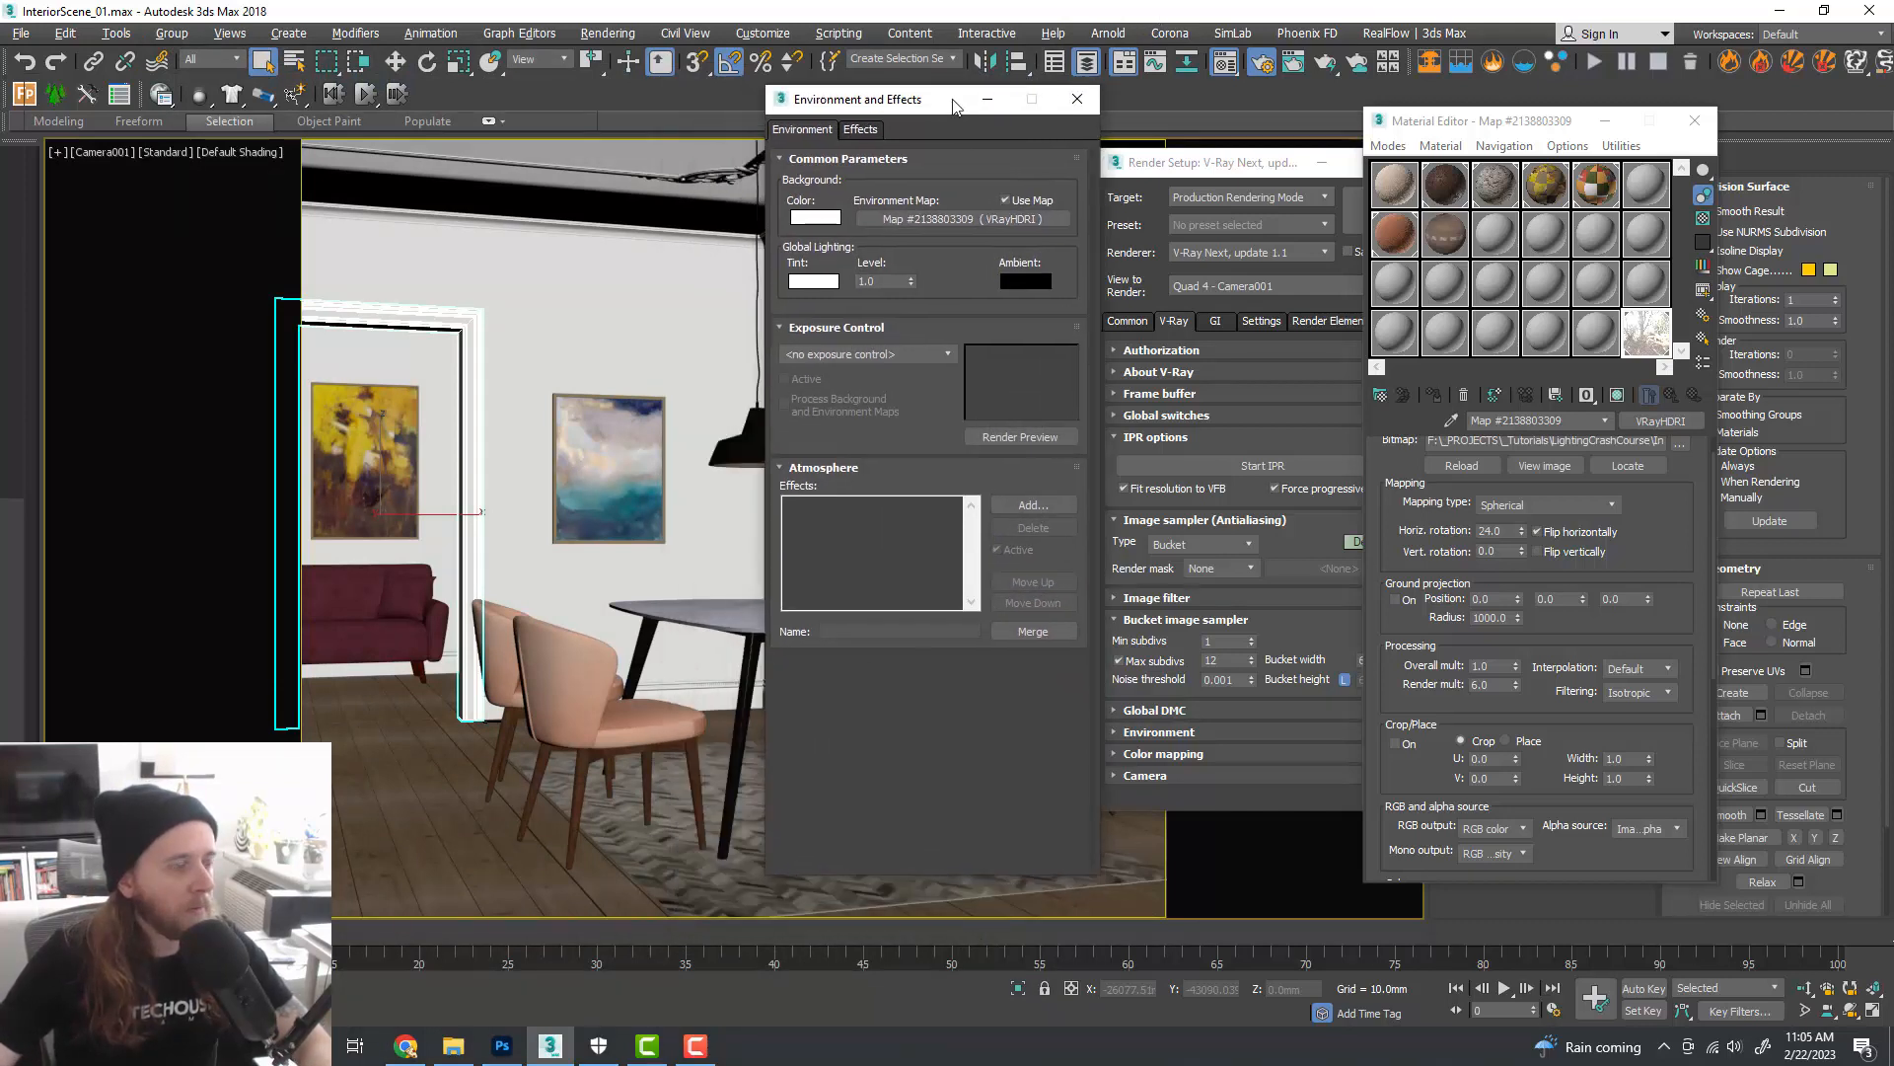
right_click(975, 225)
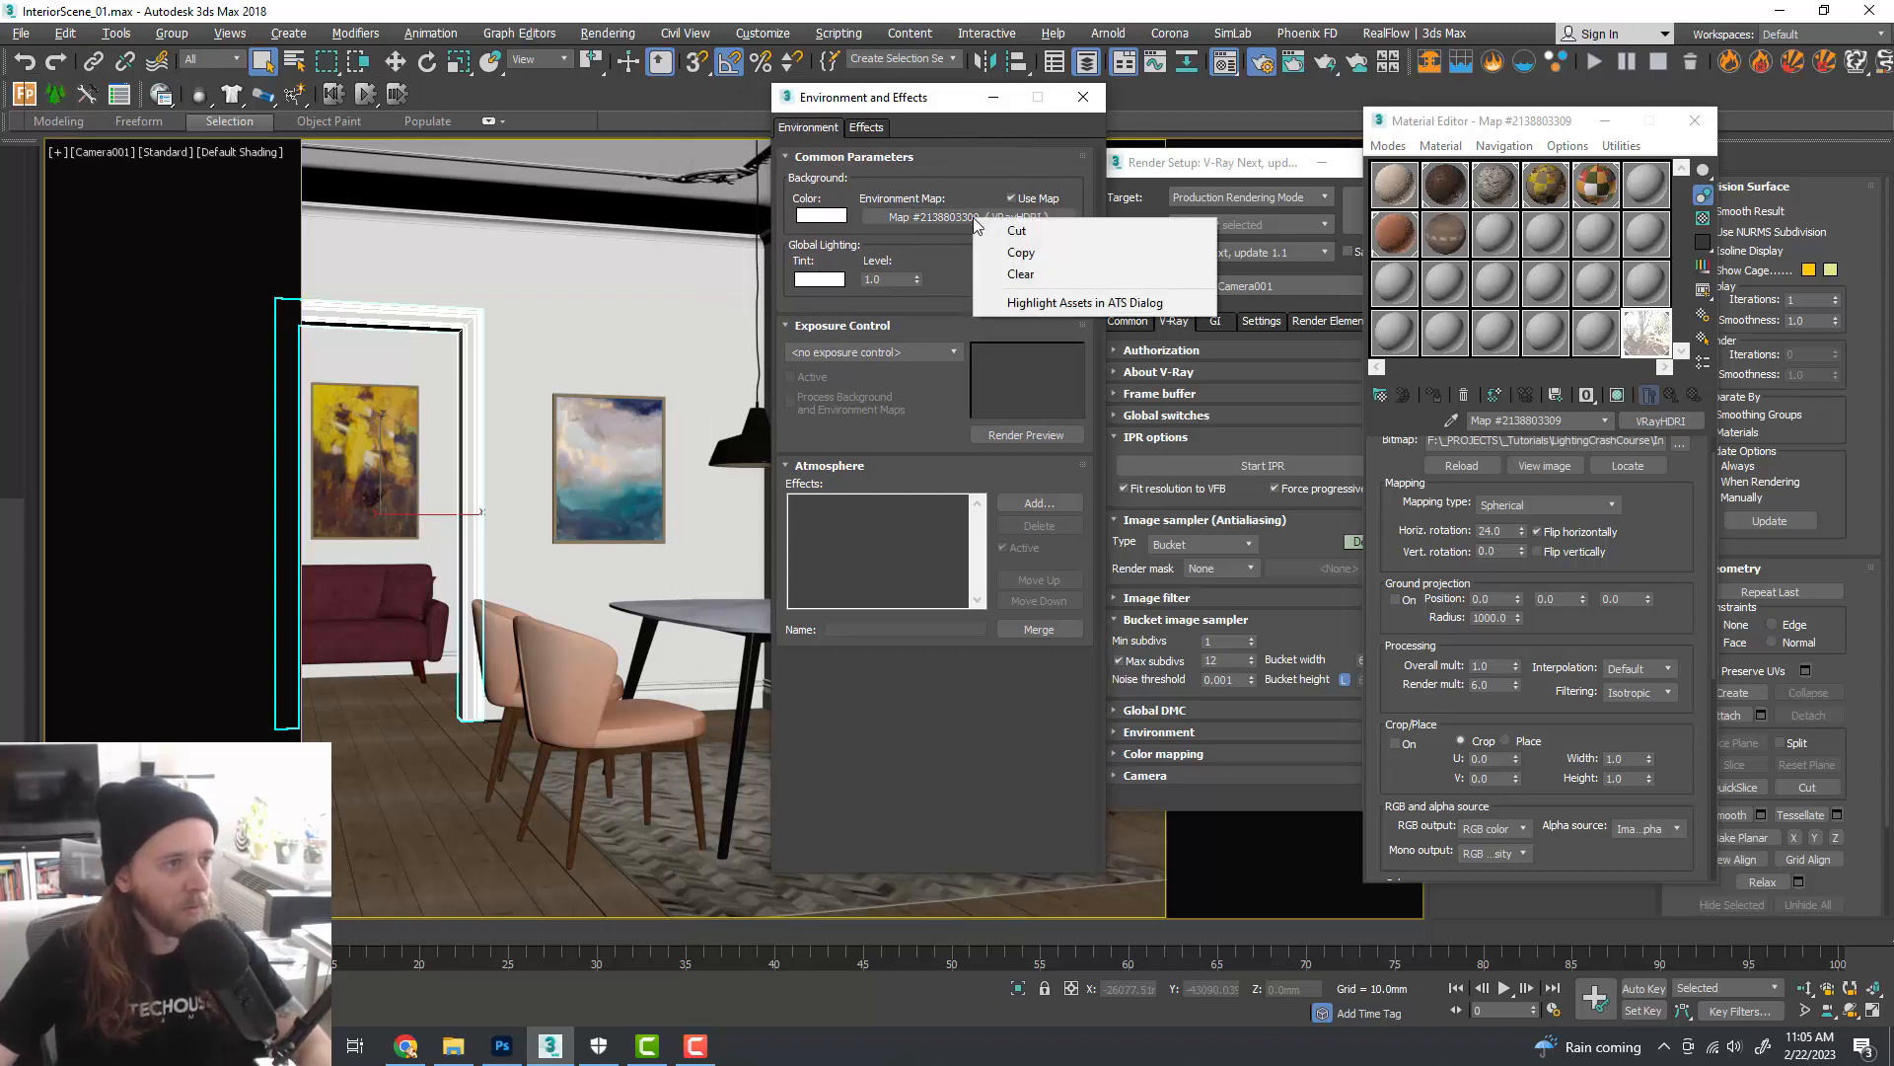
click(997, 277)
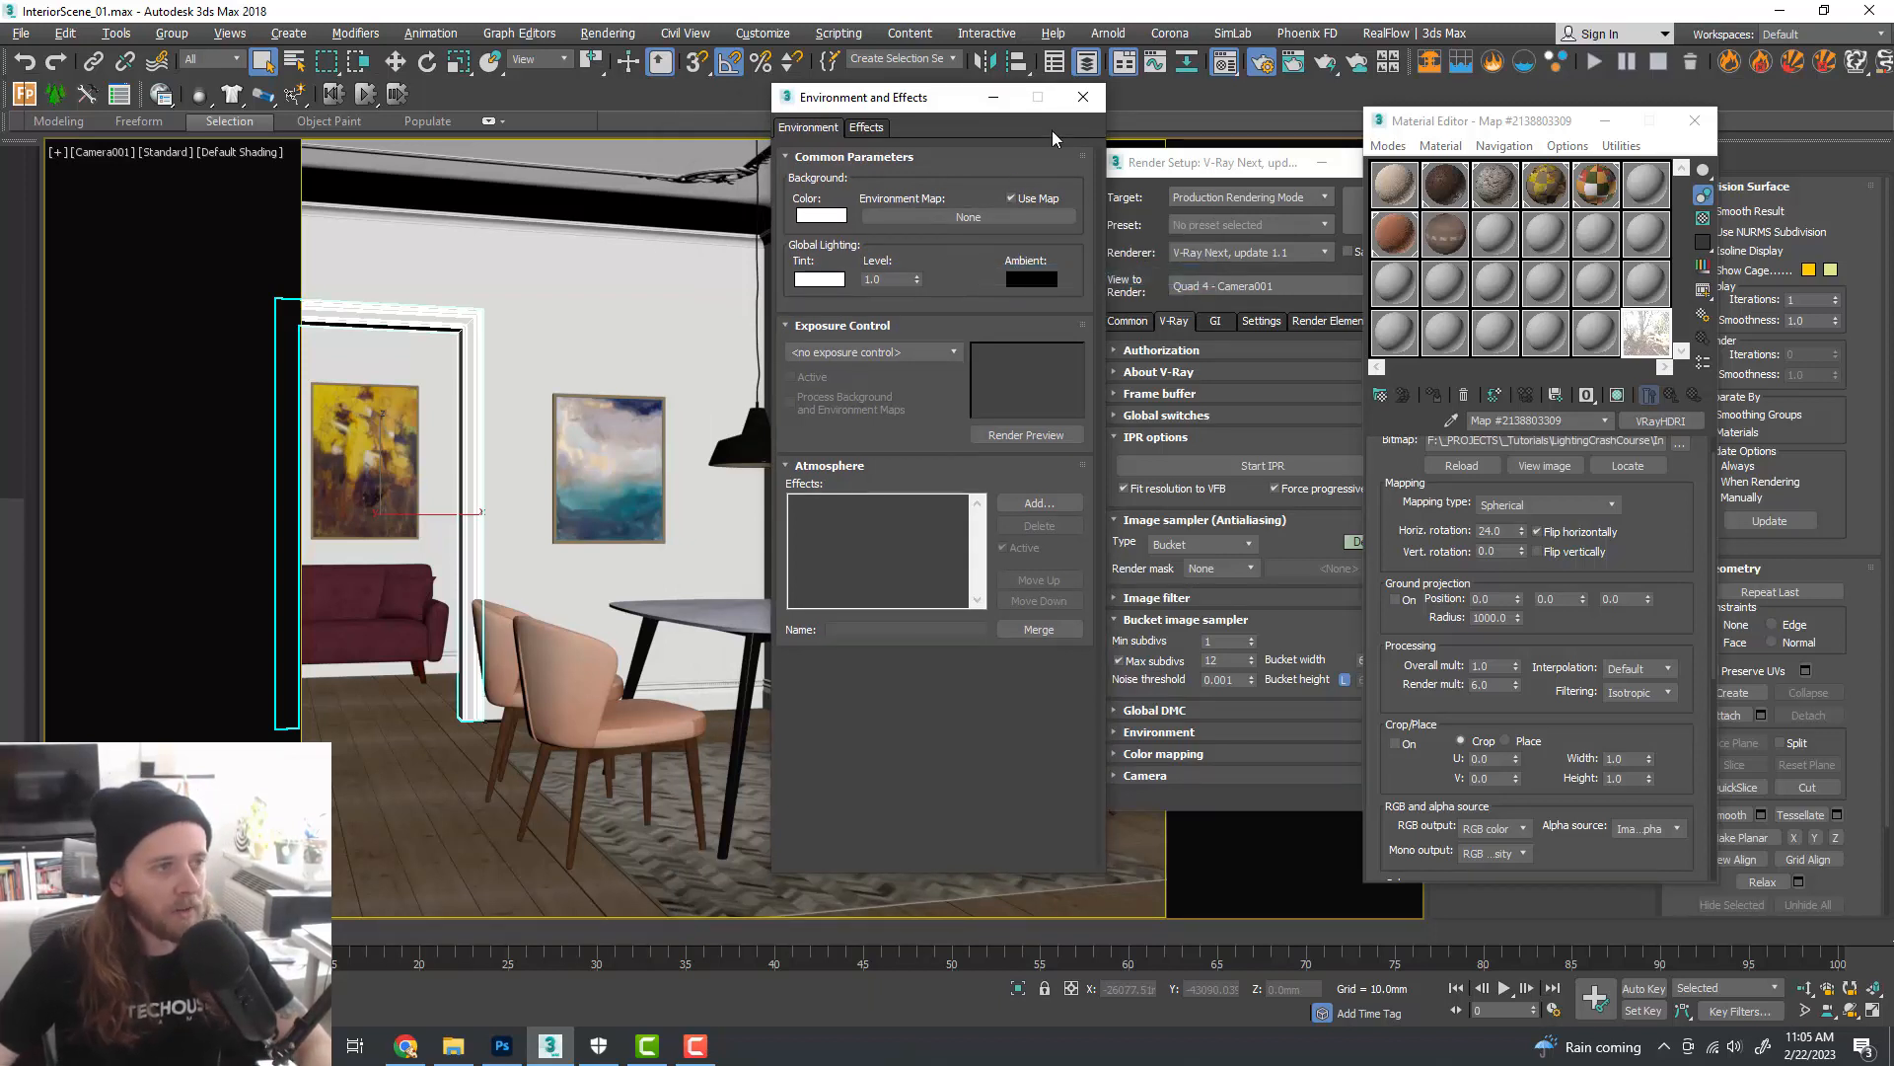
click(1085, 103)
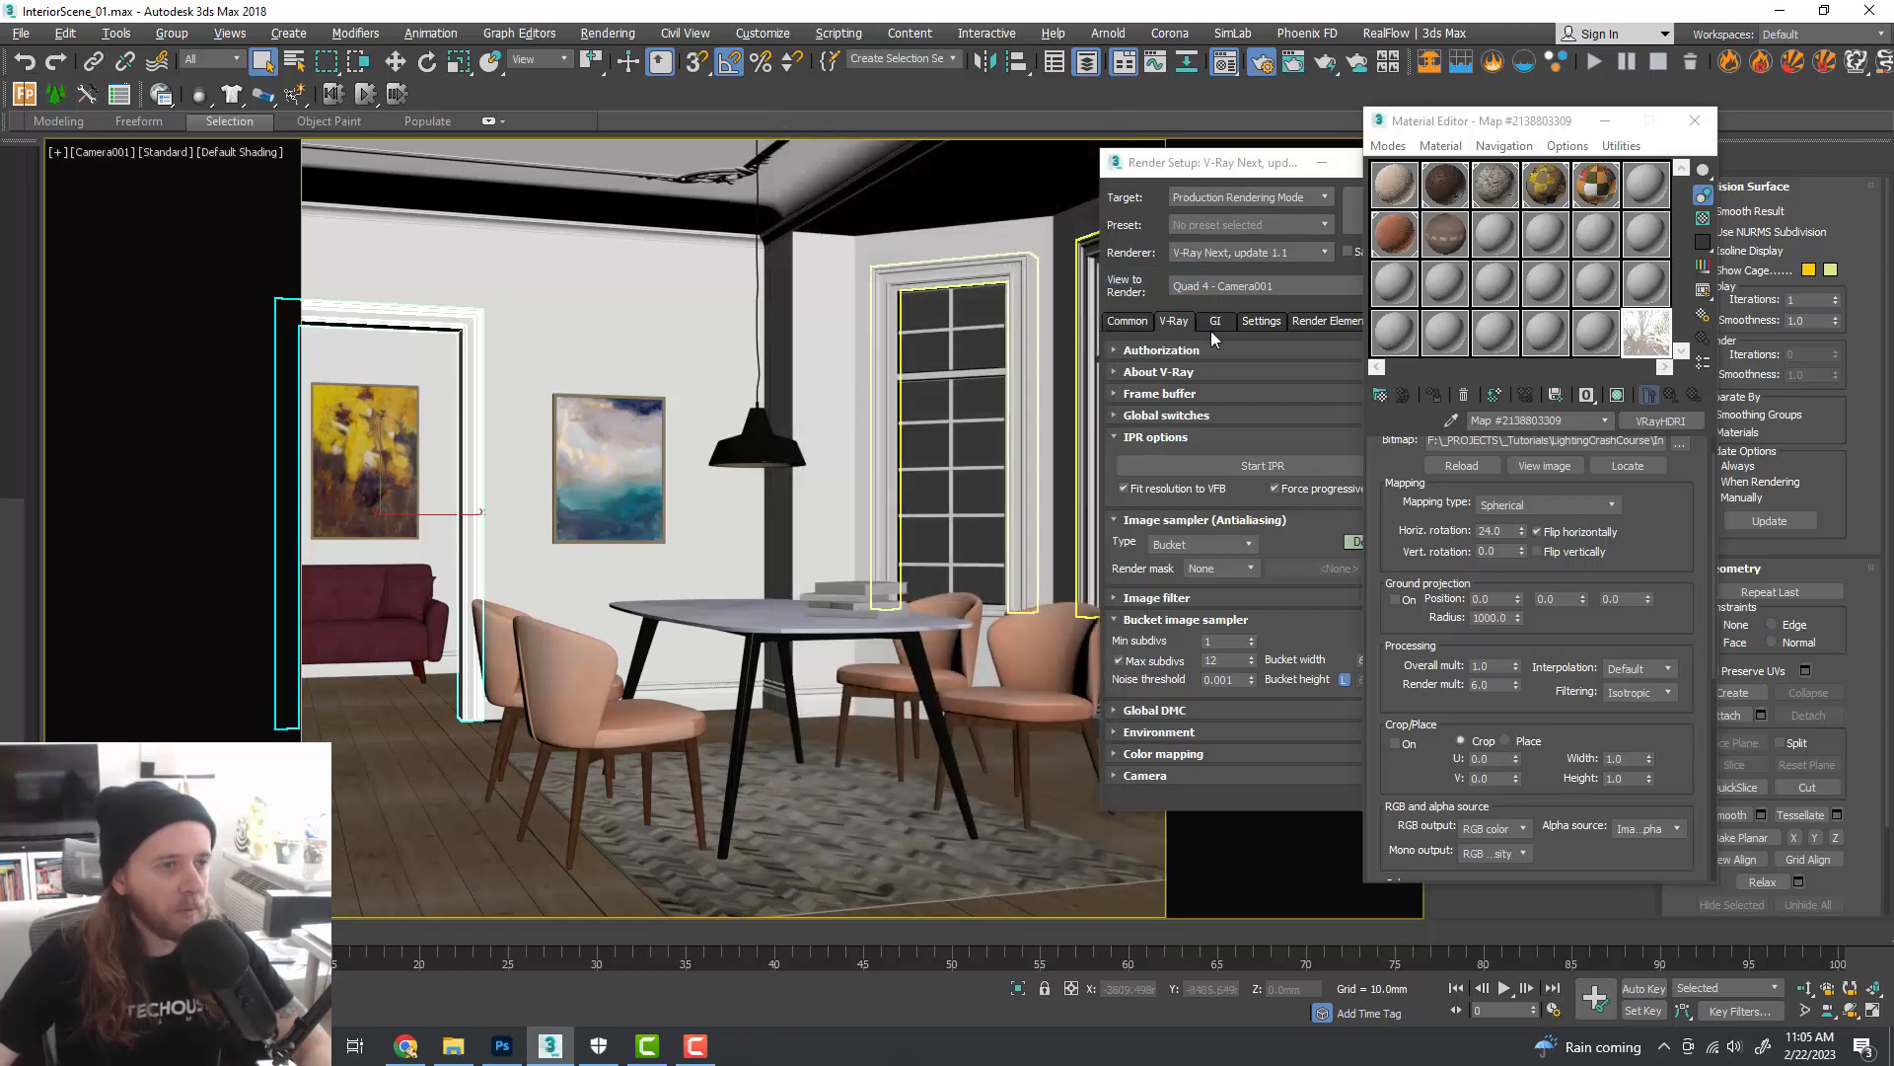
click(1251, 482)
click(1252, 468)
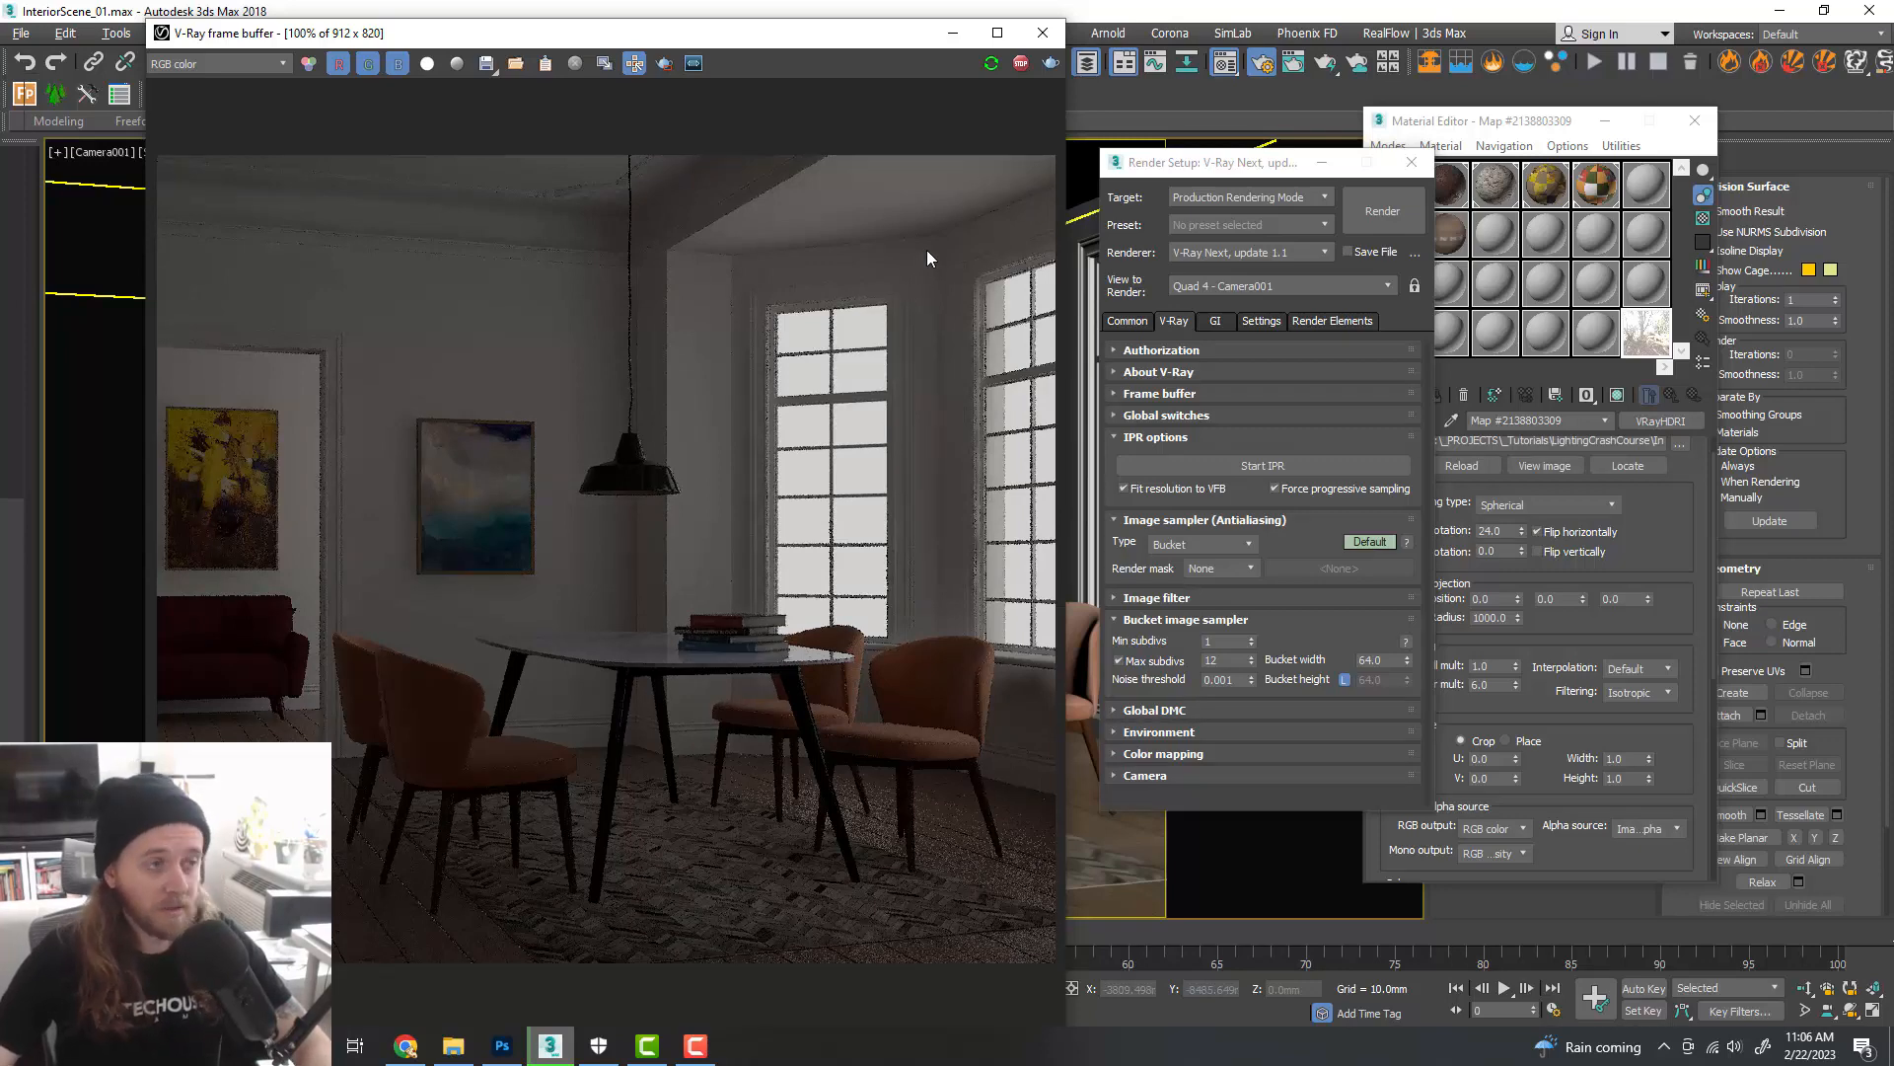
- Stop the IPR render and close the V-Ray frame buffer, Render Setup and Material Editor windows
click(1020, 63)
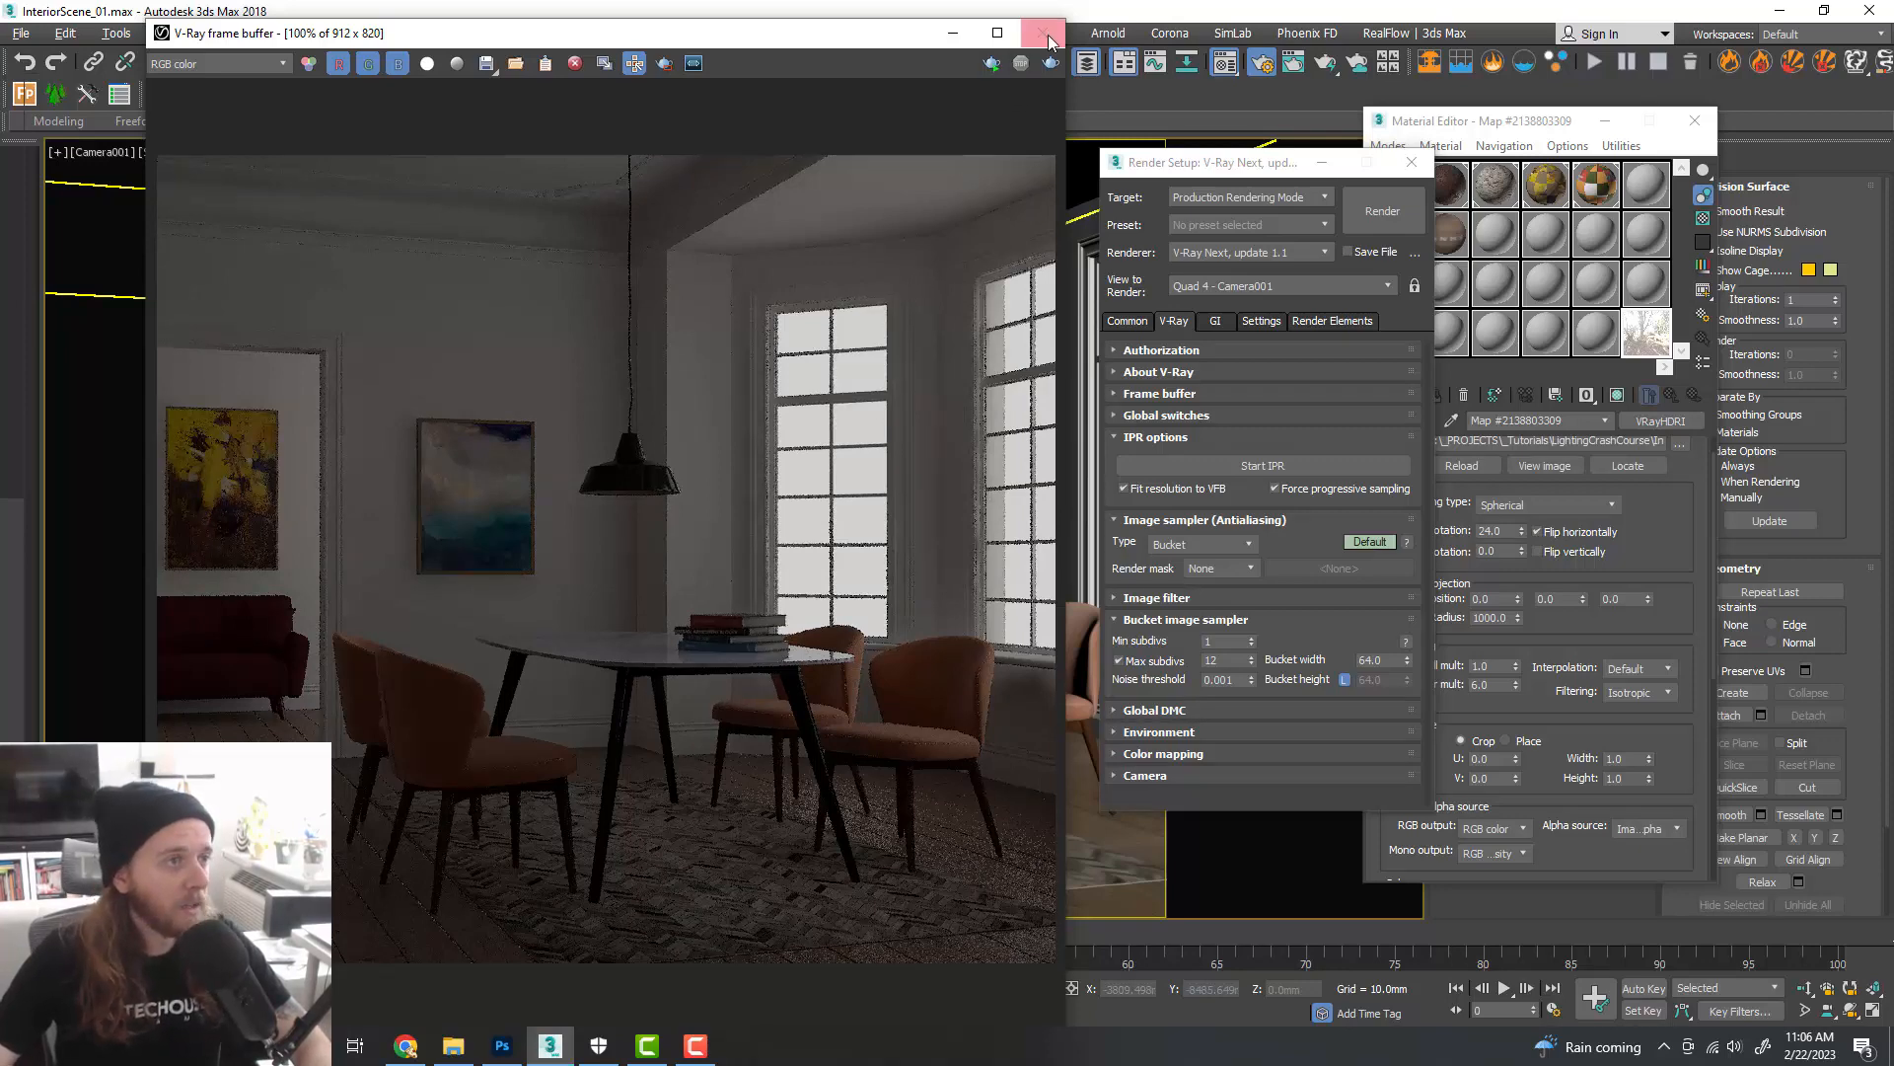
click(1043, 33)
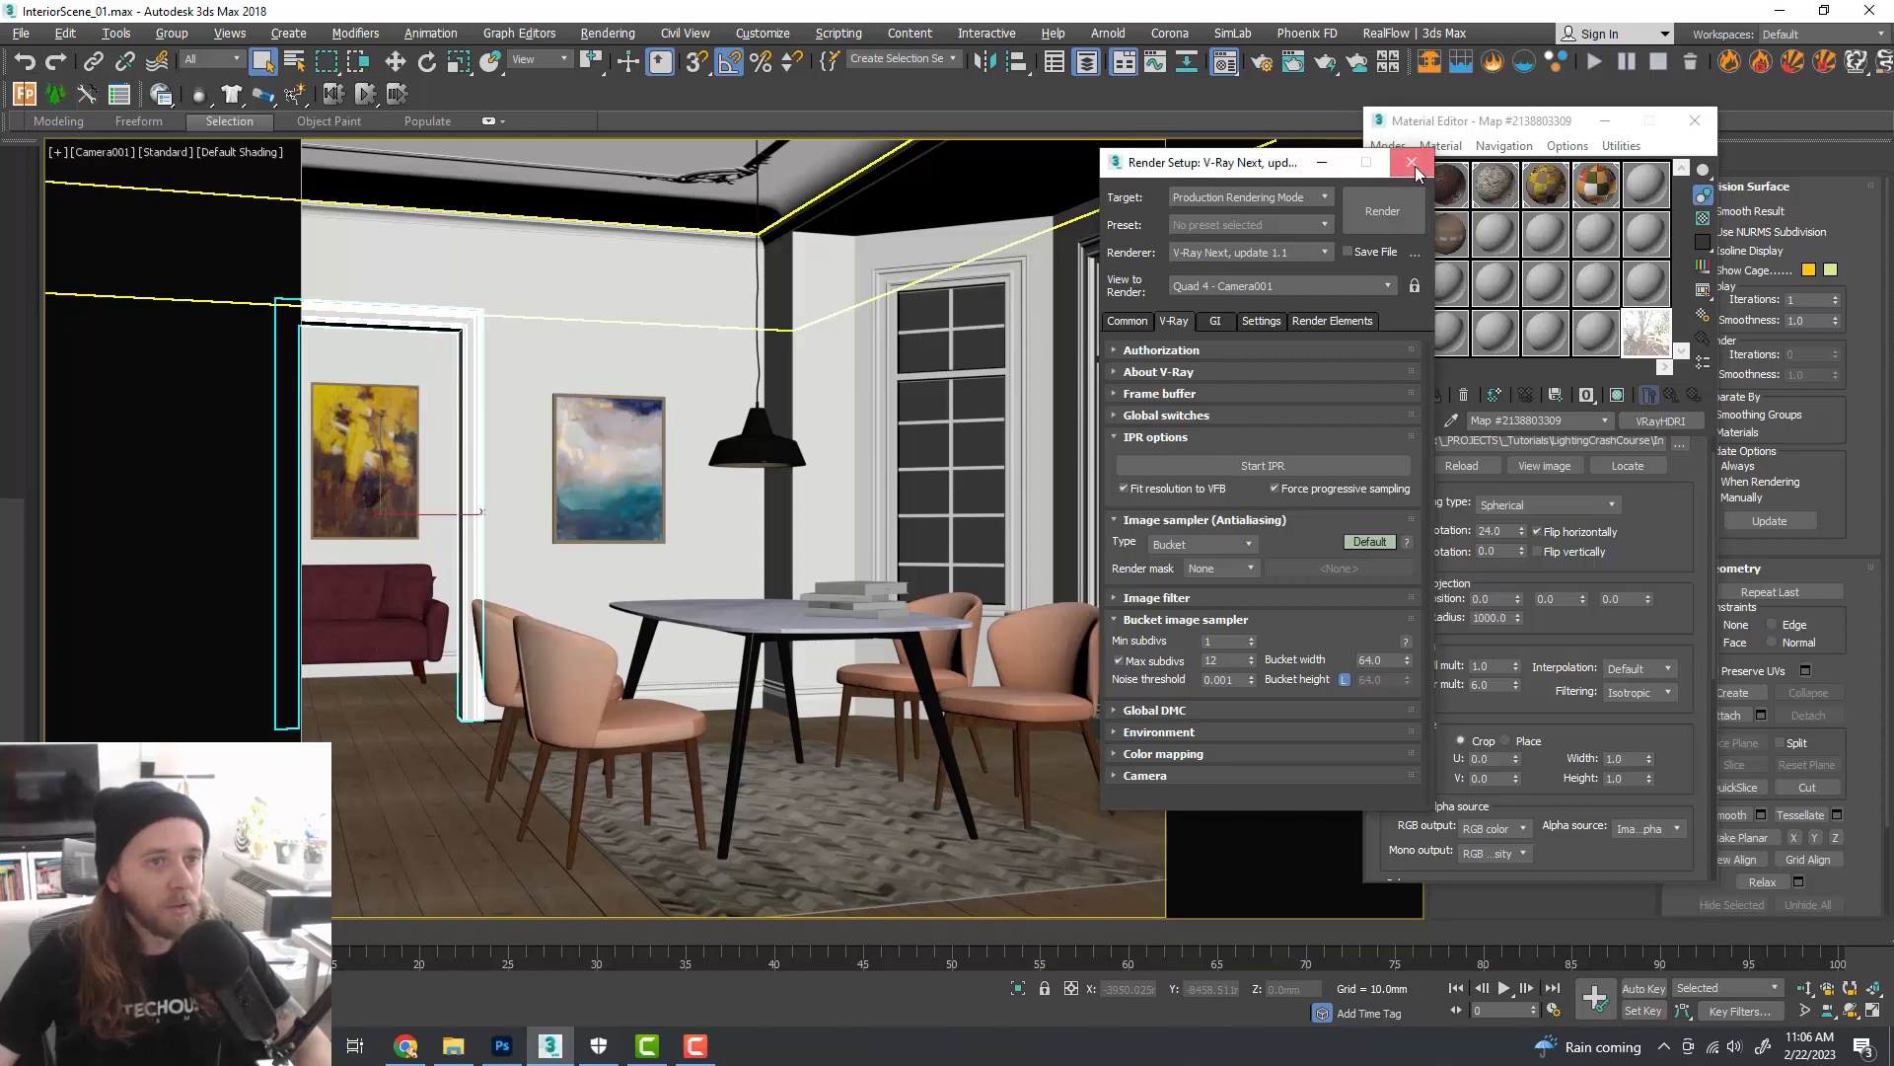
click(1411, 162)
click(1696, 120)
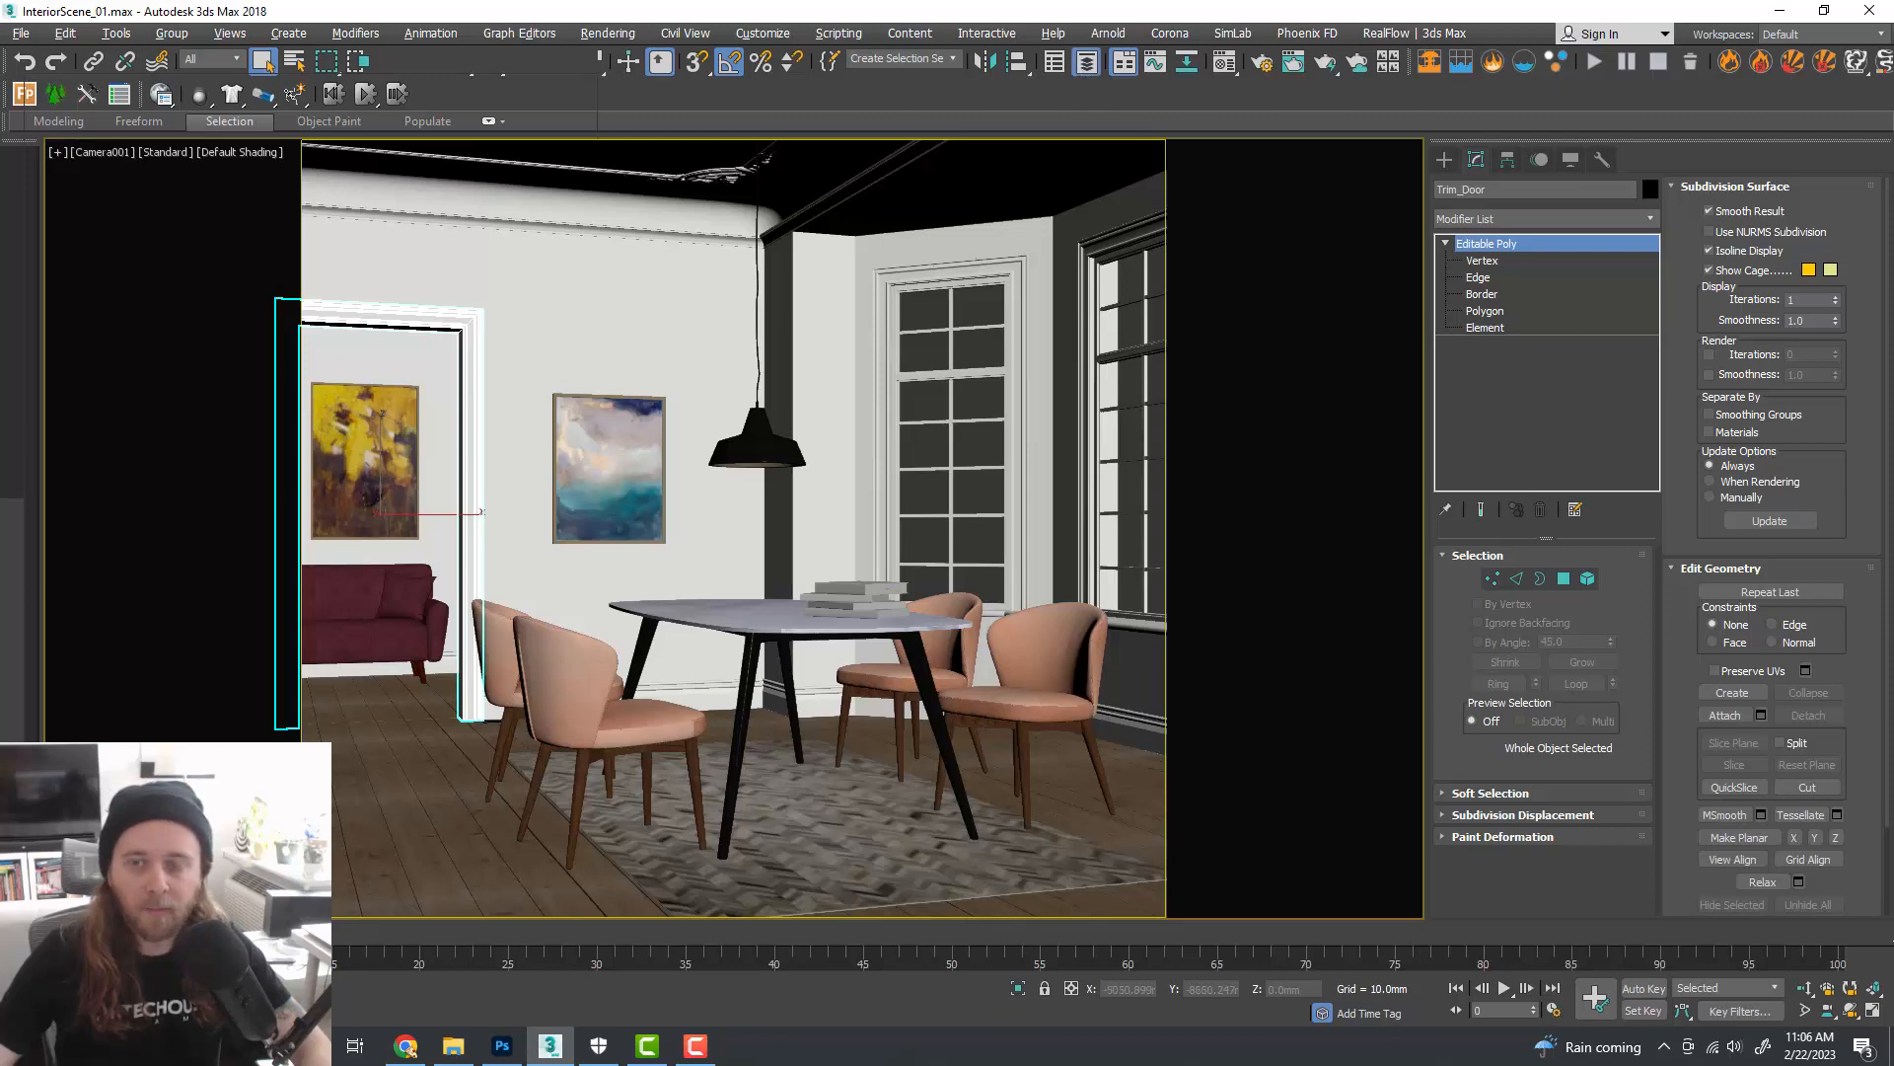
- Check the contents of the CamAndLights layer in the Layer Explorer with the ARCH layer collapsed, and close the explorer
drag(1892, 219, 998, 170)
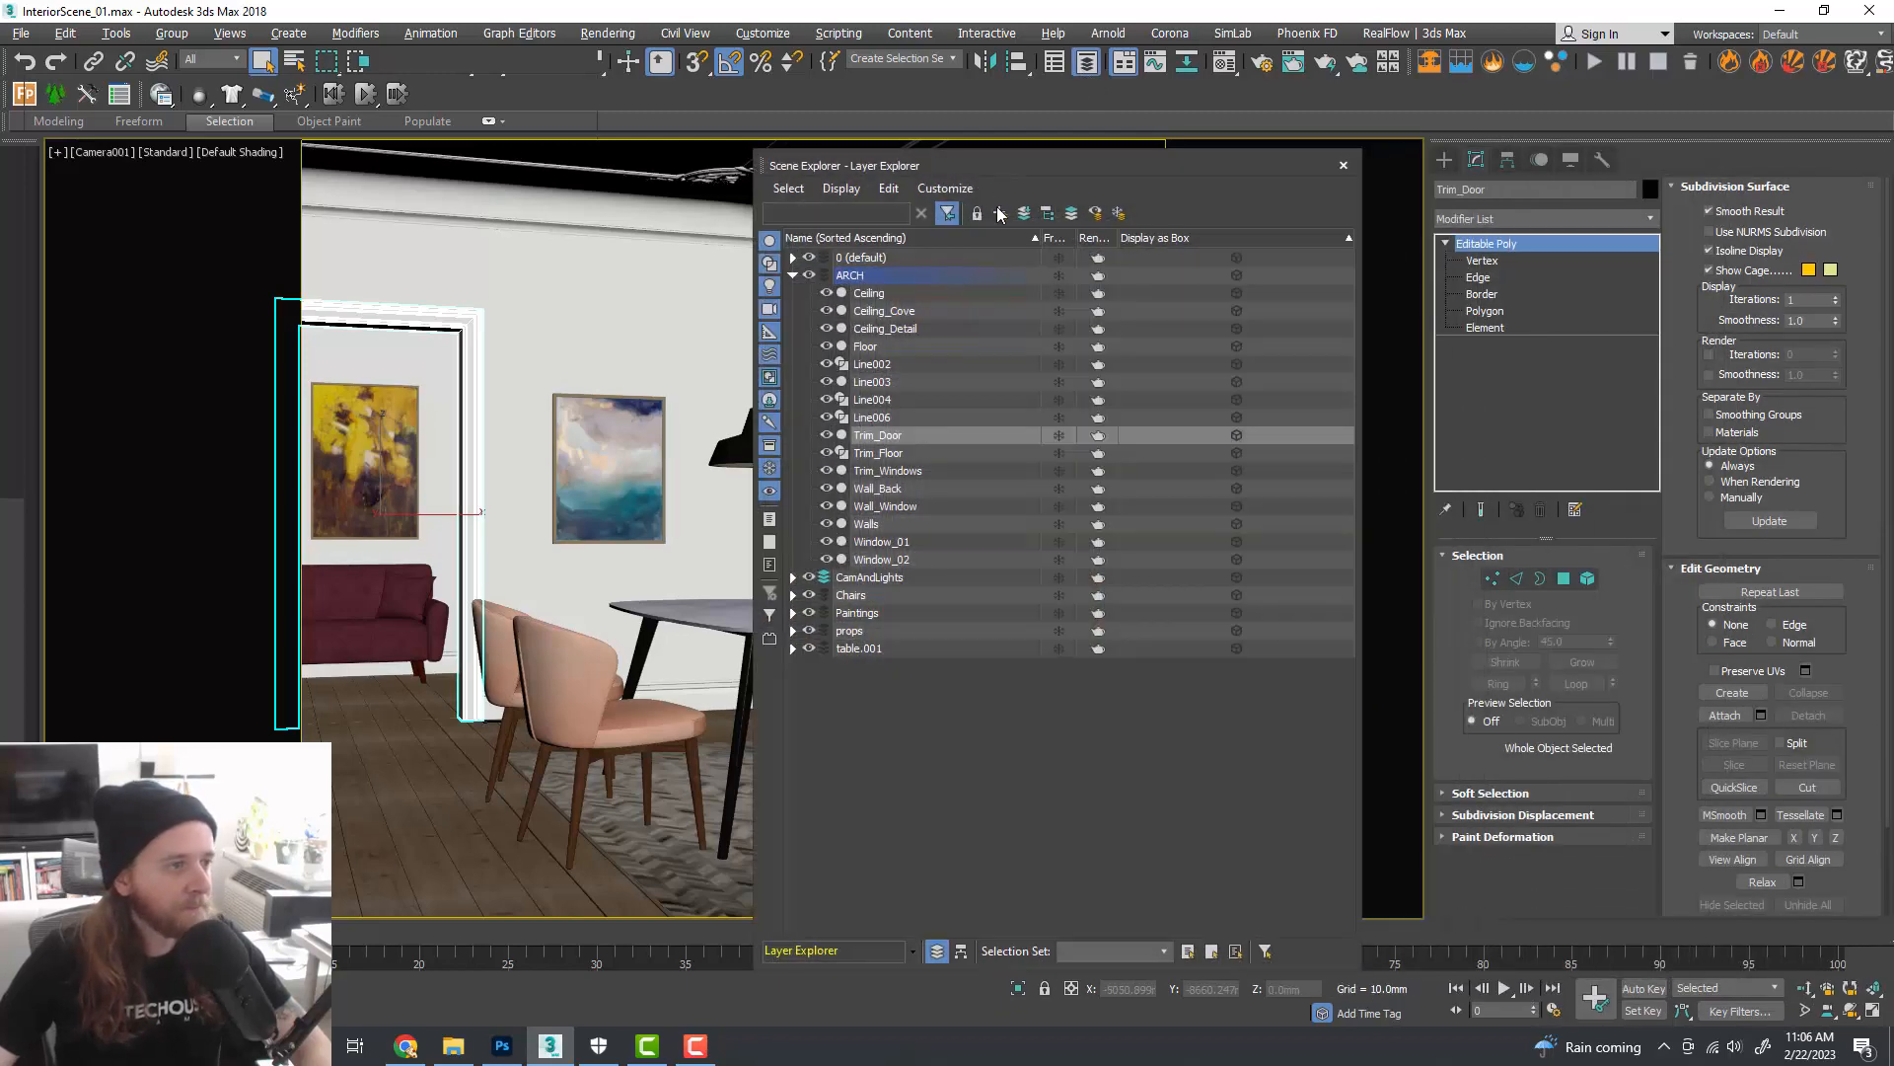
click(793, 276)
click(888, 430)
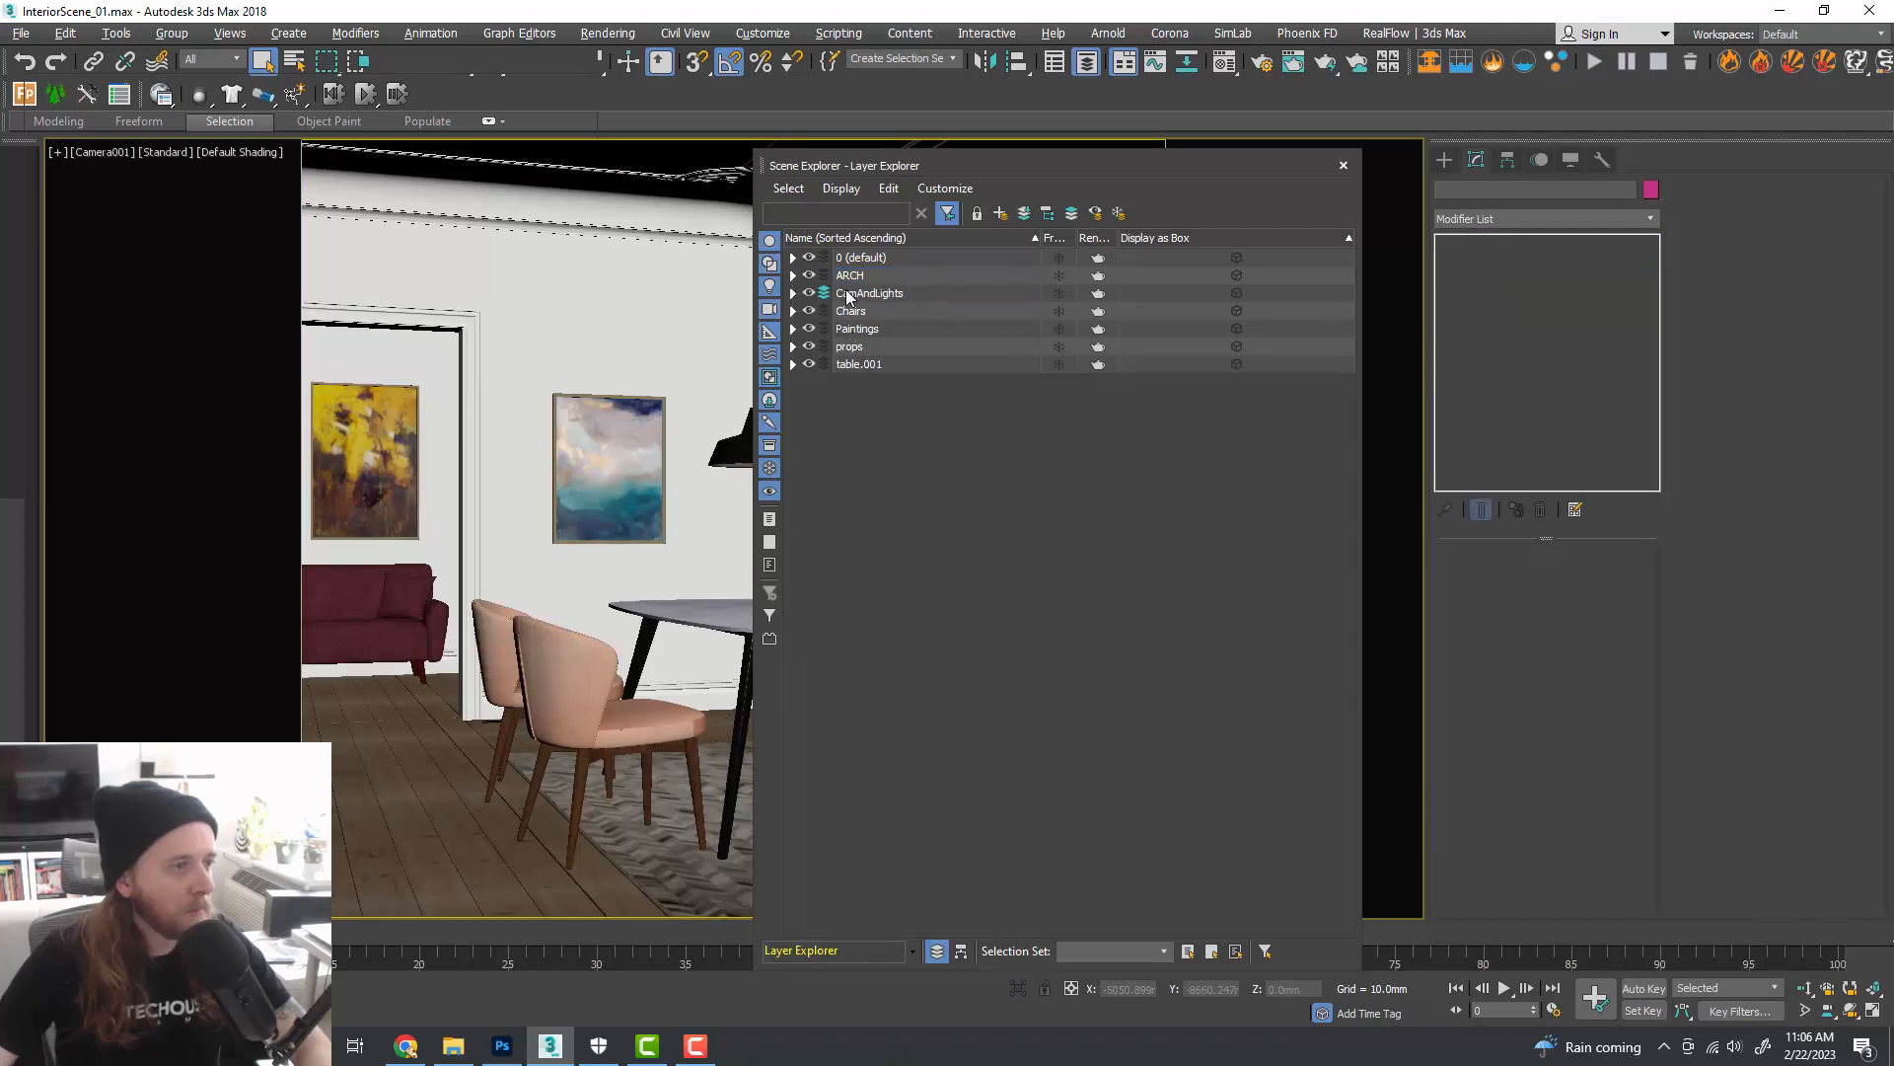
click(794, 294)
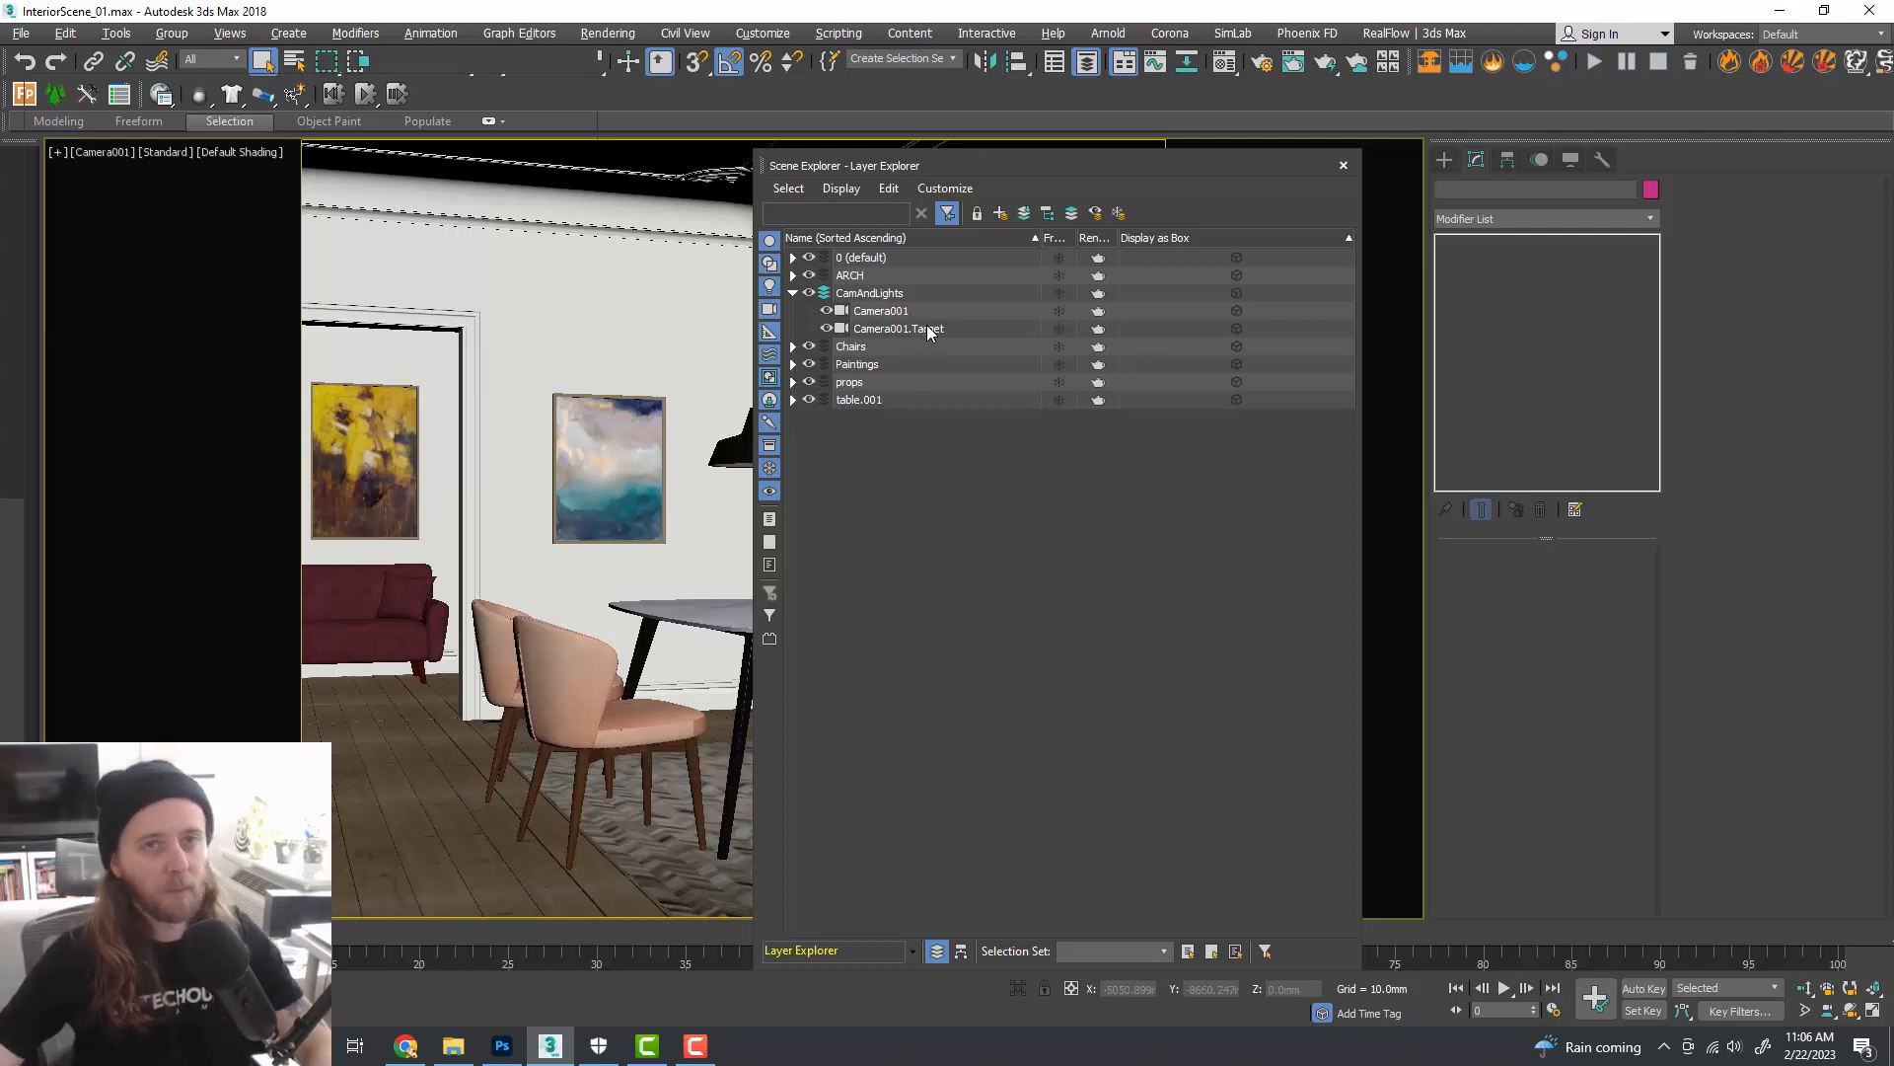
click(1342, 166)
click(1234, 313)
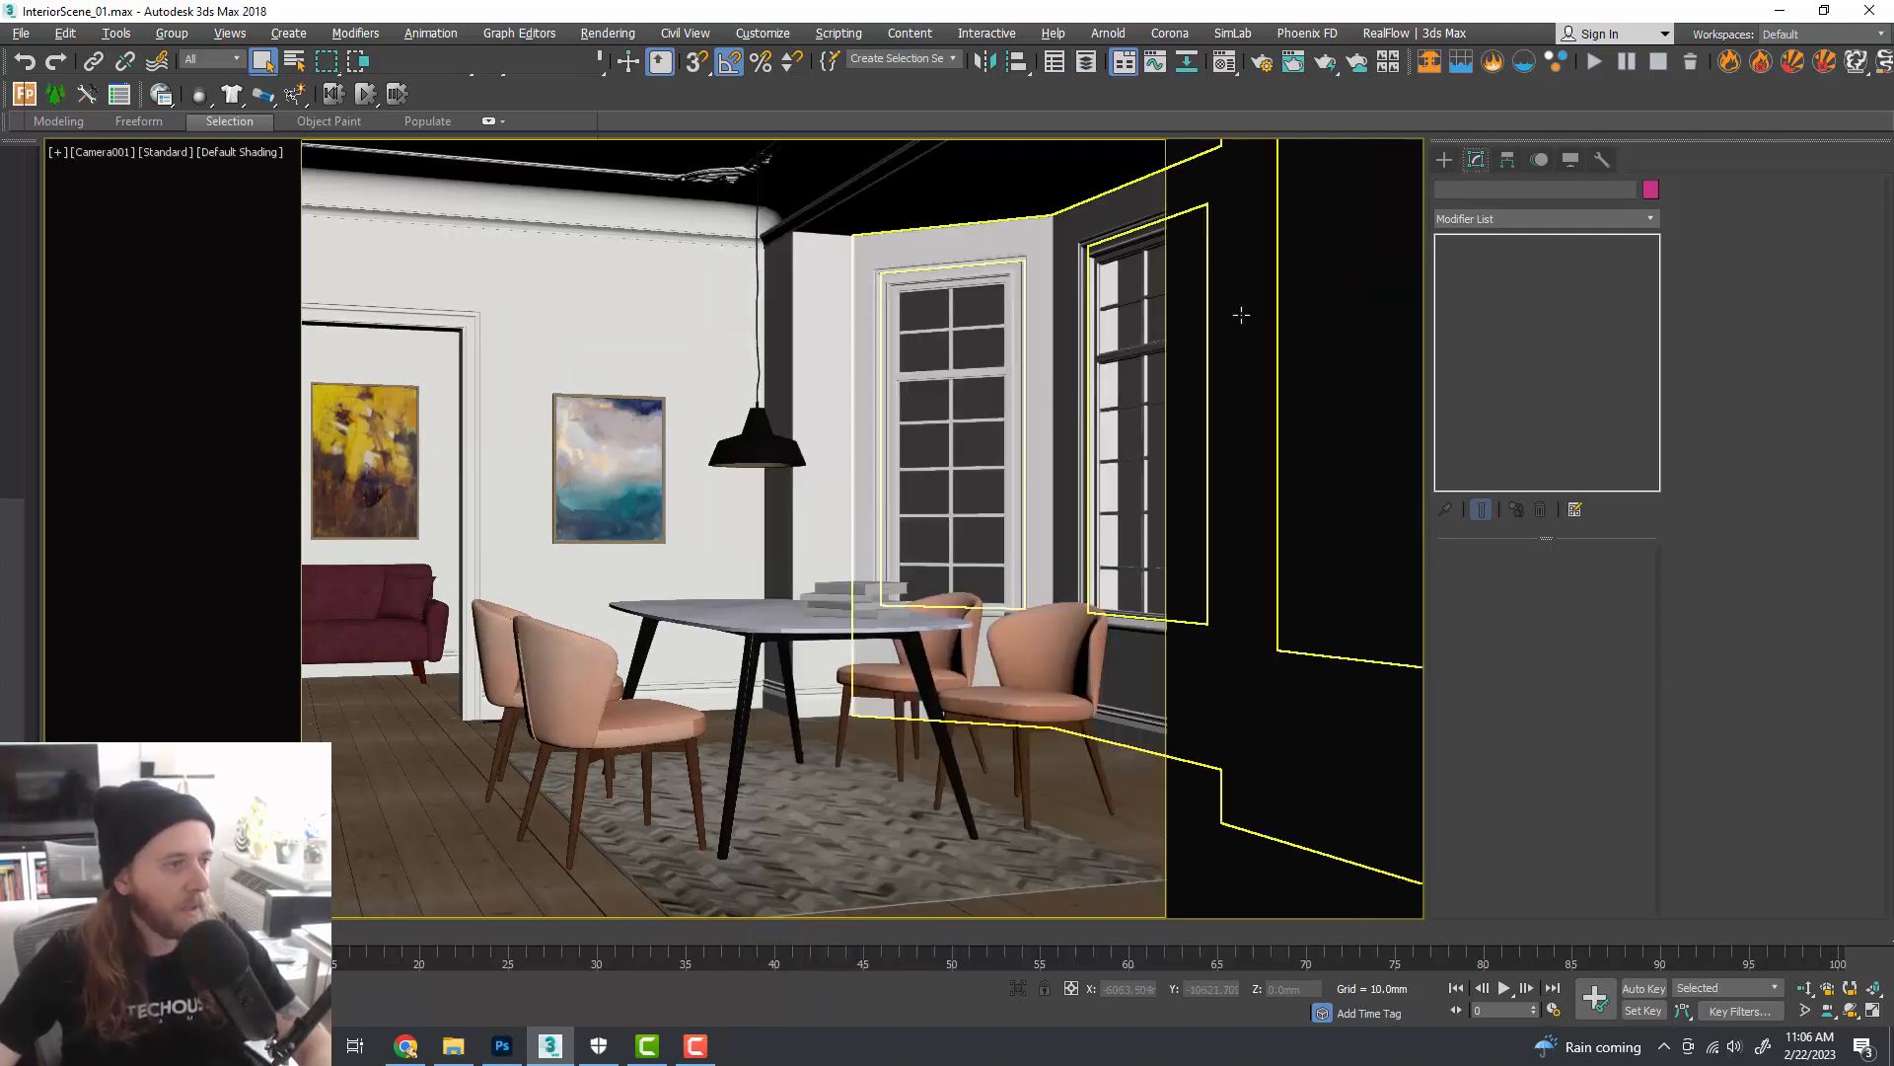
click(942, 222)
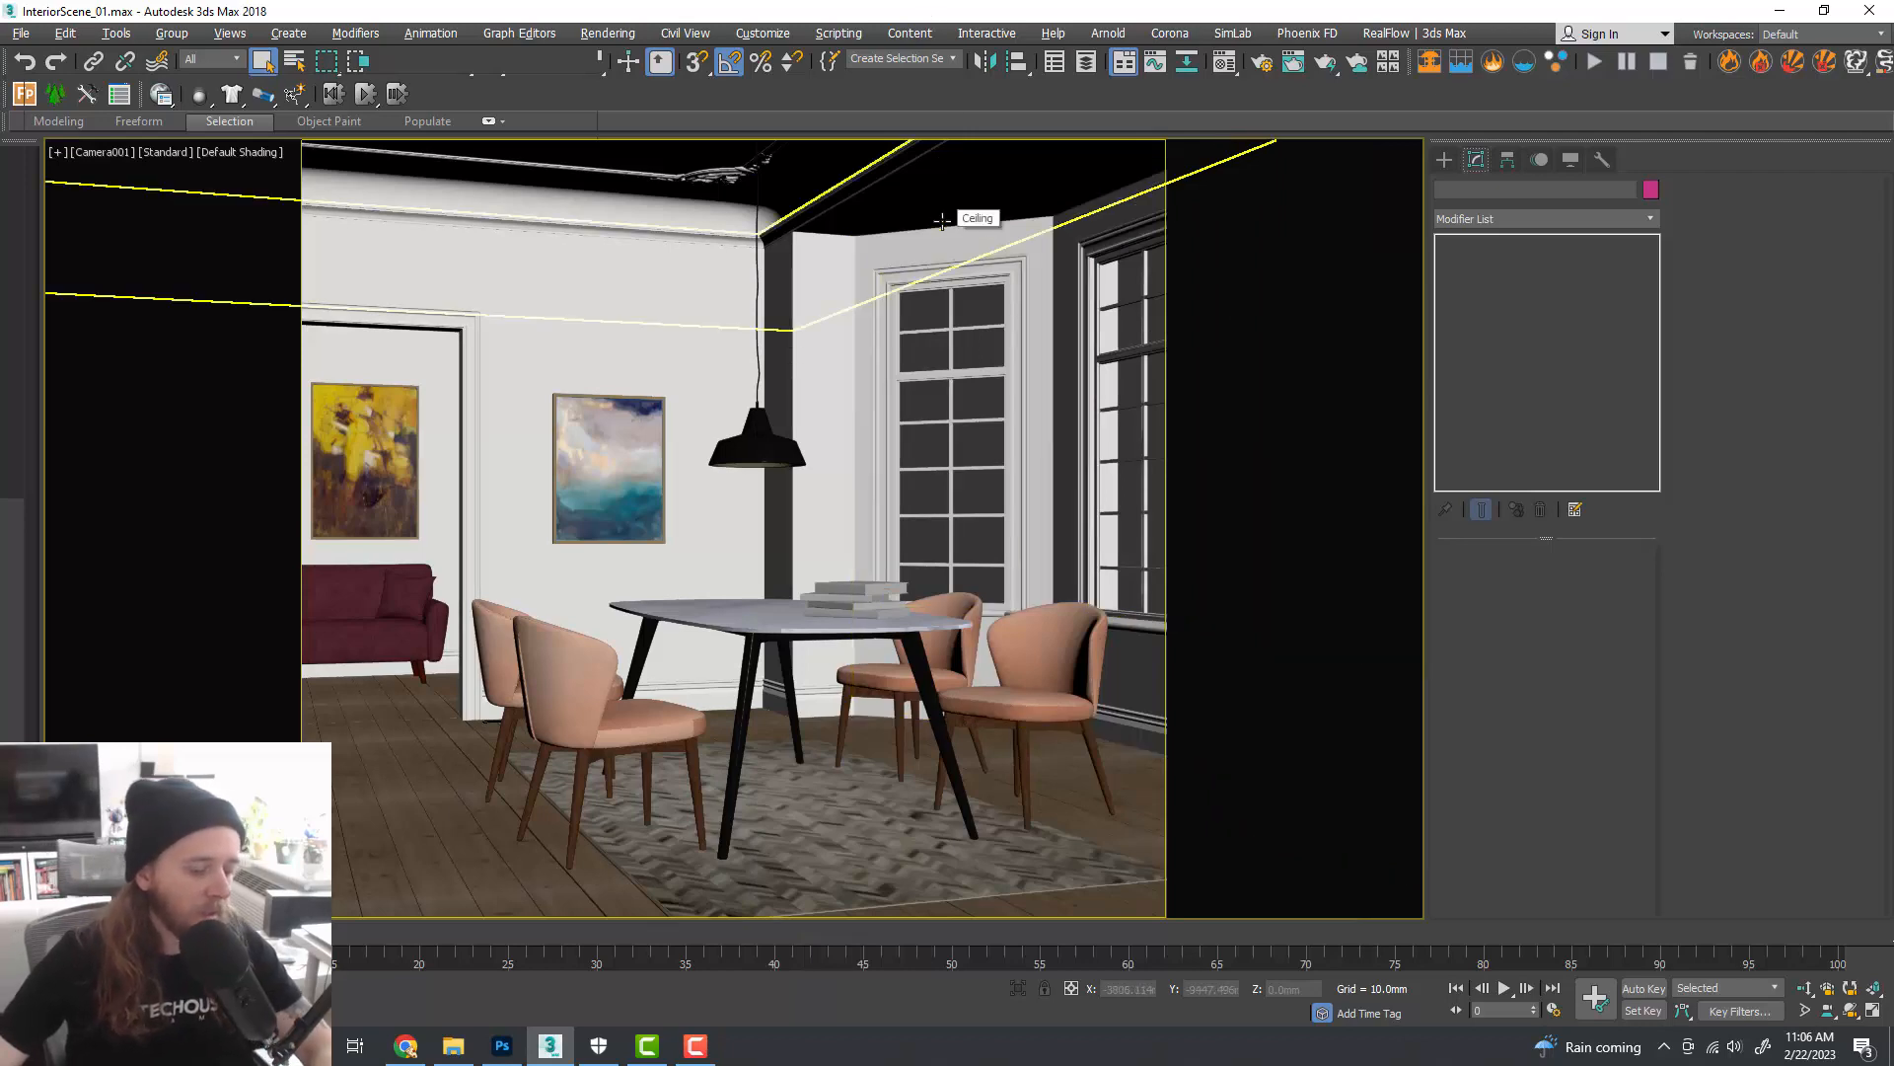
- Inspect the room from outside in perspective and bring up the maximized Left view framed on the bay windows
key(alt+w)
key(alt+w)
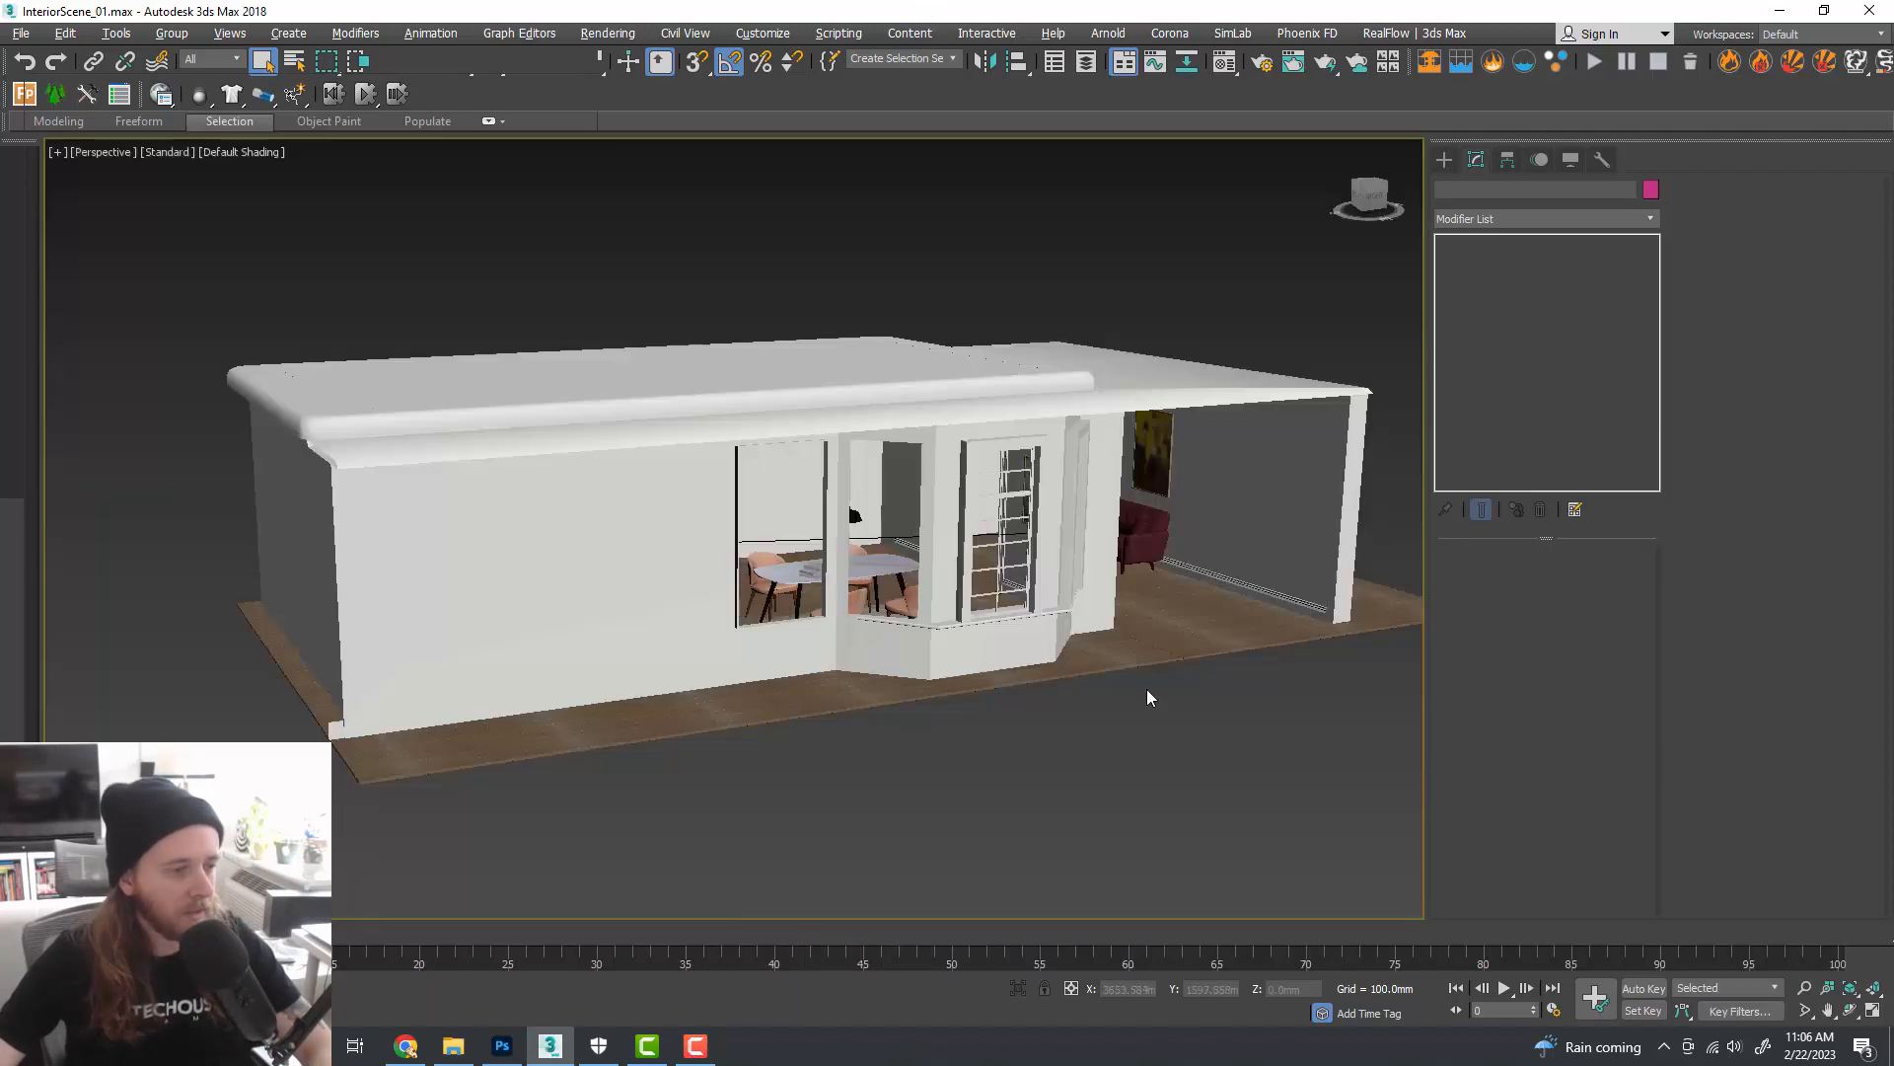
alt+middle_drag(1146, 694, 1063, 659)
key(alt+w)
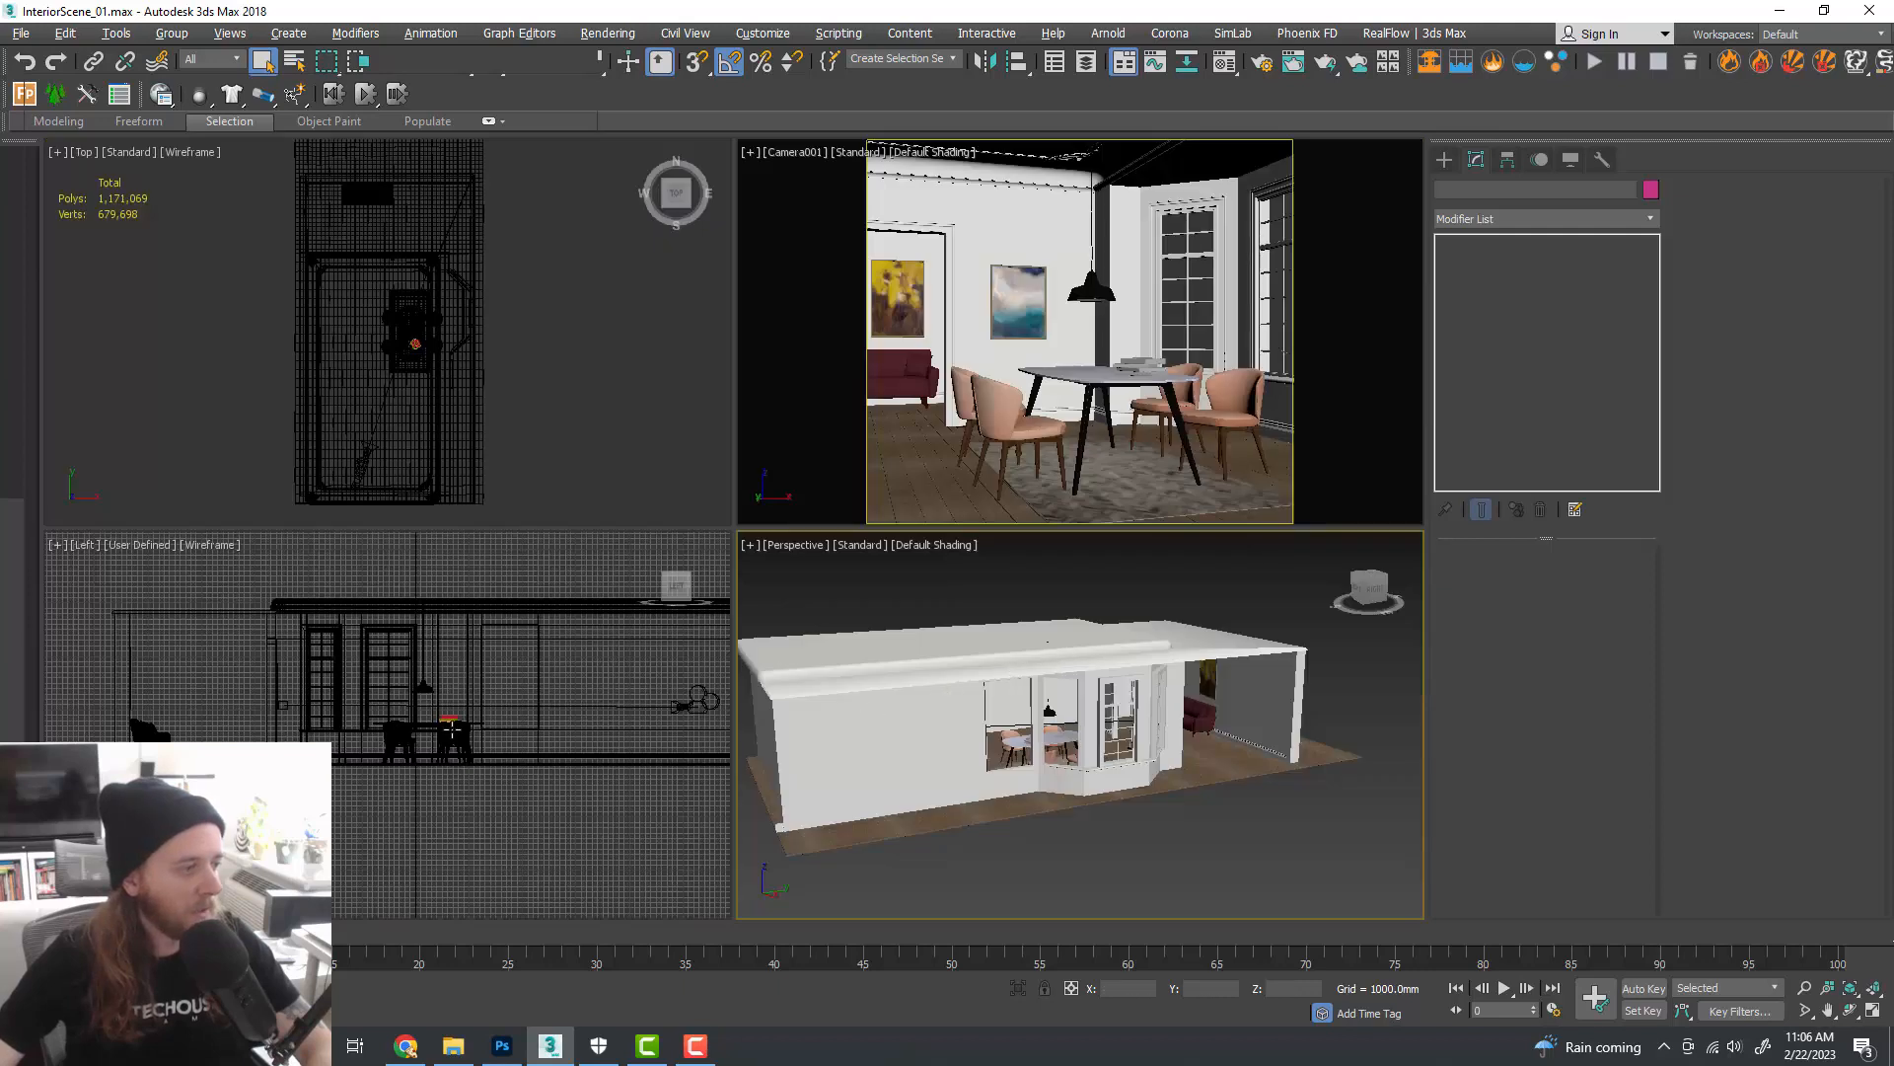
click(560, 756)
click(559, 756)
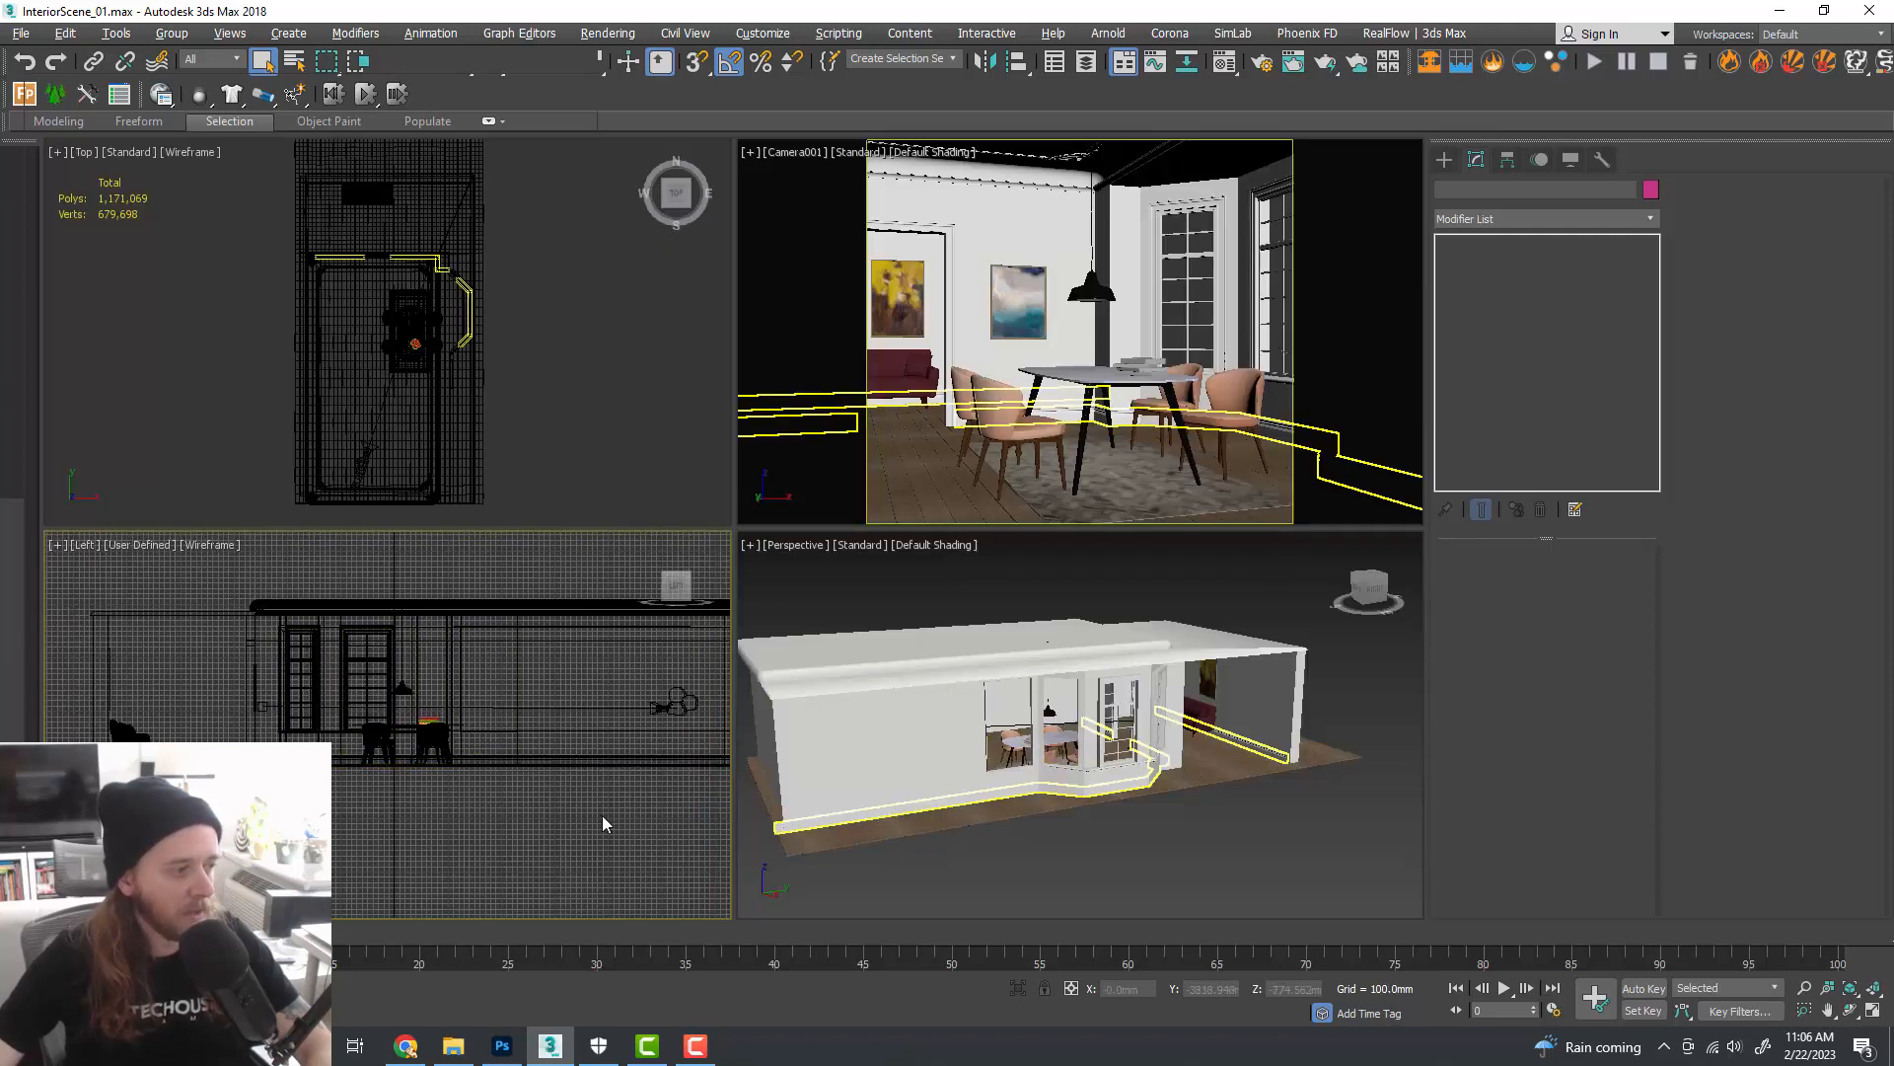
key(alt+w)
middle_drag(800, 682, 885, 758)
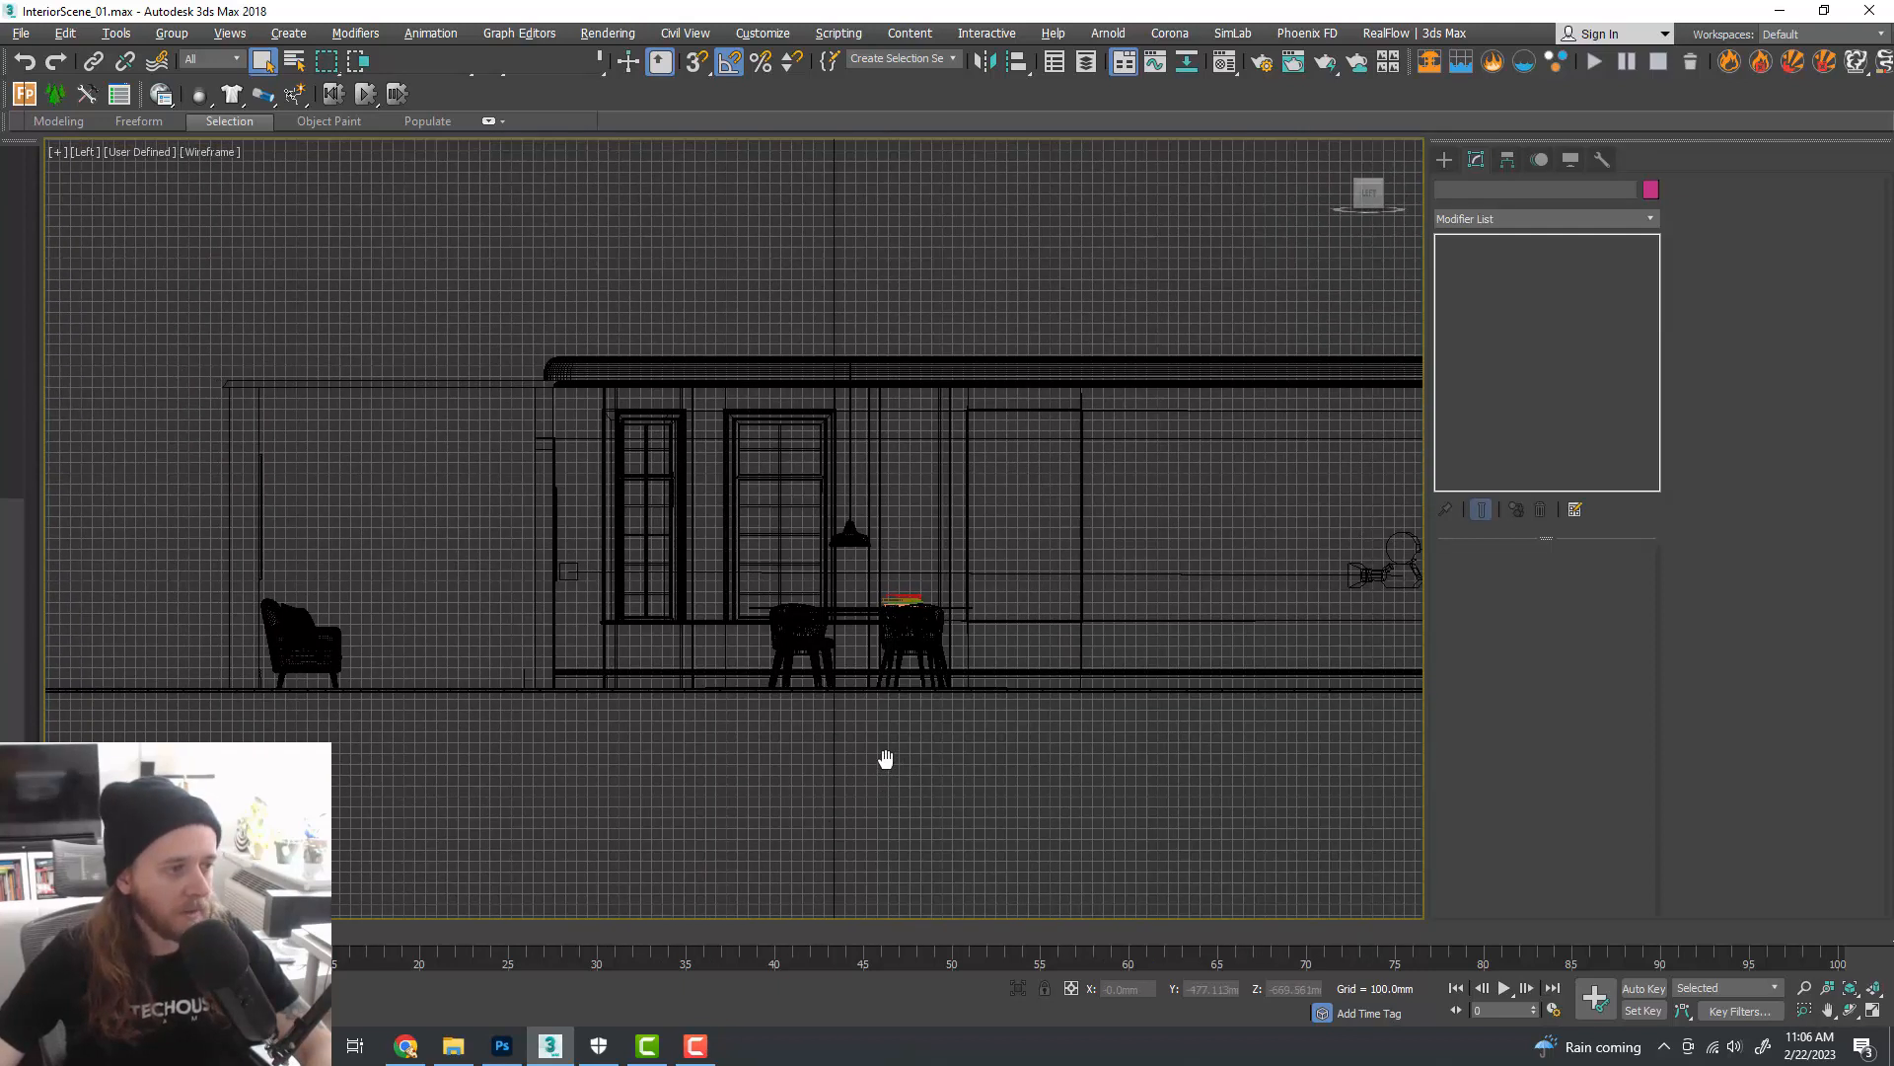
click(1176, 592)
- Draw a VRayLight of type Plane, about 1083 by 2023 mm, over the wider bay window in the Left view
click(1444, 160)
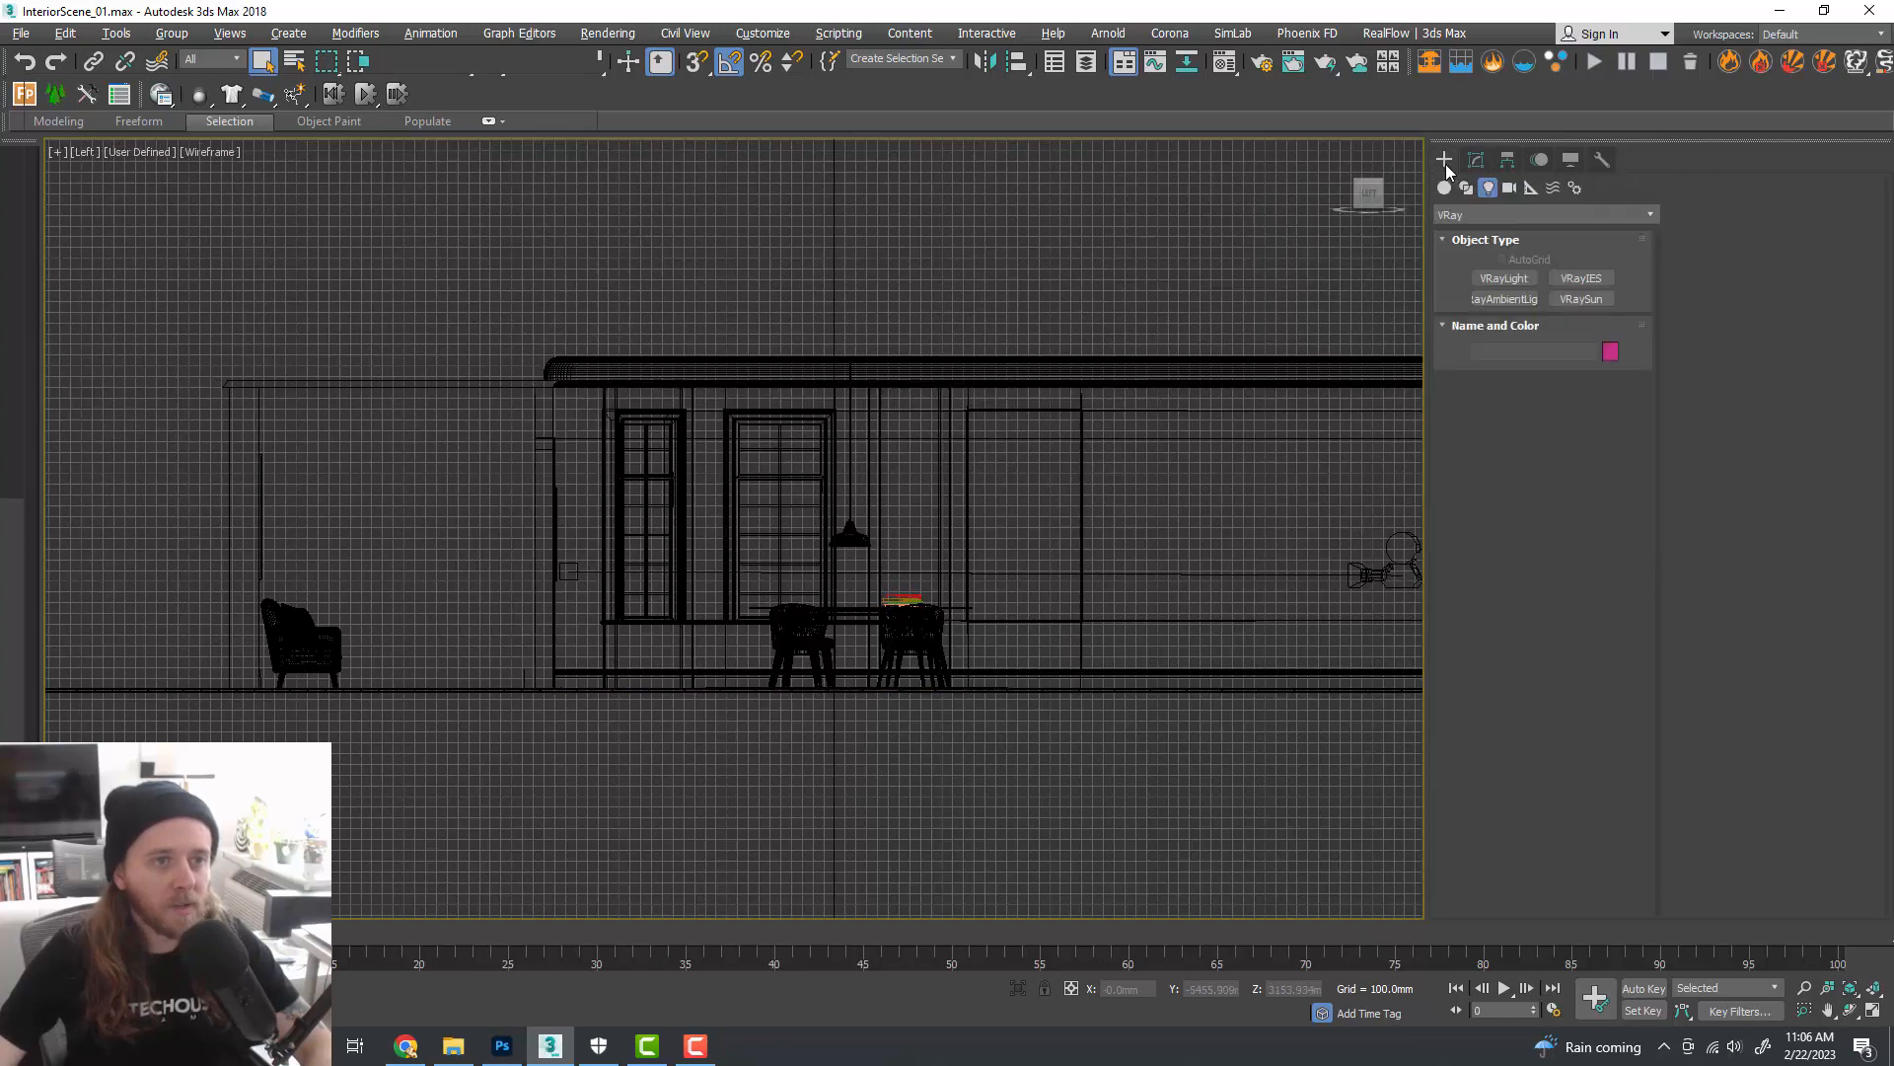
click(1492, 214)
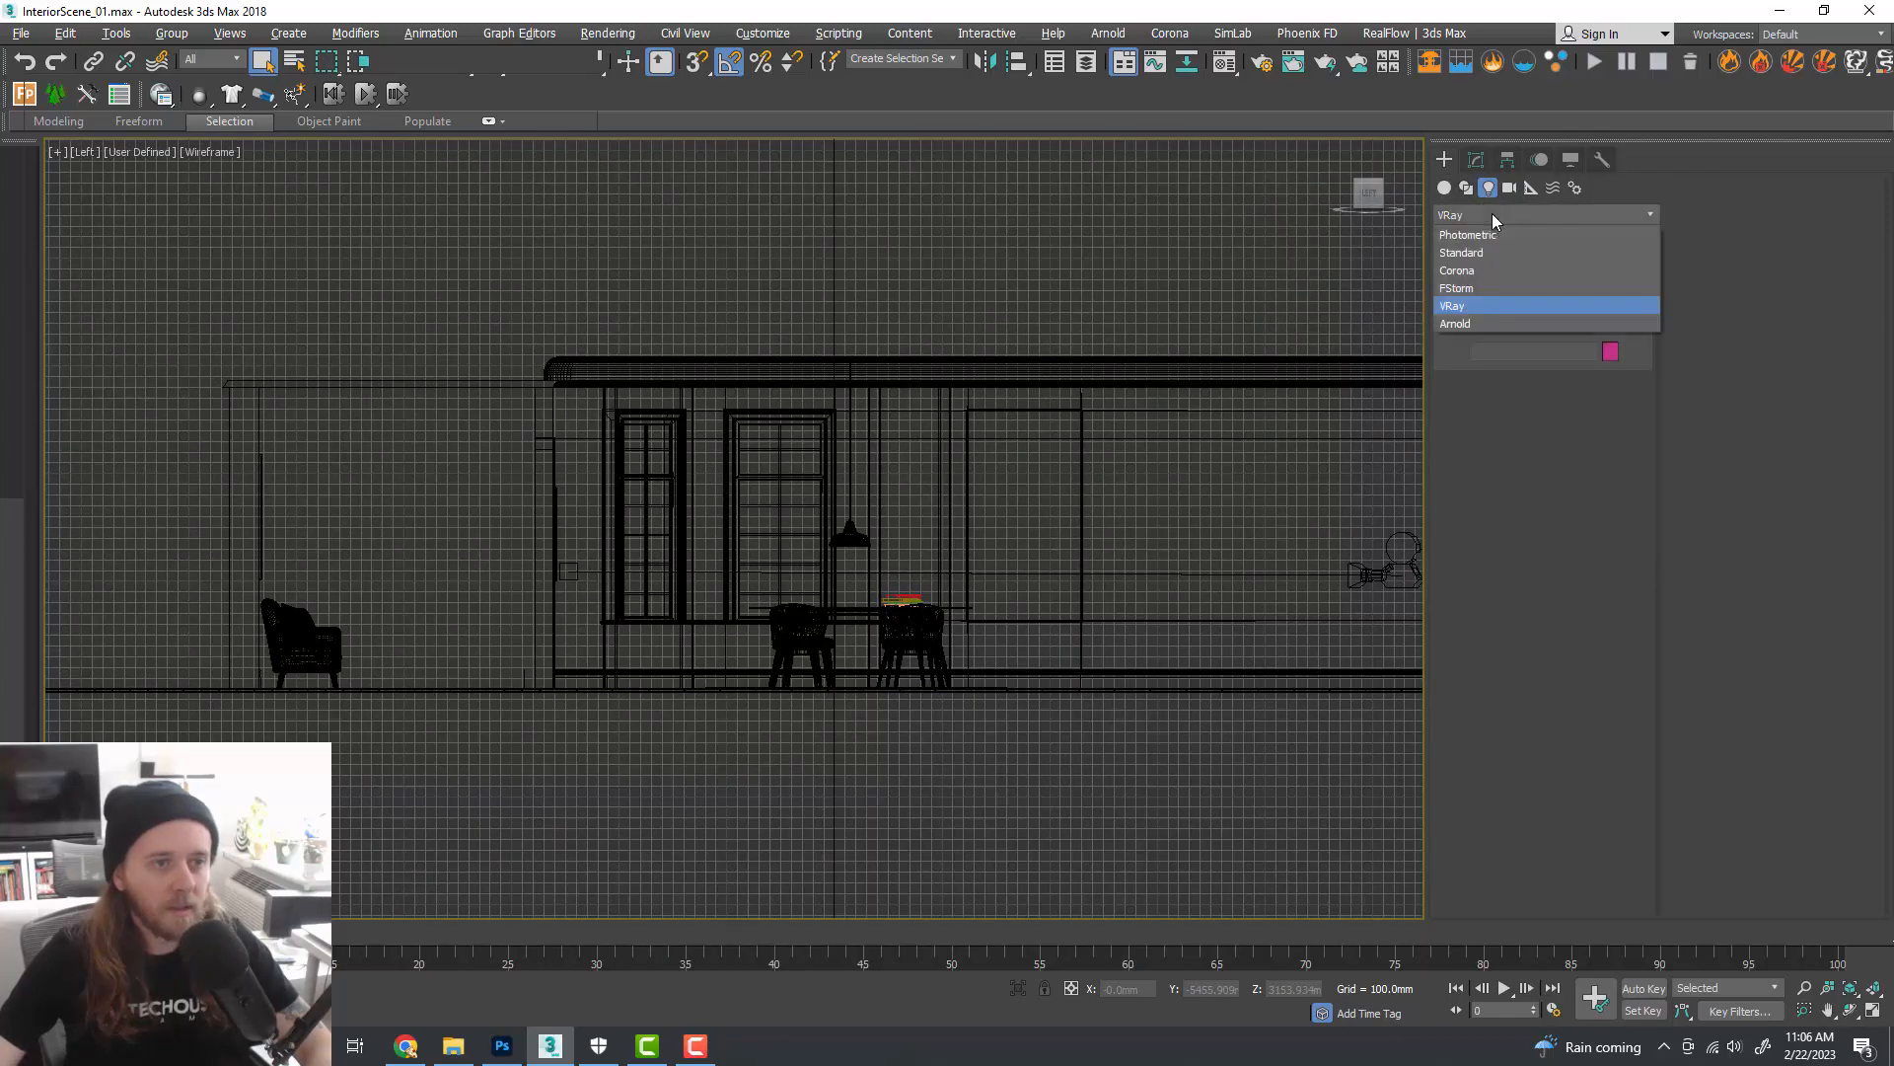
click(1488, 308)
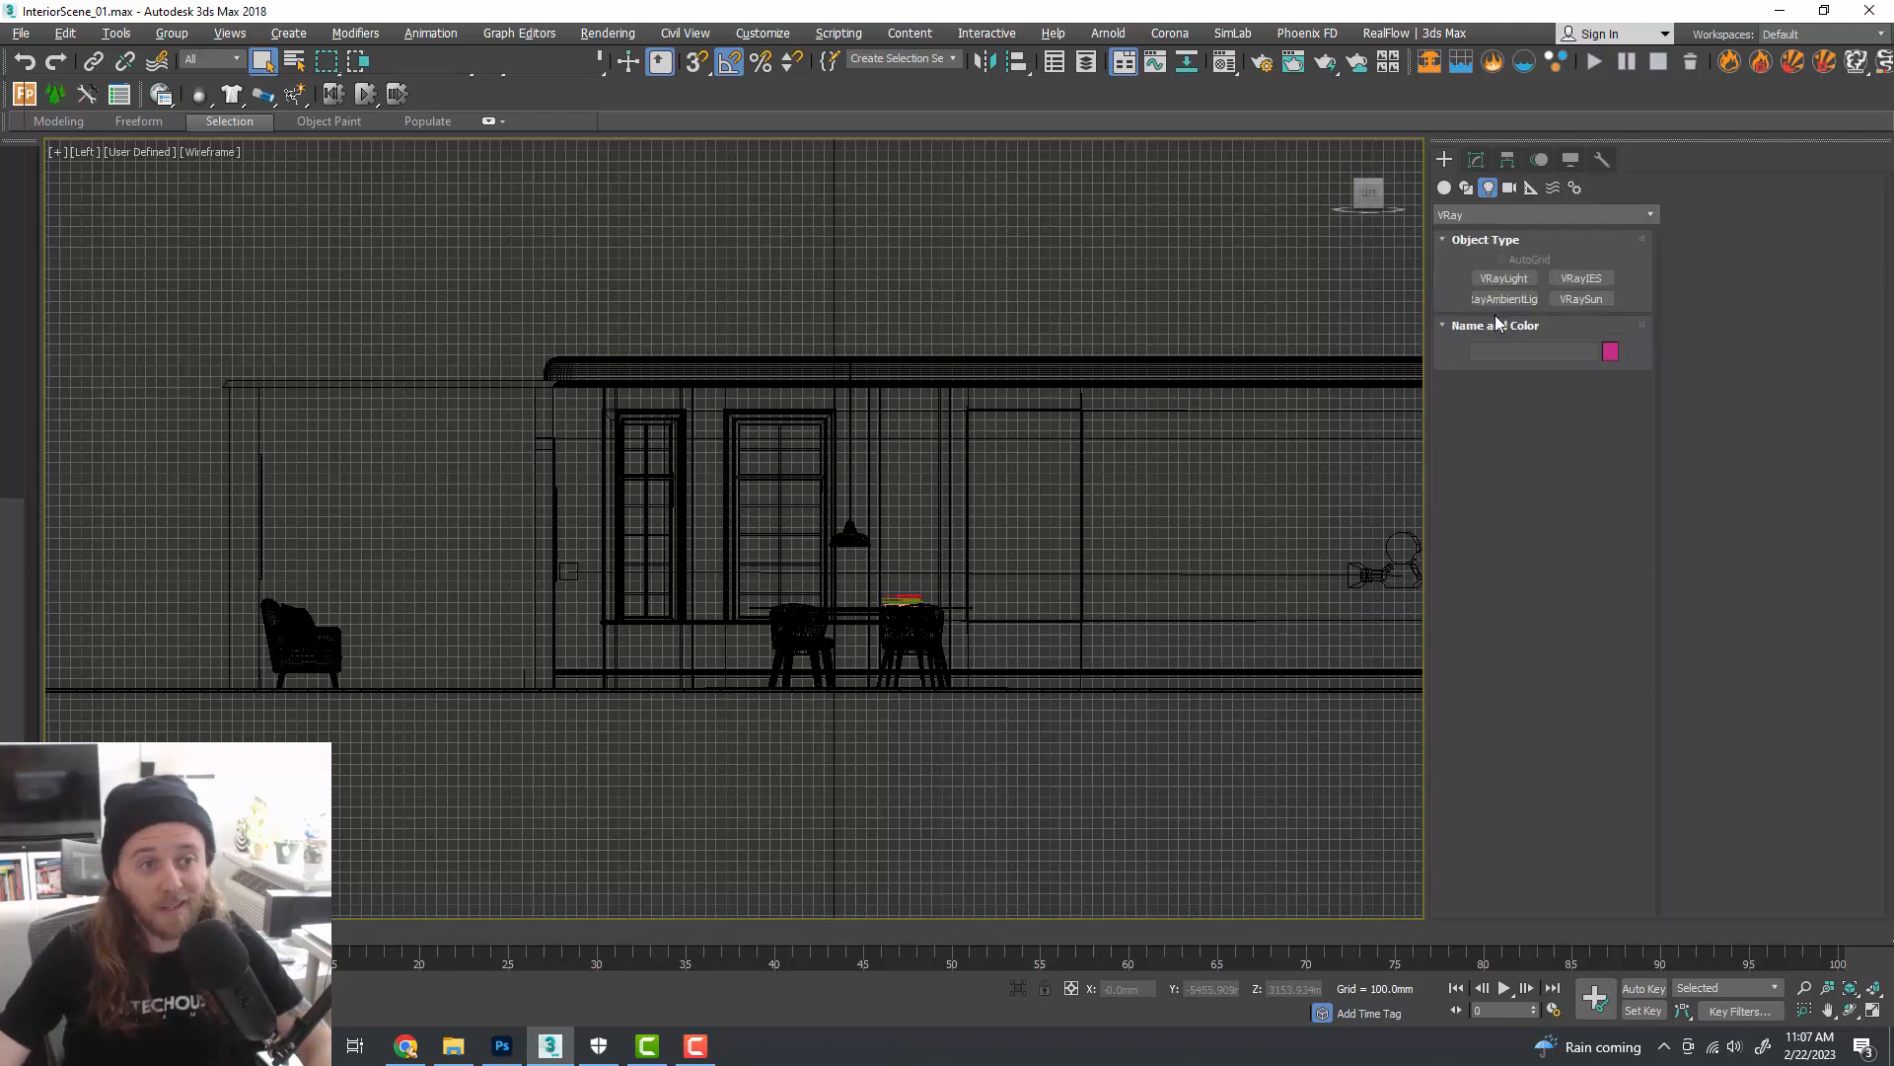
click(1524, 217)
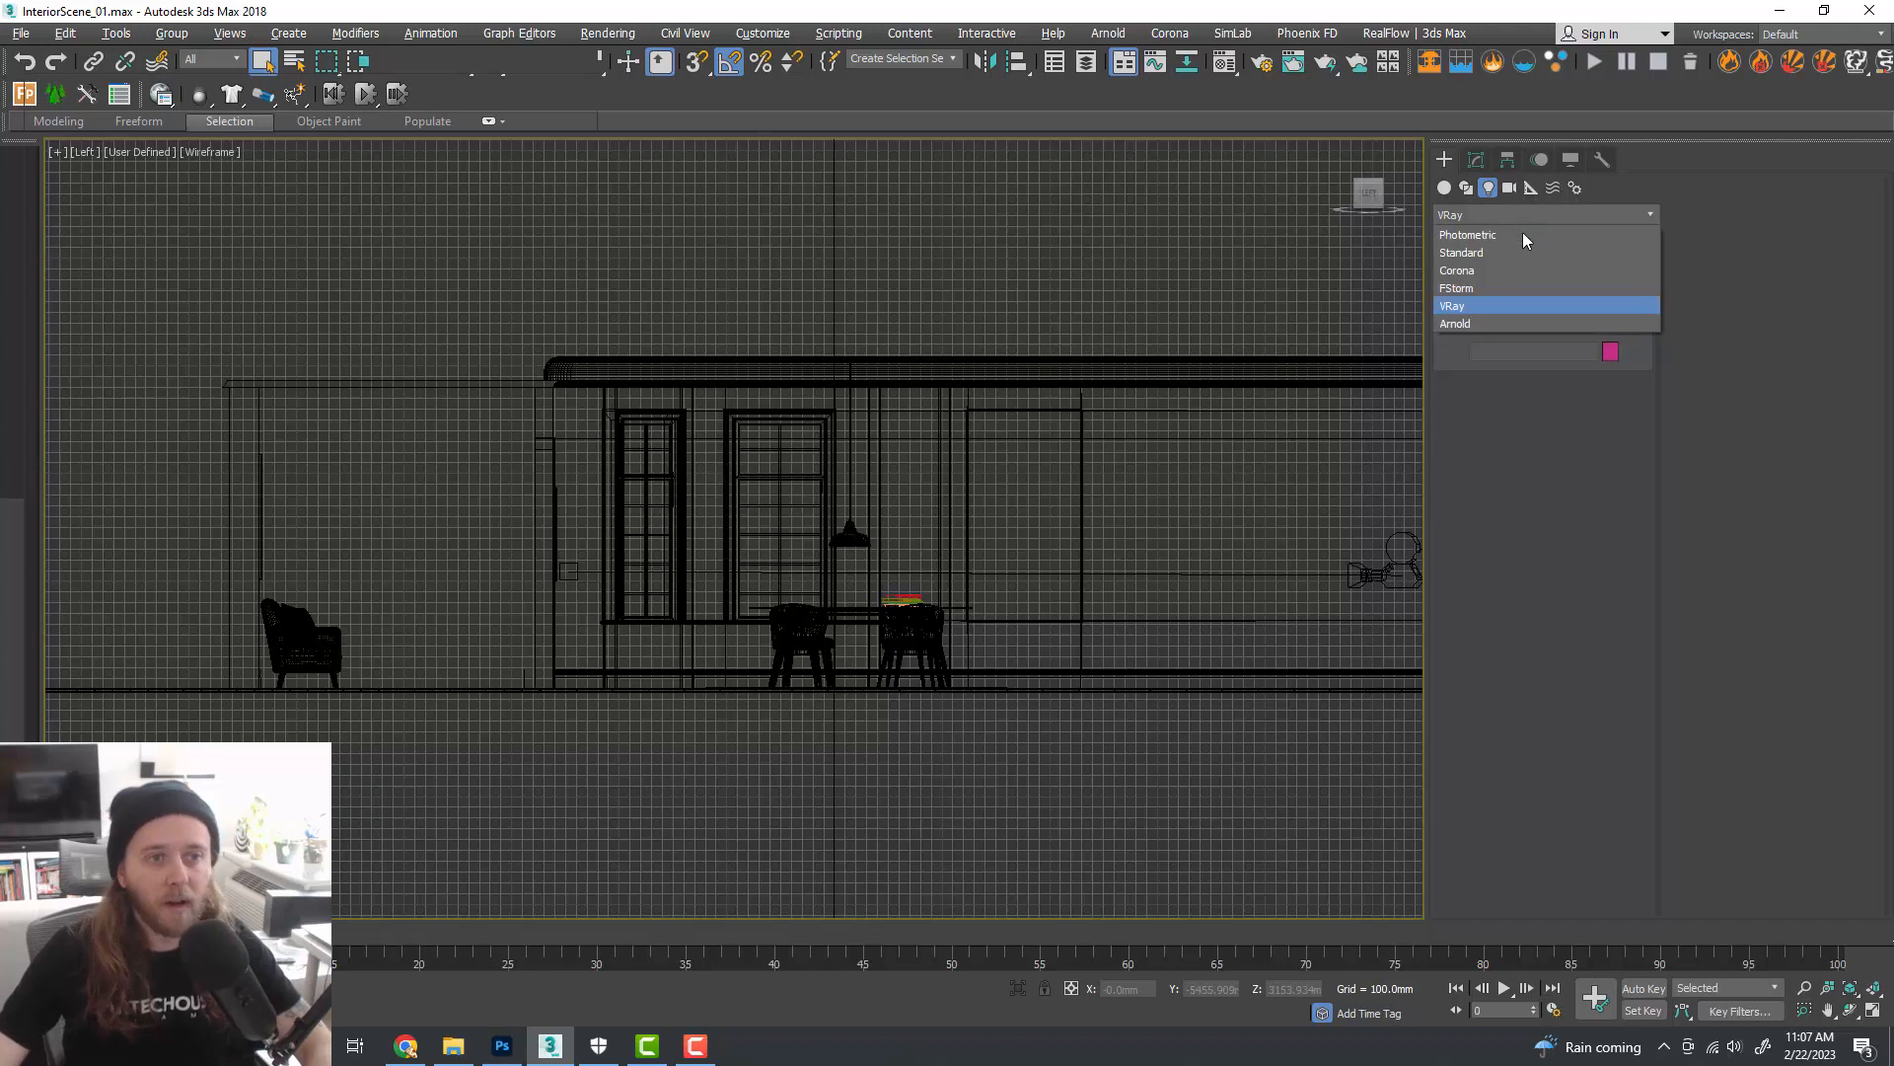
click(1524, 308)
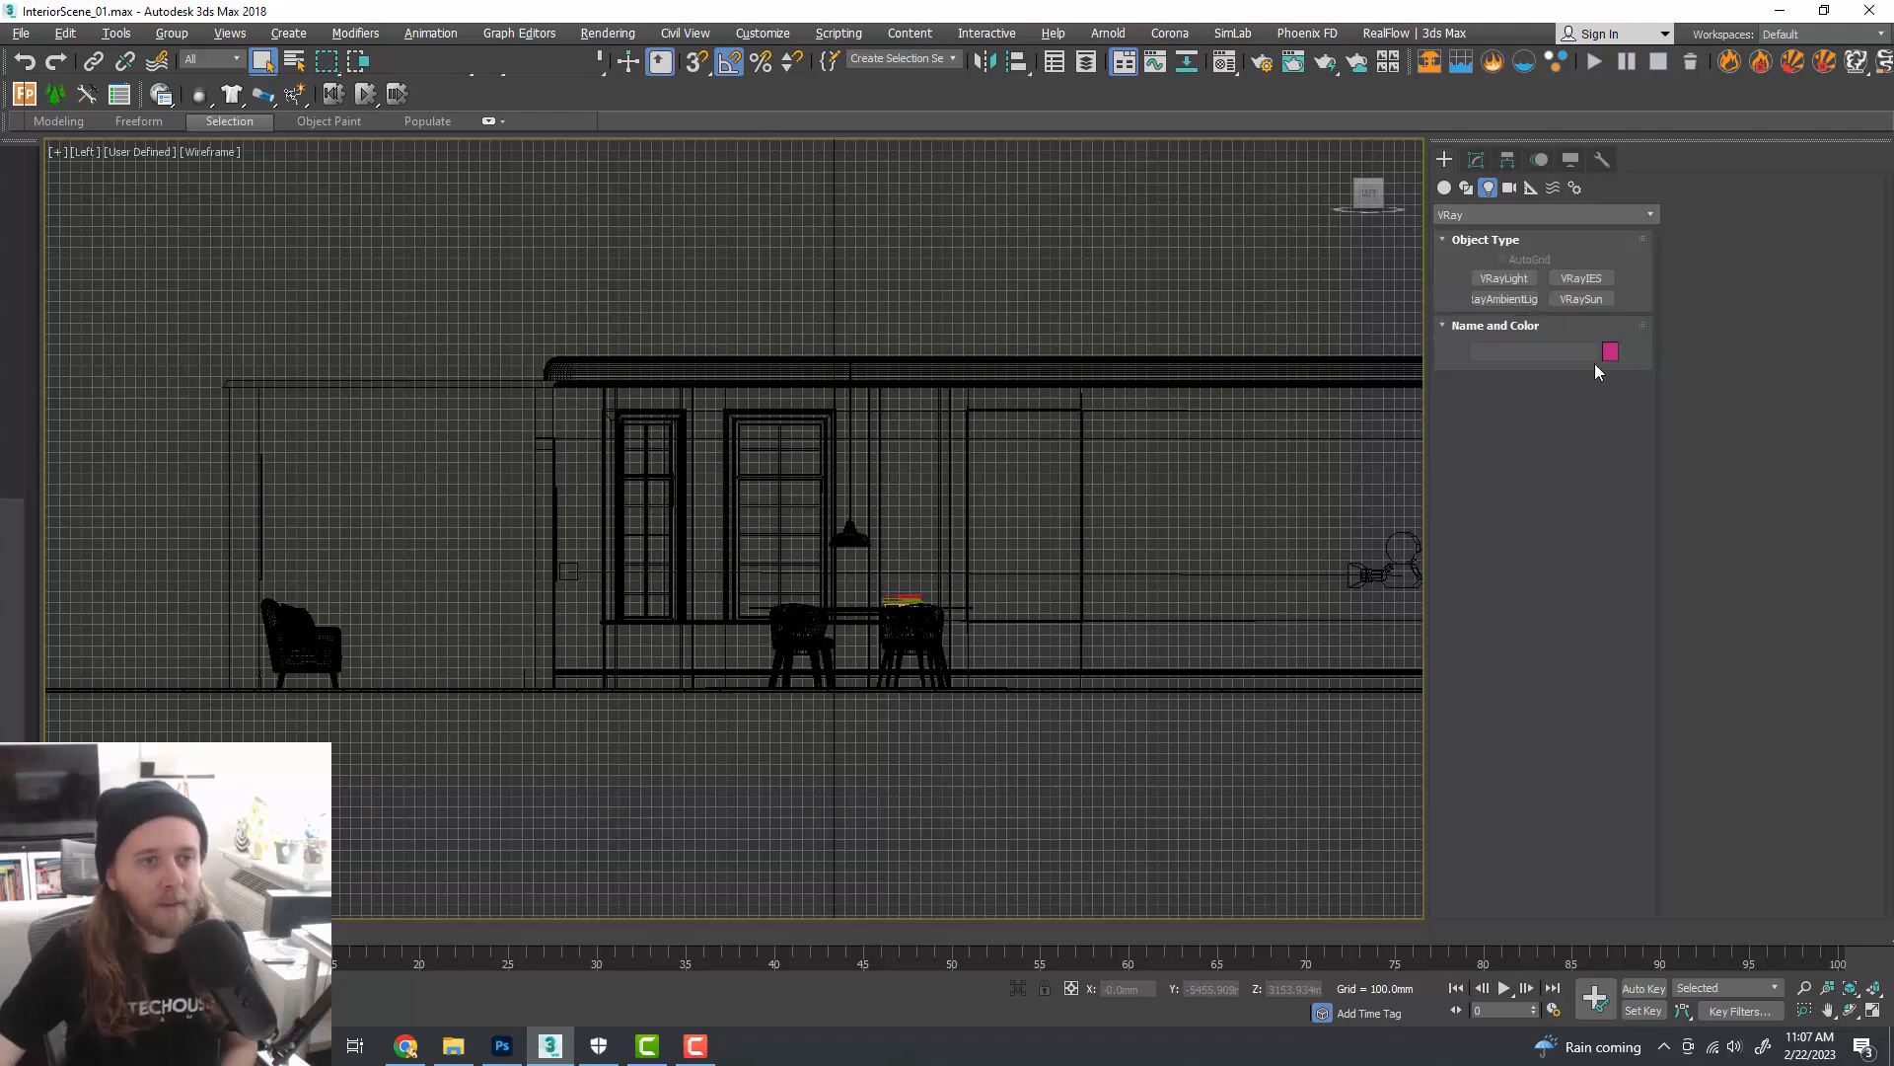
click(1504, 278)
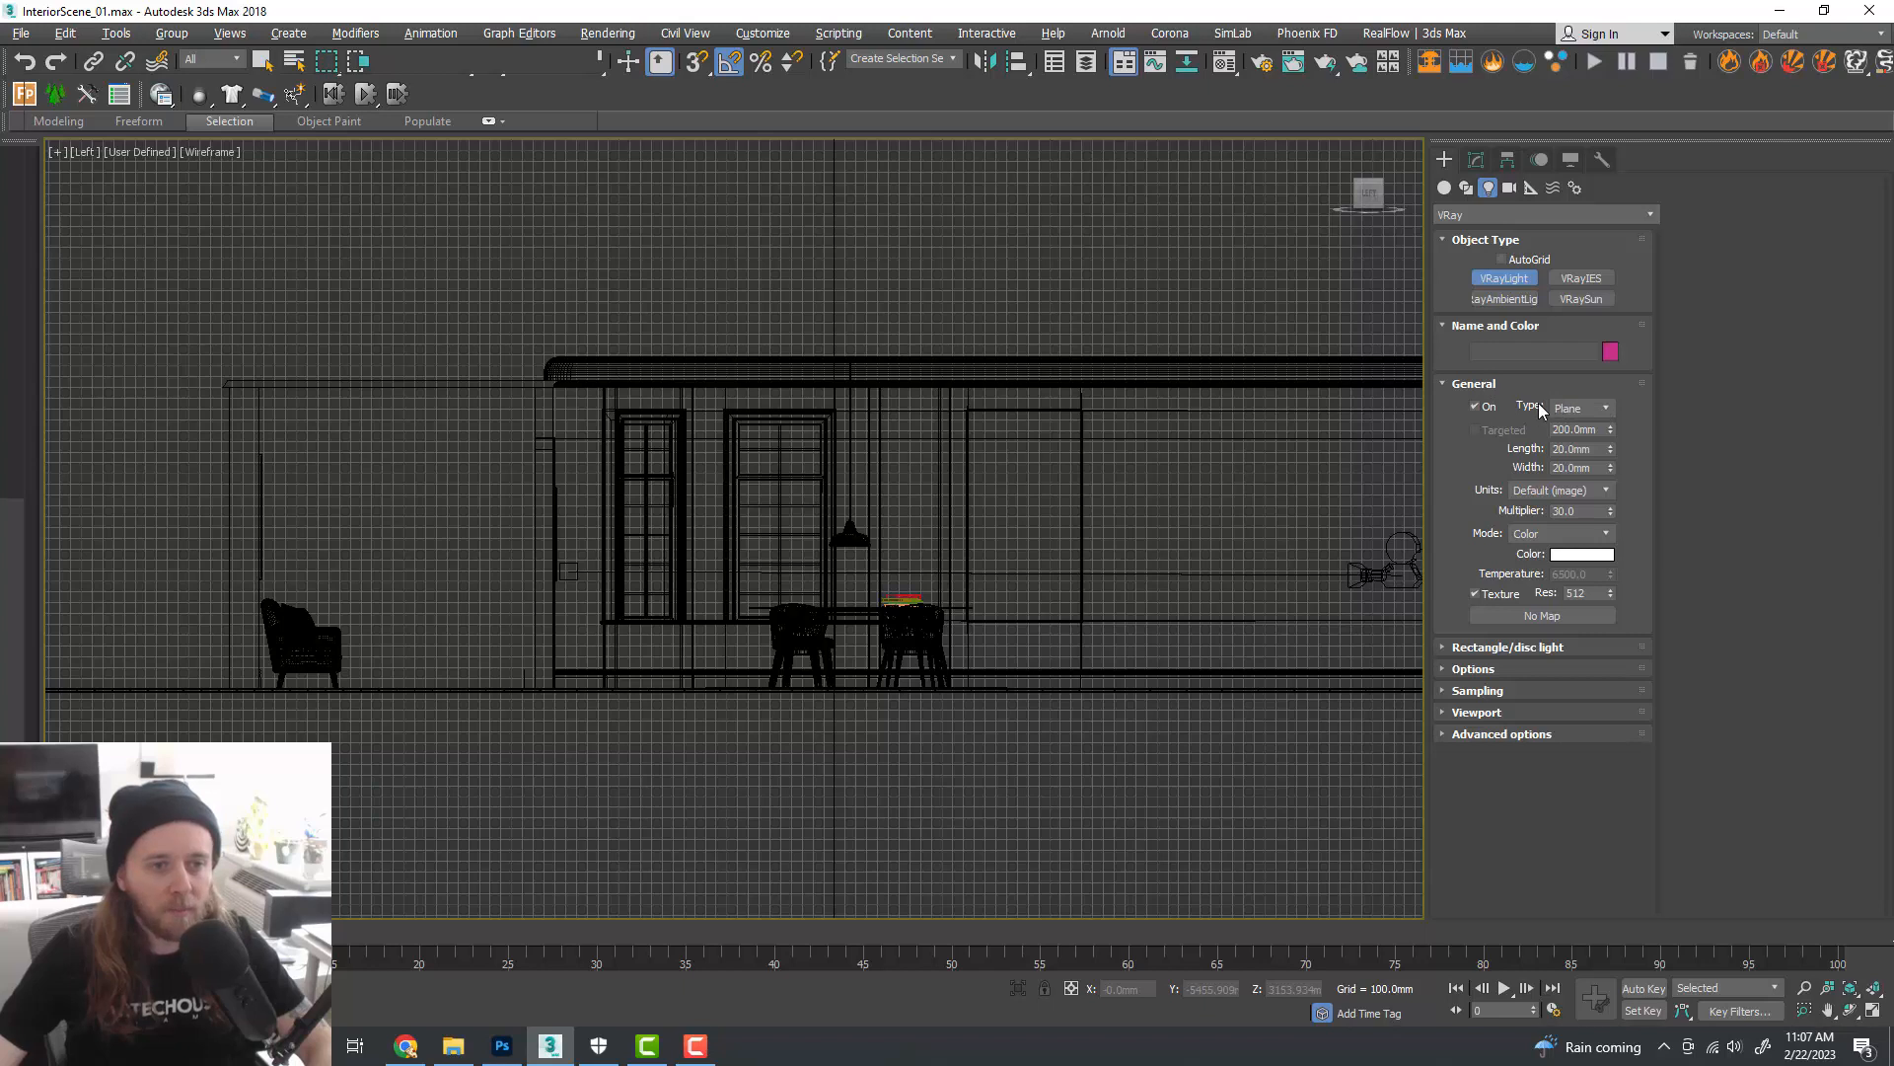
scroll(758, 542, up, 2)
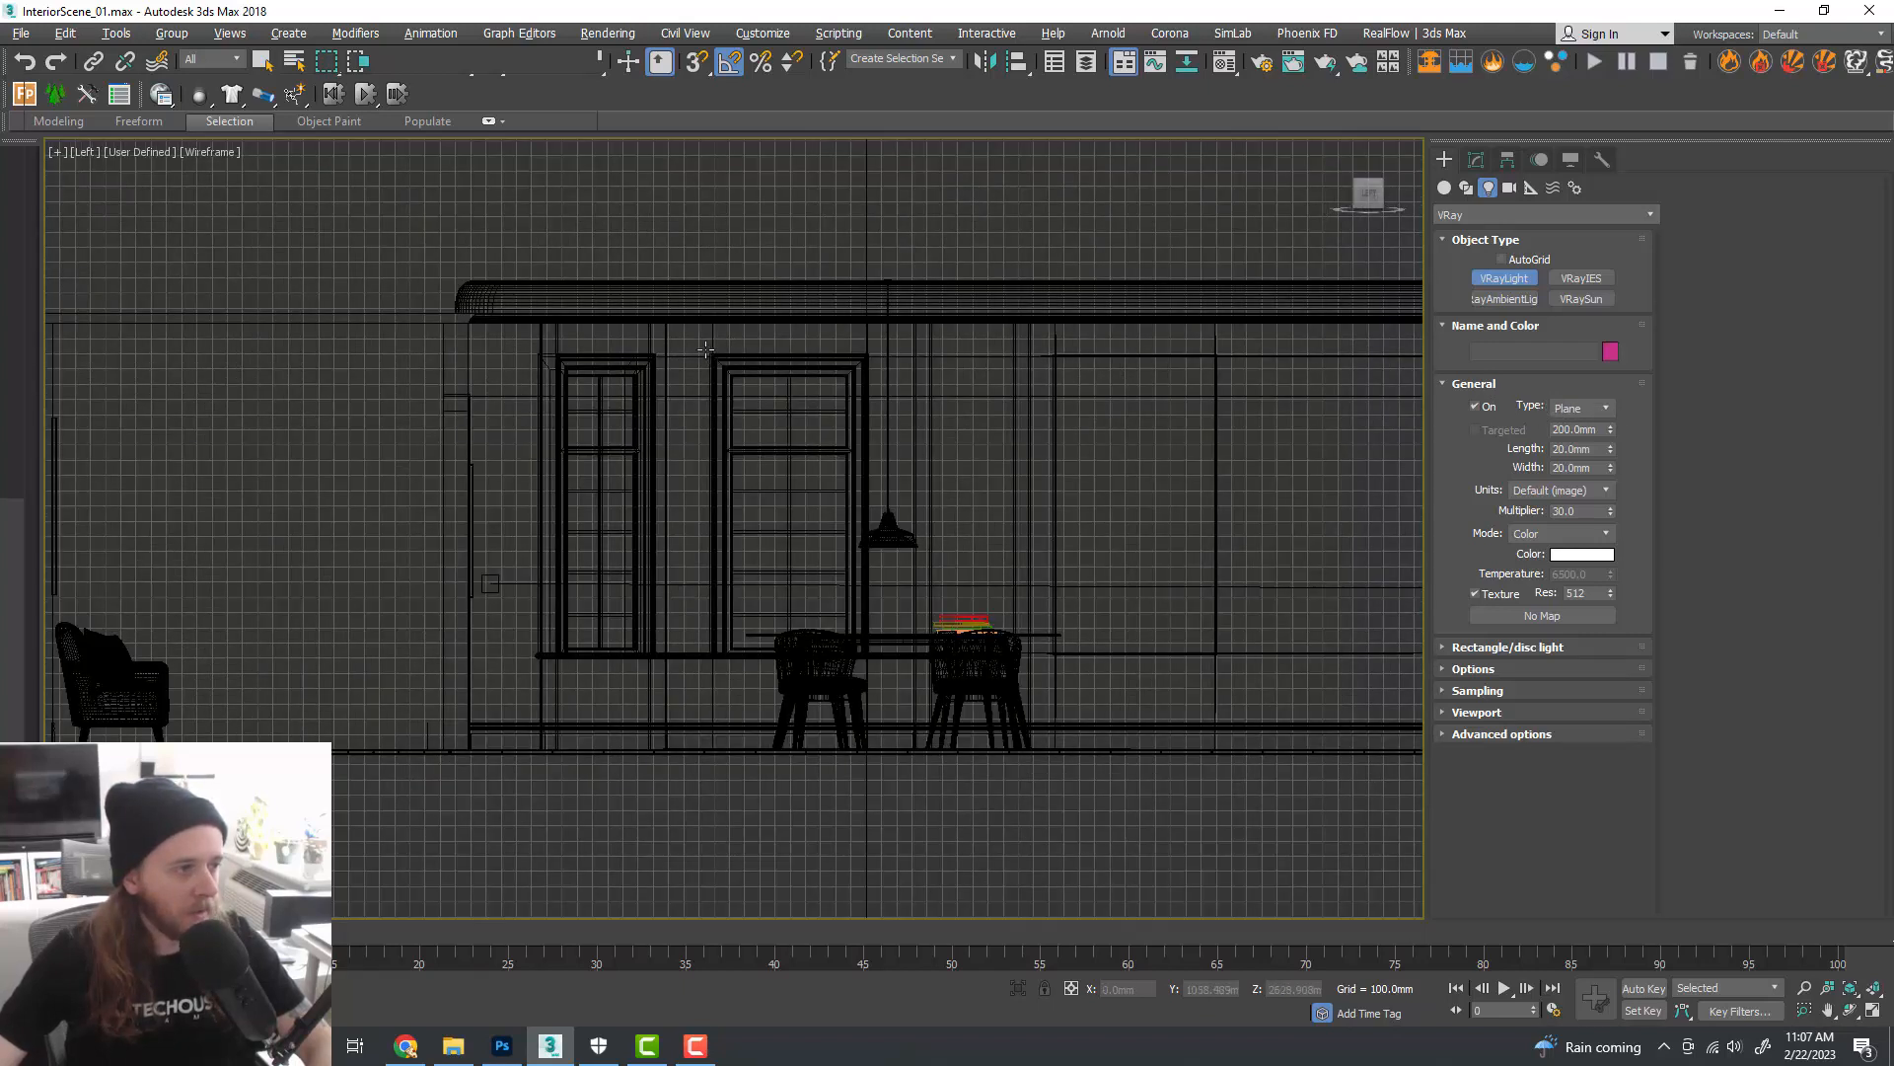
drag(706, 349, 872, 657)
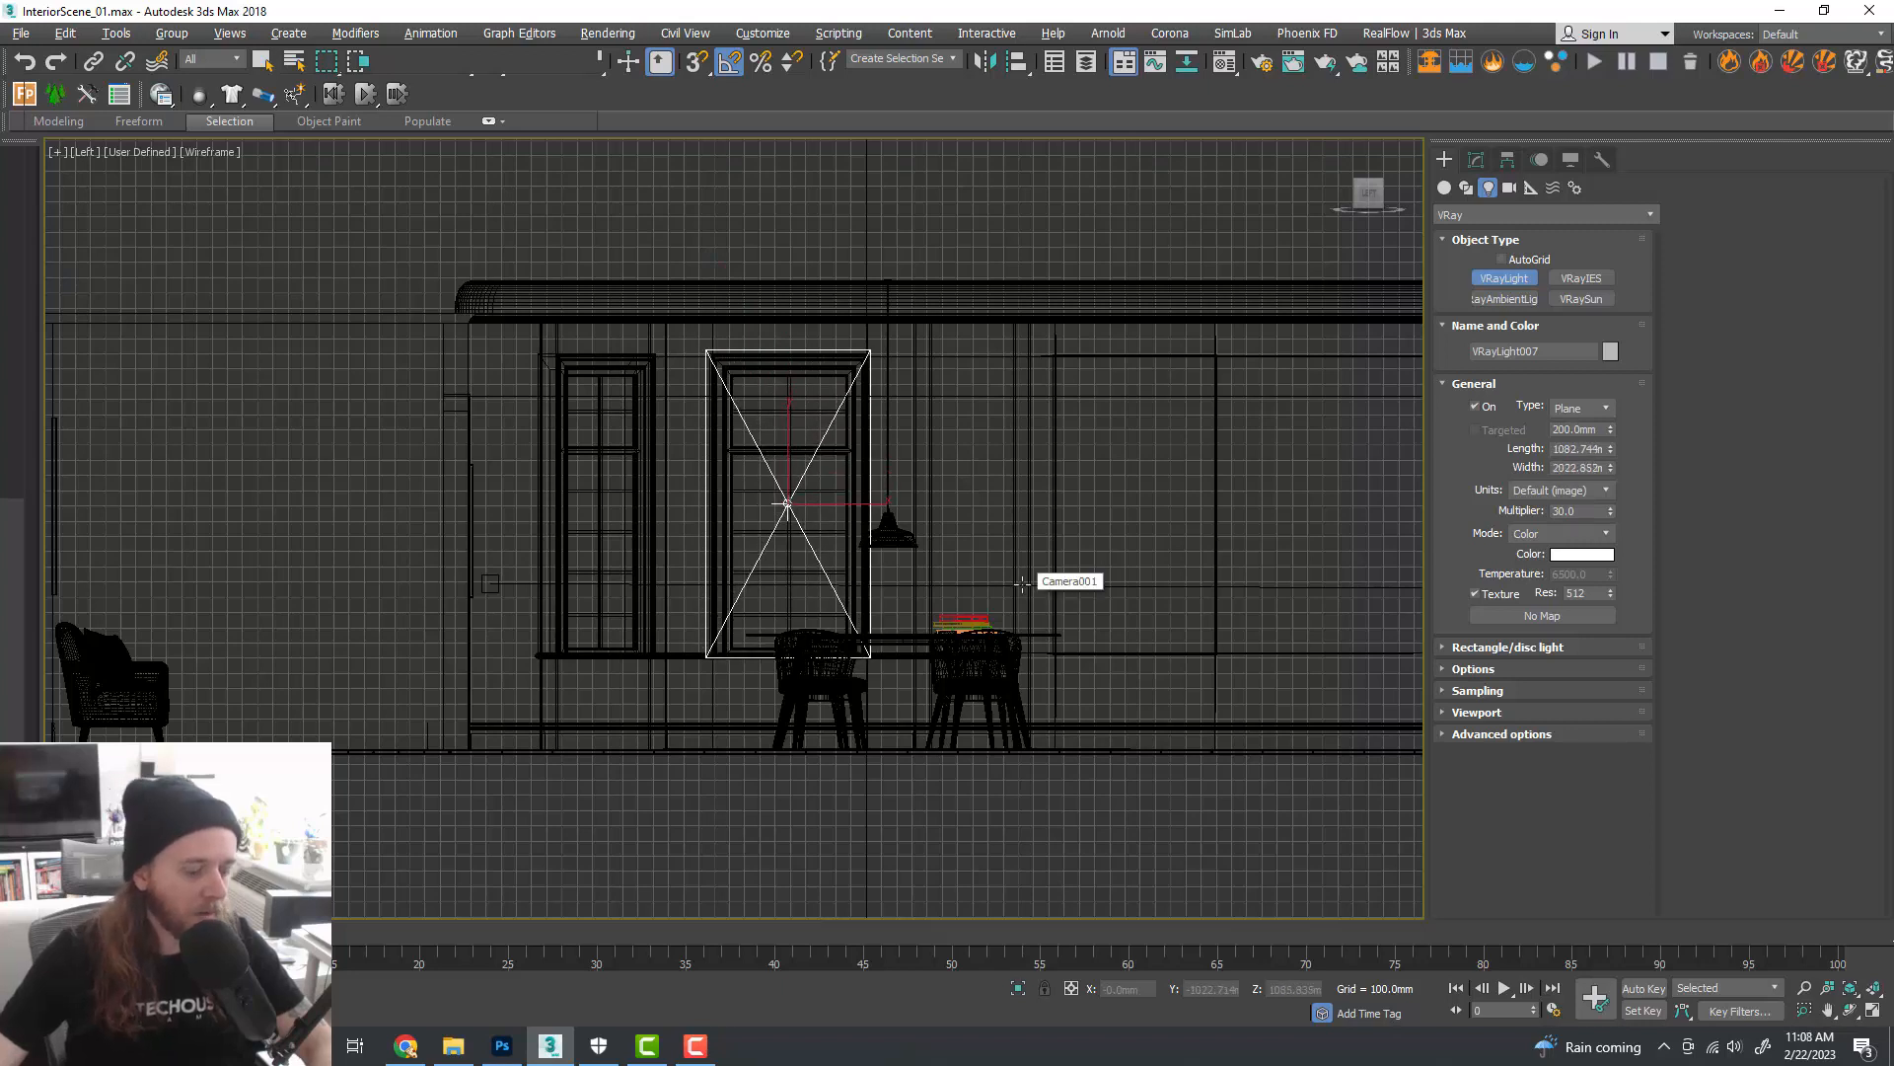
- Move the plane light along X to about 2552 mm, just outside the middle bay window
key(alt+w)
key(alt+w)
key(w)
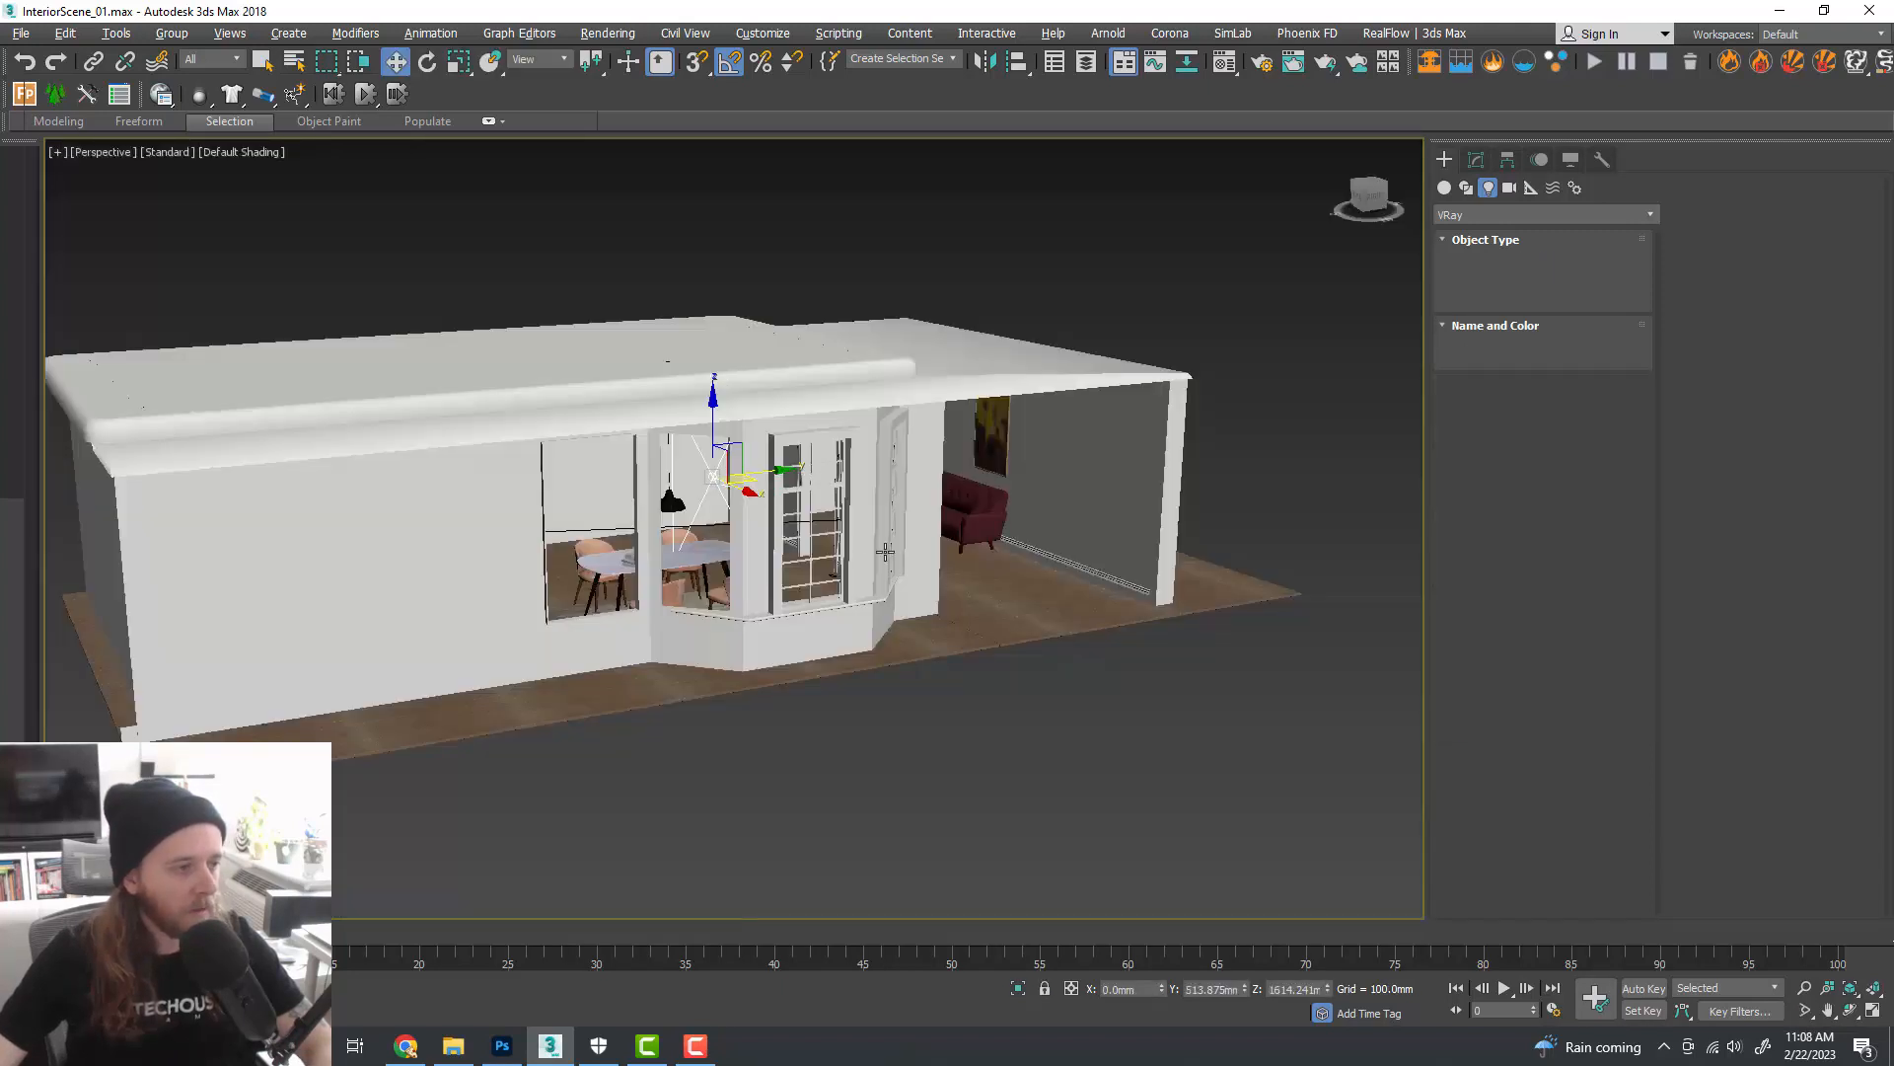
alt+middle_drag(884, 553, 876, 617)
drag(754, 502, 855, 520)
scroll(855, 521, up, 5)
scroll(855, 521, up, 4)
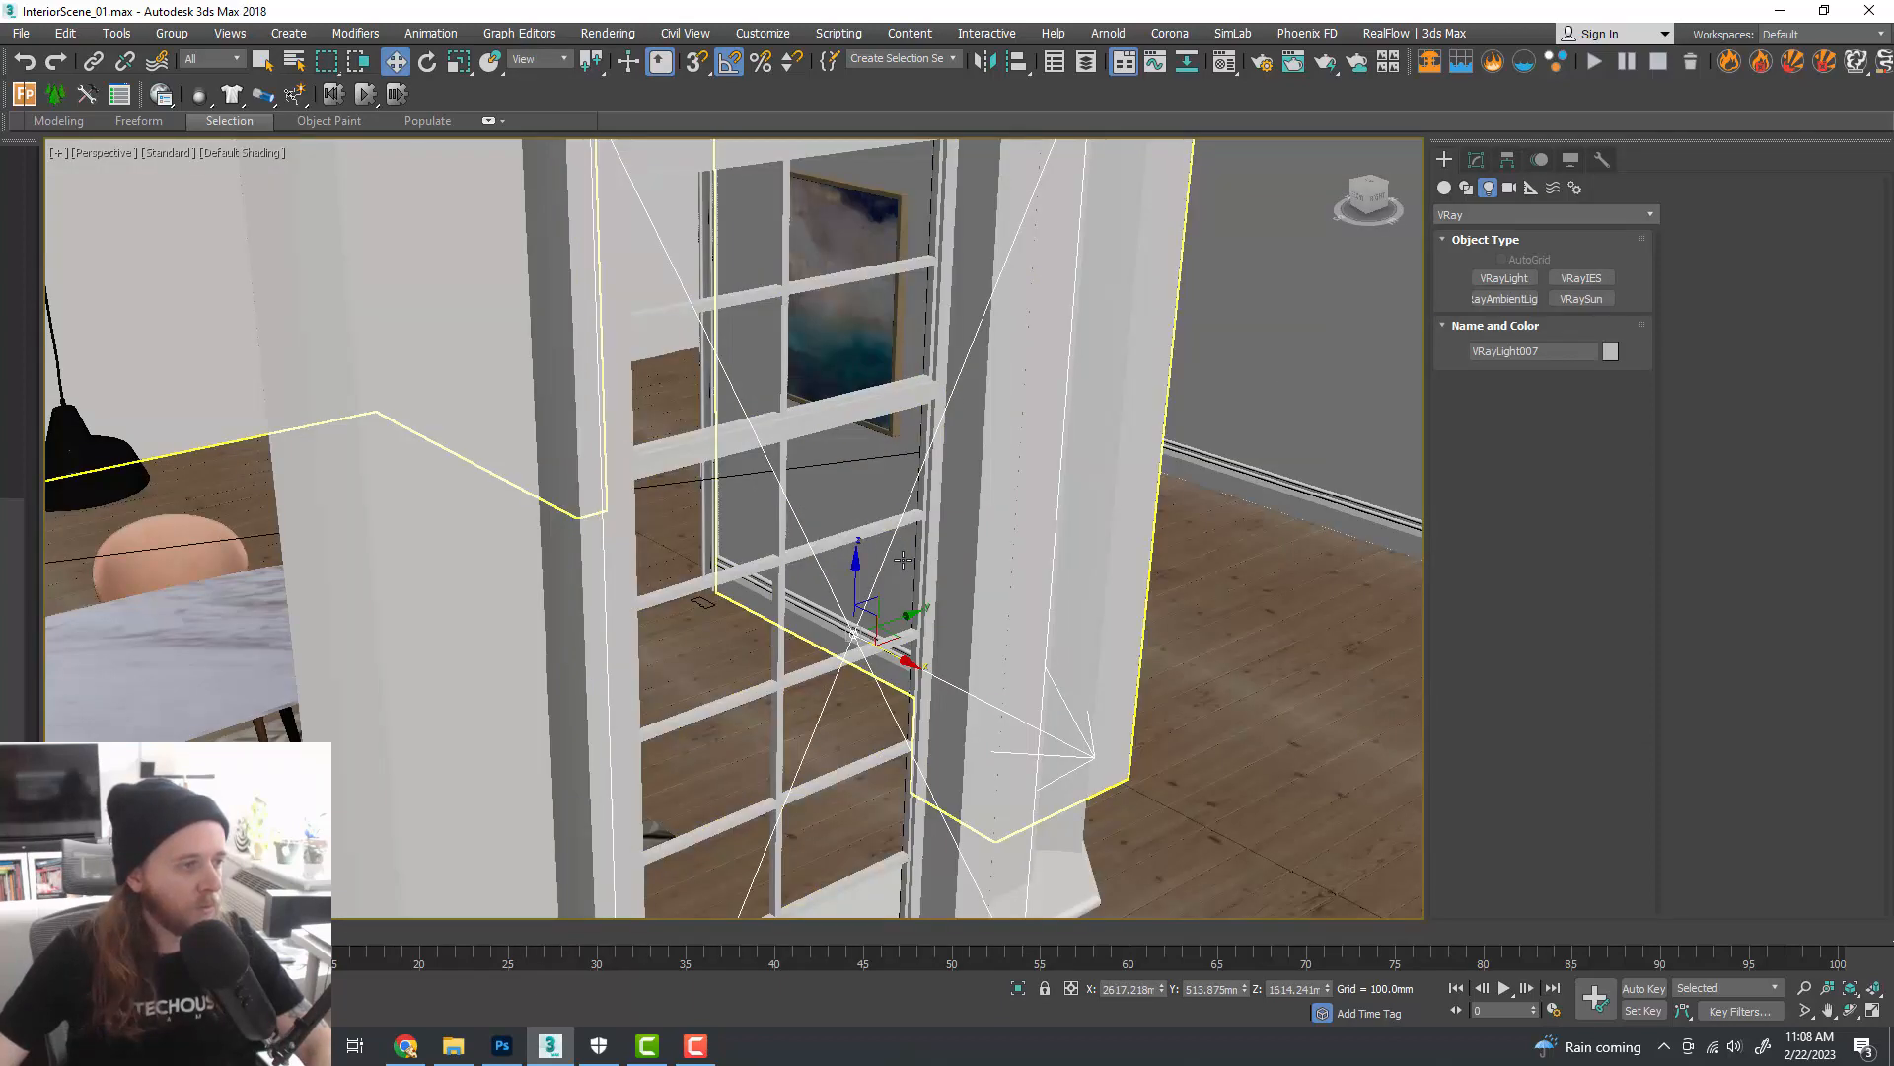
scroll(893, 562, down, 4)
alt+middle_drag(933, 590, 1095, 598)
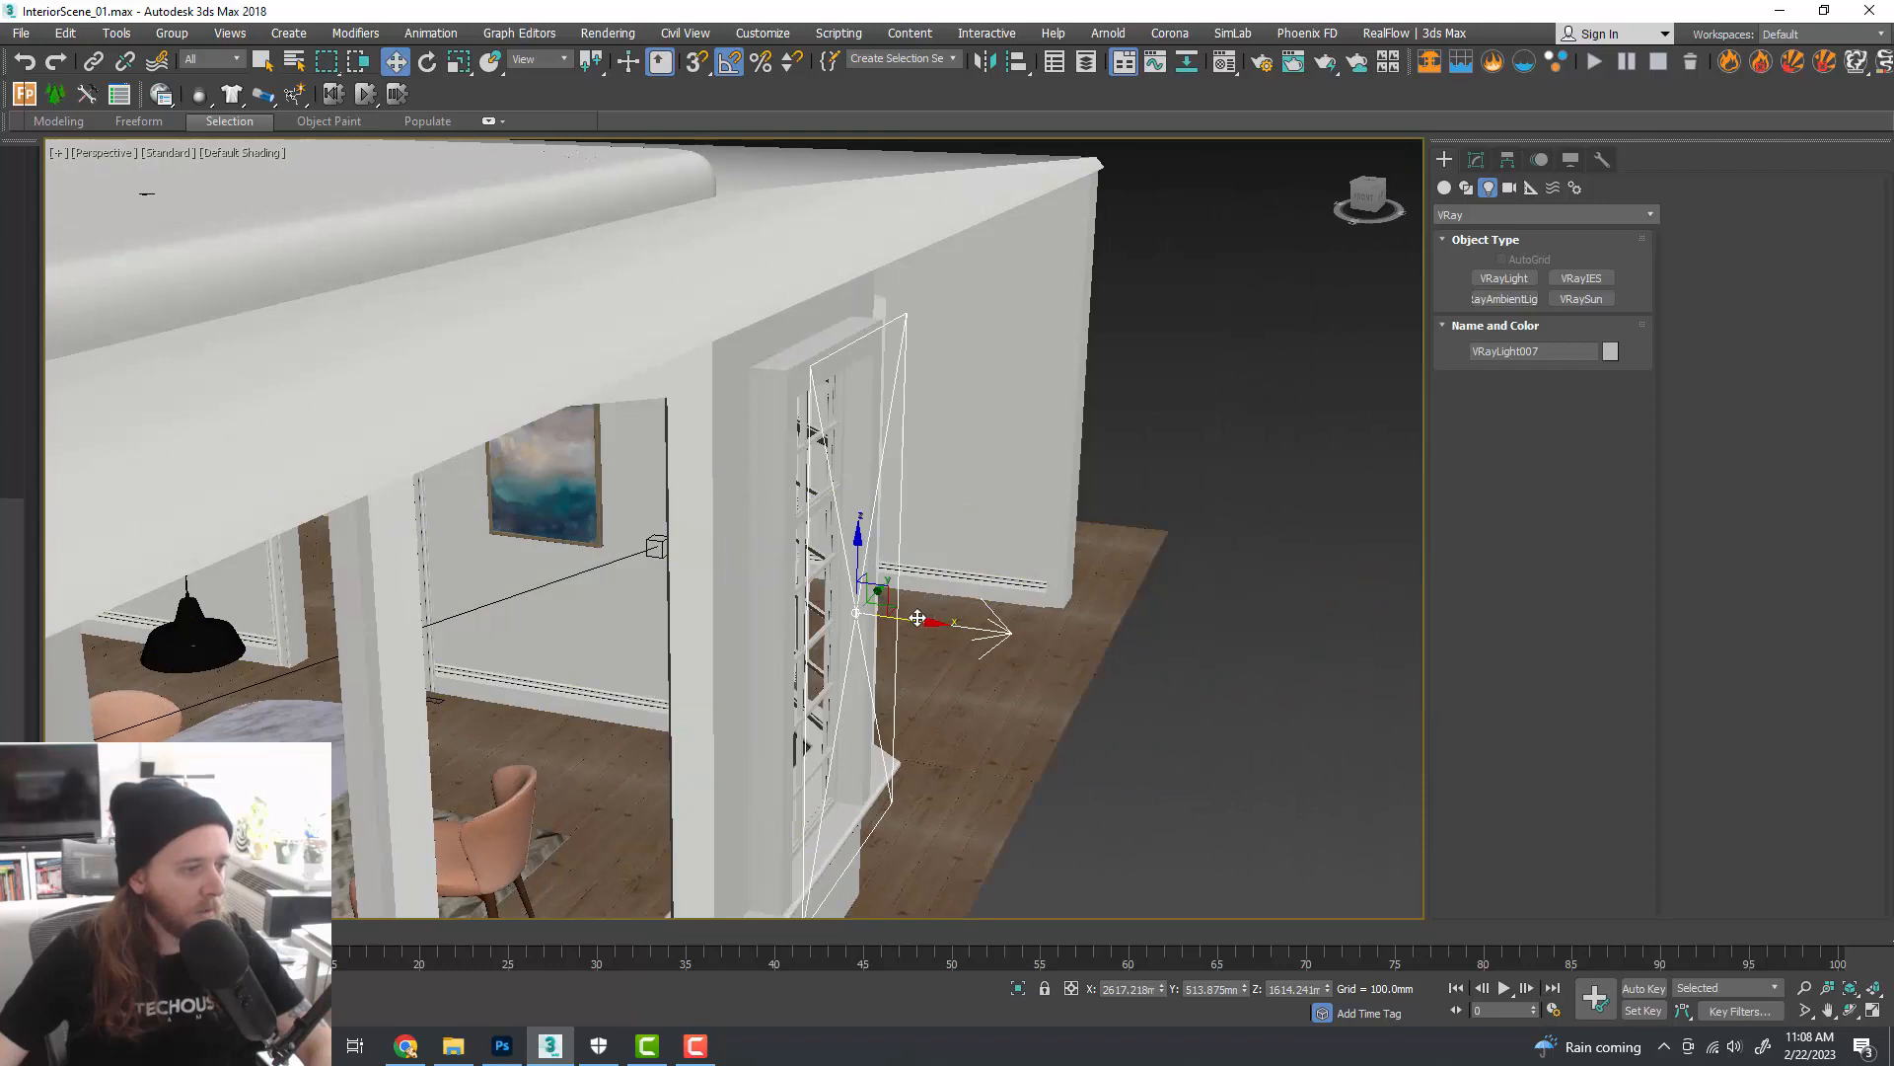
drag(918, 619, 900, 620)
alt+middle_drag(914, 621, 961, 655)
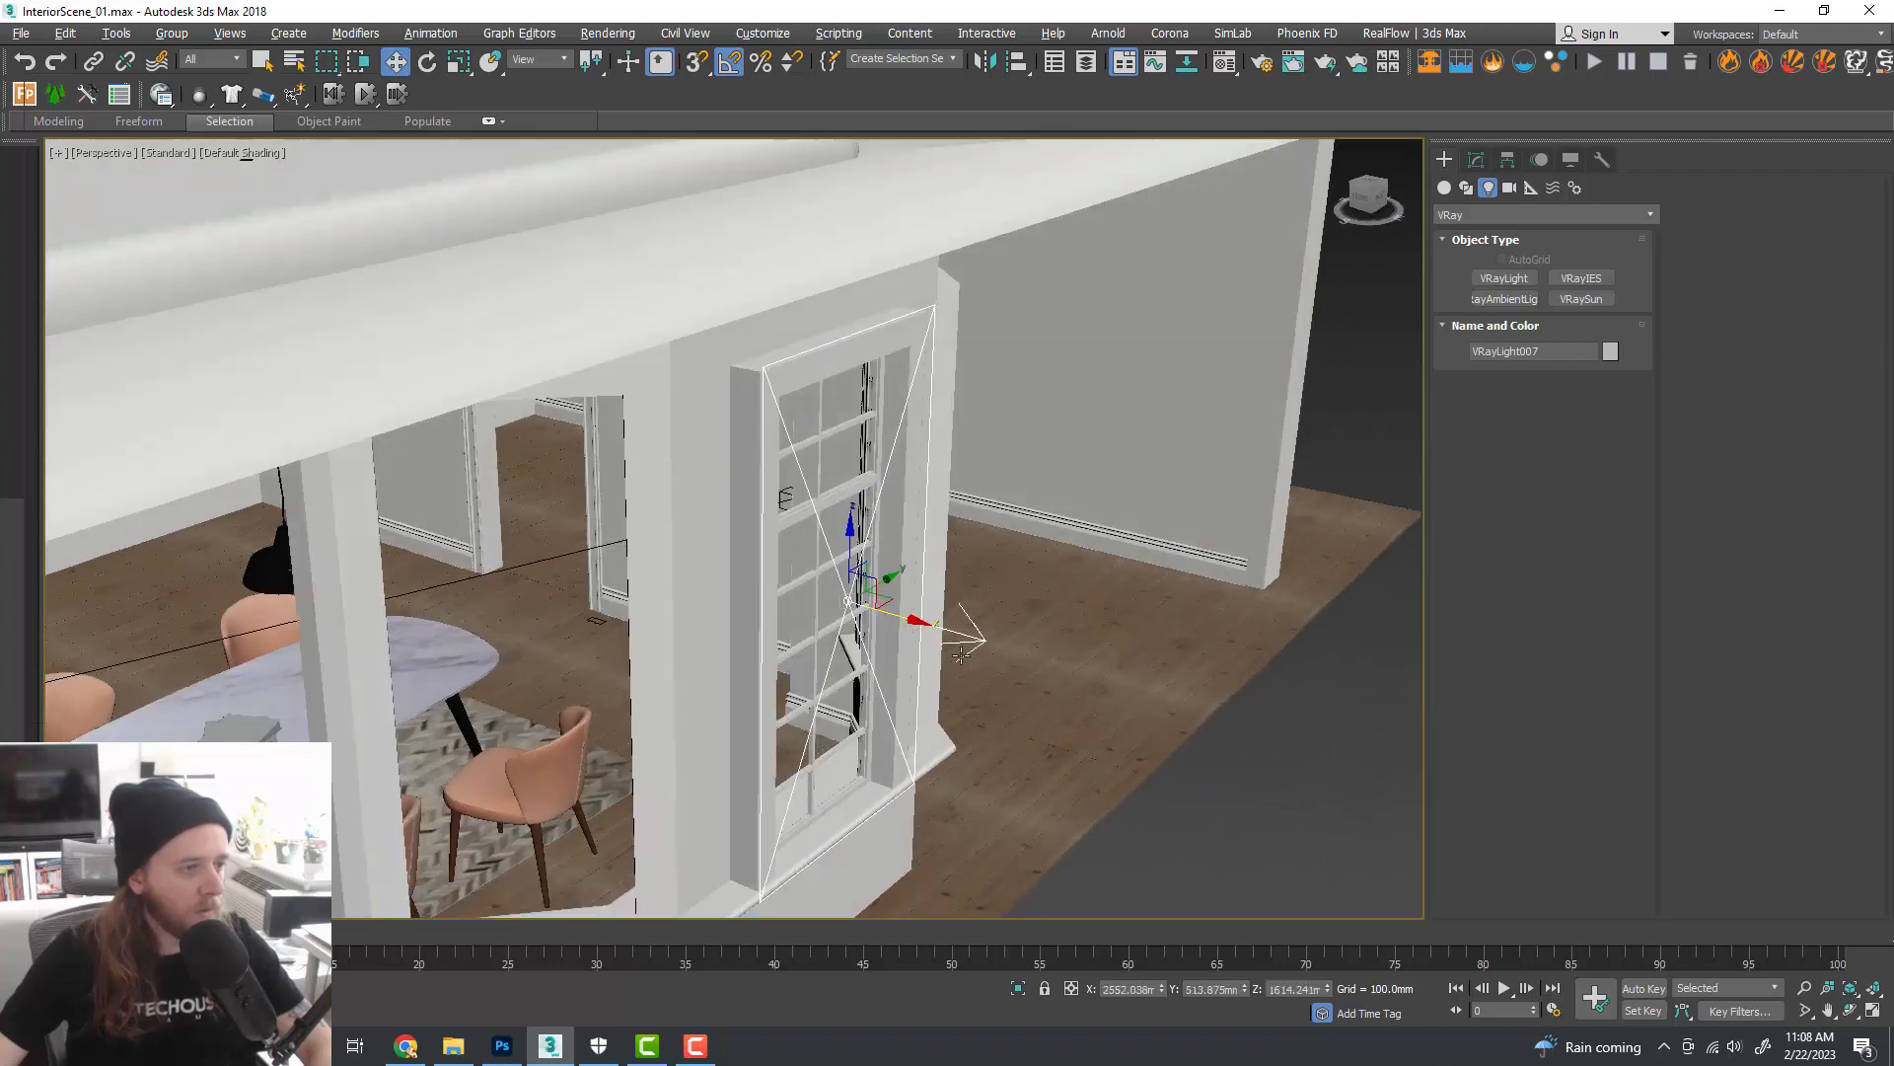
- Rotate the plane light 180 degrees about the vertical axis to face into the room and set its multiplier to 44
key(e)
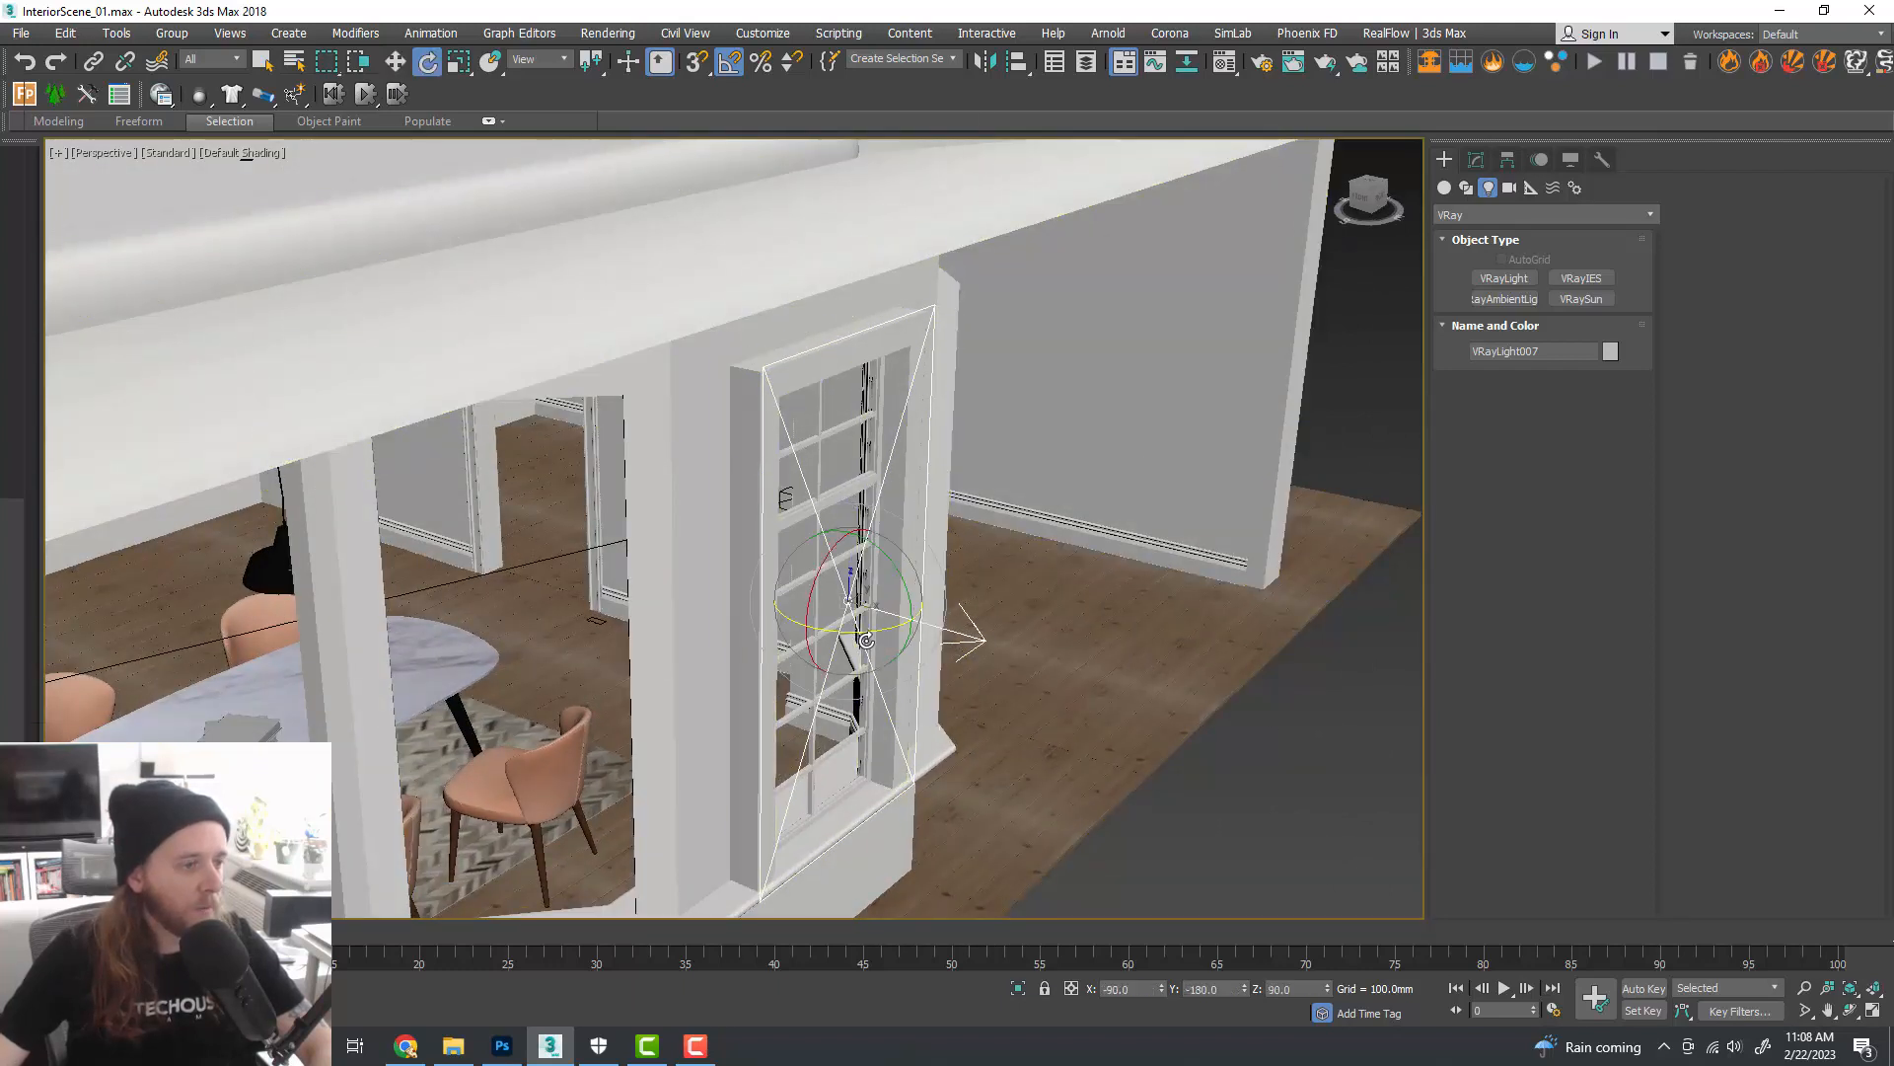
drag(857, 629, 1030, 626)
key(w)
scroll(1032, 626, down, 10)
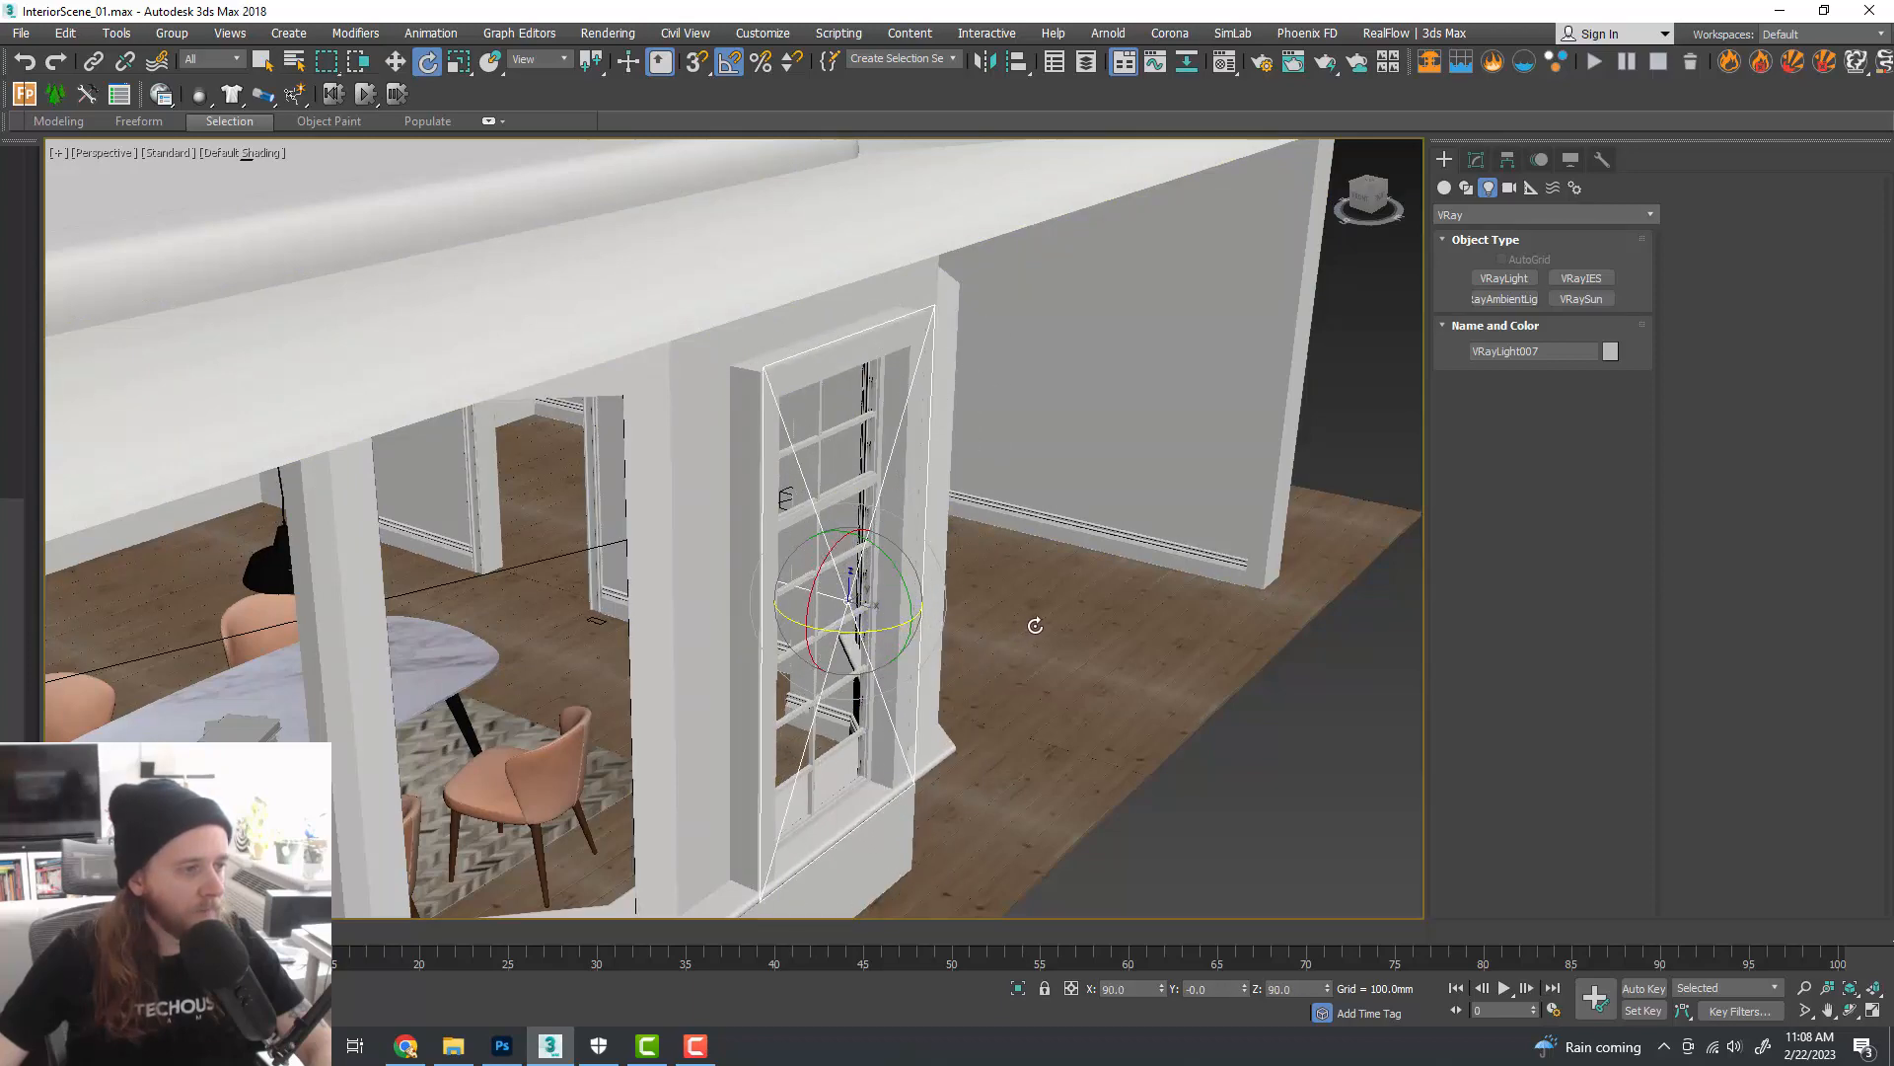
scroll(938, 632, up, 8)
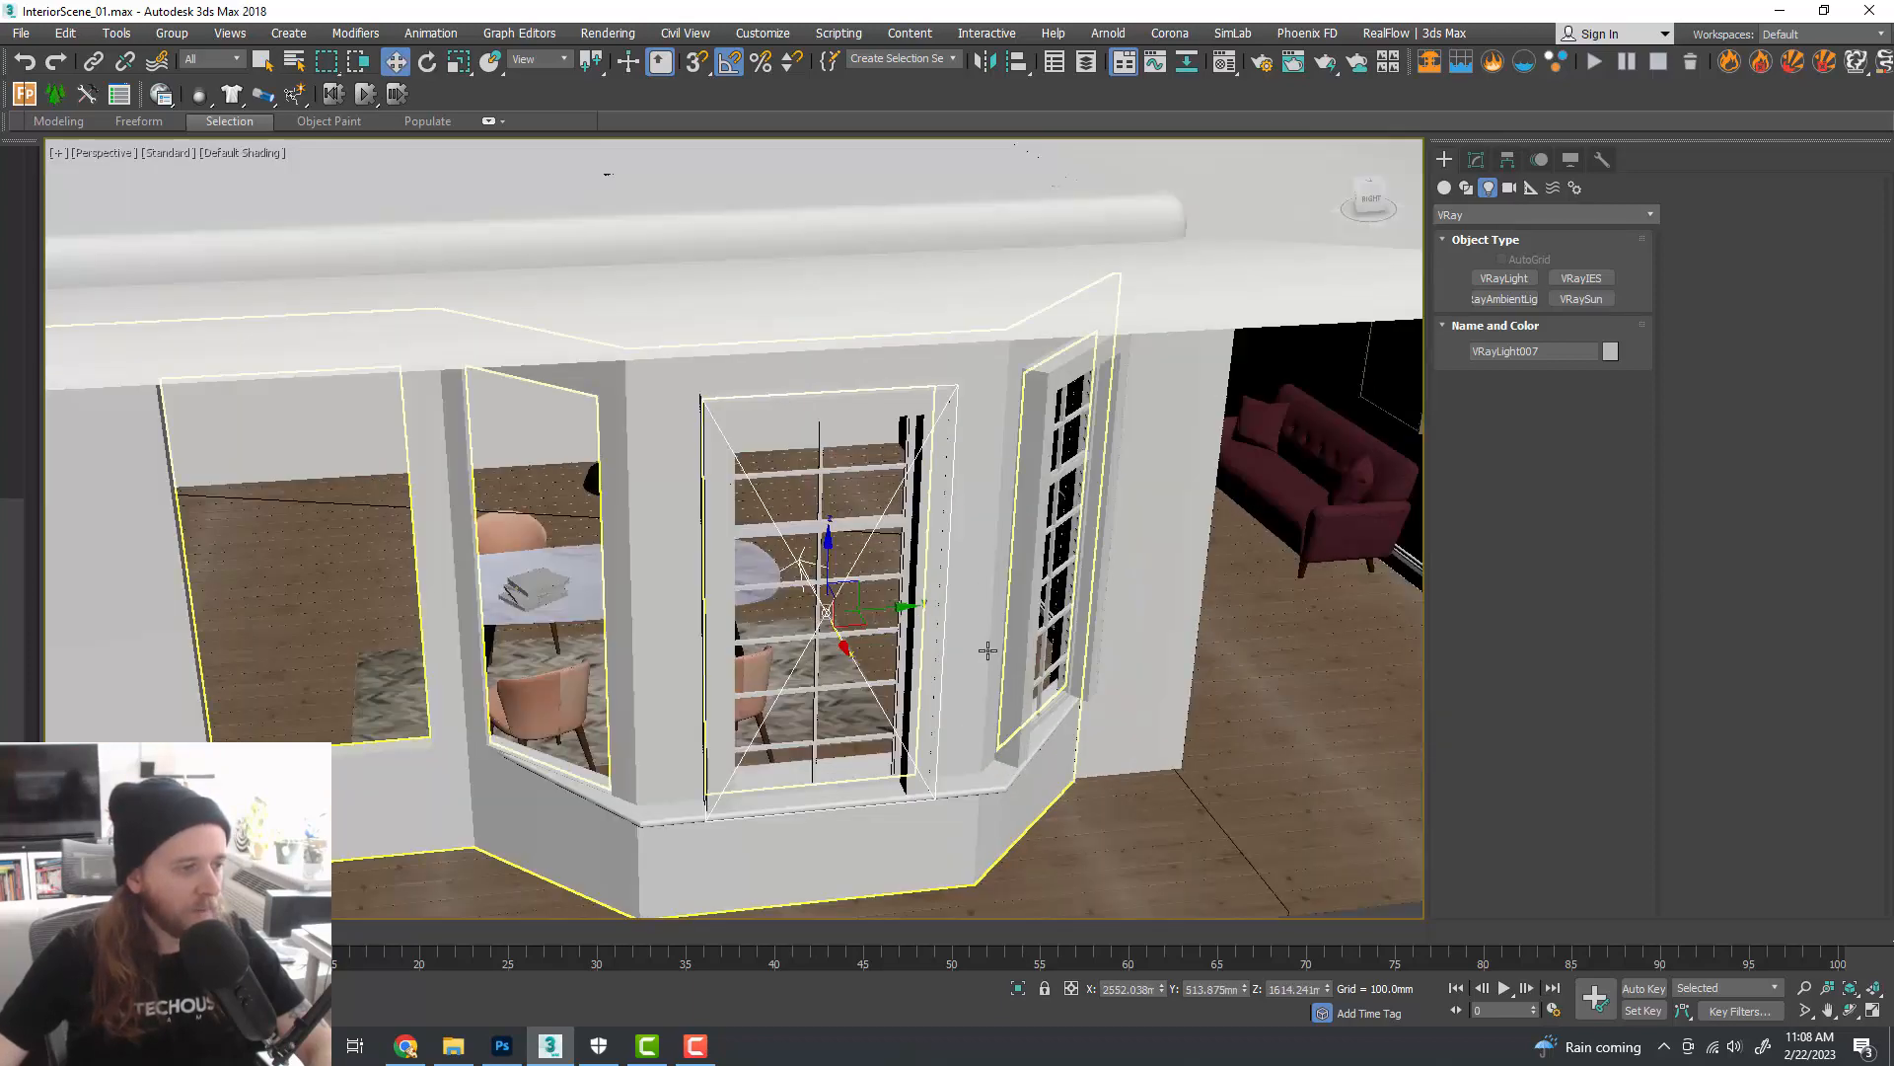
click(1476, 160)
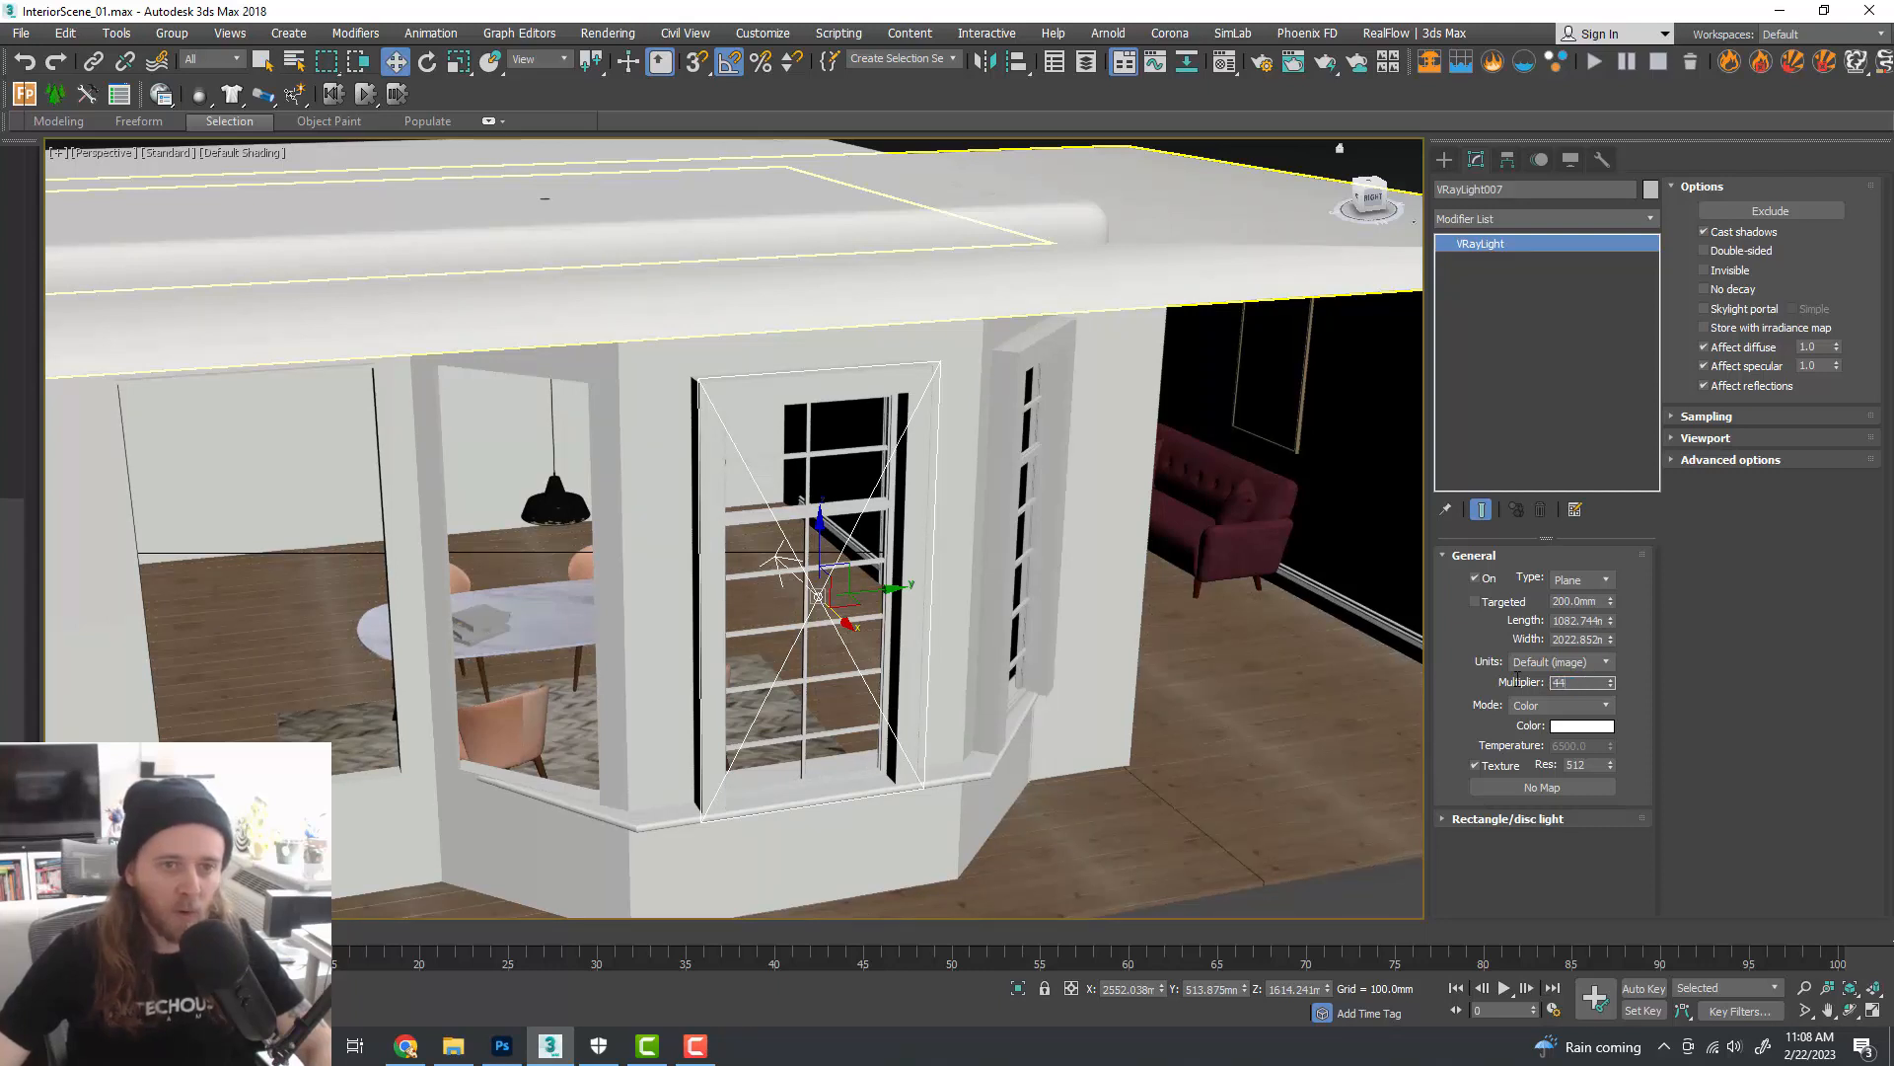
key(Return)
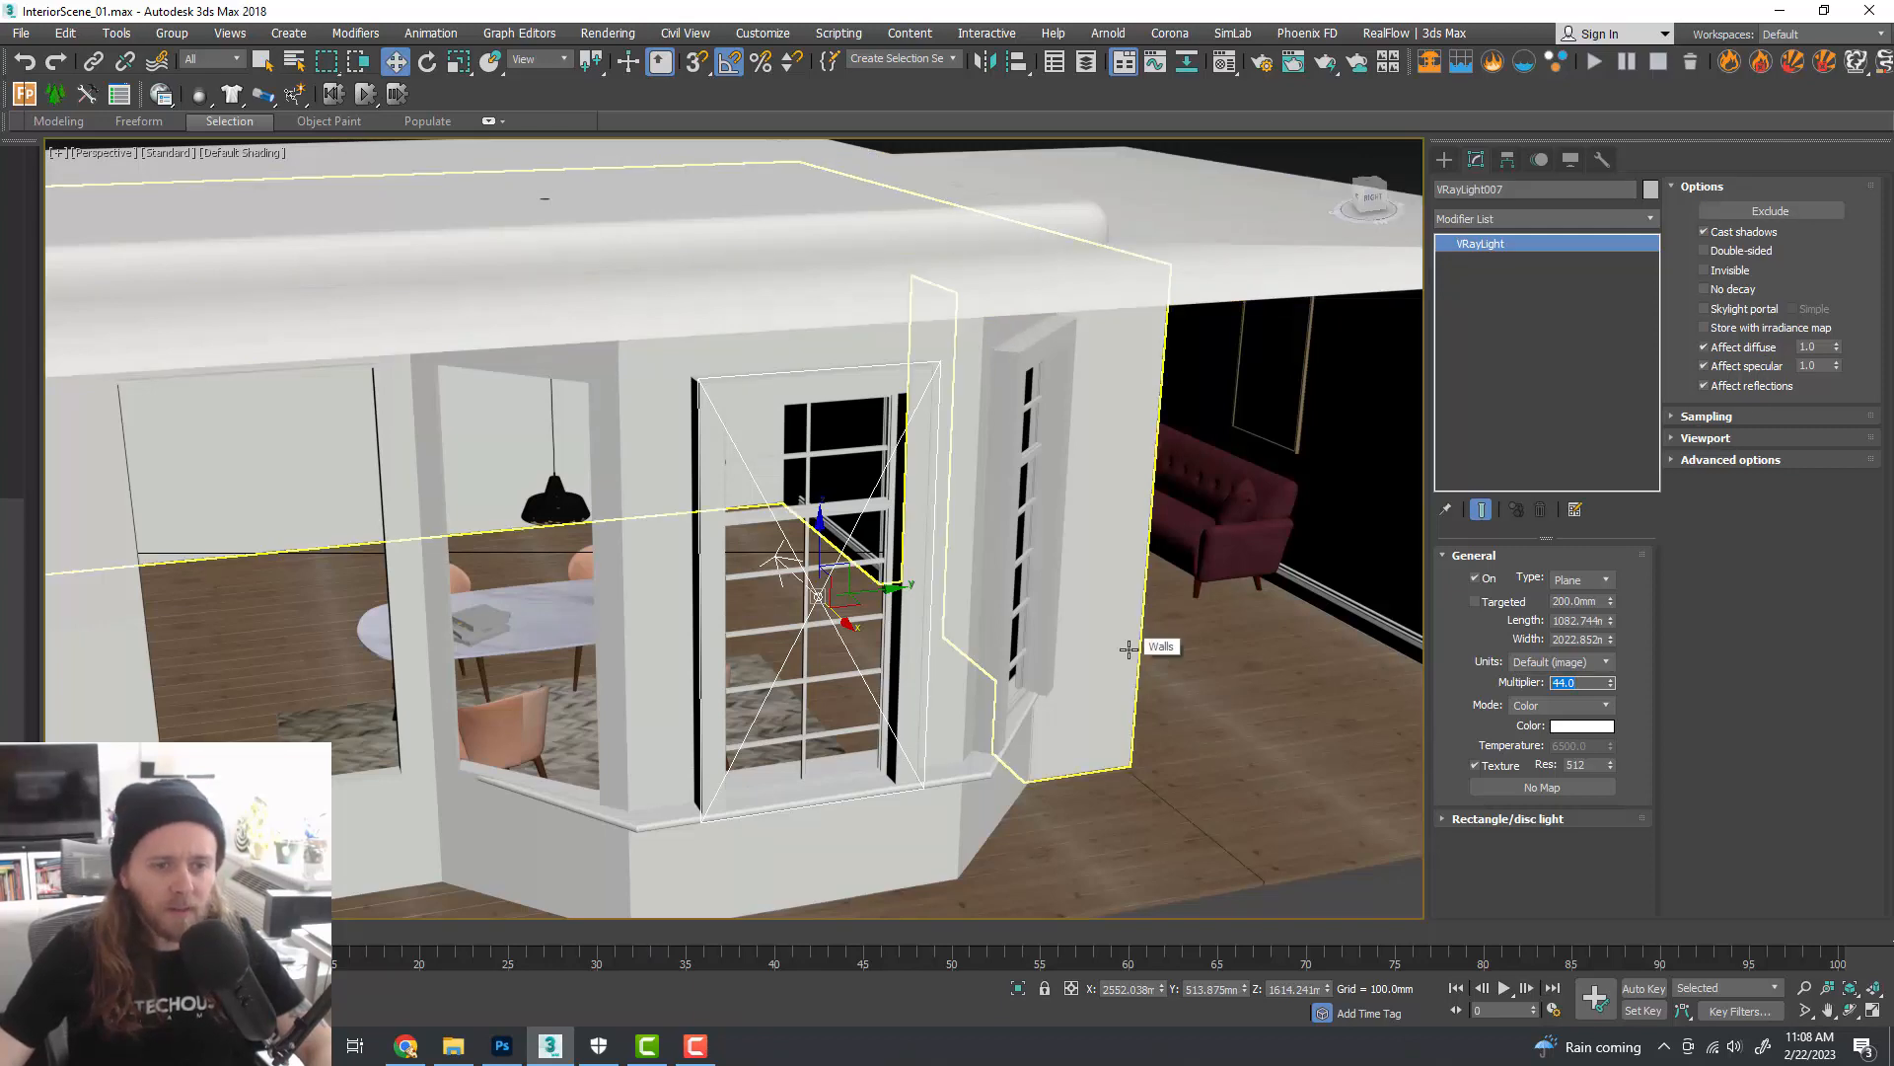
- Clone the plane light in the Top view as one instance placed beside the adjacent angled bay window
alt+middle_drag(1129, 648, 835, 689)
key(alt+w)
right_click(559, 387)
key(alt+w)
scroll(903, 458, up, 5)
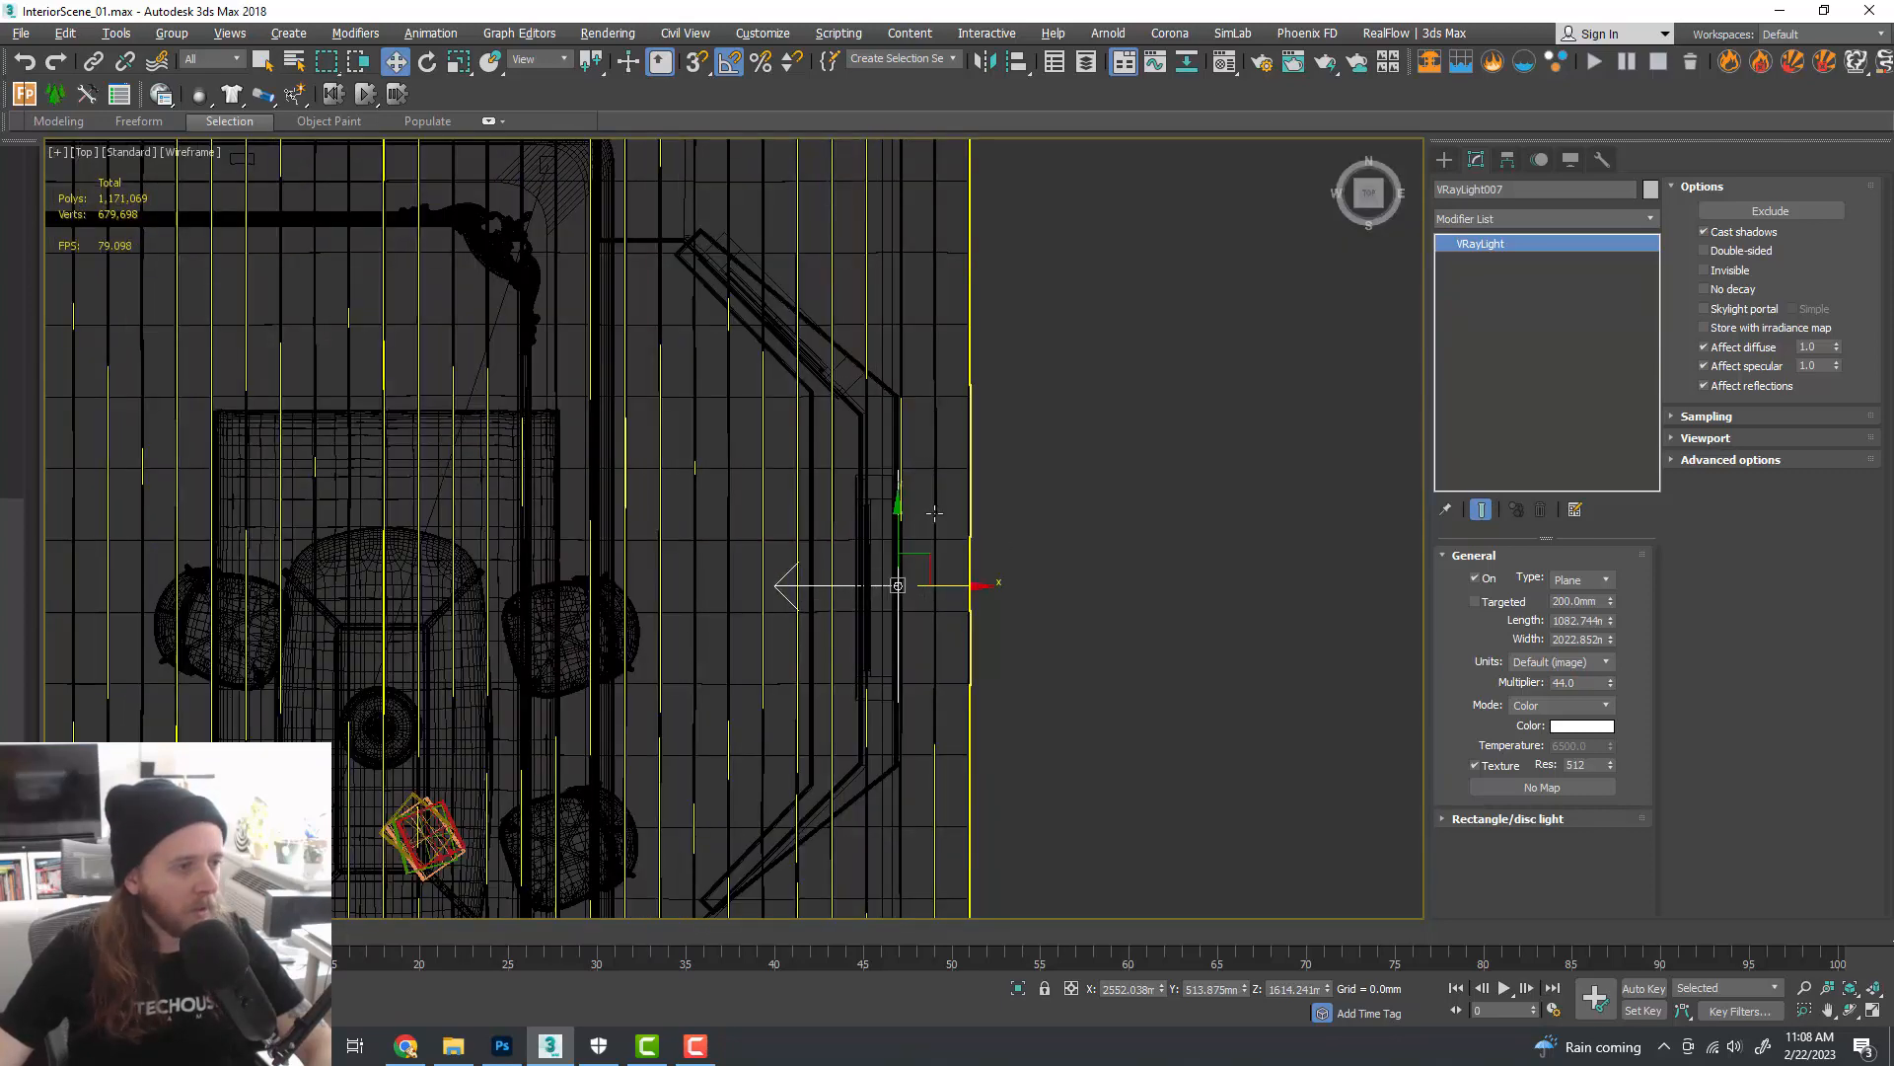
middle_drag(937, 541, 967, 595)
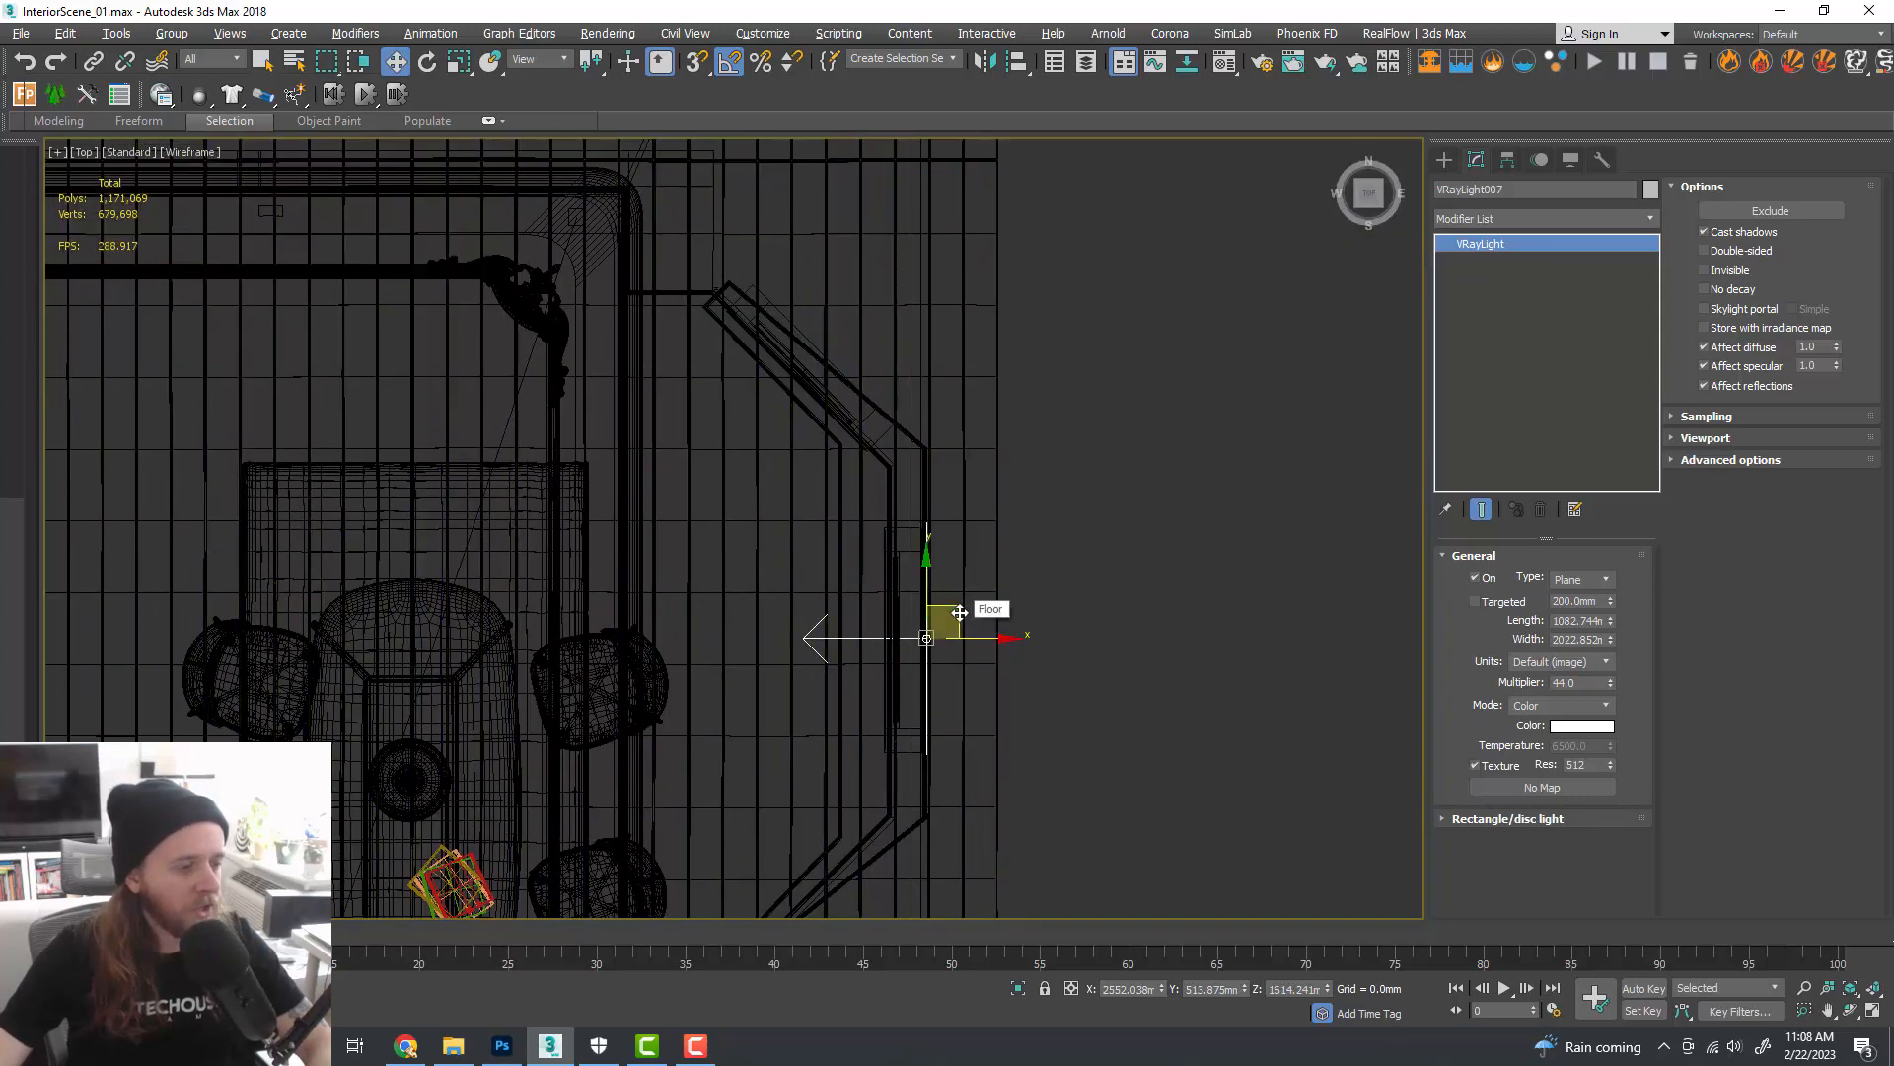
mouse_move(959, 613)
shift+mouse_down()
mouse_move(1065, 428)
mouse_move(939, 331)
shift+mouse_up()
click(873, 490)
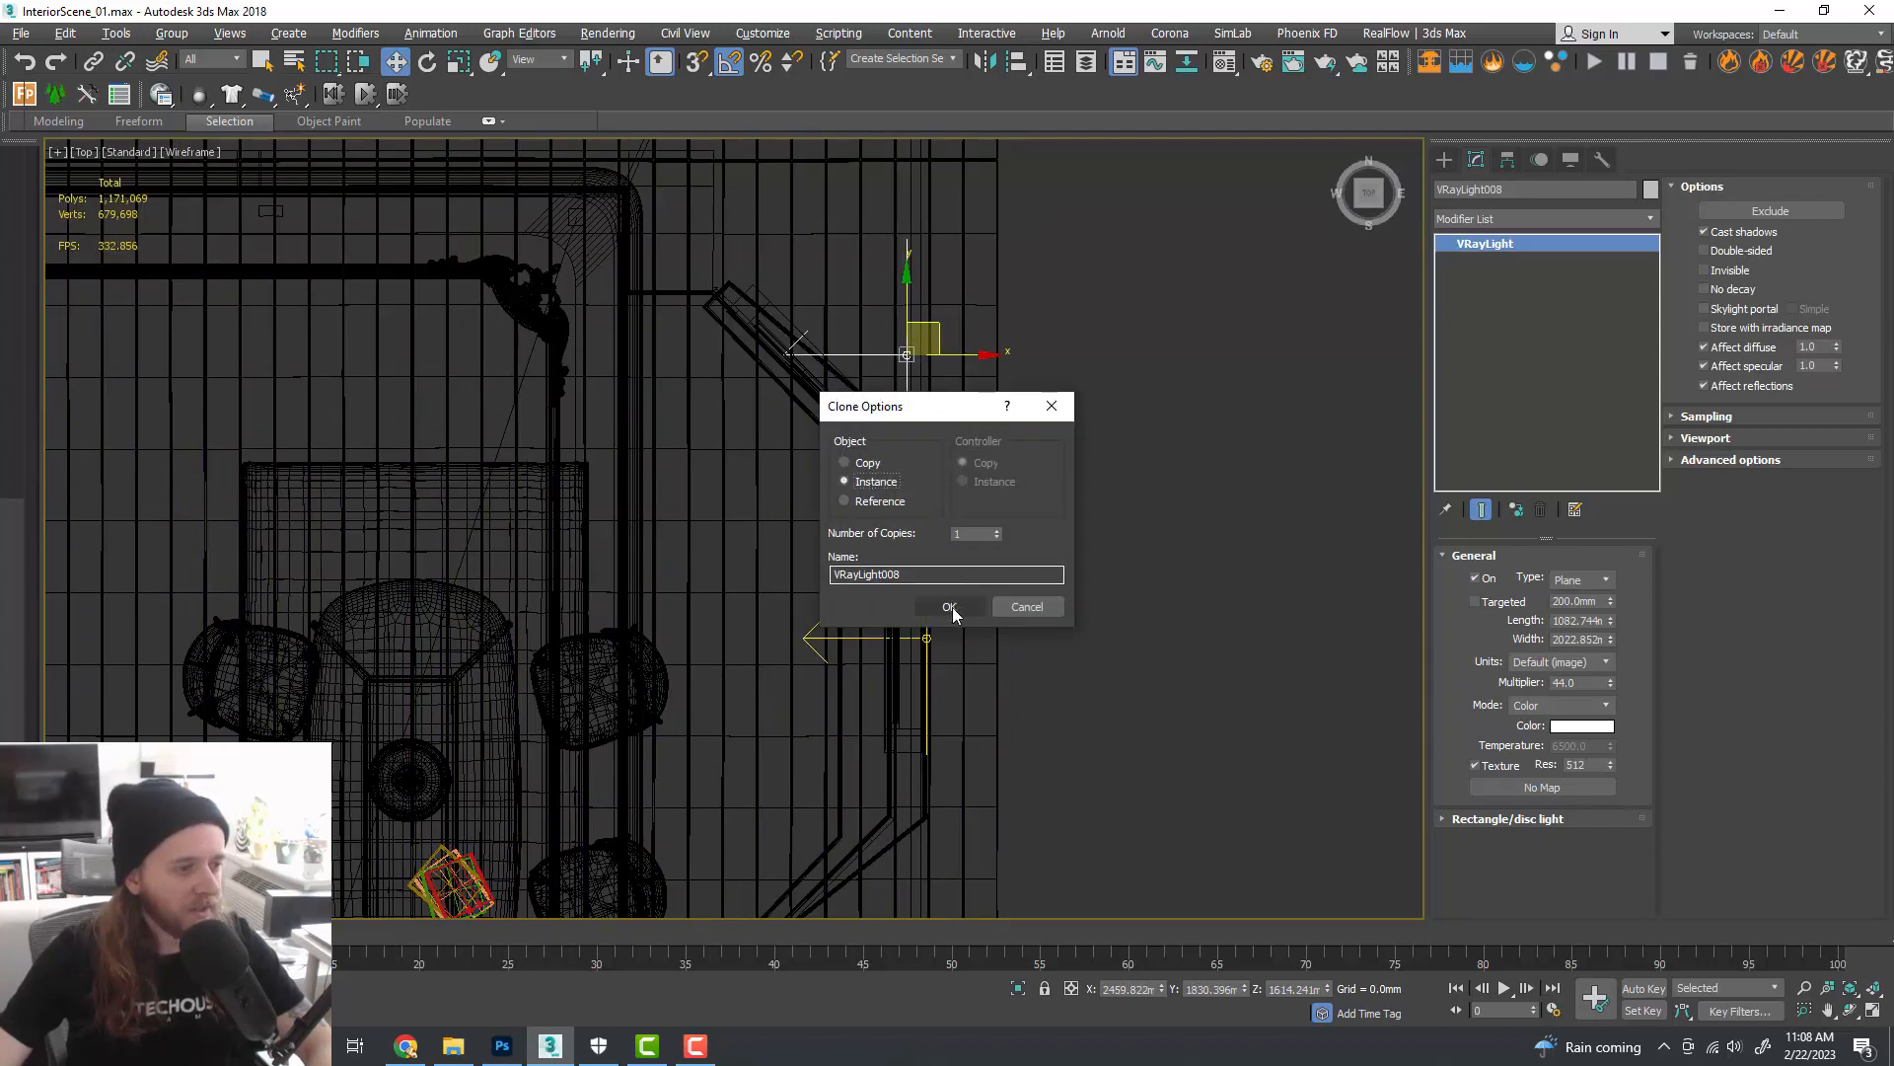
click(949, 605)
- Rotate the instanced light parallel to the angled window and move it to about X 2074, Y 1844 mm, just outside it
middle_drag(964, 486, 992, 525)
key(e)
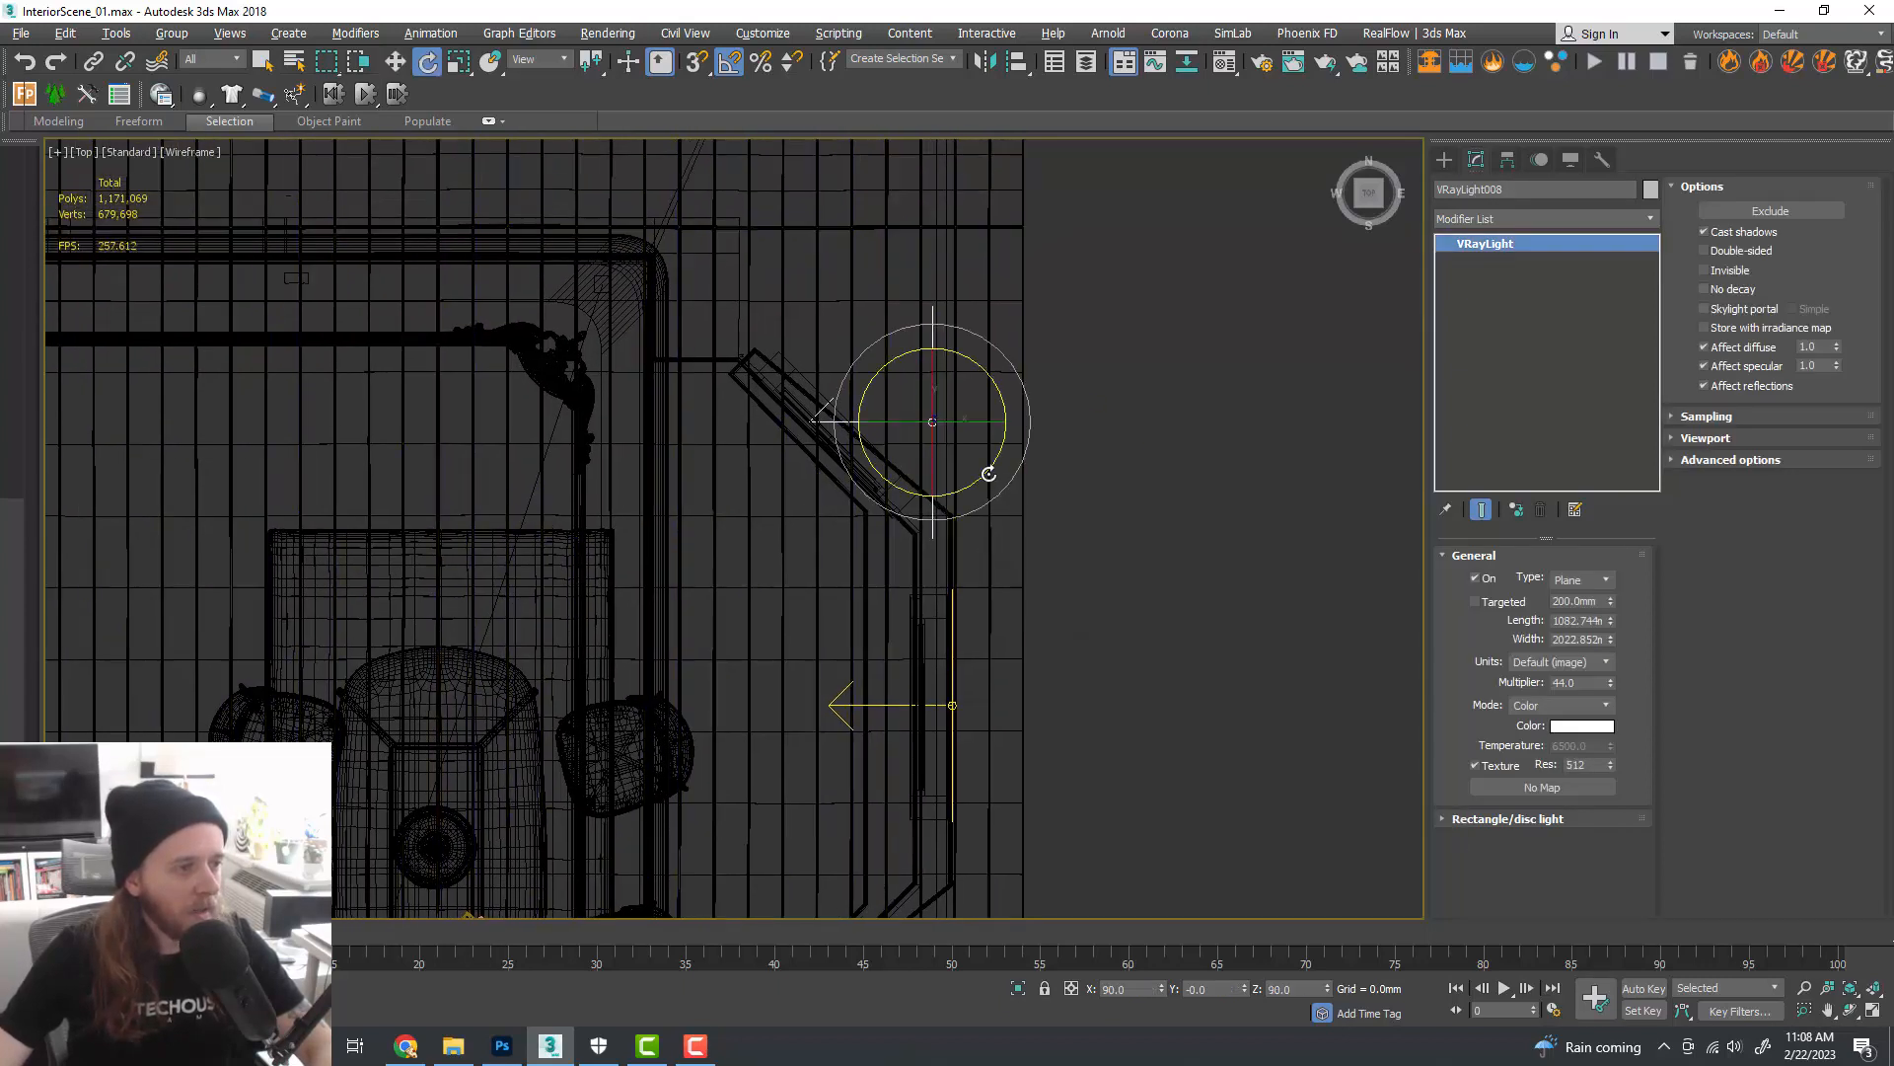
drag(995, 469, 878, 397)
key(w)
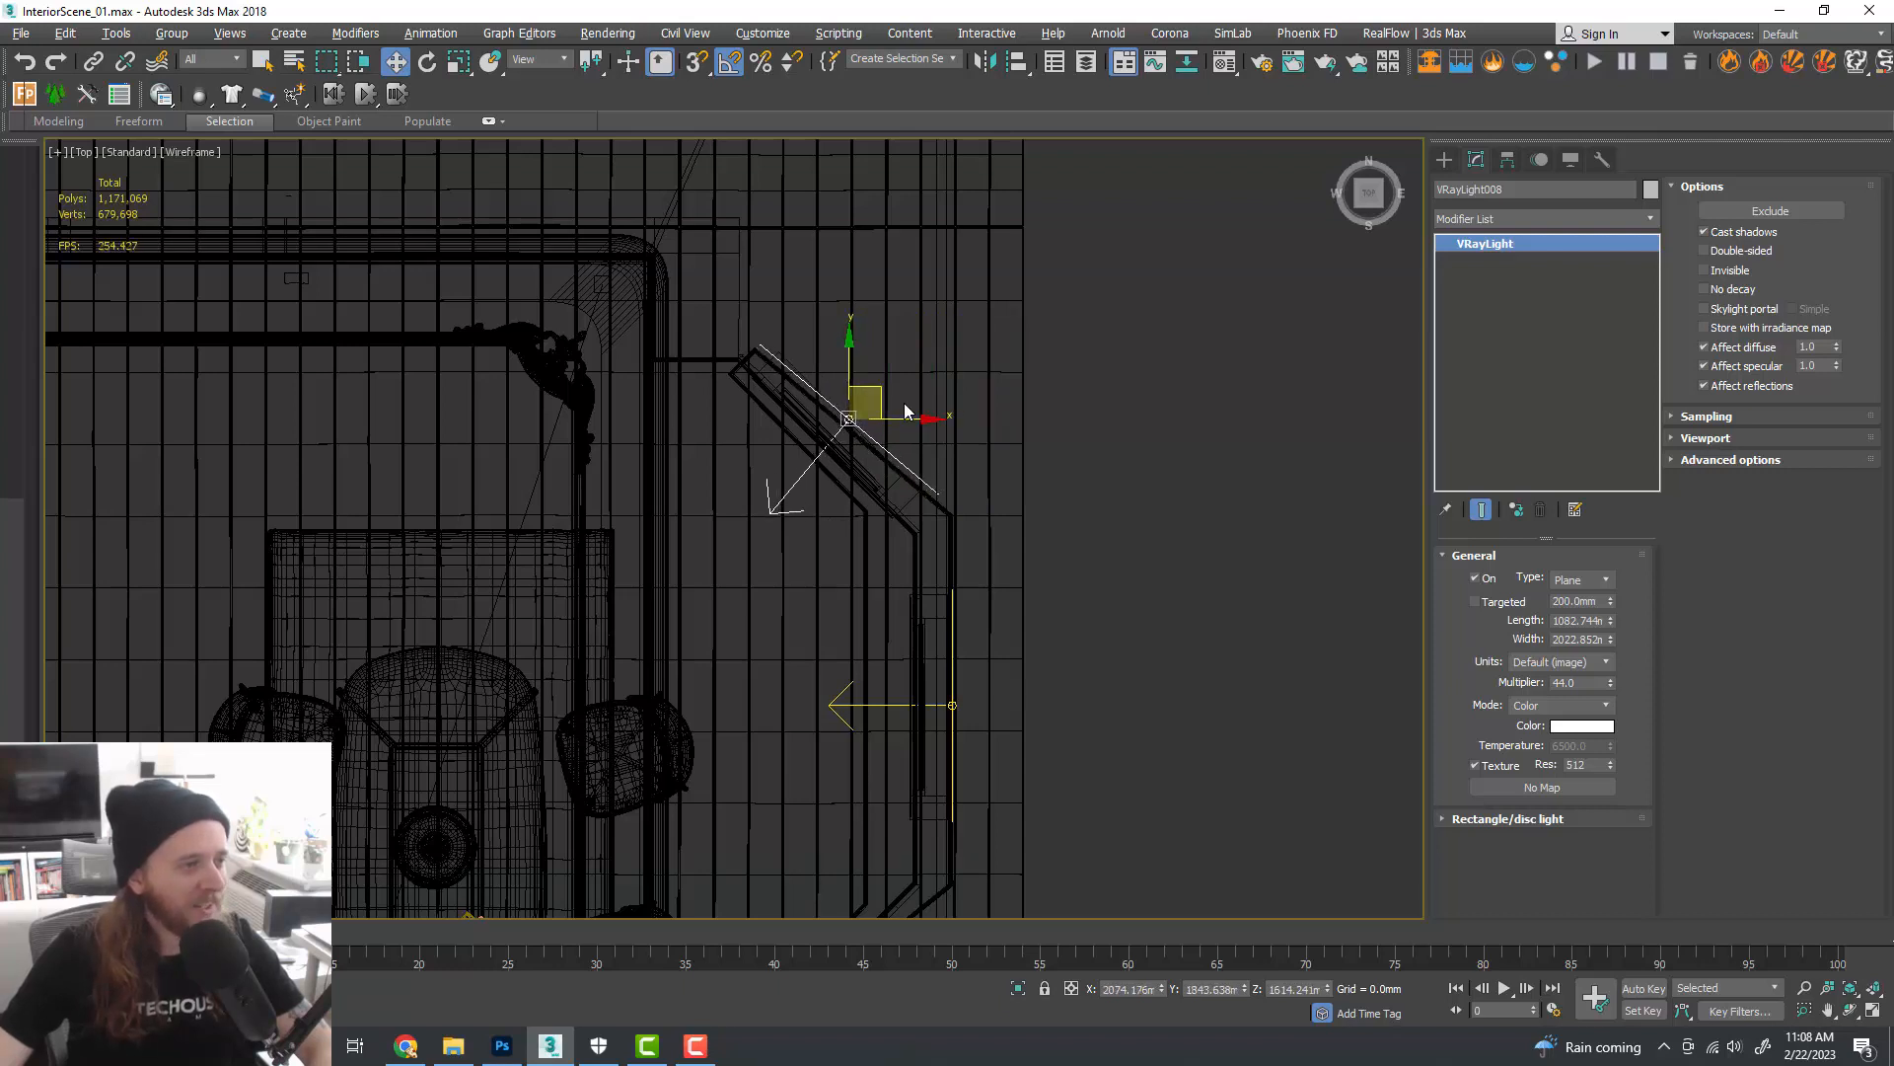
key(alt+w)
middle_click(1178, 673)
key(alt+w)
scroll(1122, 633, up, 4)
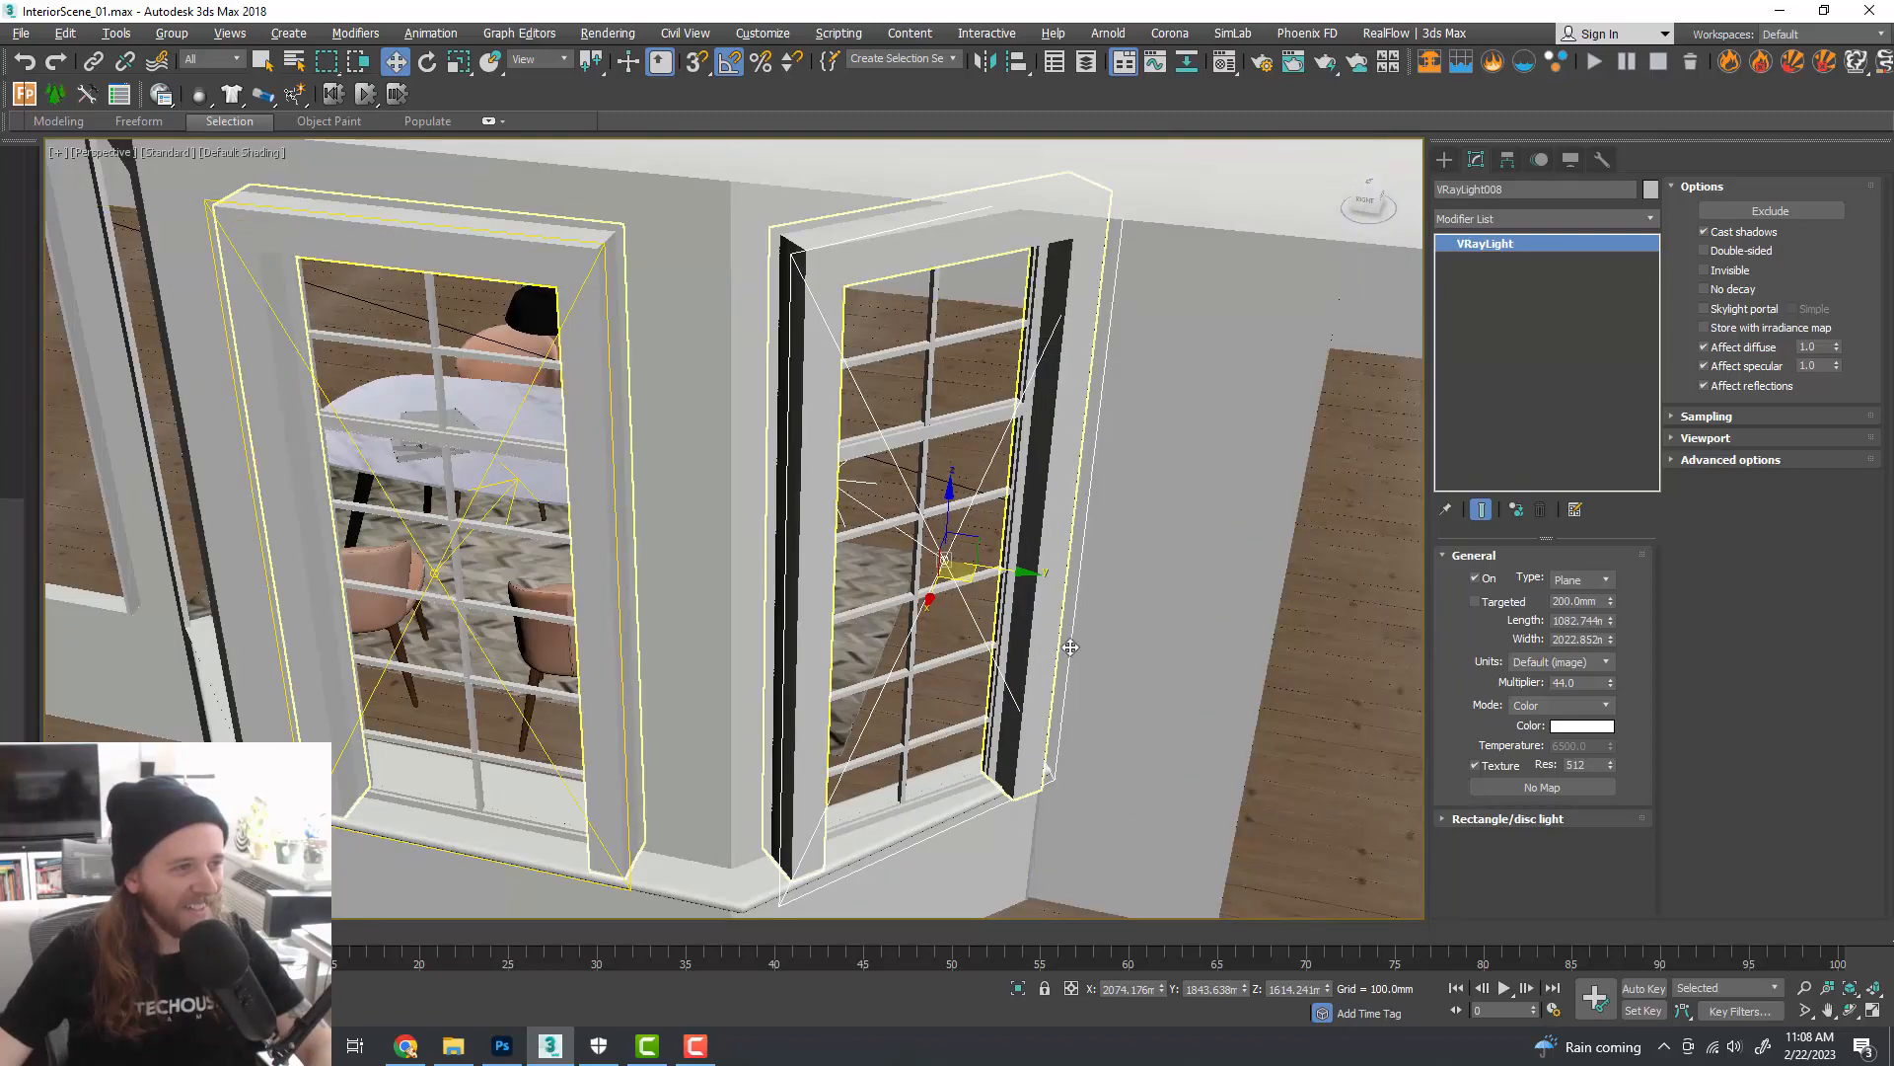
- Nudge the instanced light in the Top view to about X 2080, Y 1847 mm, just outside its angled bay window
alt+middle_drag(1068, 644, 1060, 589)
key(e)
drag(990, 569, 976, 568)
alt+middle_drag(1095, 606, 1035, 585)
key(w)
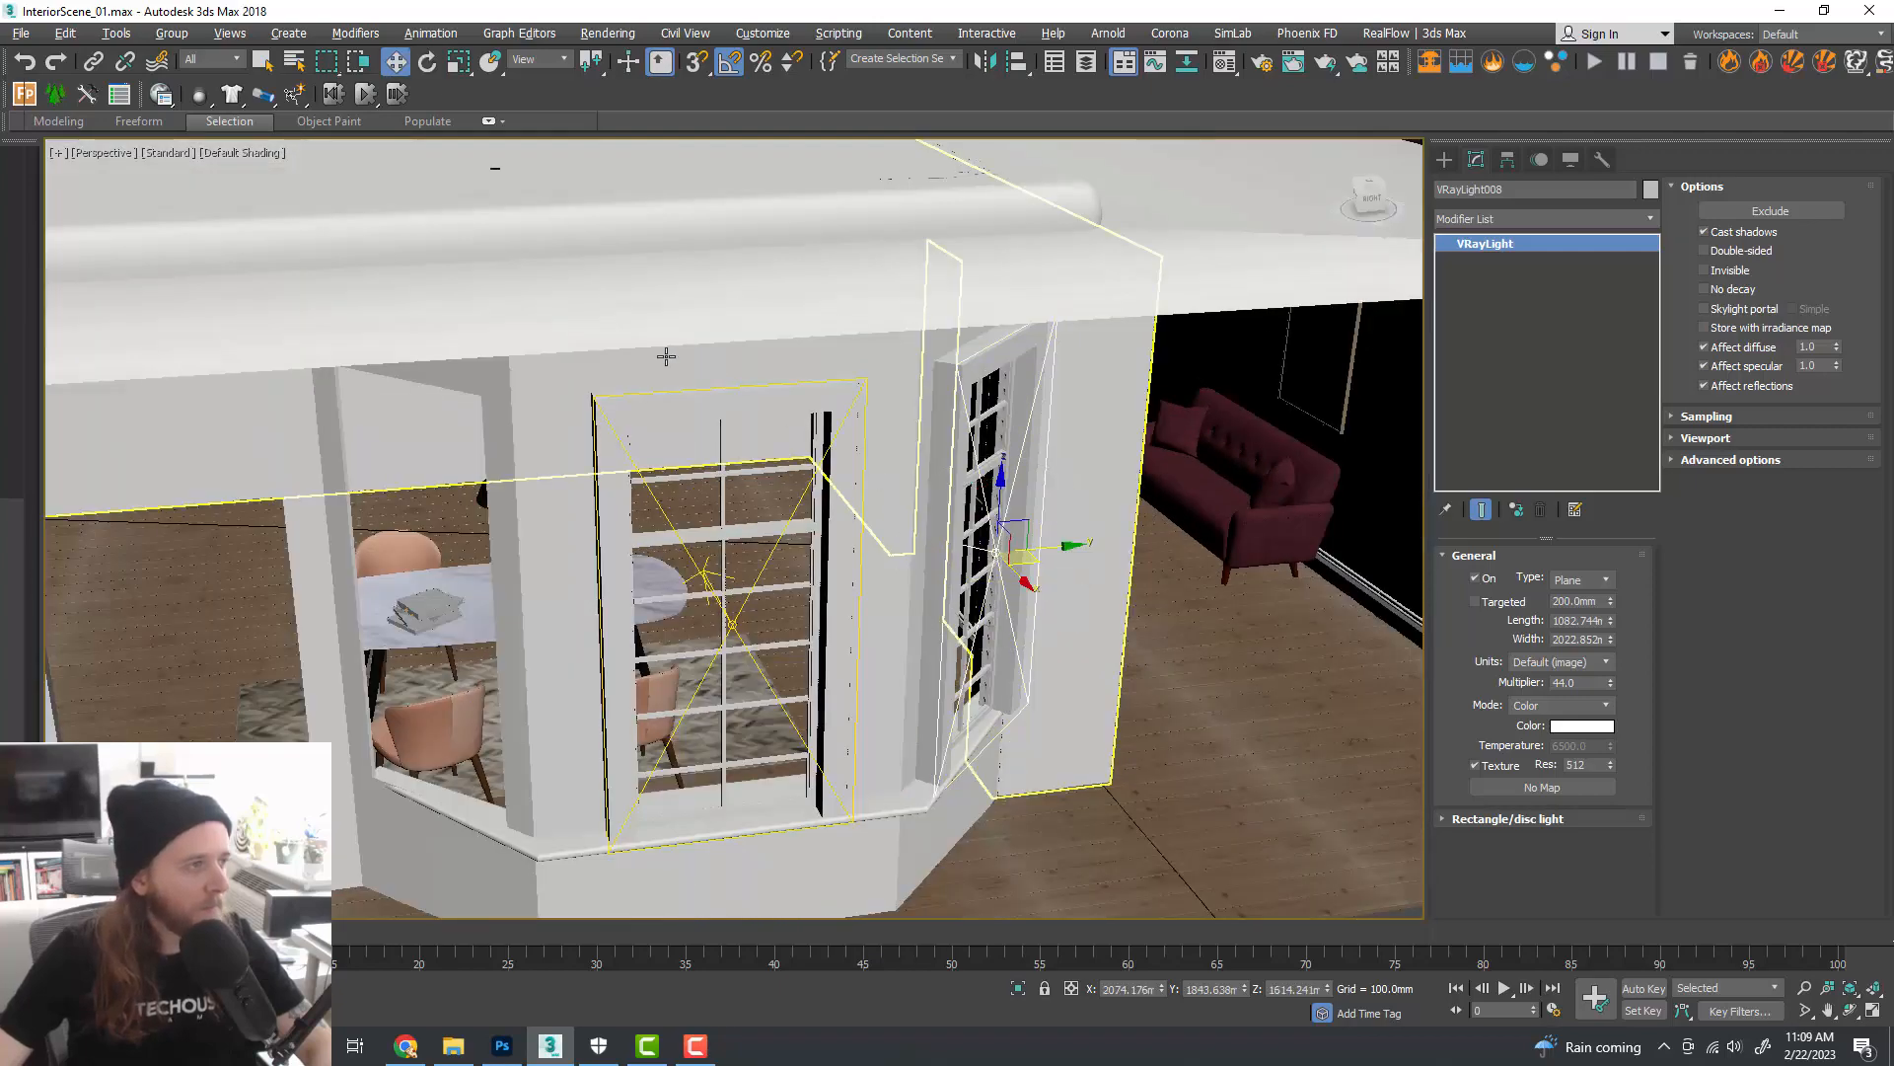
key(alt+w)
right_click(559, 318)
key(alt+w)
scroll(710, 360, up, 2)
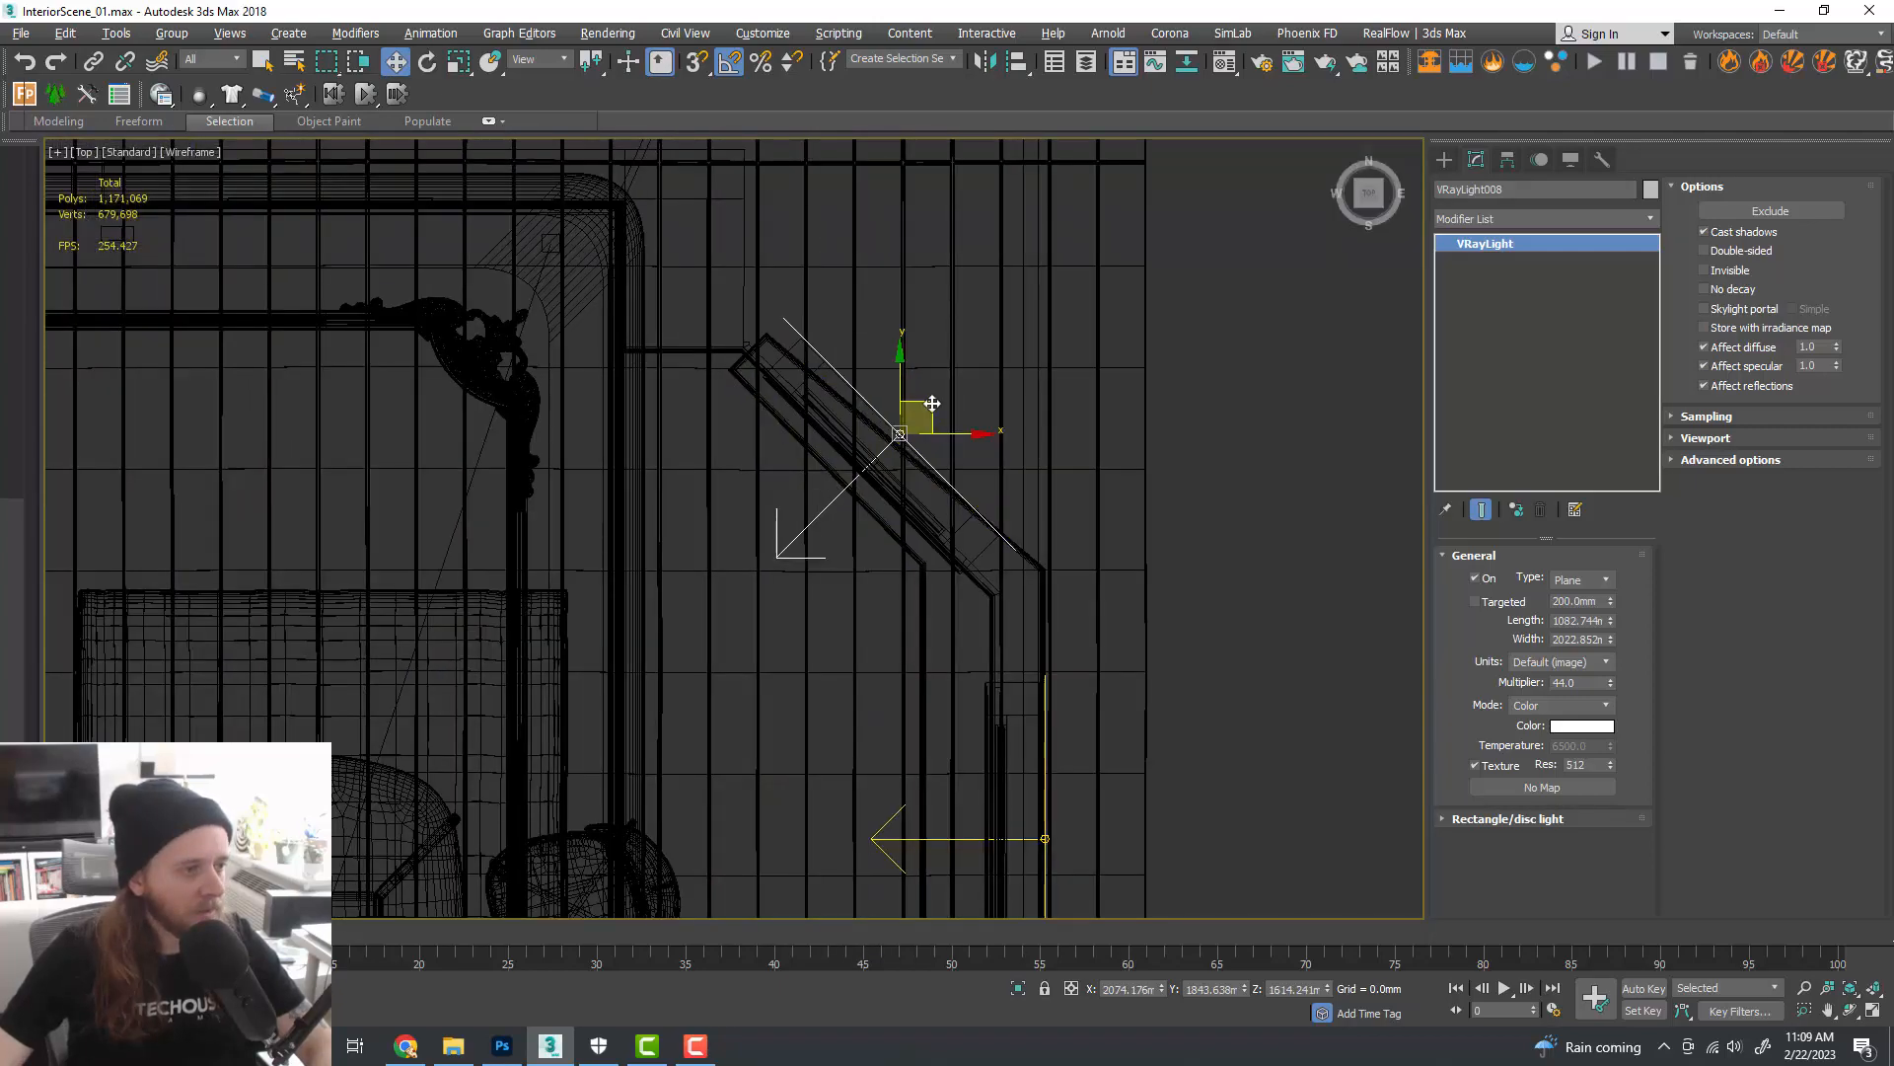
drag(932, 404, 934, 403)
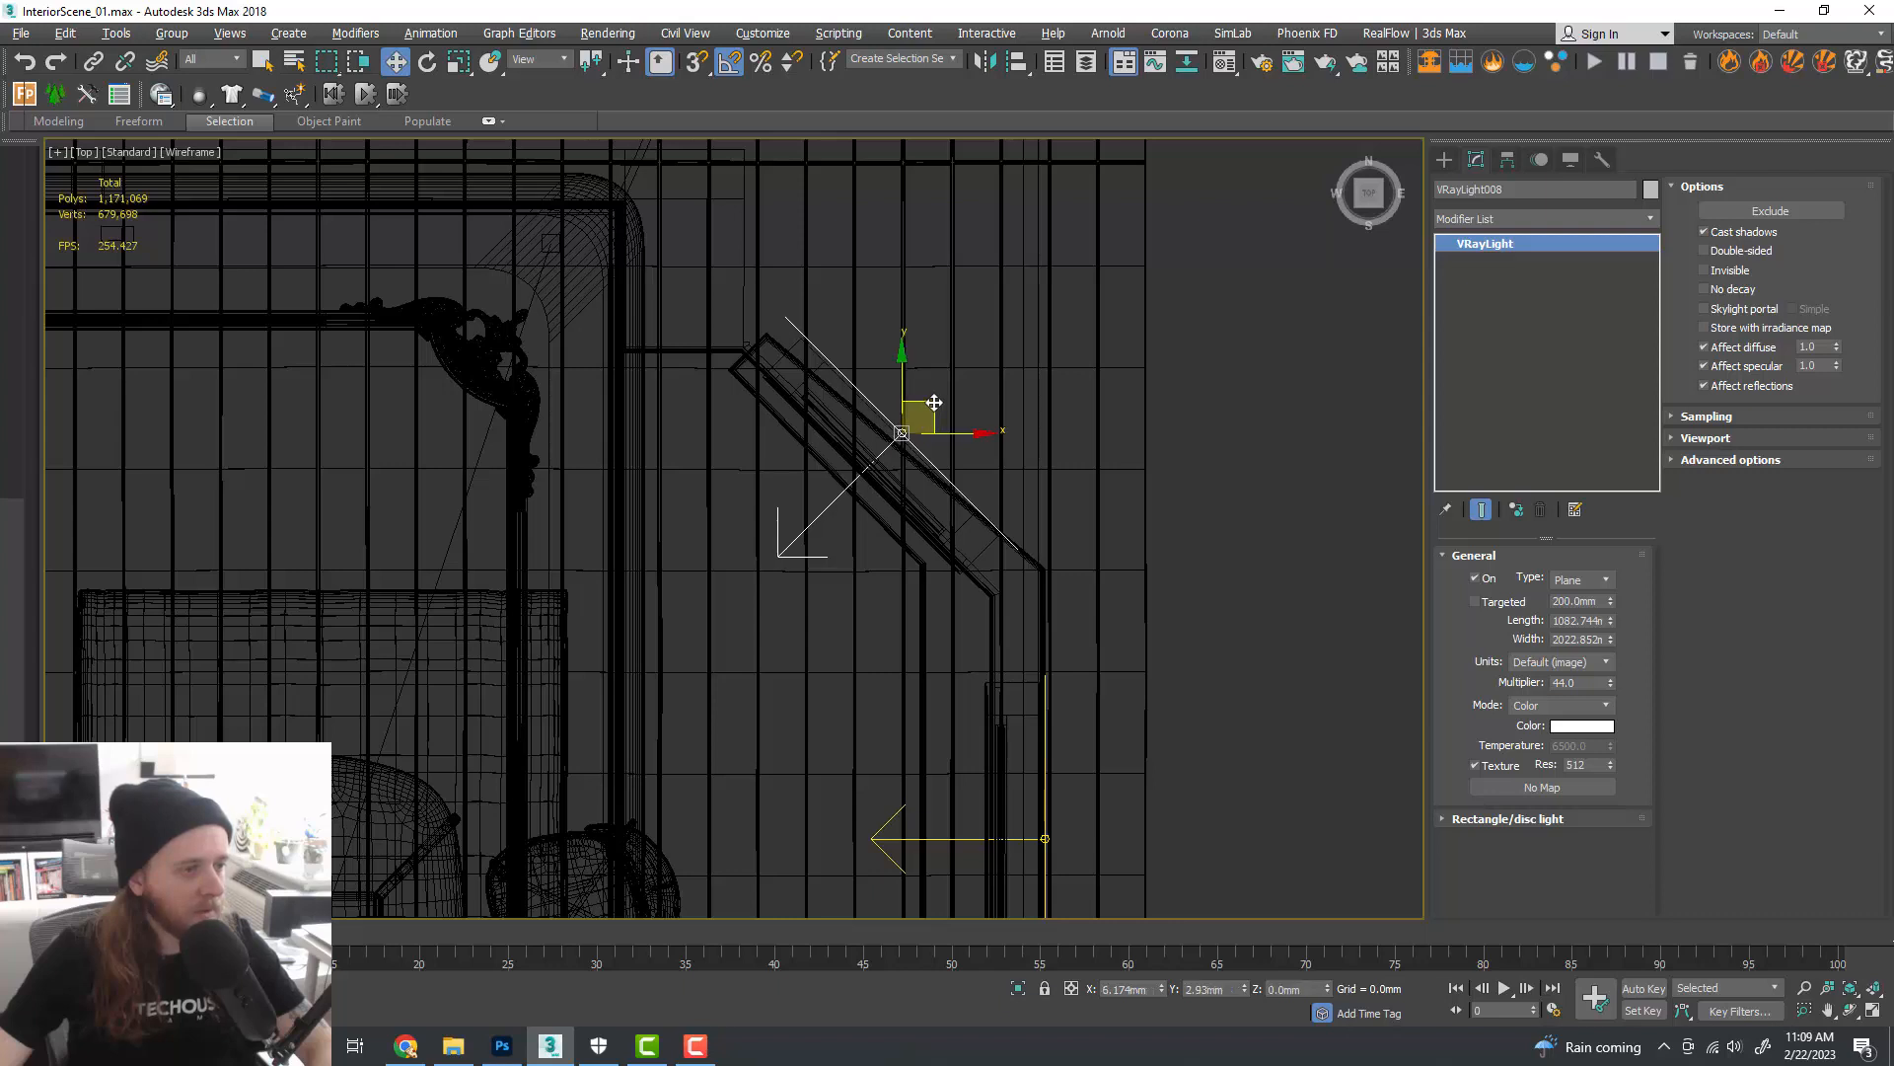
- Clone the angled window's light as an instance straight along Y to about -457 mm, beside the opposite angled bay window
scroll(927, 424, down, 5)
scroll(959, 510, up, 2)
middle_drag(1084, 586, 1058, 517)
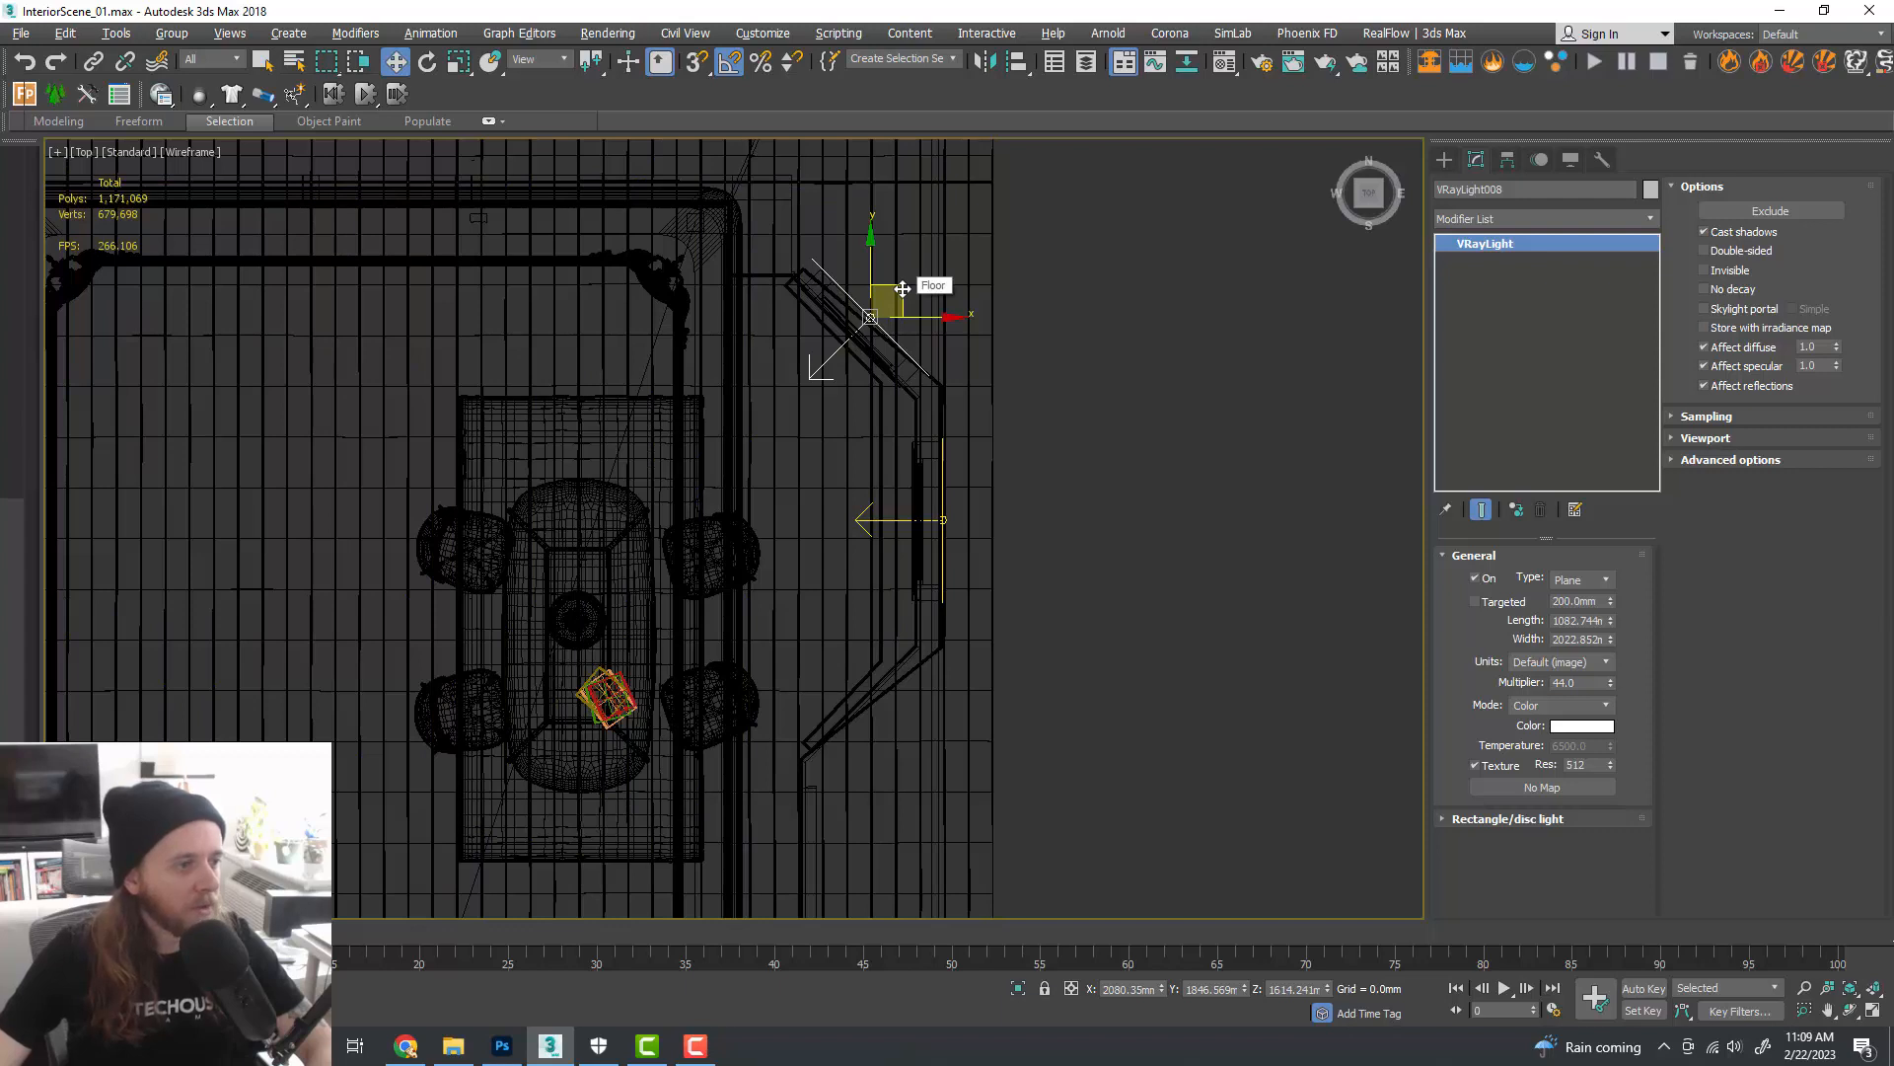
mouse_move(881, 279)
shift+mouse_down()
mouse_move(903, 504)
mouse_move(881, 630)
shift+mouse_up()
click(949, 606)
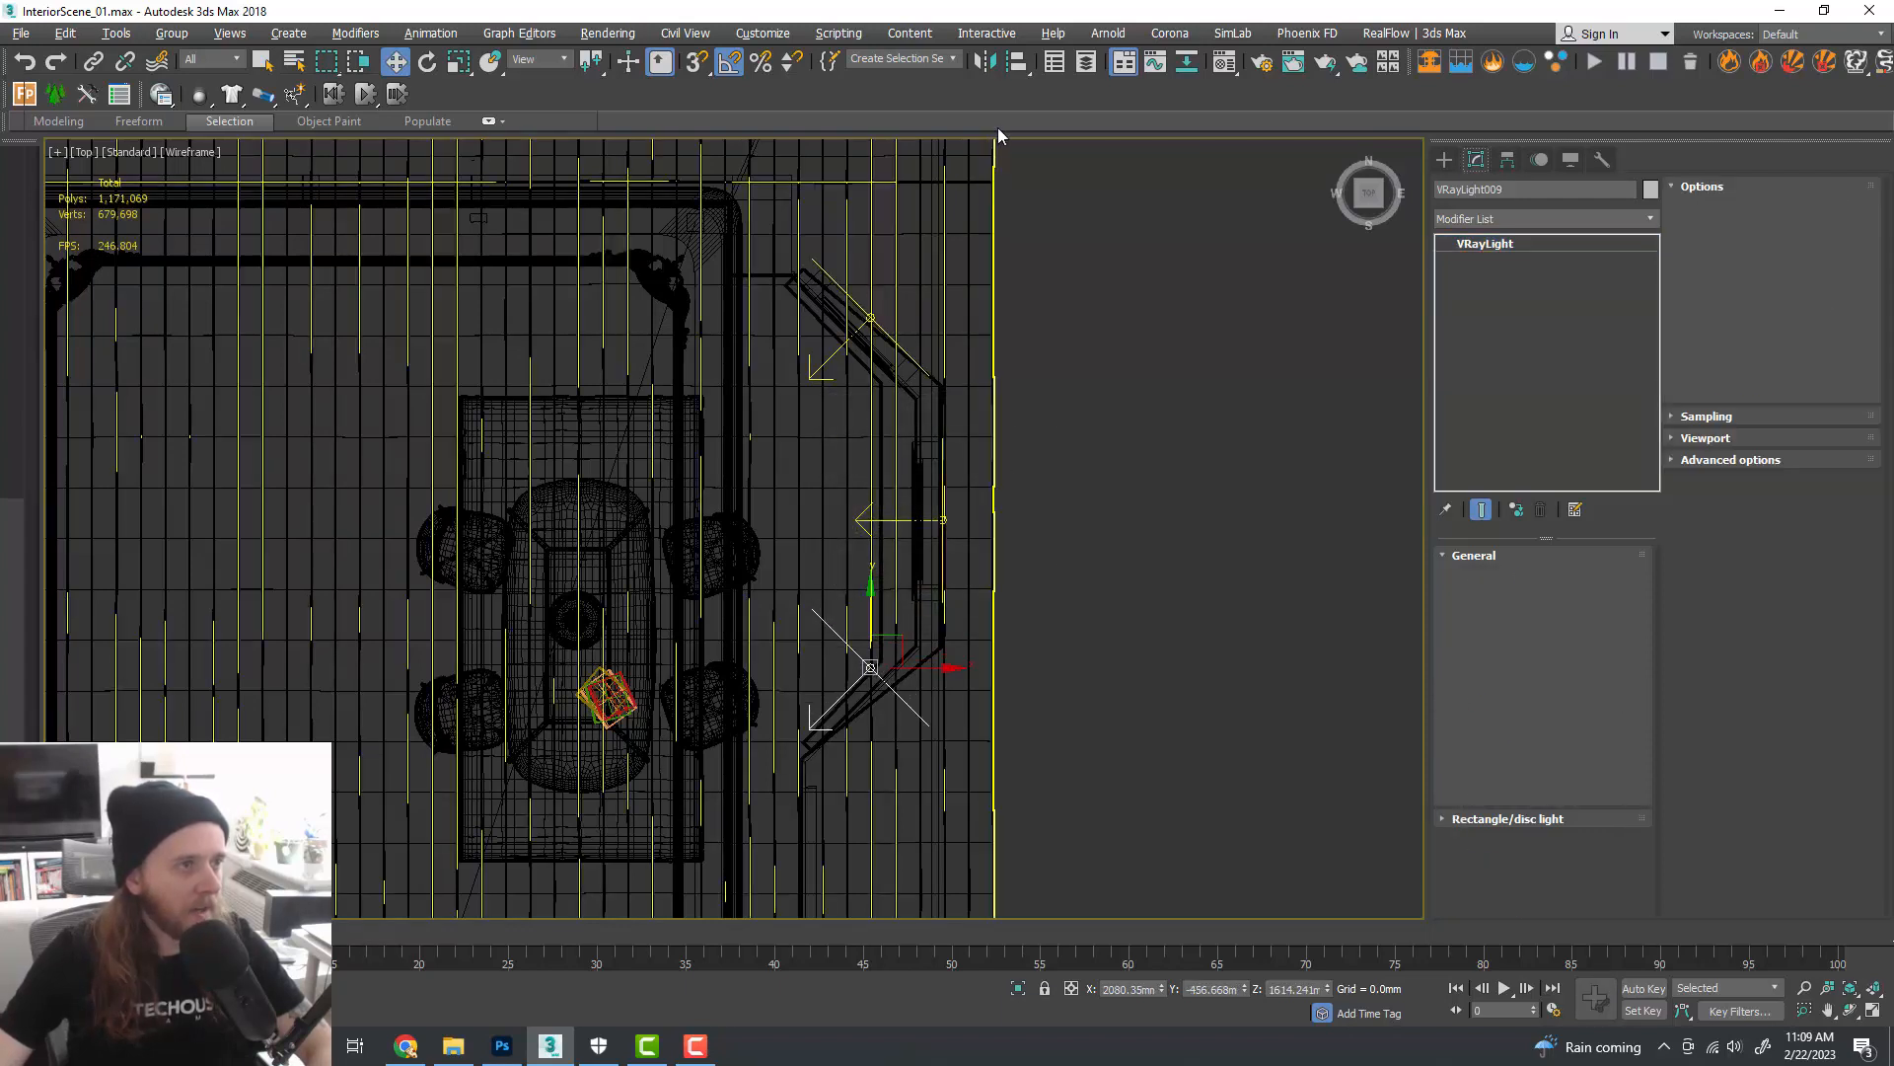
- Mirror the new light along Y without cloning and move it to about Y -685 mm, just outside the opposite angled window
click(984, 62)
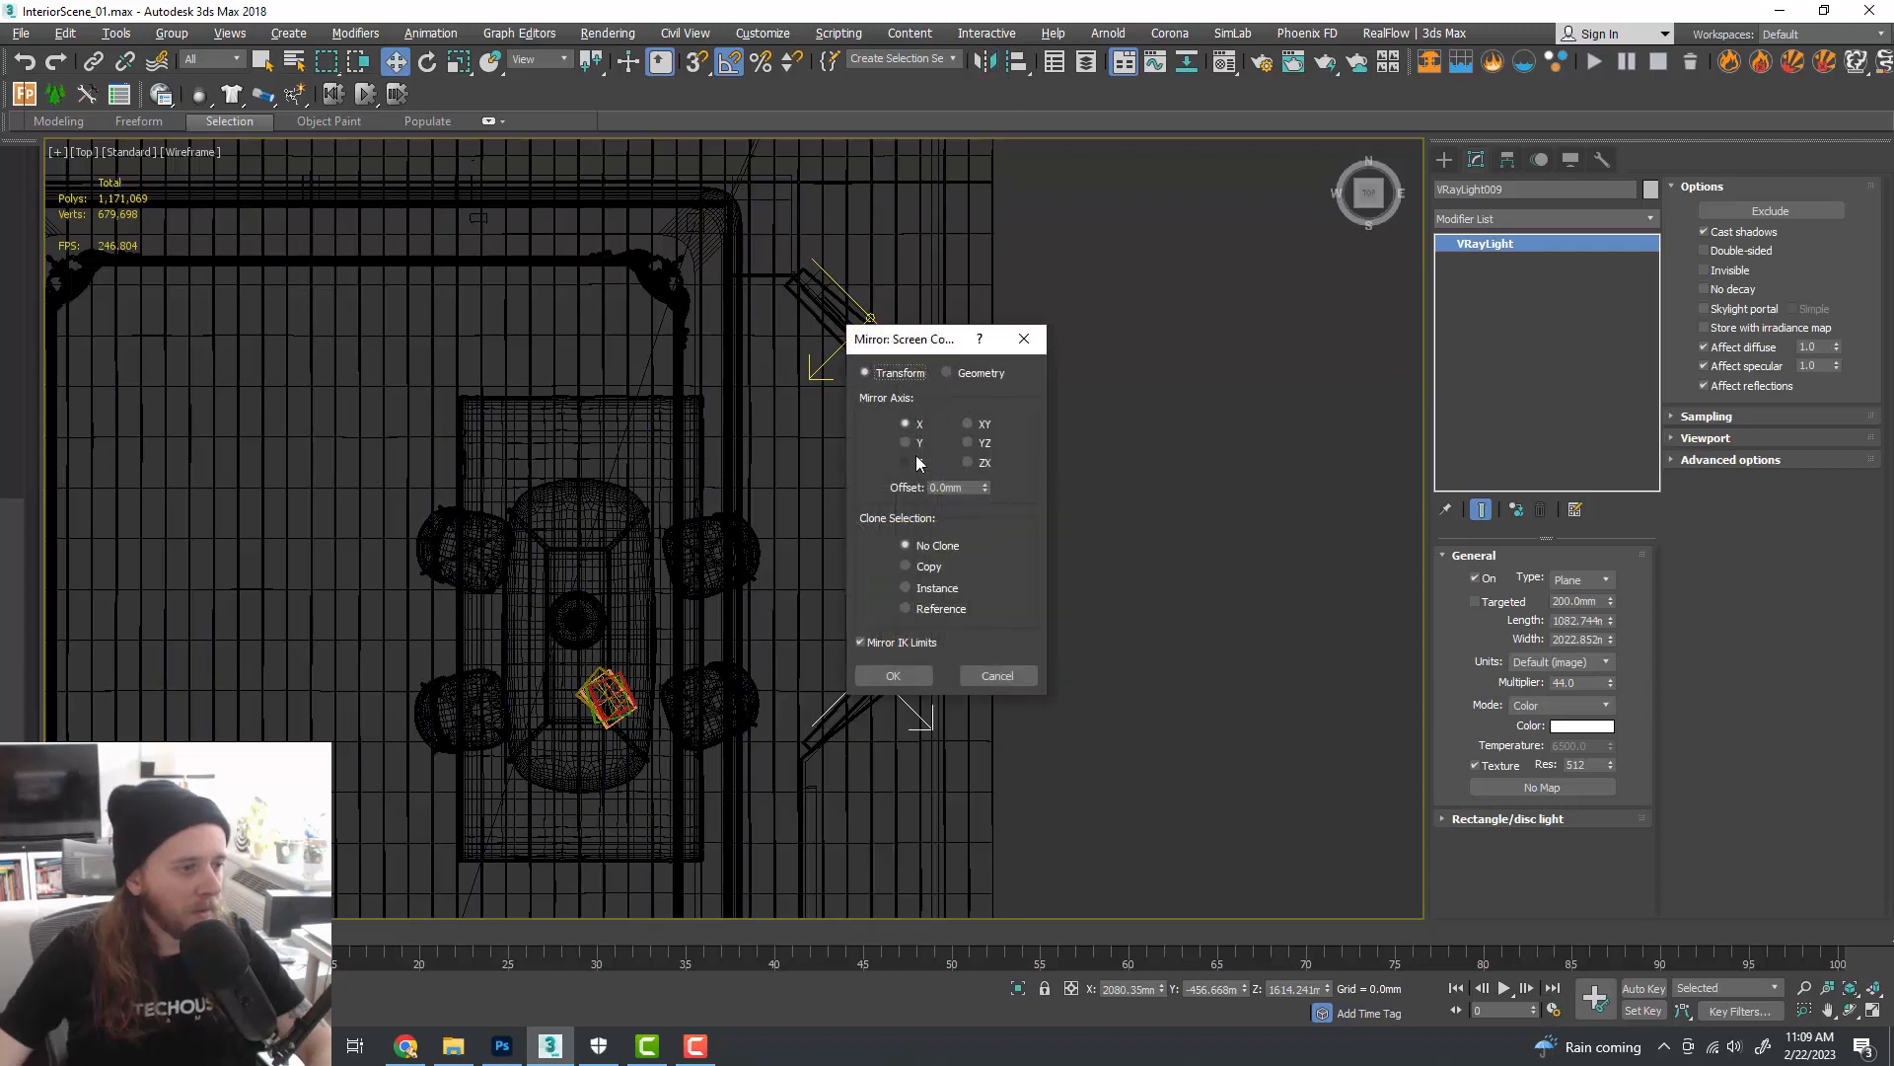
click(893, 675)
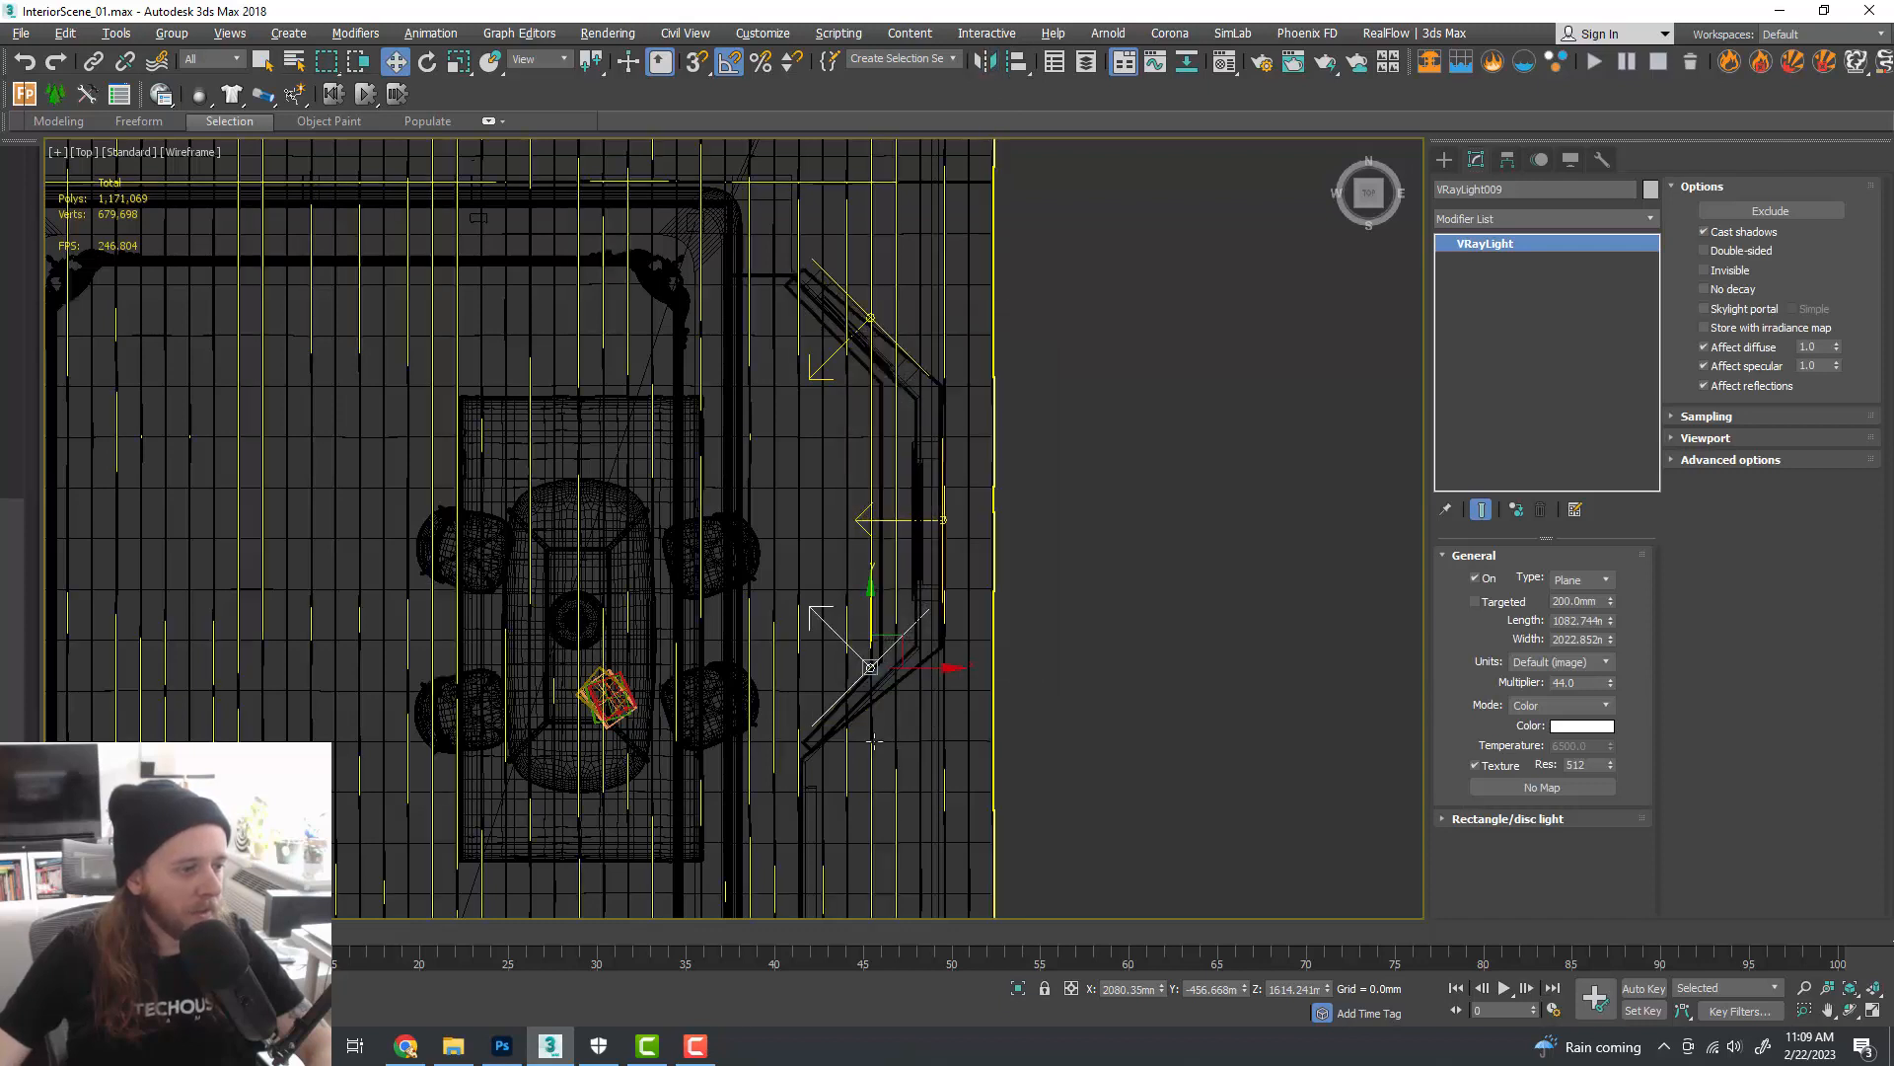
scroll(874, 681, up, 2)
drag(868, 569, 891, 623)
key(alt+w)
key(alt+w)
scroll(1002, 617, down, 5)
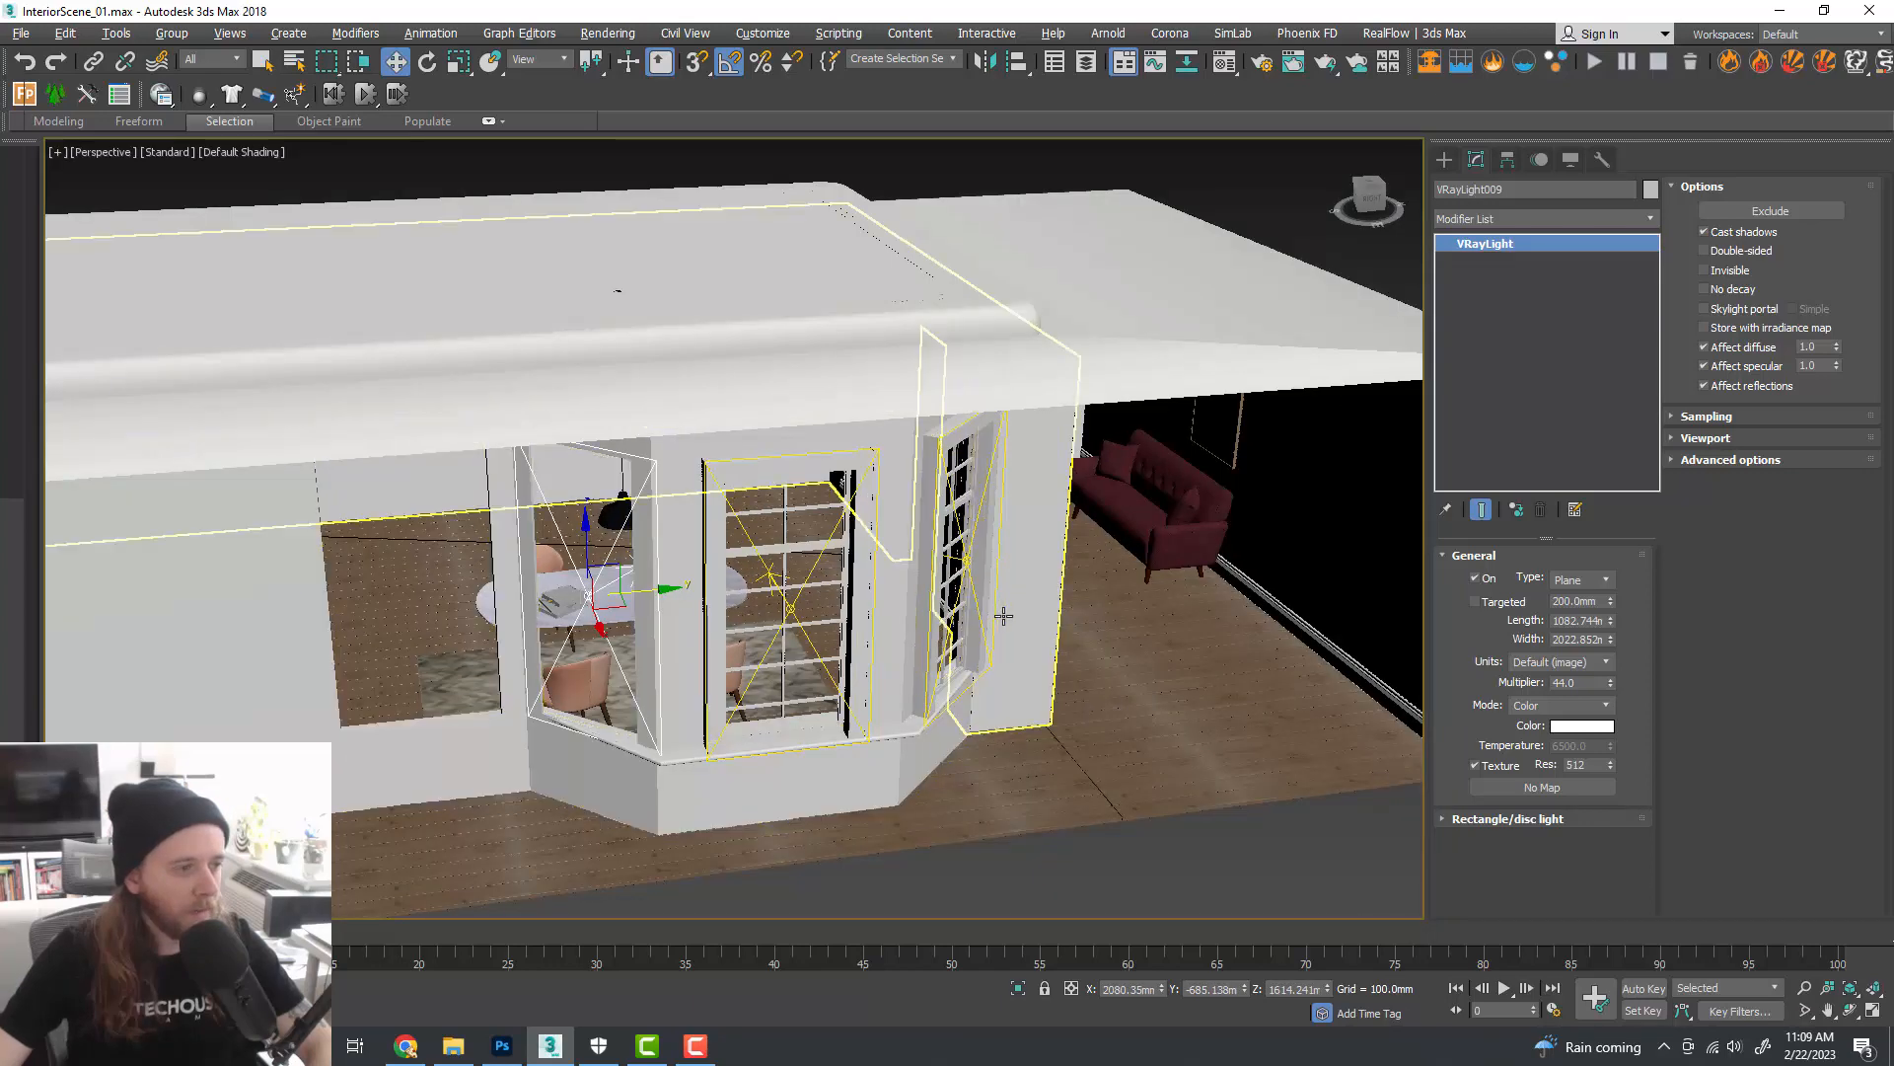
scroll(1004, 620, up, 5)
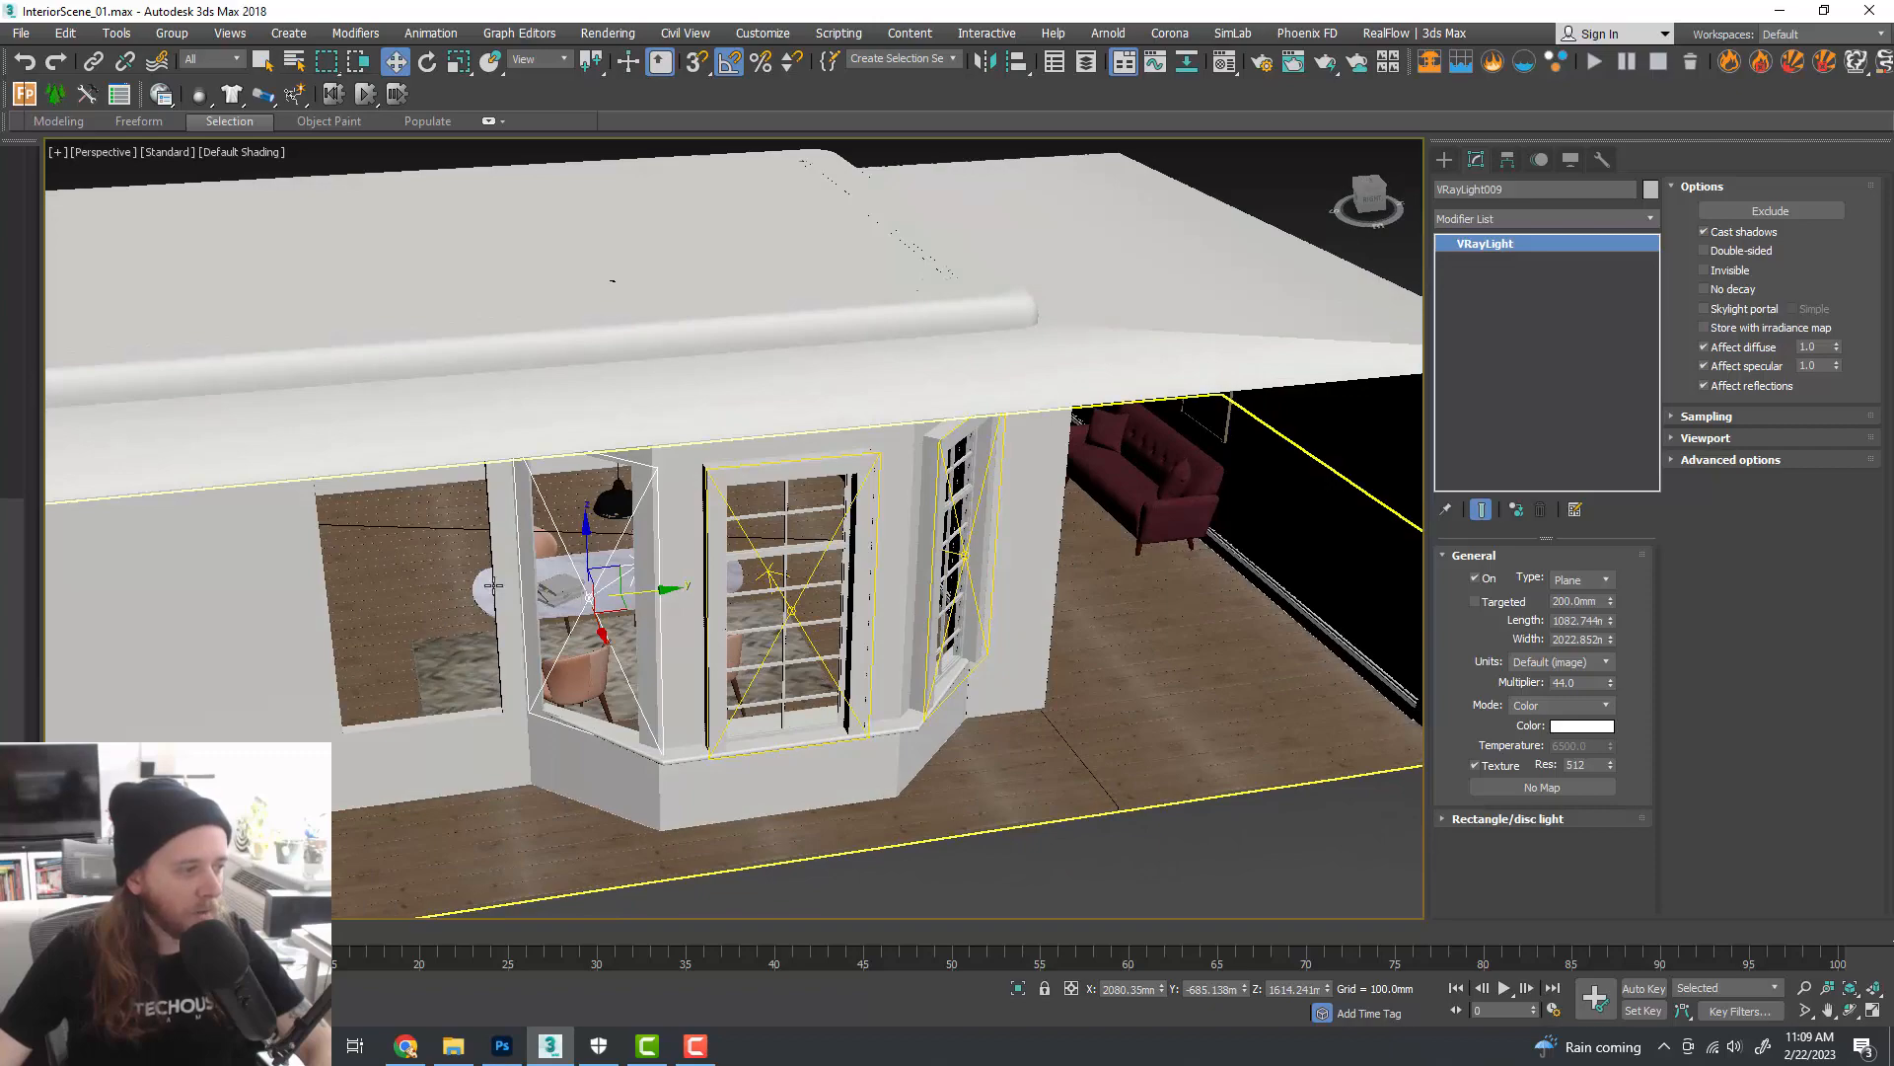
alt+middle_drag(397, 597, 765, 583)
- Clone the middle bay light as one independent copy and place it at about X 1738, Y -1750 mm, outside the neighbouring flat-wall window
key(alt+w)
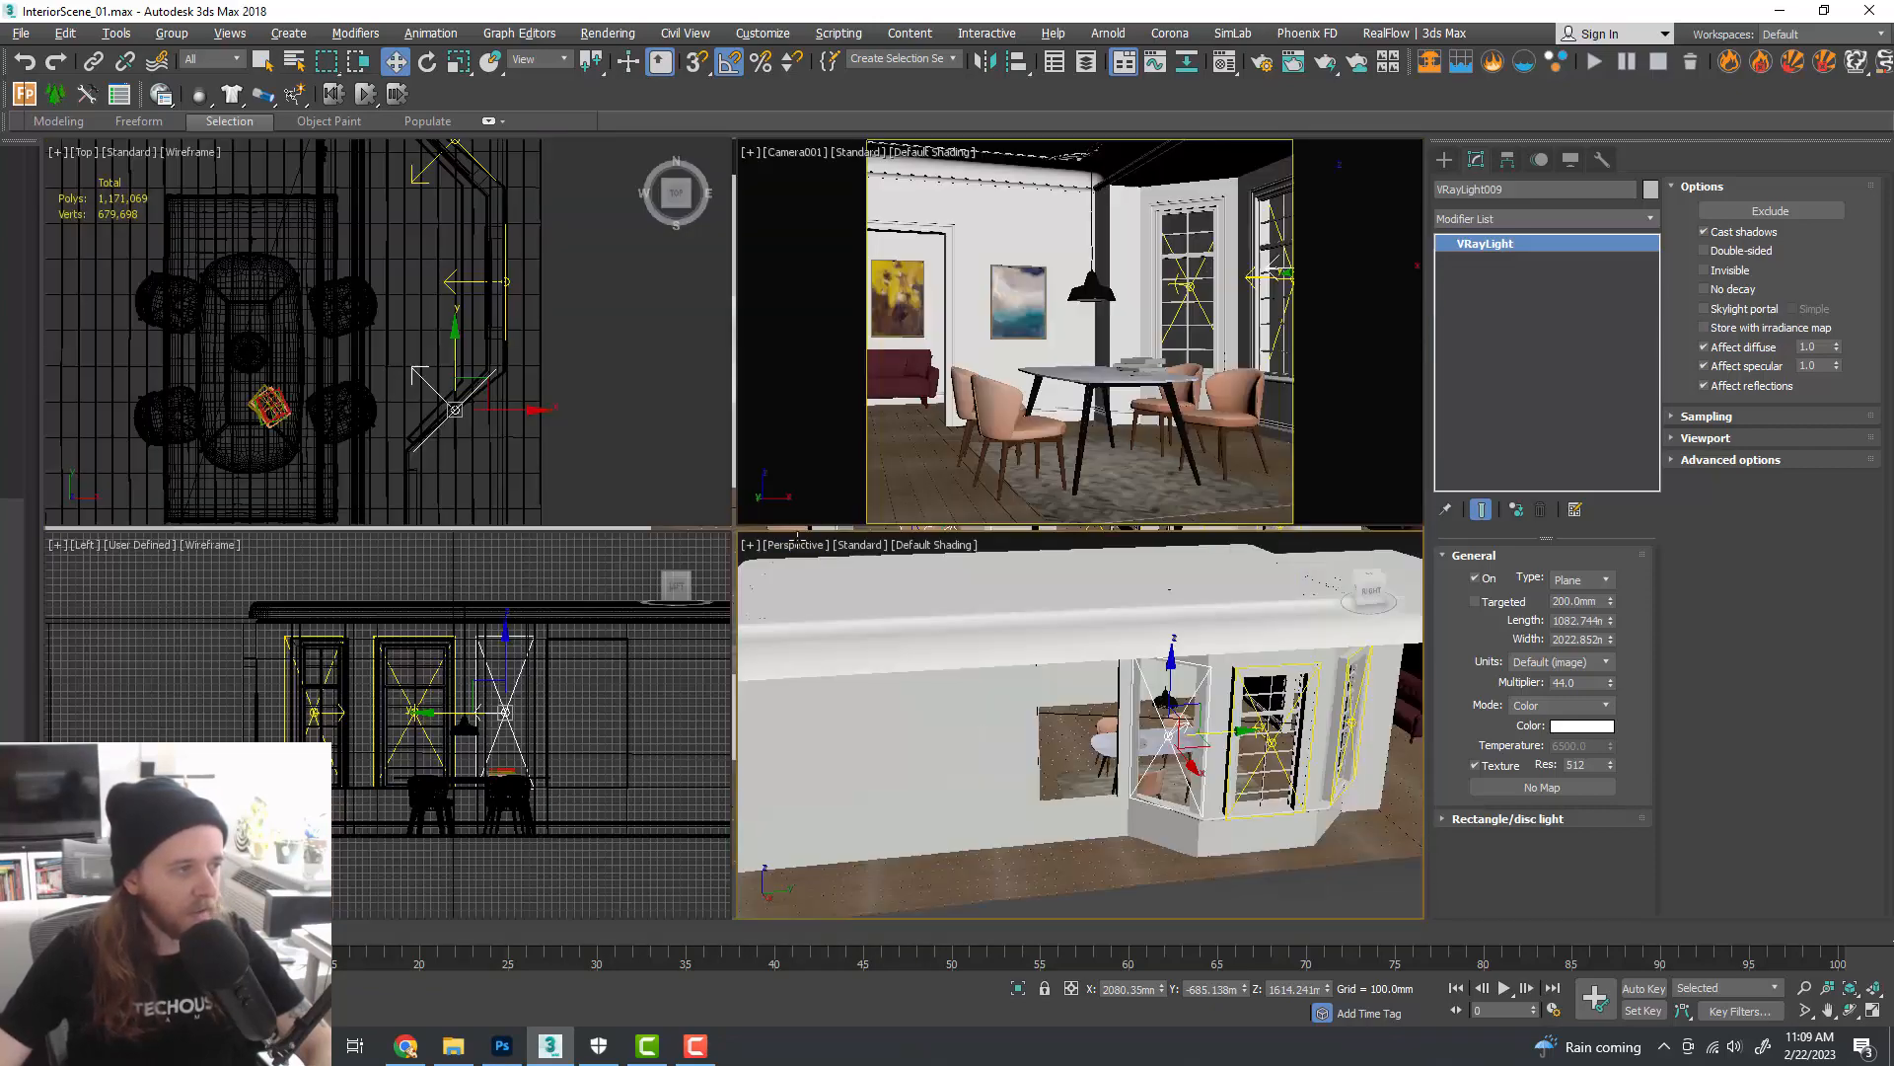
key(alt+w)
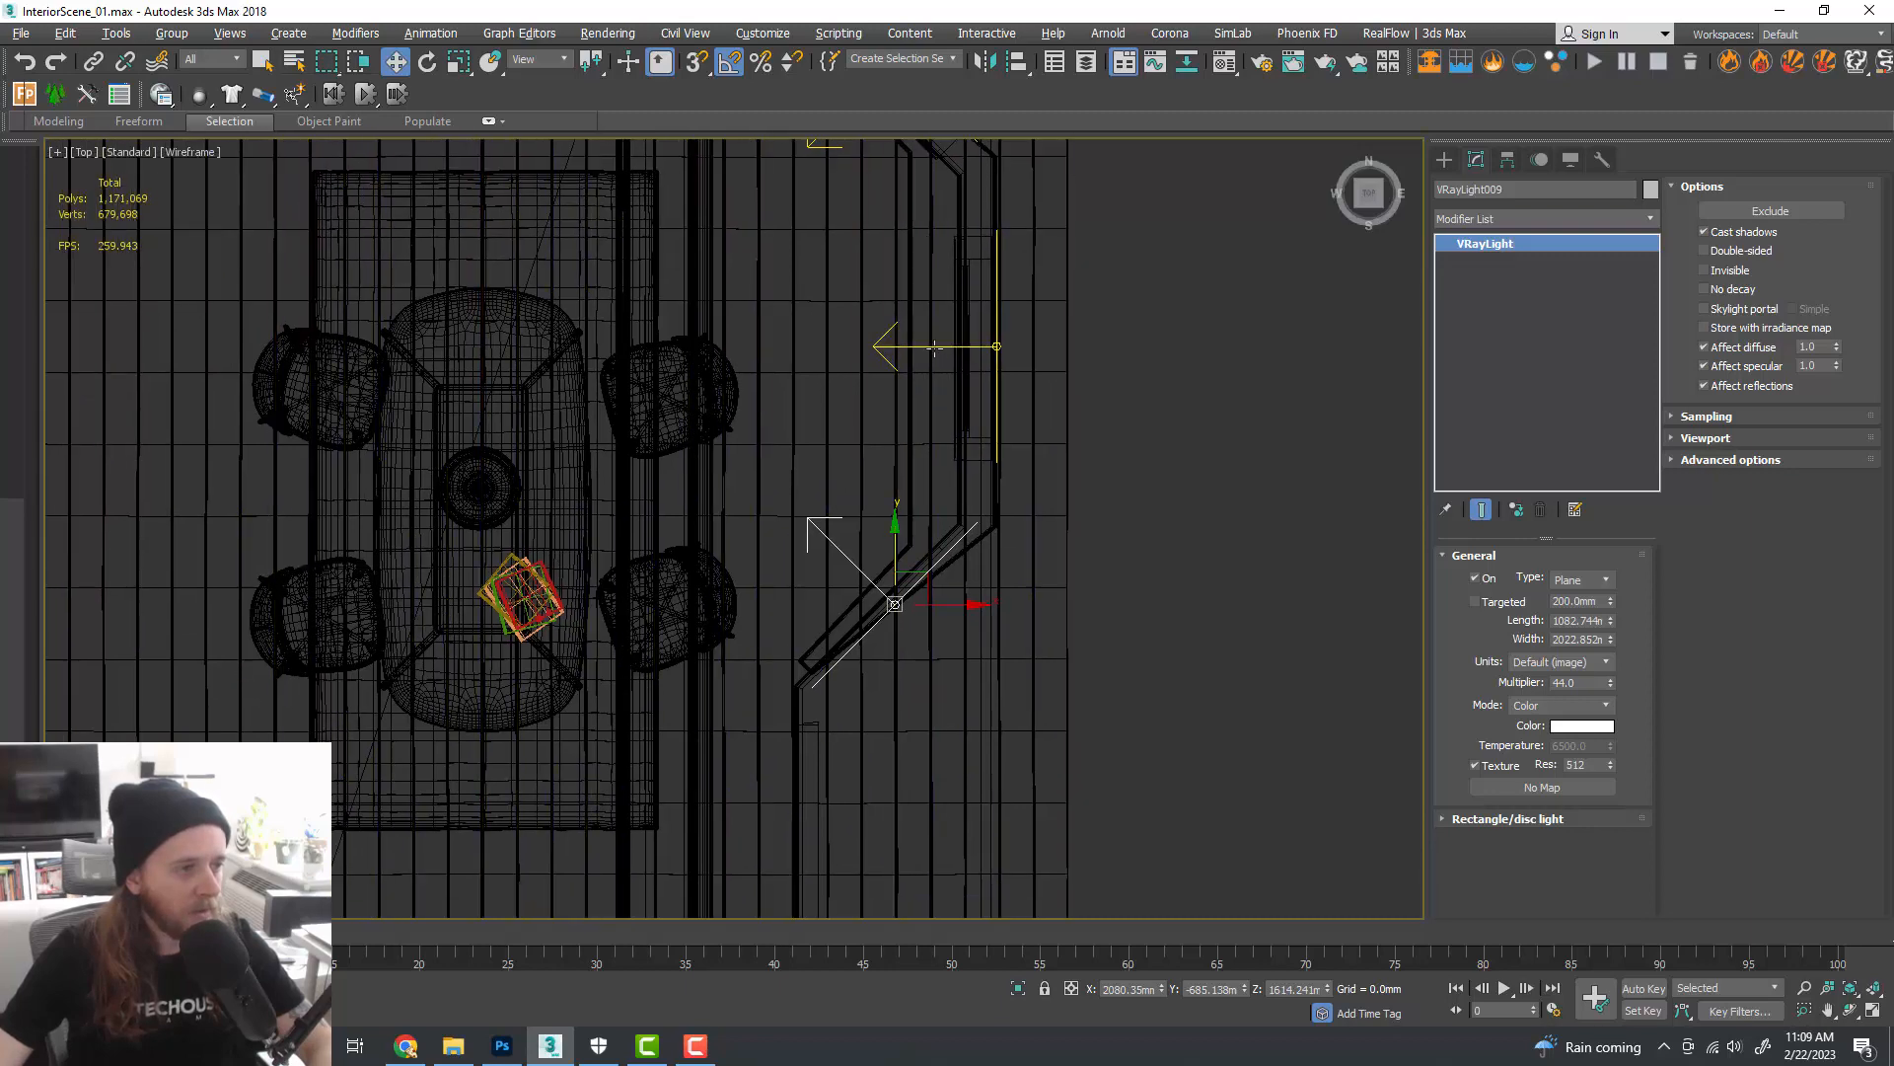
click(972, 345)
mouse_move(1013, 329)
shift+mouse_down()
mouse_move(974, 554)
mouse_move(893, 670)
shift+mouse_up()
click(861, 466)
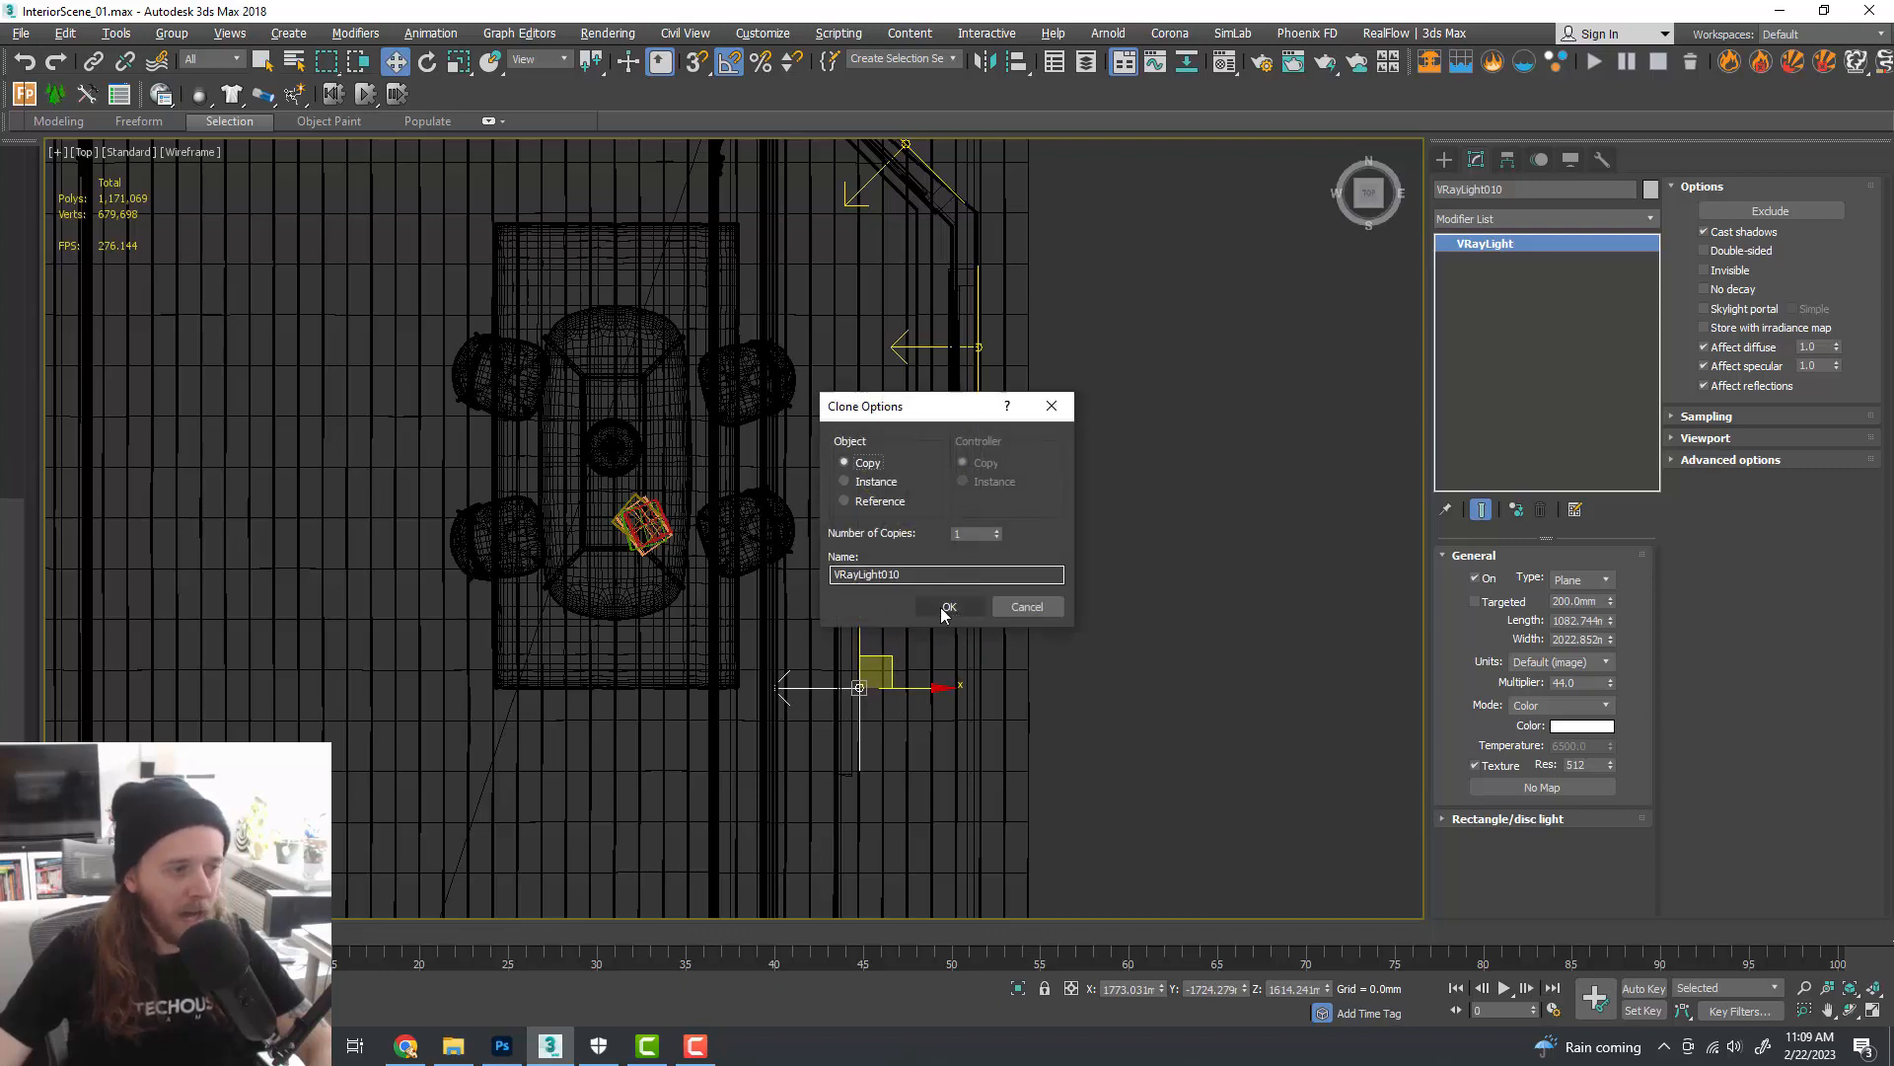
click(948, 607)
scroll(892, 732, up, 5)
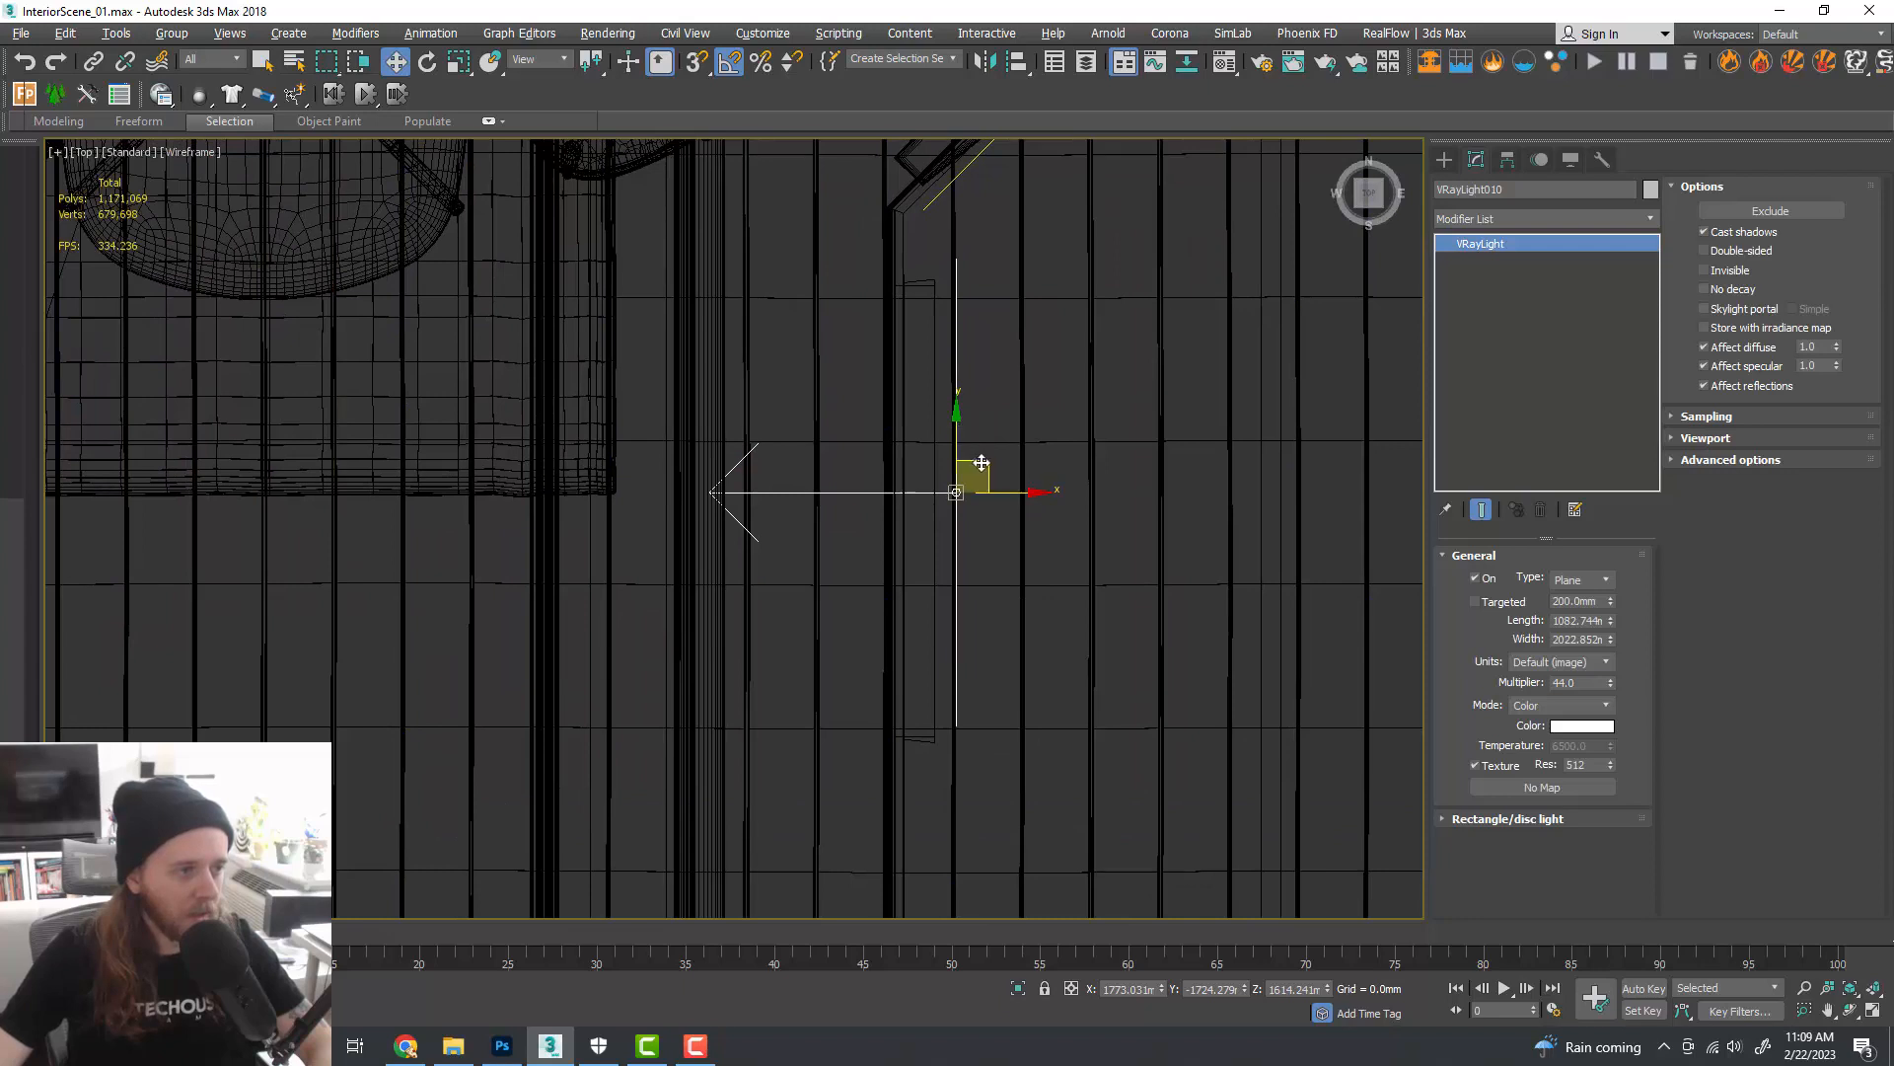
drag(981, 463, 967, 474)
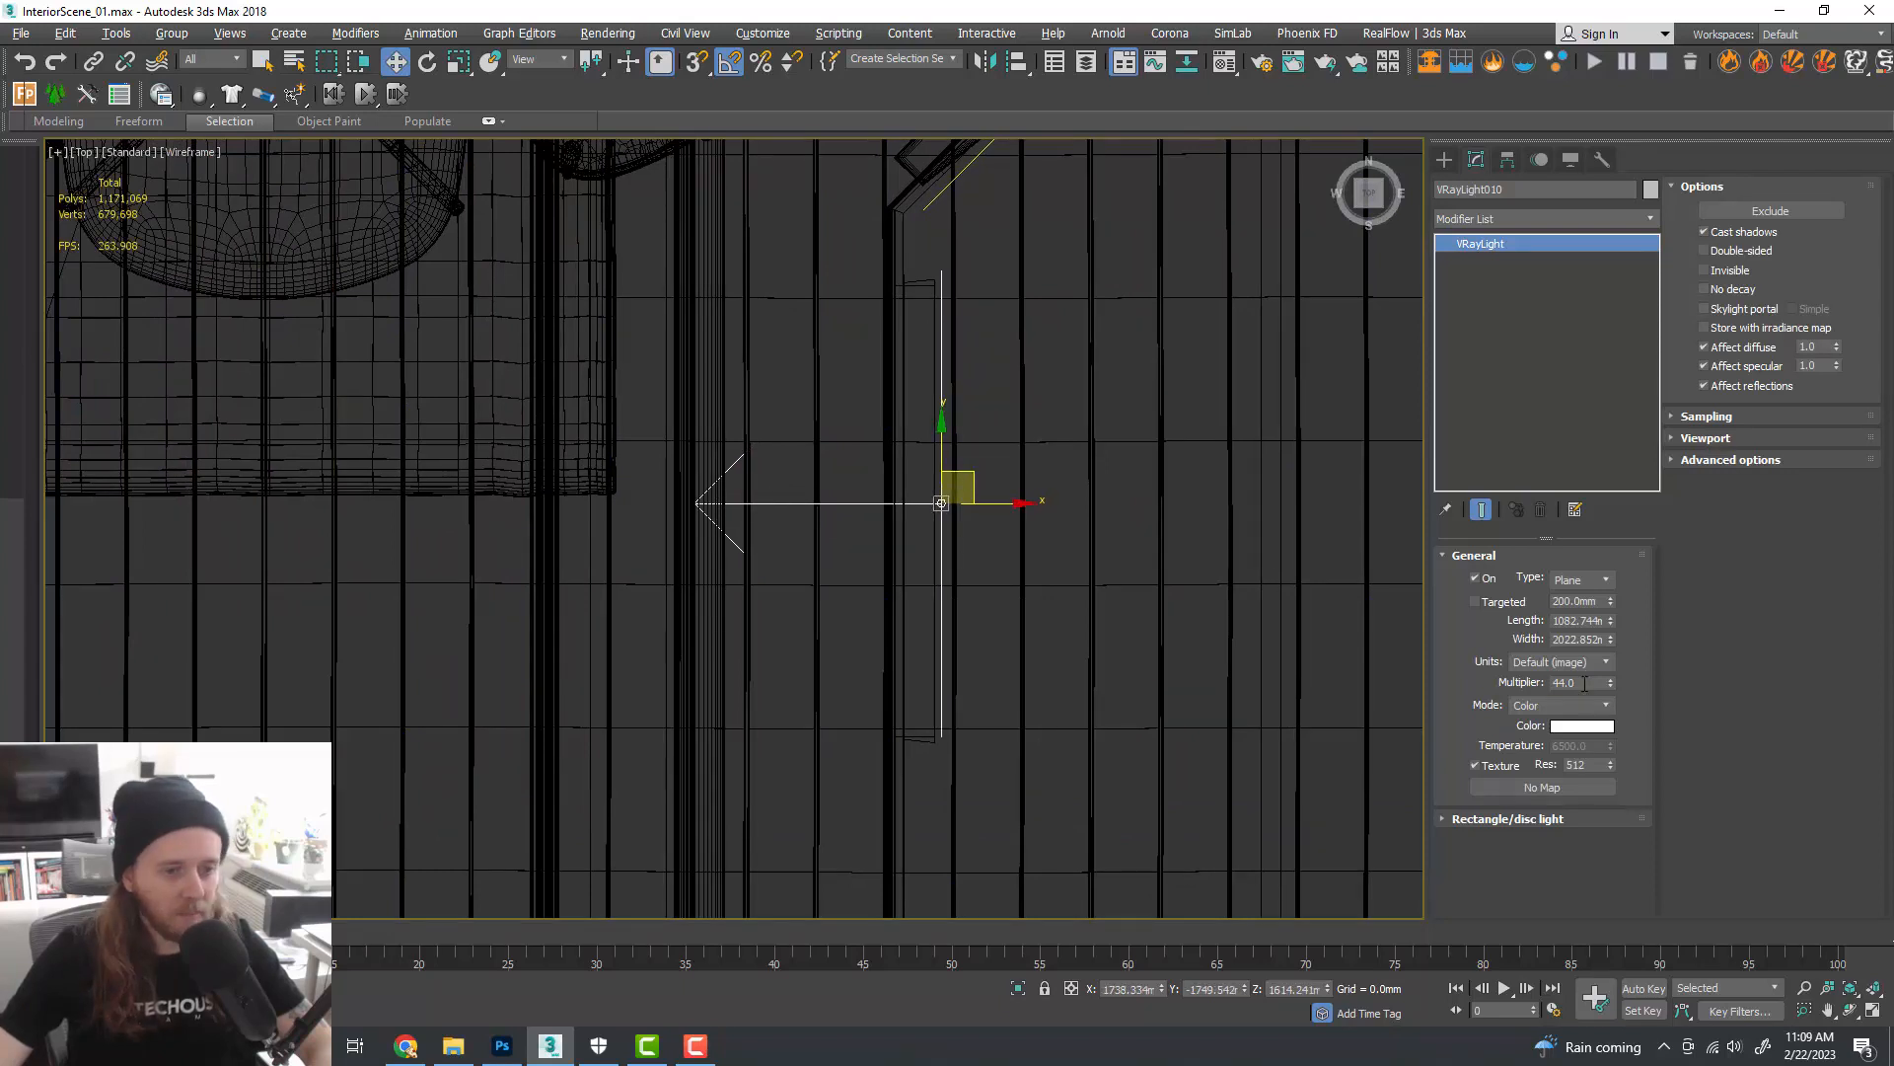
- Set the flat-wall window light's multiplier to 40 and check its placement against the window in the Perspective view
key(BackSpace)
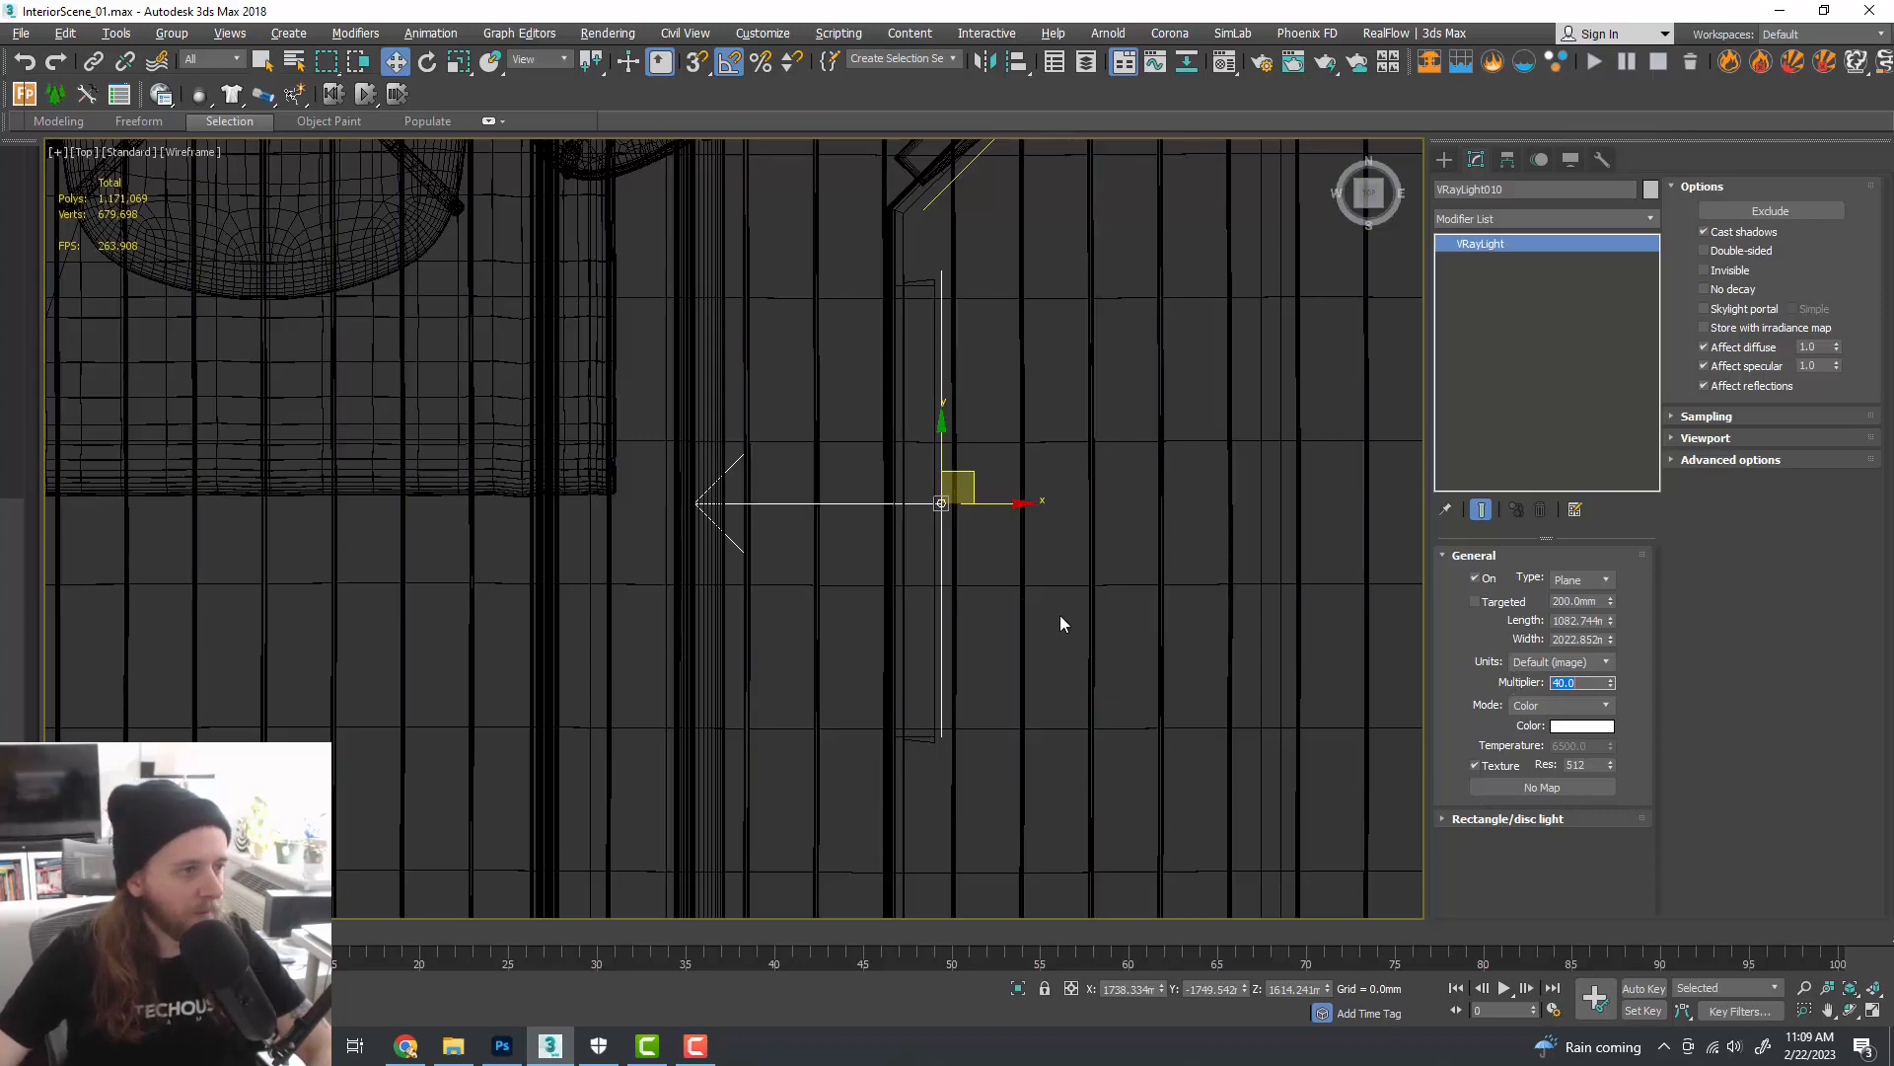
key(alt+w)
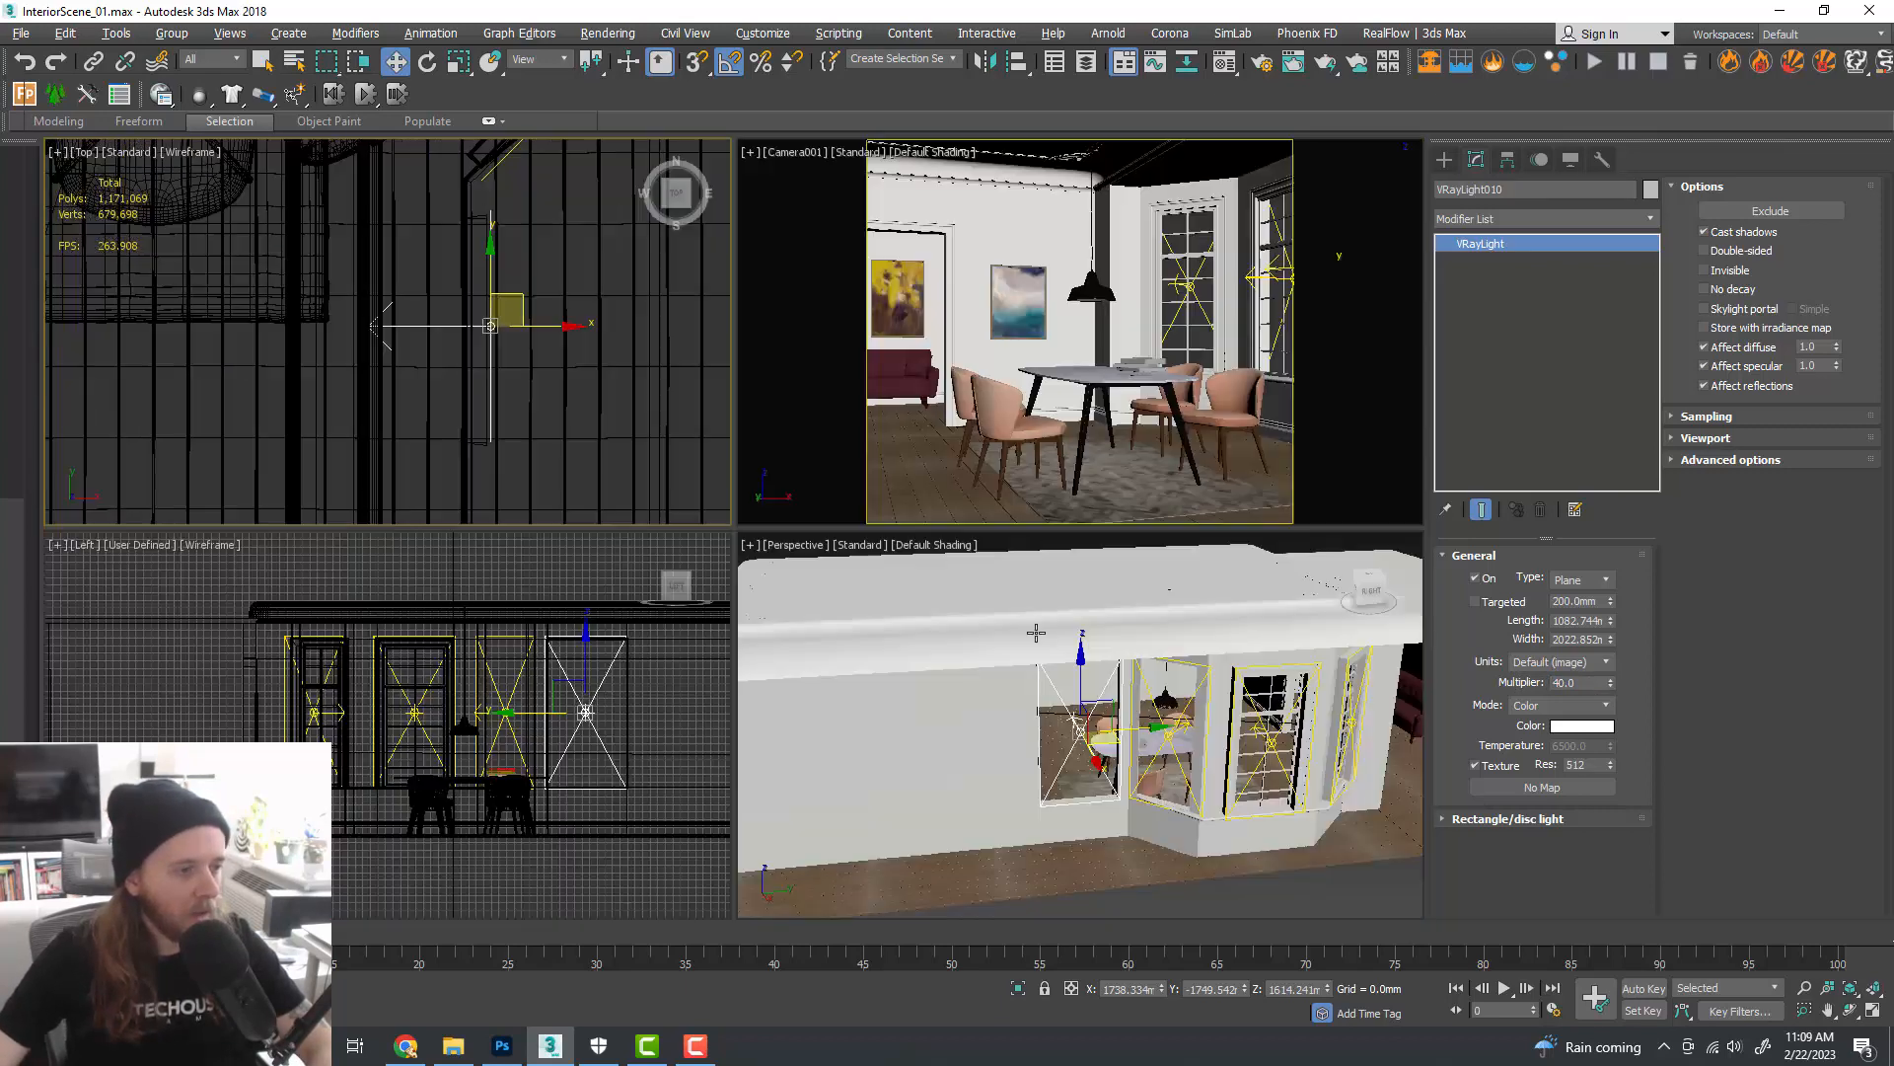
key(alt+w)
alt+middle_drag(1036, 632, 860, 590)
scroll(764, 584, up, 3)
key(alt+w)
middle_click(703, 479)
key(alt+w)
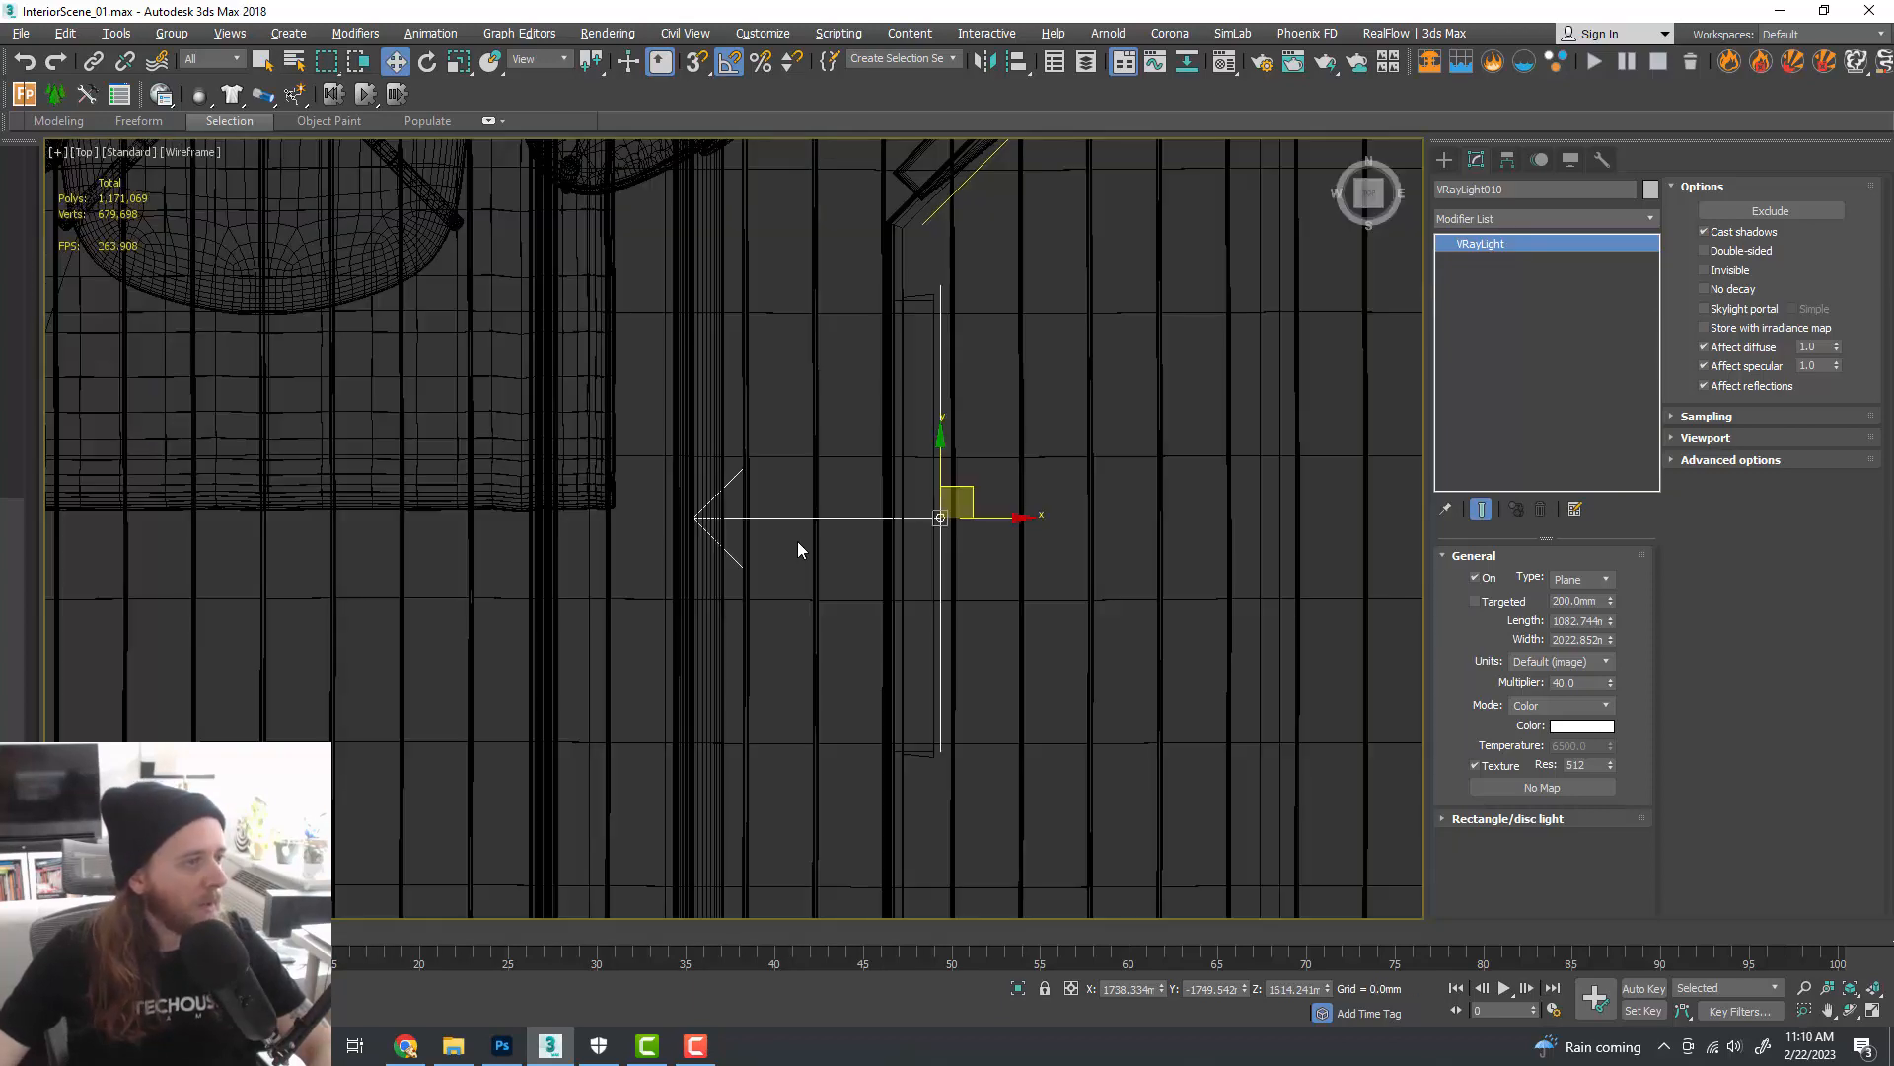
- Clone the flat-wall window light as one copy at about X 2127, Y 3816 mm, beside the sofa room beyond the bay
scroll(797, 541, down, 6)
scroll(993, 612, down, 1)
middle_drag(993, 613, 1005, 679)
scroll(980, 623, up, 1)
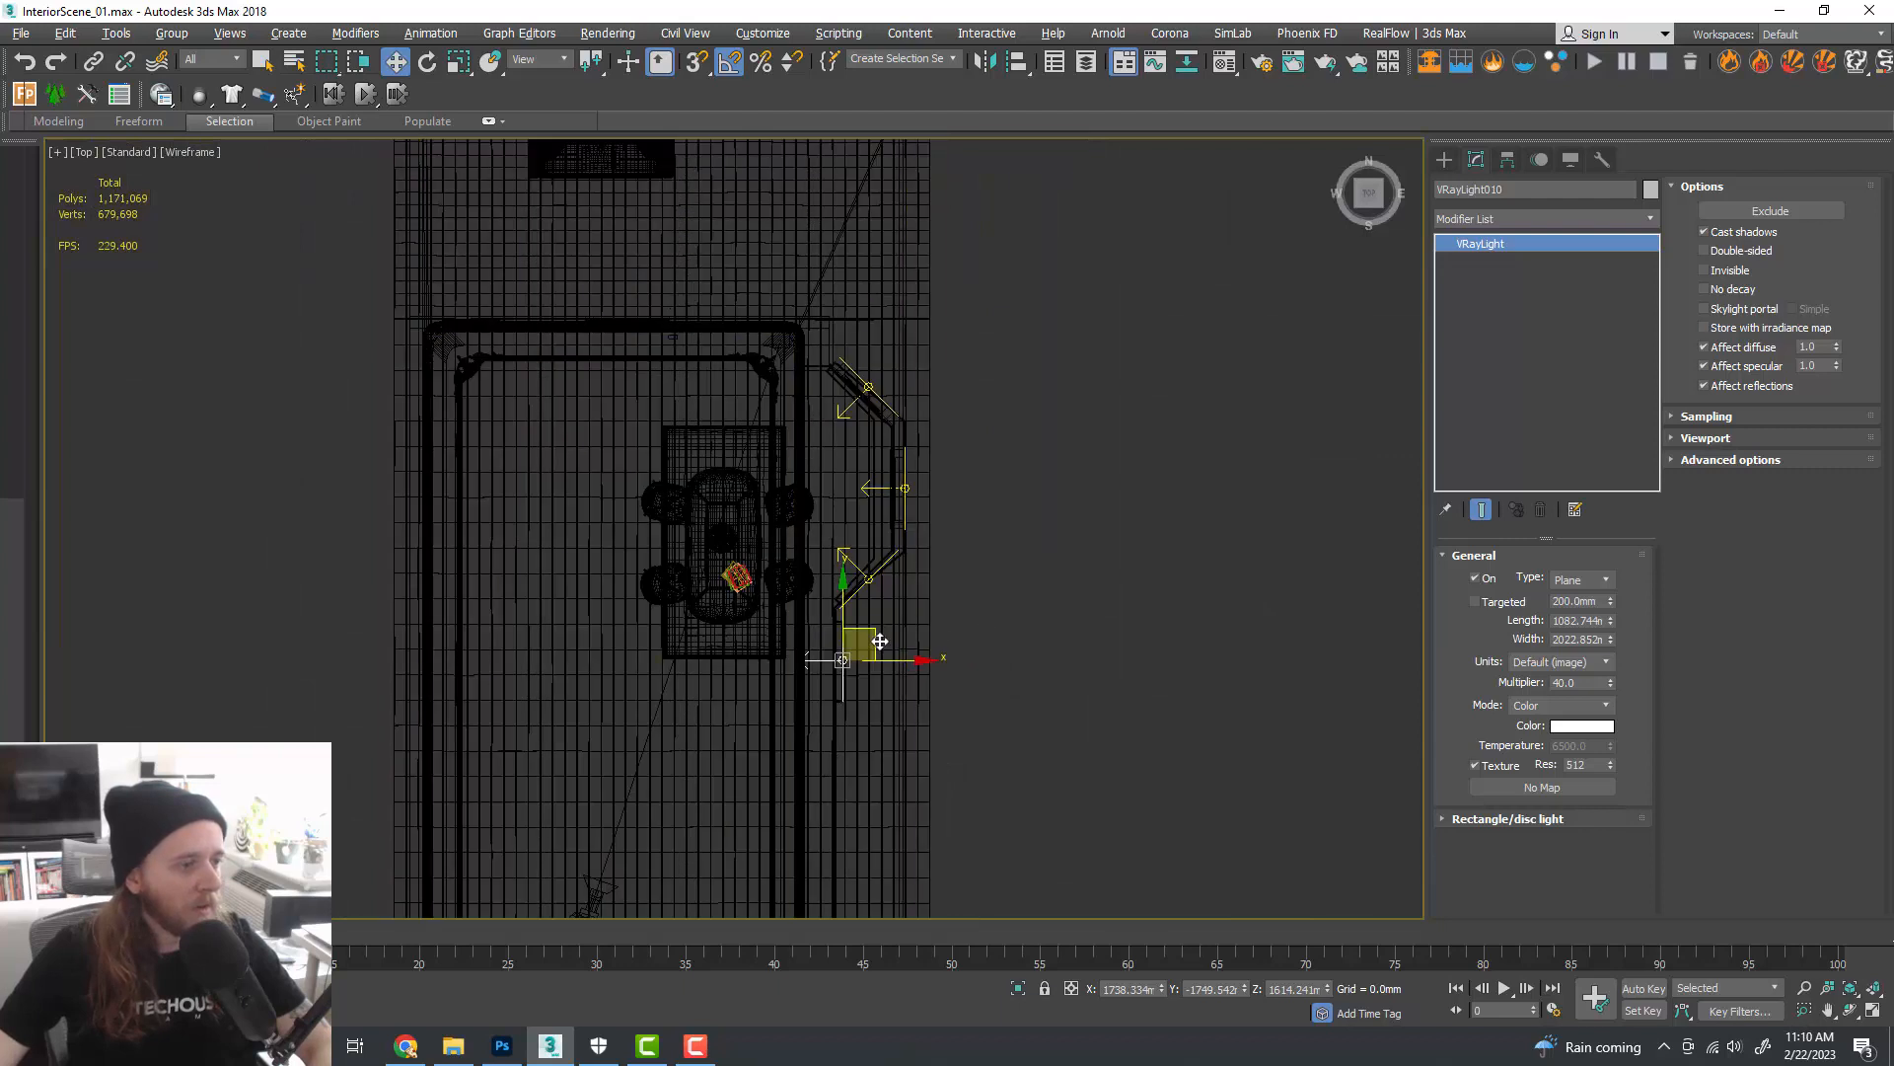
shift+drag(880, 641, 910, 234)
key(Return)
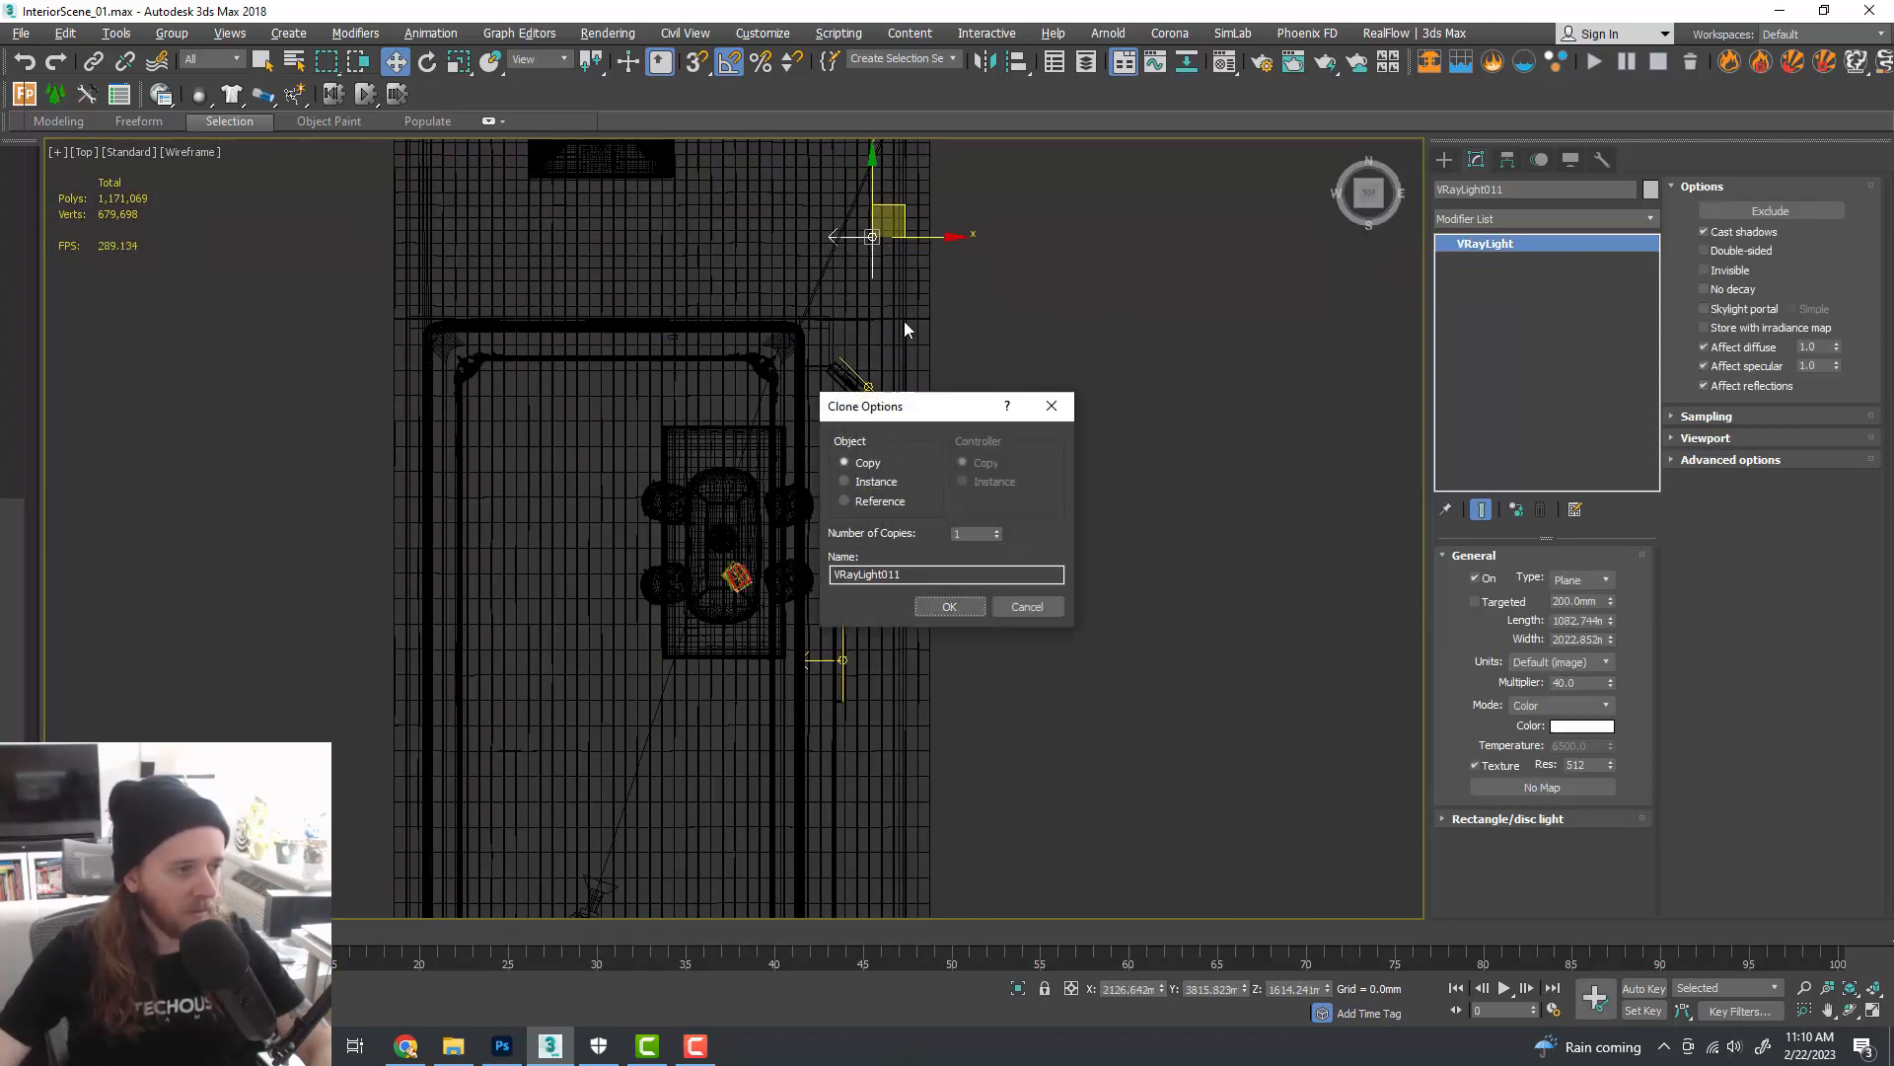
click(949, 606)
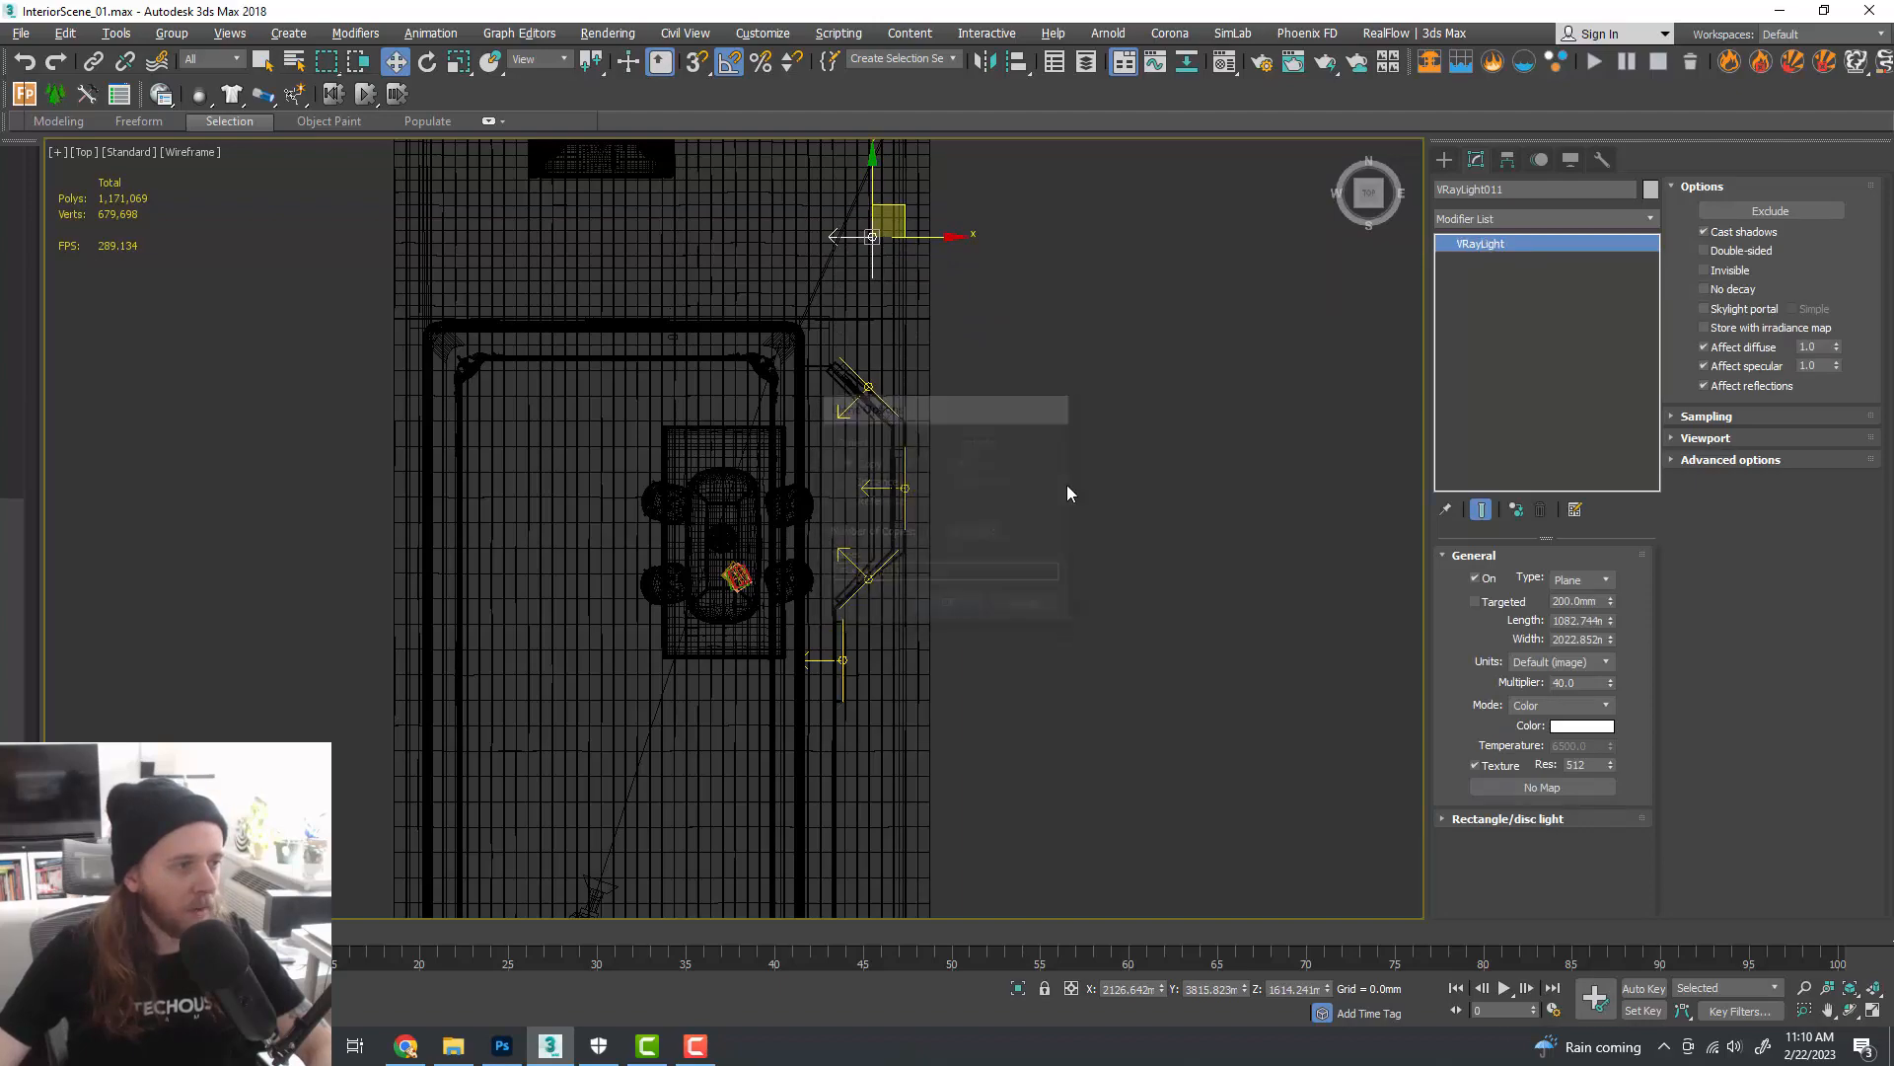
- Move the copied light in the Perspective view to about Y 4058, Z 1470 mm, in front of the sofa room's open side
middle_drag(923, 269, 962, 382)
key(alt+w)
middle_click(1193, 623)
key(alt+w)
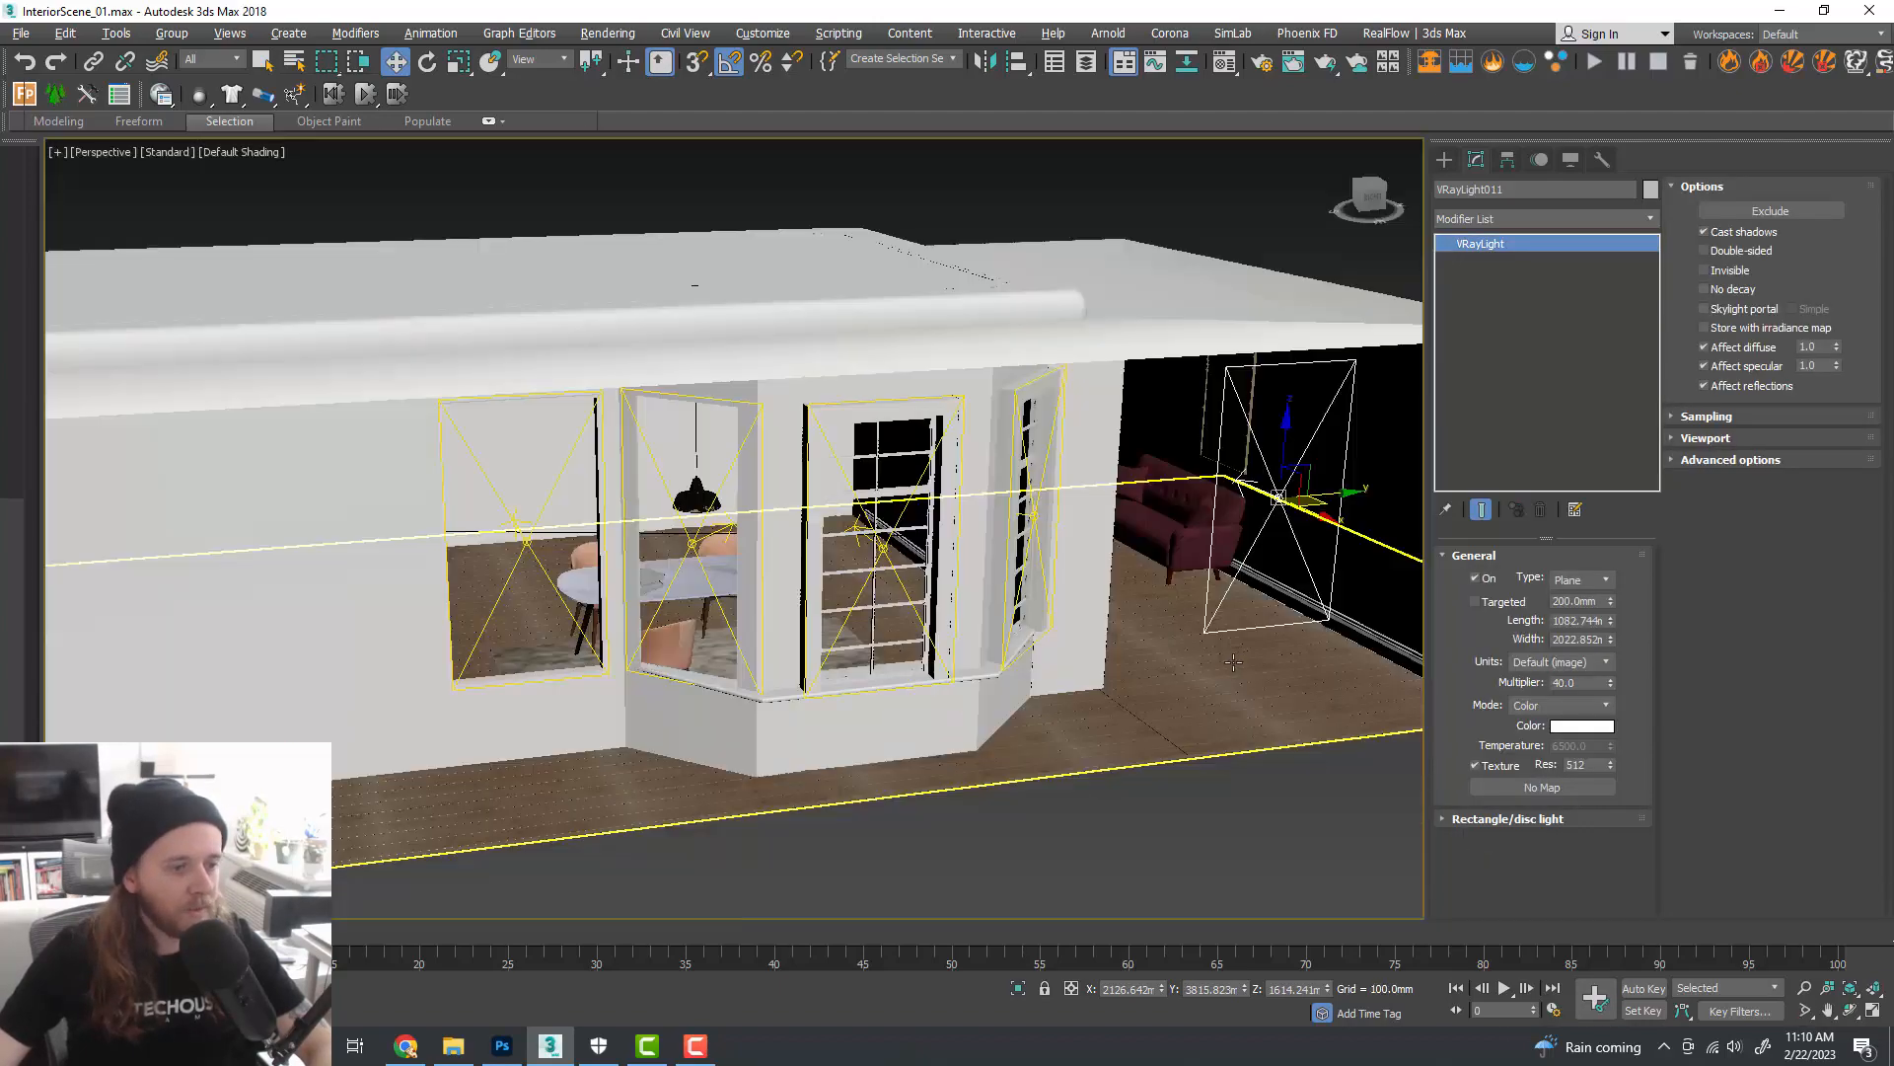
middle_drag(1308, 619, 1053, 631)
middle_drag(1054, 610, 930, 664)
drag(1005, 517, 1039, 537)
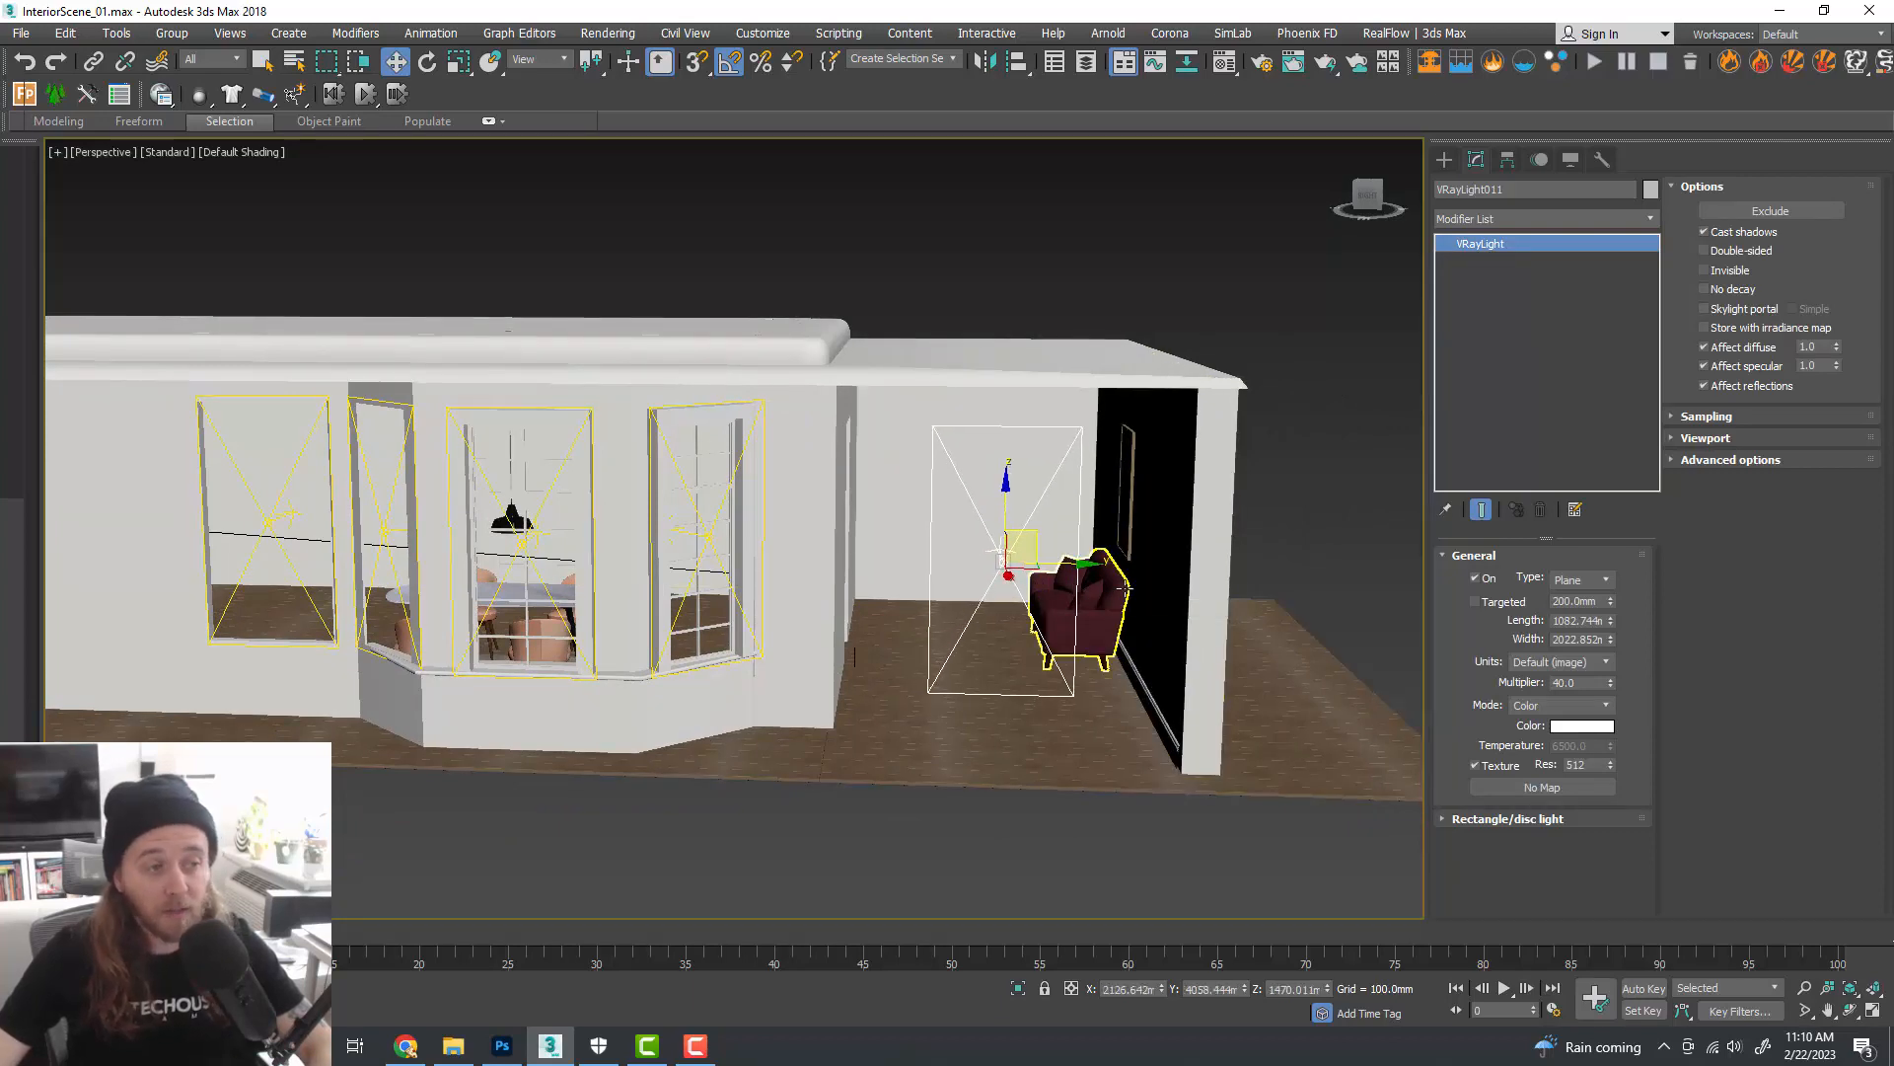
- Resize the sofa room's plane light to about 1418 mm long and 1841 mm wide
scroll(1111, 612, up, 2)
scroll(1134, 619, down, 2)
alt+middle_drag(1142, 622, 1248, 623)
drag(1614, 642, 1614, 590)
alt+middle_drag(1219, 623, 1320, 652)
key(alt+w)
- Check the camera view and make the sofa room's plane light invisible
right_click(1136, 367)
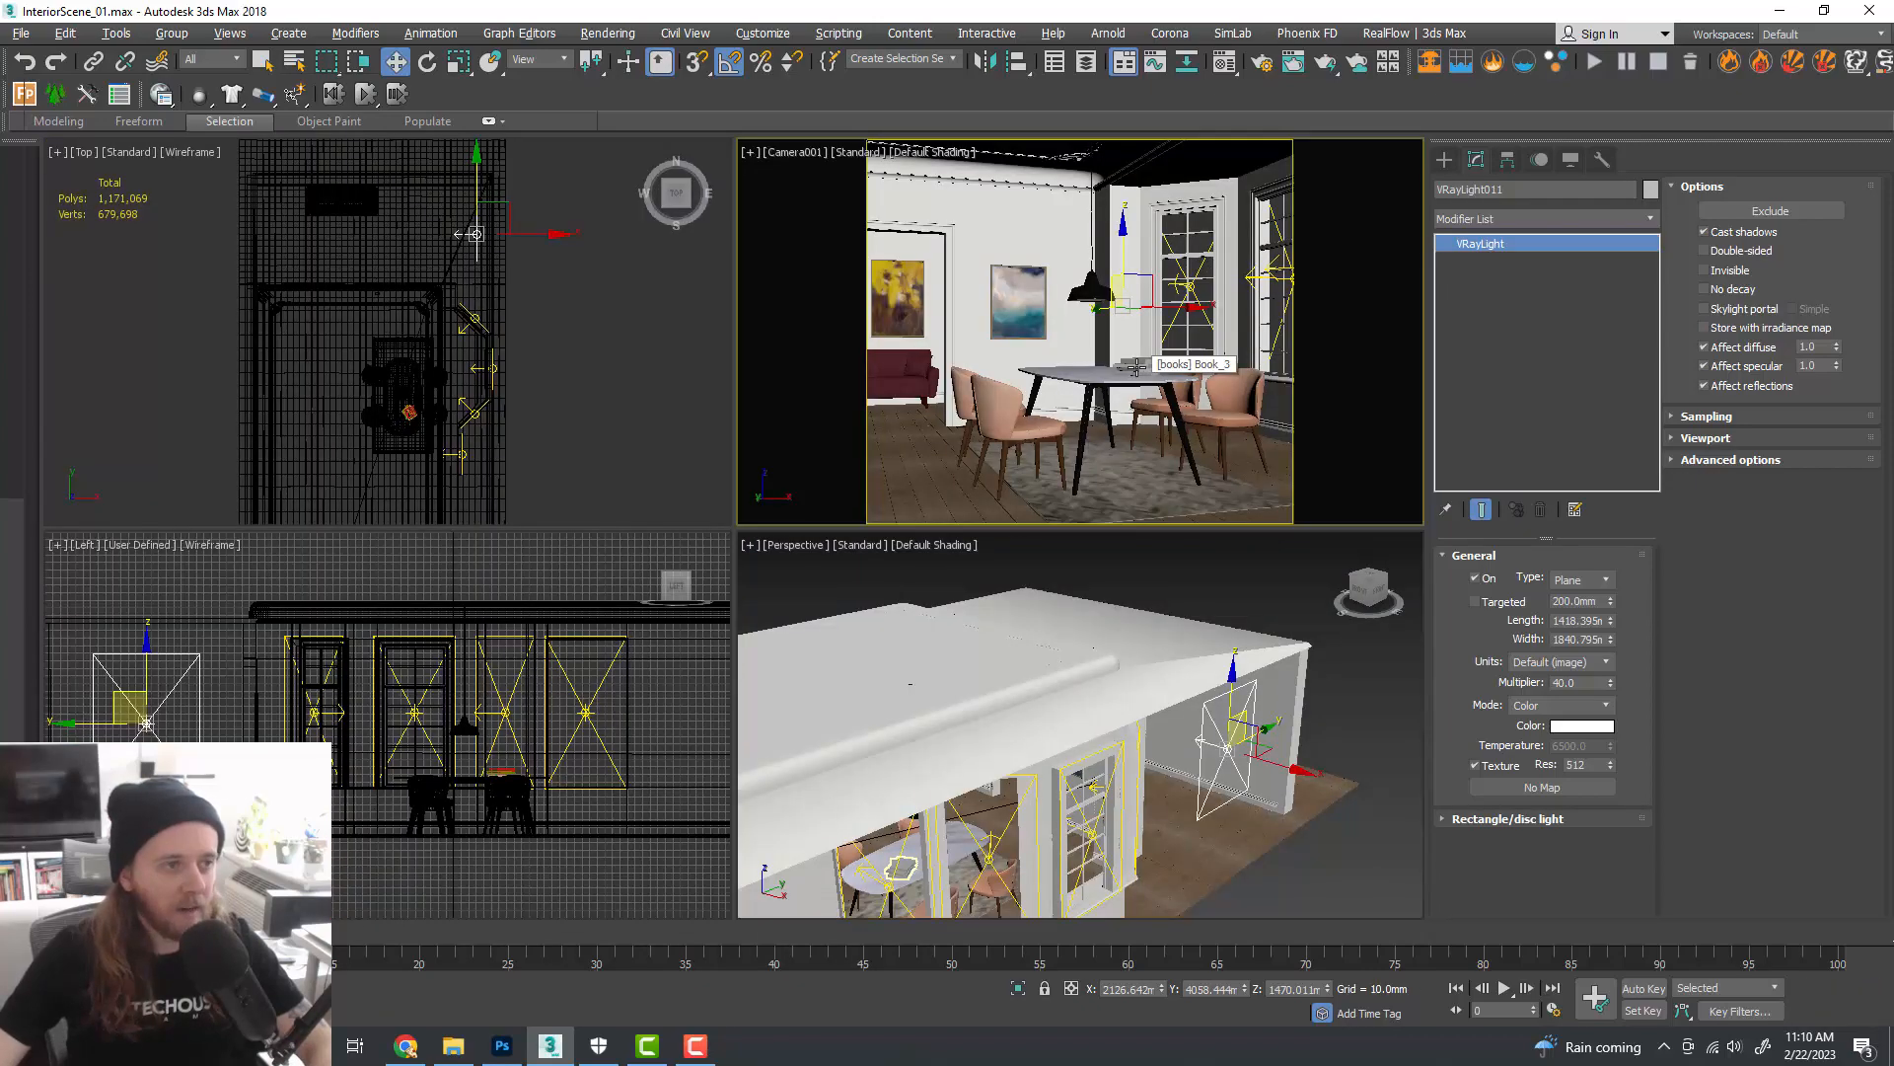
key(alt+w)
key(alt+w)
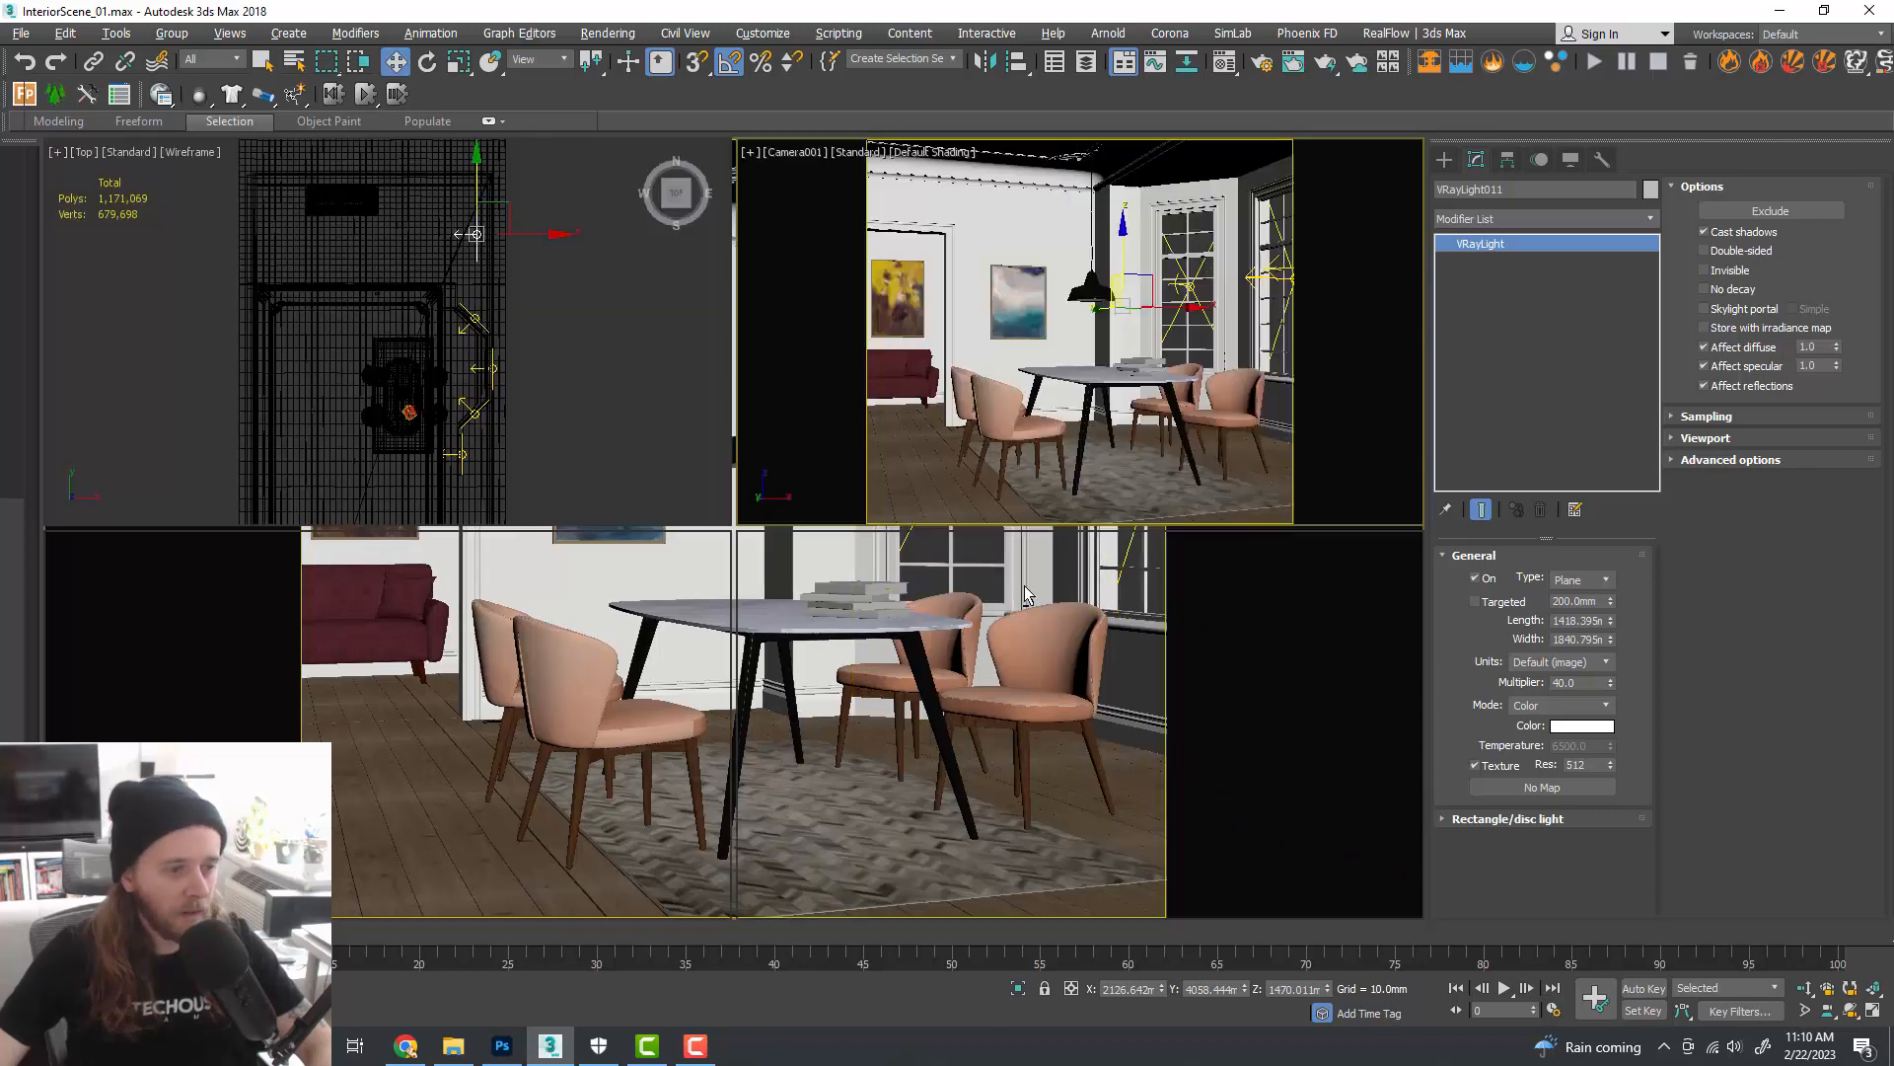
right_click(1137, 656)
key(alt+w)
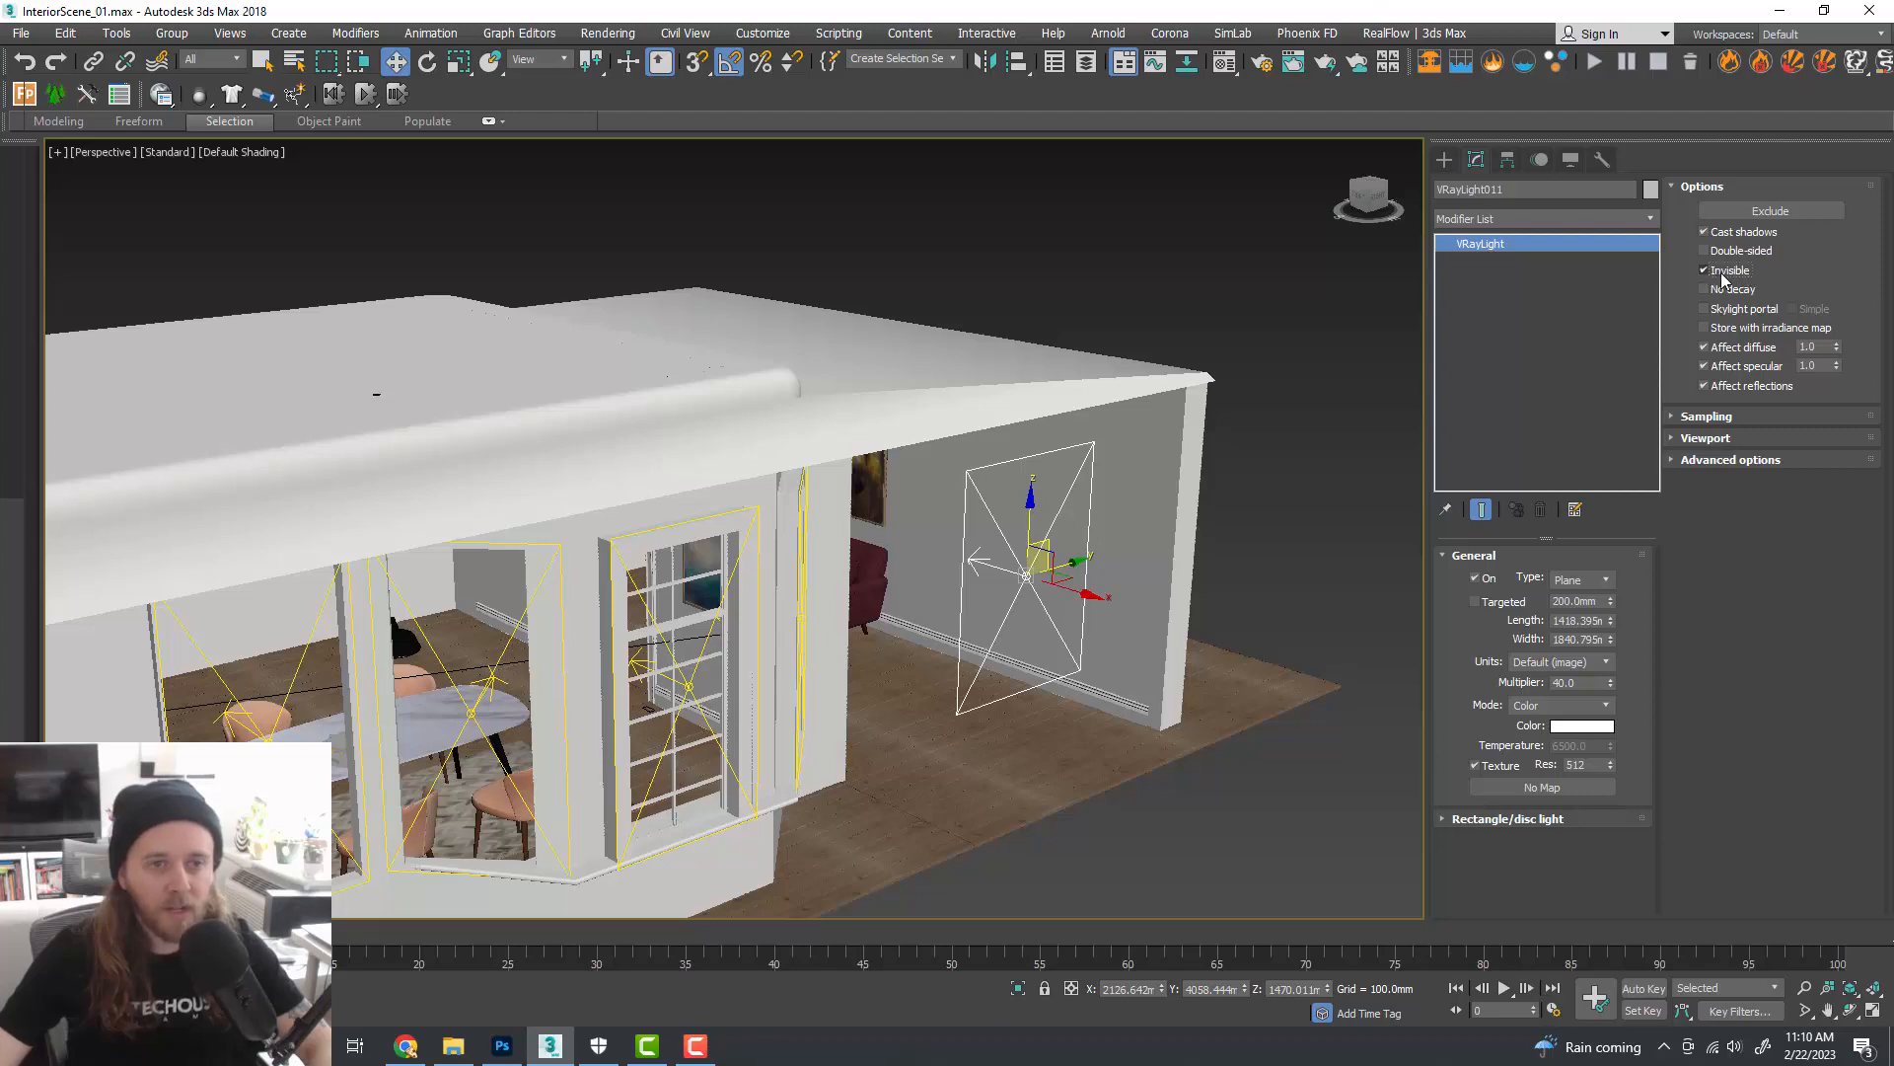
- Move the sofa room's plane light along X to about 2040 mm
middle_drag(1164, 620, 1099, 631)
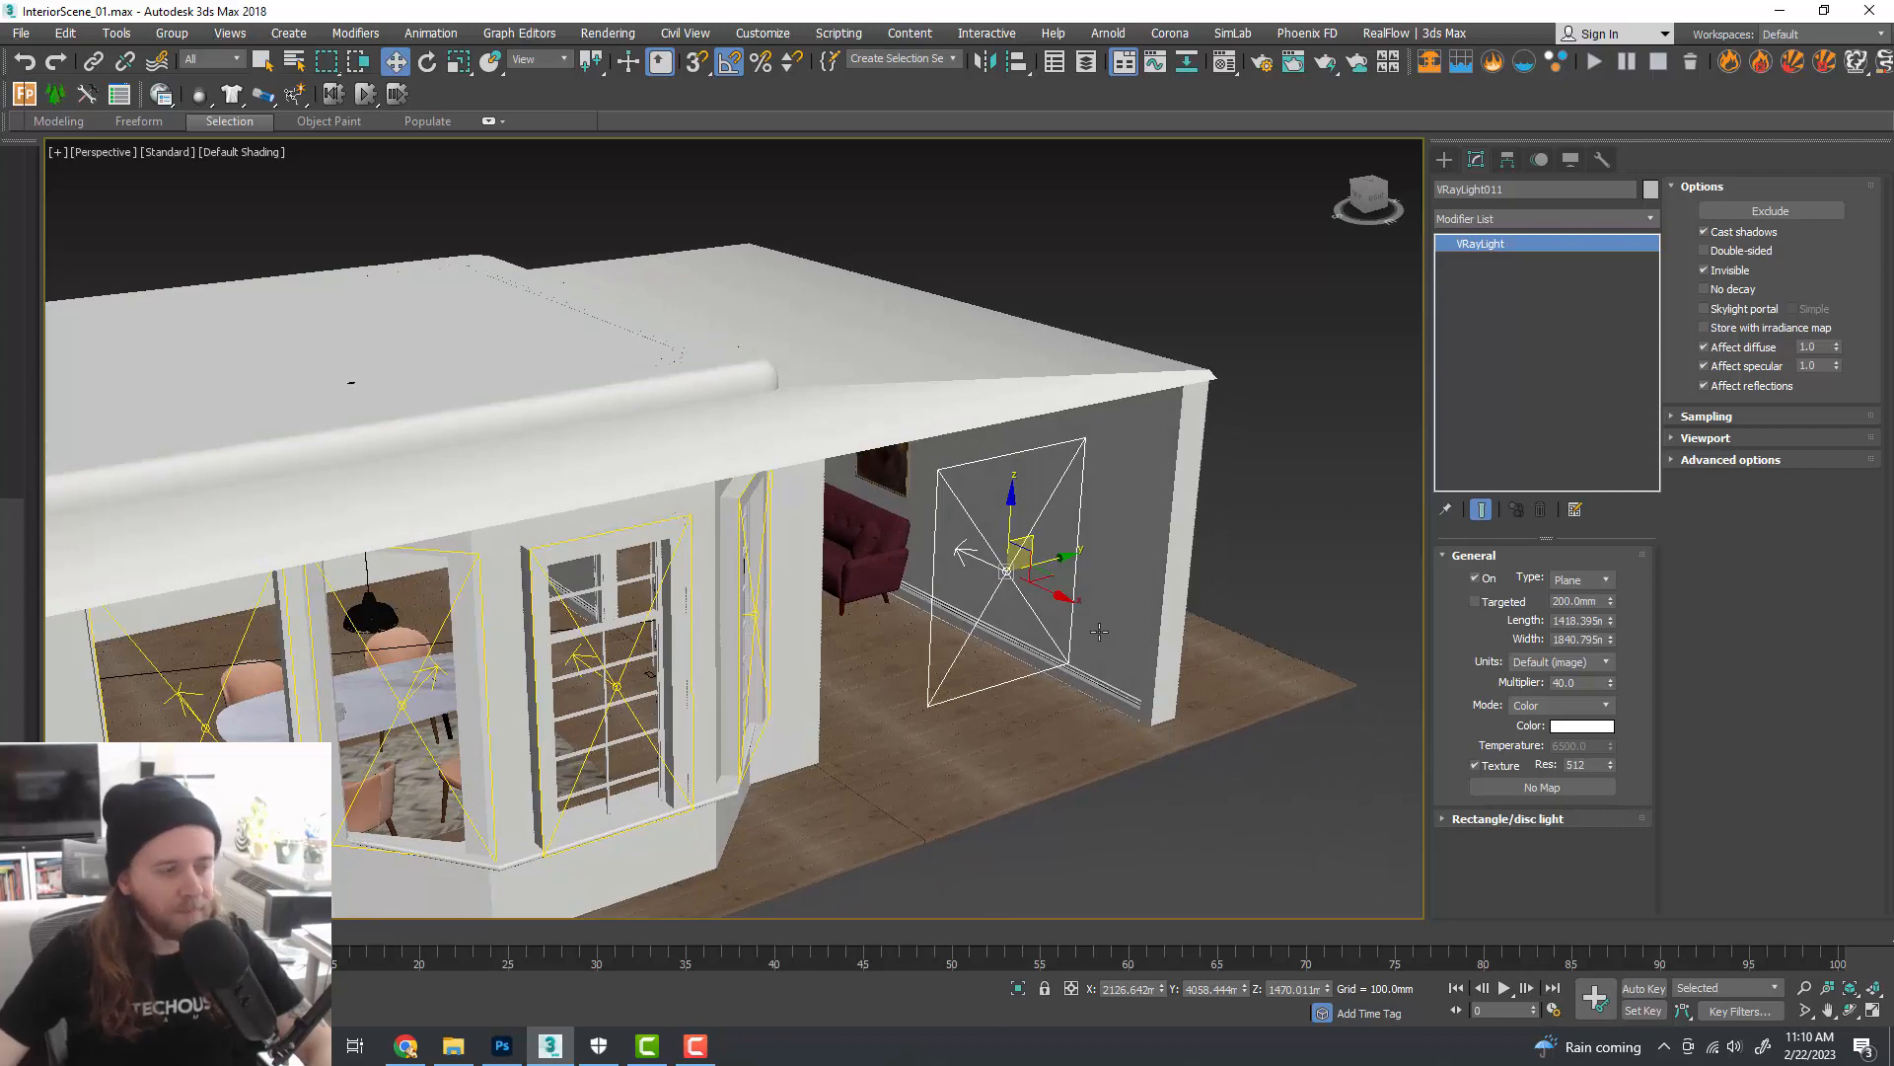
scroll(1024, 601, up, 2)
scroll(1031, 602, down, 2)
scroll(1032, 602, up, 2)
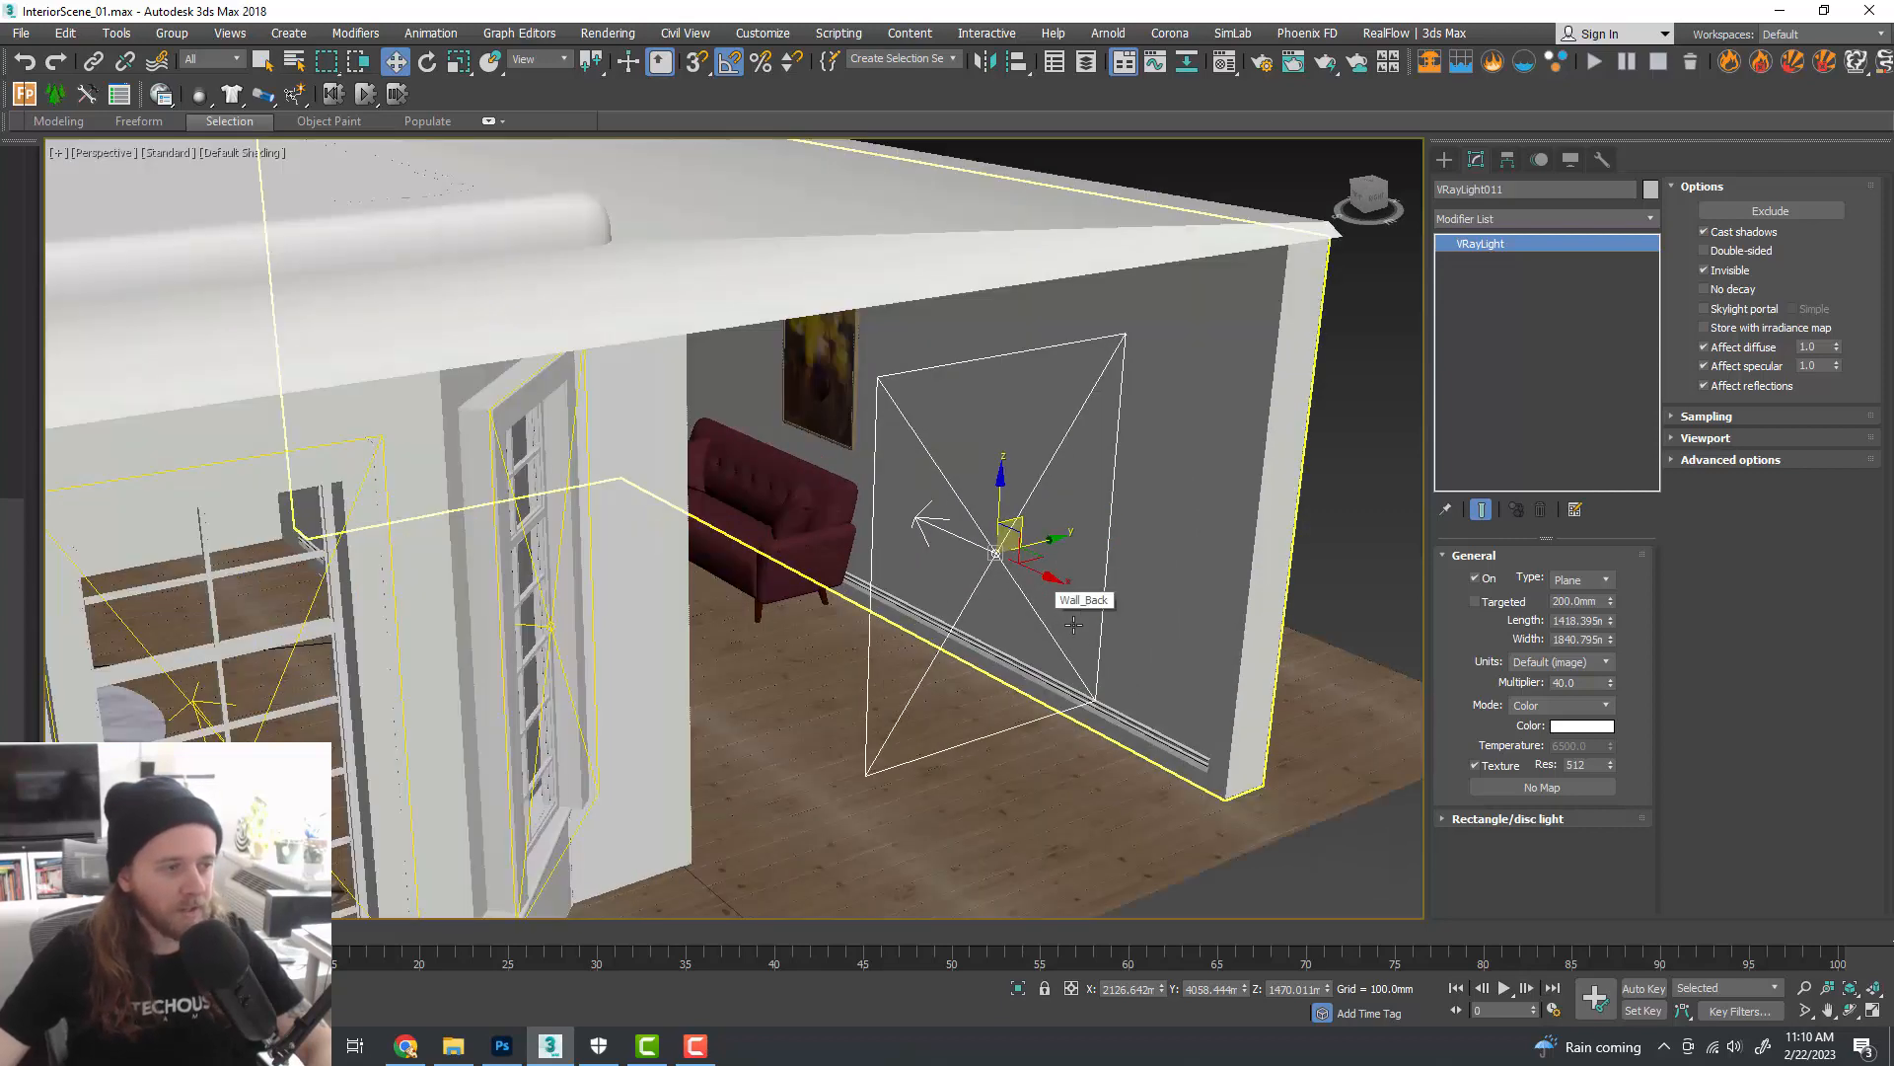
alt+middle_drag(1033, 603, 1066, 582)
drag(1068, 584, 1051, 585)
scroll(1050, 585, down, 3)
alt+middle_drag(1051, 585, 1110, 632)
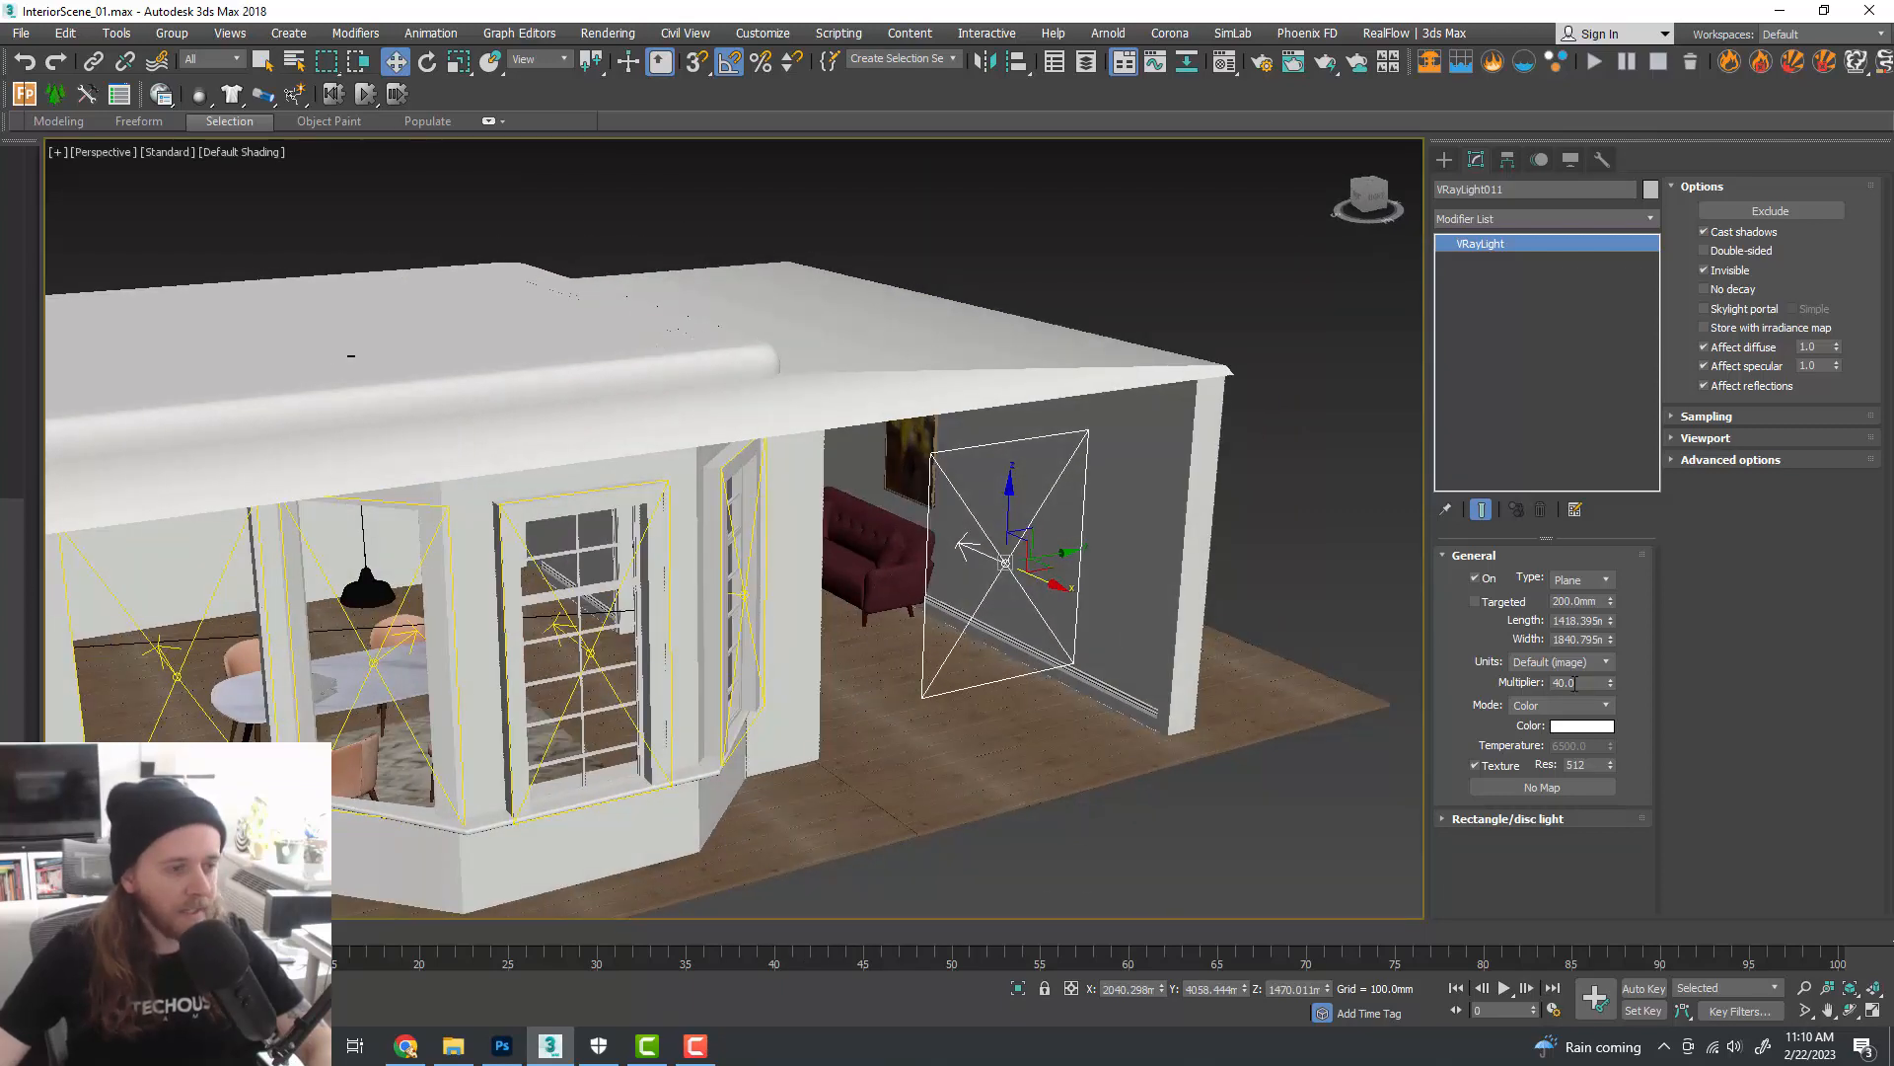
middle_drag(1015, 692, 1124, 650)
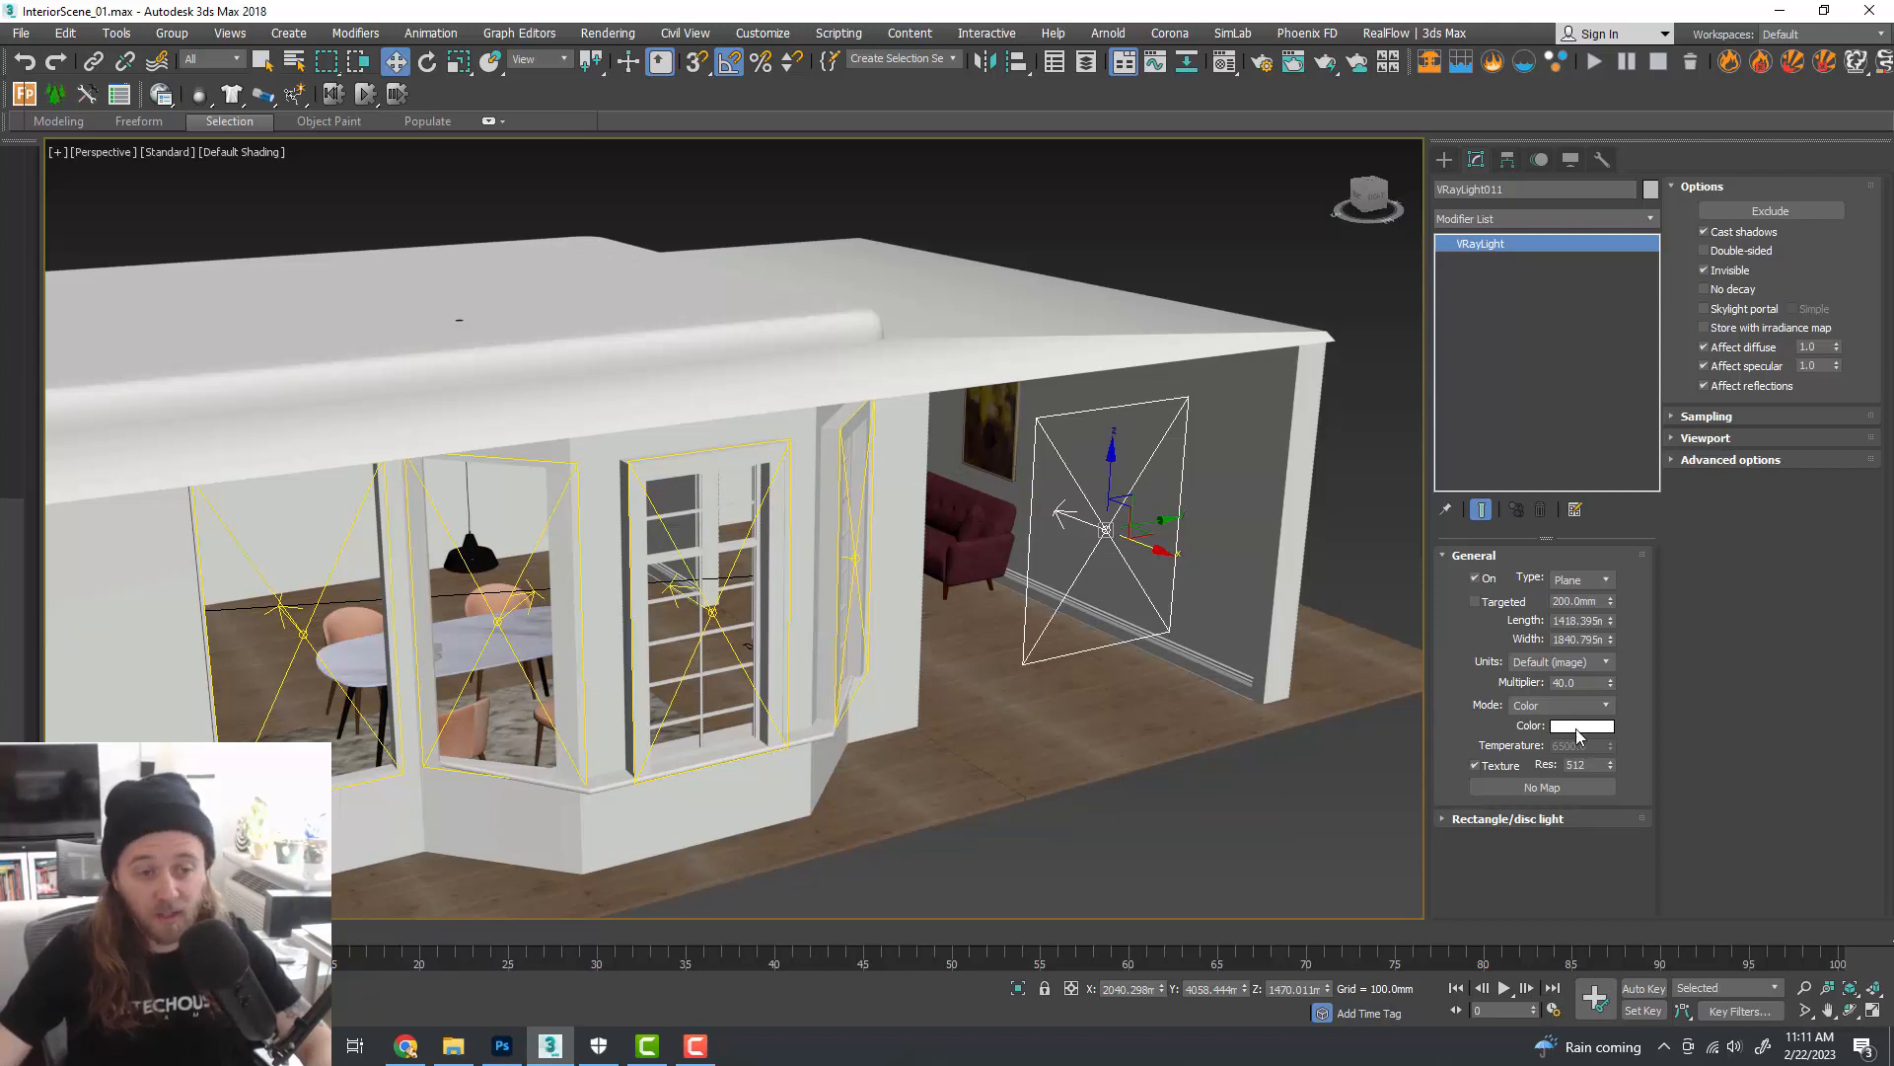
middle_drag(1113, 761, 1128, 756)
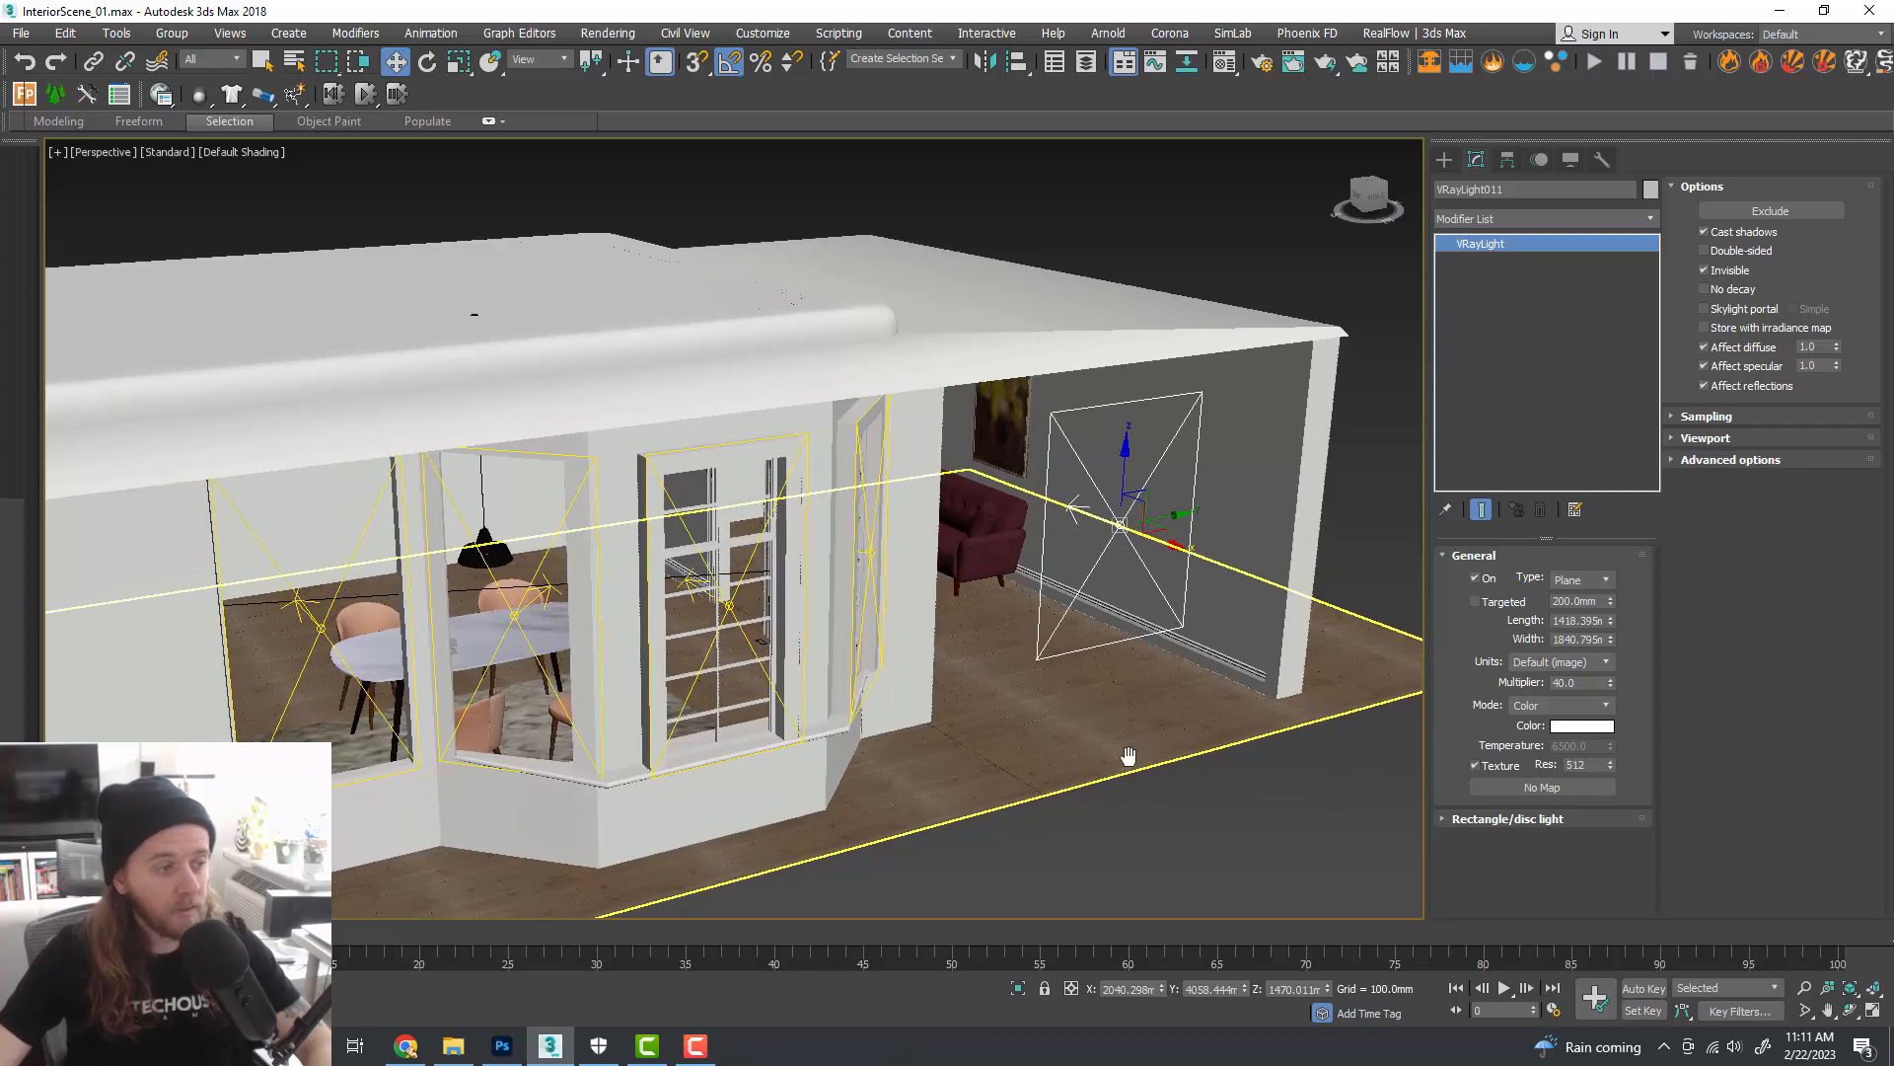
- Maximize the Camera001 view, open the V-Ray render settings and start an IPR render
key(alt+w)
key(alt+w)
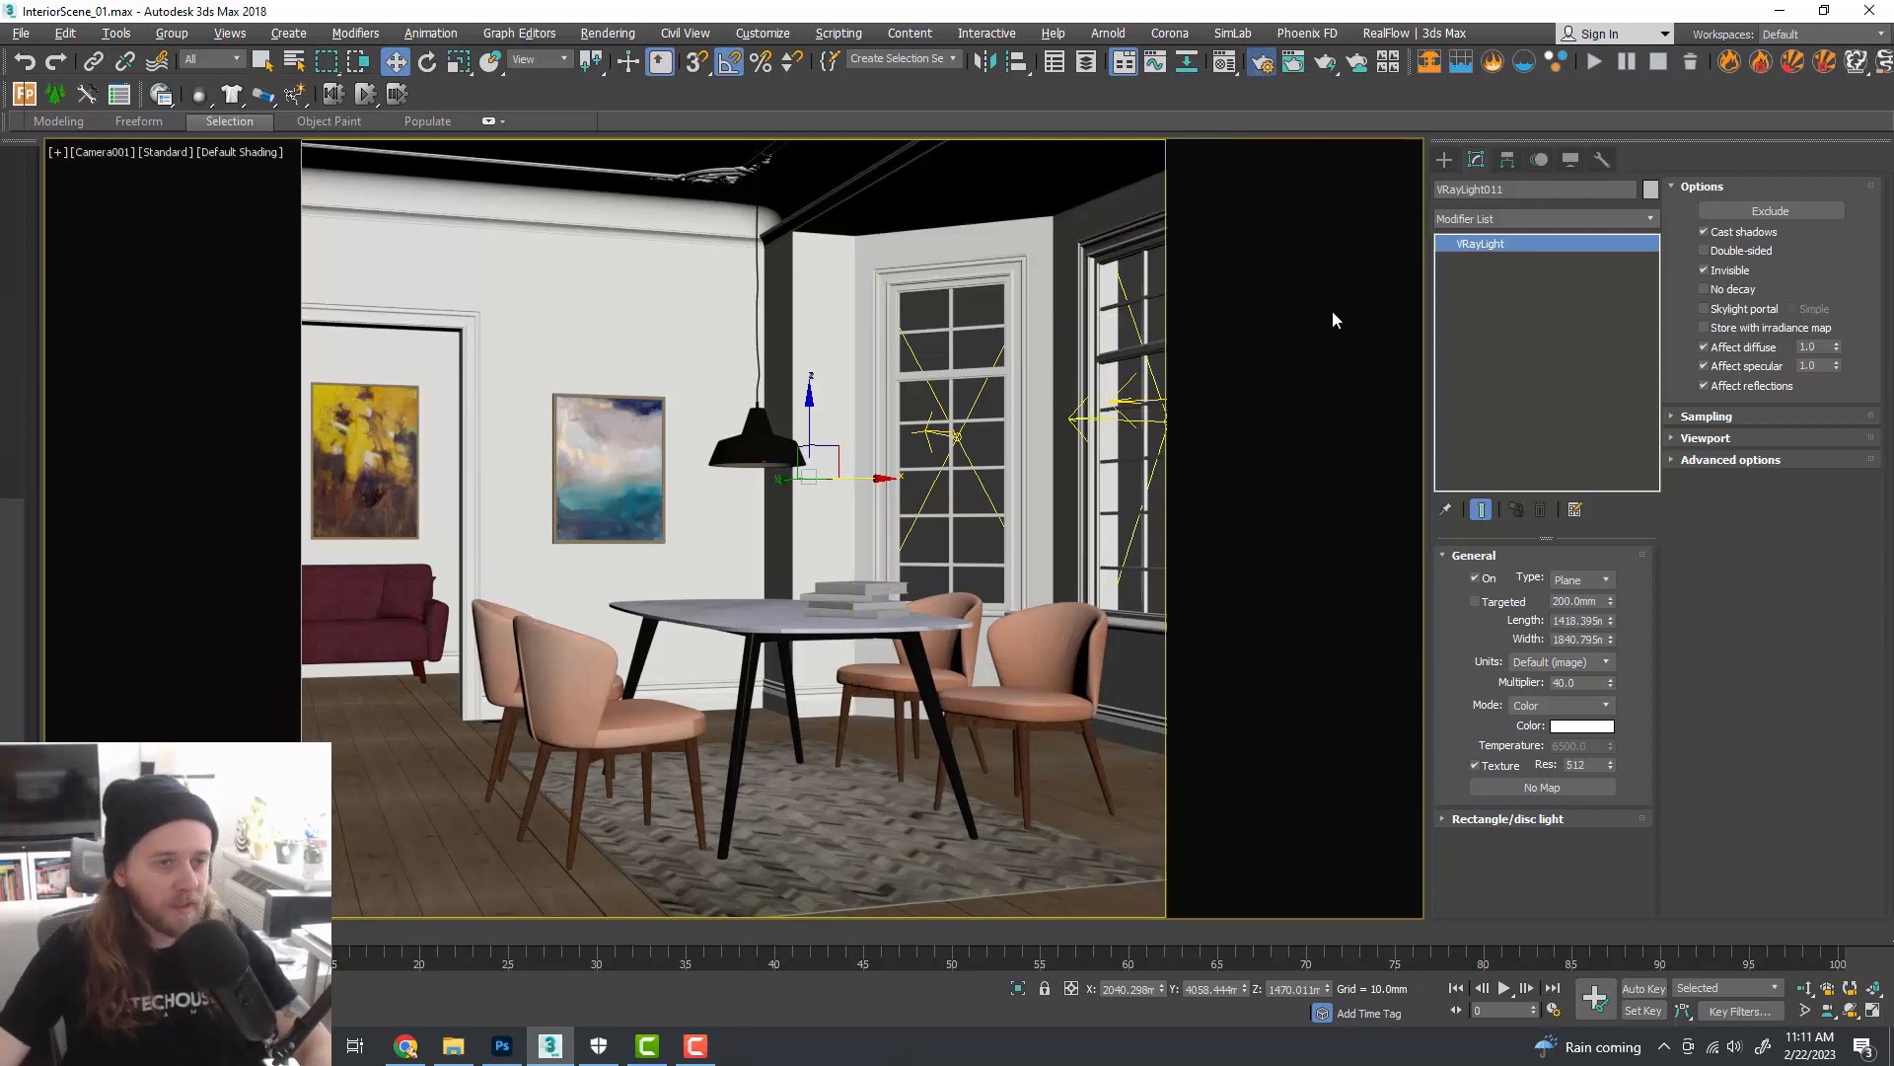
key(F10)
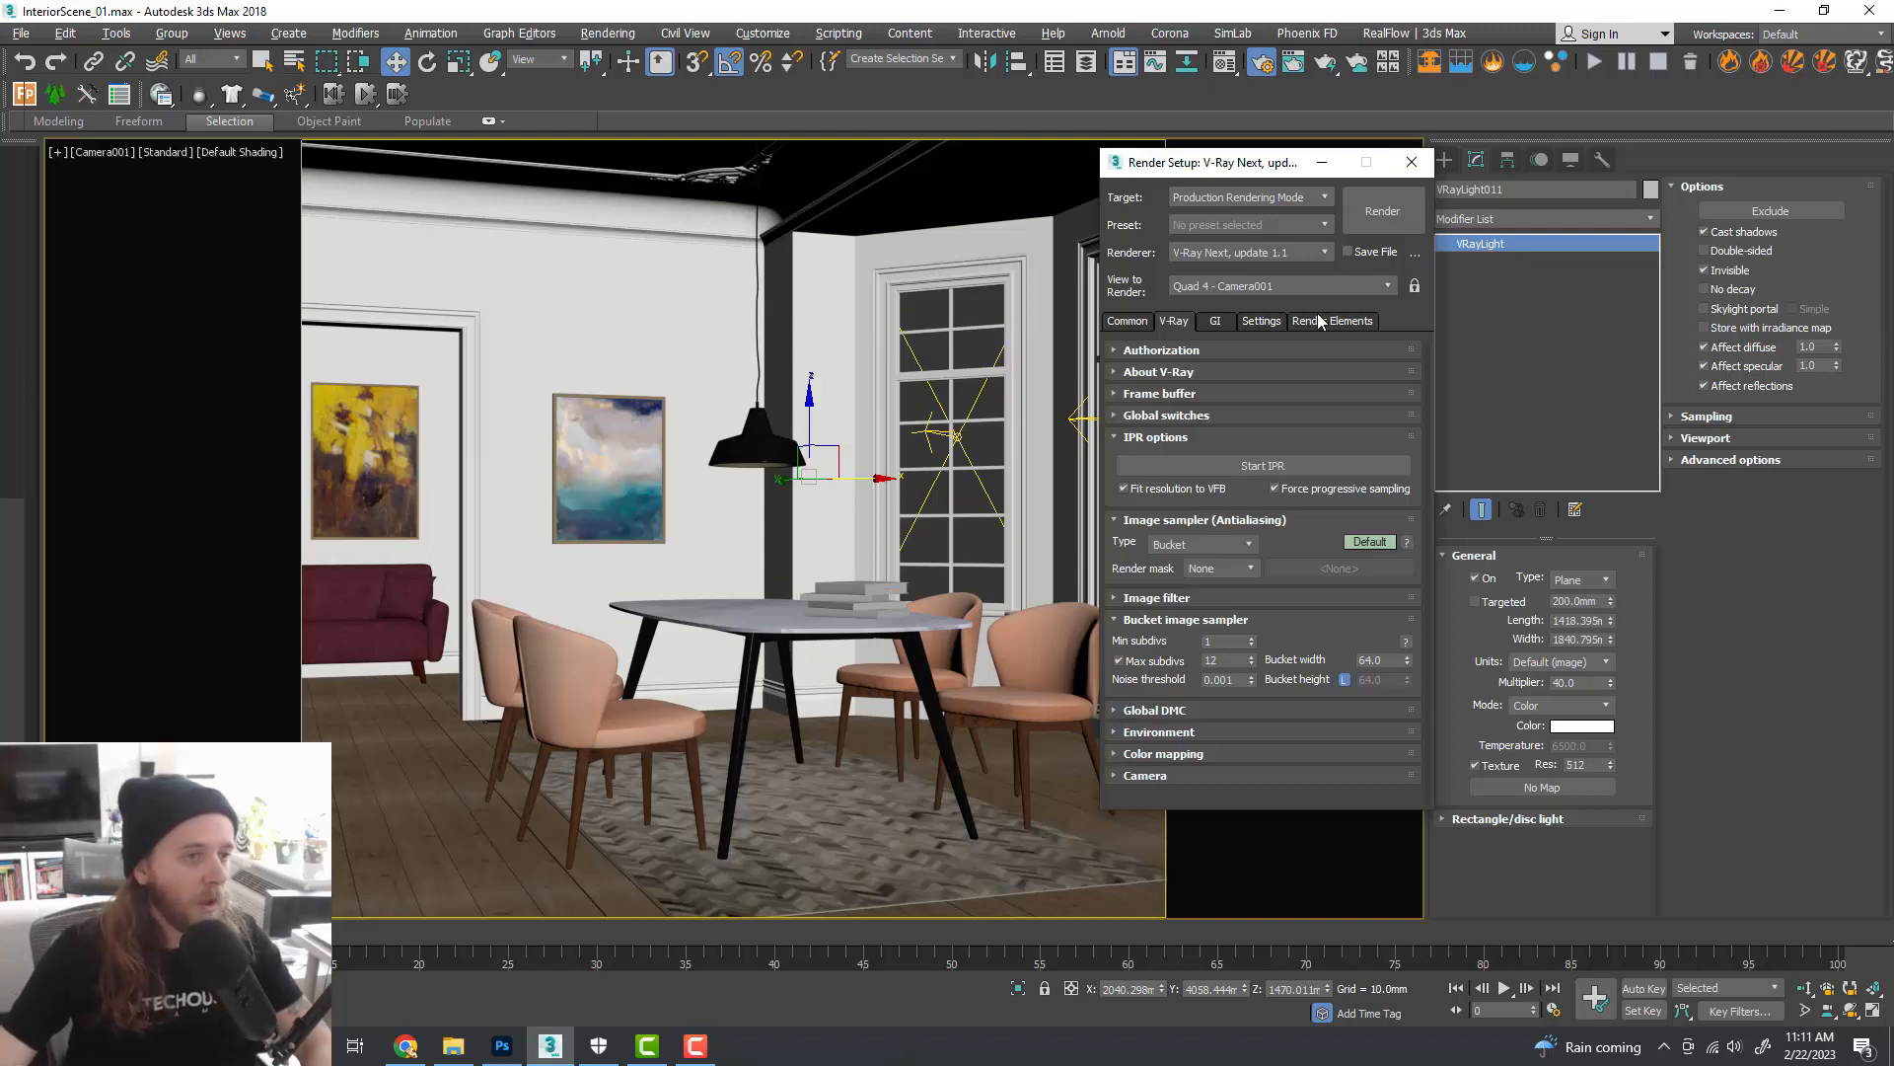
drag(1254, 168, 1587, 173)
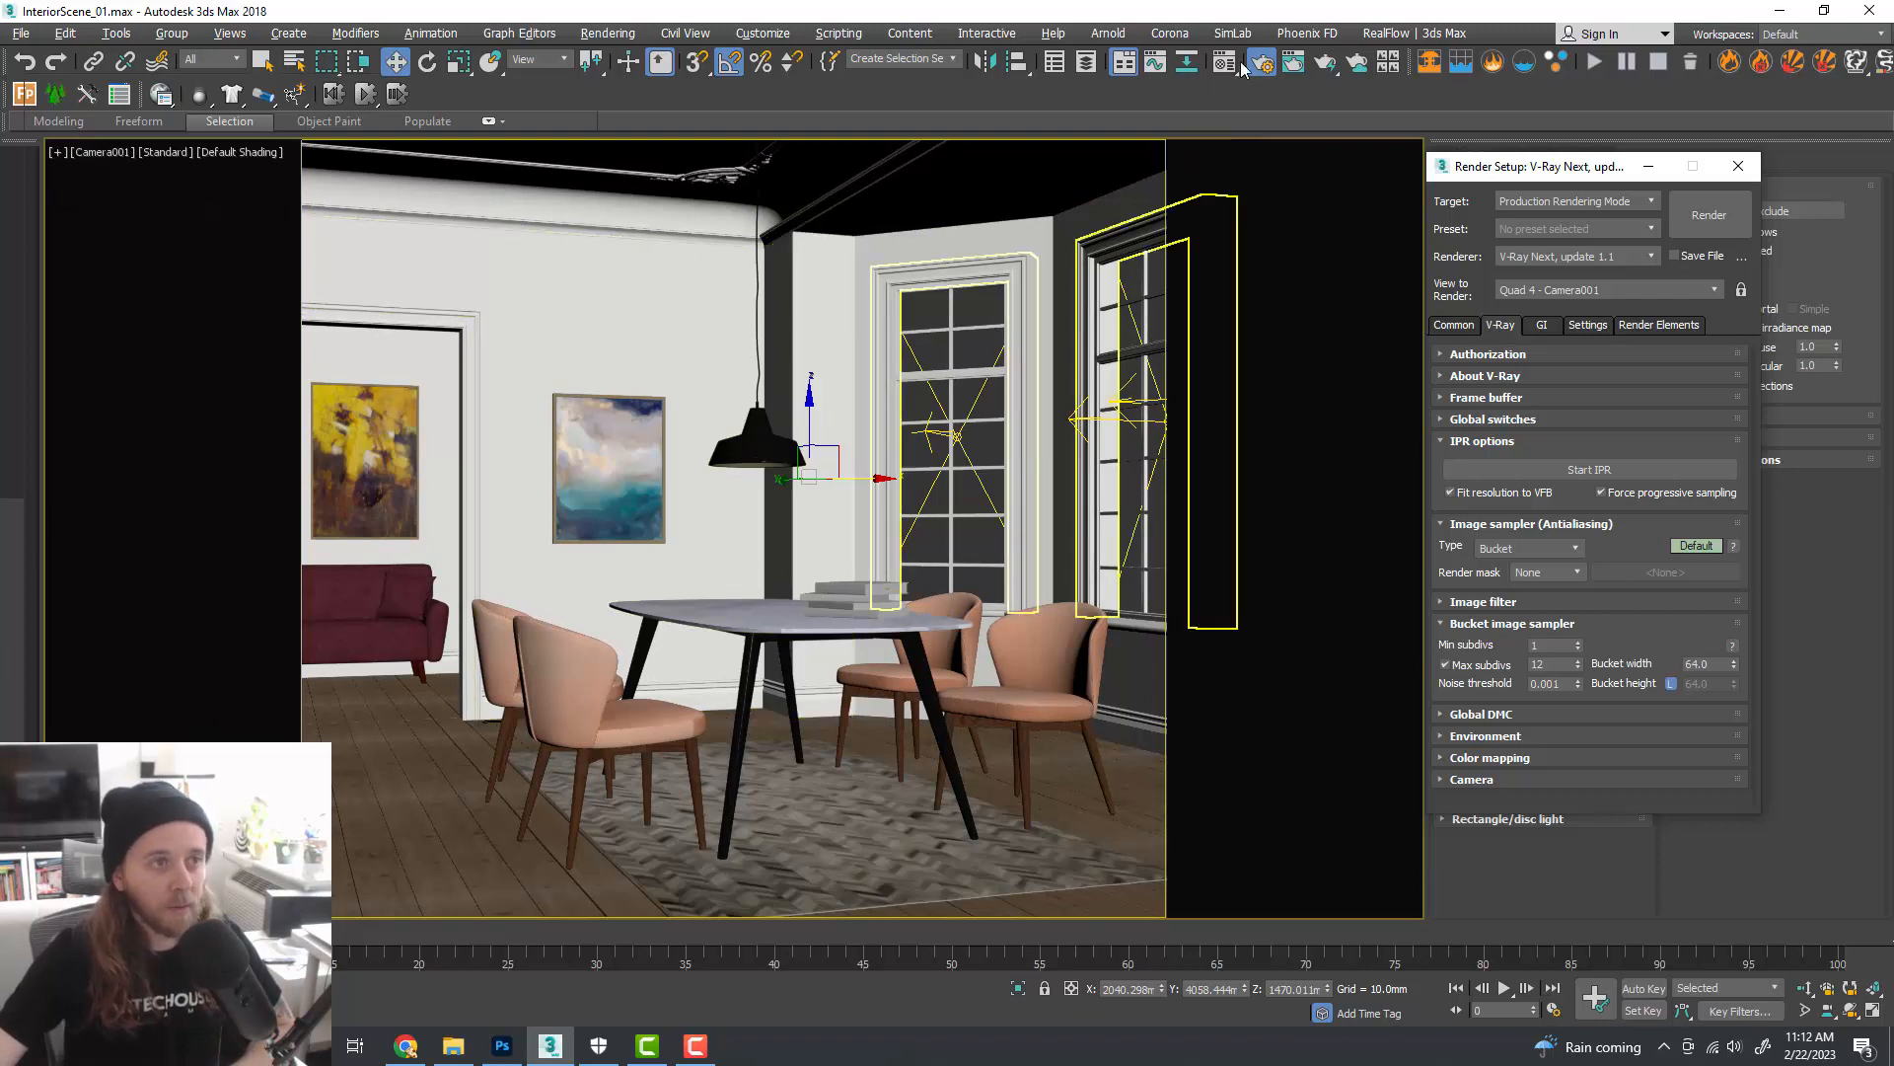
click(1281, 10)
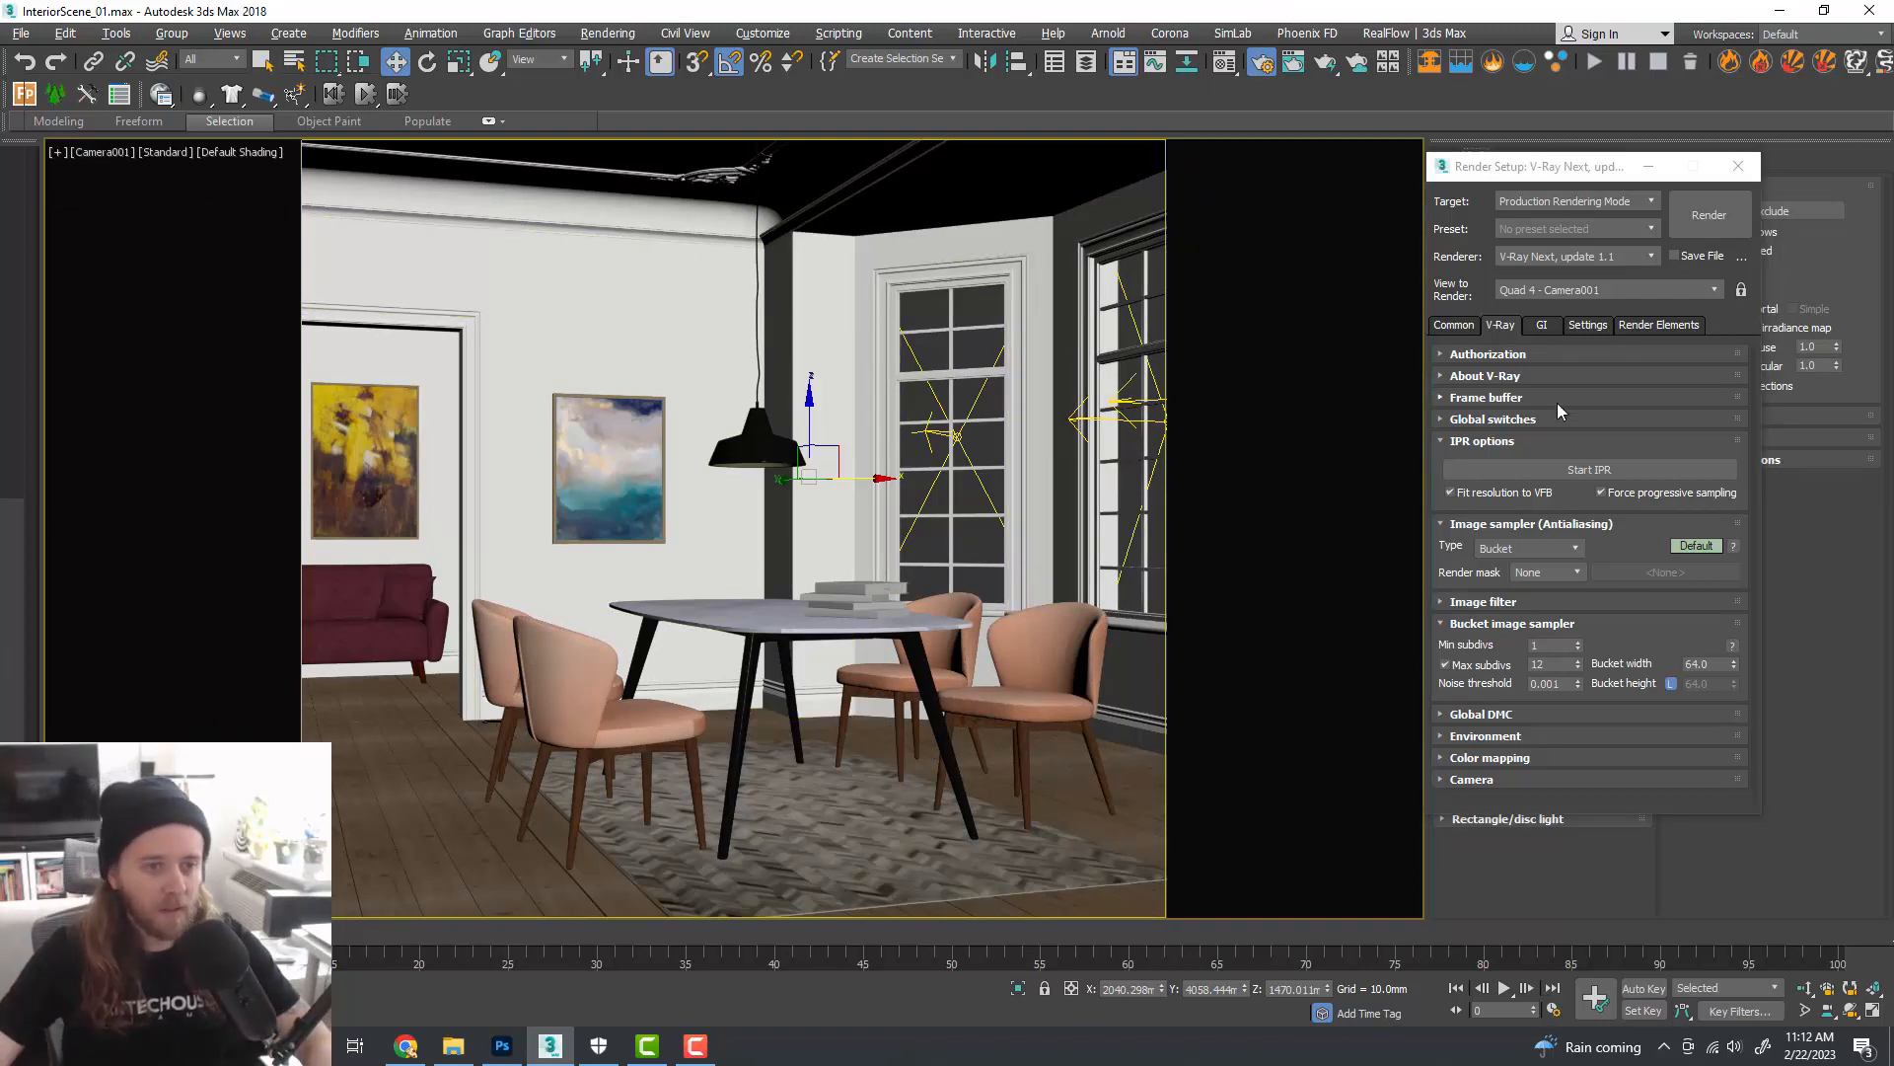
click(1601, 467)
click(1587, 470)
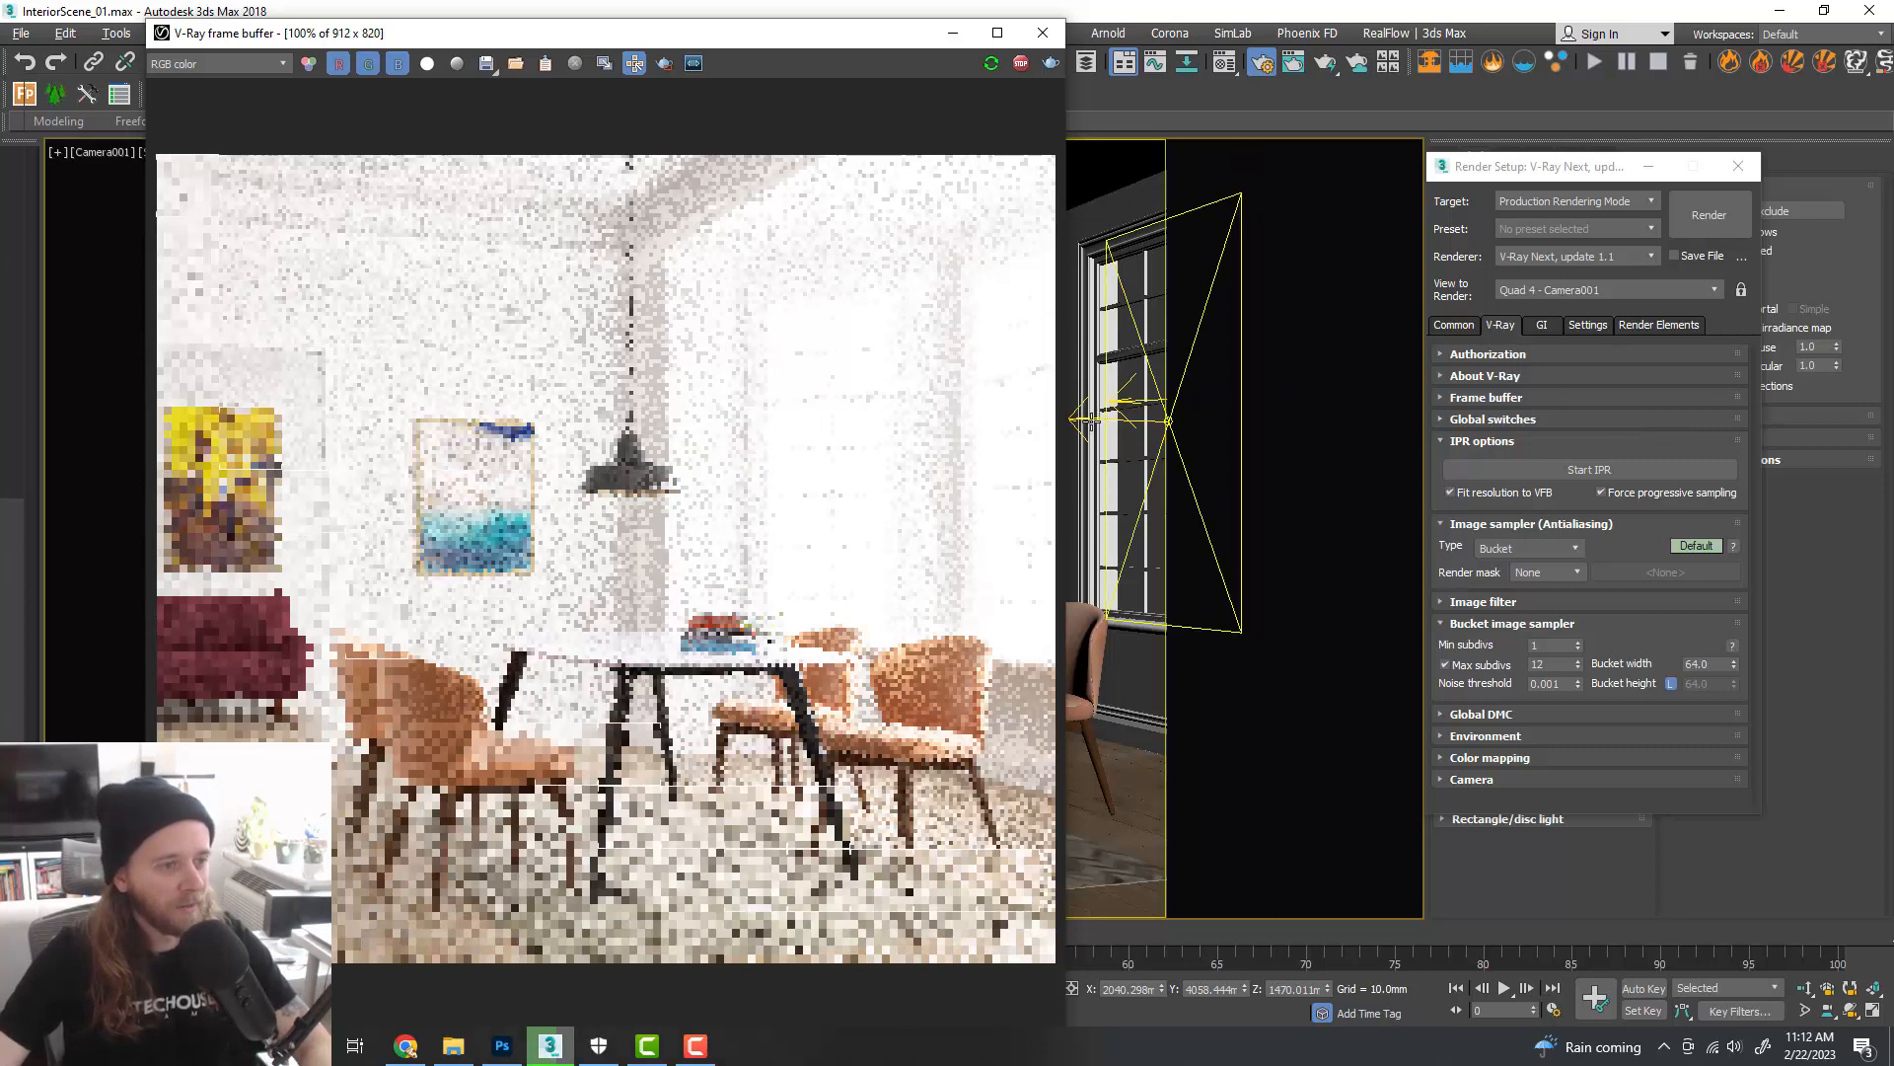
- Set the multiplier of the bay window plane lights to 40
click(1091, 424)
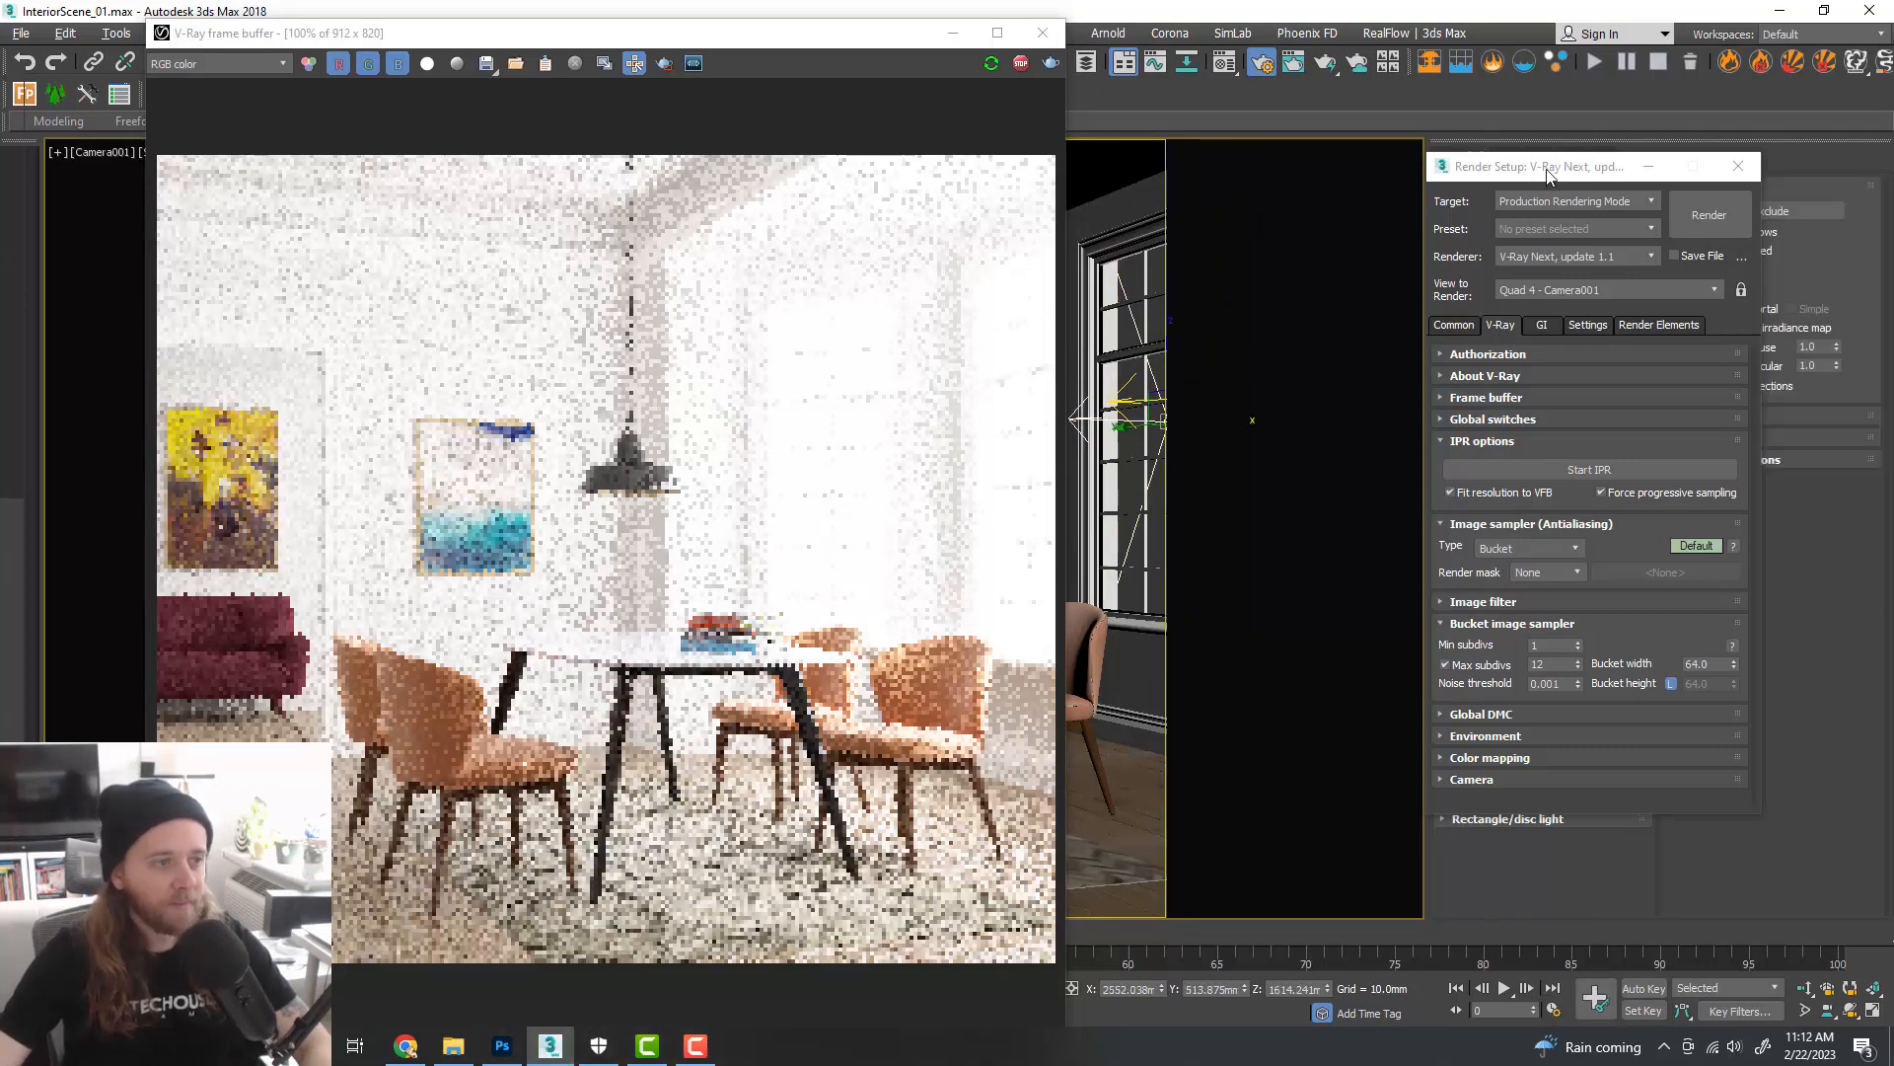
drag(1549, 175, 1893, 138)
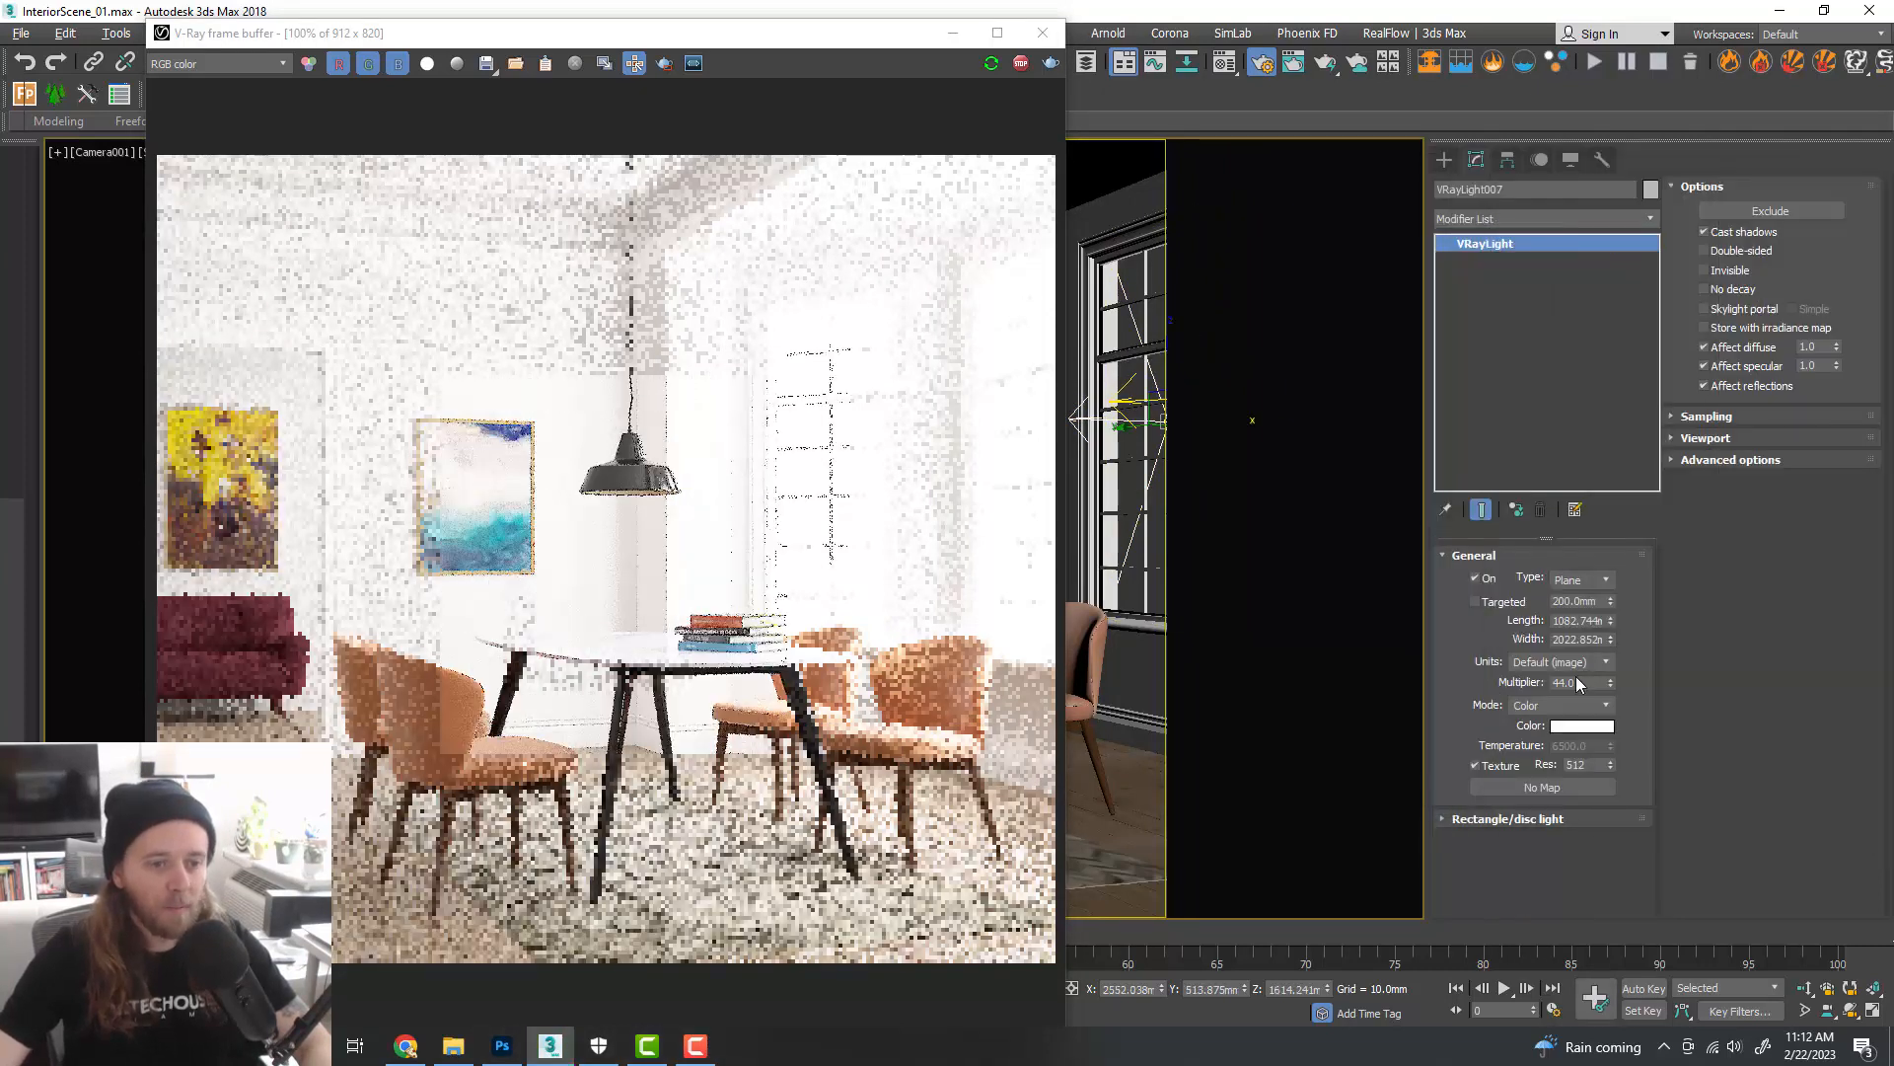
double_click(1577, 680)
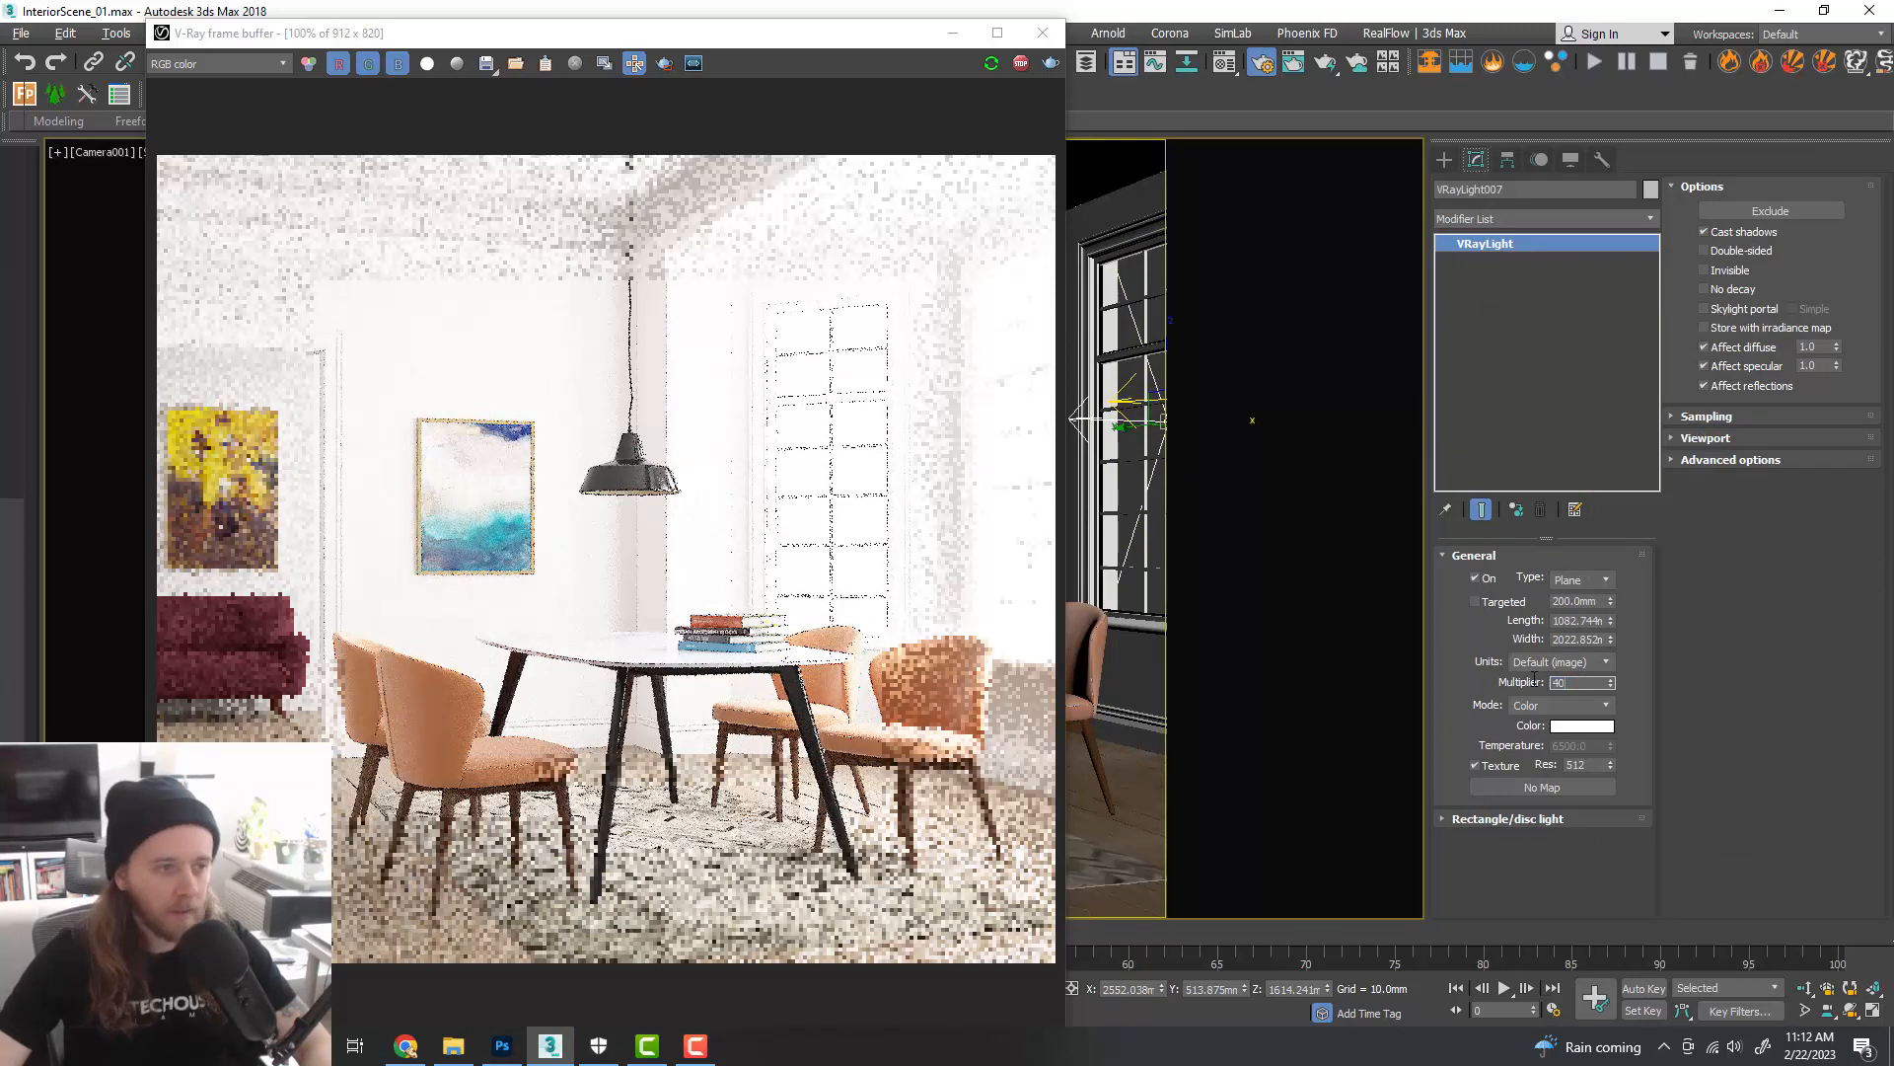
text(40)
key(Return)
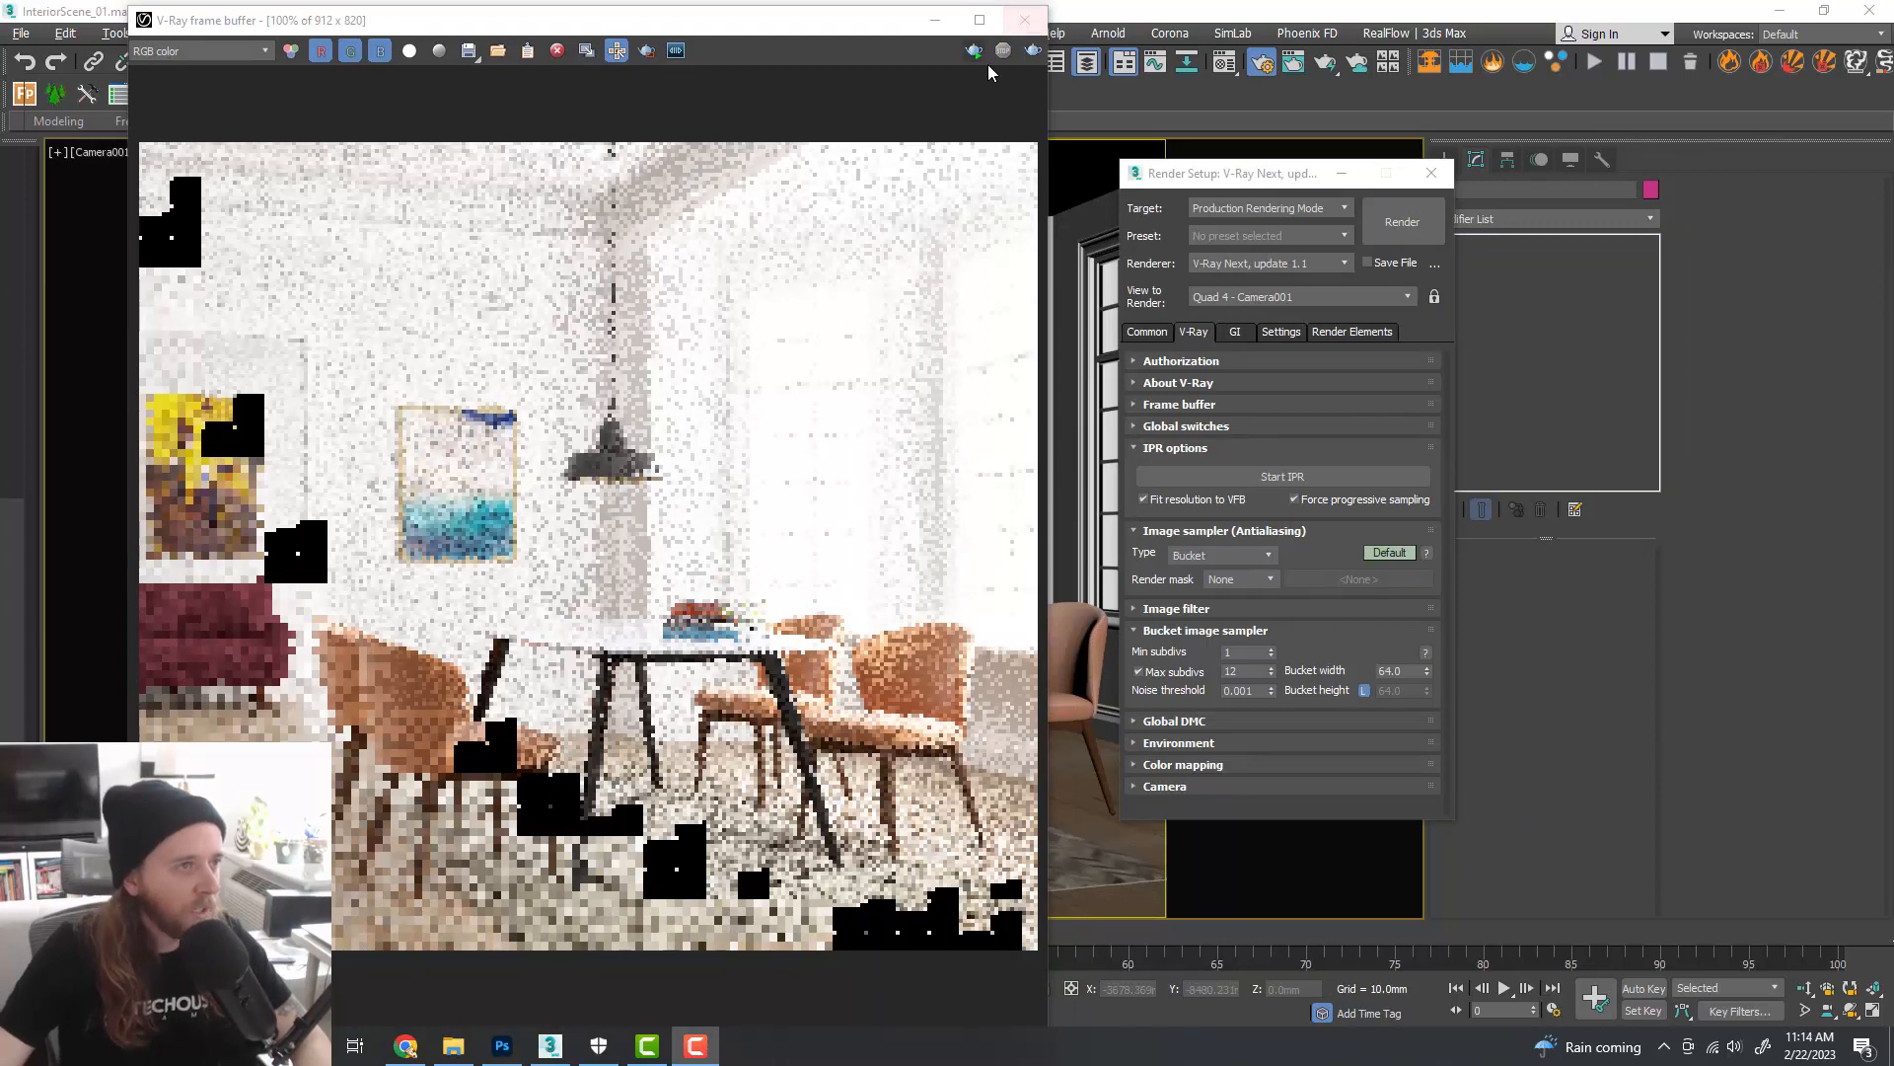
- Close the frame buffer and set the bay window plane lights' Affect diffuse value to 0.24
click(1025, 19)
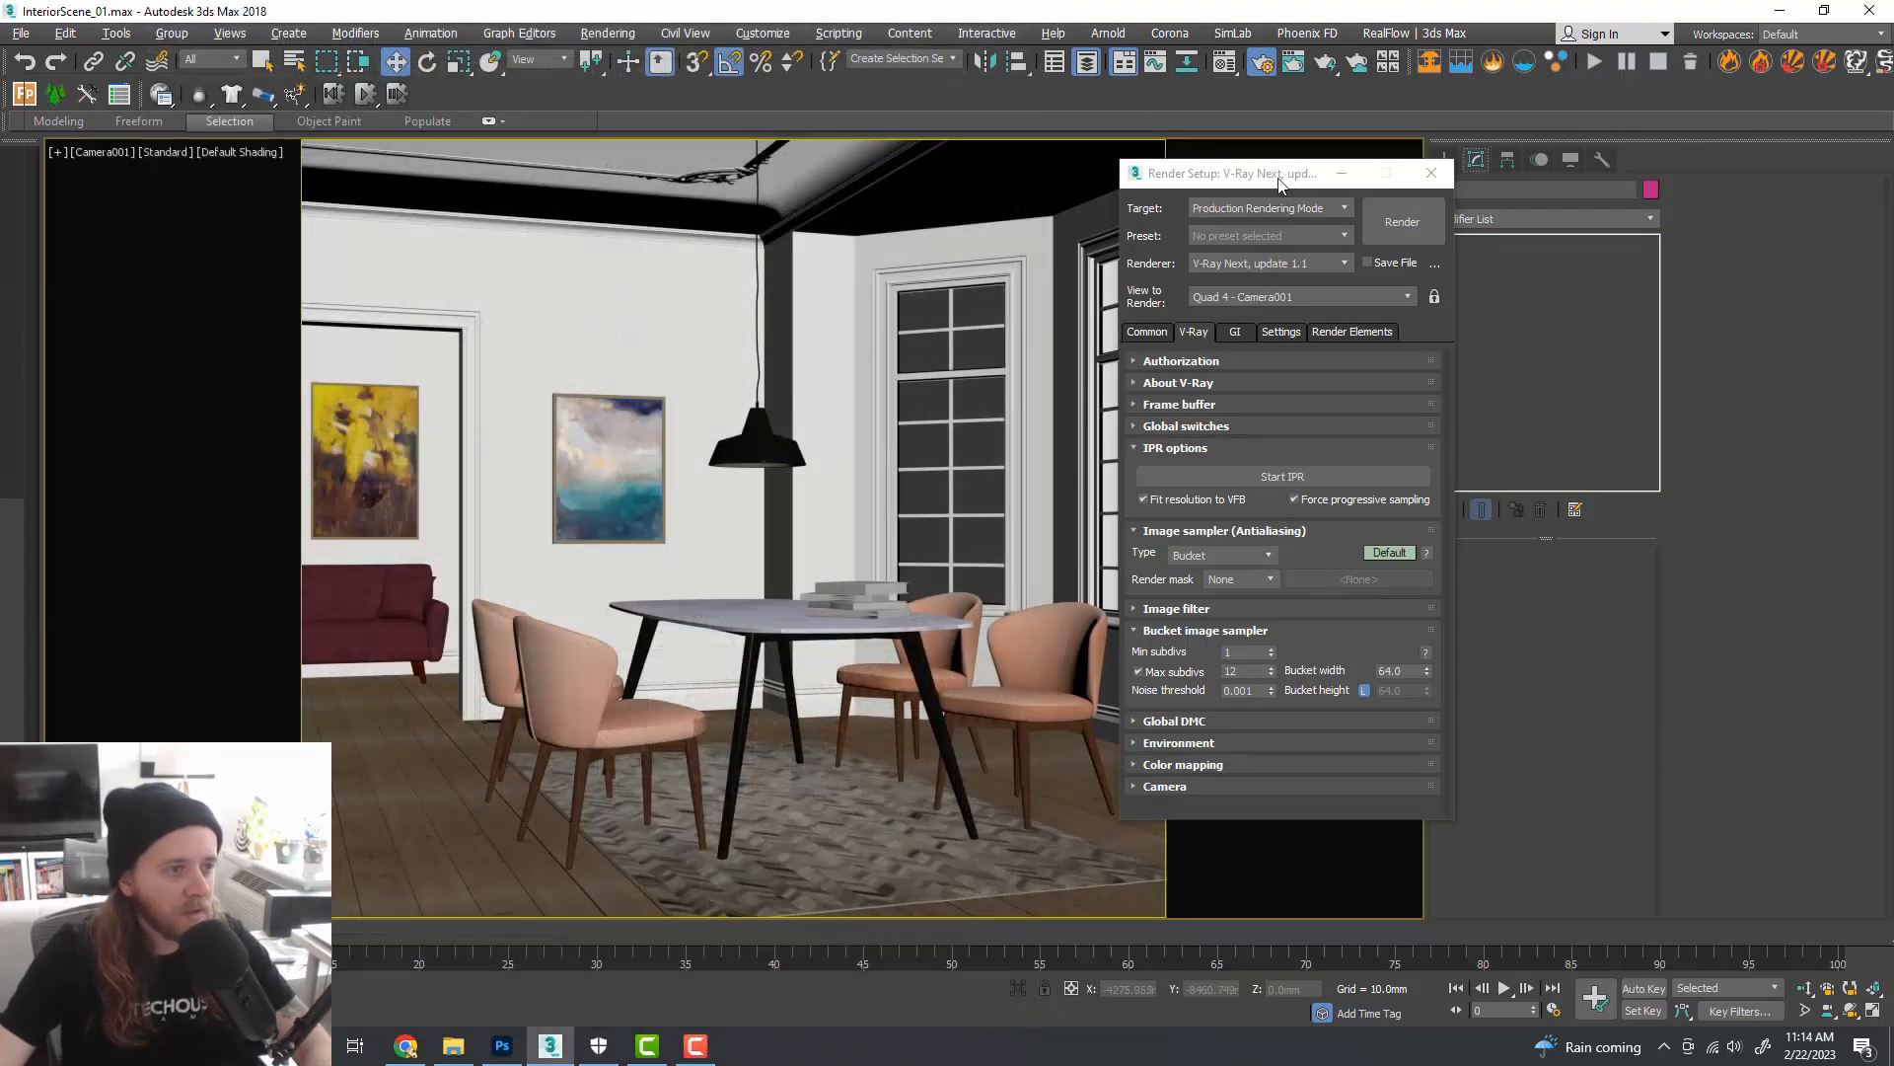
drag(1289, 188, 1285, 191)
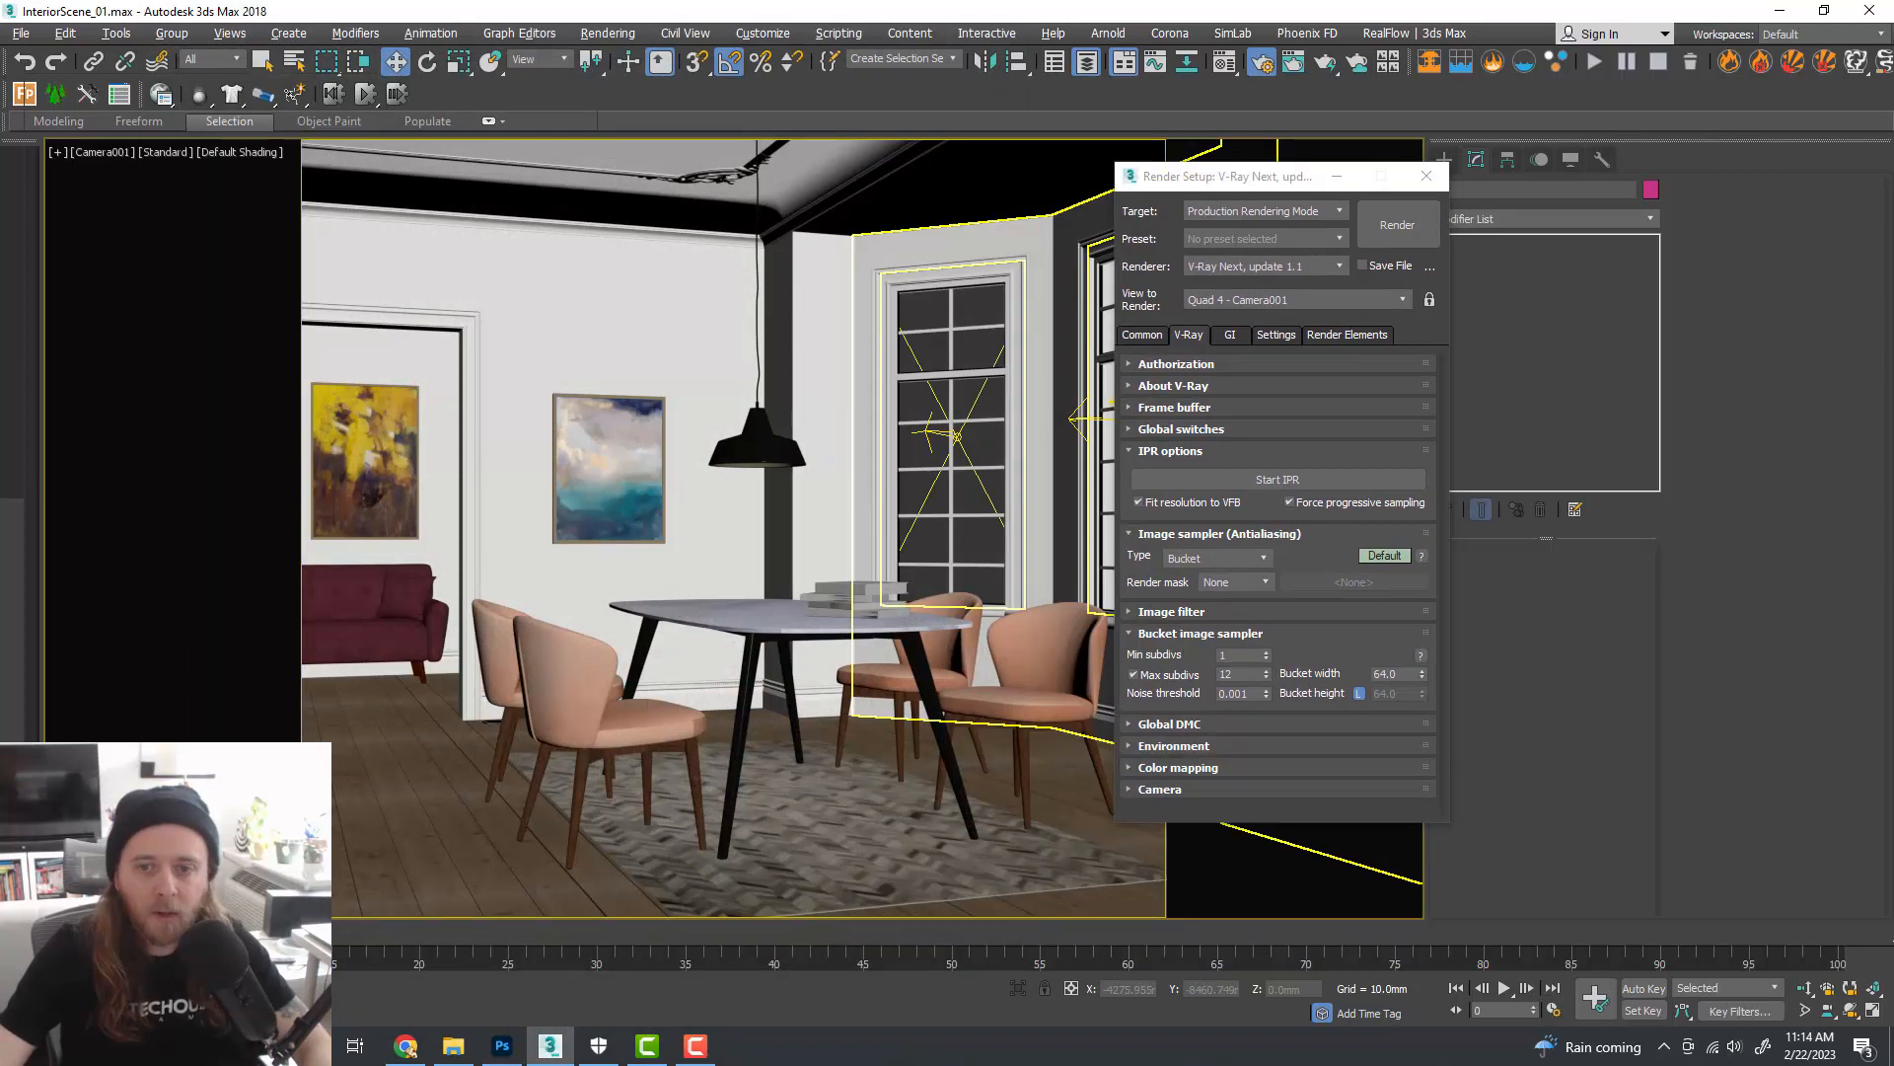
click(932, 432)
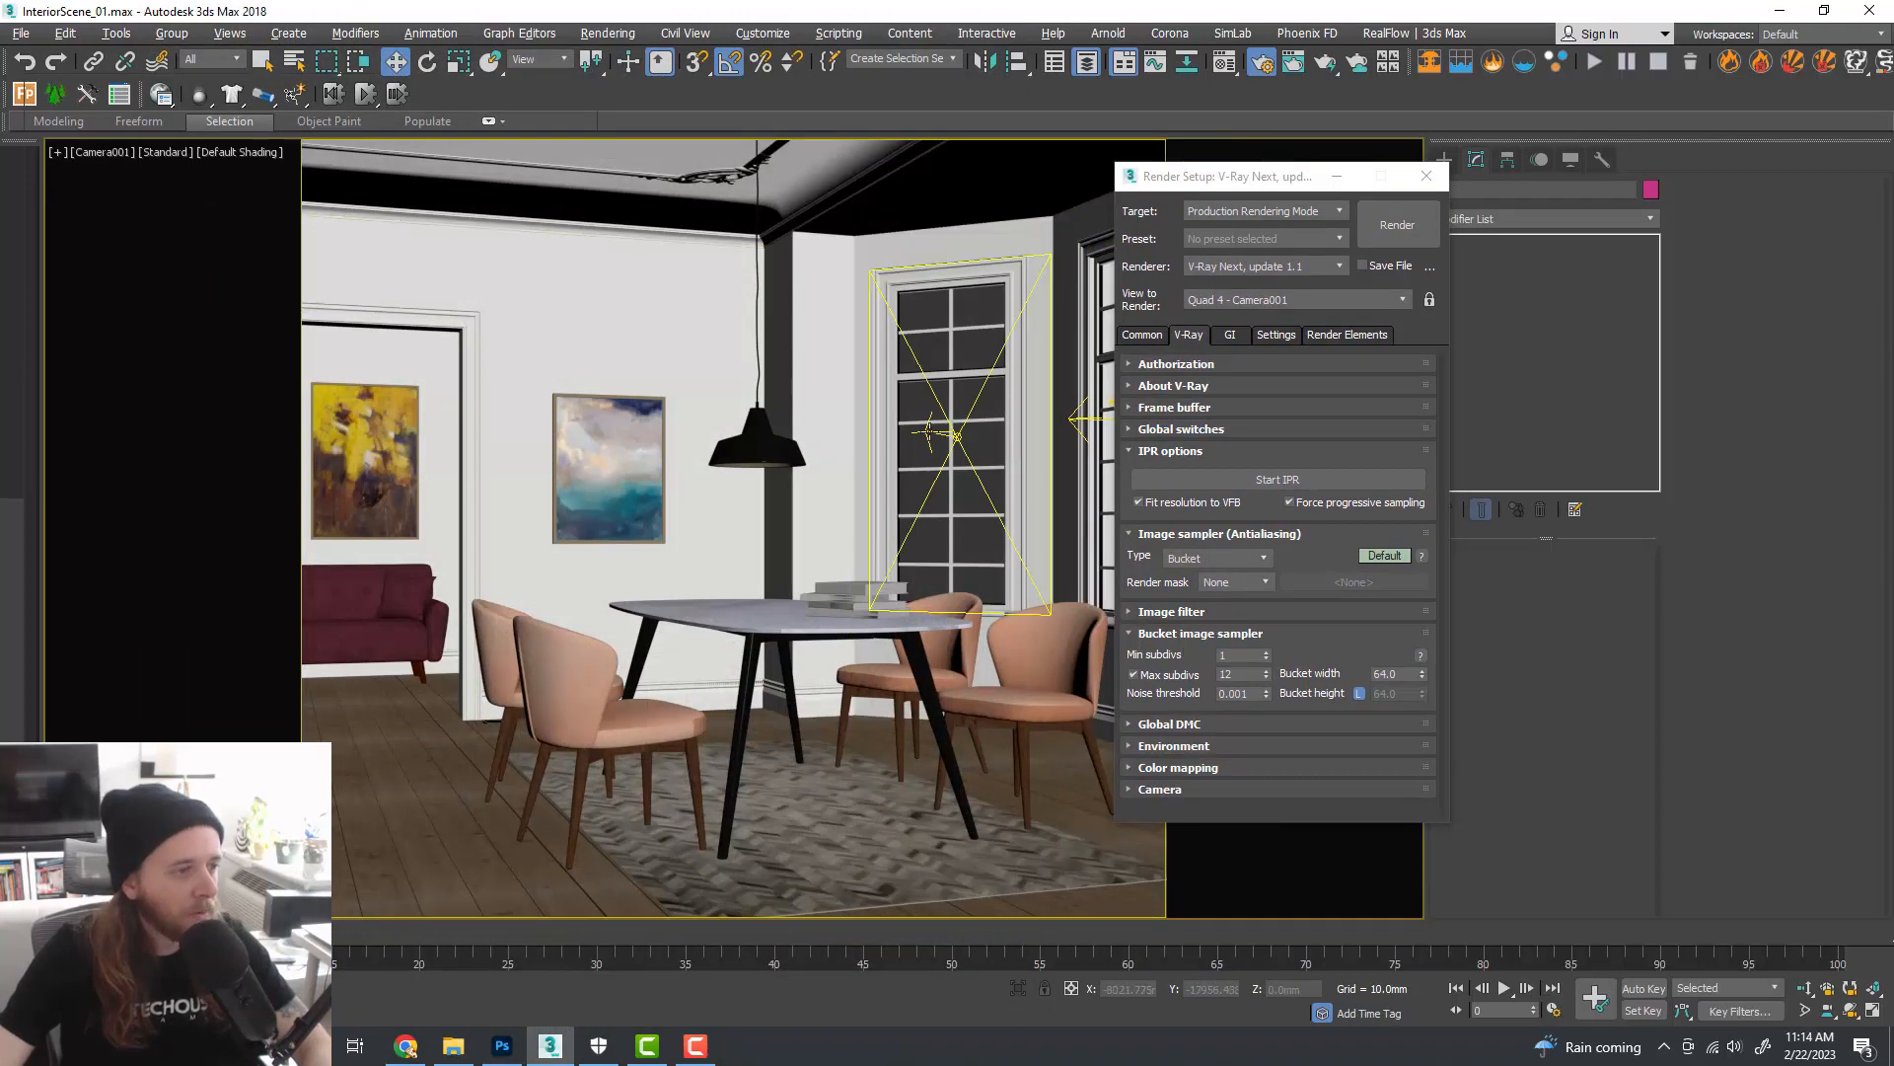
click(933, 432)
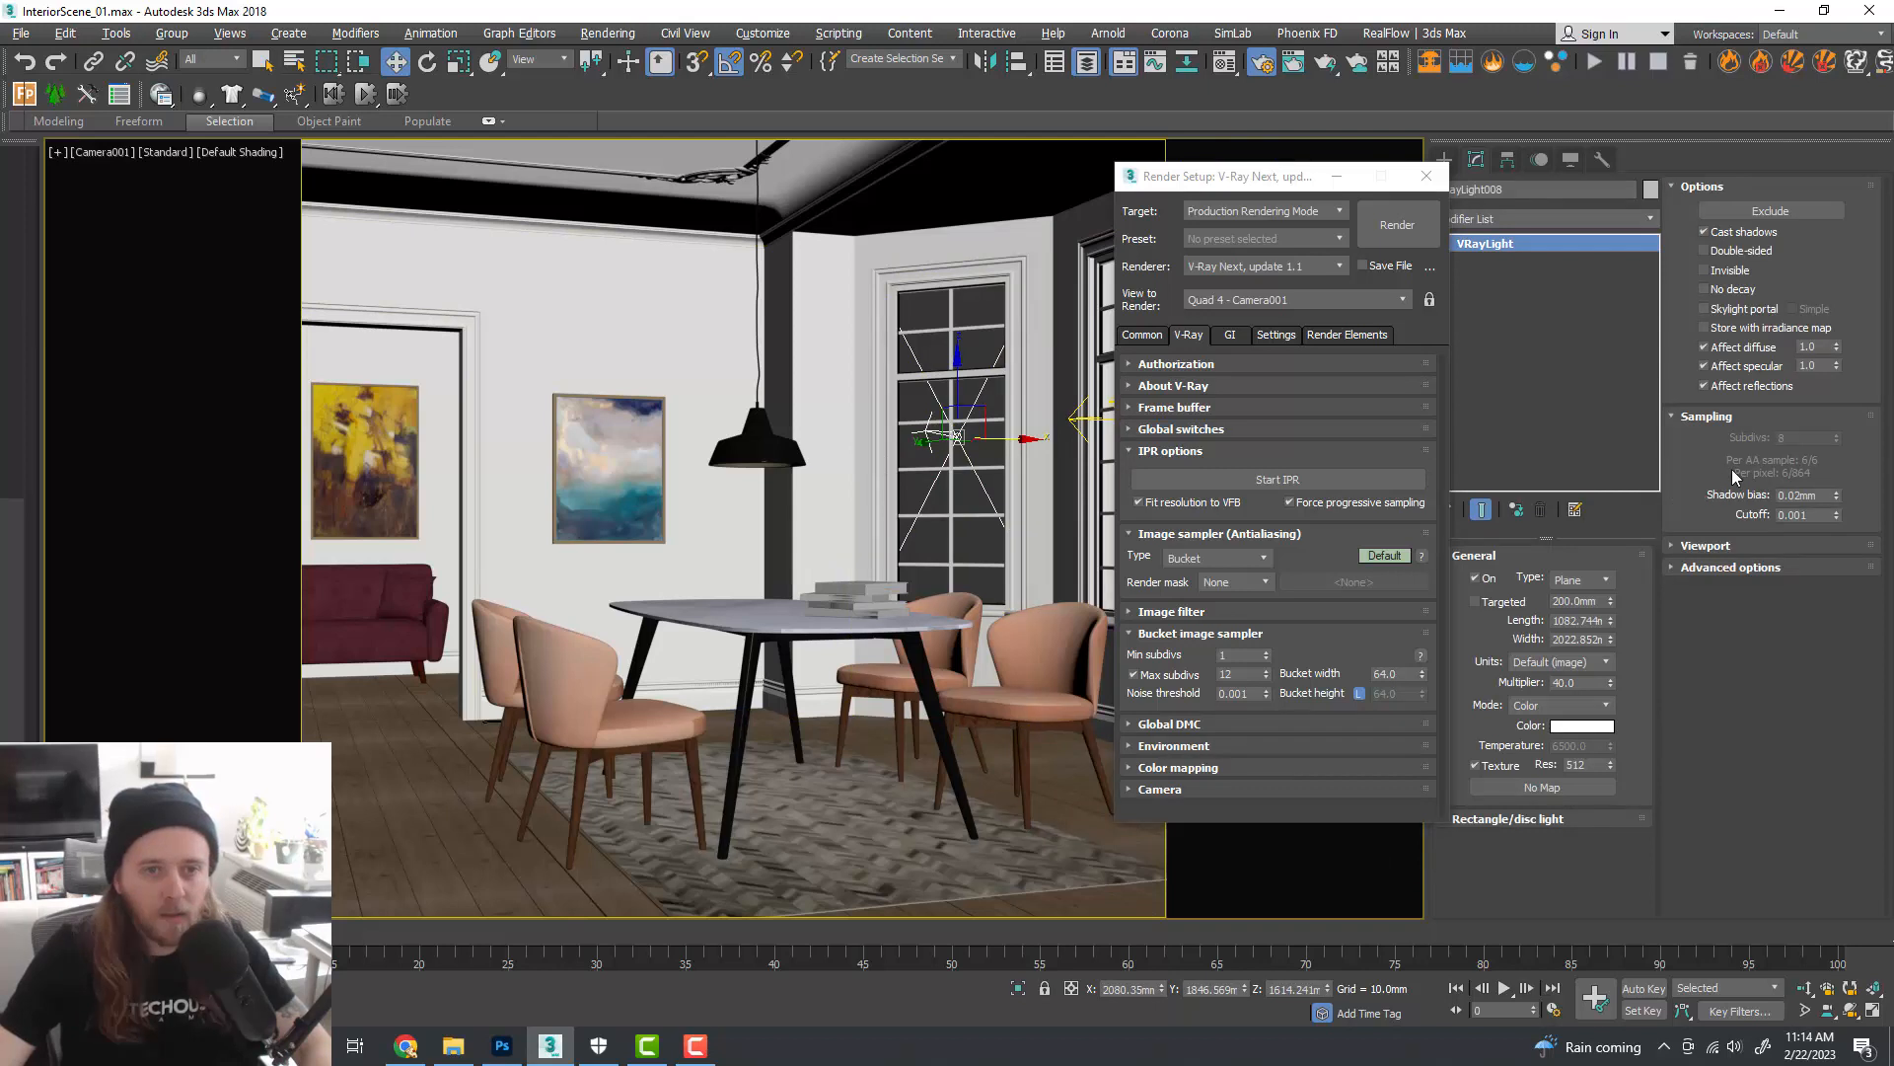
click(1806, 347)
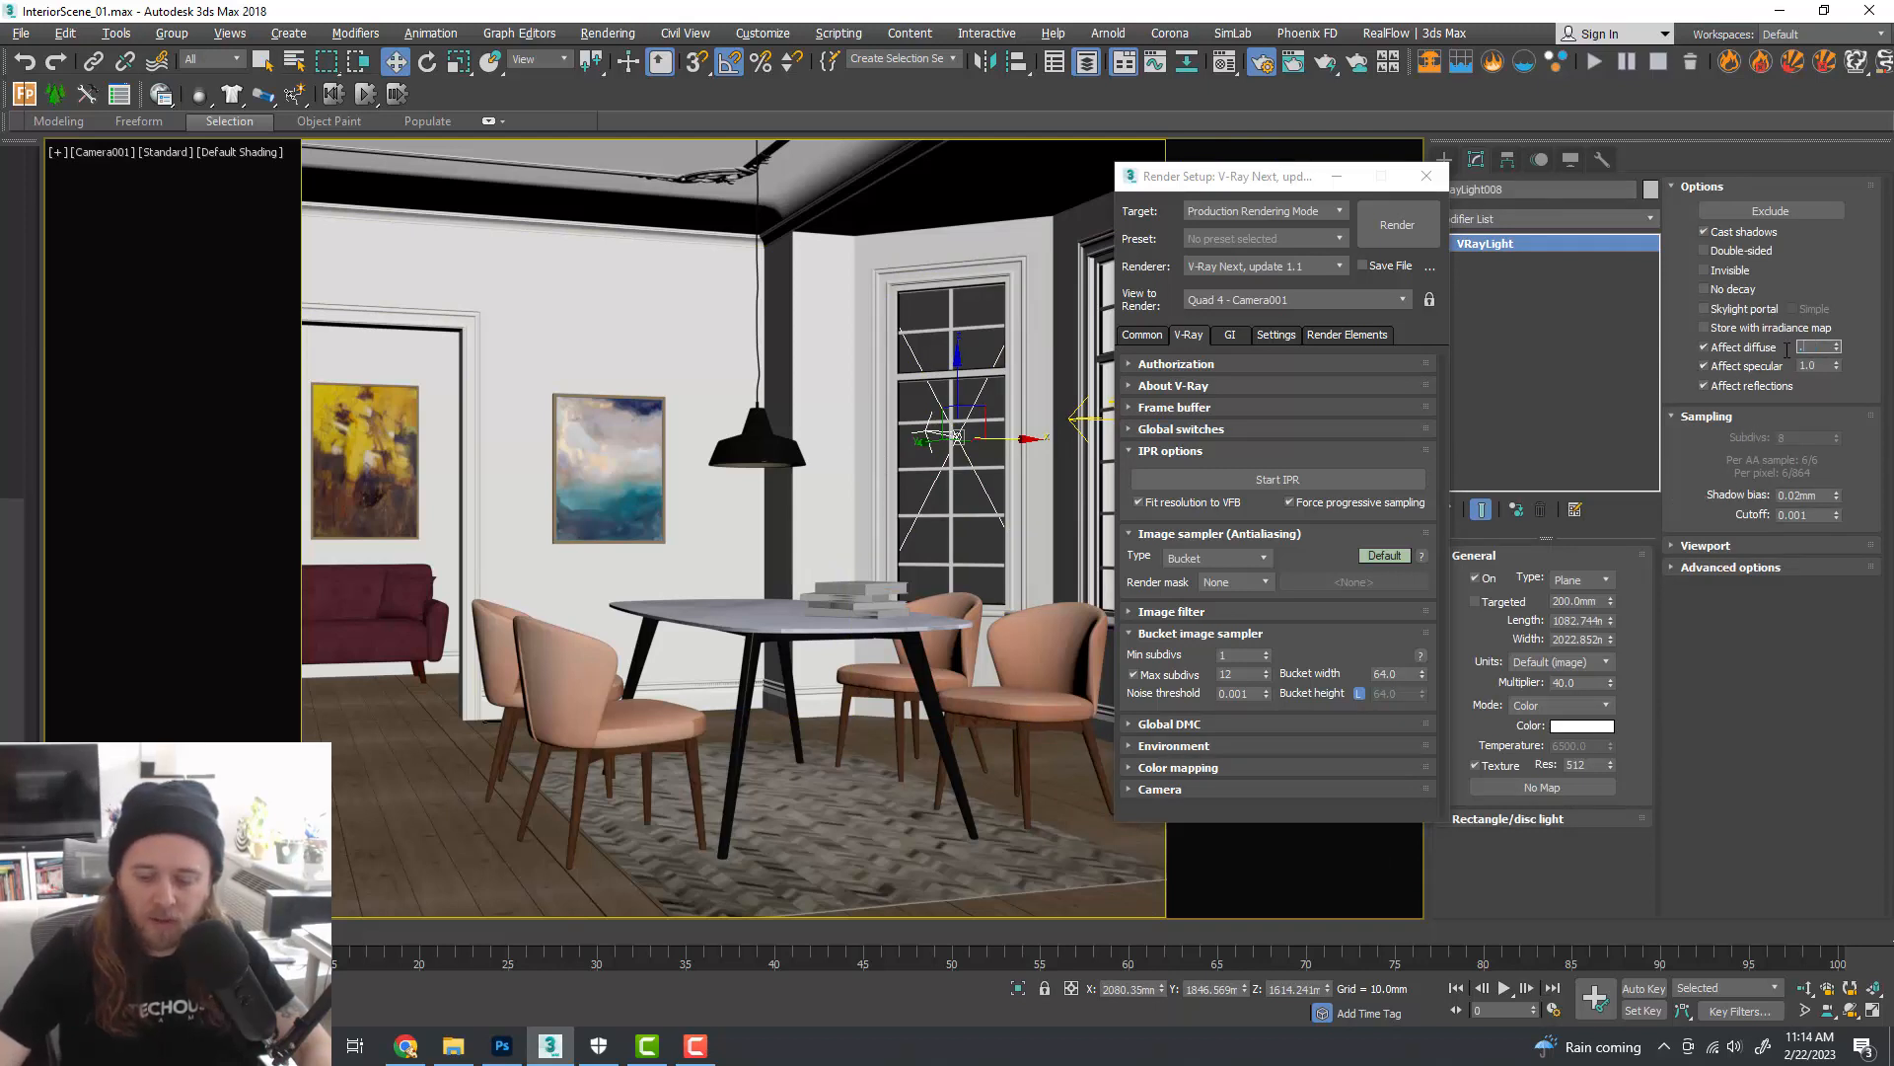
text(0.24)
key(Return)
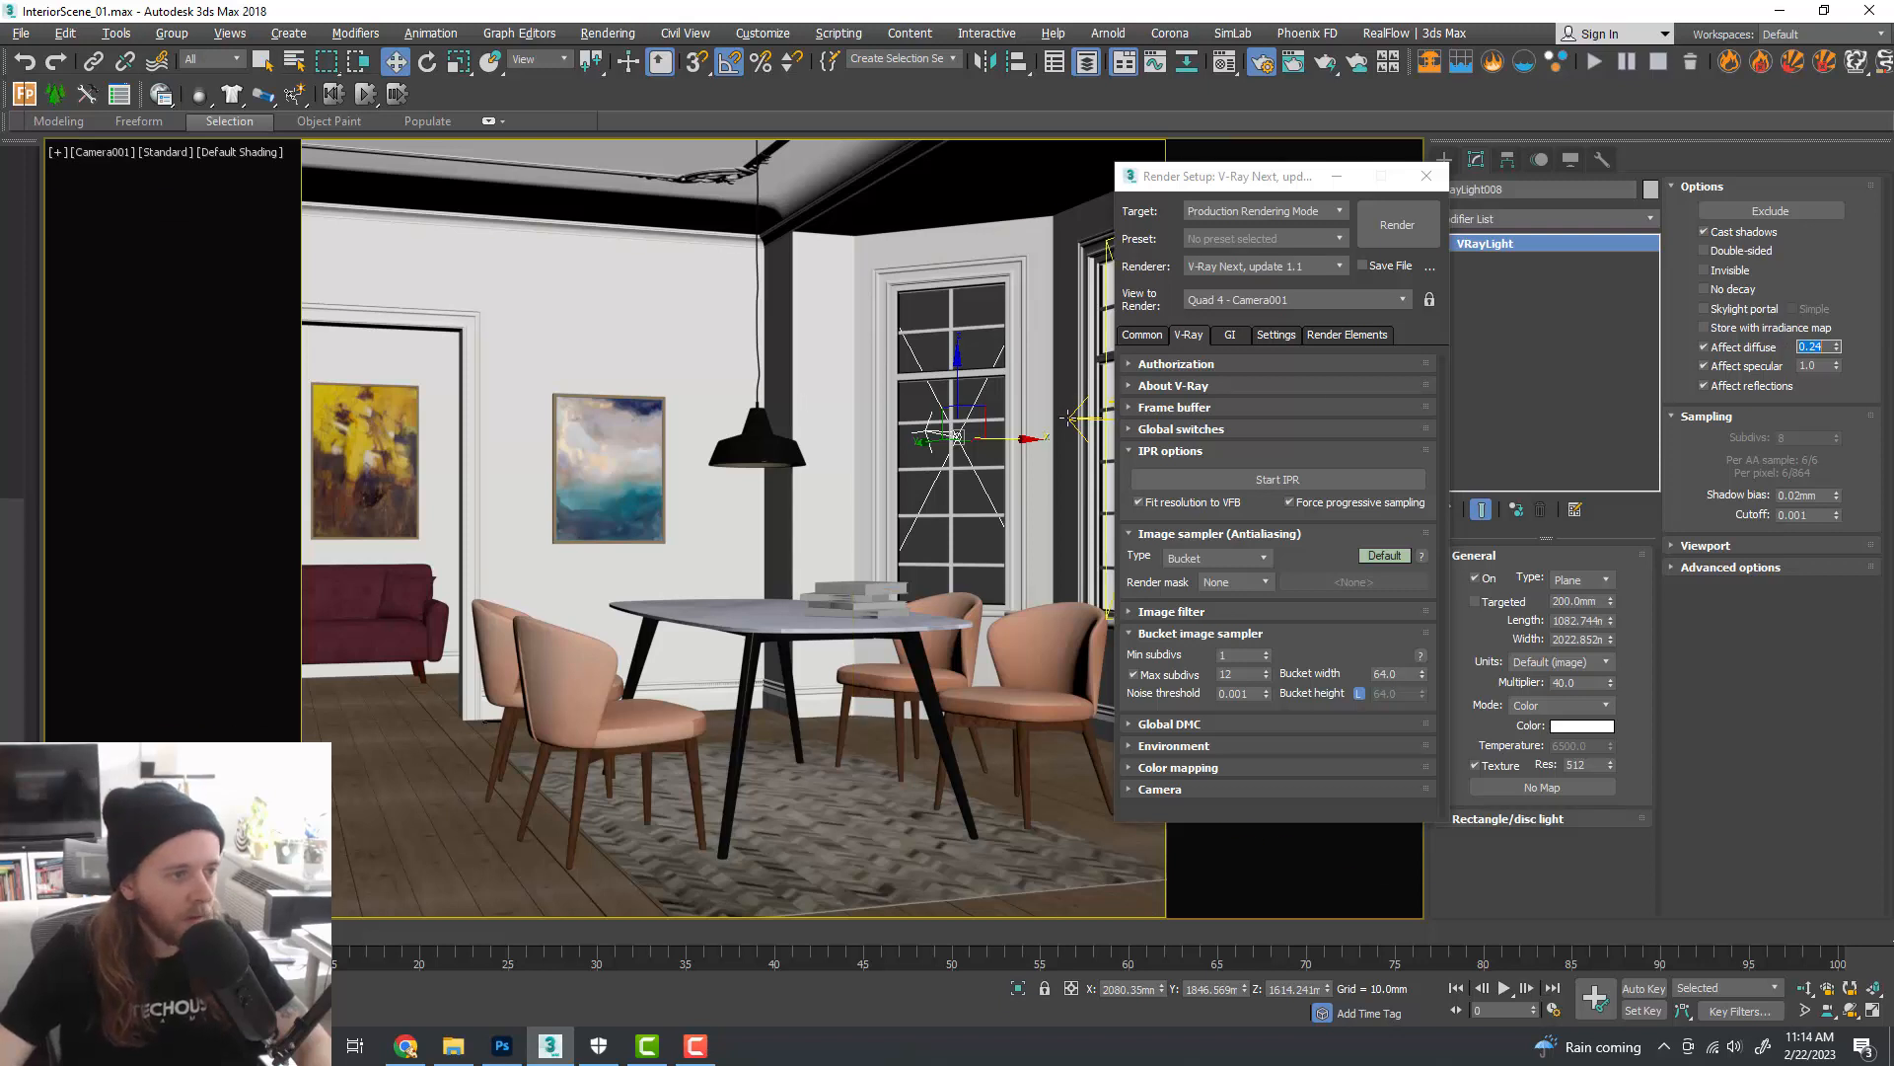
click(1074, 420)
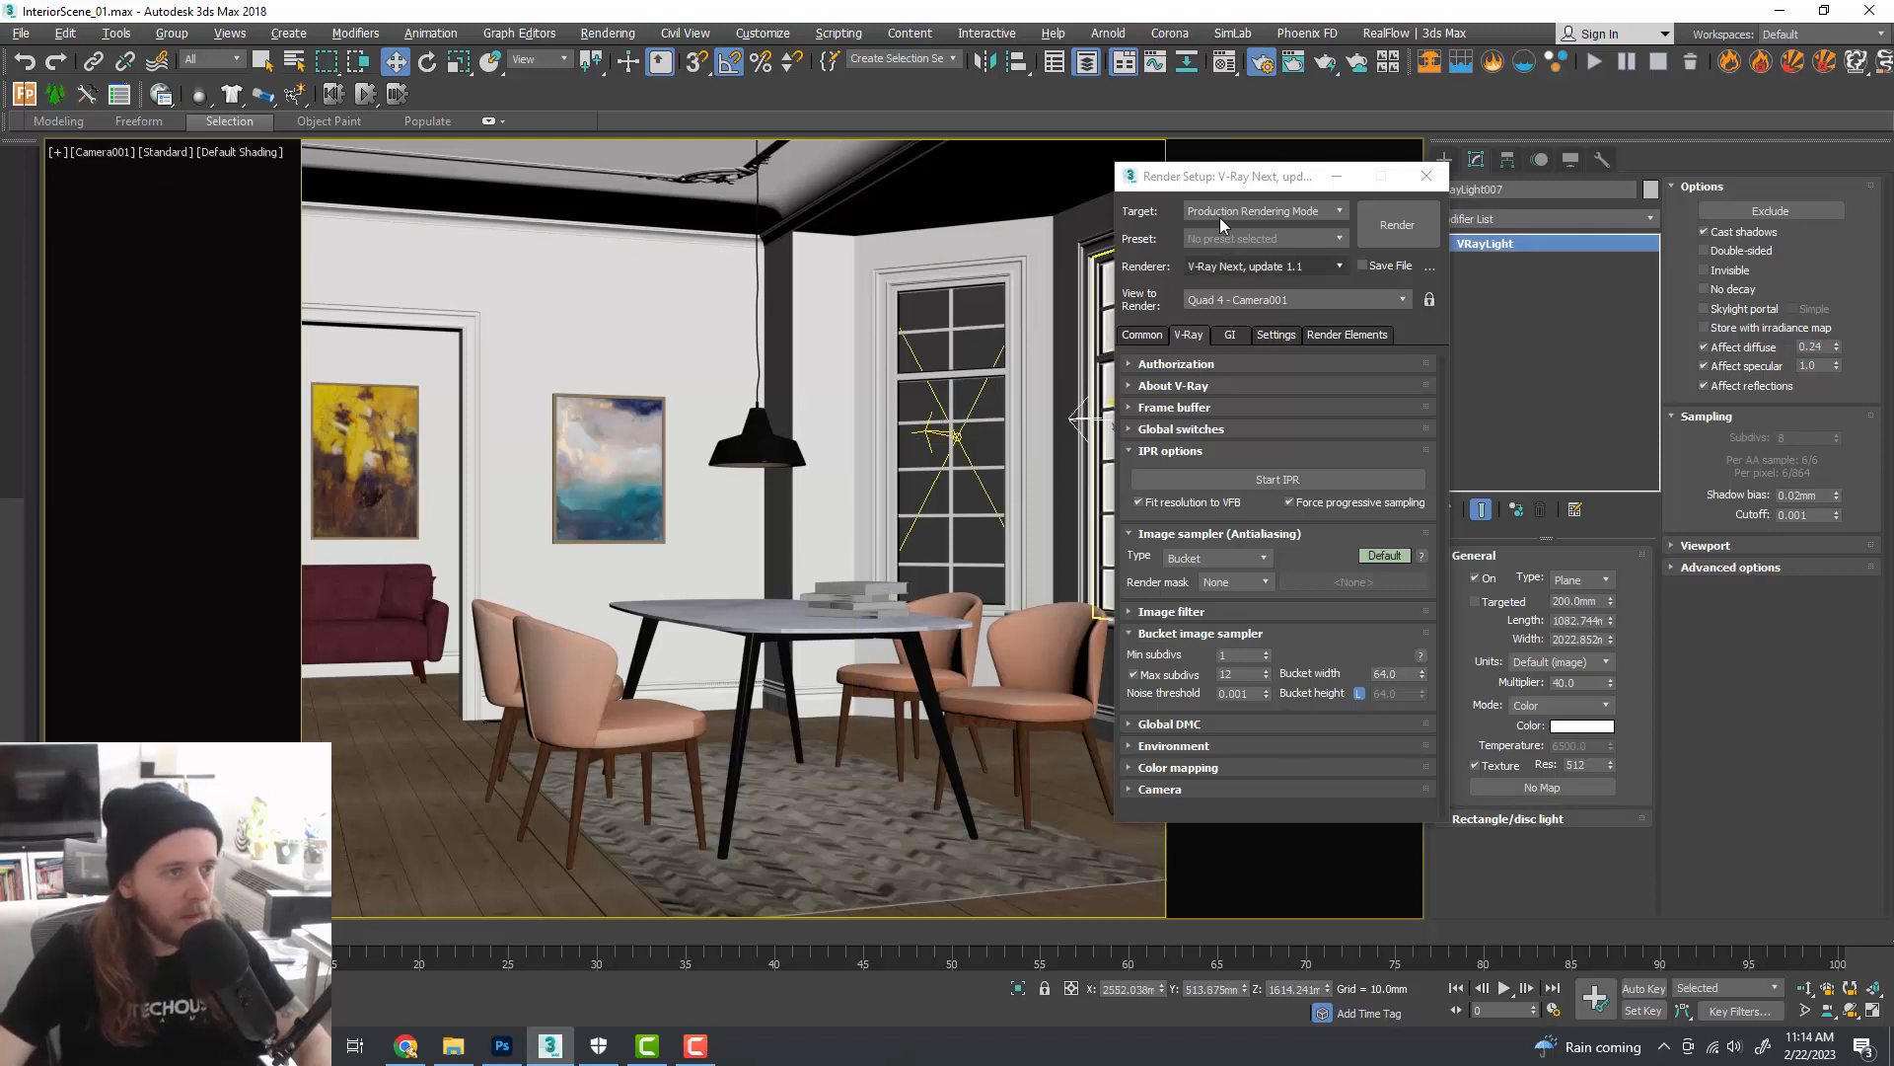
drag(1223, 184, 1166, 201)
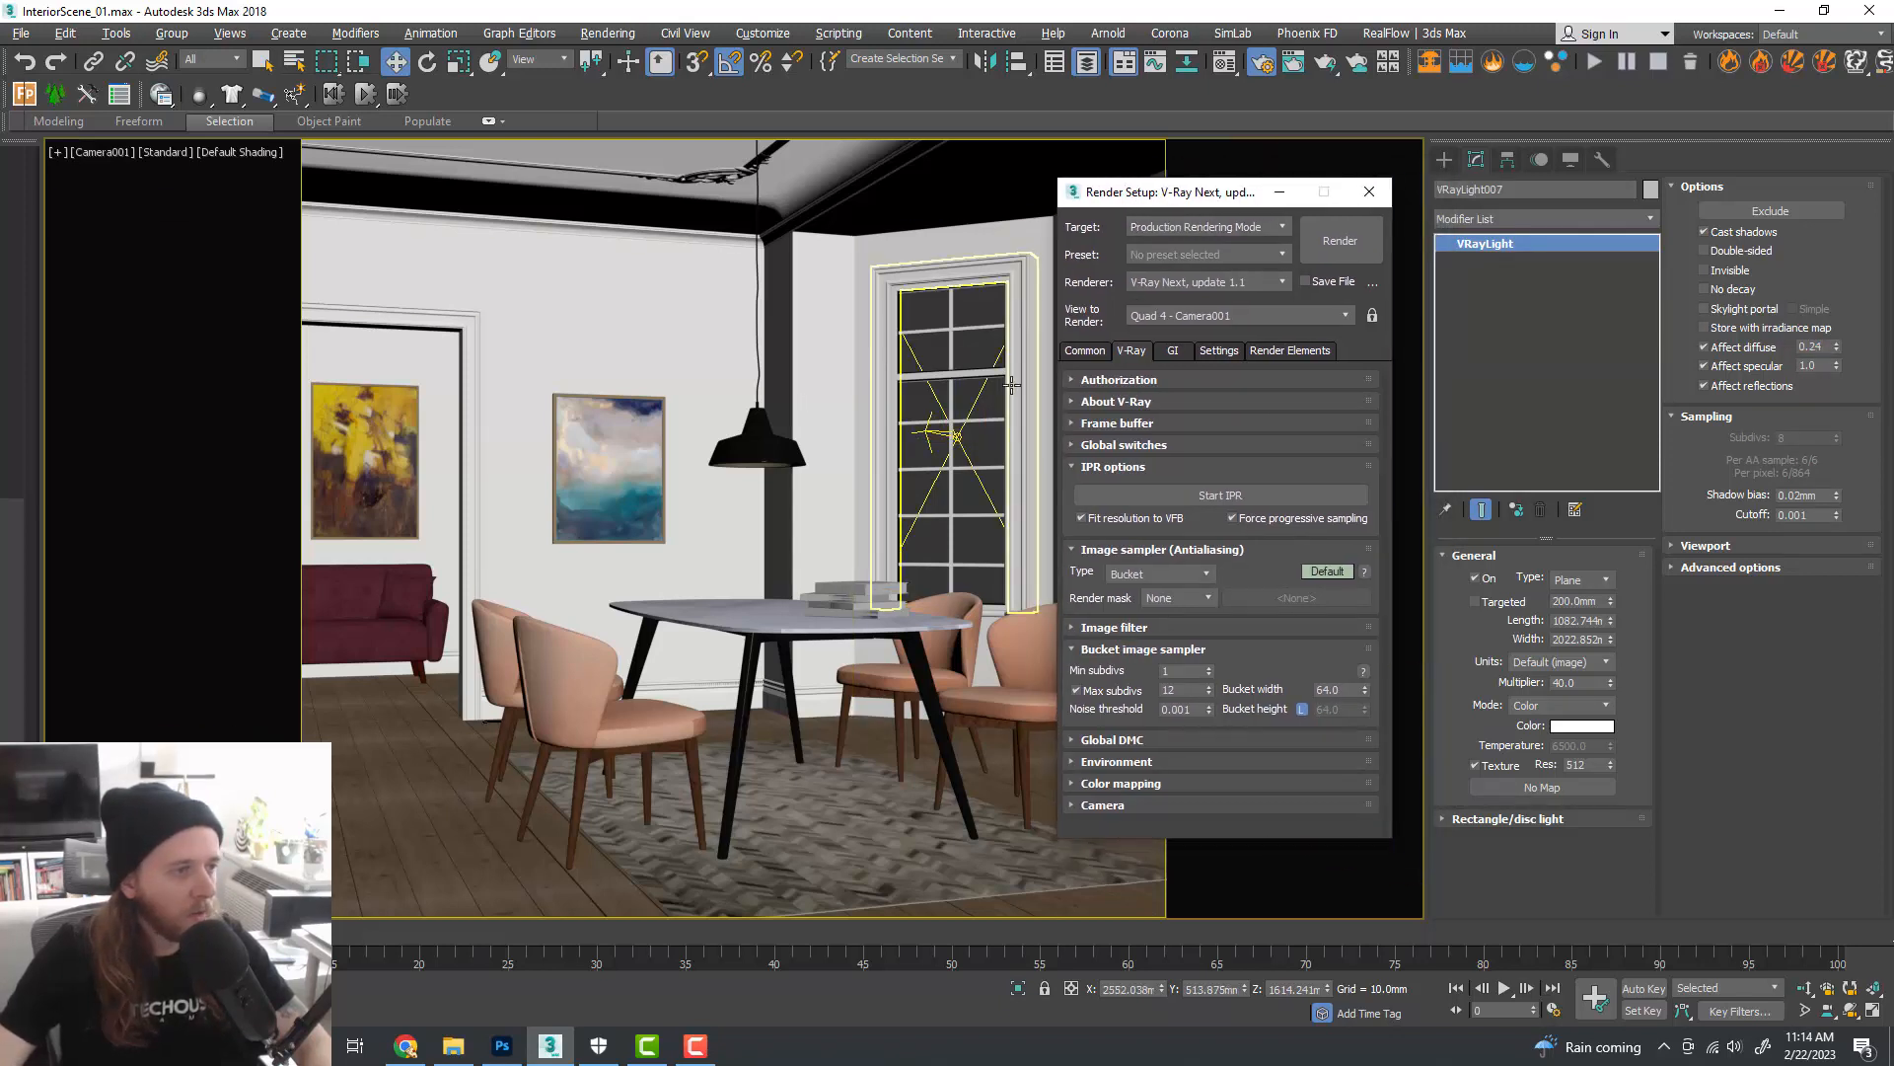
- Set the sofa room plane light's multiplier to 30 and its Affect diffuse value to 0.24
key(alt+w)
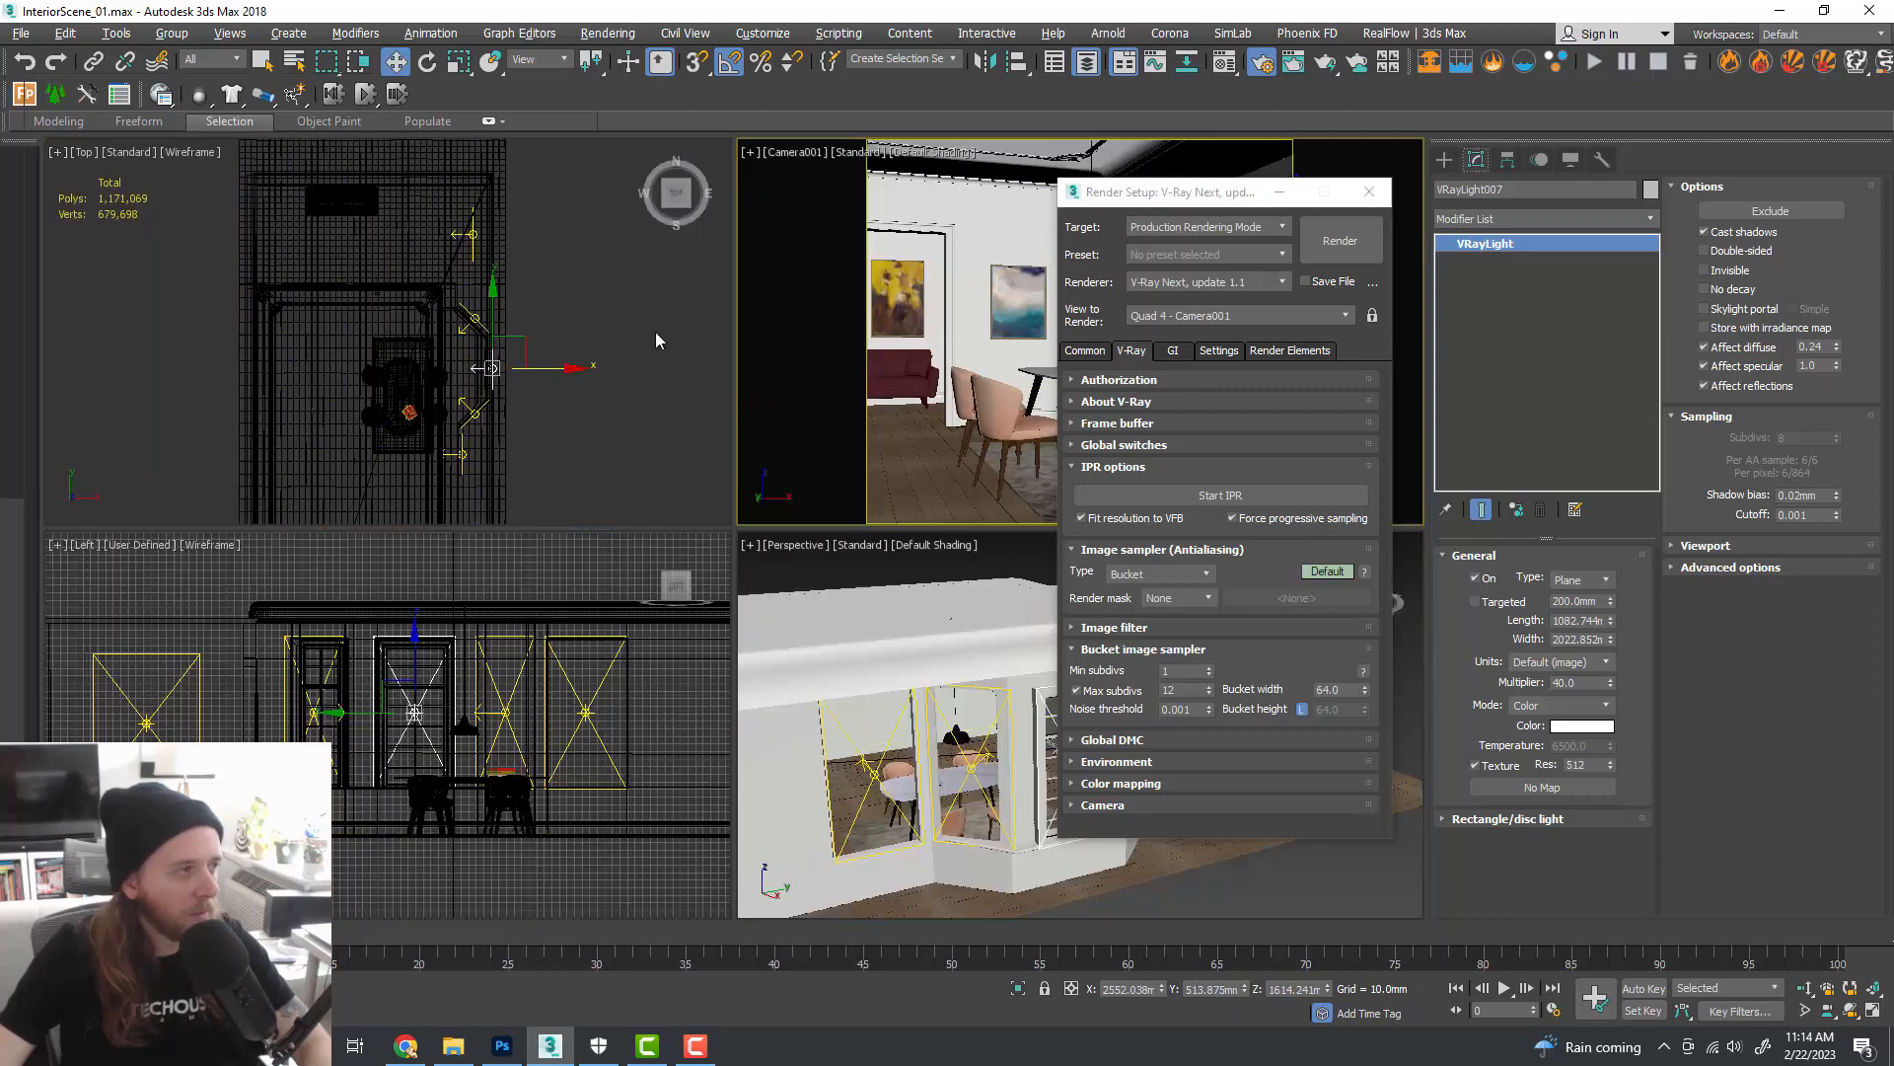
middle_drag(656, 332, 585, 312)
scroll(582, 305, up, 5)
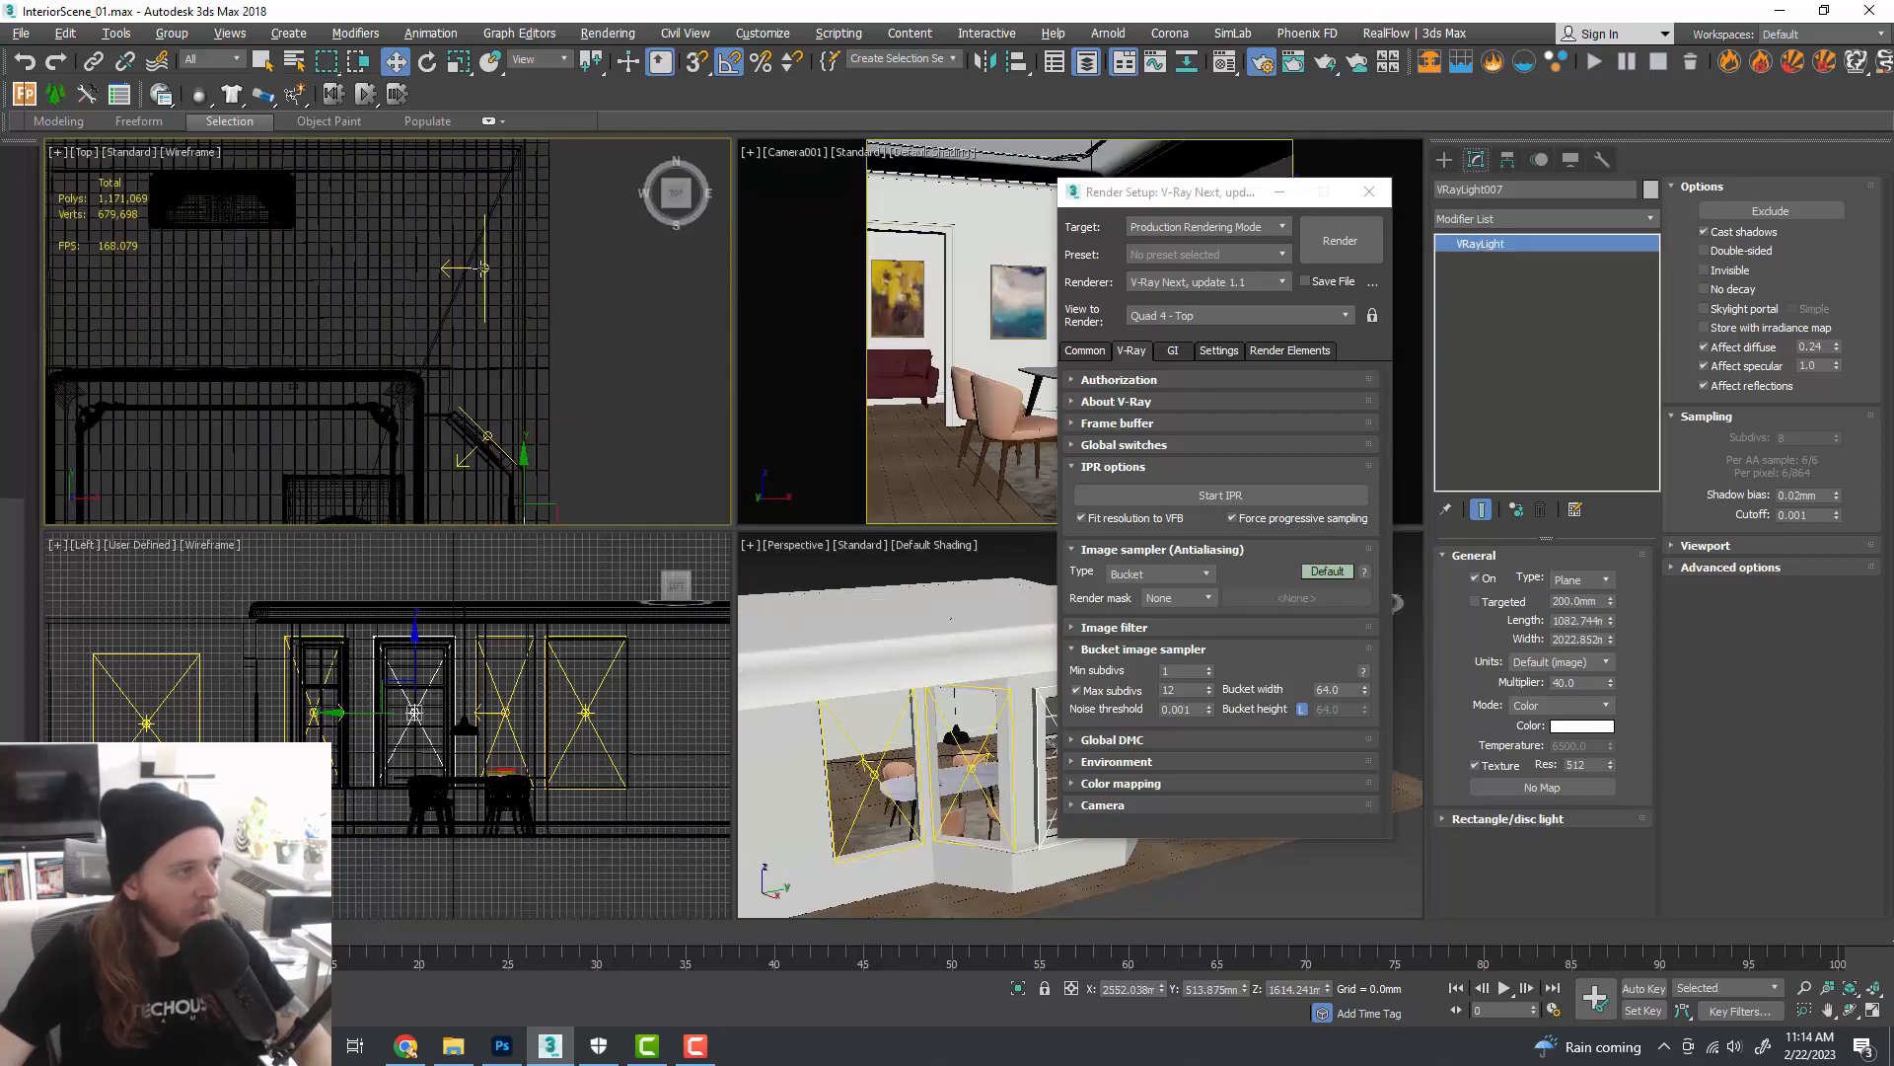
drag(1598, 682, 1516, 681)
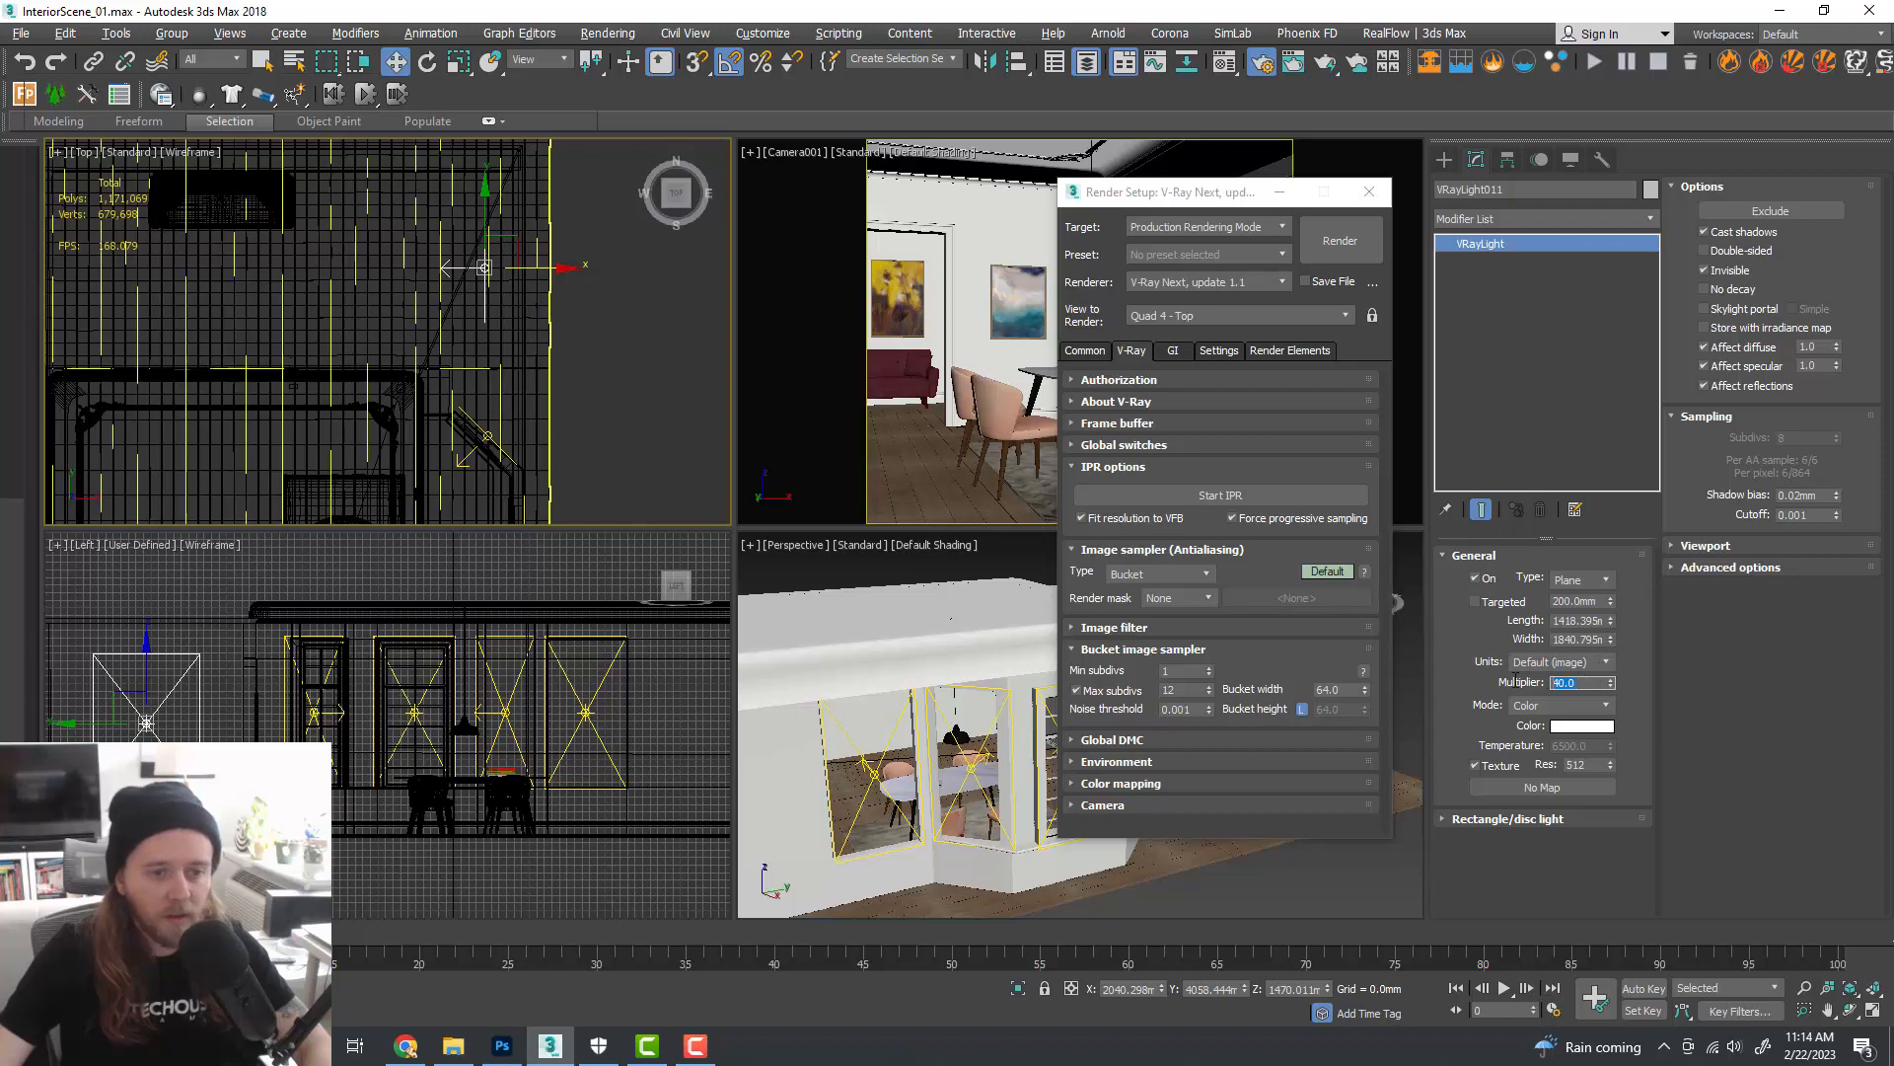
text(30)
key(Return)
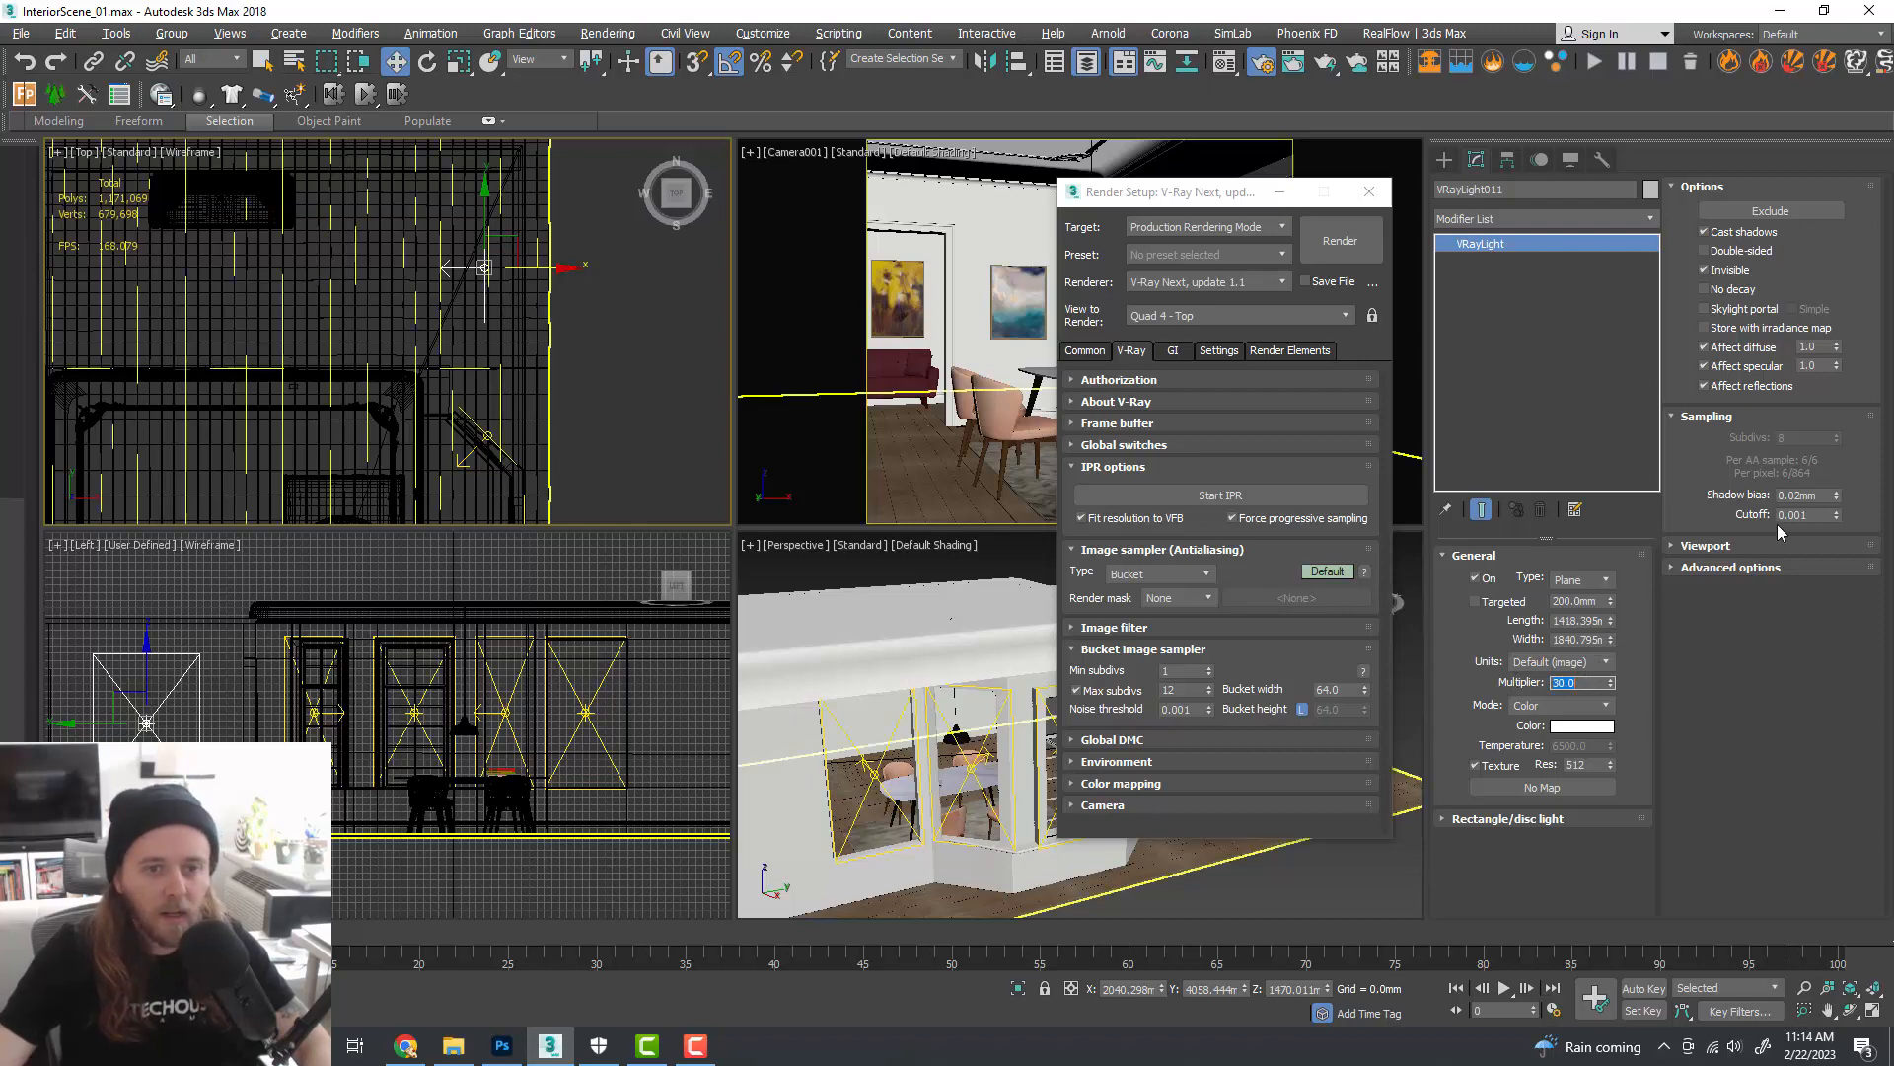
double_click(1824, 346)
text(0.24)
key(Return)
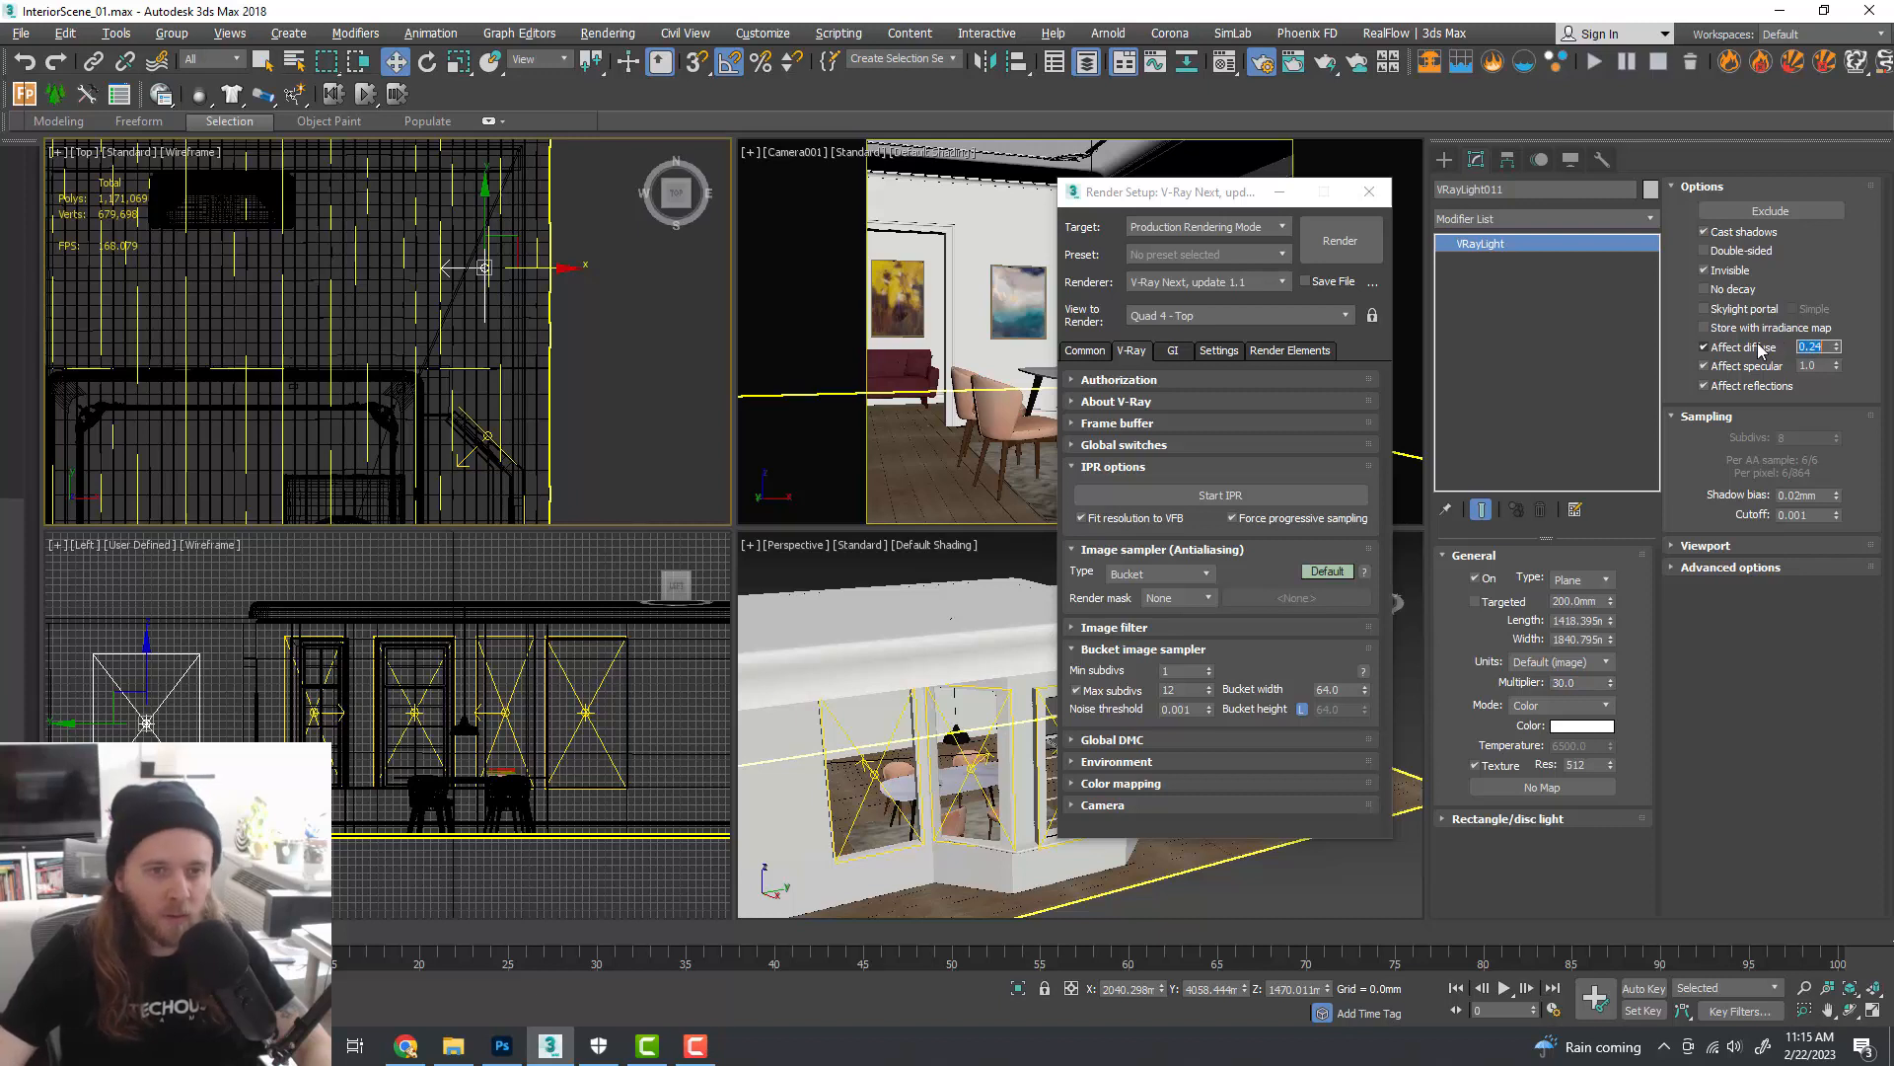
- Set the plane light at the flat wall's window beside the bay to 0.24 Affect diffuse and a multiplier of 36
click(875, 772)
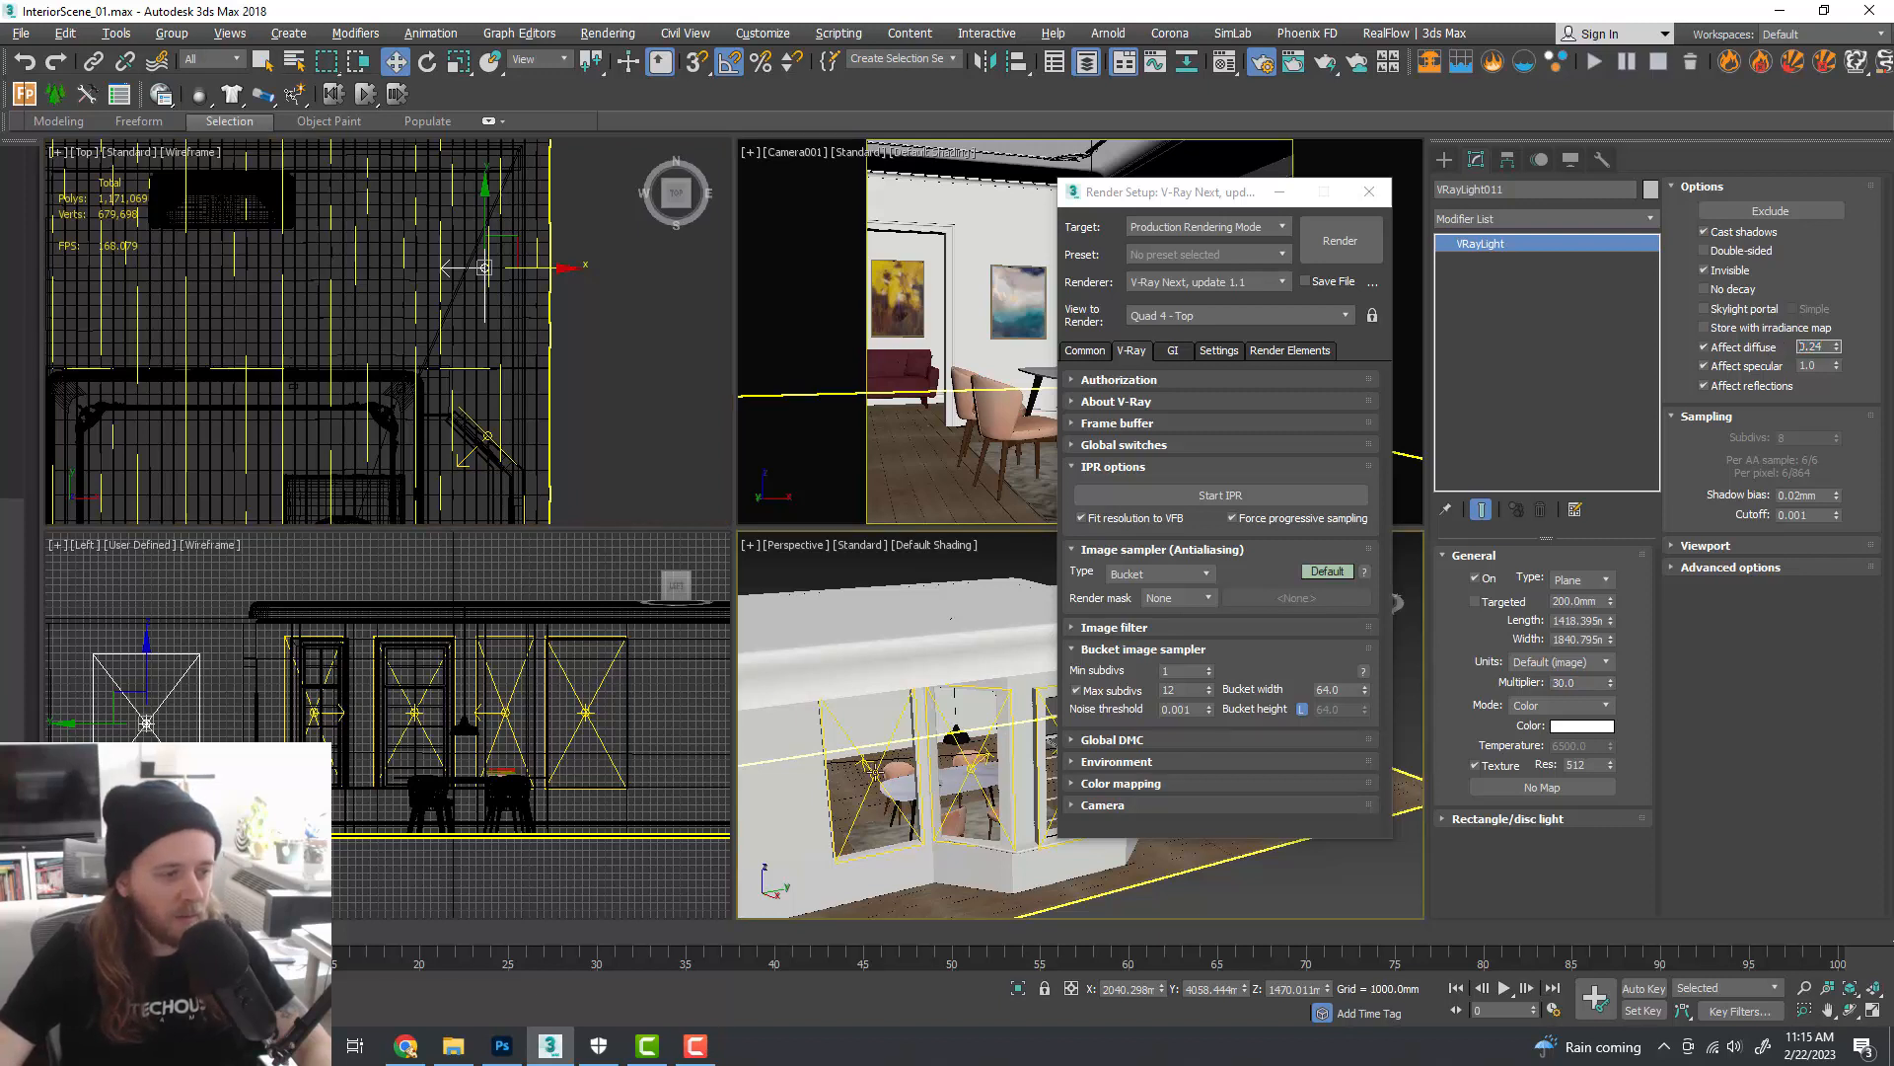
click(875, 772)
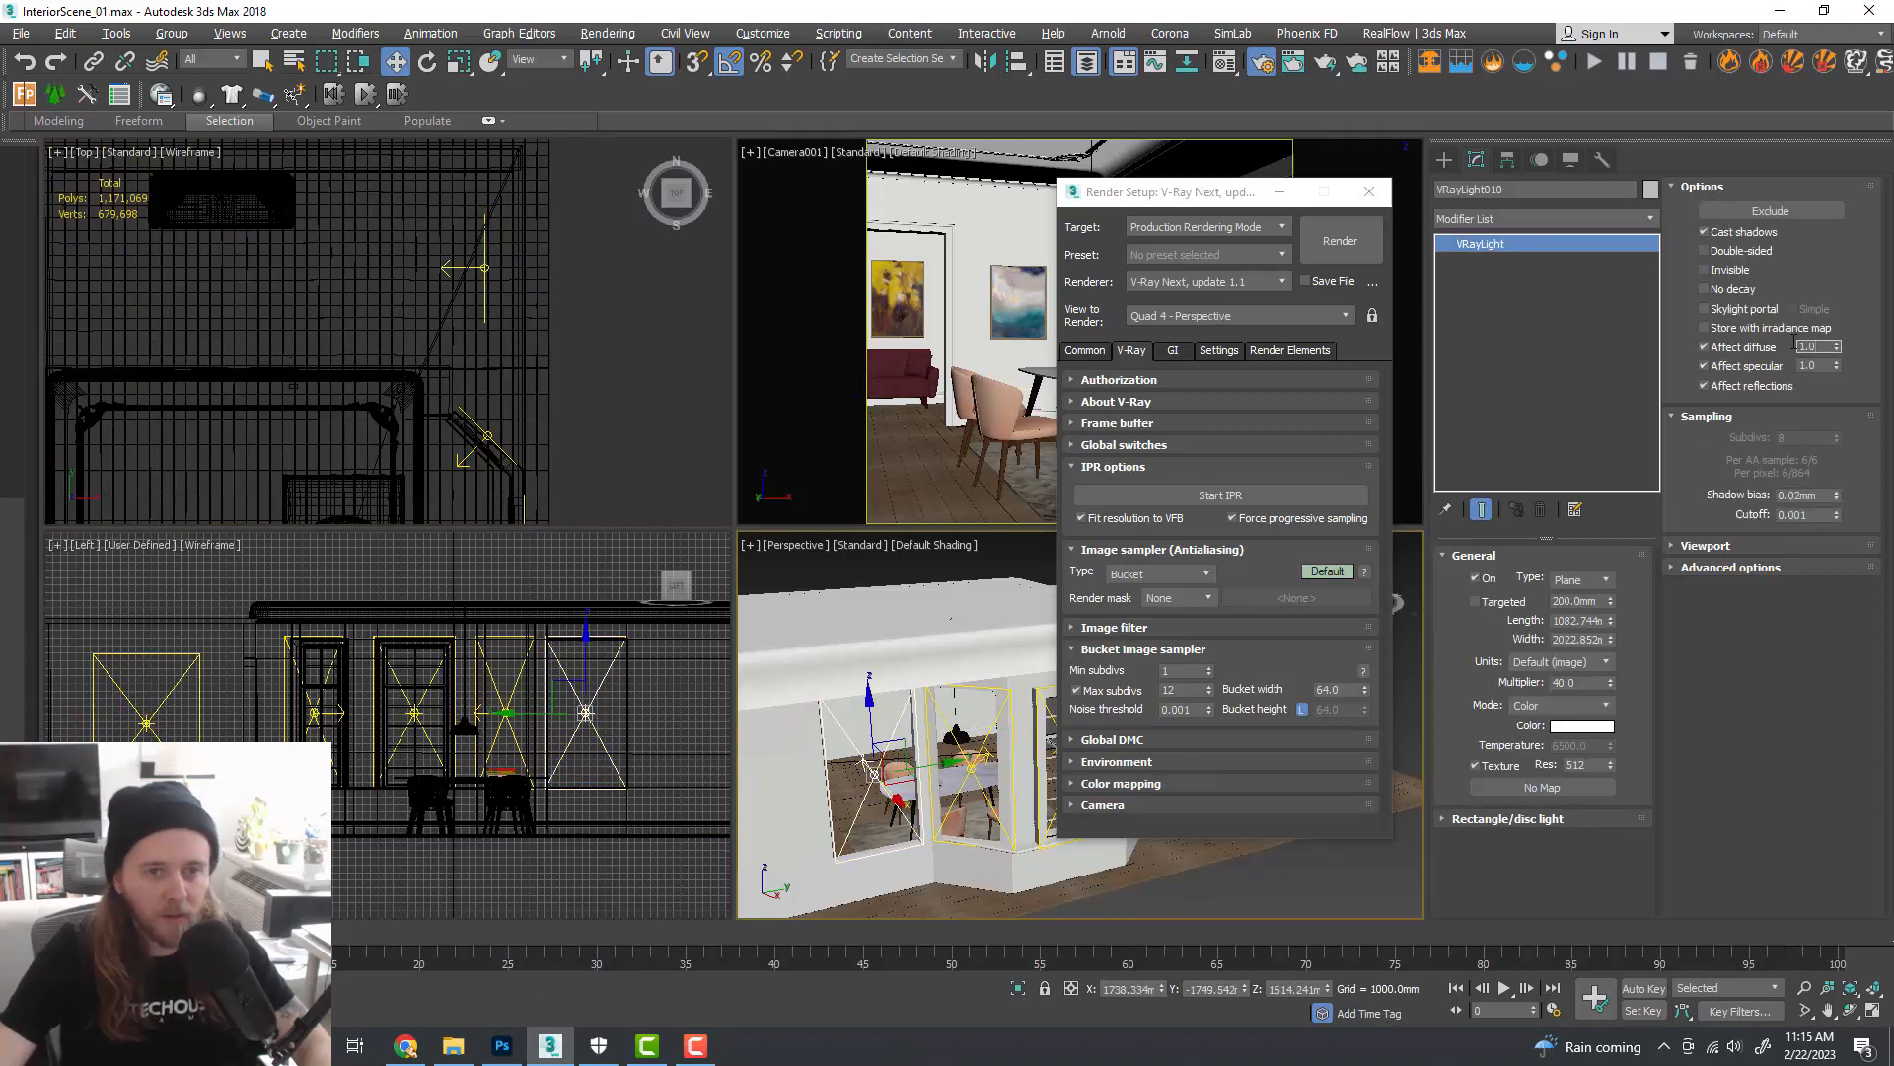
text(.24)
key(Return)
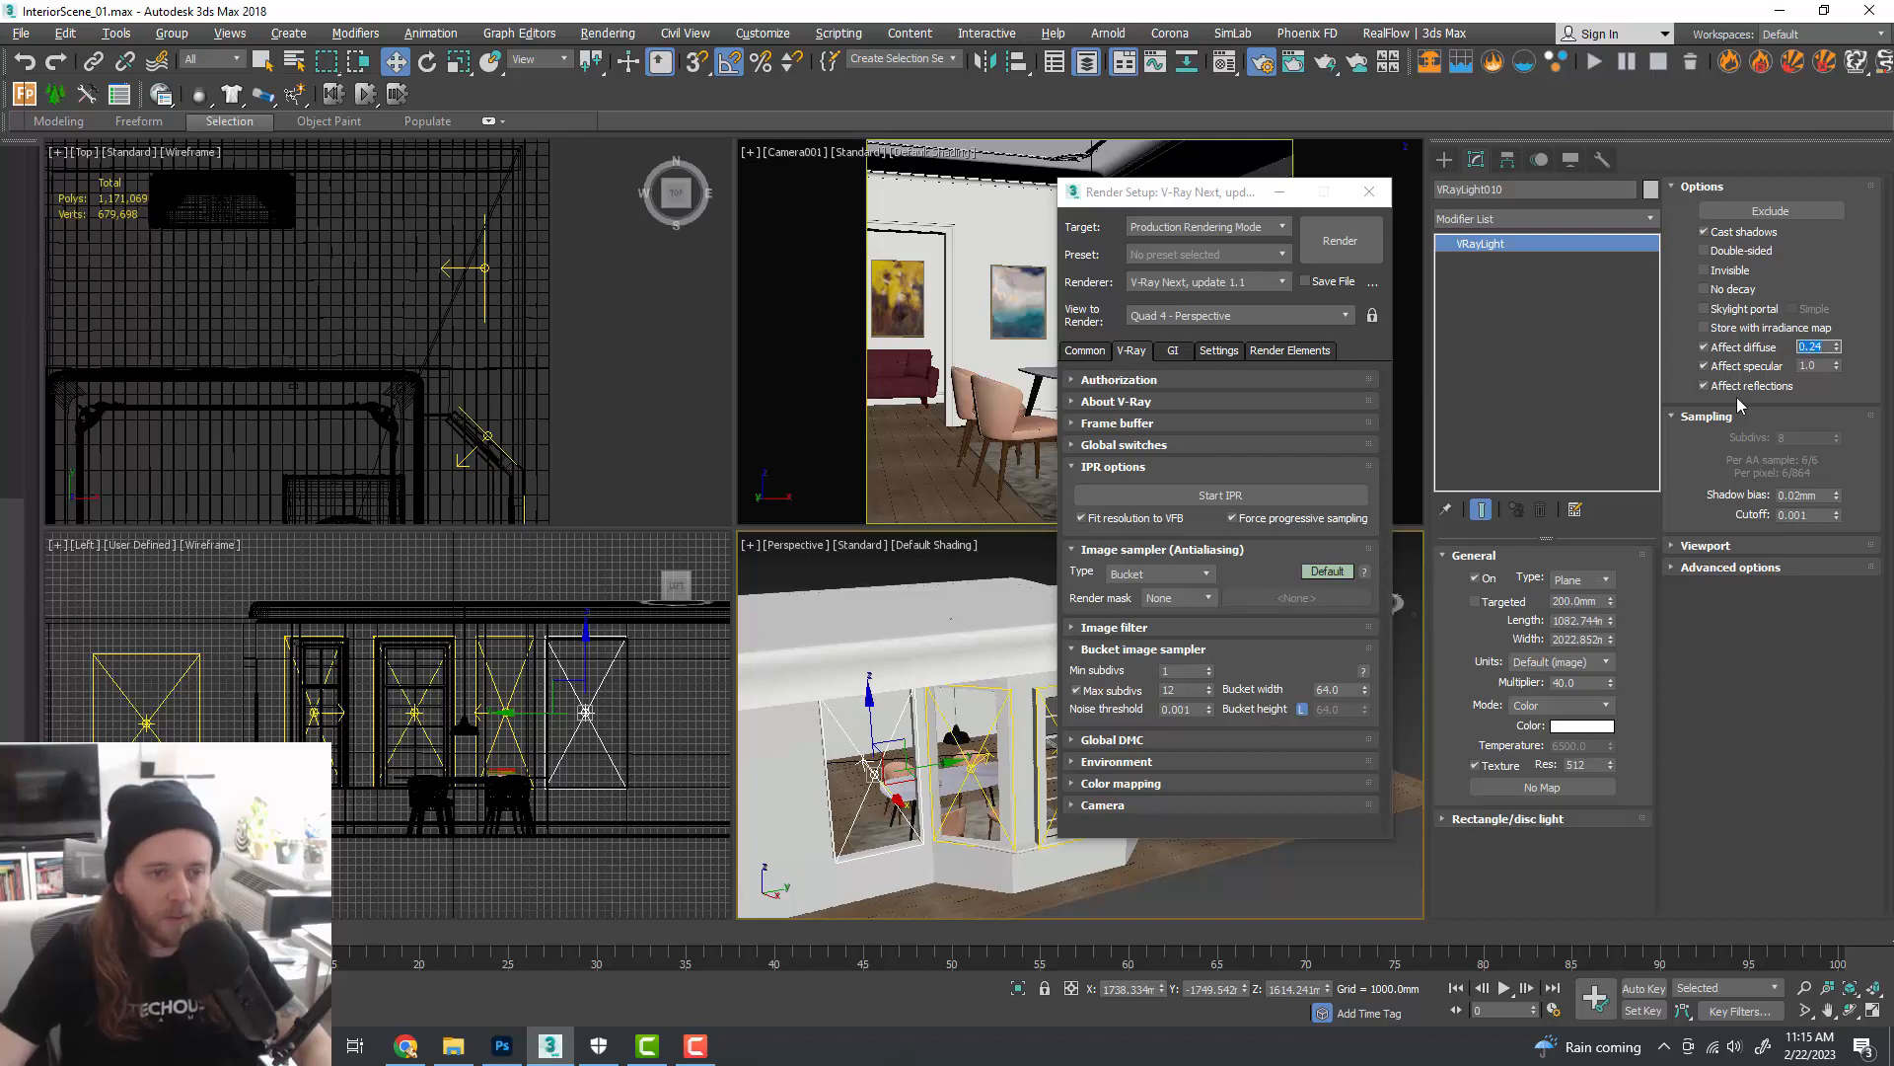
click(1569, 683)
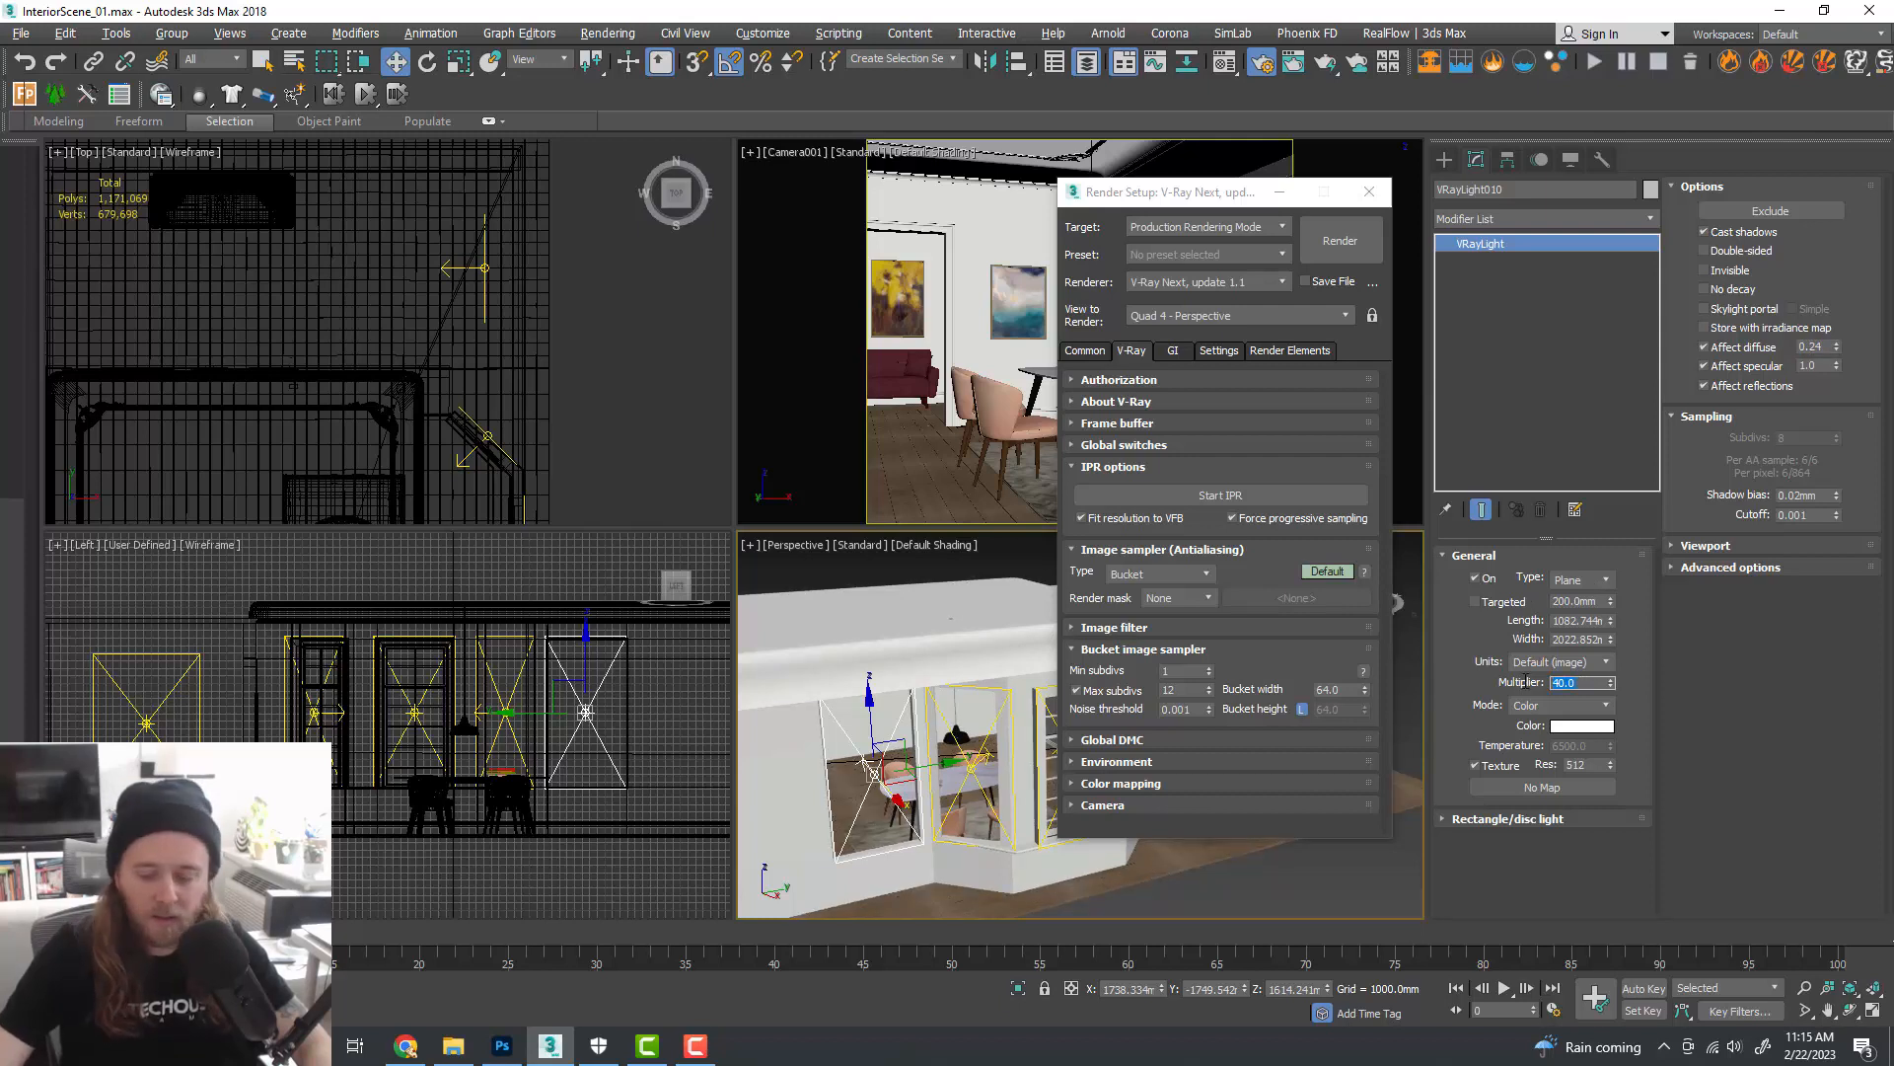
text(36)
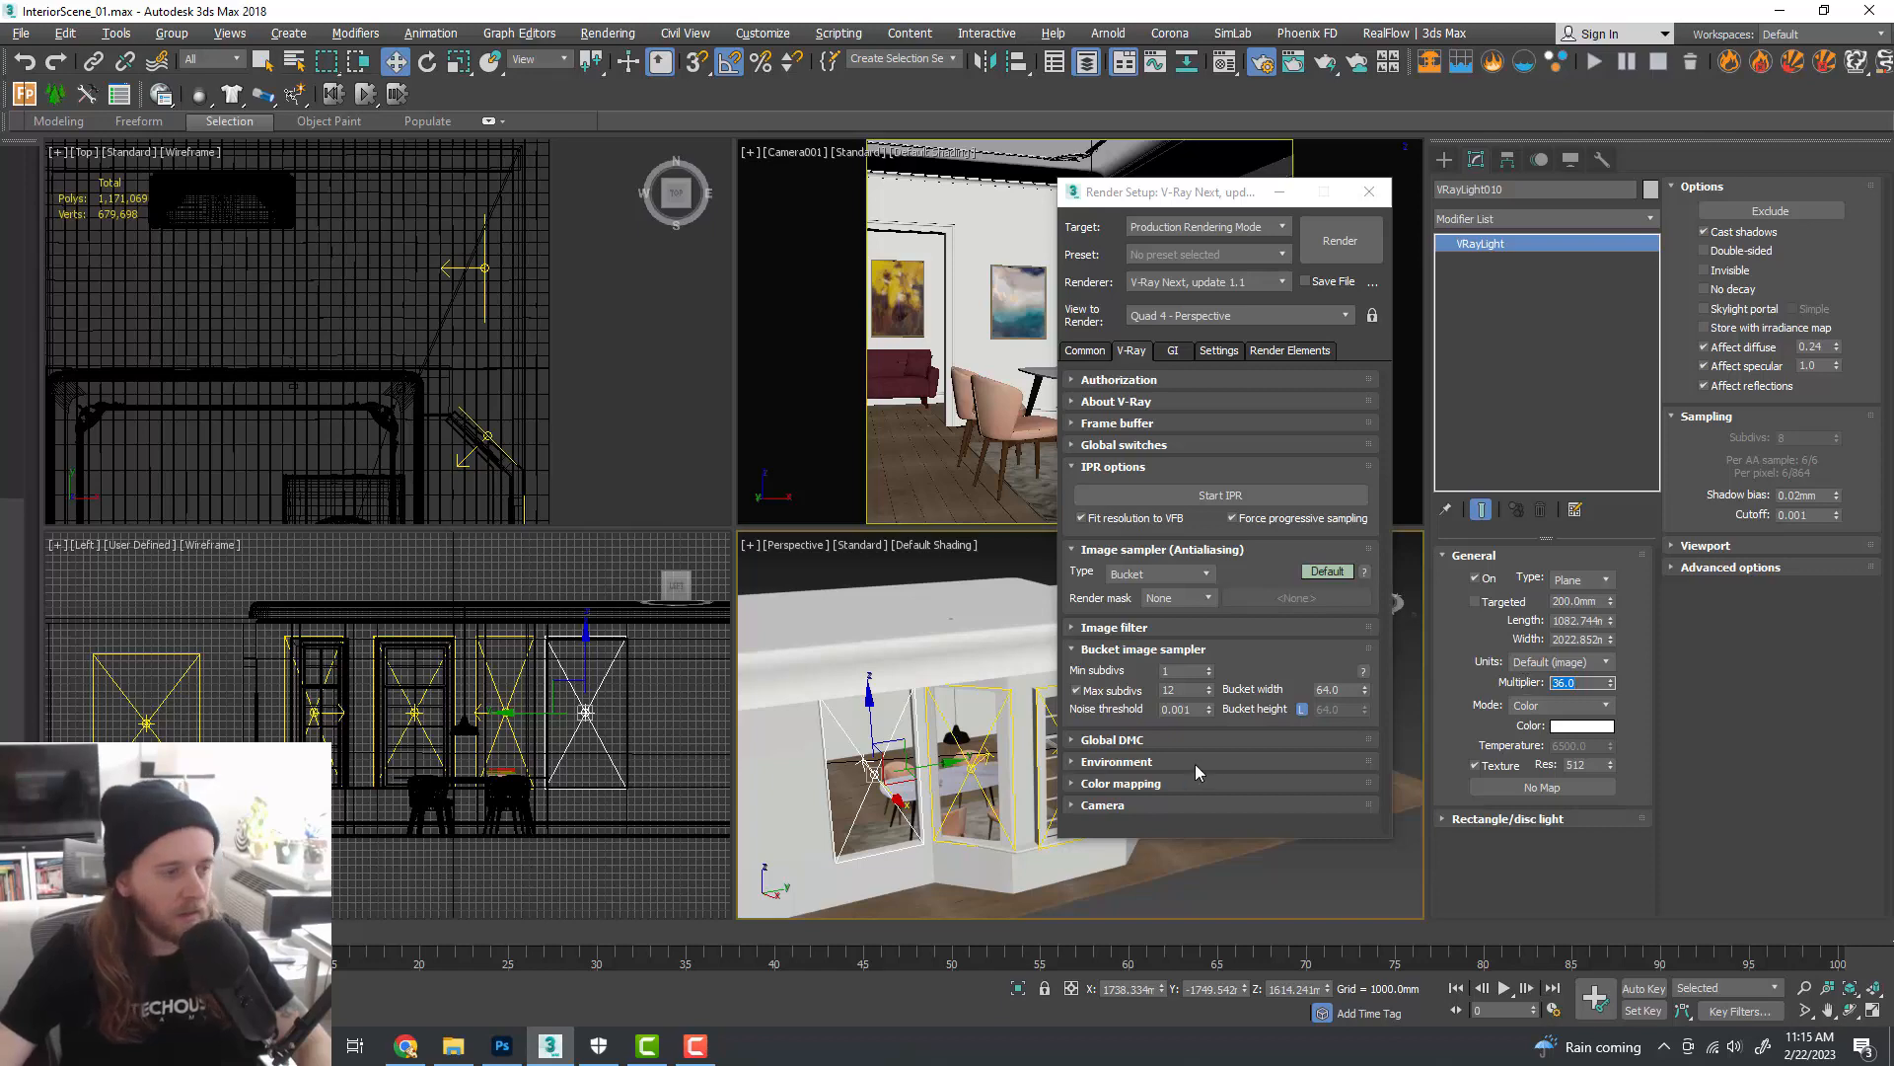
key(Return)
- Deselect the light, maximize the Camera001 view, and run an IPR render to check the adjusted lighting before stopping it
scroll(987, 809, up, 3)
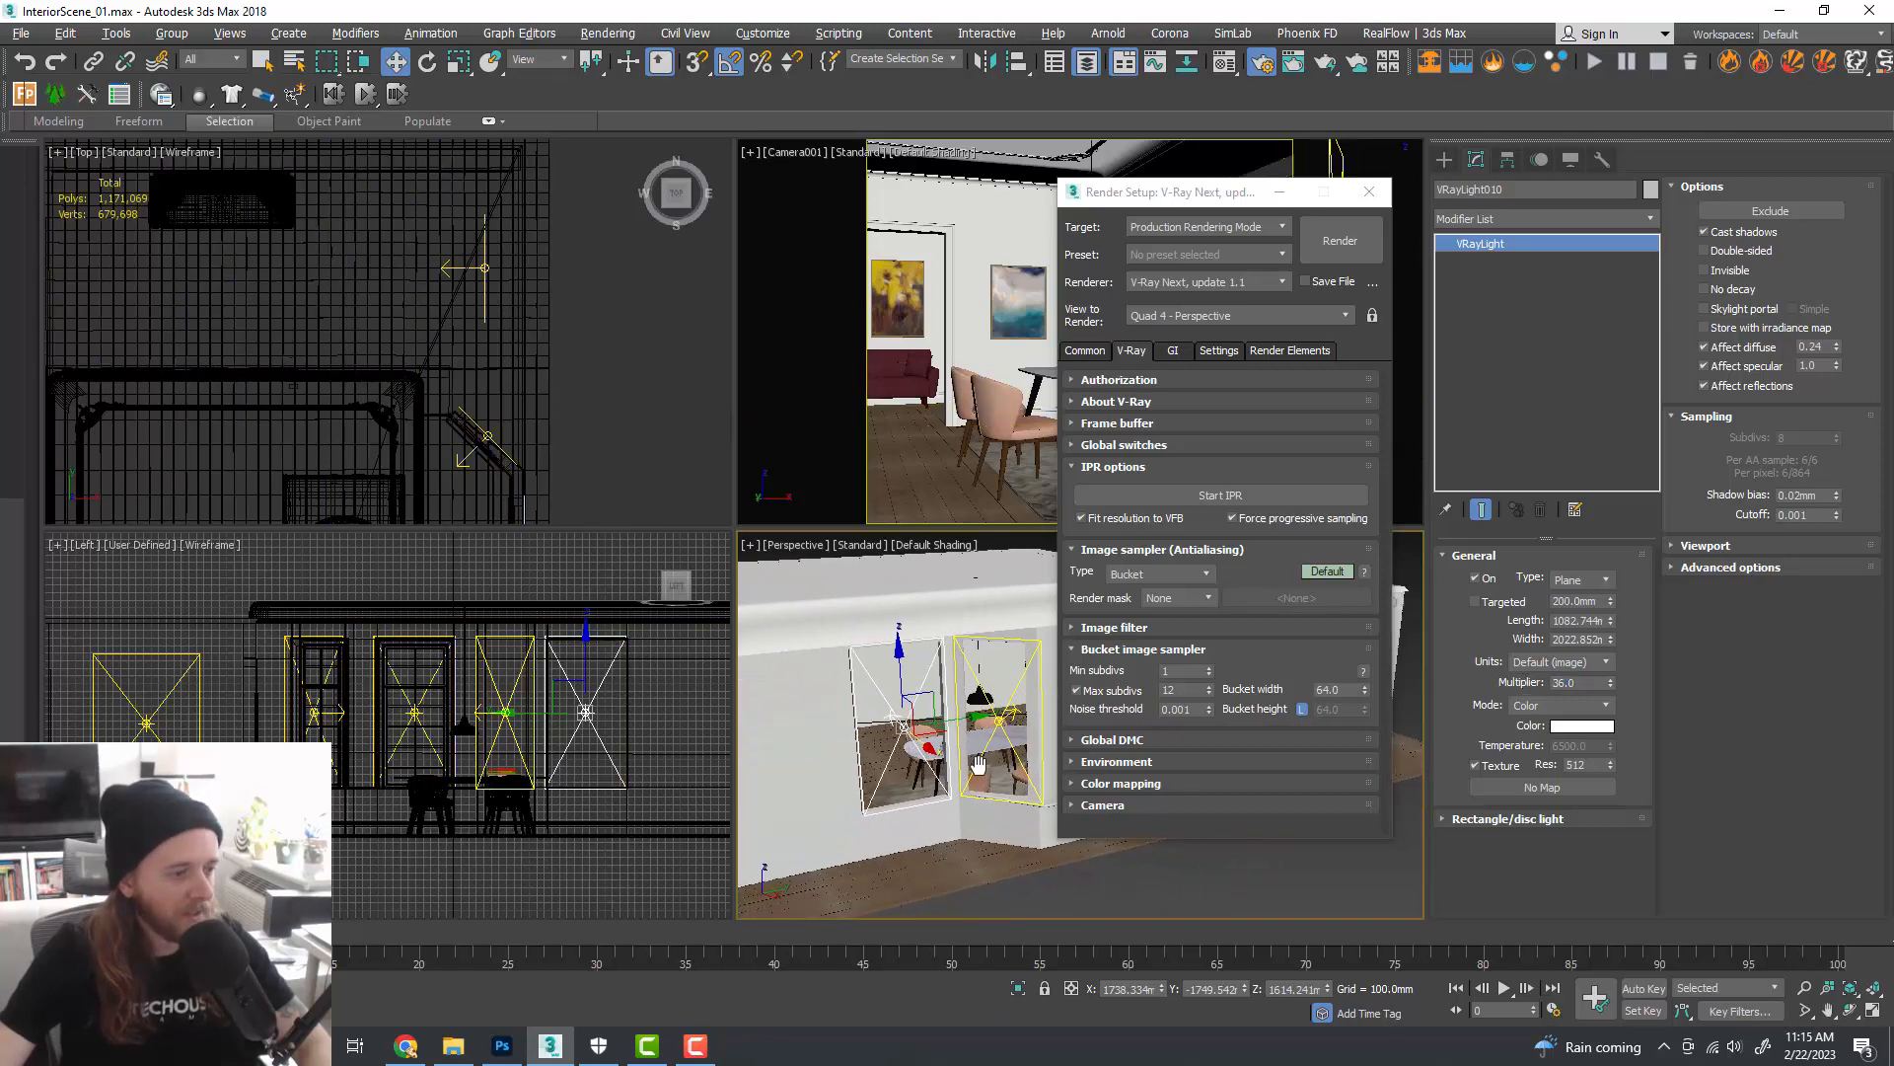
middle_drag(962, 780, 908, 681)
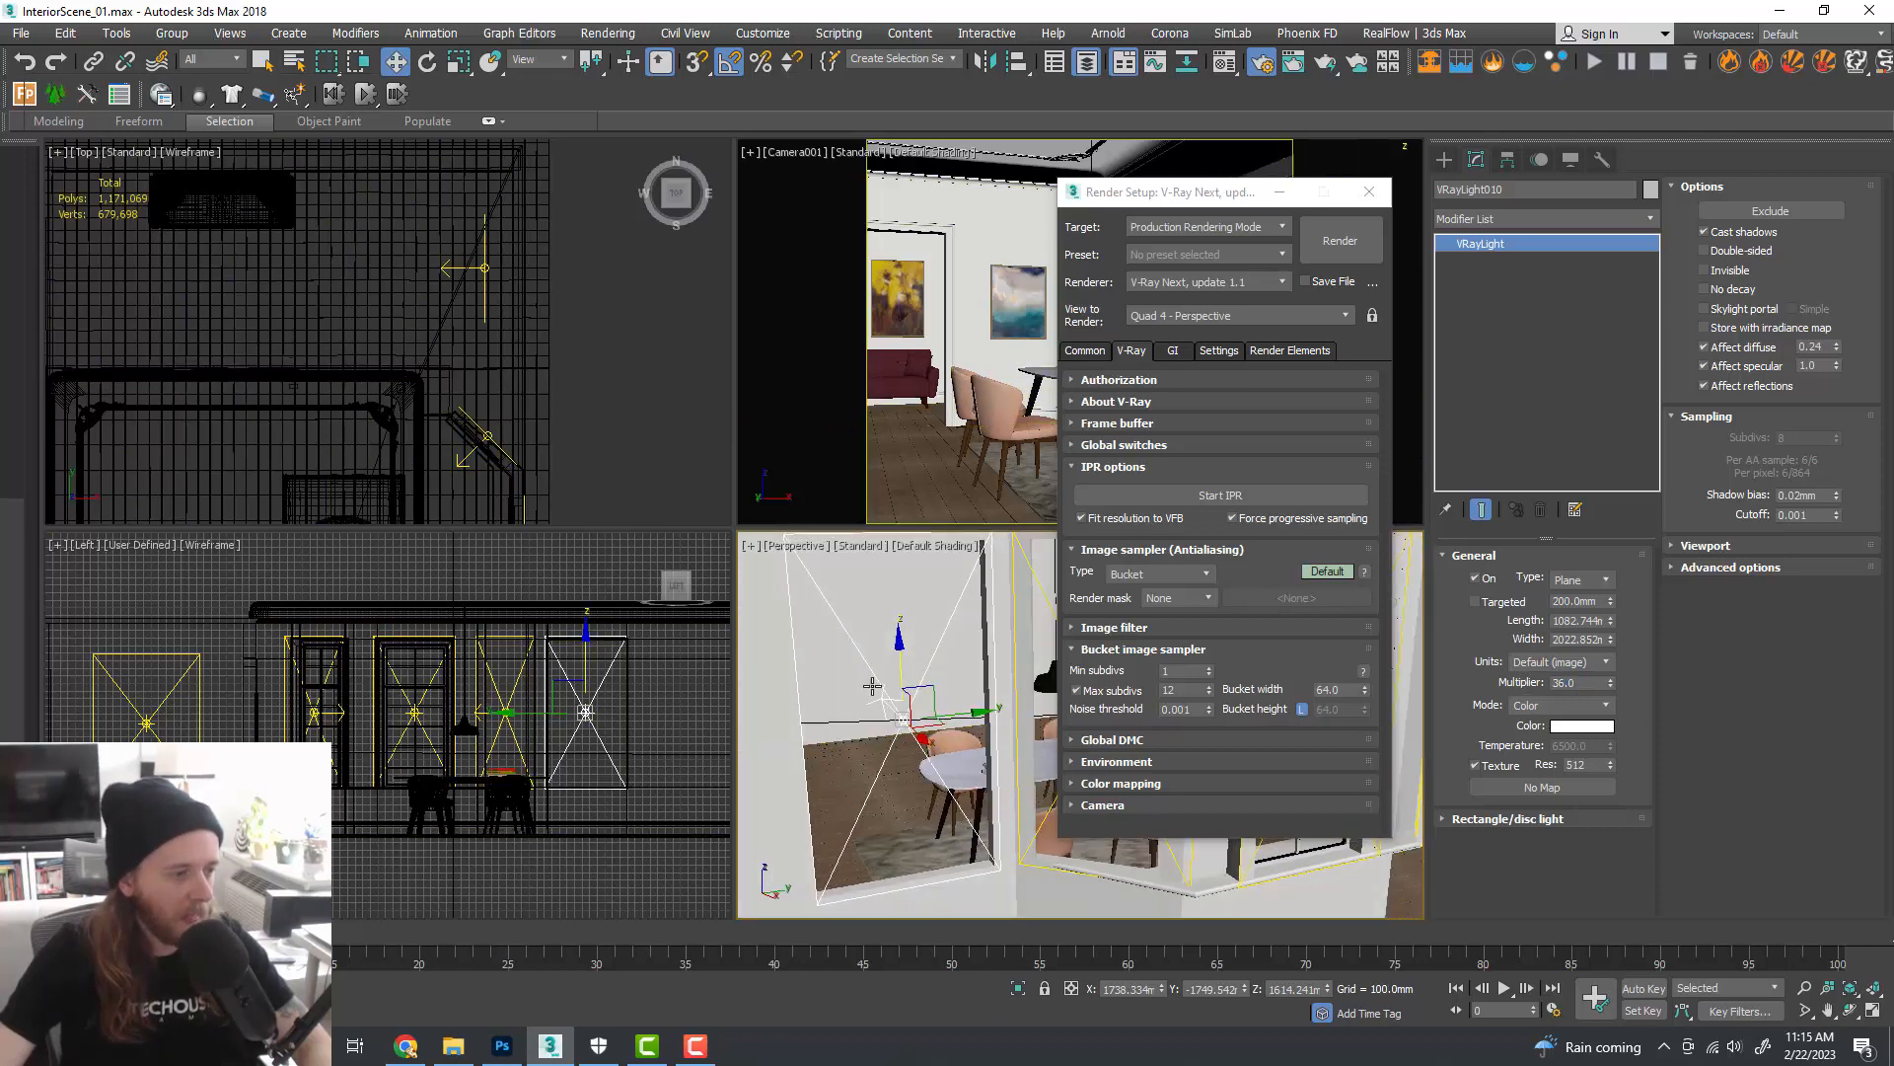
key(alt+w)
scroll(756, 643, down, 2)
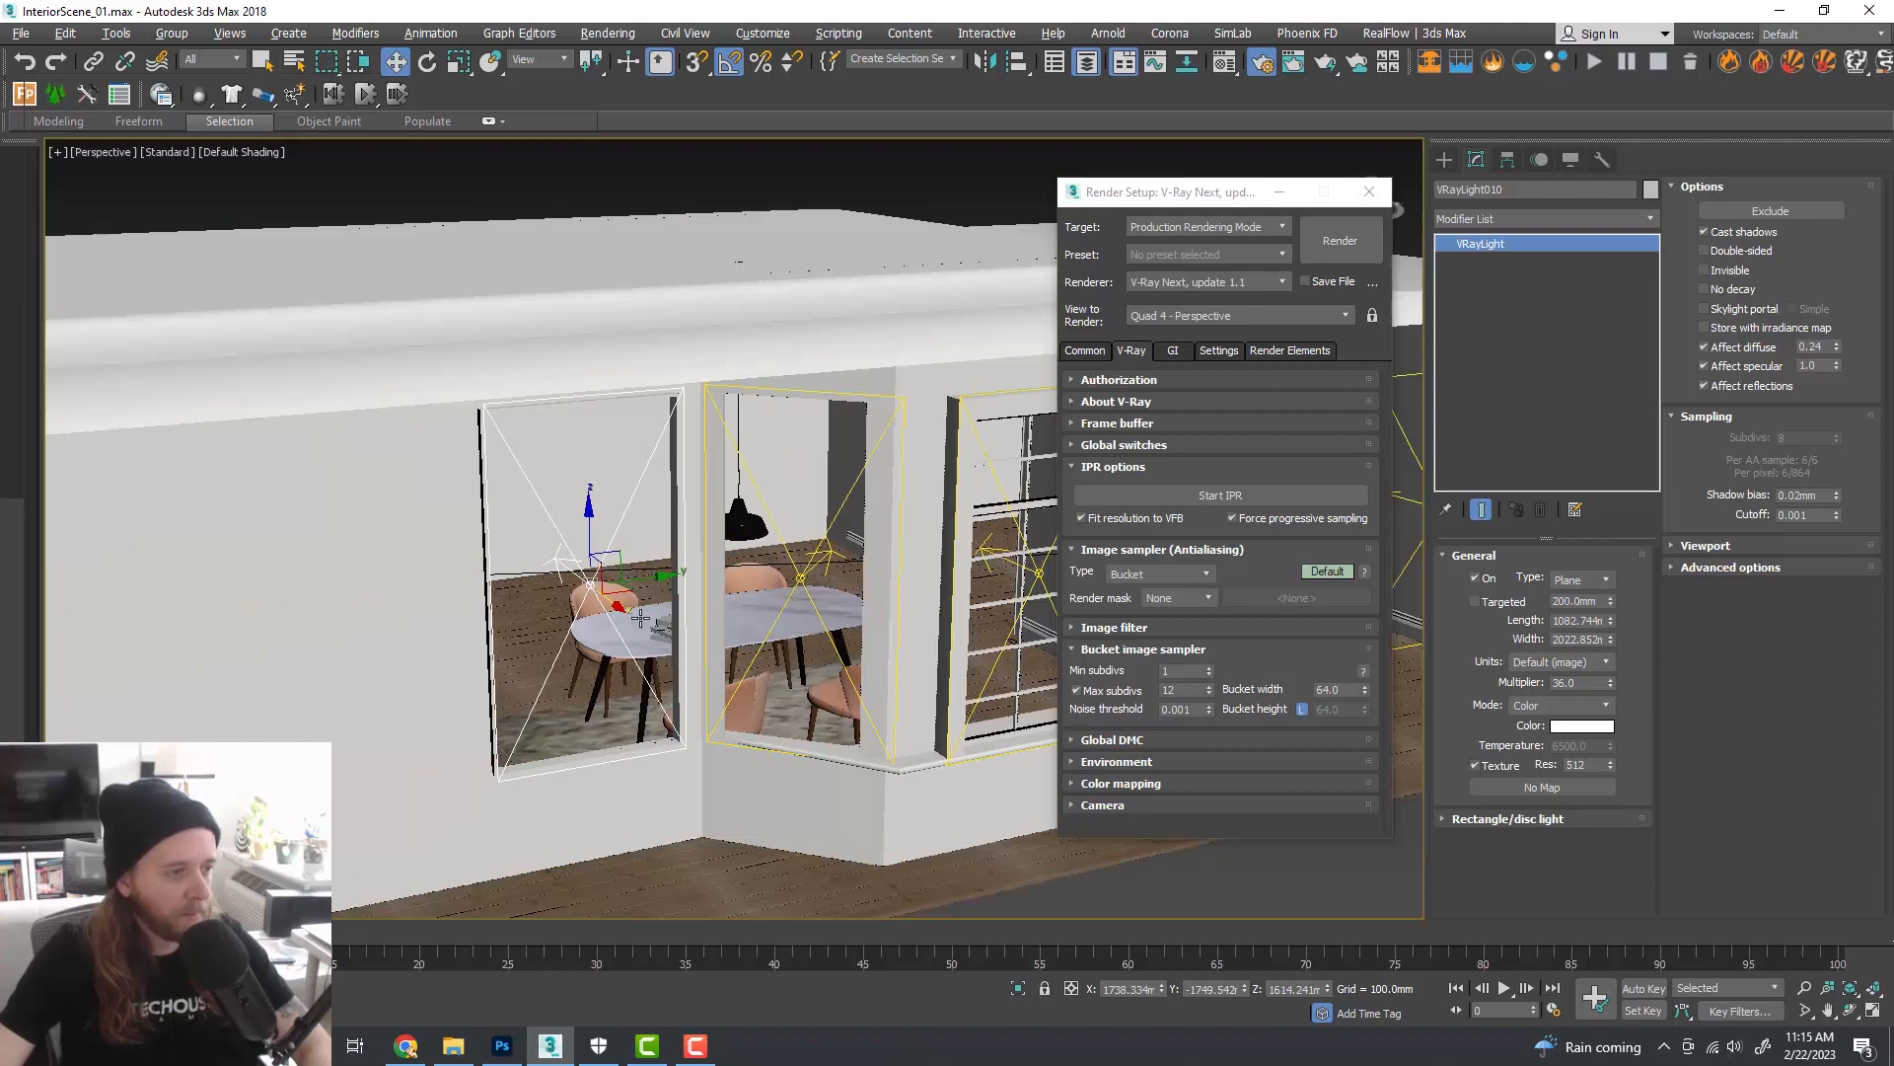
middle_drag(641, 620, 677, 614)
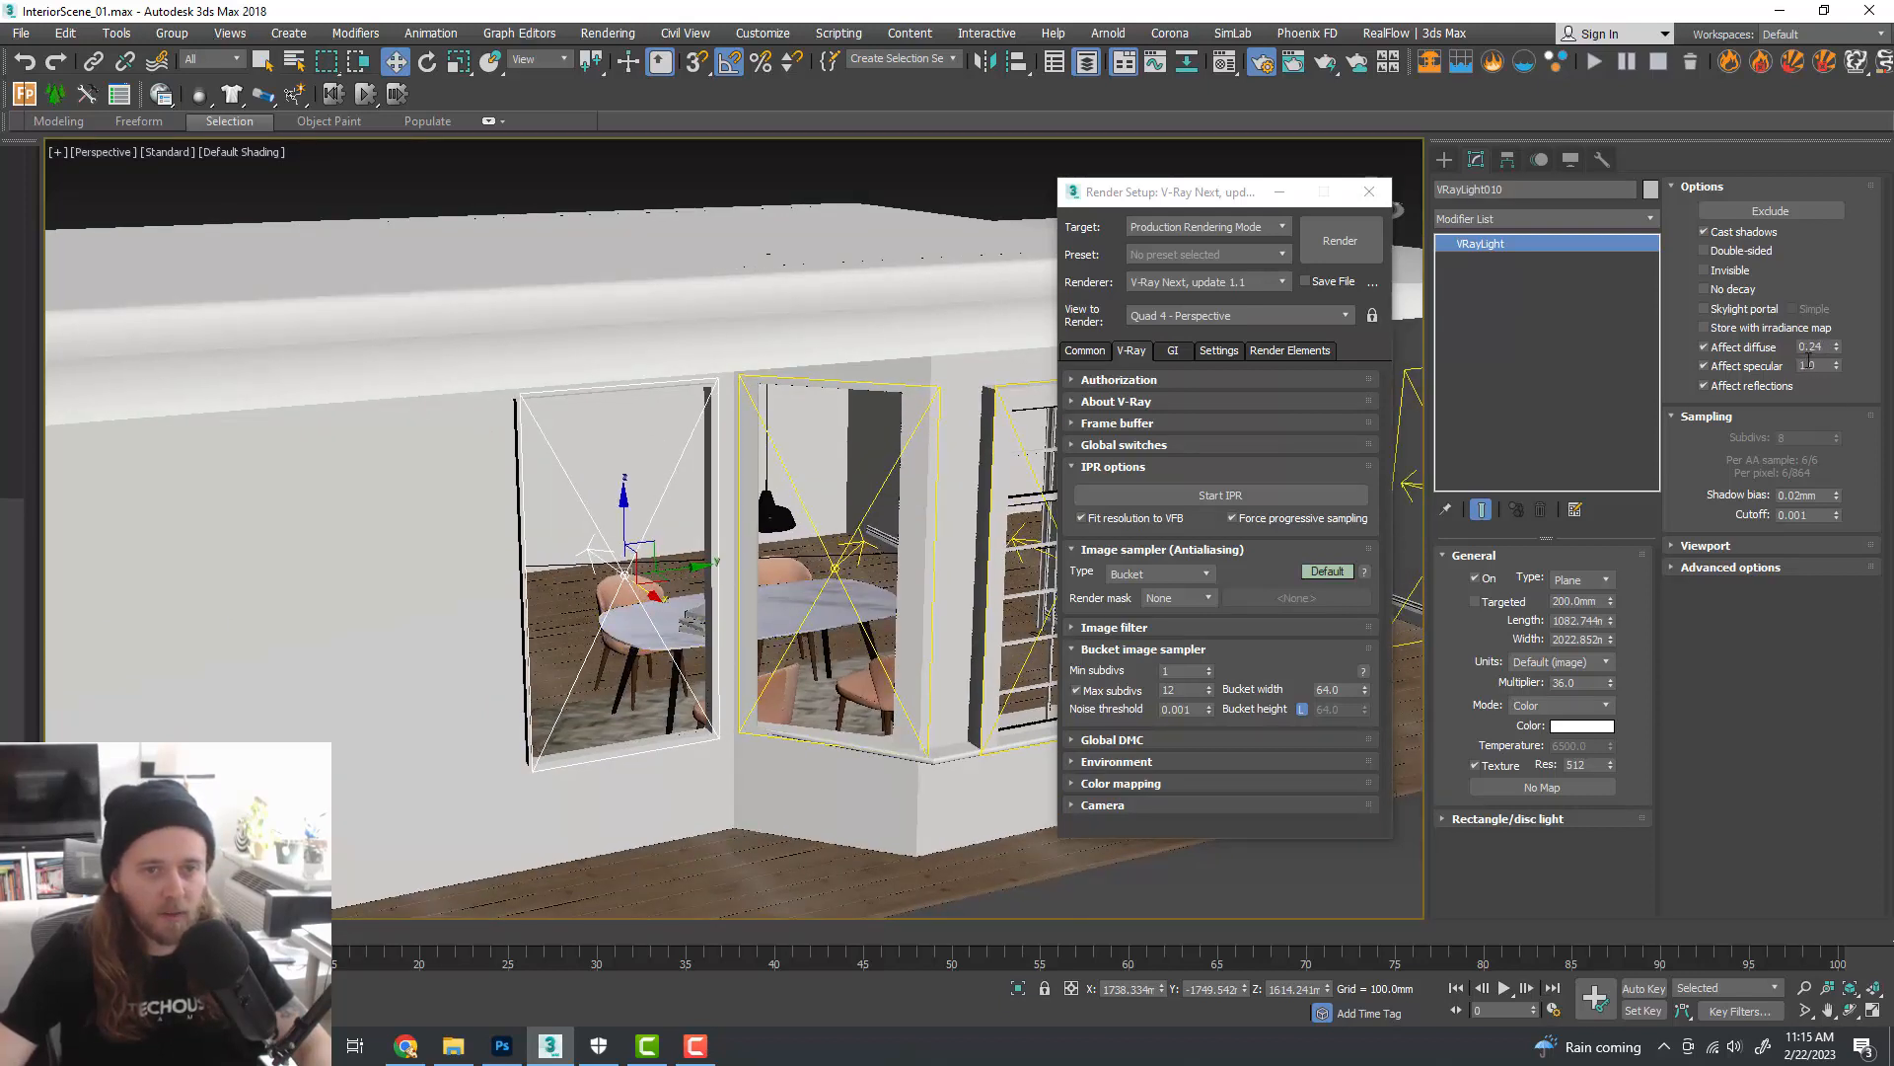
middle_drag(1001, 903, 971, 888)
click(1024, 891)
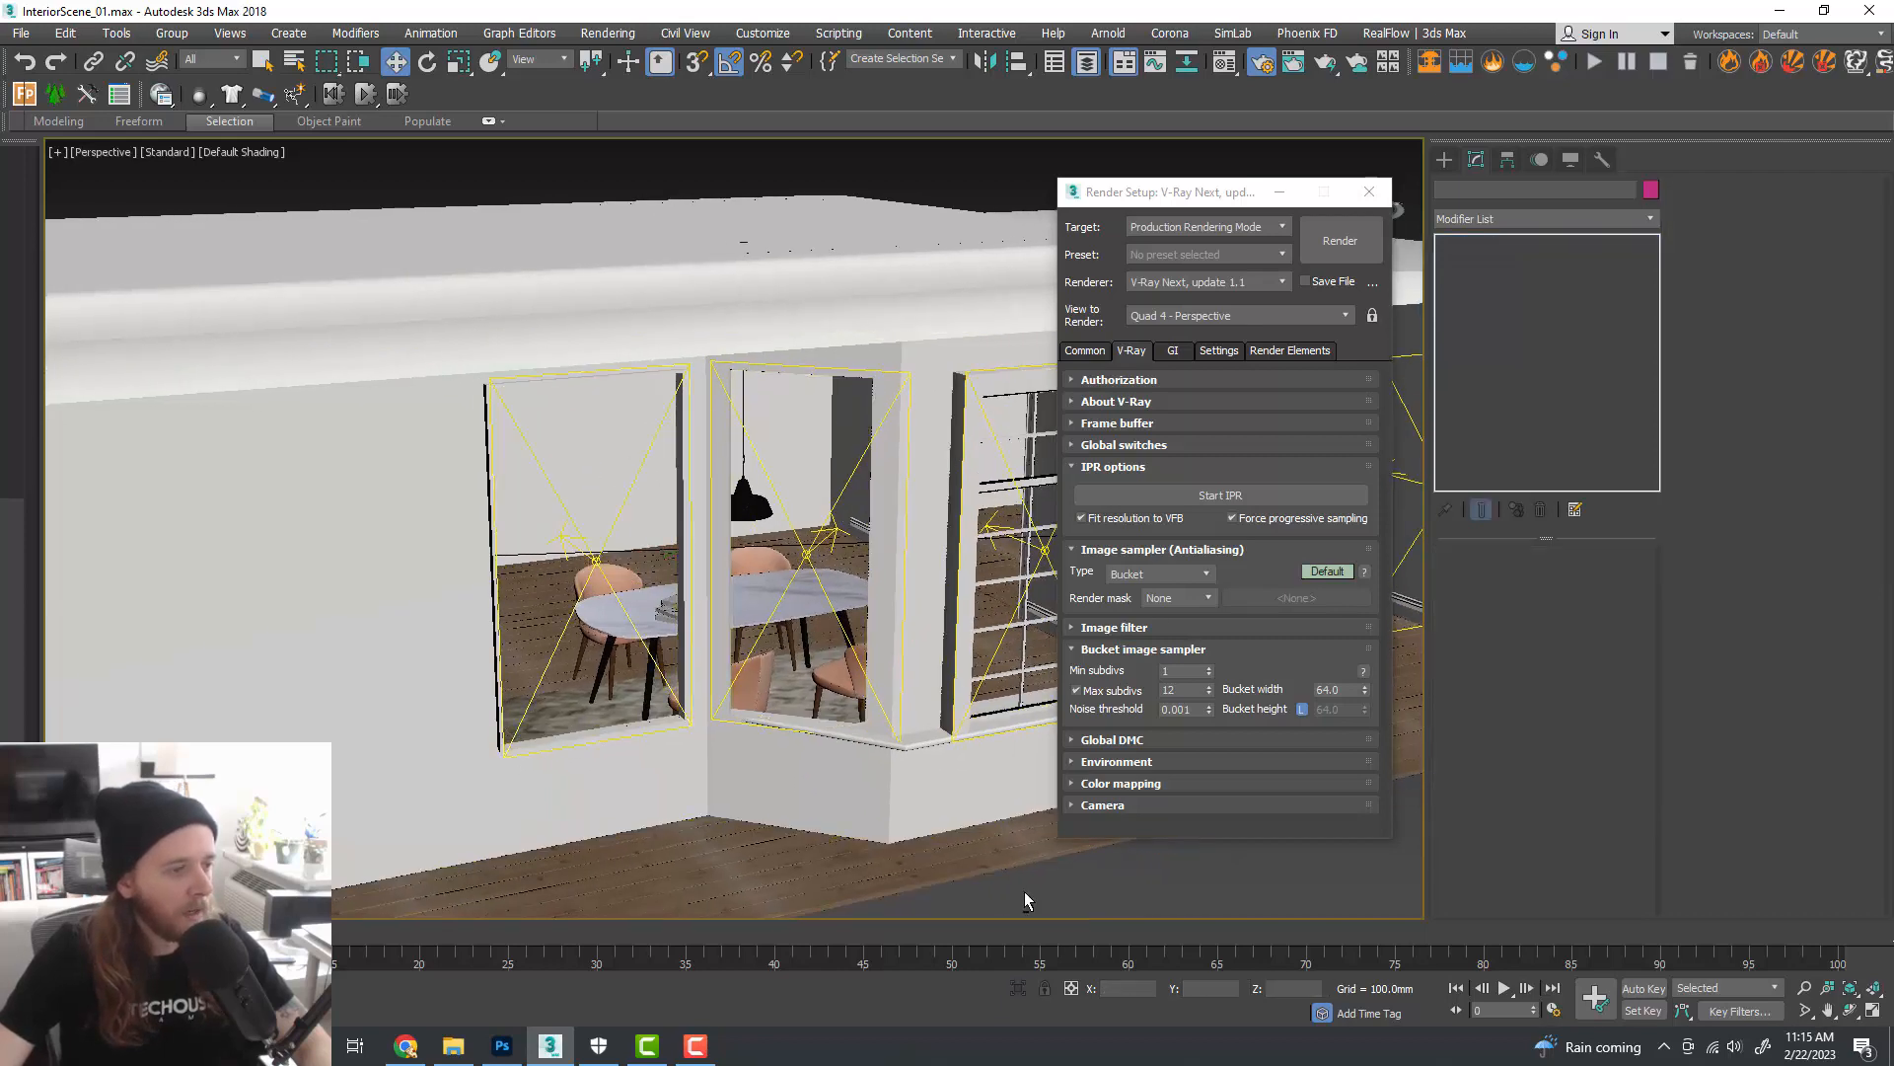
key(alt+w)
middle_click(990, 409)
key(alt+w)
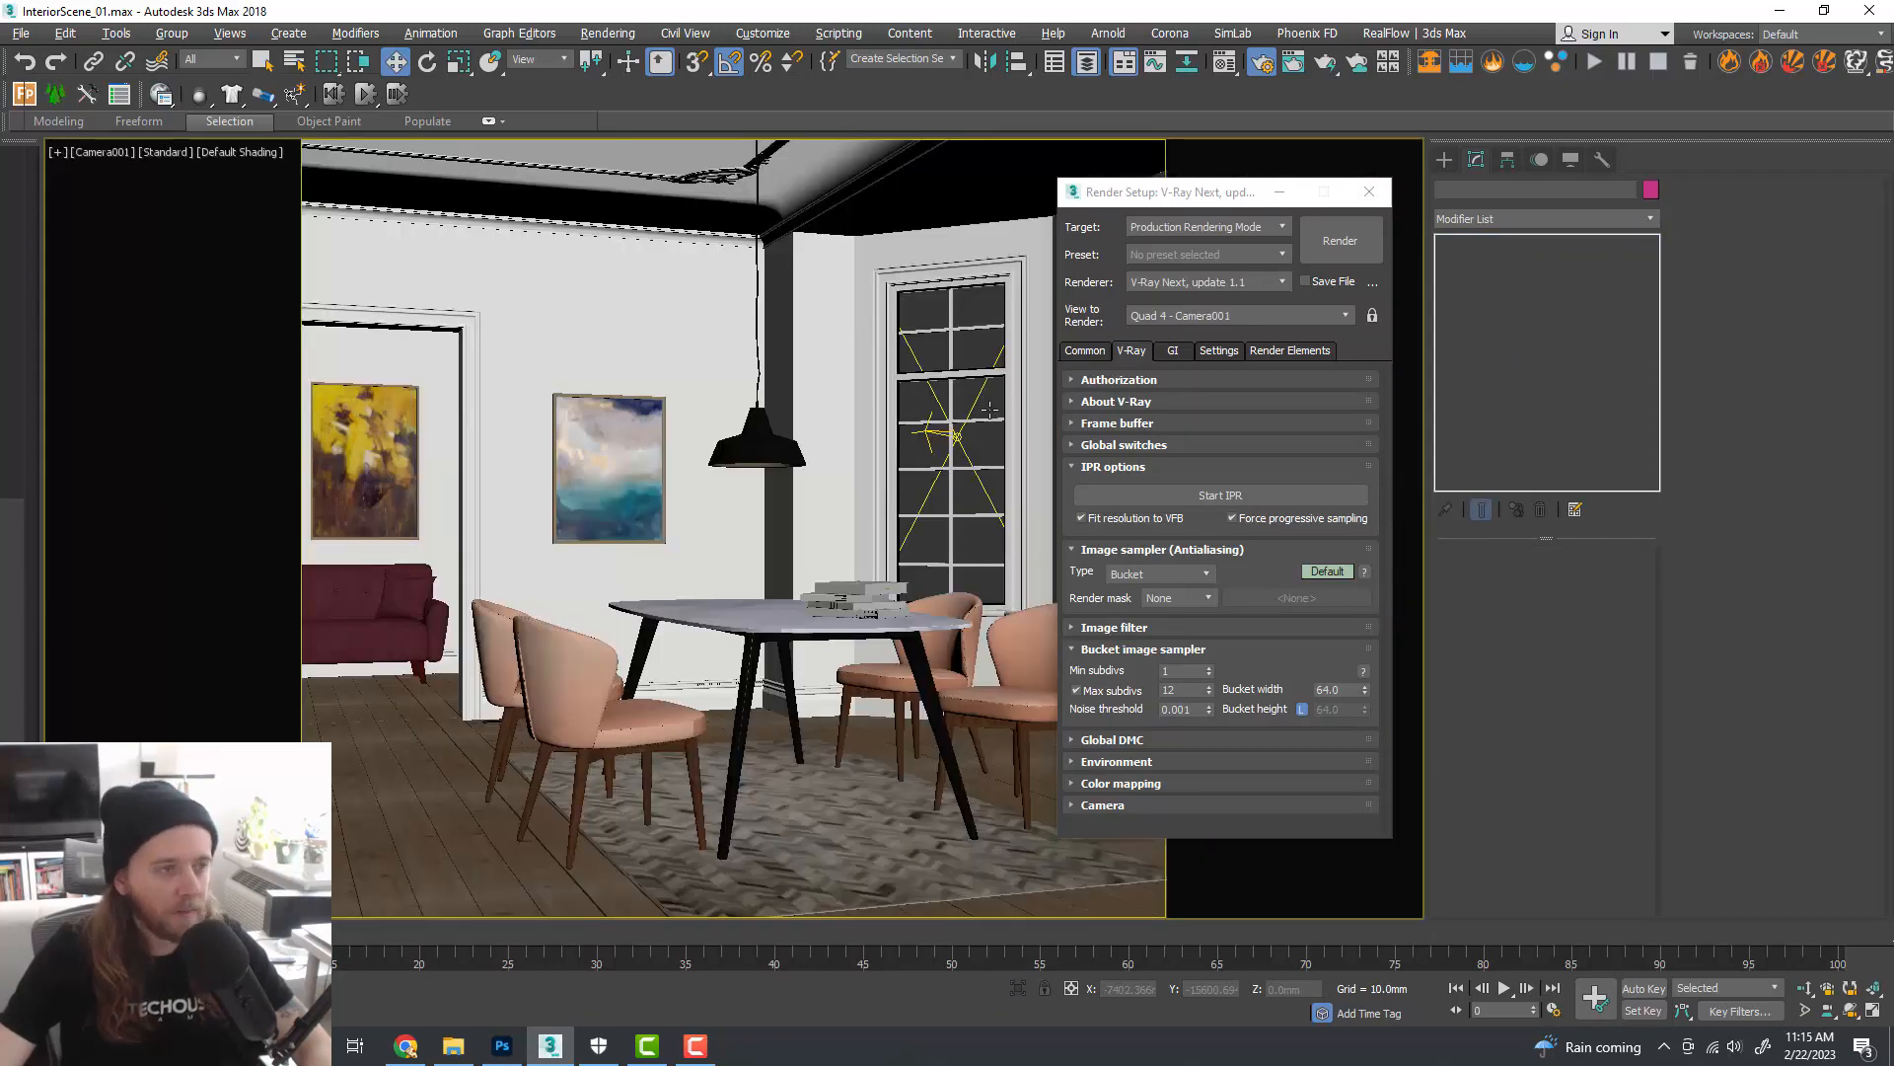
click(1212, 493)
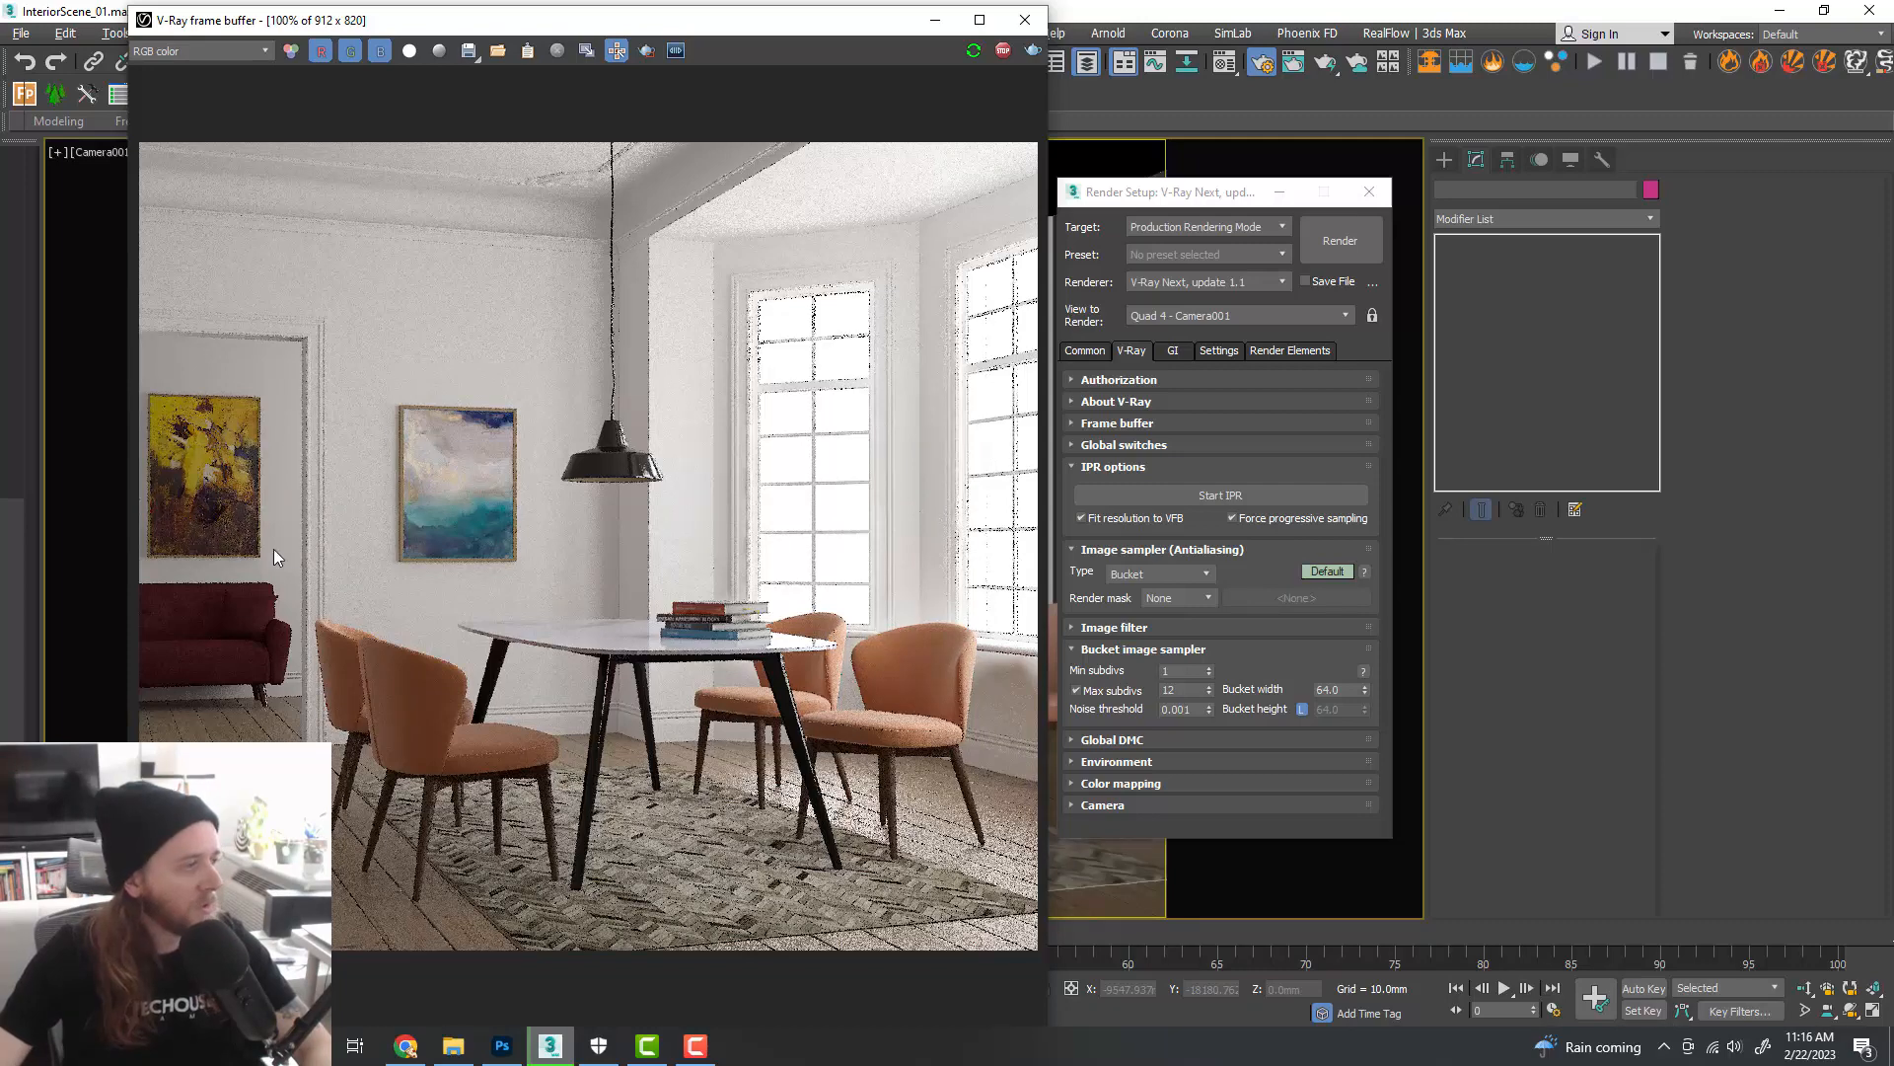
click(1003, 50)
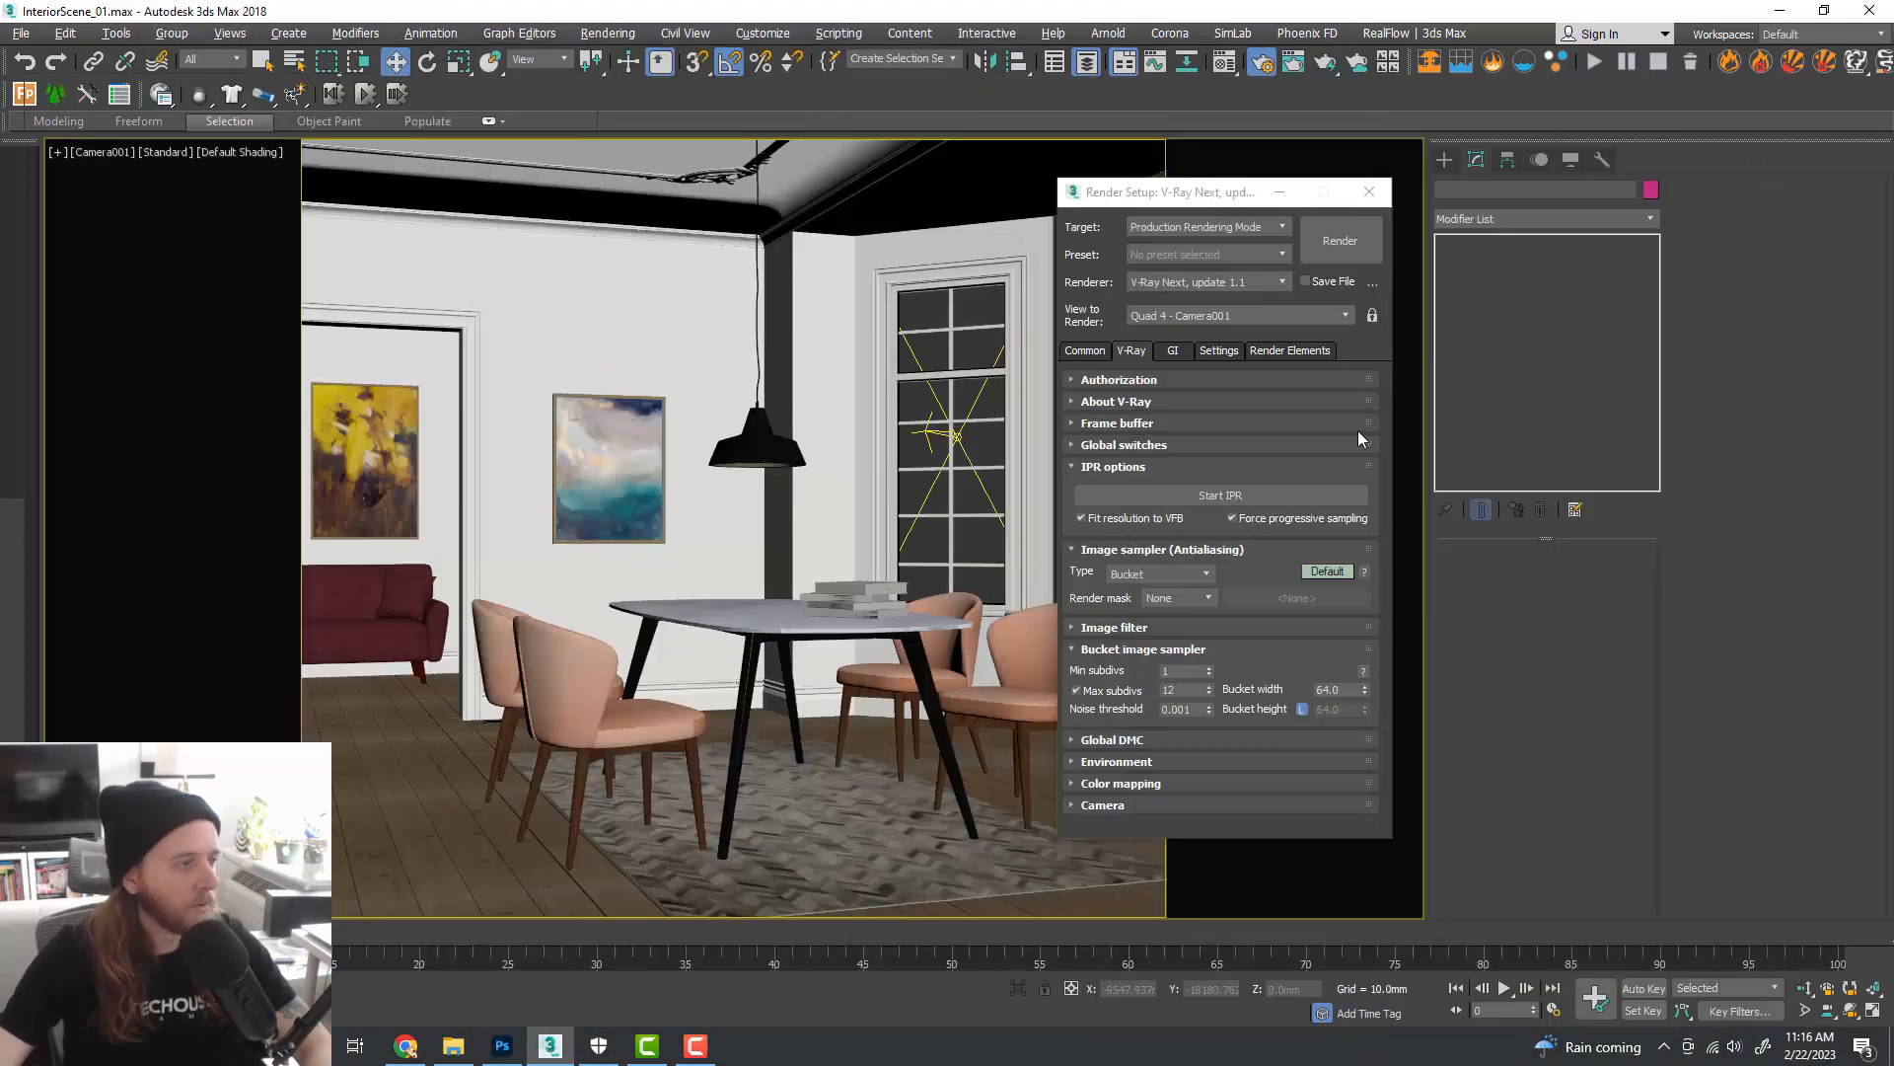
- Enlarge the sofa room's plane light to about 1645 mm long and 2006 mm wide
key(alt+w)
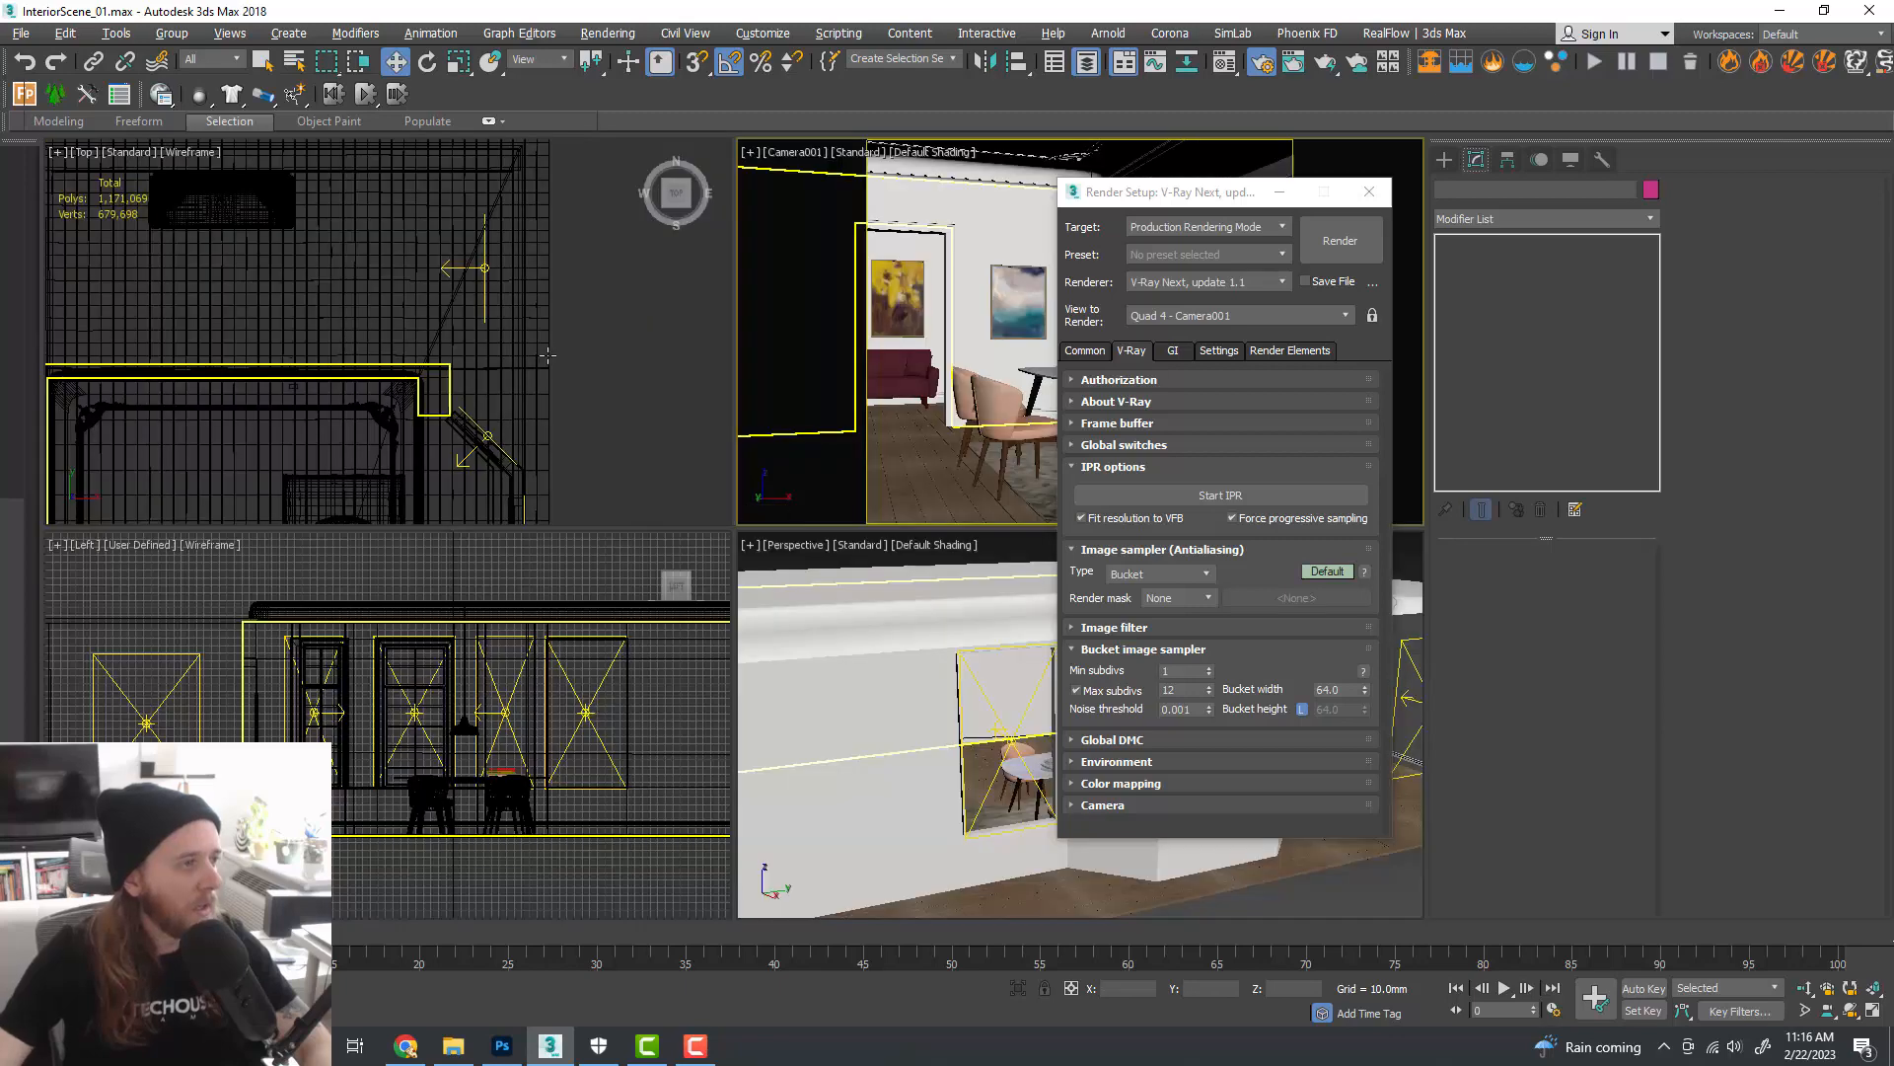
click(486, 266)
middle_drag(557, 342, 623, 391)
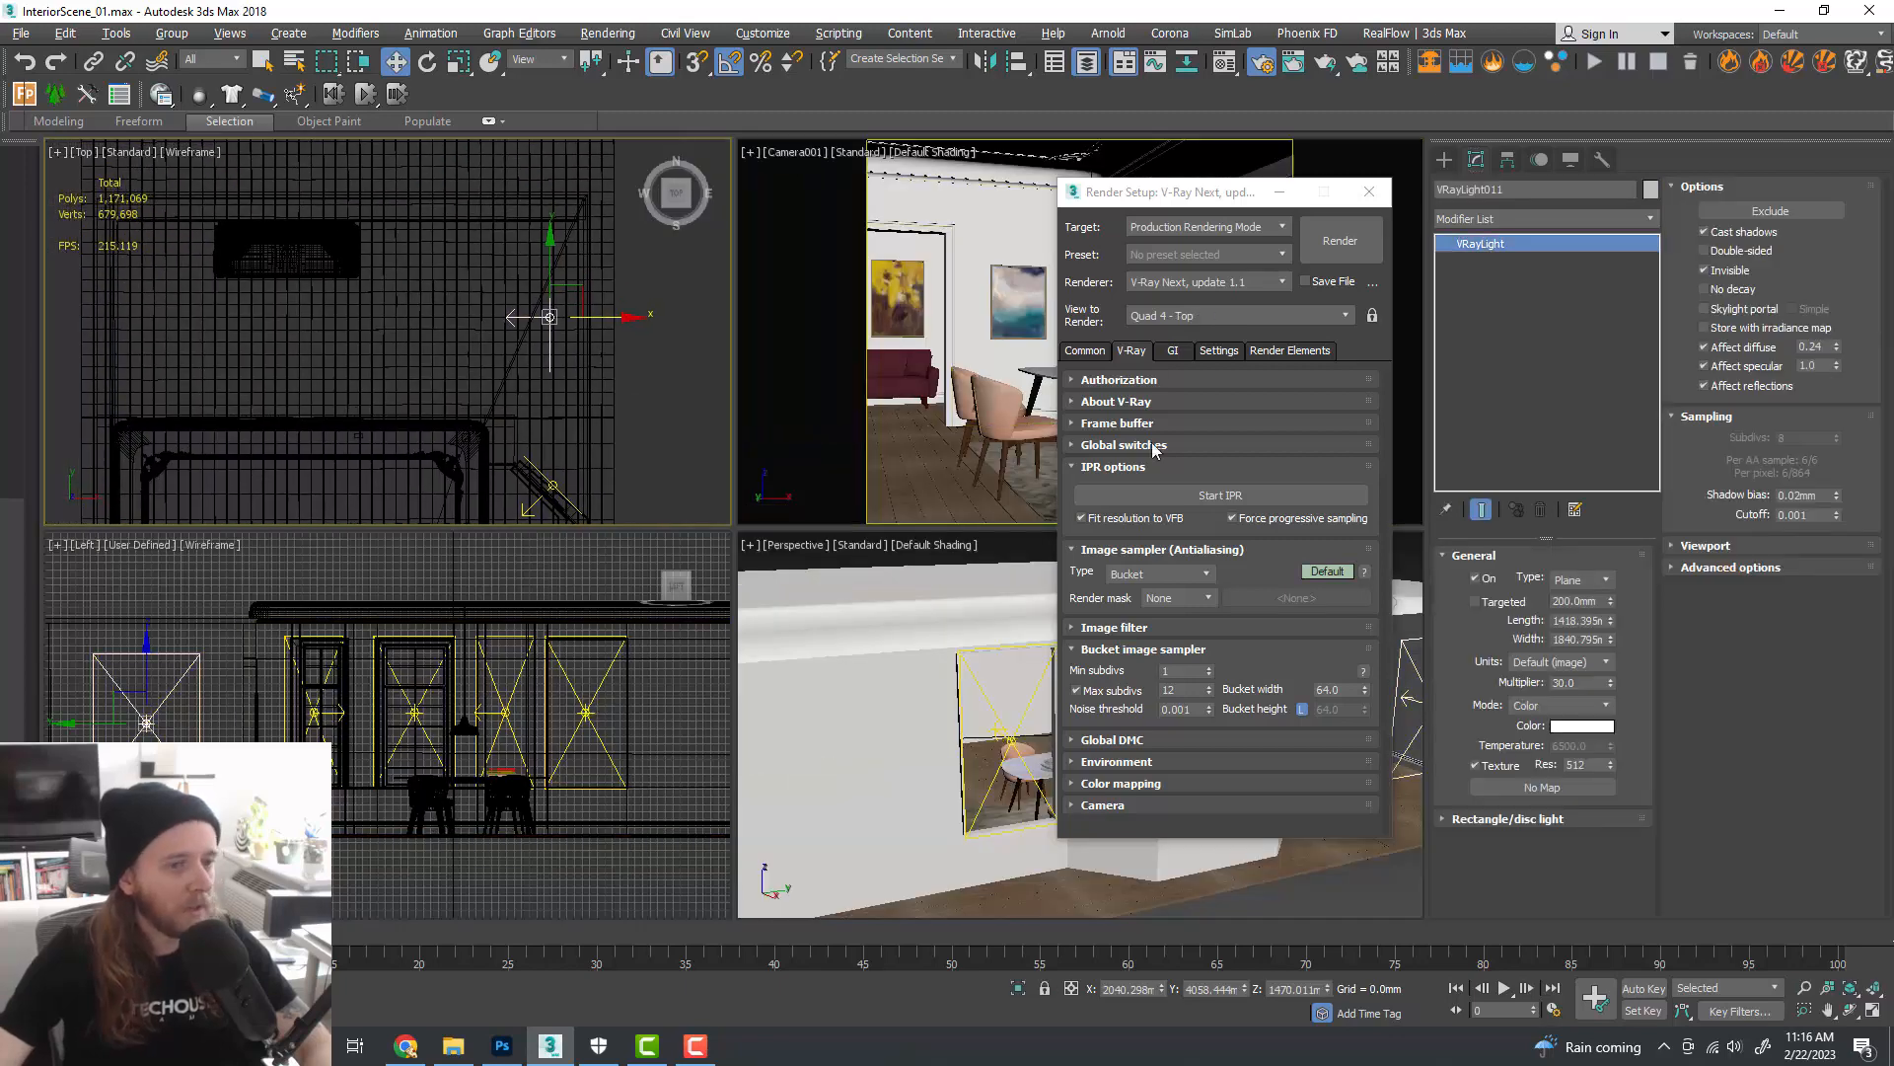
right_click(982, 671)
key(alt+w)
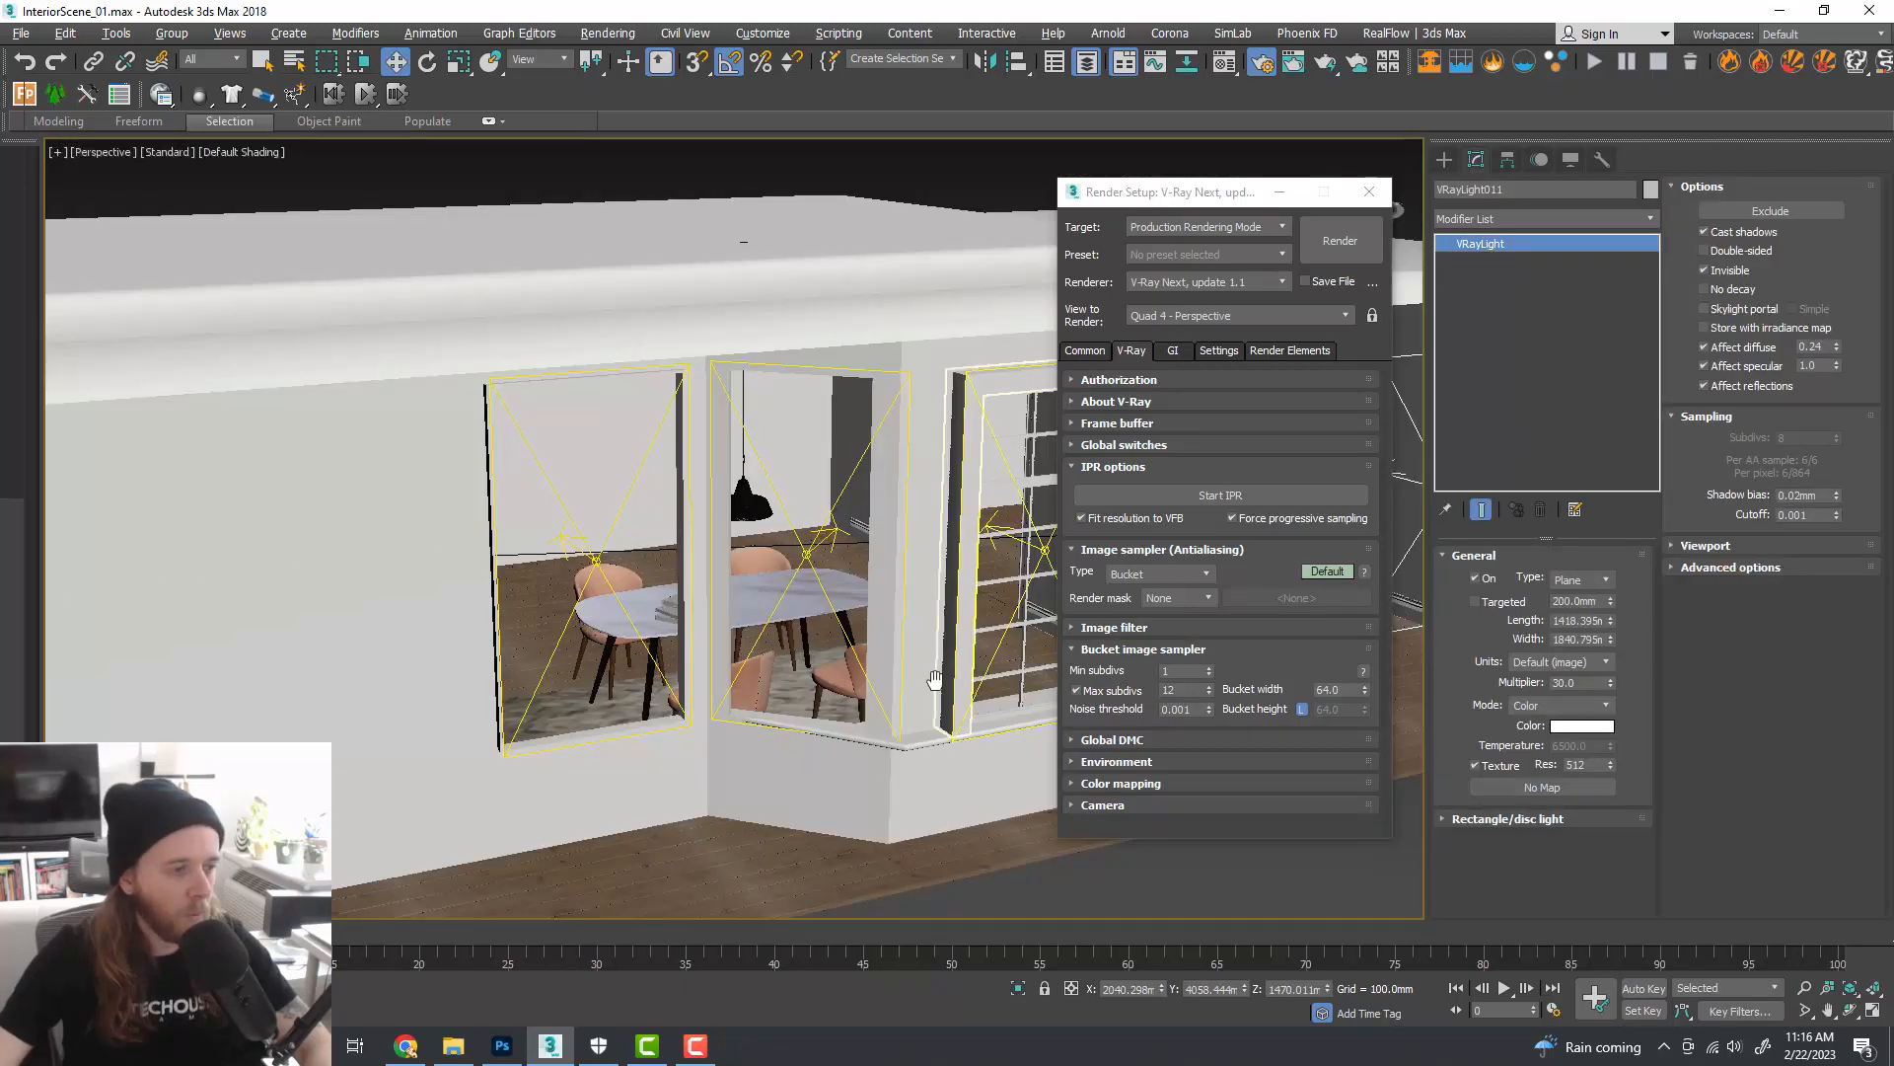
middle_drag(934, 681, 690, 679)
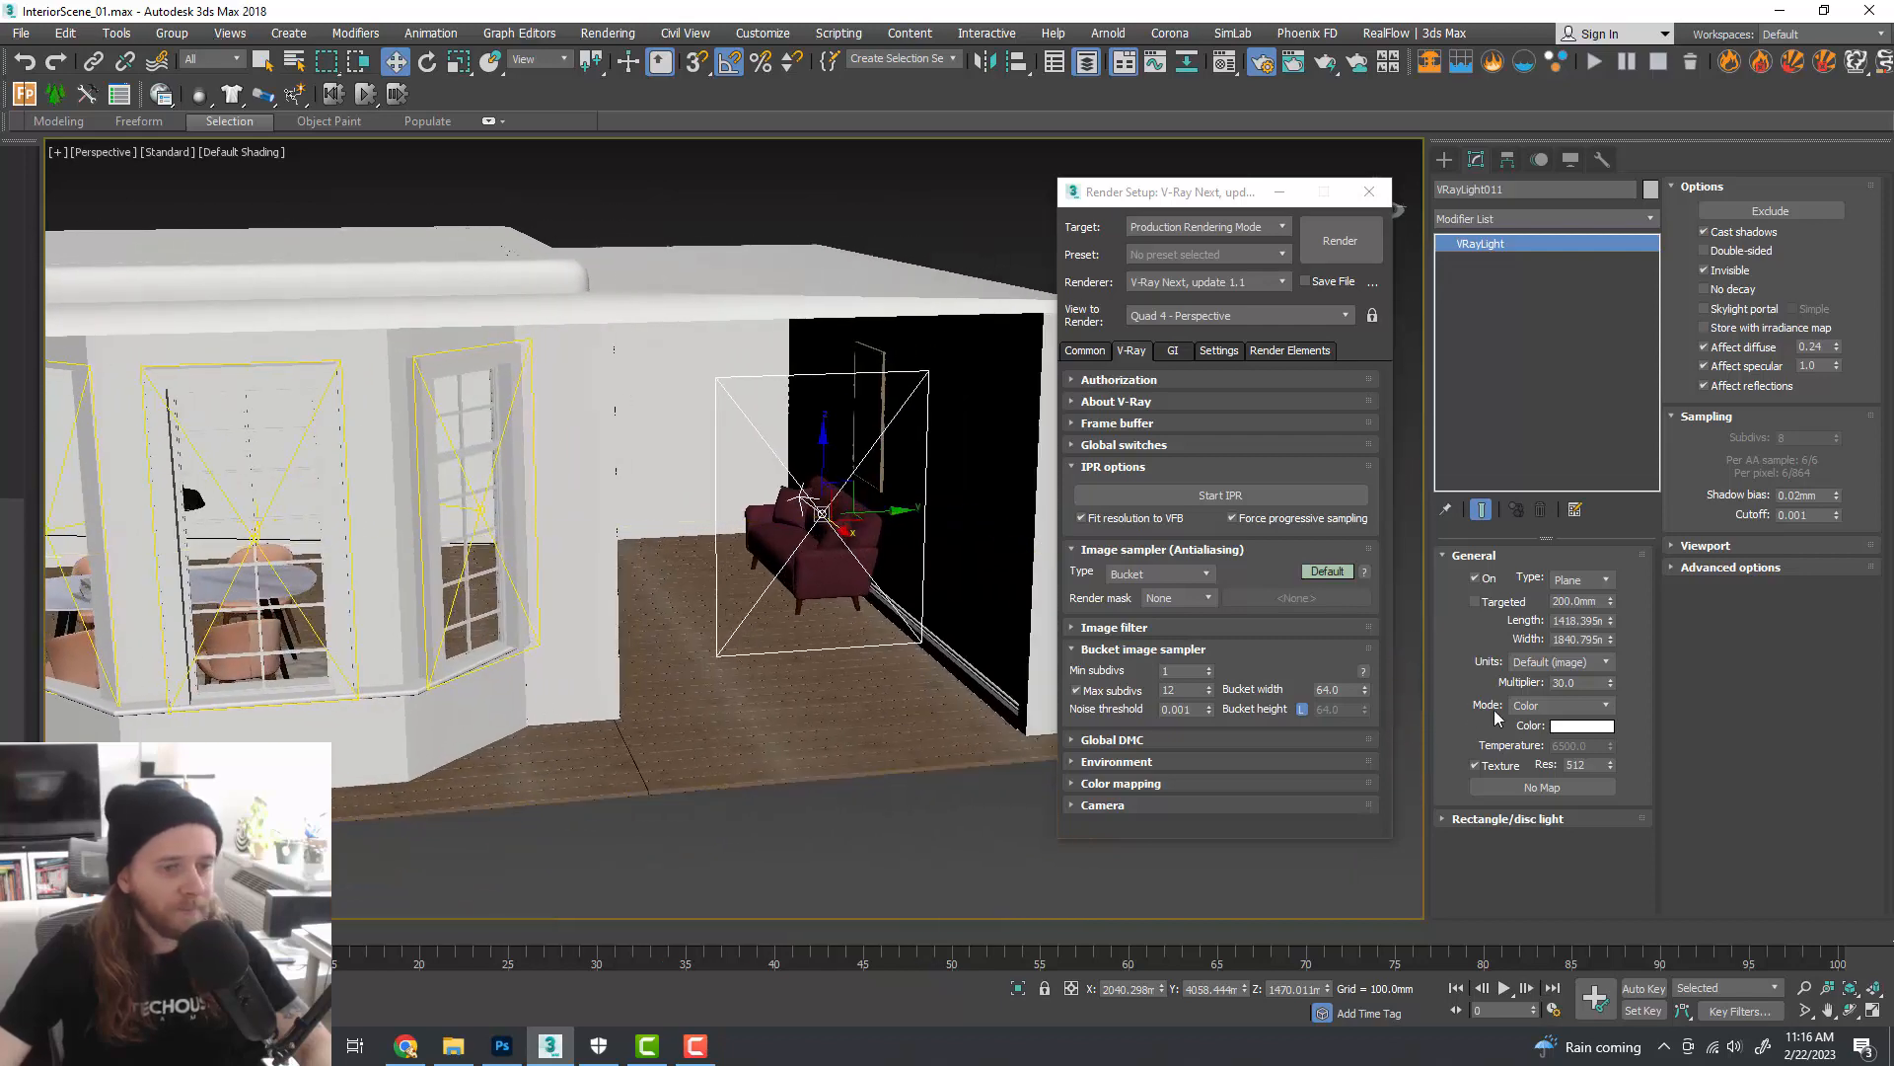
drag(1610, 640, 1611, 618)
drag(1608, 608, 1608, 600)
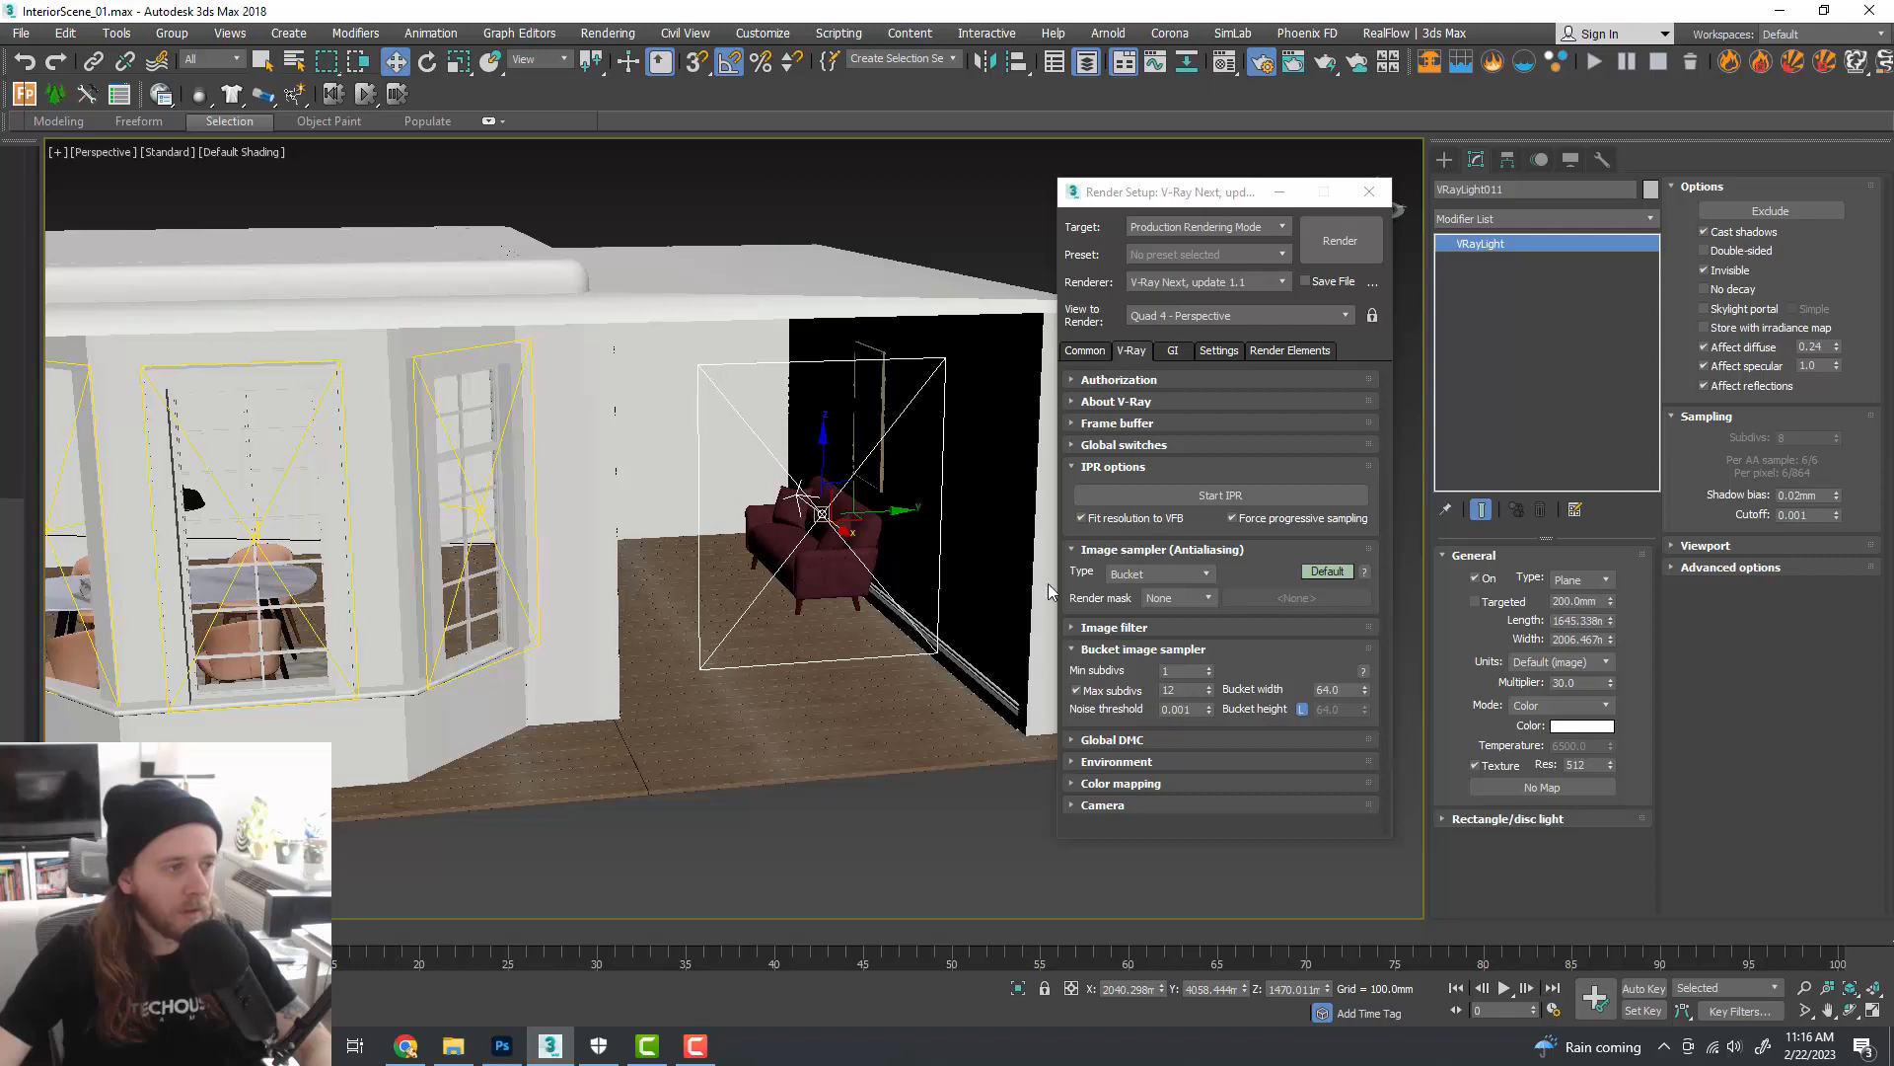
- Set the sofa room plane light's multiplier to 40
alt+middle_drag(1052, 592, 925, 597)
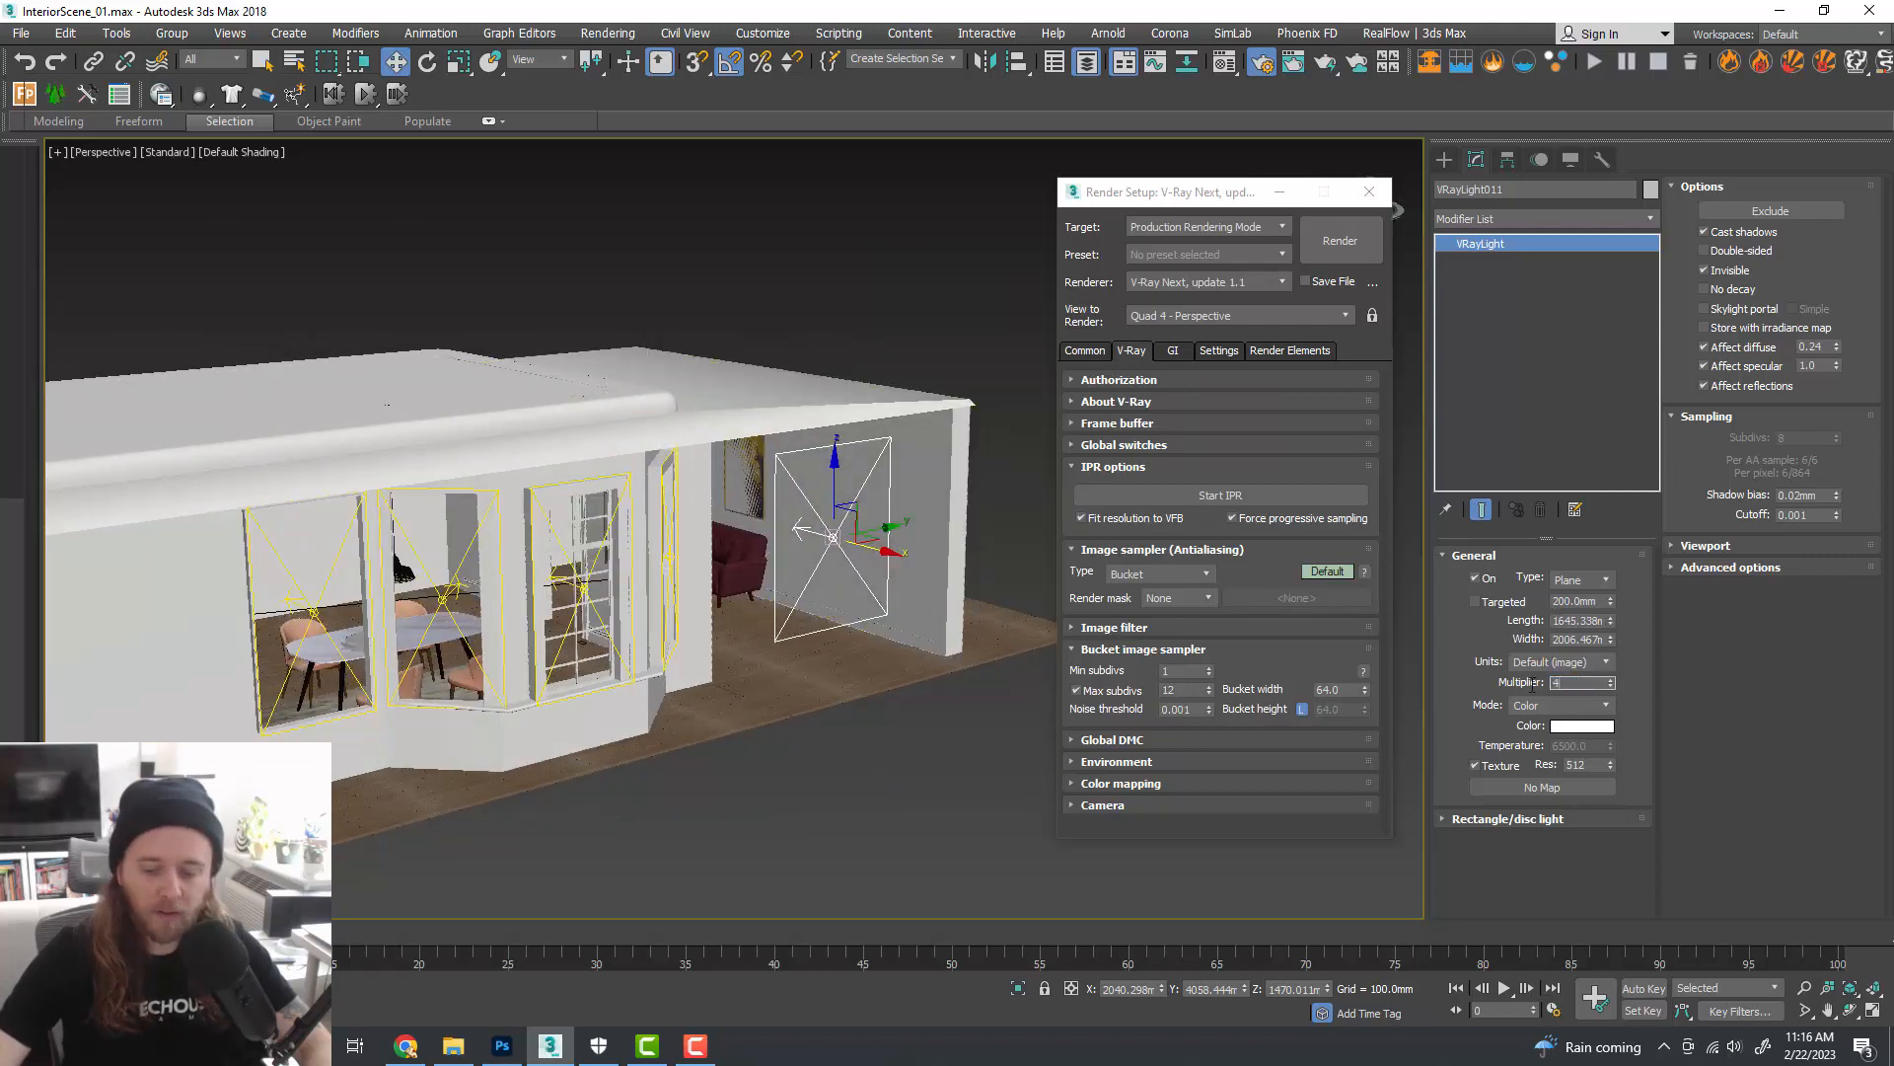
text(0)
key(Return)
- Select the plane light at the bay's middle window and set its multiplier to 42
middle_drag(781, 700, 808, 702)
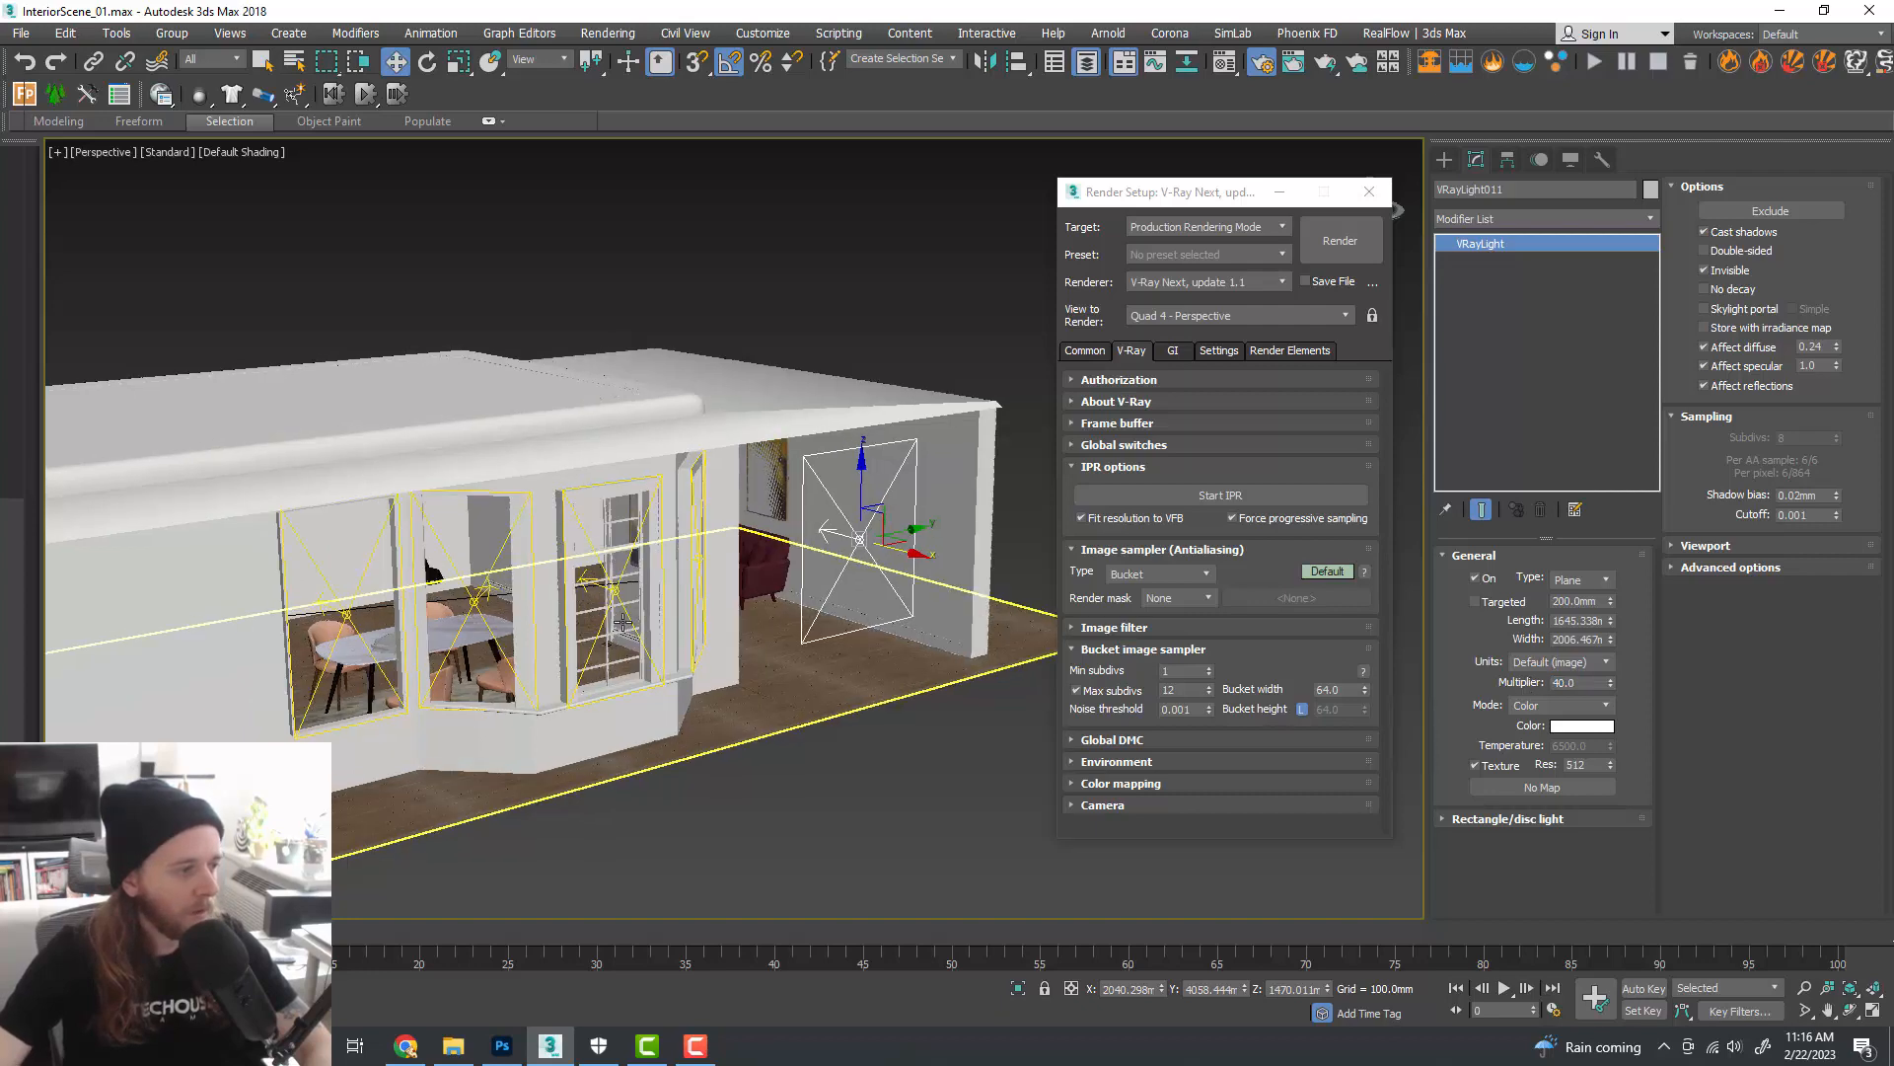
scroll(623, 623, up, 4)
scroll(649, 605, down, 3)
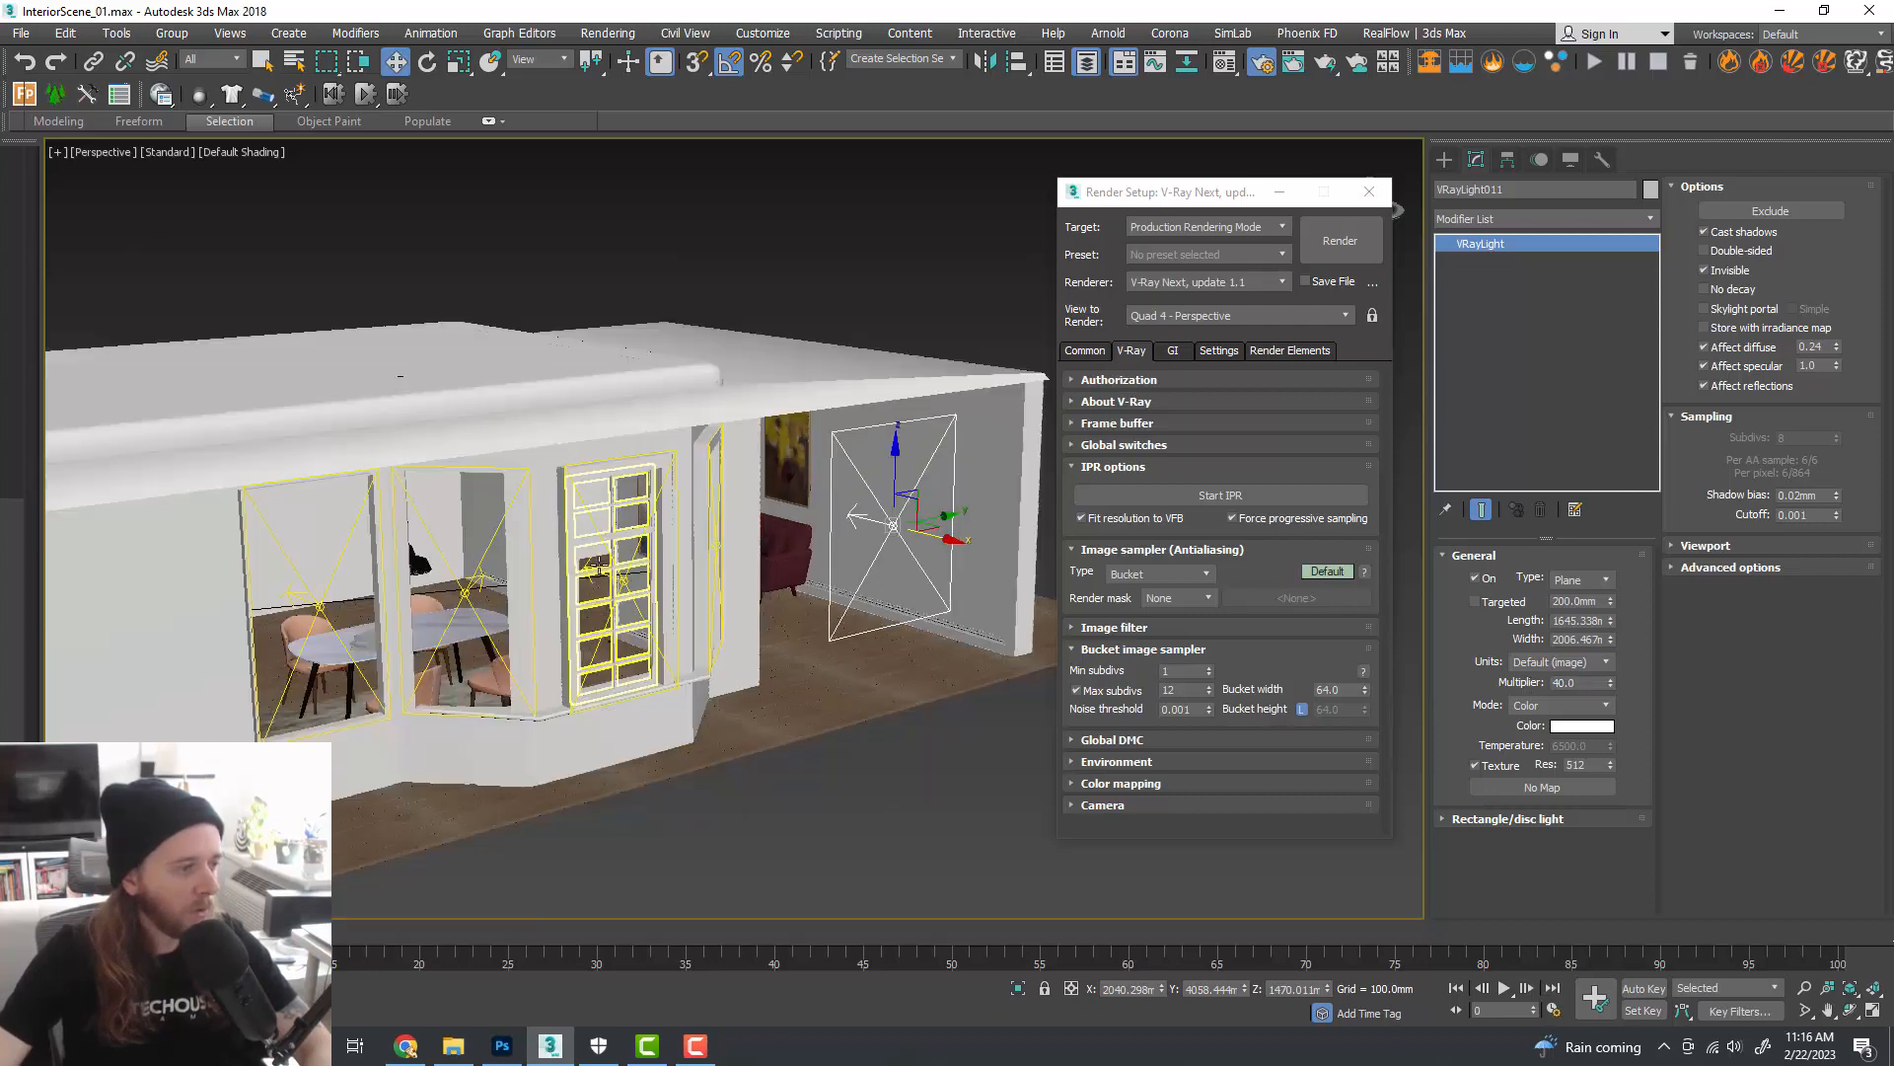
click(641, 587)
scroll(632, 592, up, 3)
alt+middle_drag(694, 613, 739, 645)
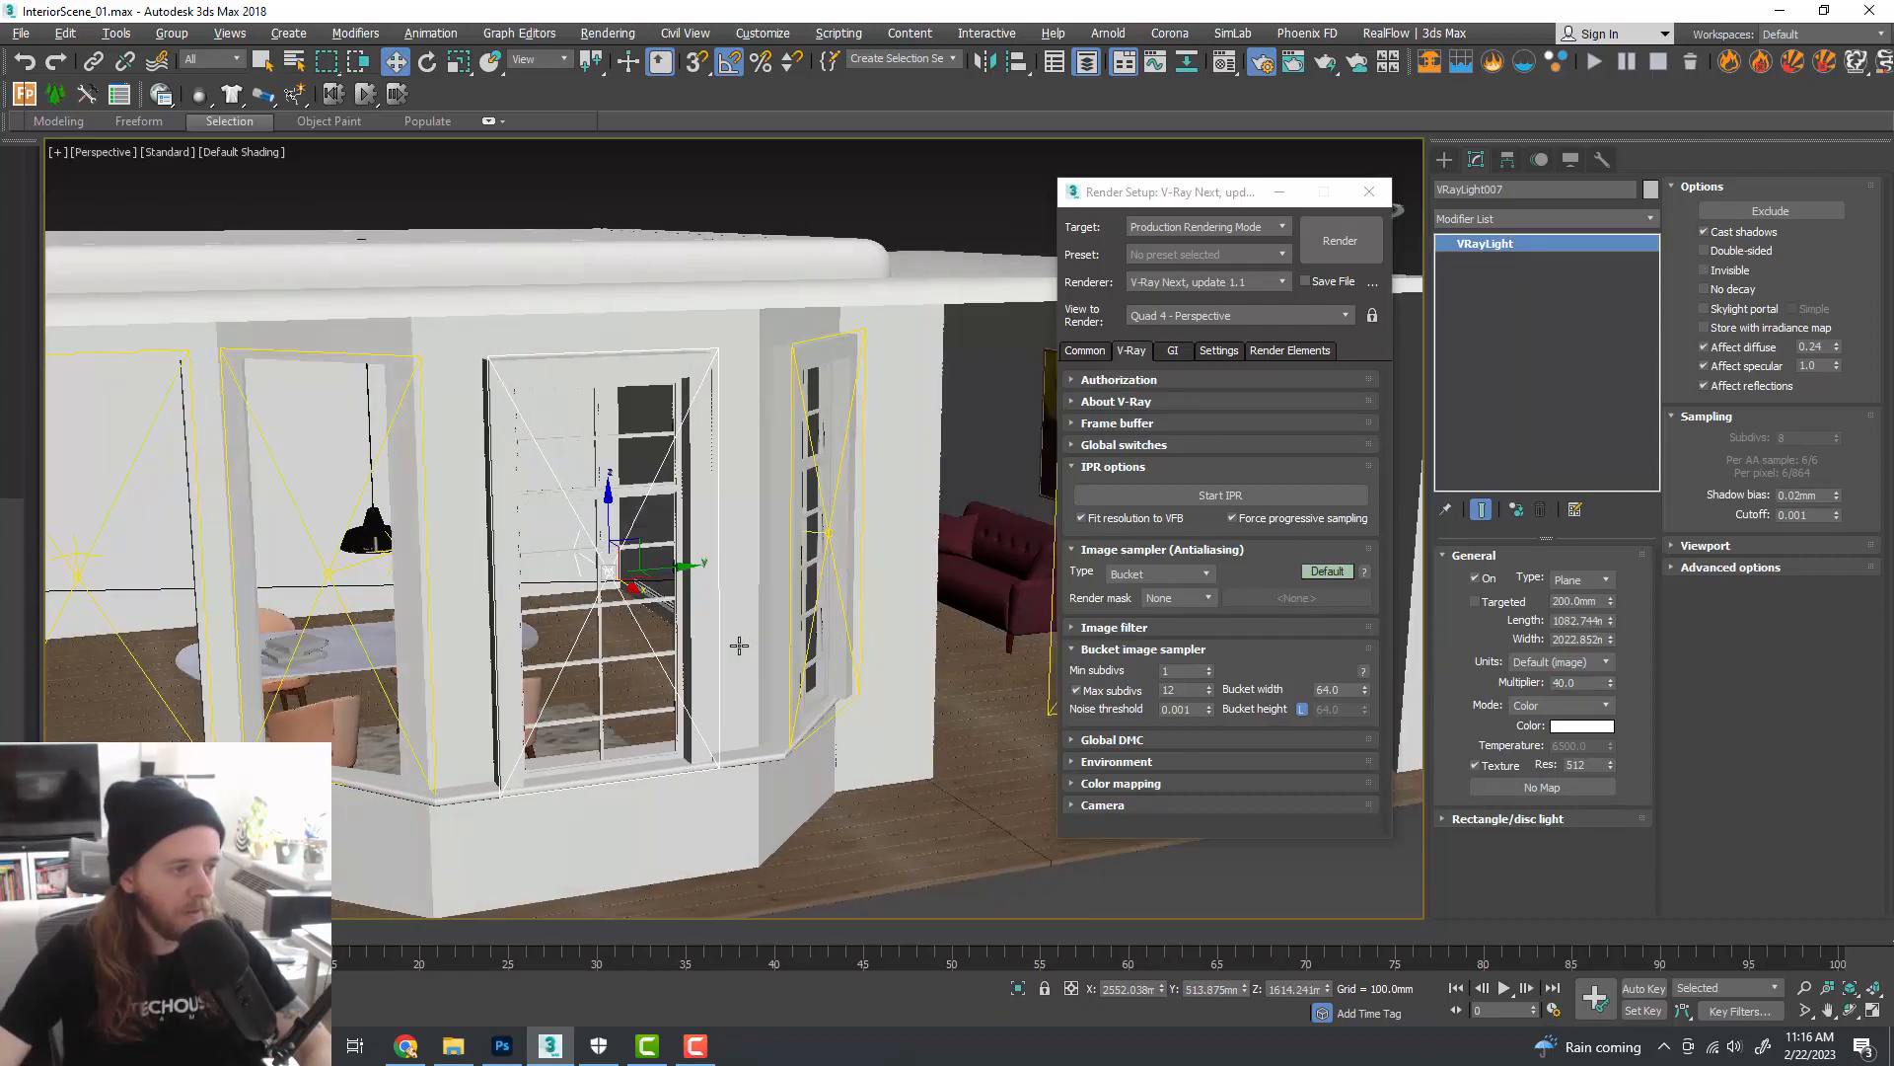
double_click(1567, 683)
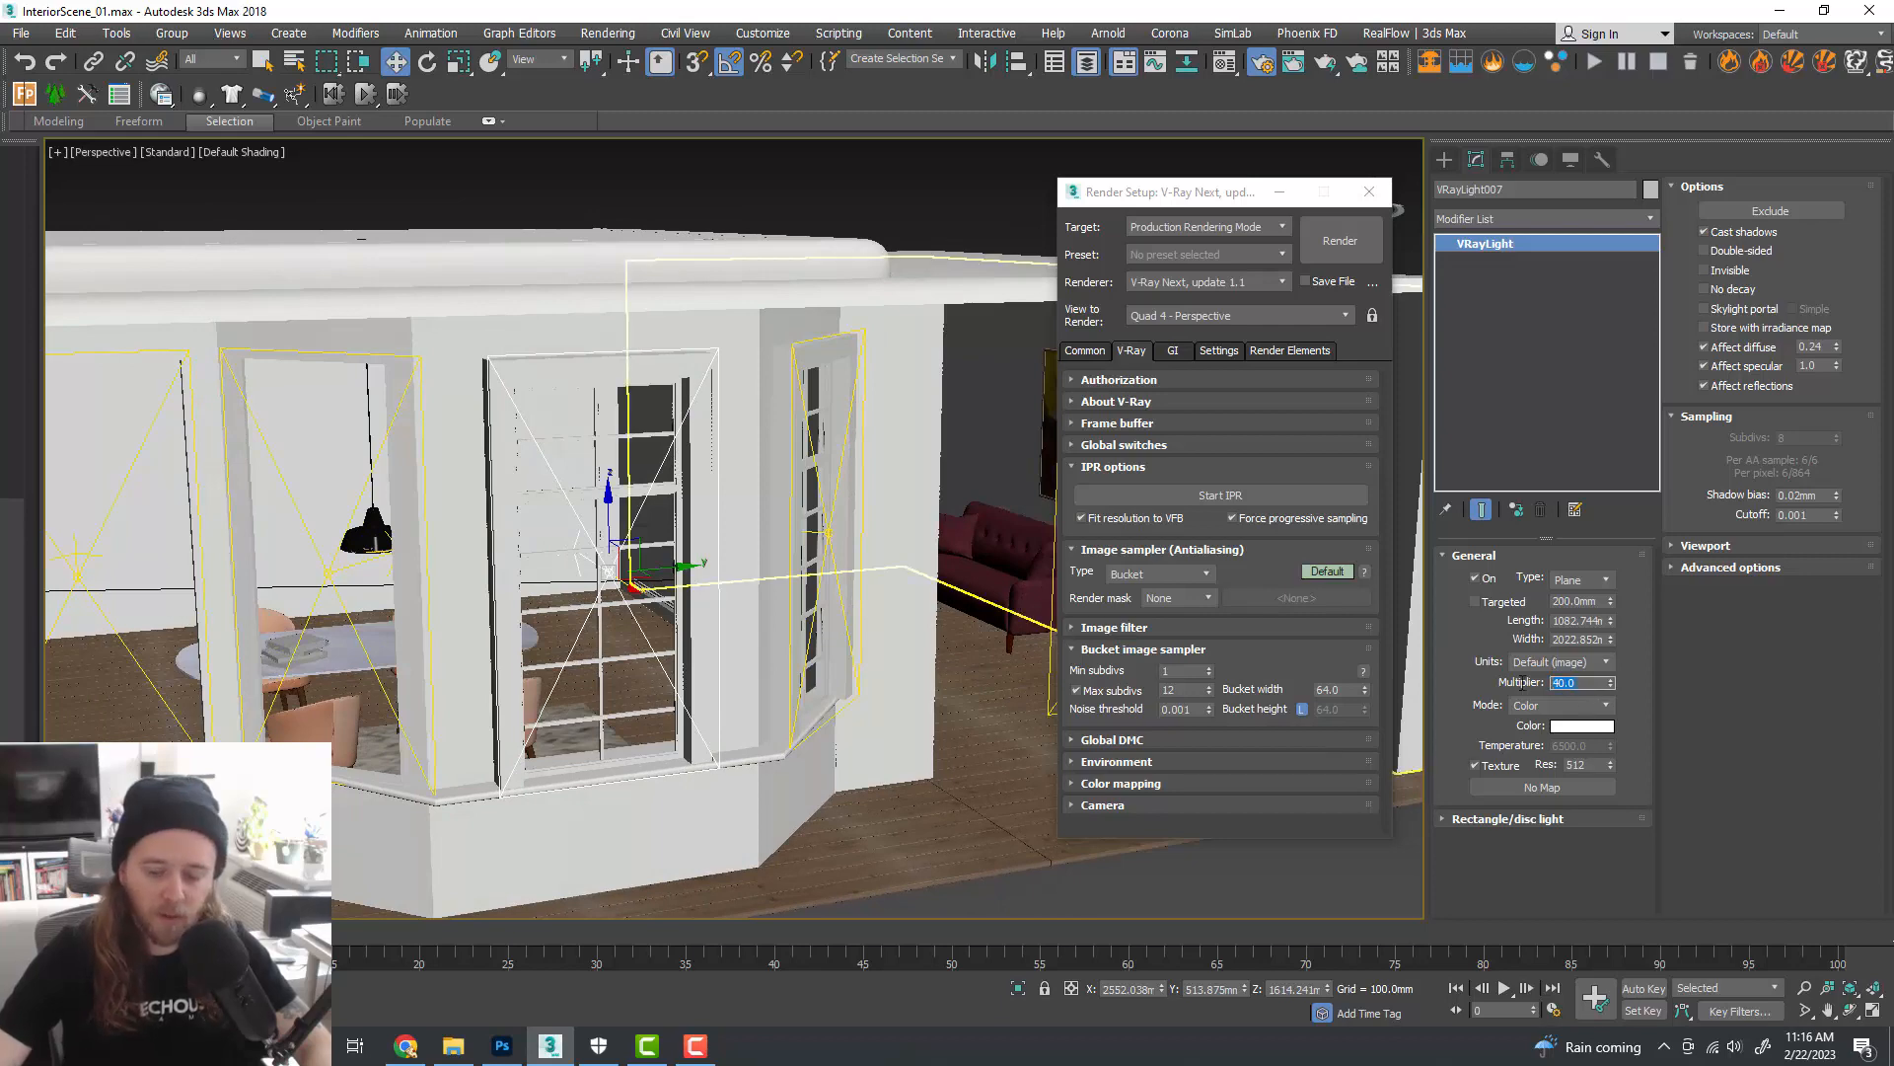
alt+middle_drag(886, 732, 918, 740)
- Maximize the Camera001 view and run an IPR render to check the brightened lights
key(alt+w)
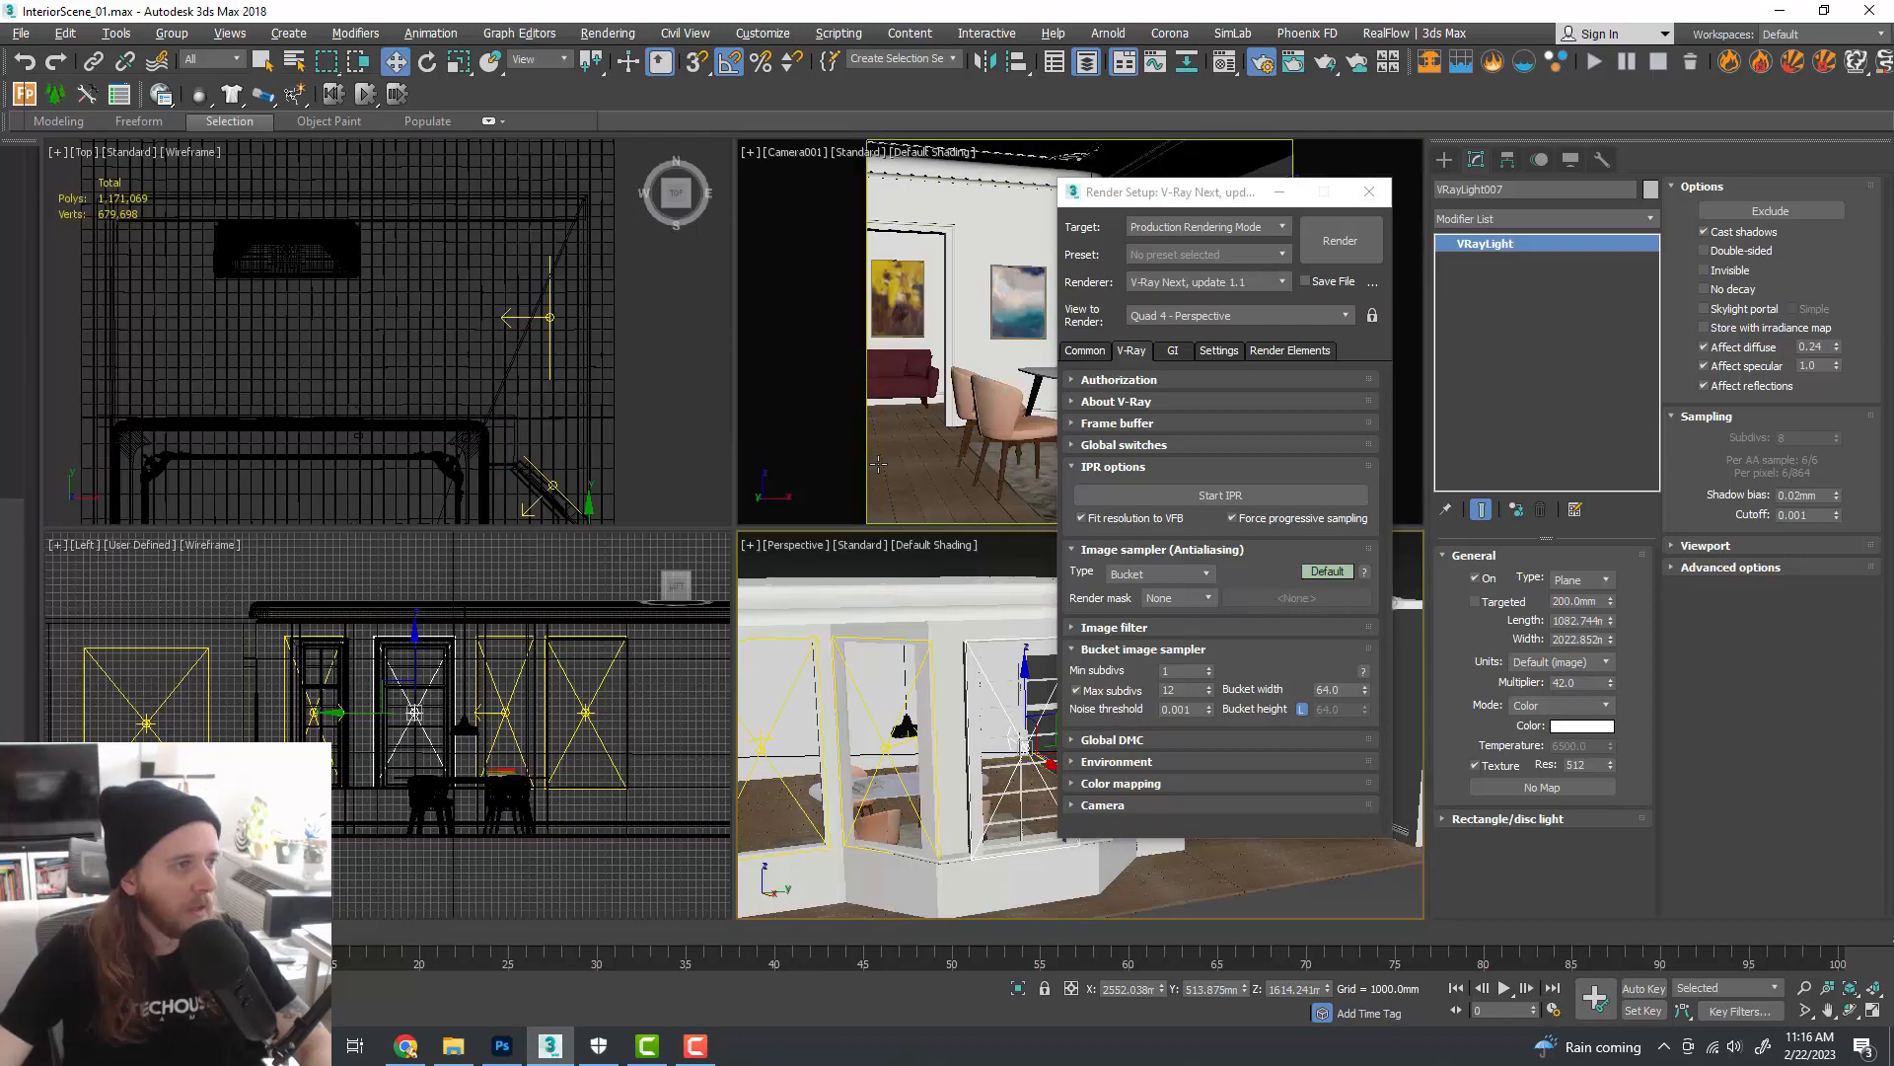
middle_click(900, 397)
key(alt+w)
drag(1893, 222, 679, 48)
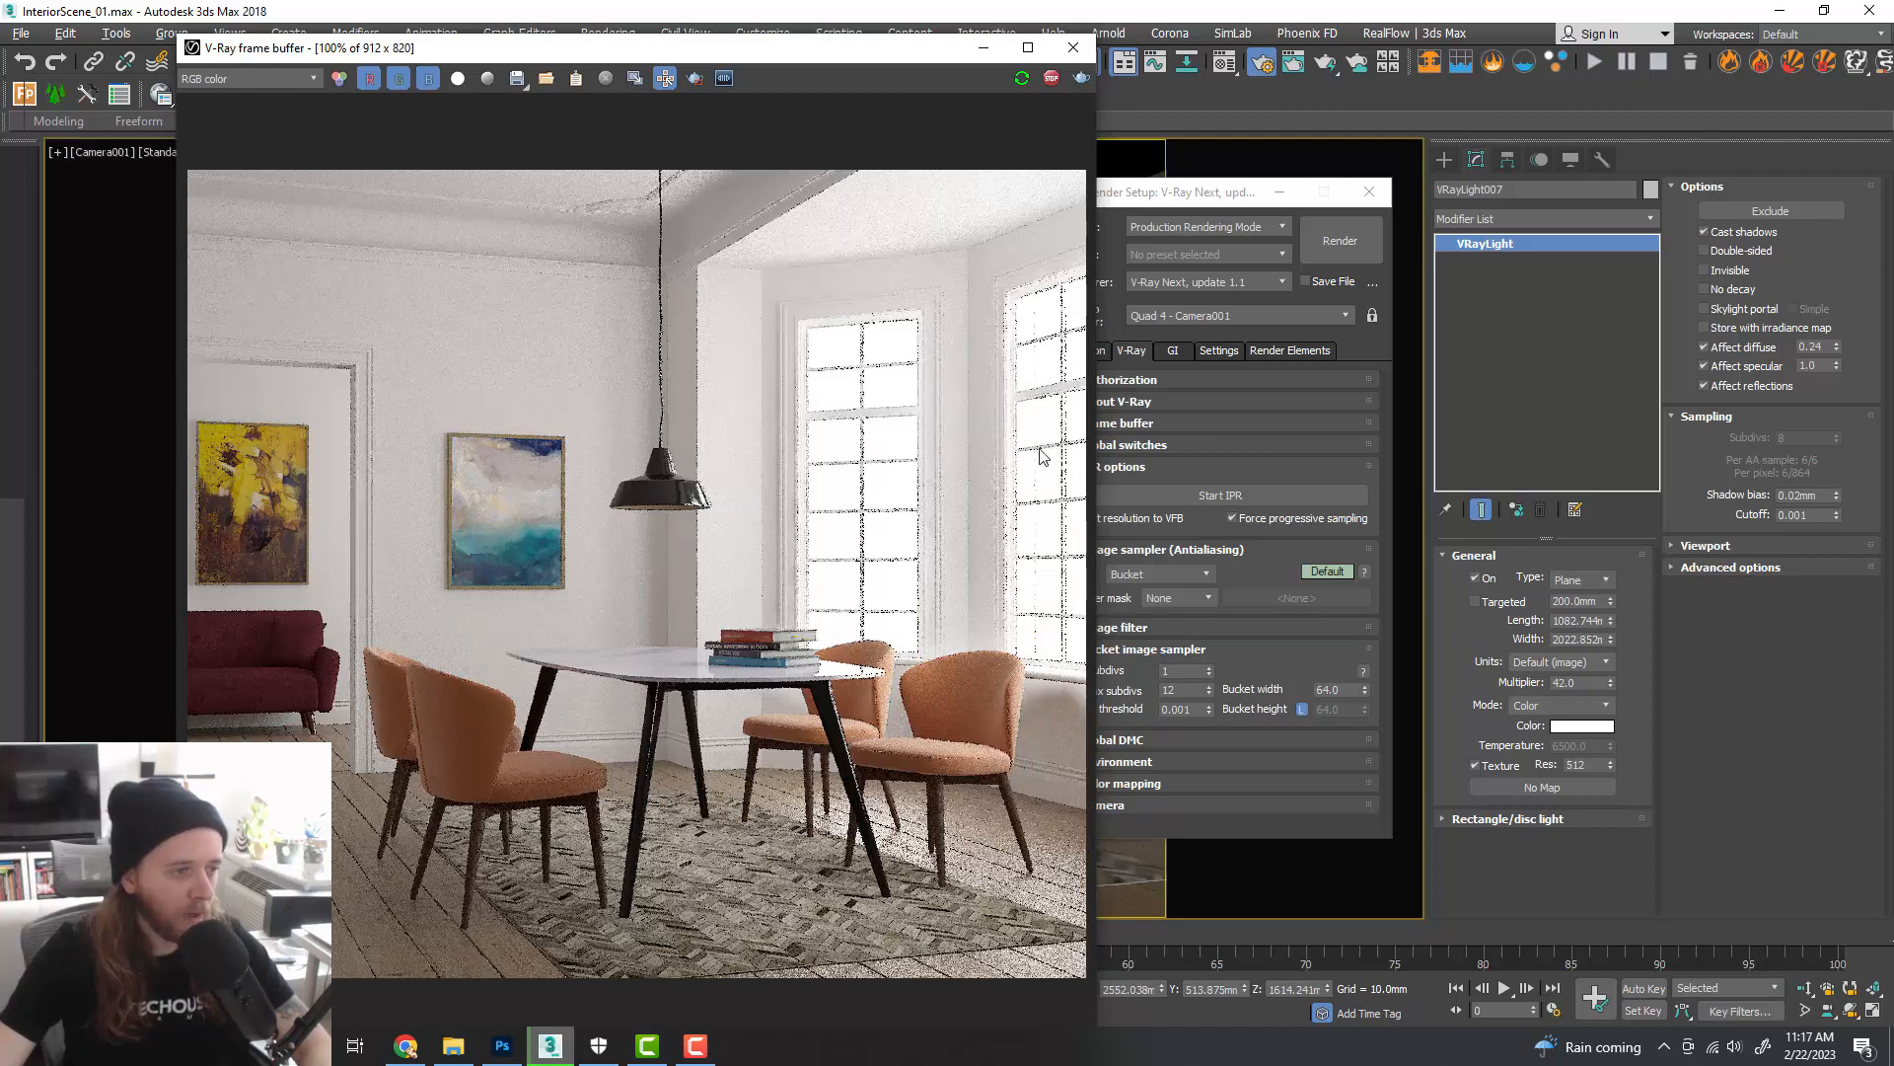
drag(673, 55, 1231, 69)
- Select the sofa room plane light from the four-viewport layout and maximize the Camera001 view with the live render beside its settings
click(570, 266)
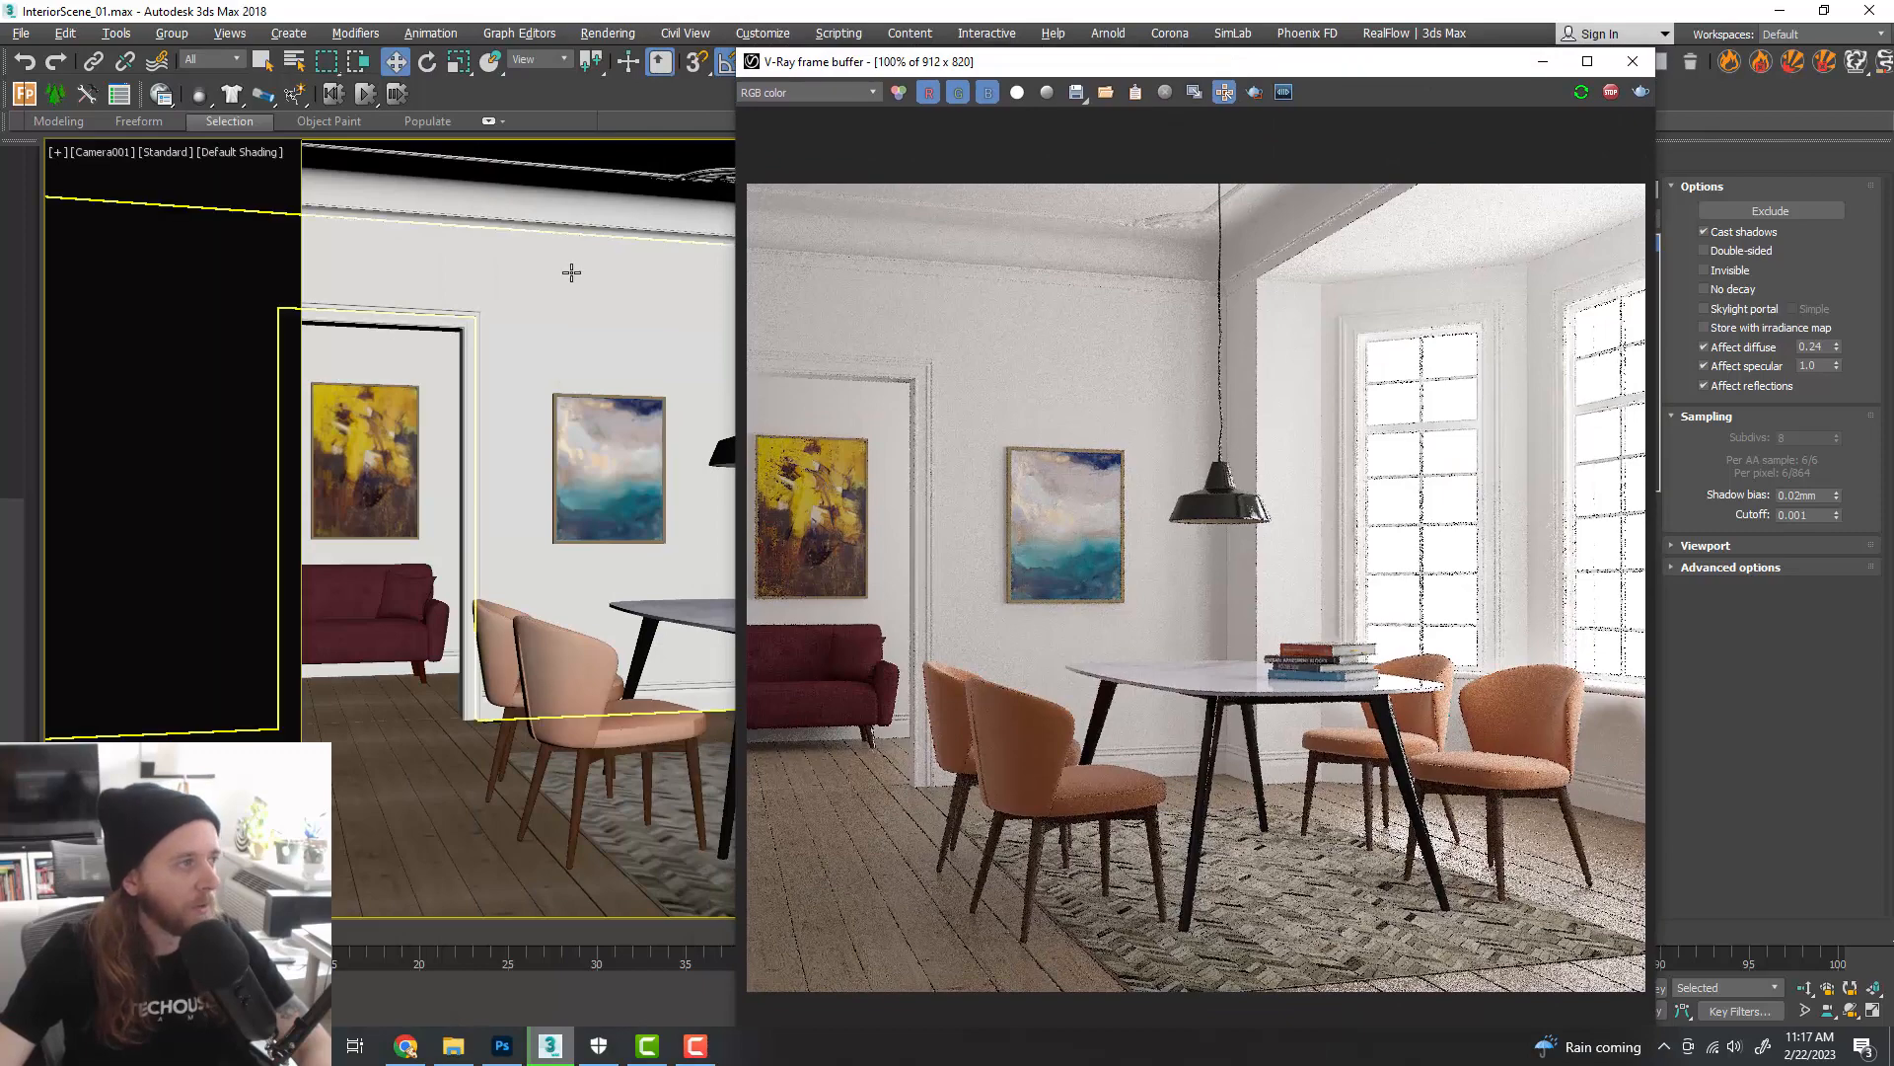
key(alt+w)
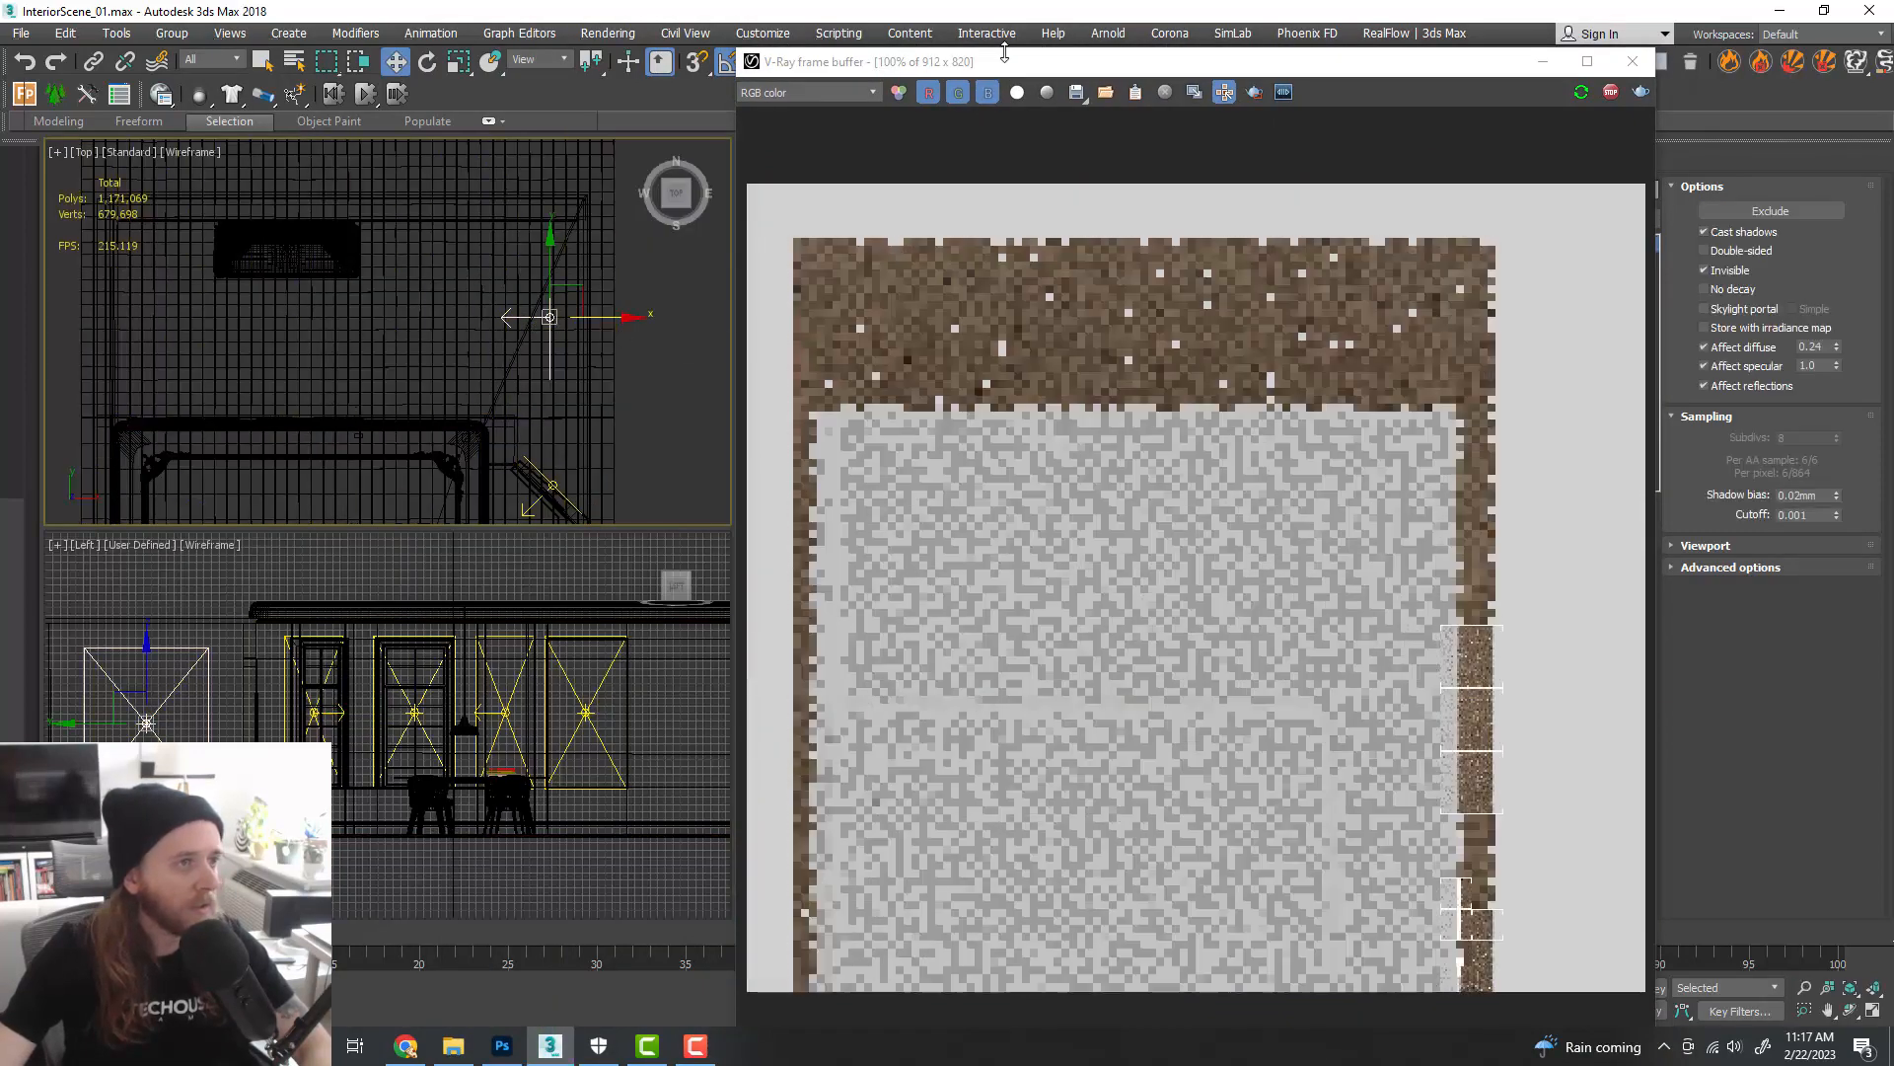
drag(1003, 58, 1244, 64)
click(904, 242)
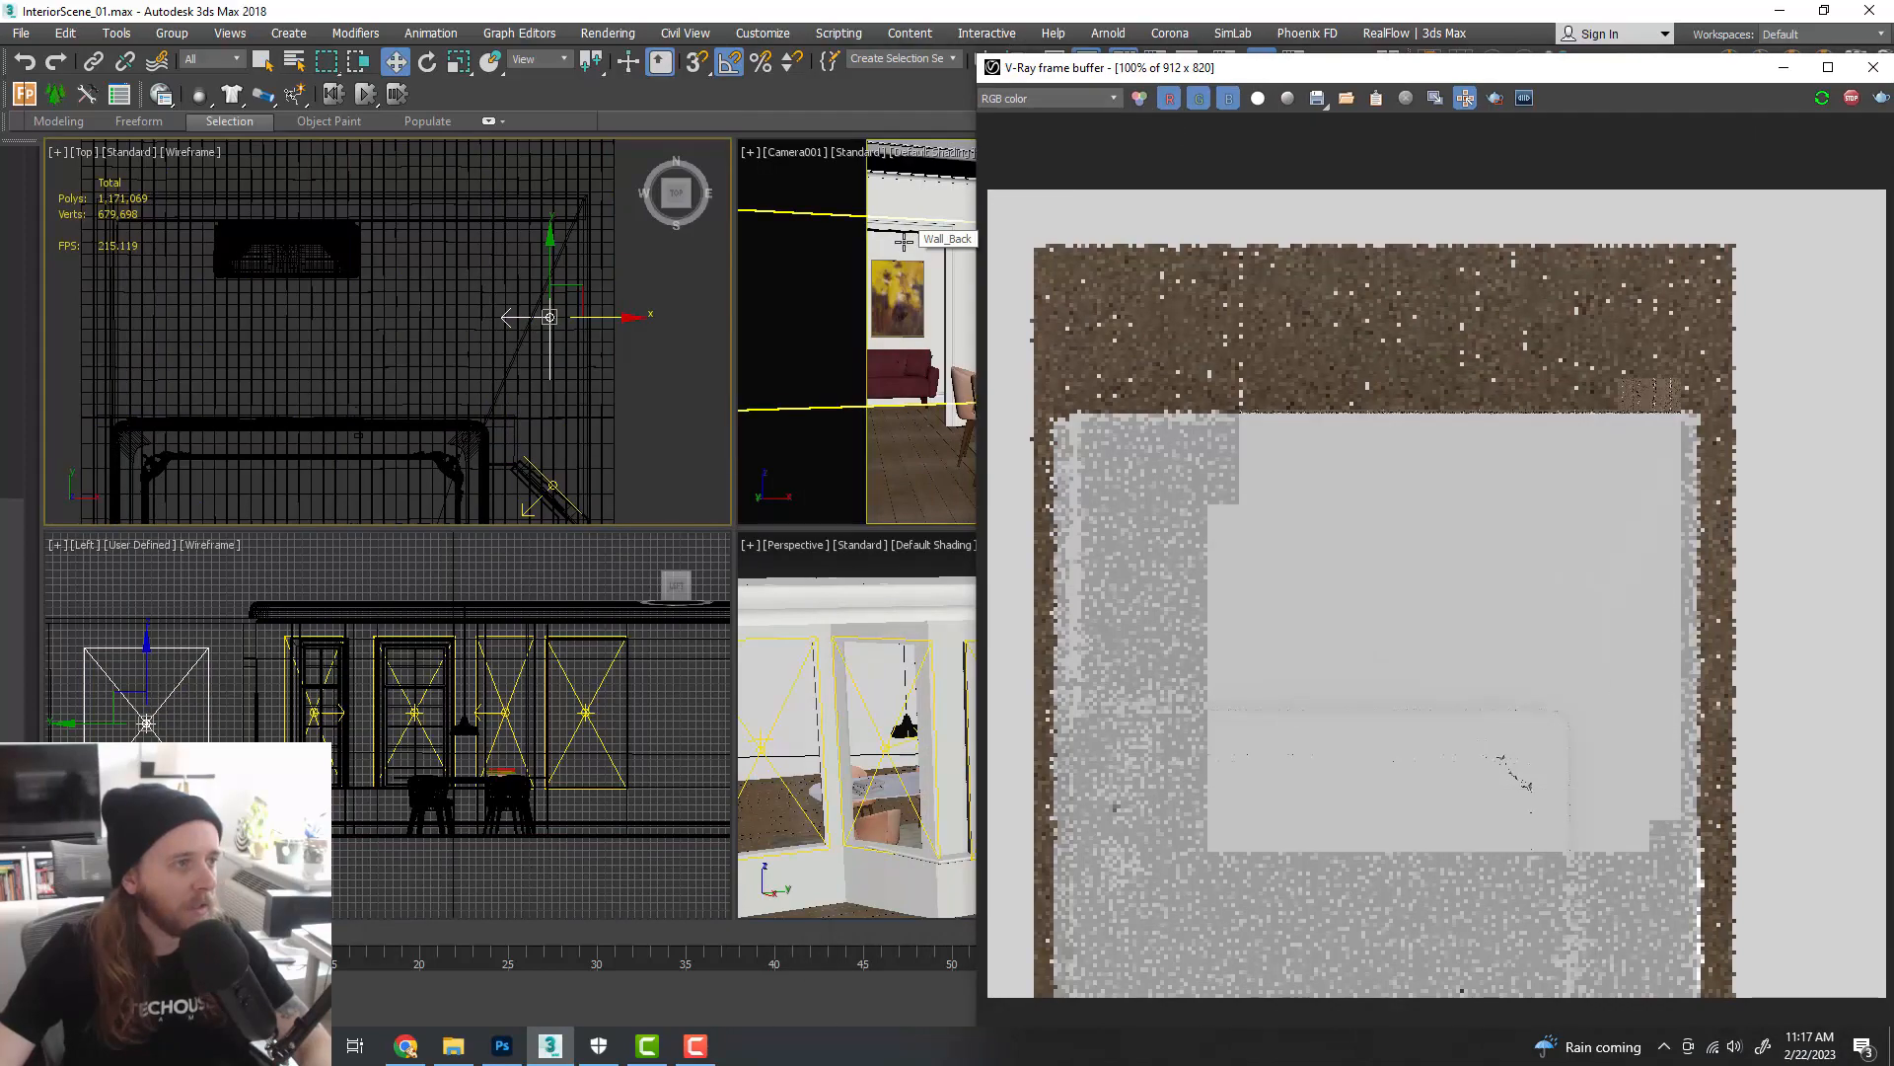
key(alt+w)
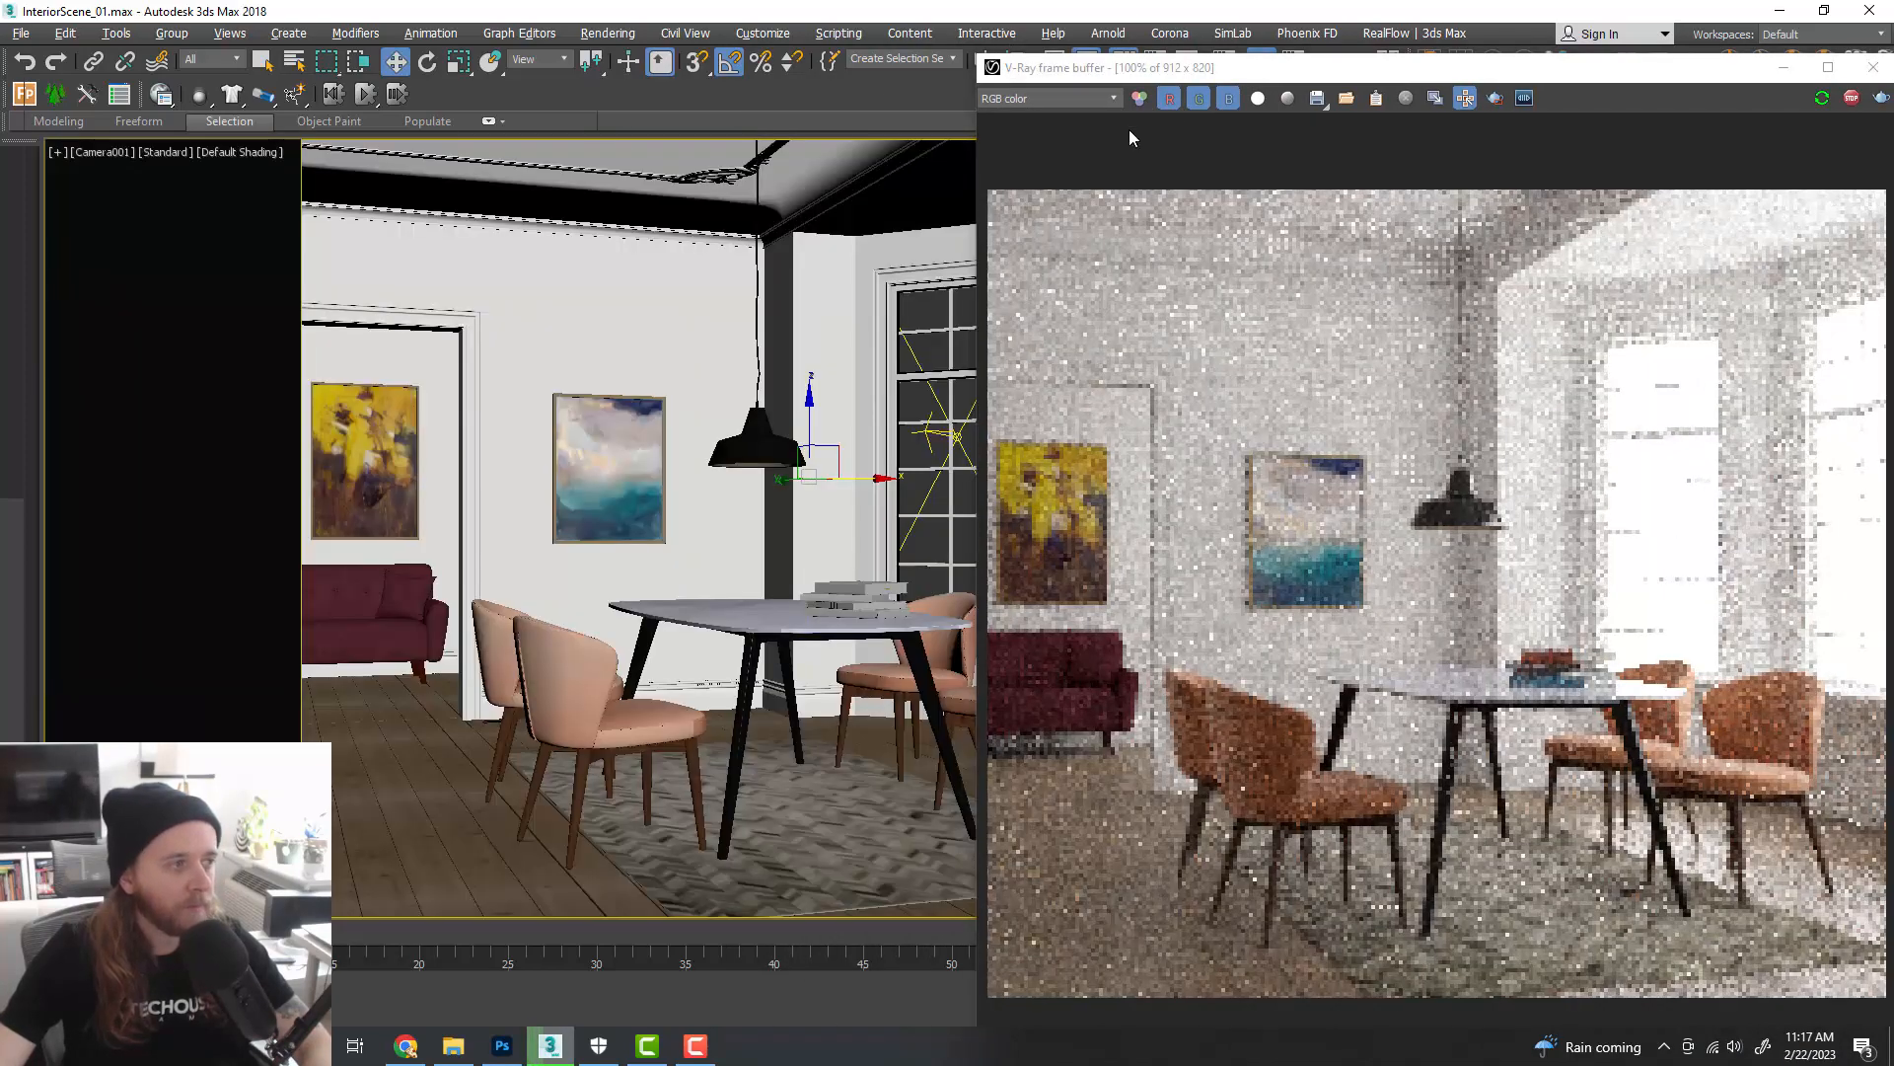
drag(1266, 73, 573, 82)
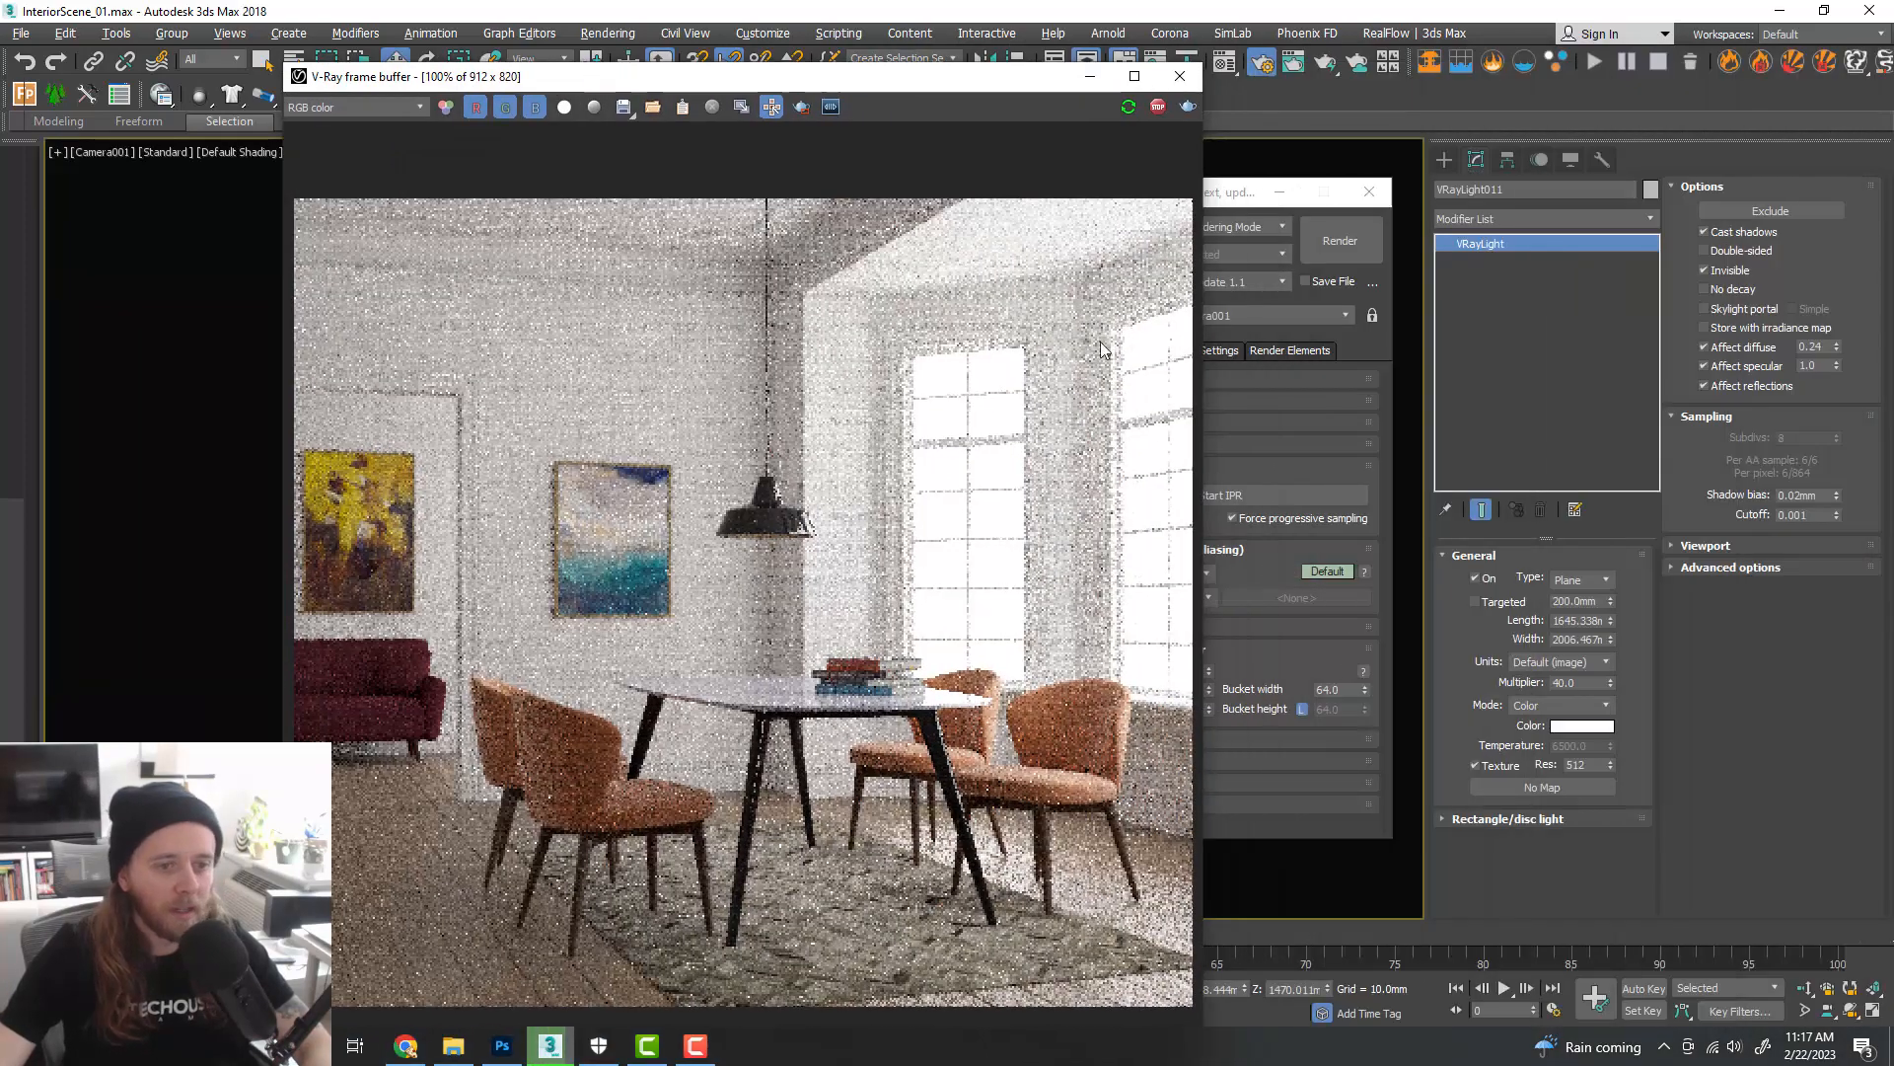
- Try a multiplier of 45 on the sofa room plane light, raise it to 50, and stop the IPR render
double_click(1567, 682)
text(45)
key(Return)
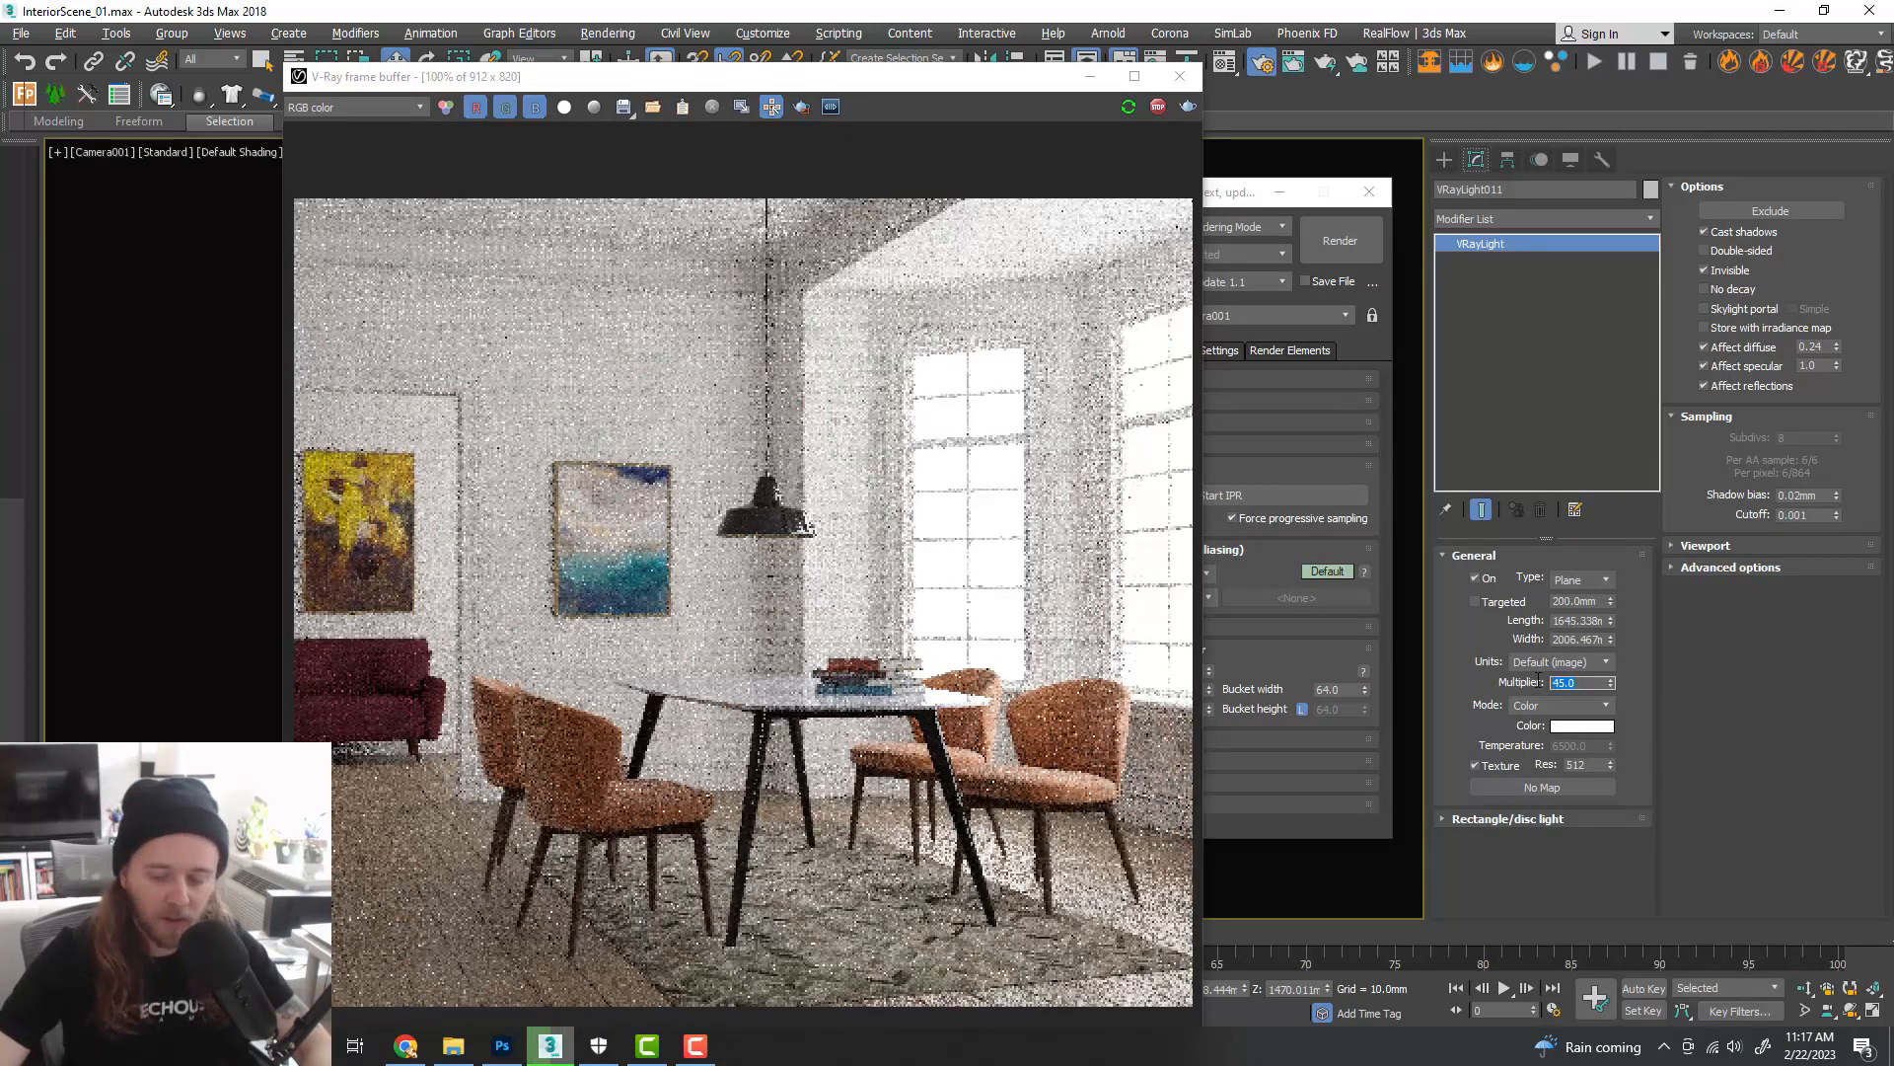
text(50)
key(Return)
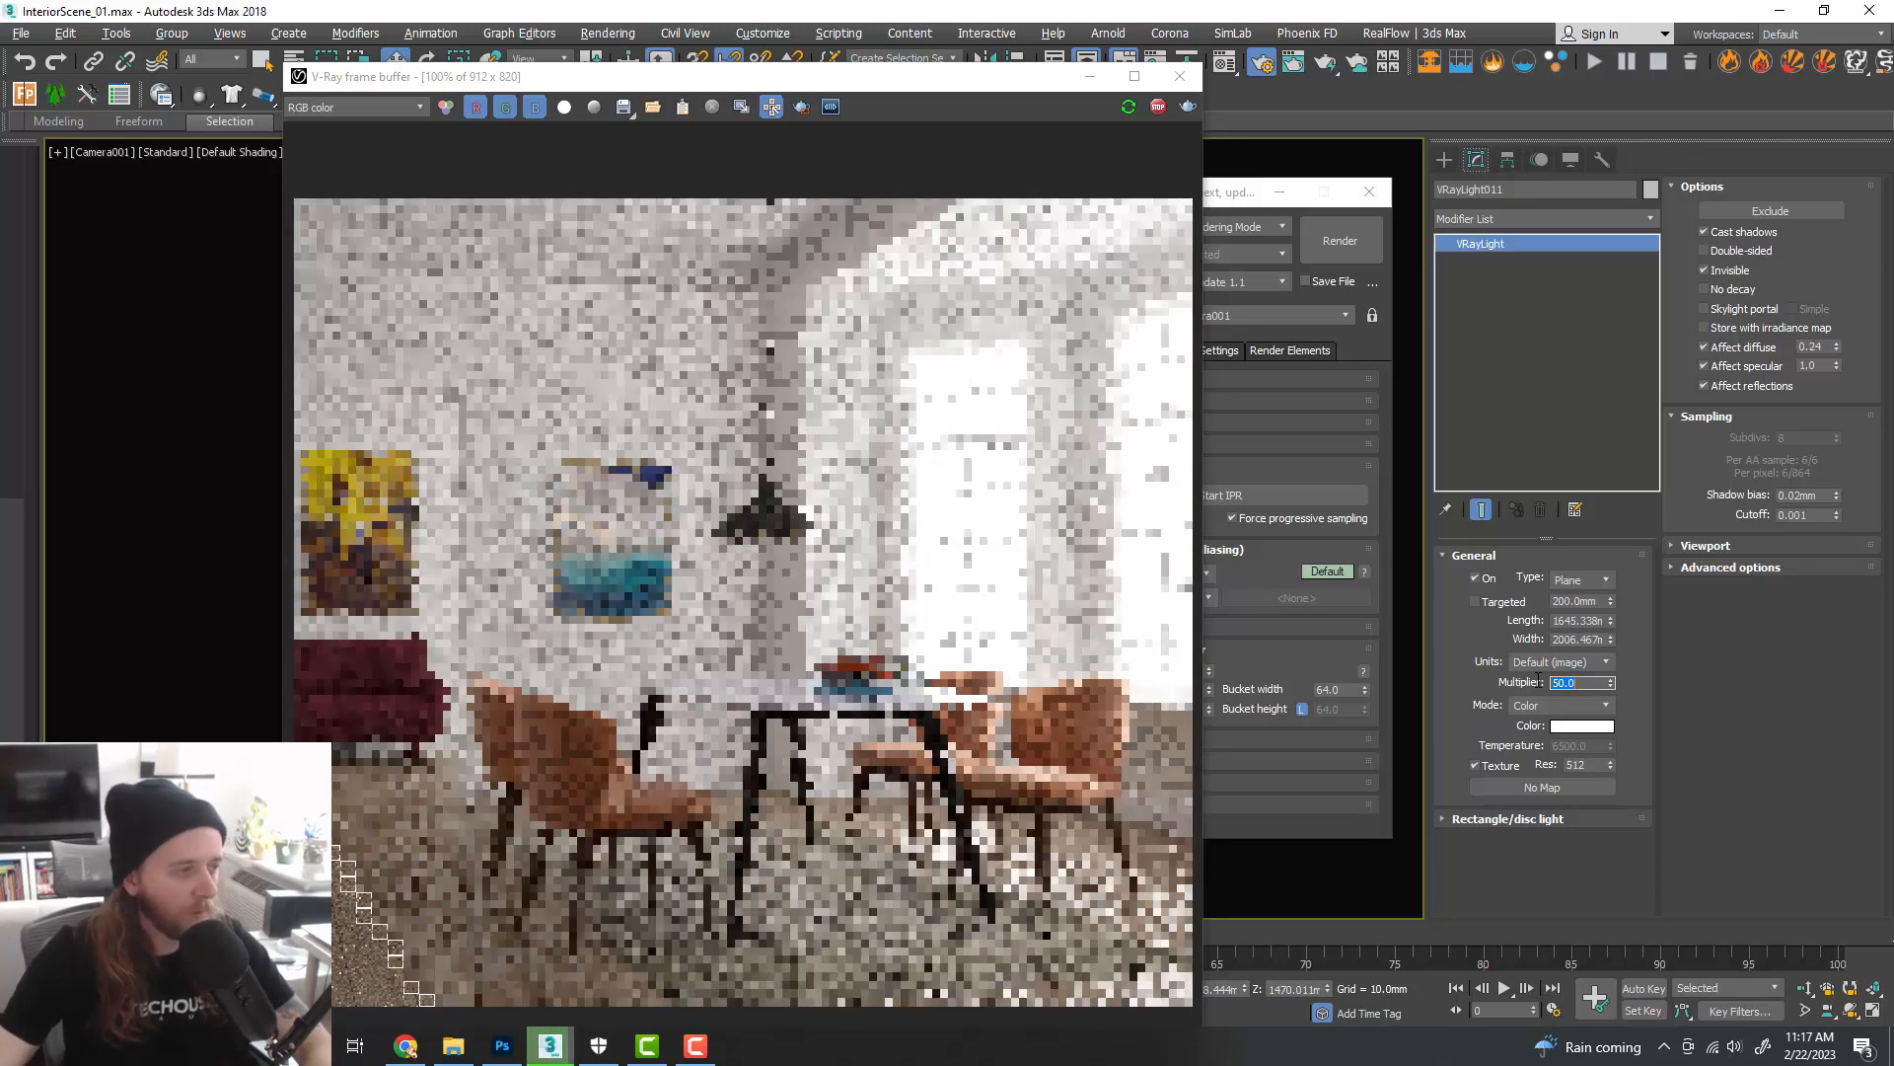
click(1157, 108)
click(1090, 79)
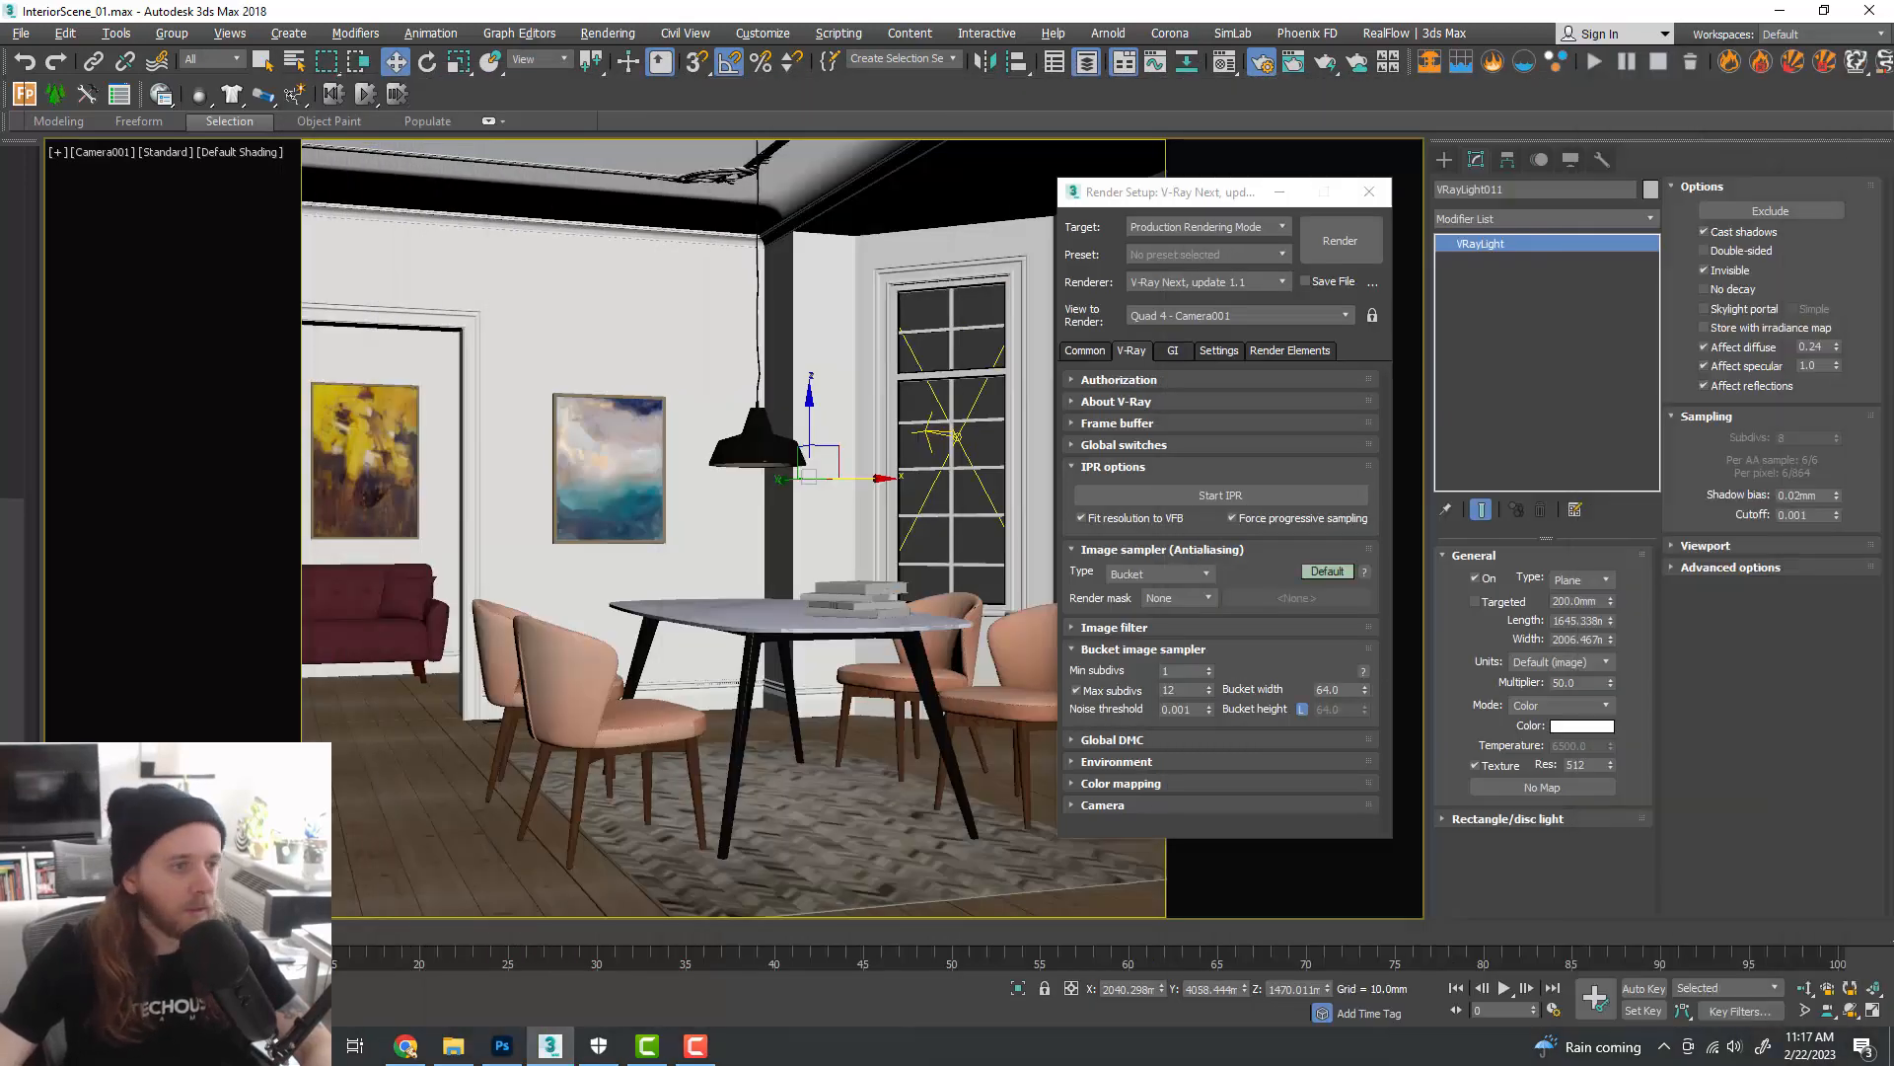
- In the Top view, clone the bay's middle window plane light as a single independent copy just inside the room
key(alt+w)
middle_click(780, 474)
key(alt+w)
middle_drag(858, 676, 624, 345)
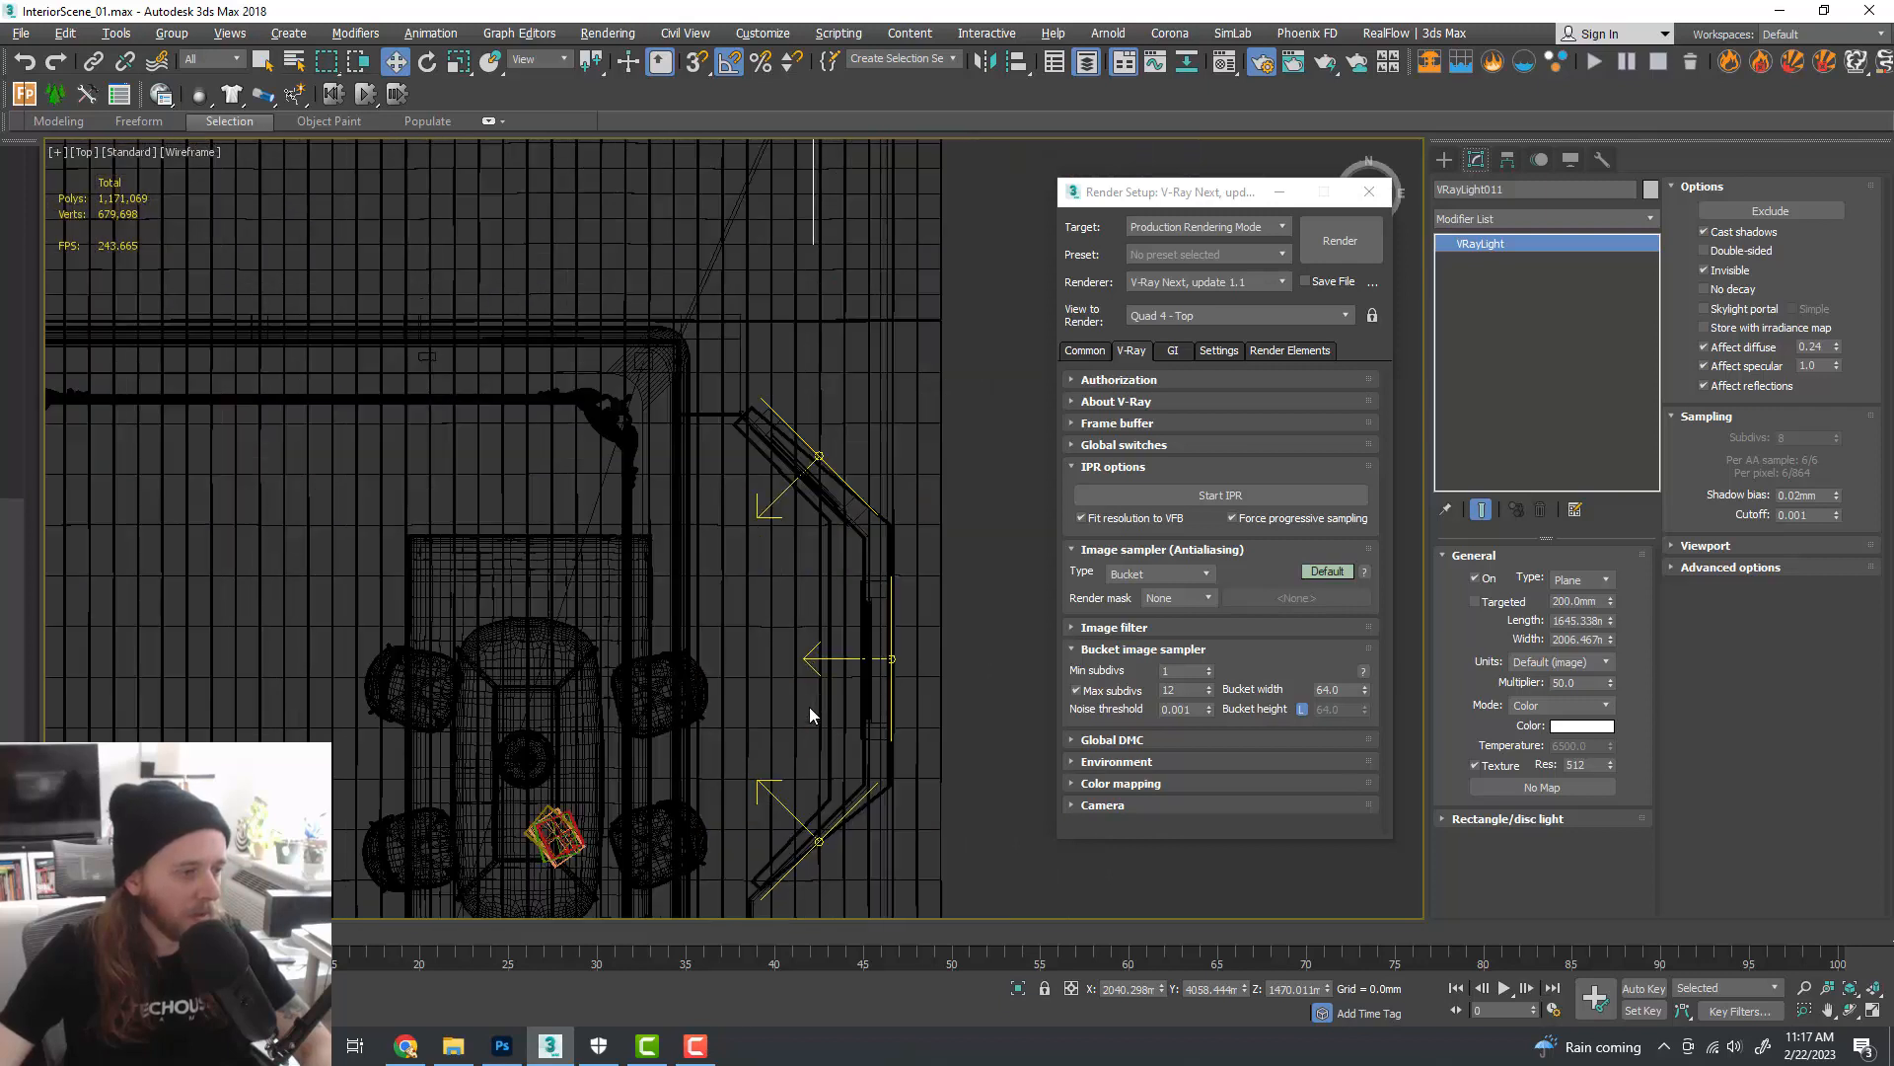
click(867, 658)
shift+drag(960, 660, 898, 659)
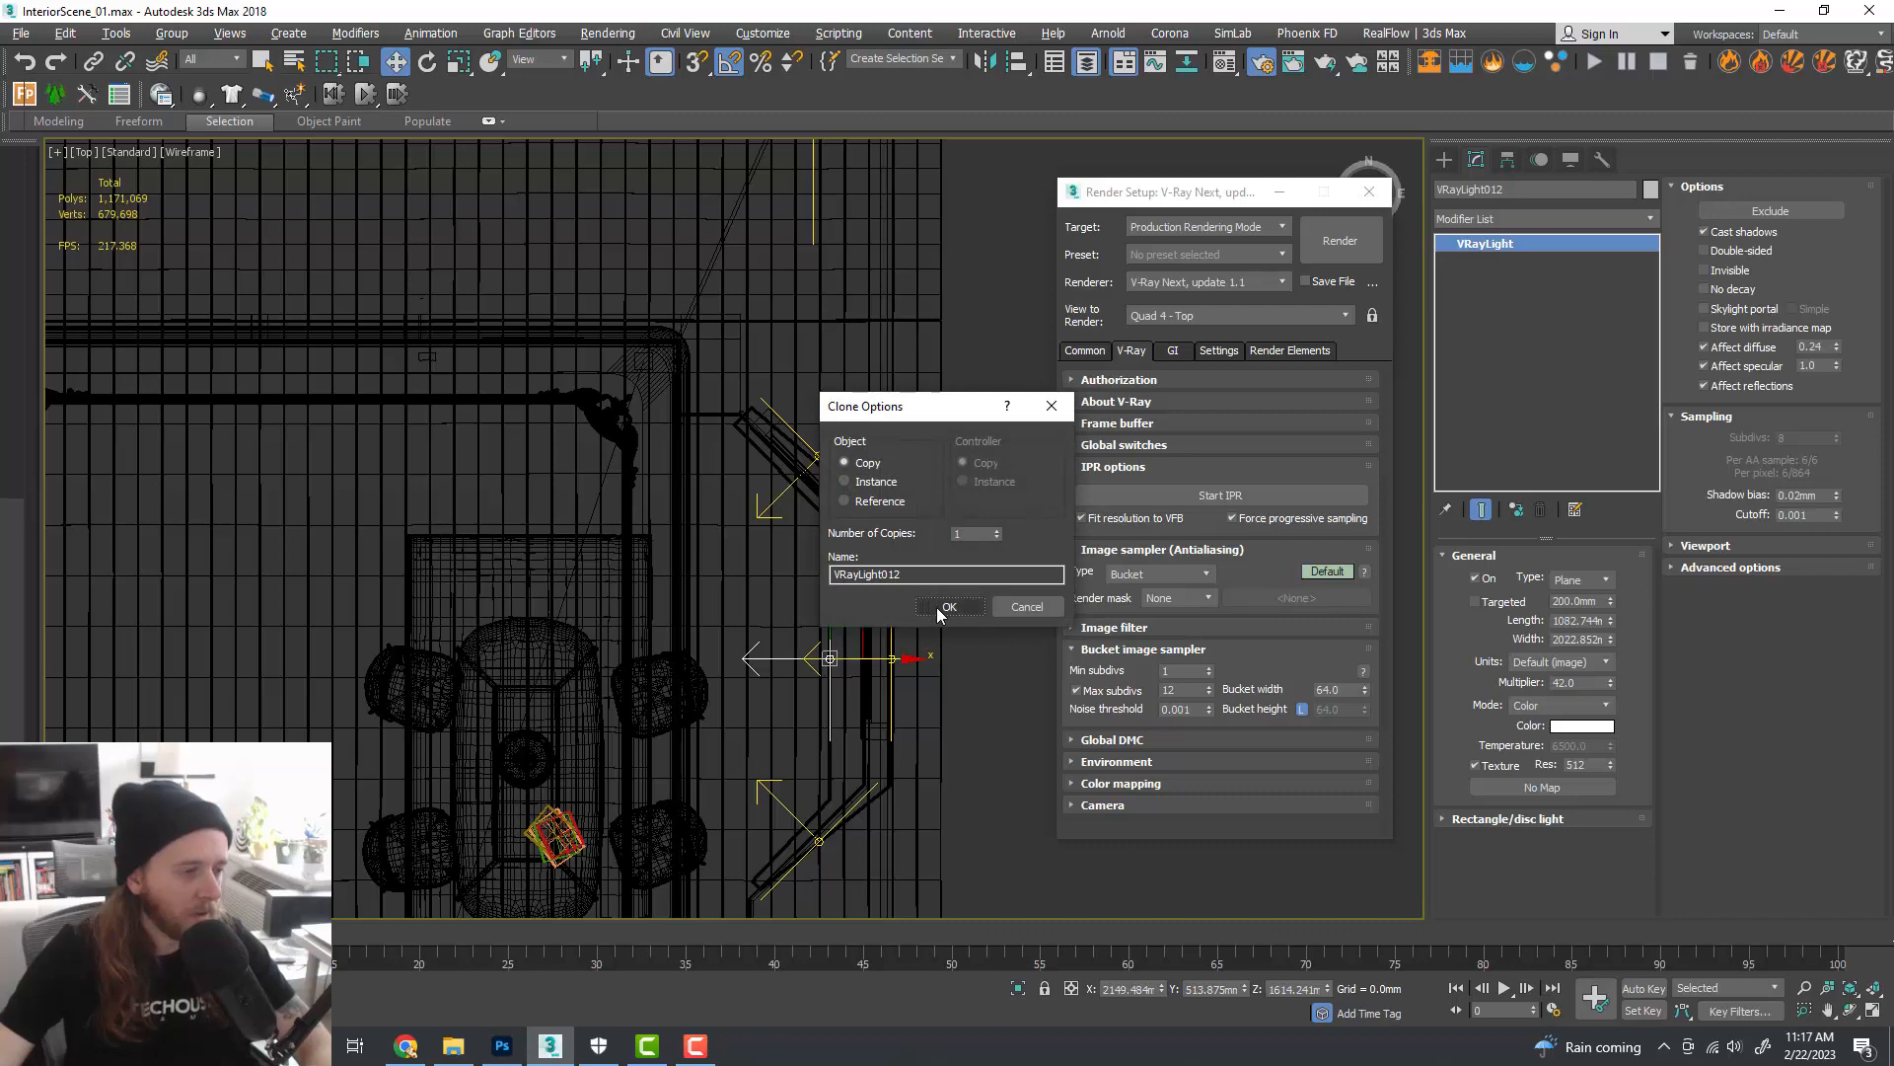
click(939, 609)
- Resize the copied light to about 1375 mm long and 1436 mm wide, and place it at about X 2048 mm, Z 1643 mm
key(alt+w)
middle_click(928, 706)
key(alt+w)
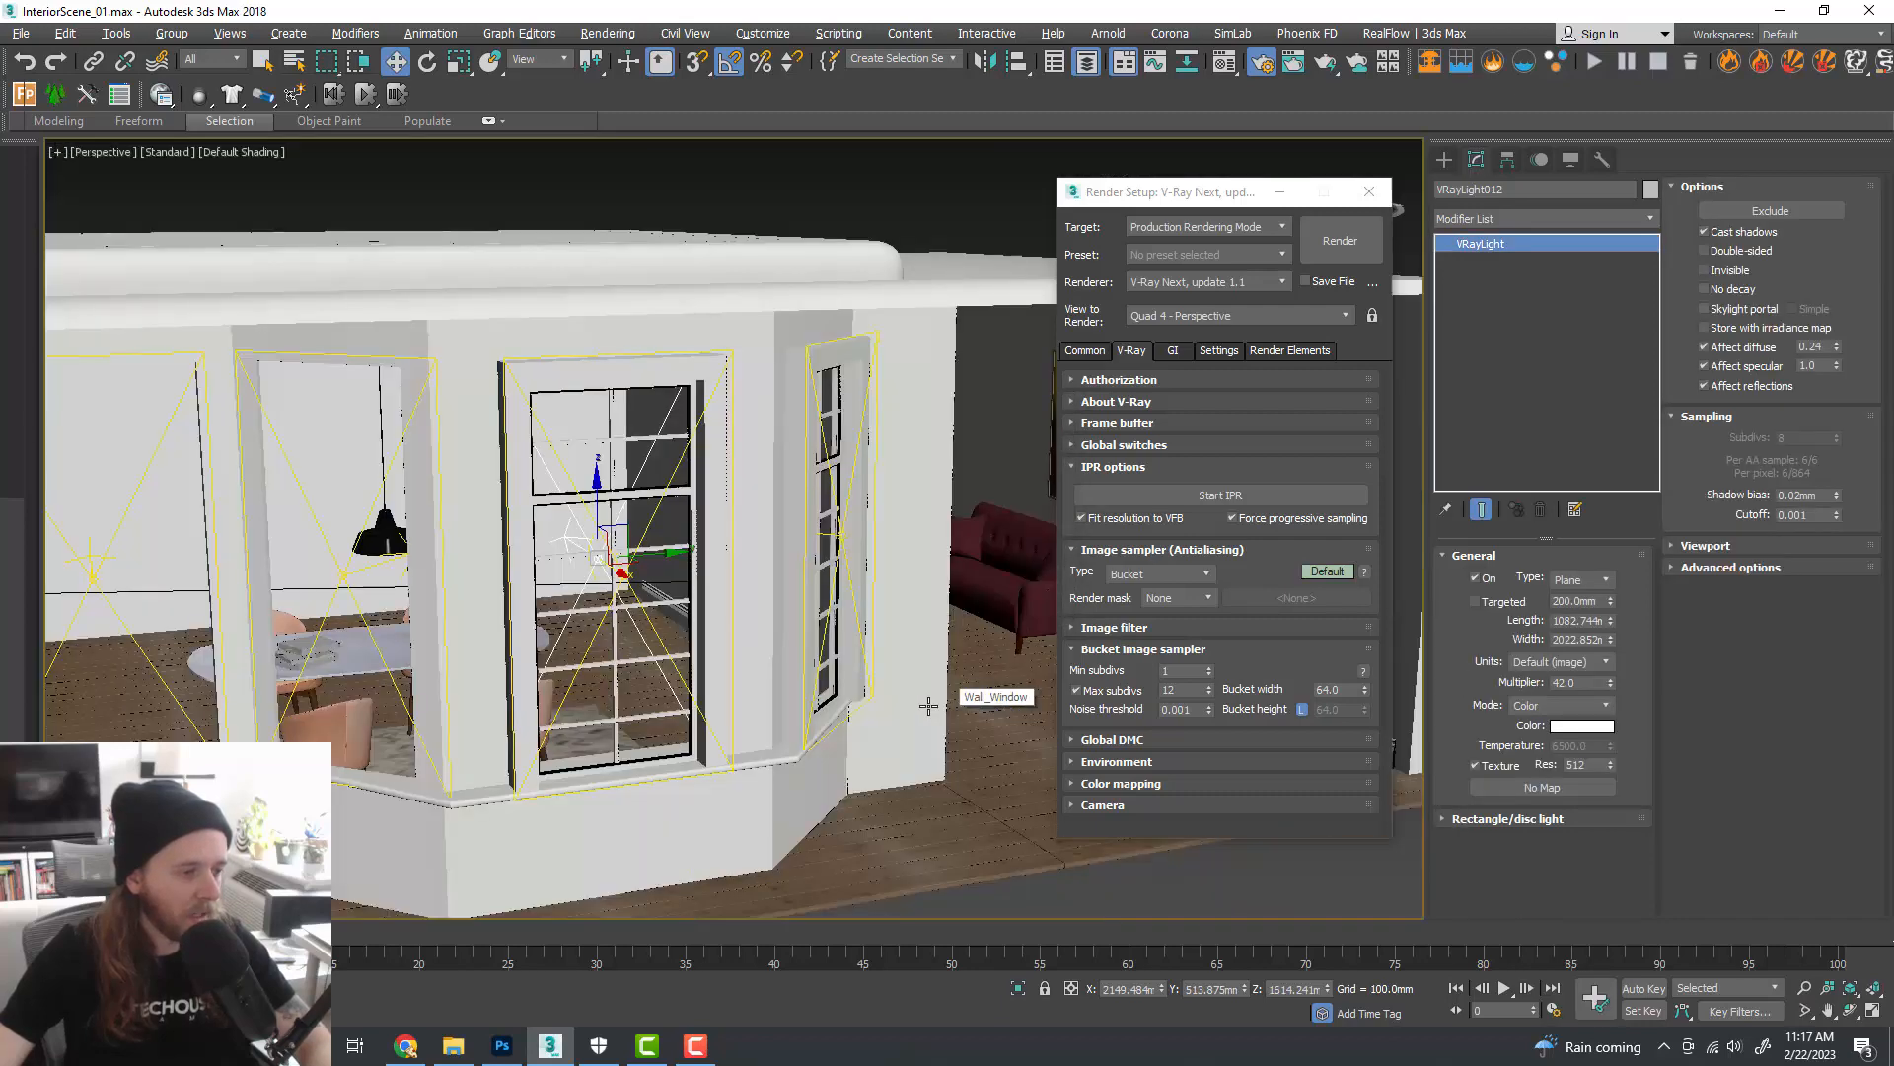
alt+middle_drag(865, 703, 1088, 693)
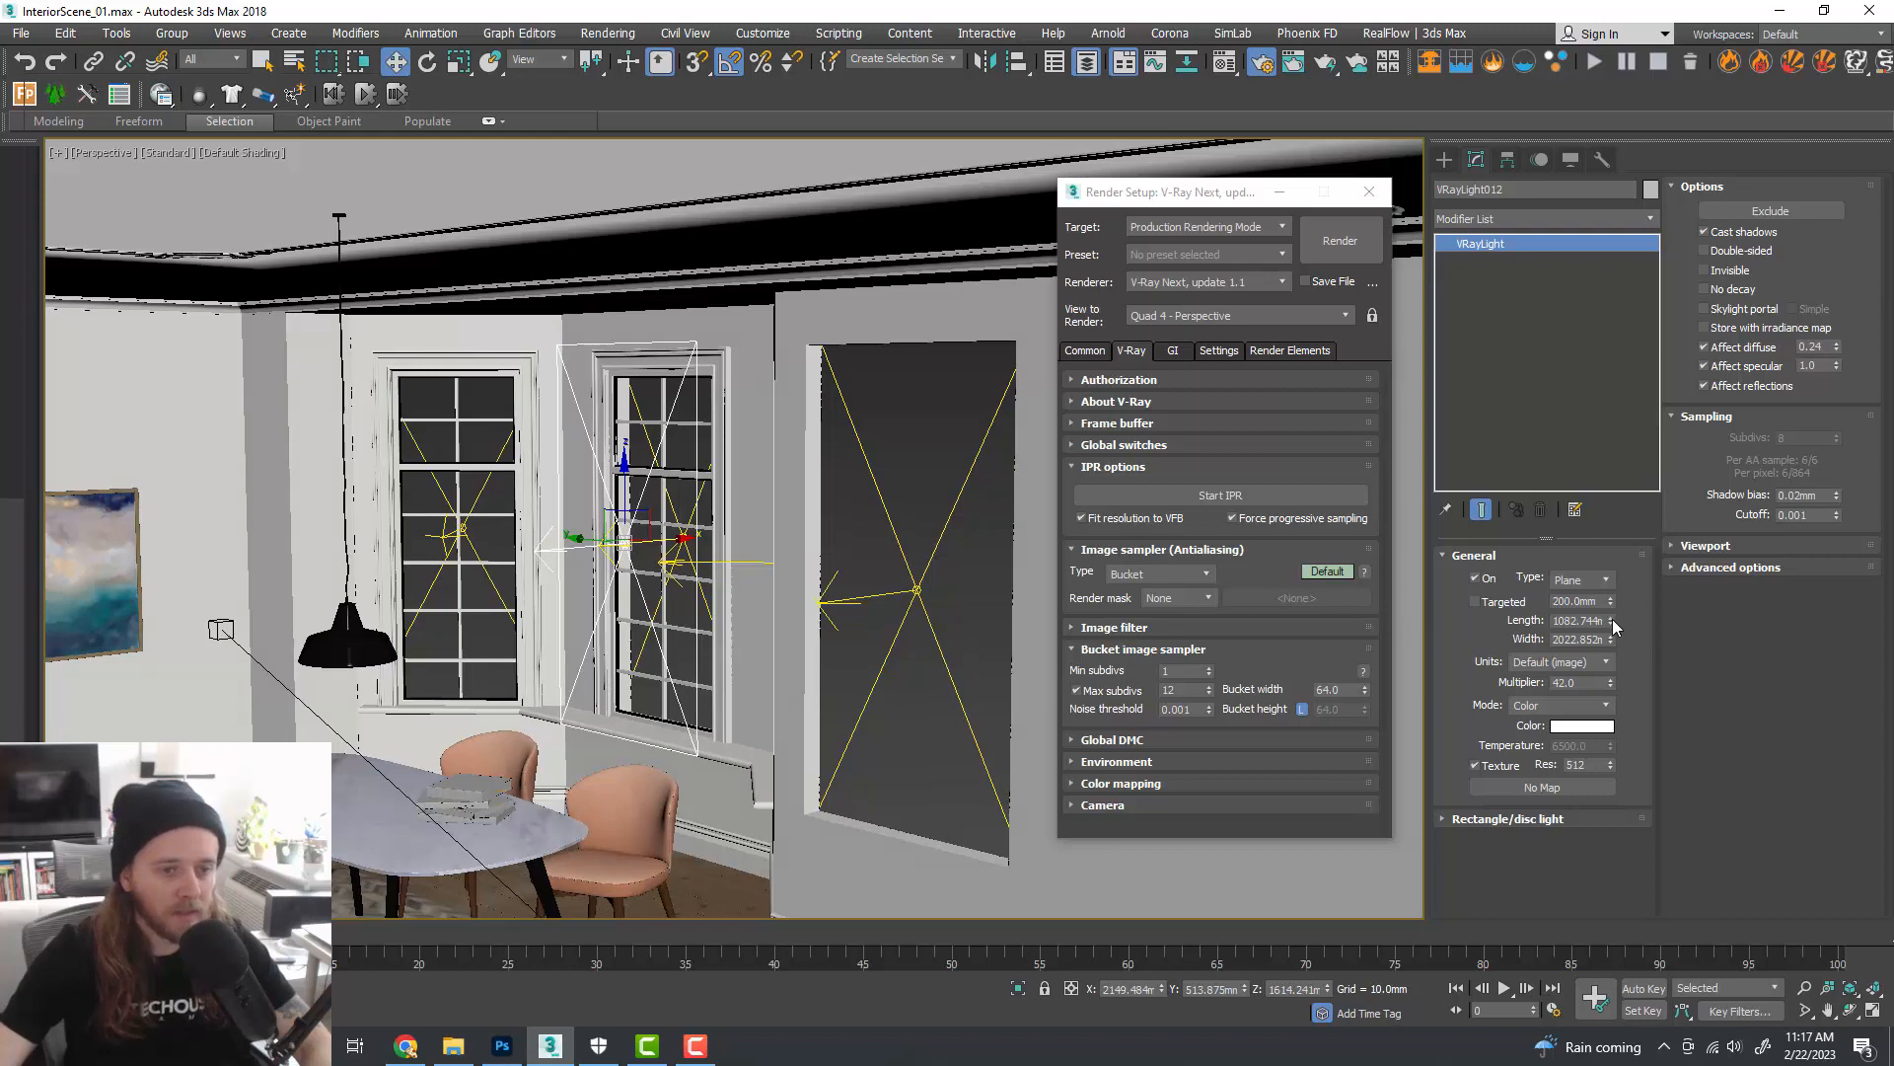
drag(1613, 623, 1616, 676)
scroll(505, 547, up, 3)
mouse_move(758, 571)
alt+middle_down()
mouse_move(838, 597)
mouse_move(765, 607)
alt+middle_up()
alt+middle_drag(726, 533, 738, 584)
drag(660, 488, 659, 479)
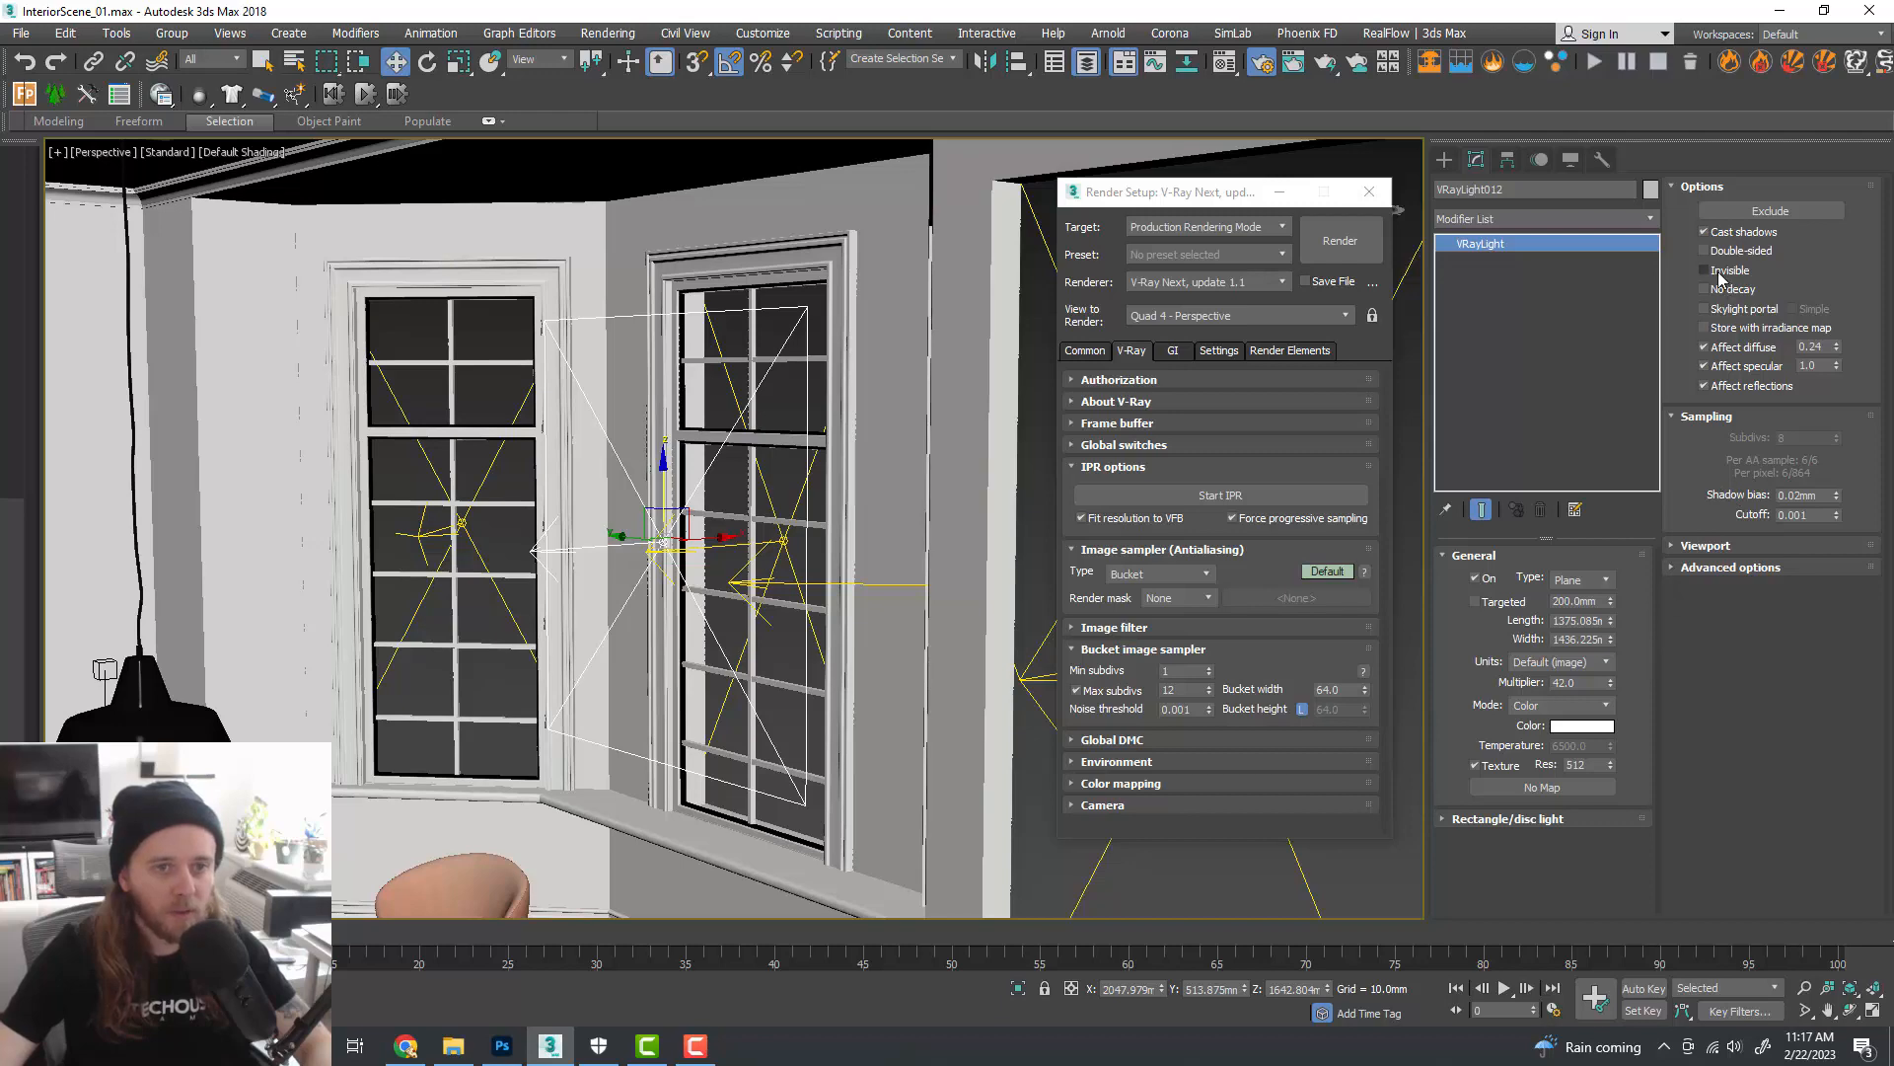
- Make the copied light invisible and move it further into the room, to about X 1967 mm
scroll(750, 592, up, 2)
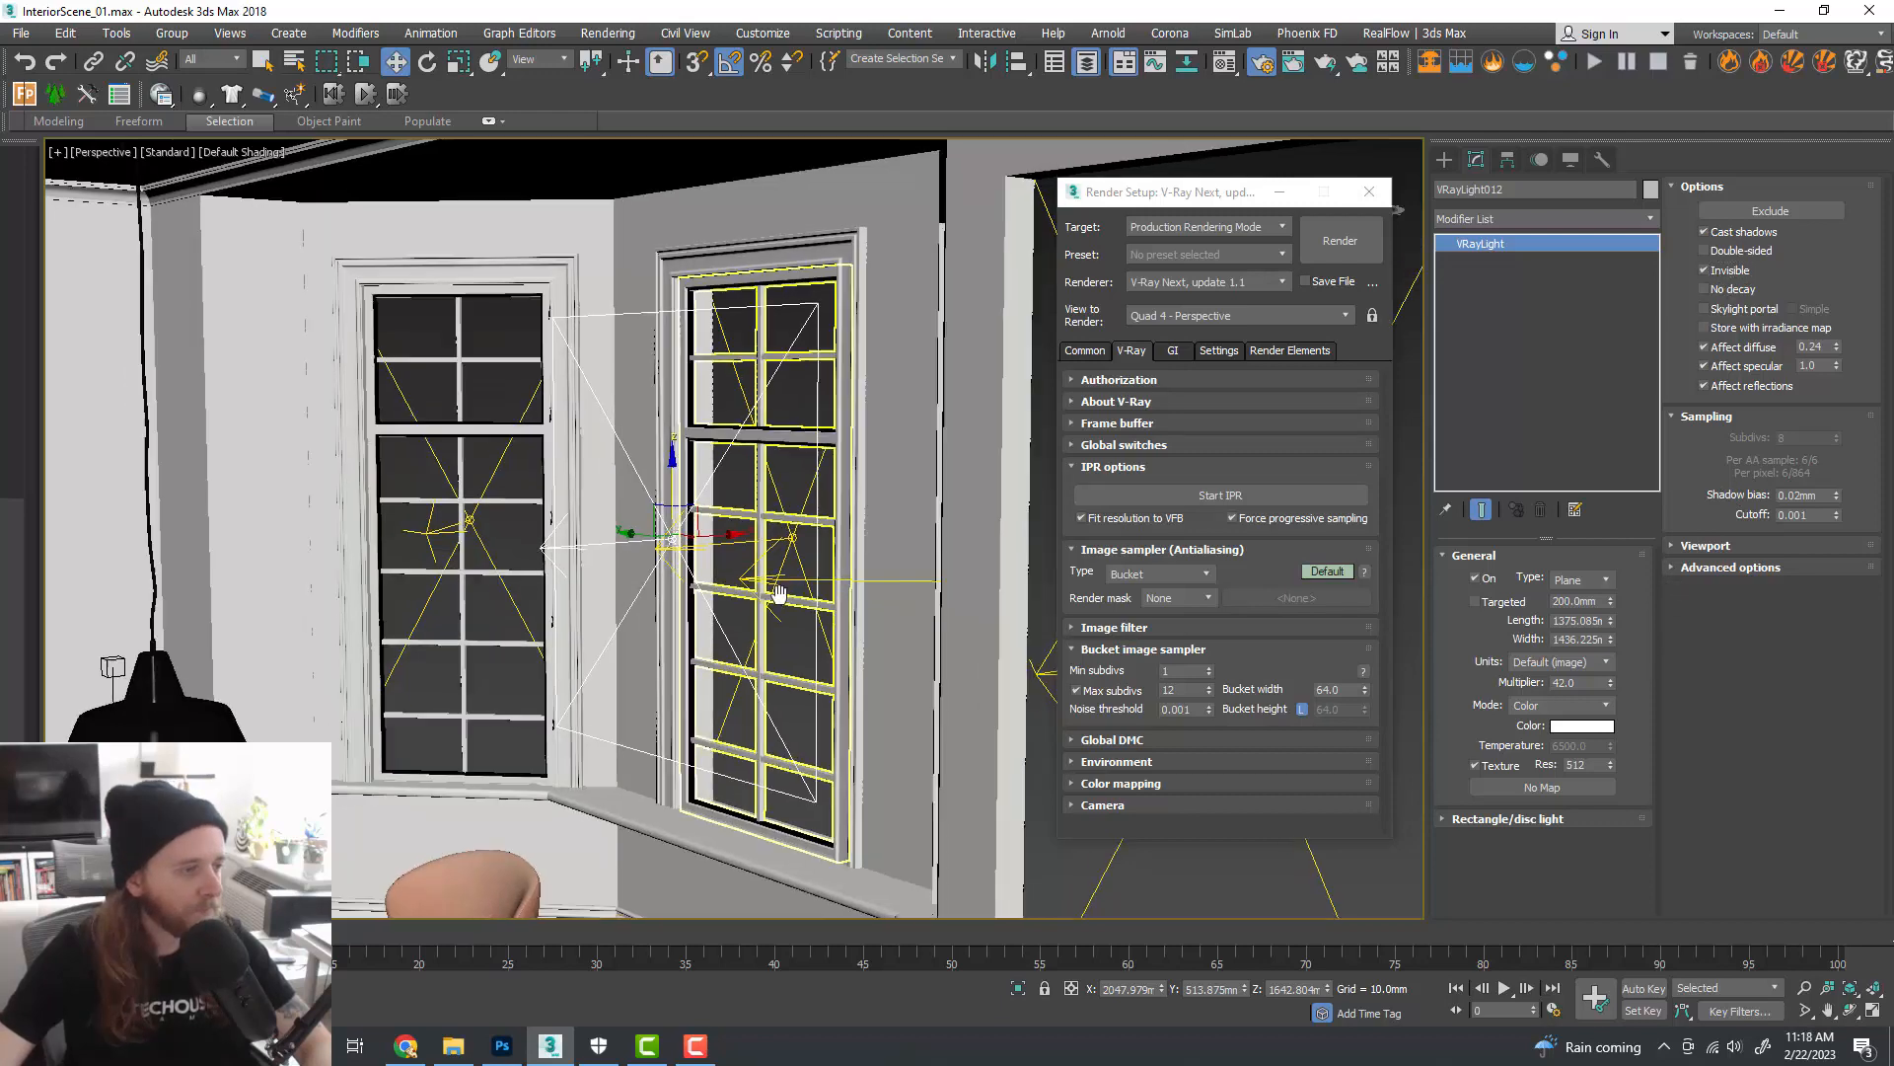
middle_drag(750, 602, 796, 566)
drag(748, 508, 733, 507)
mouse_move(766, 546)
alt+middle_down()
mouse_move(718, 570)
mouse_move(743, 564)
alt+middle_up()
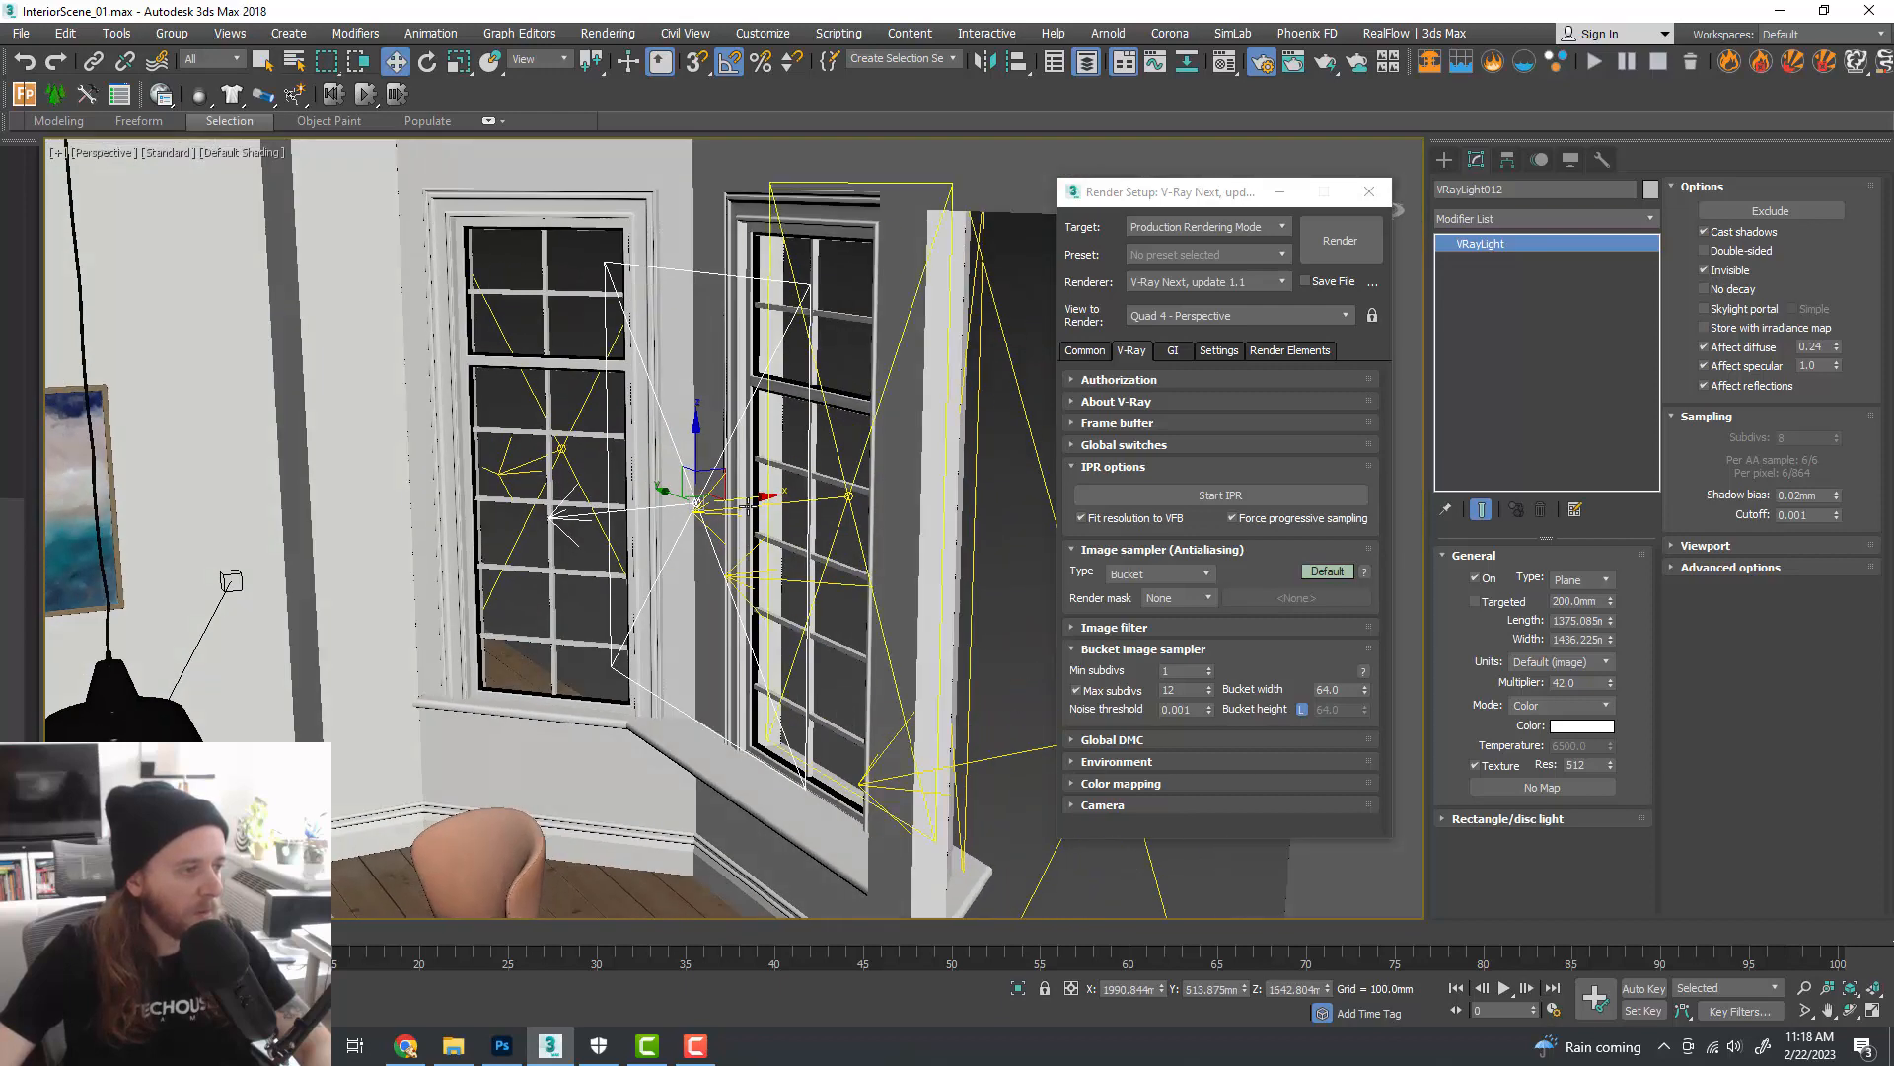
drag(751, 500, 745, 499)
alt+middle_drag(756, 534, 740, 529)
- Maximize the Camera001 view and run an IPR render to check the effect of the added interior light
key(alt+w)
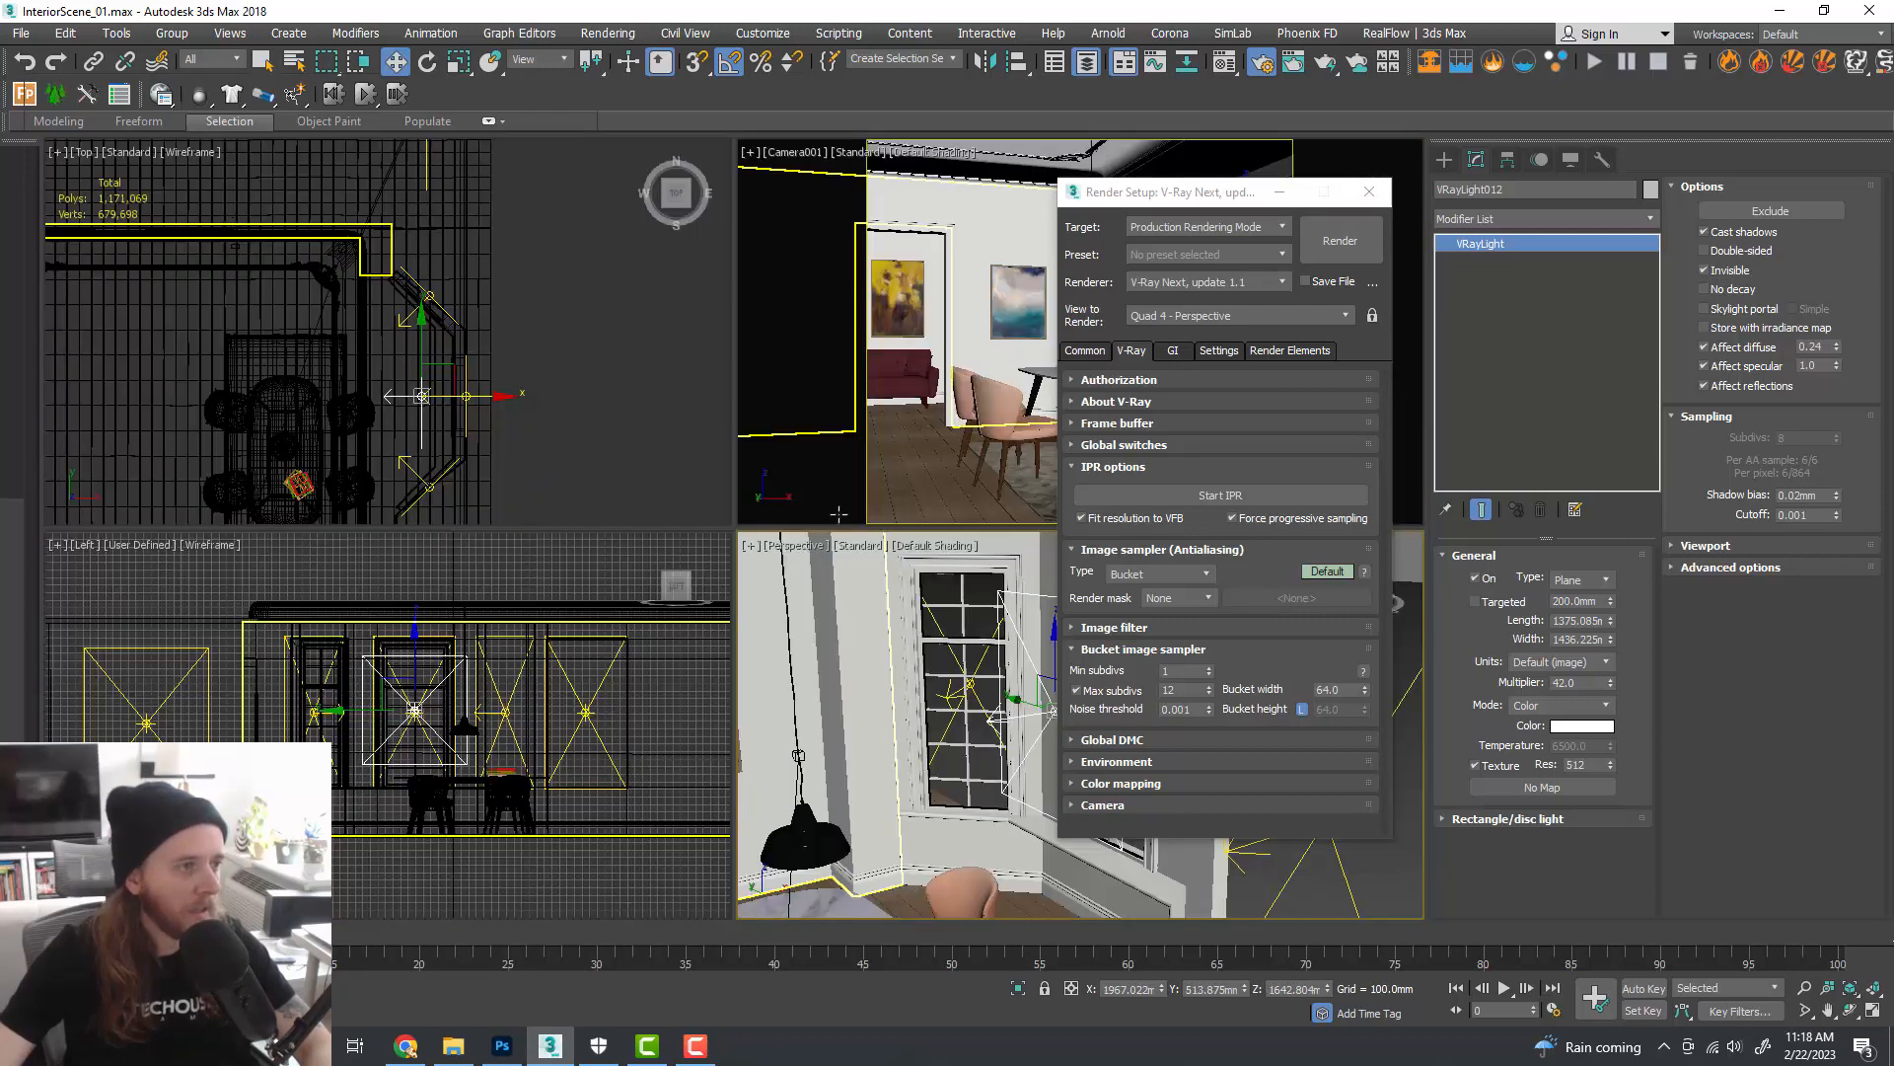
right_click(888, 425)
key(alt+w)
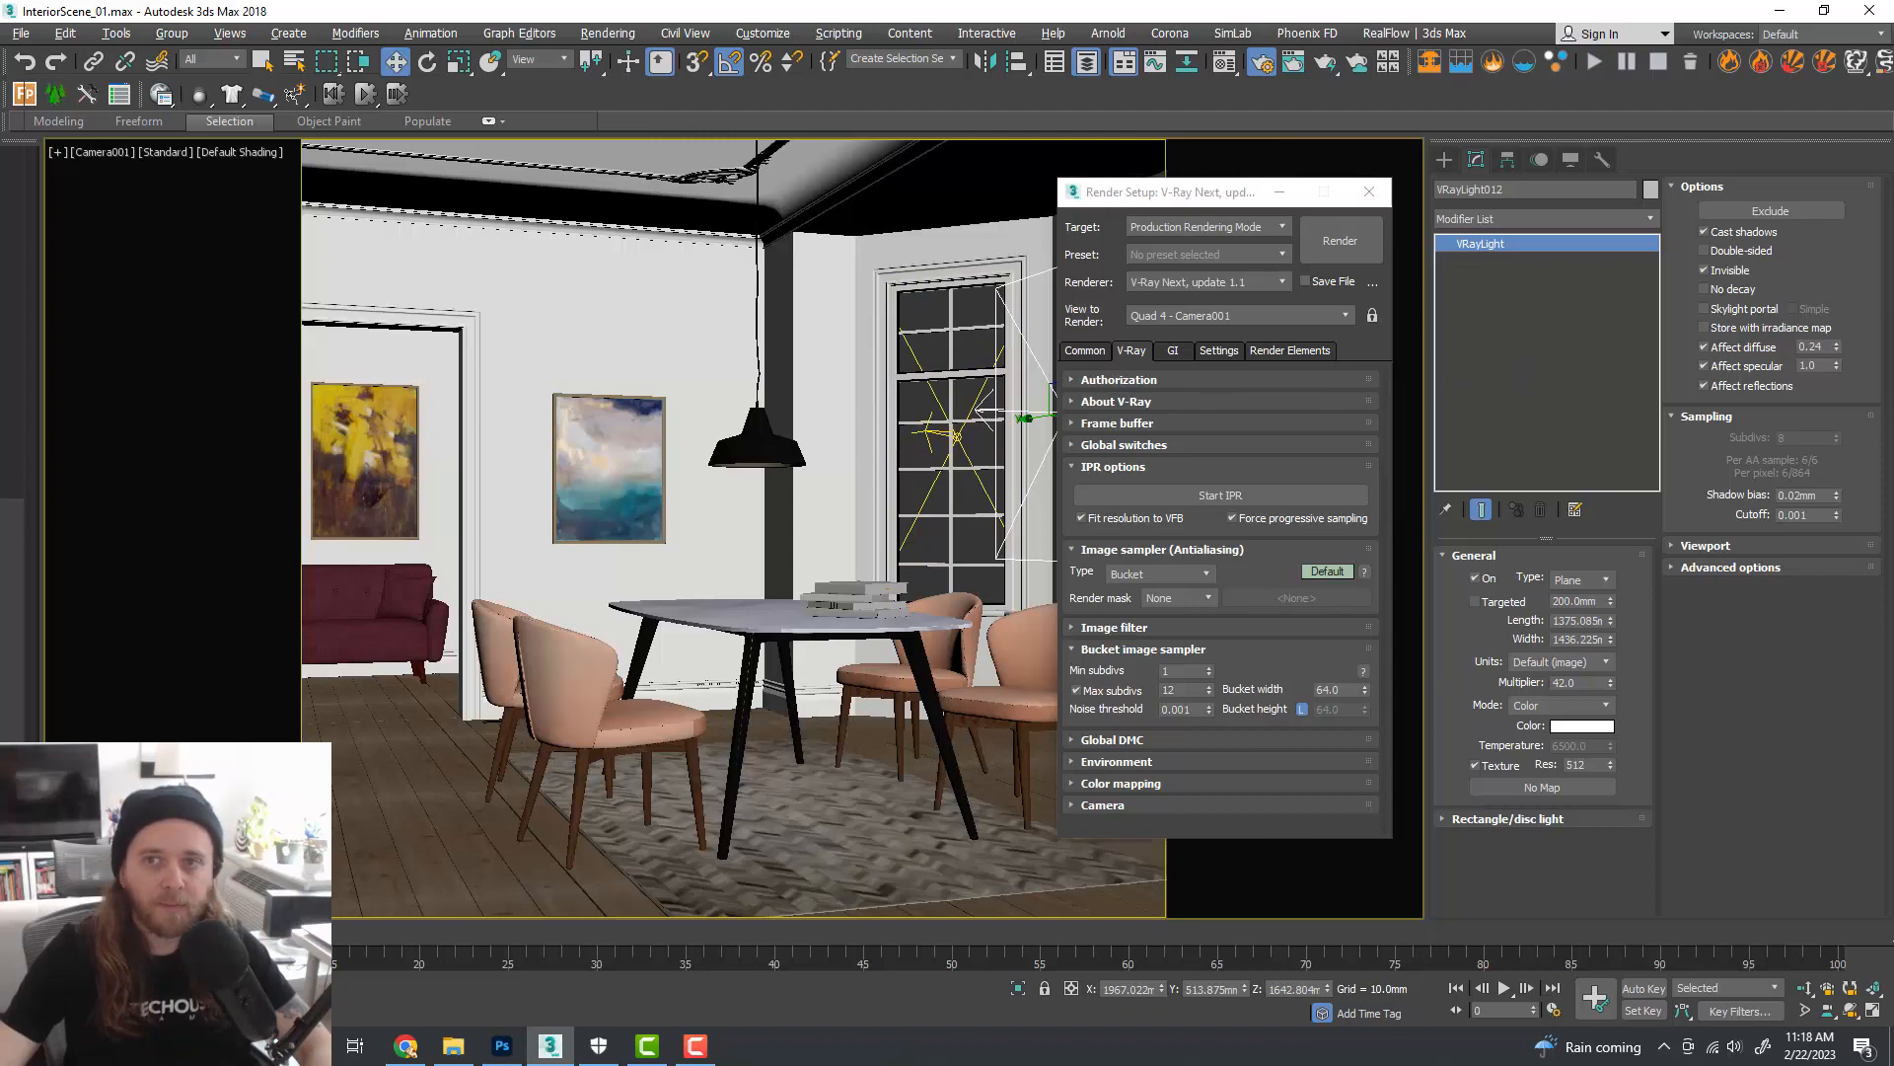
drag(1893, 145, 524, 46)
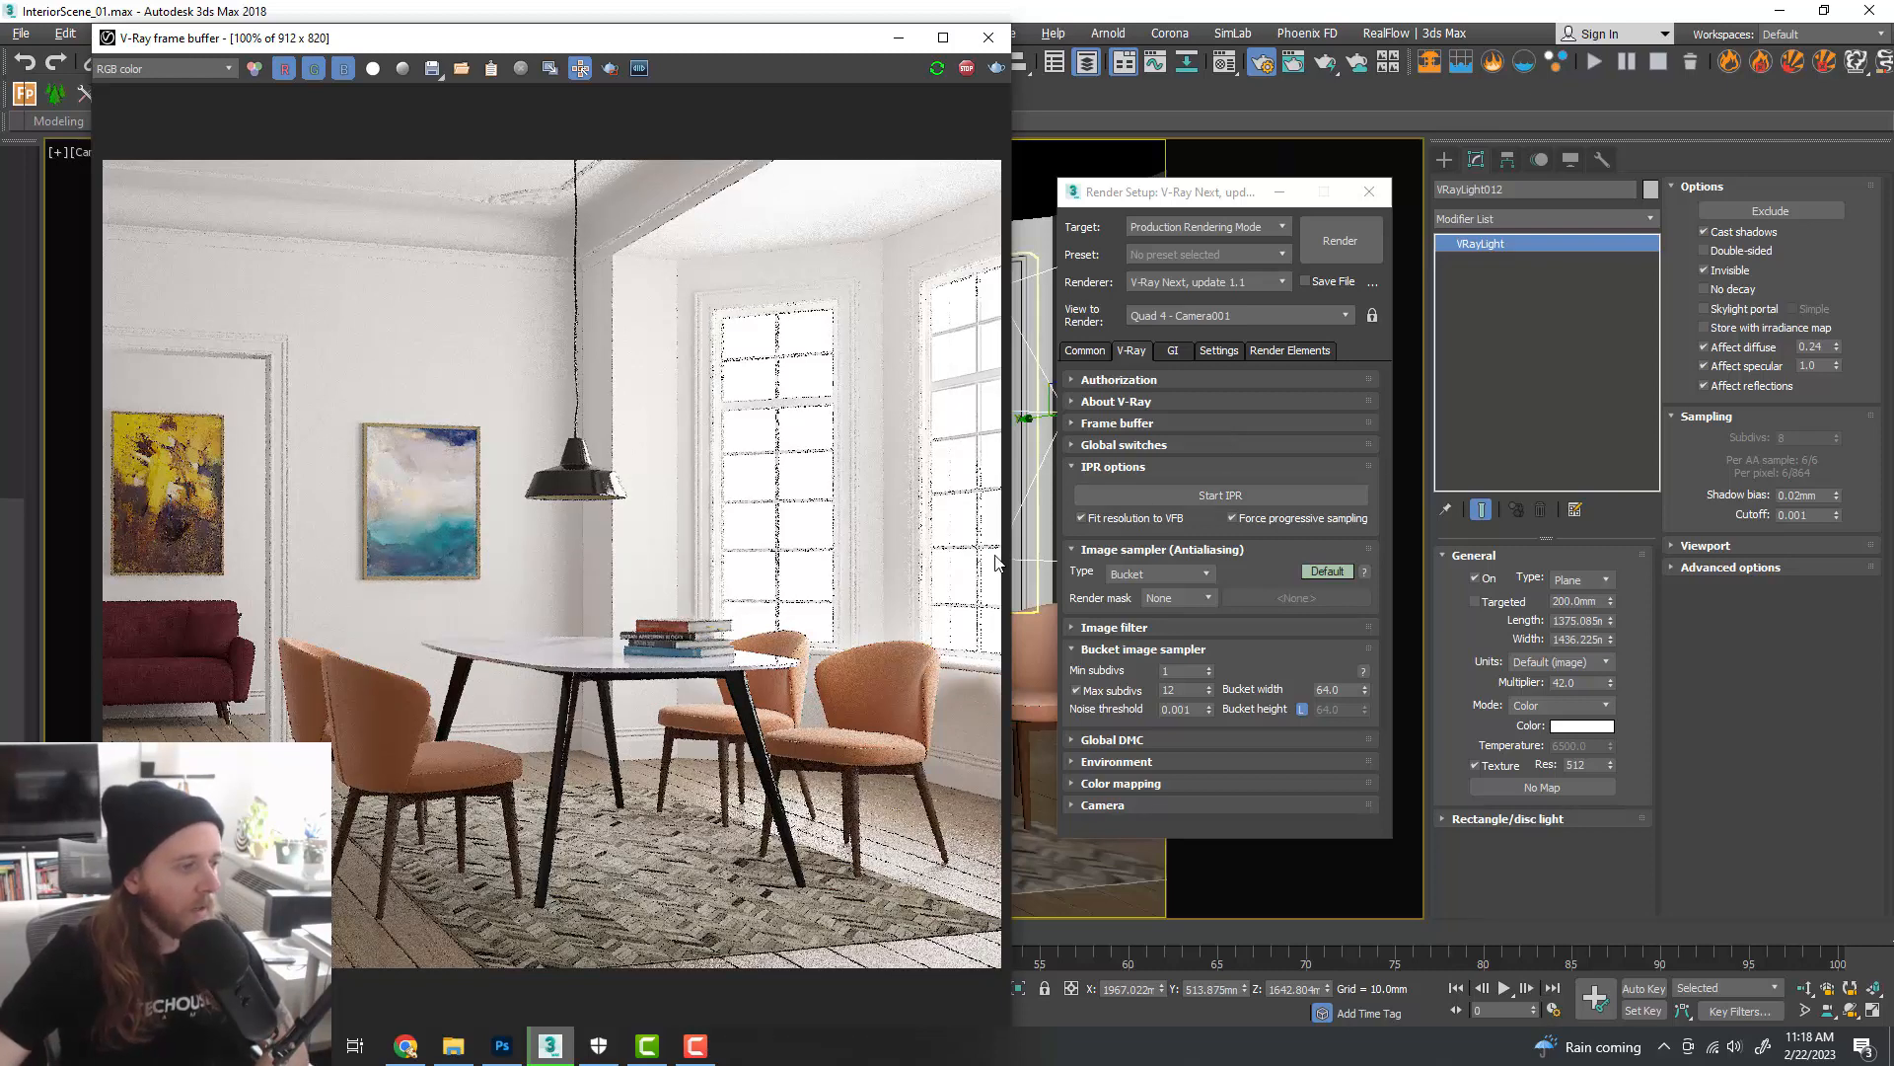
- Select Camera001 from its viewport while keeping the live render in view
drag(765, 44, 1478, 53)
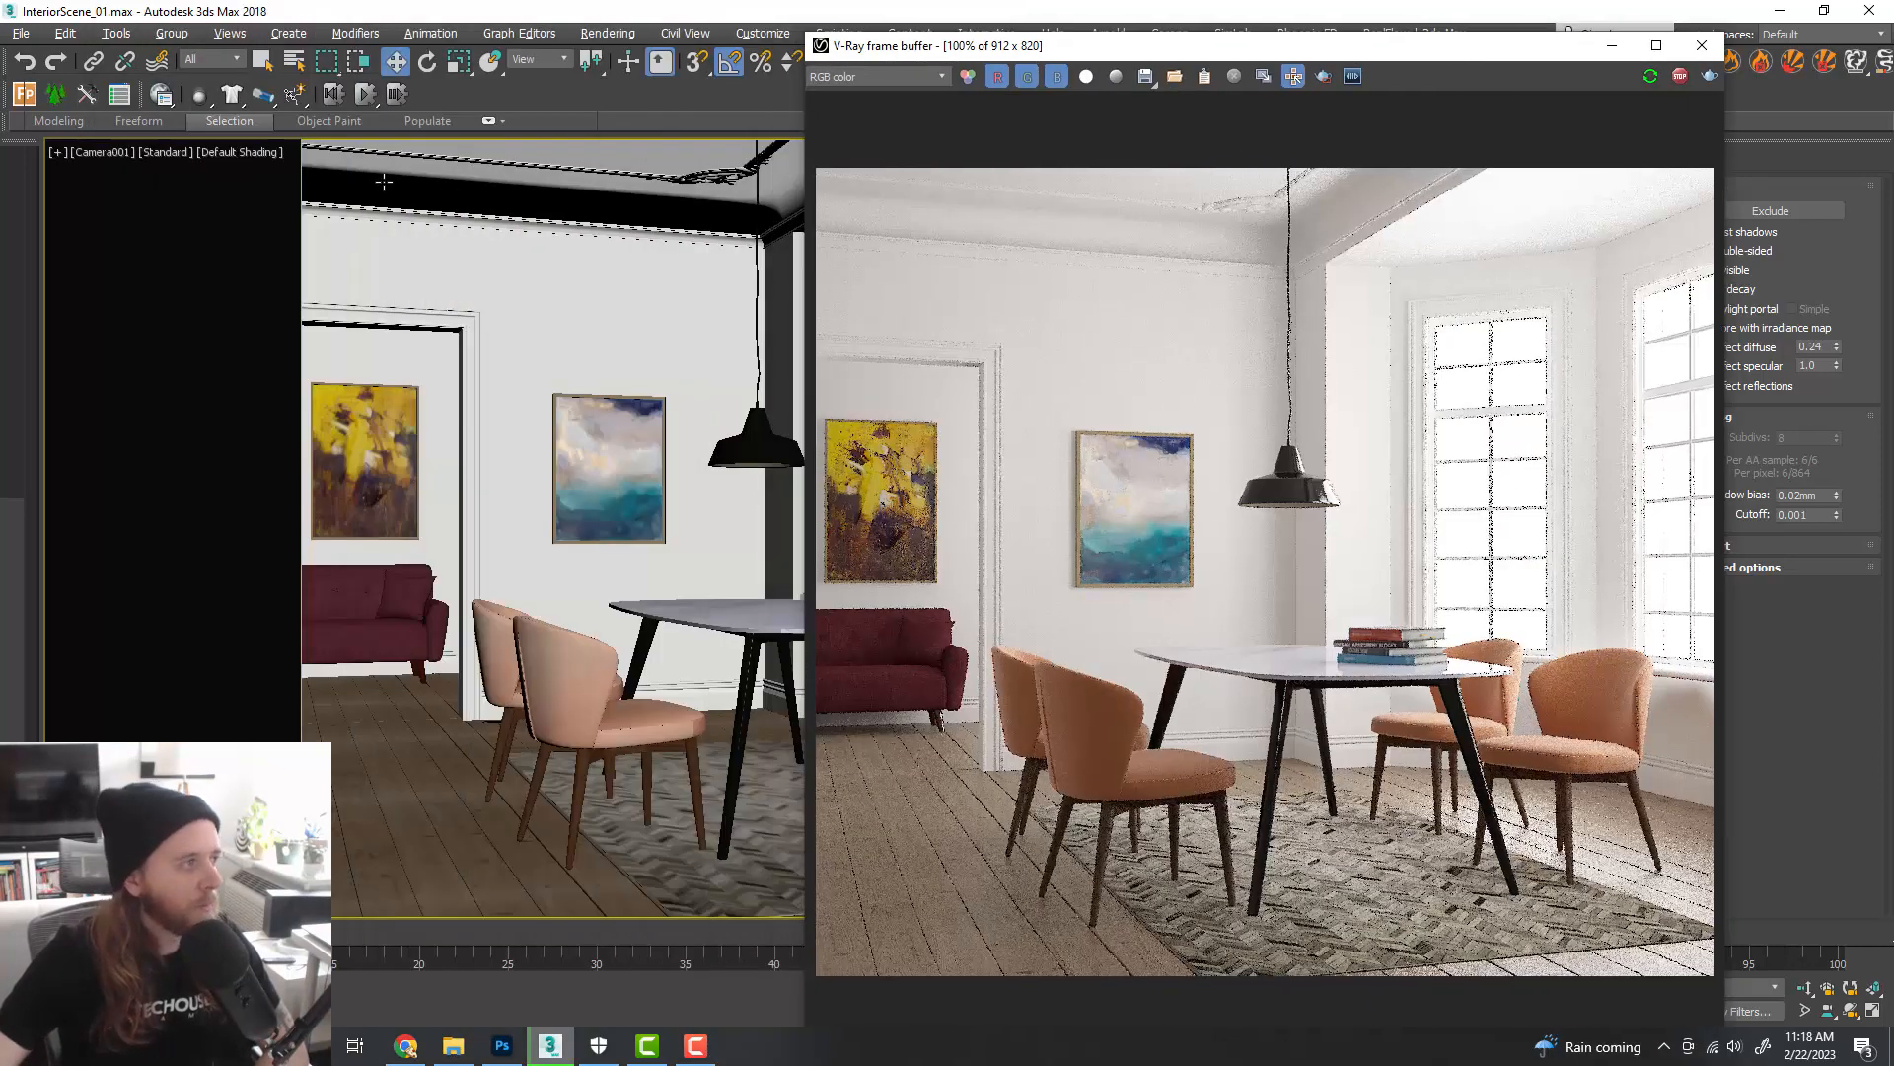
click(124, 163)
click(262, 521)
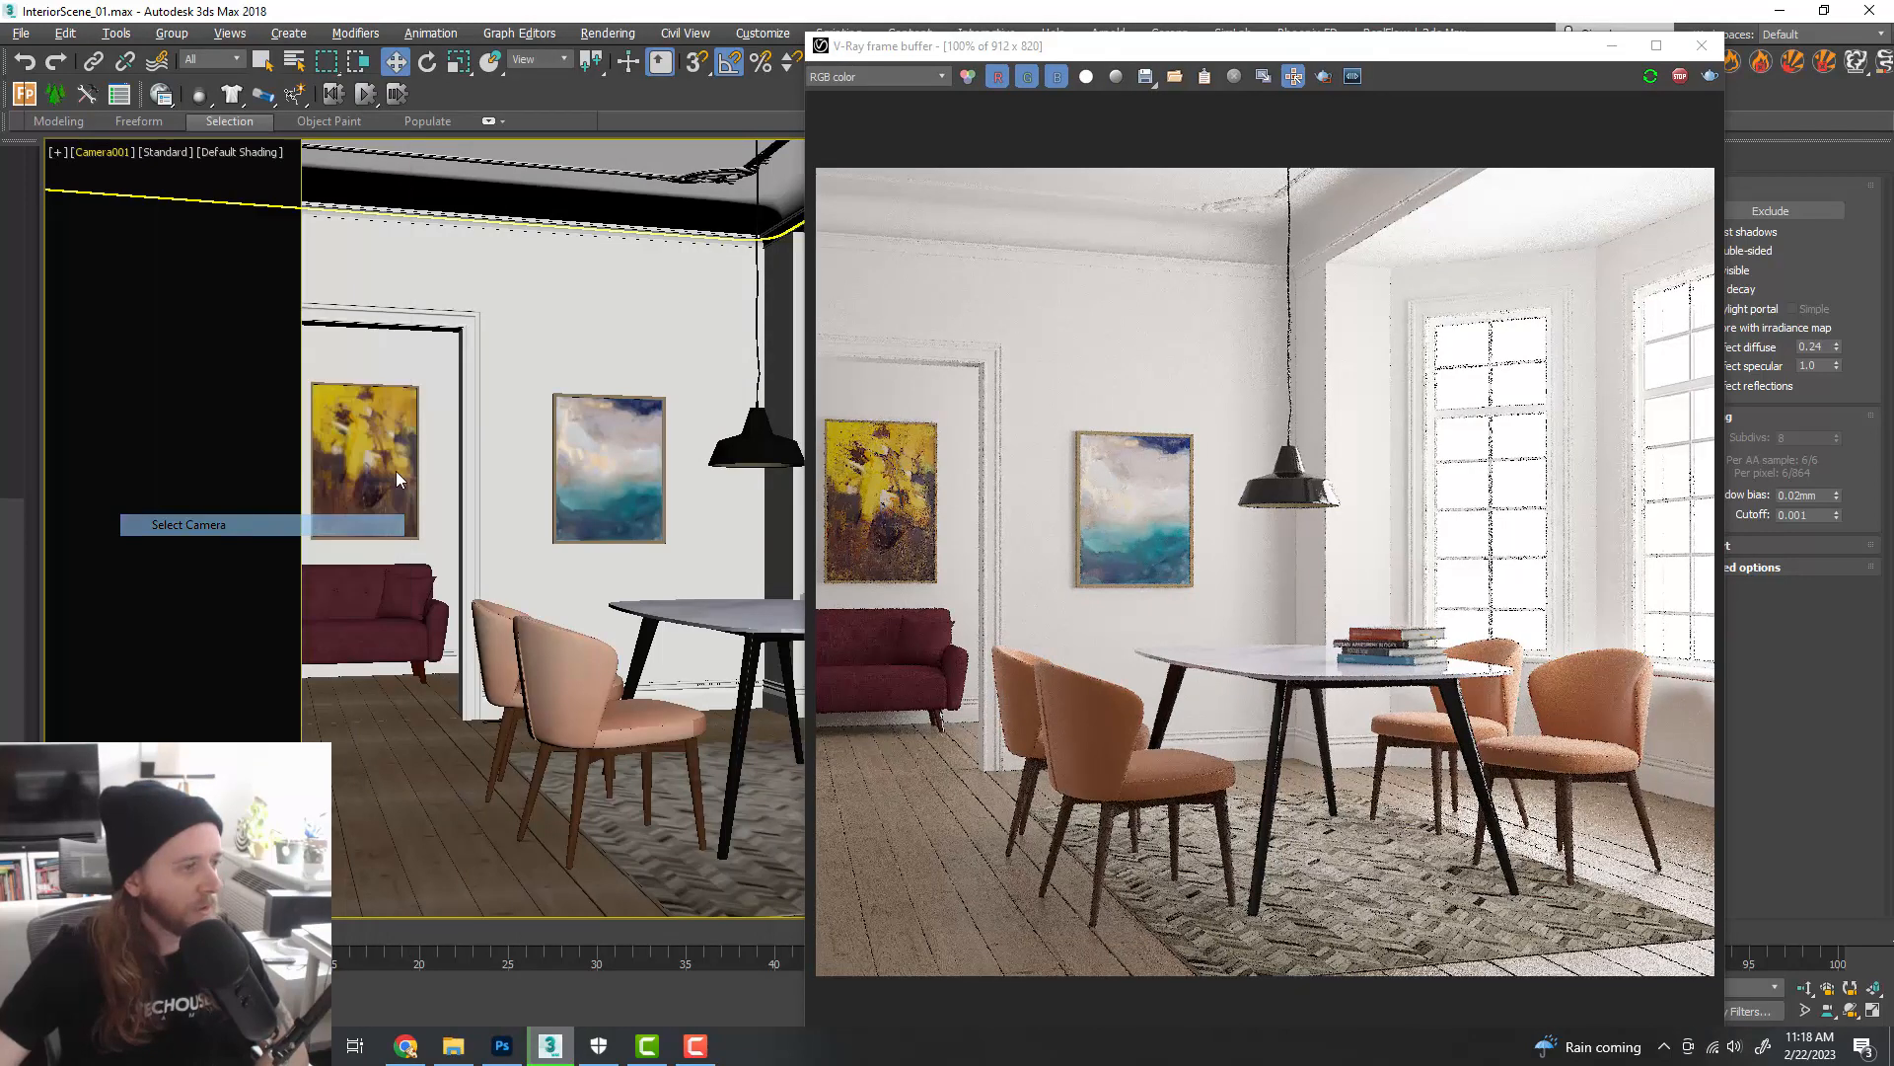
click(1293, 71)
drag(1332, 45, 707, 38)
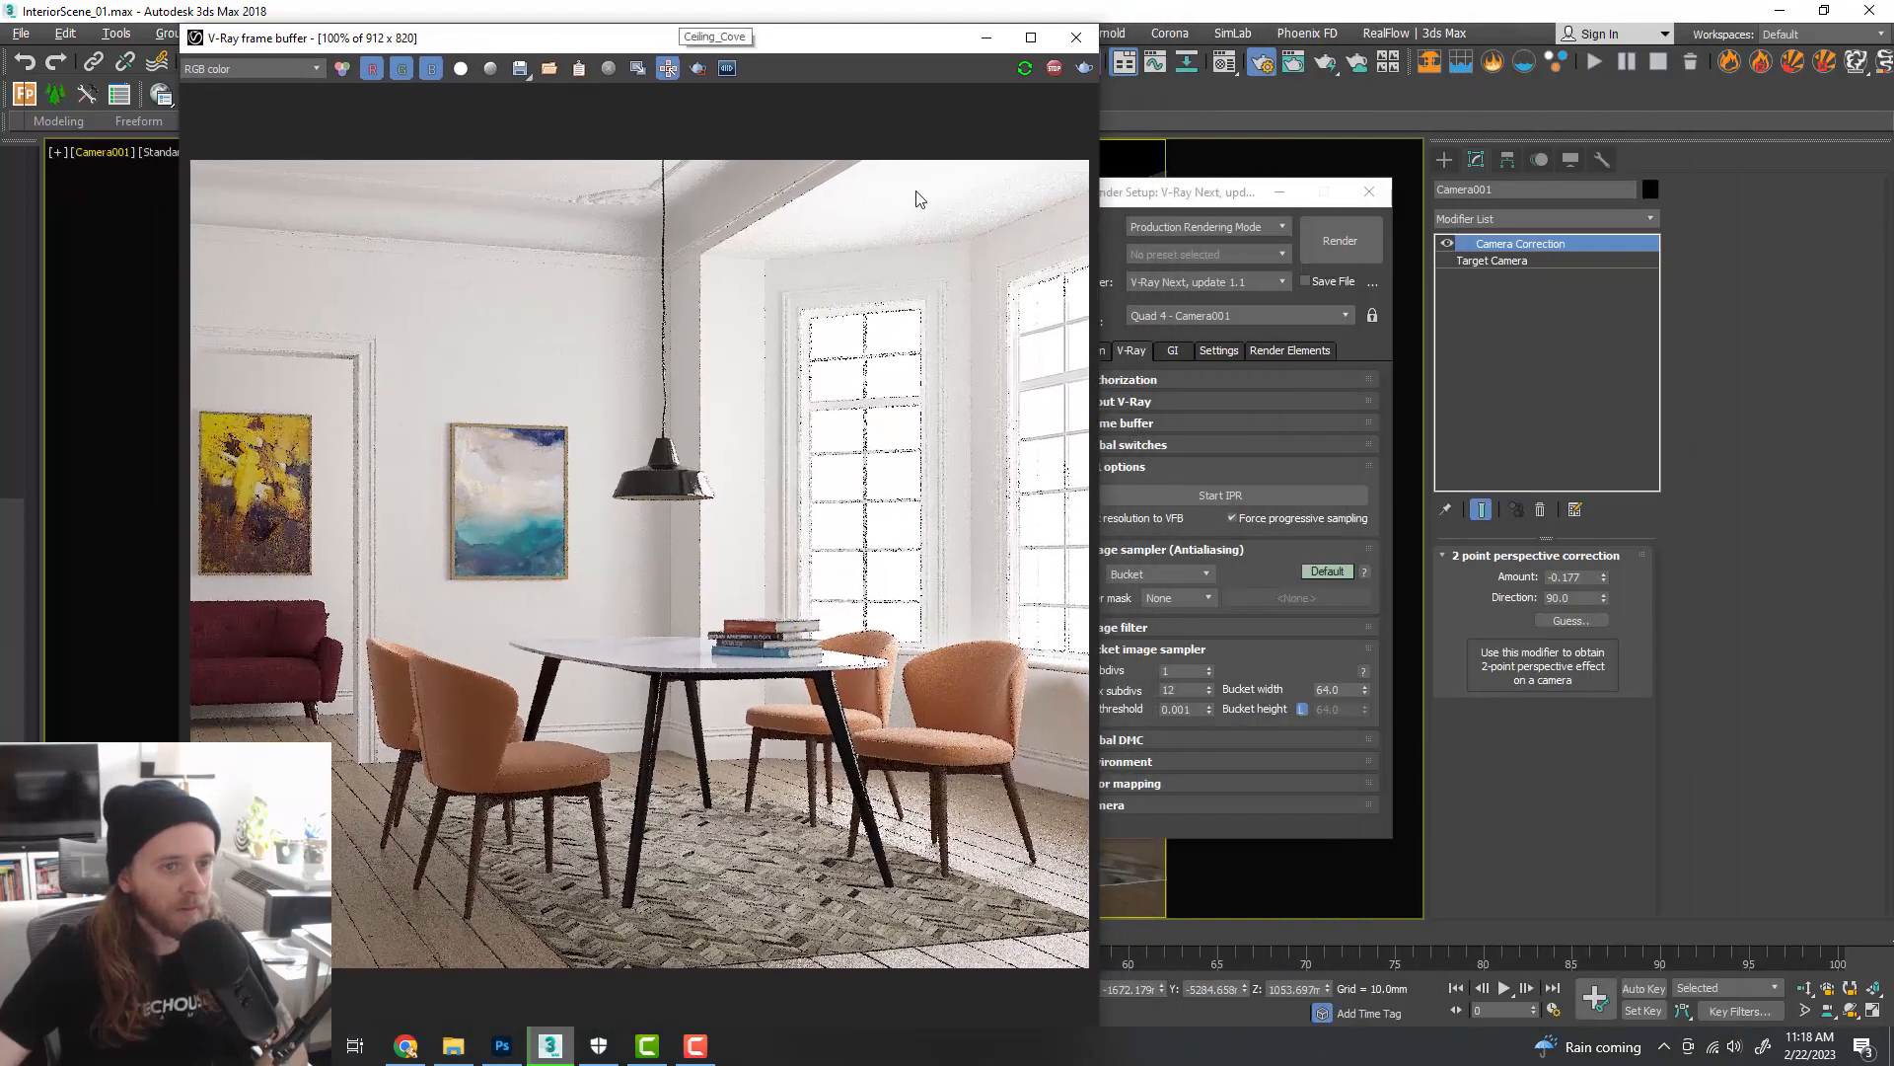
- Narrow the Target Camera's field of view to 32.891 degrees, checking the framing in the live render
click(1510, 261)
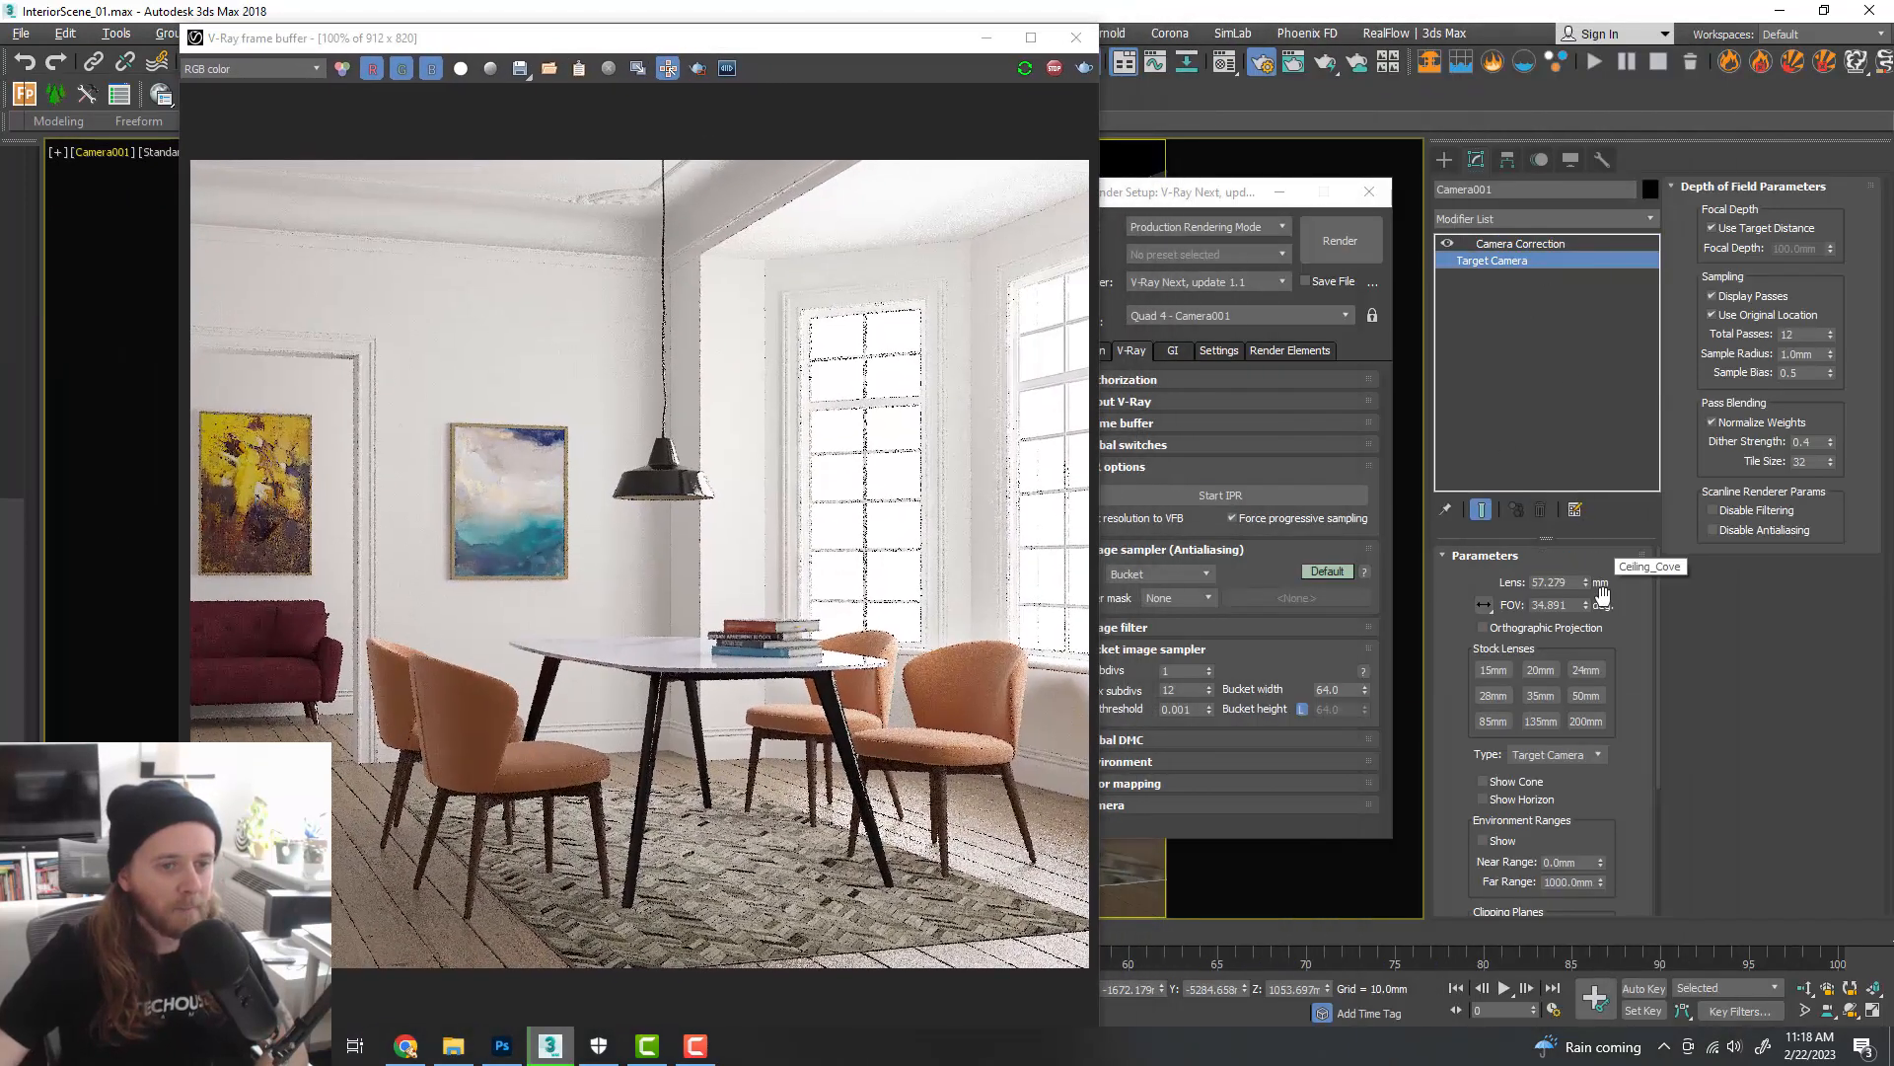
click(1586, 610)
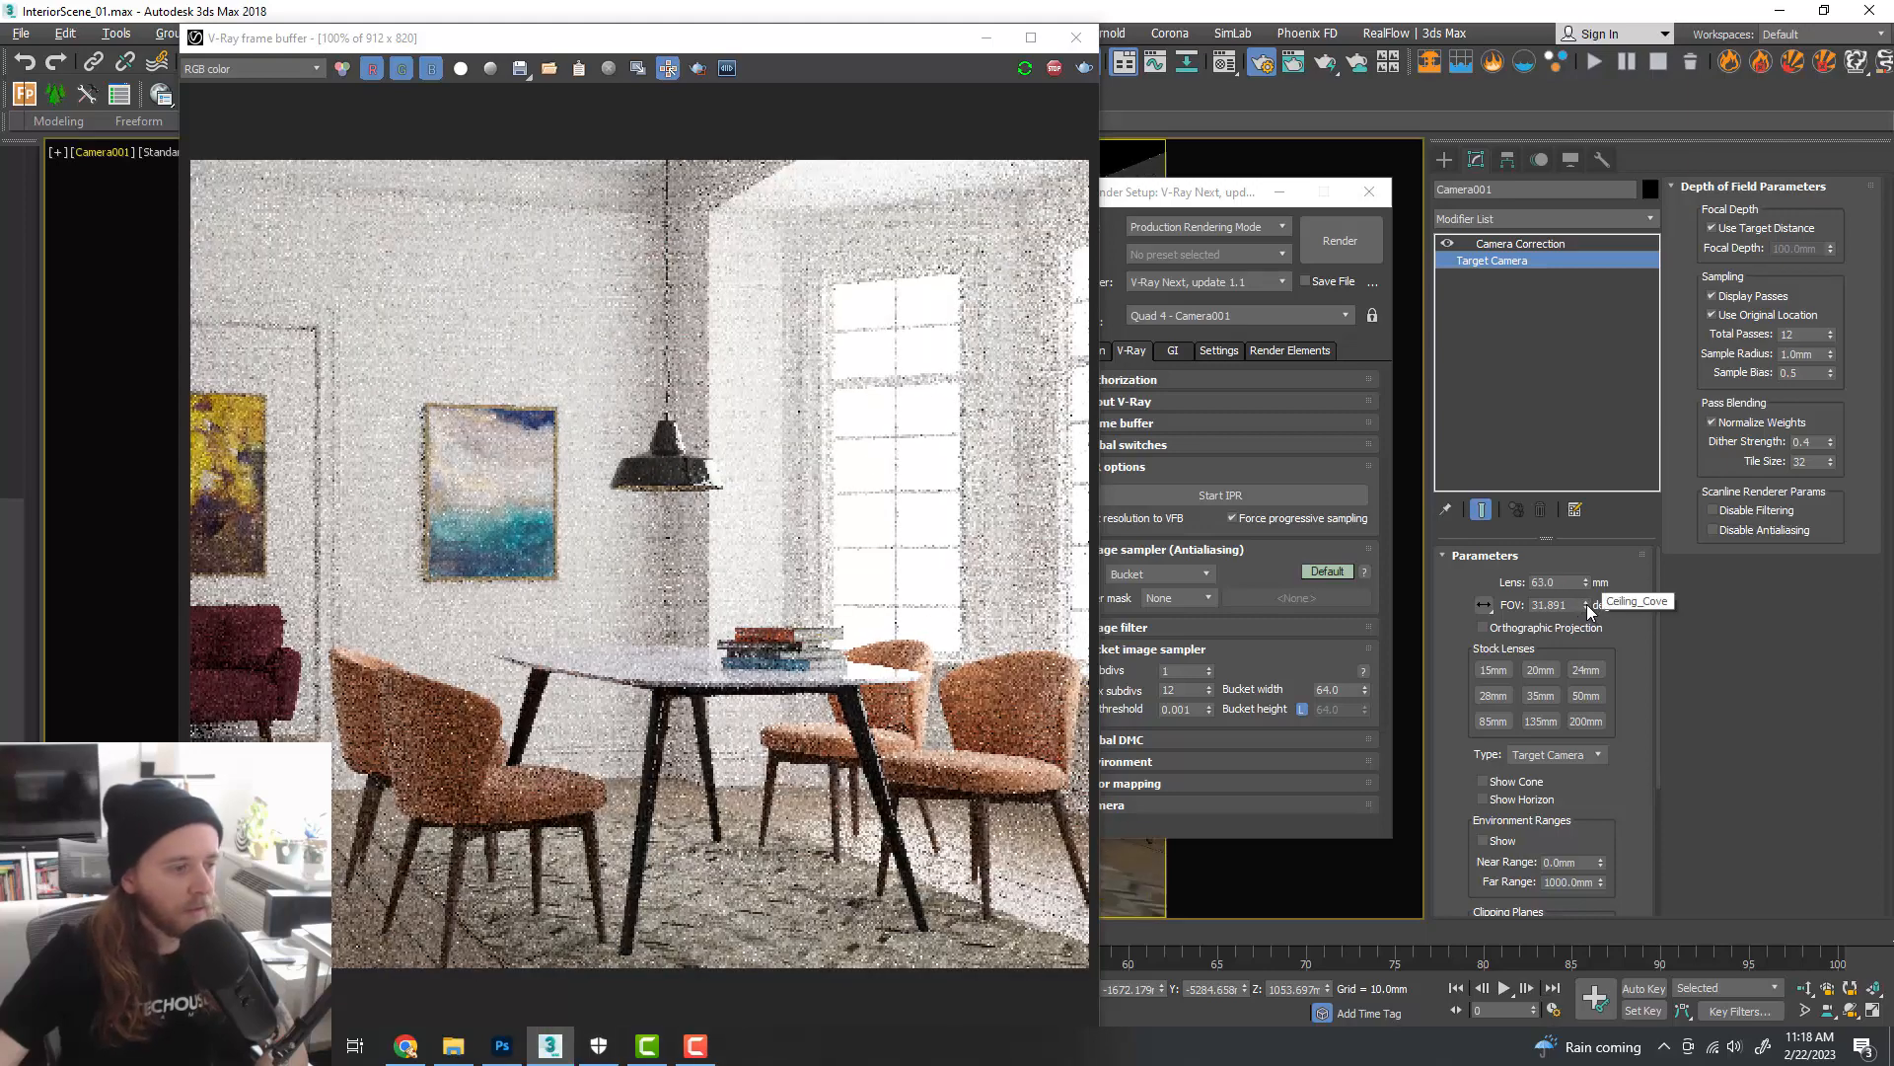
click(1587, 602)
click(1587, 603)
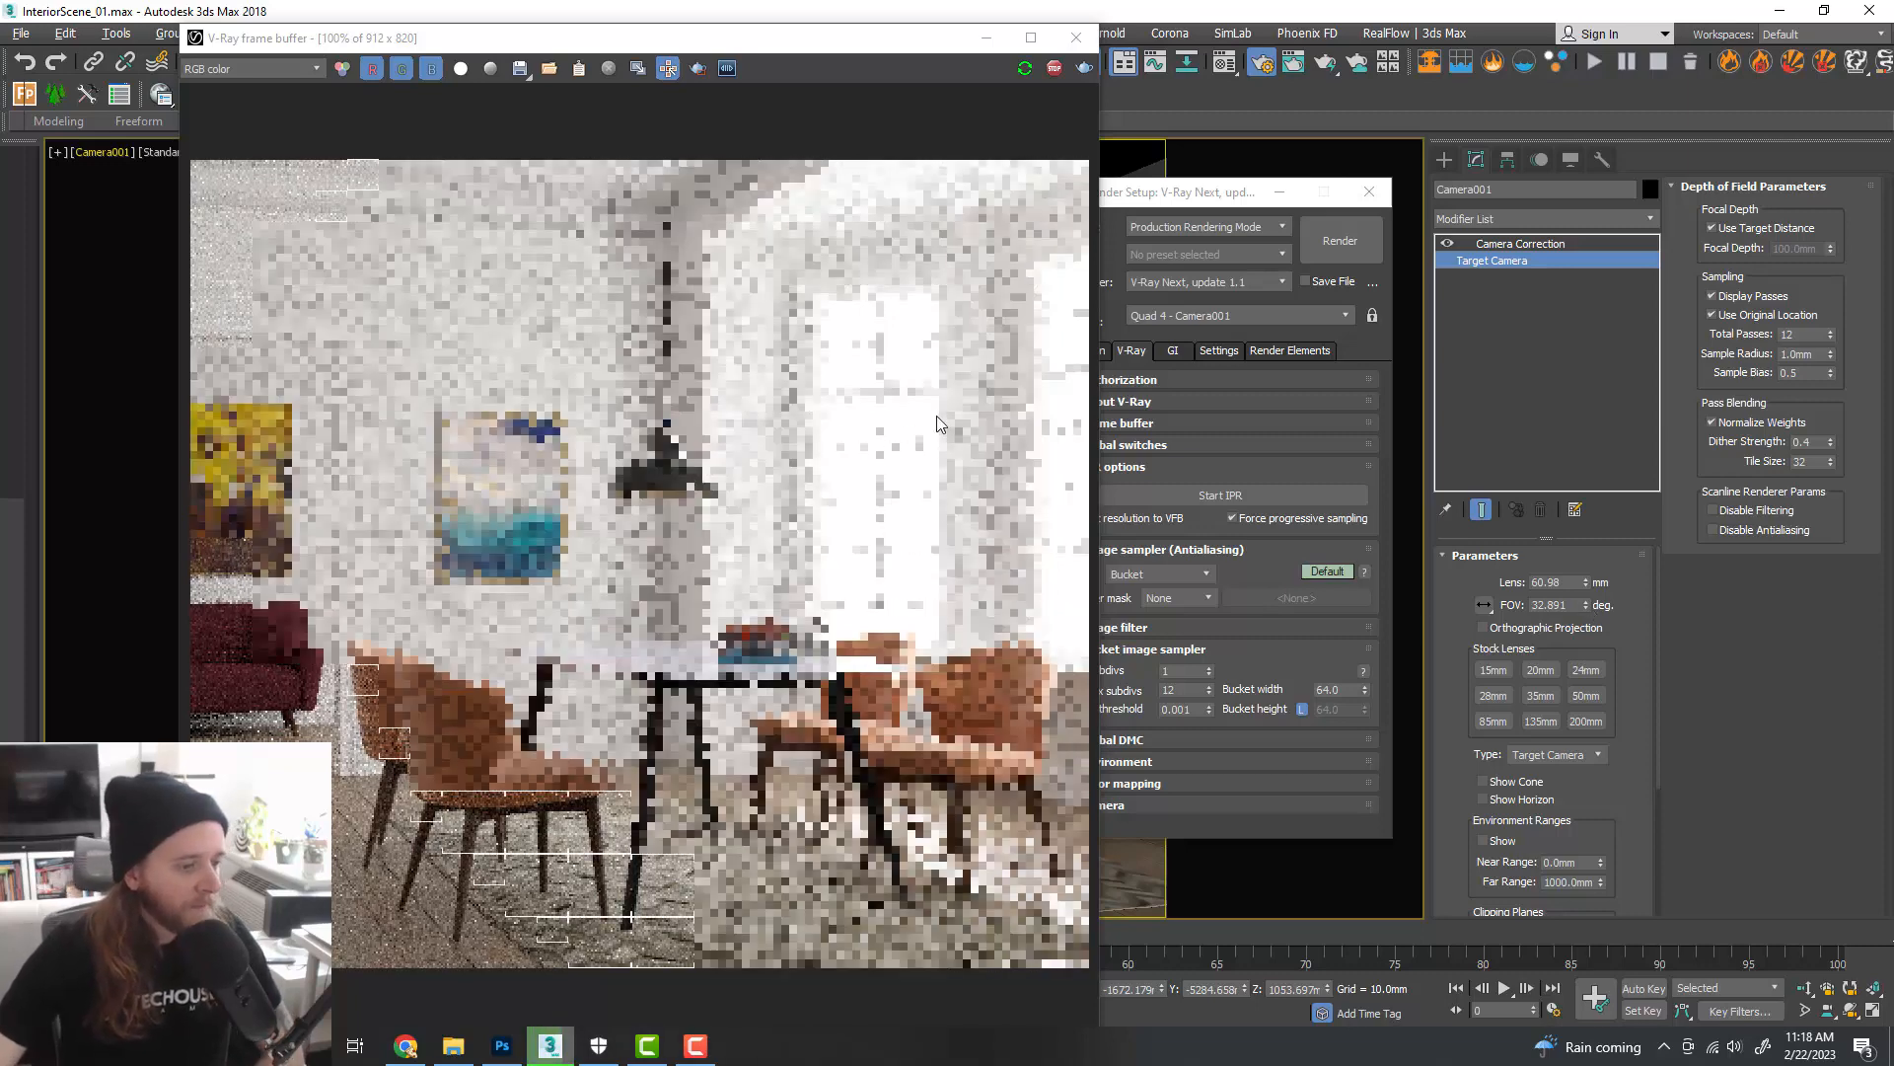
drag(821, 49, 823, 35)
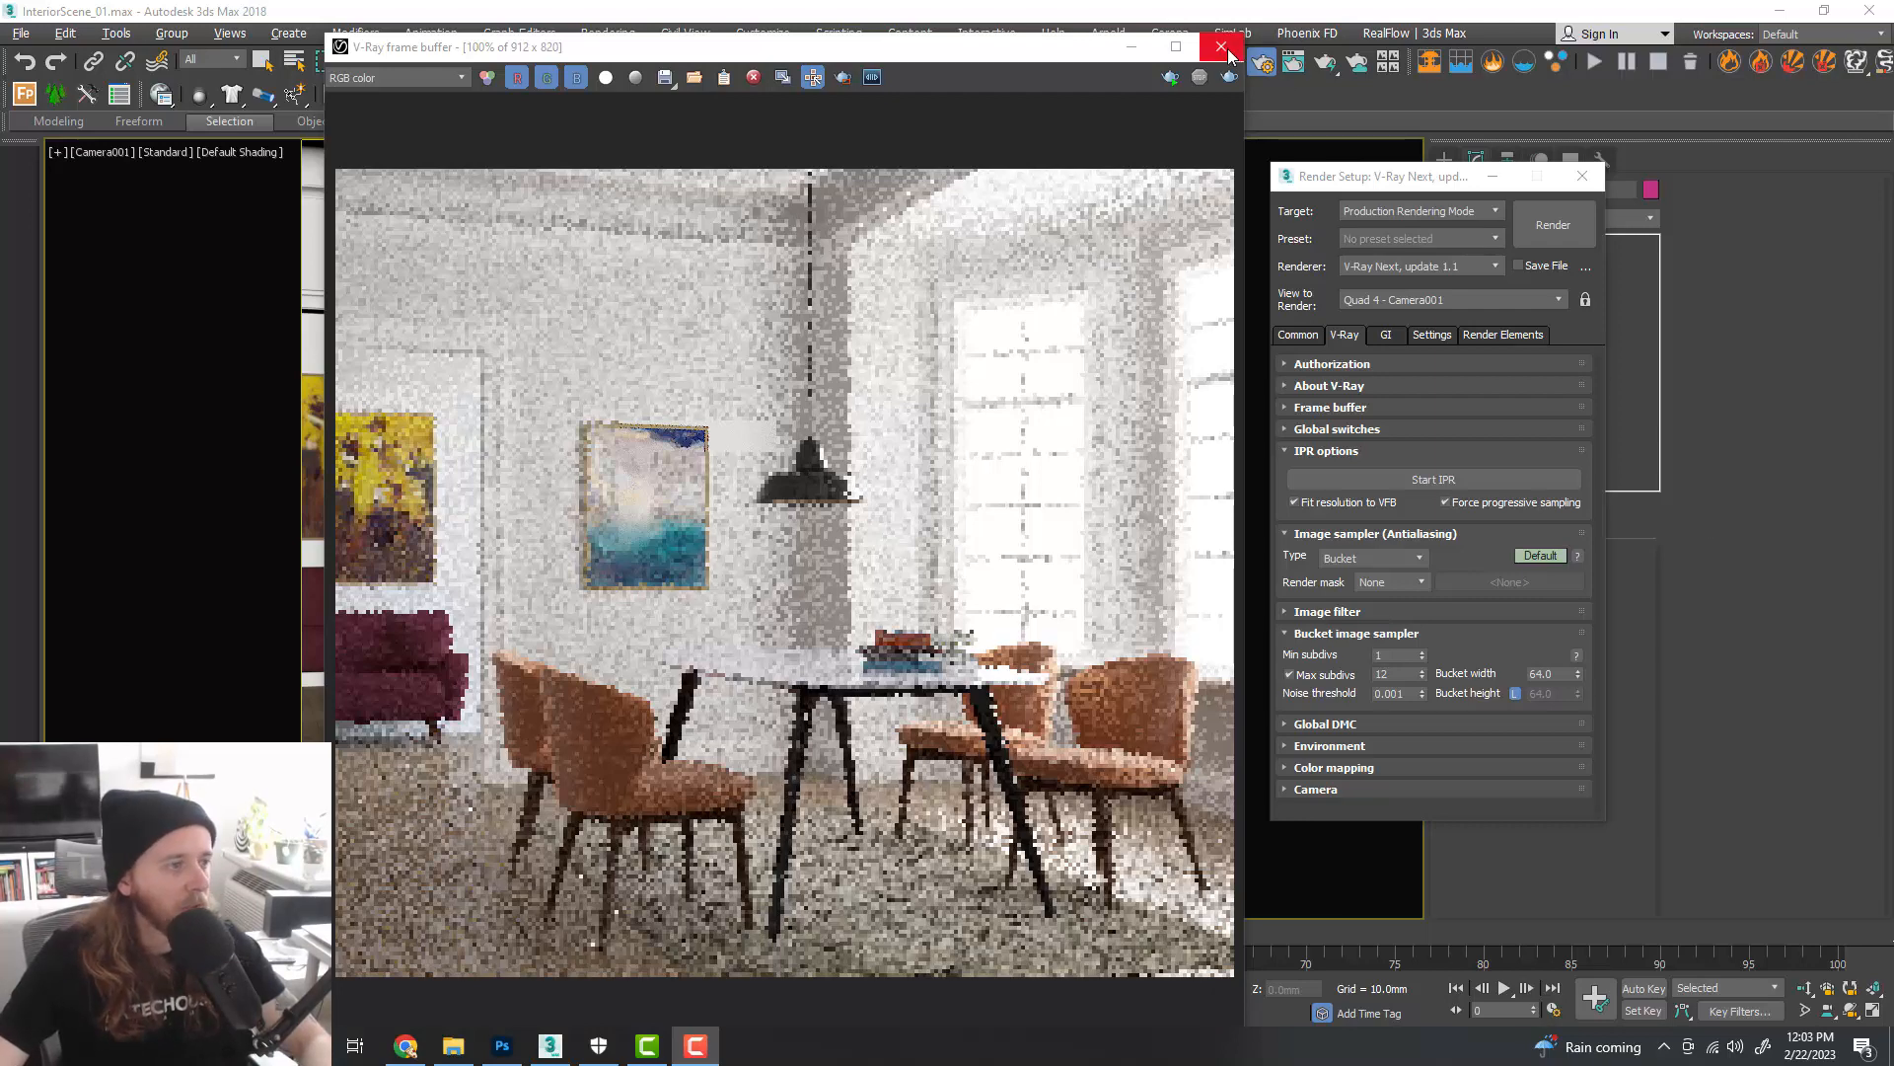
- Close the V-Ray frame buffer and open the Environment and Effects settings
drag(1072, 52, 1057, 89)
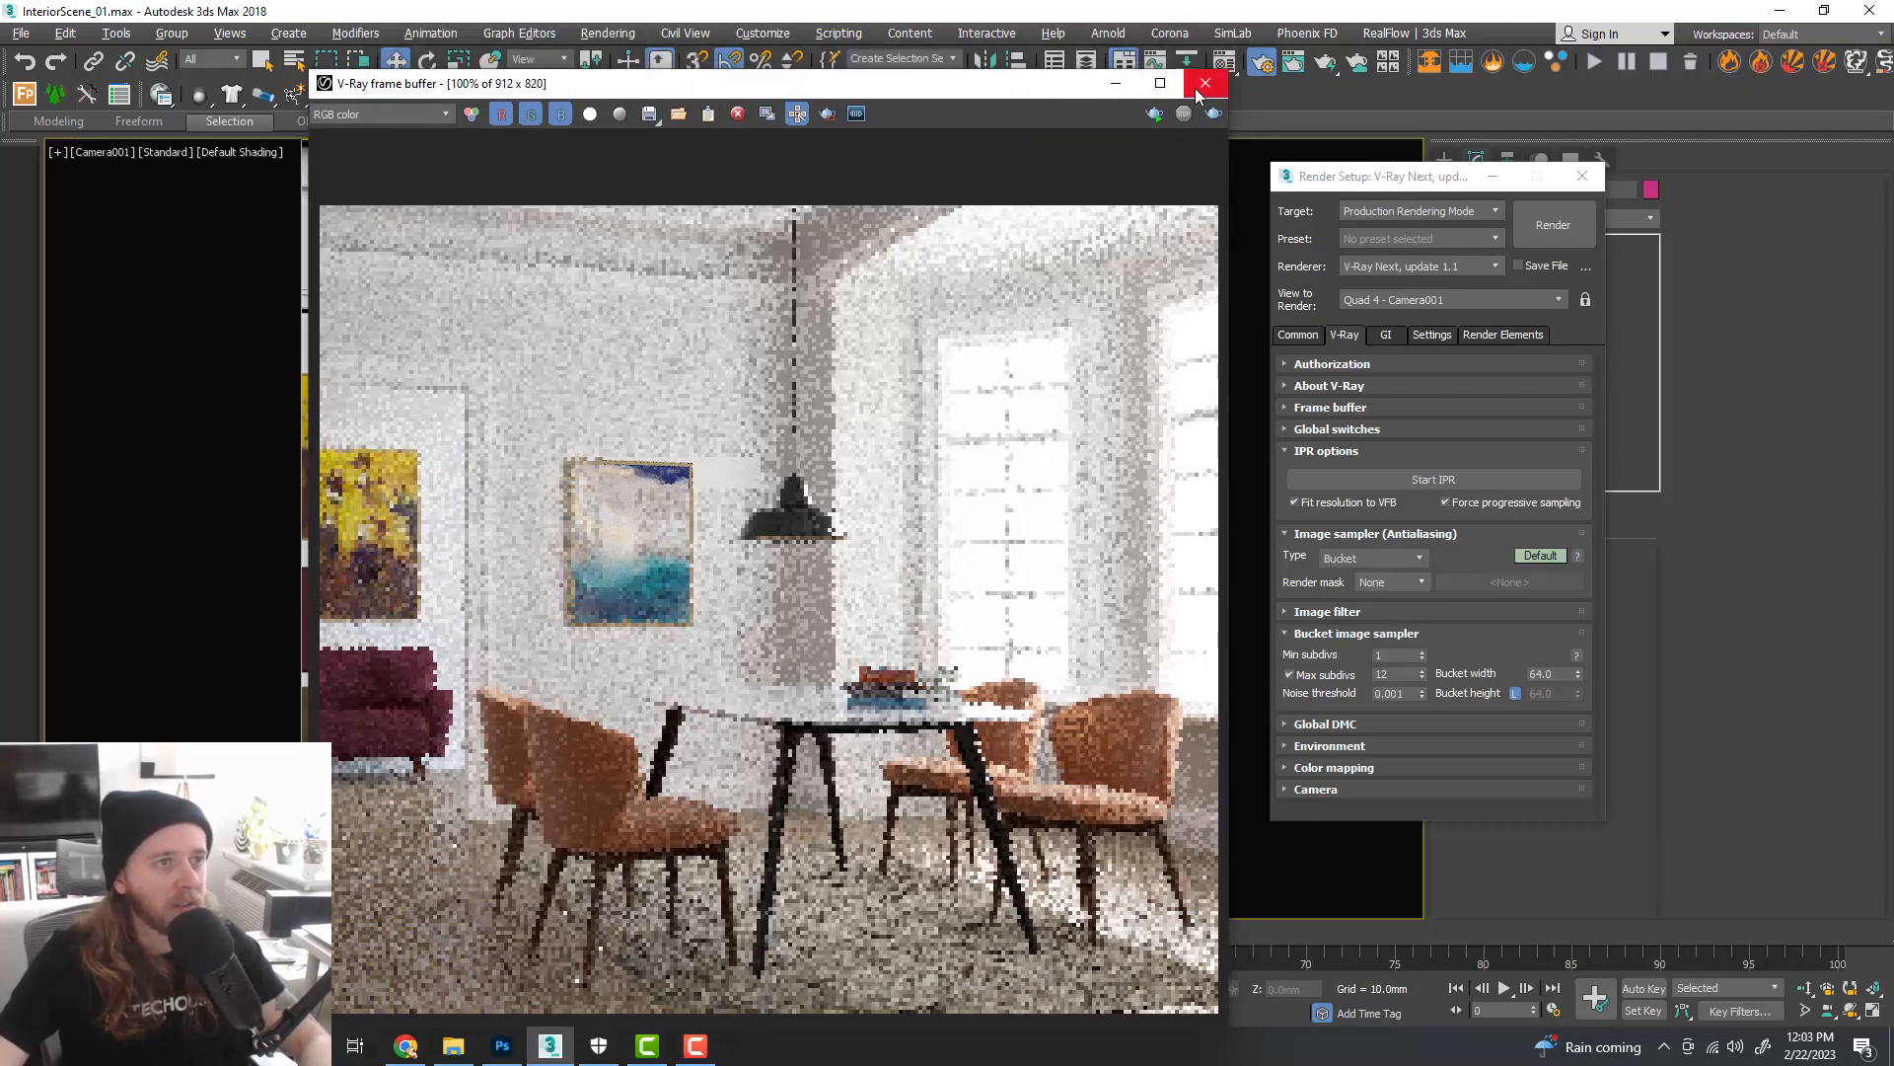
click(1205, 84)
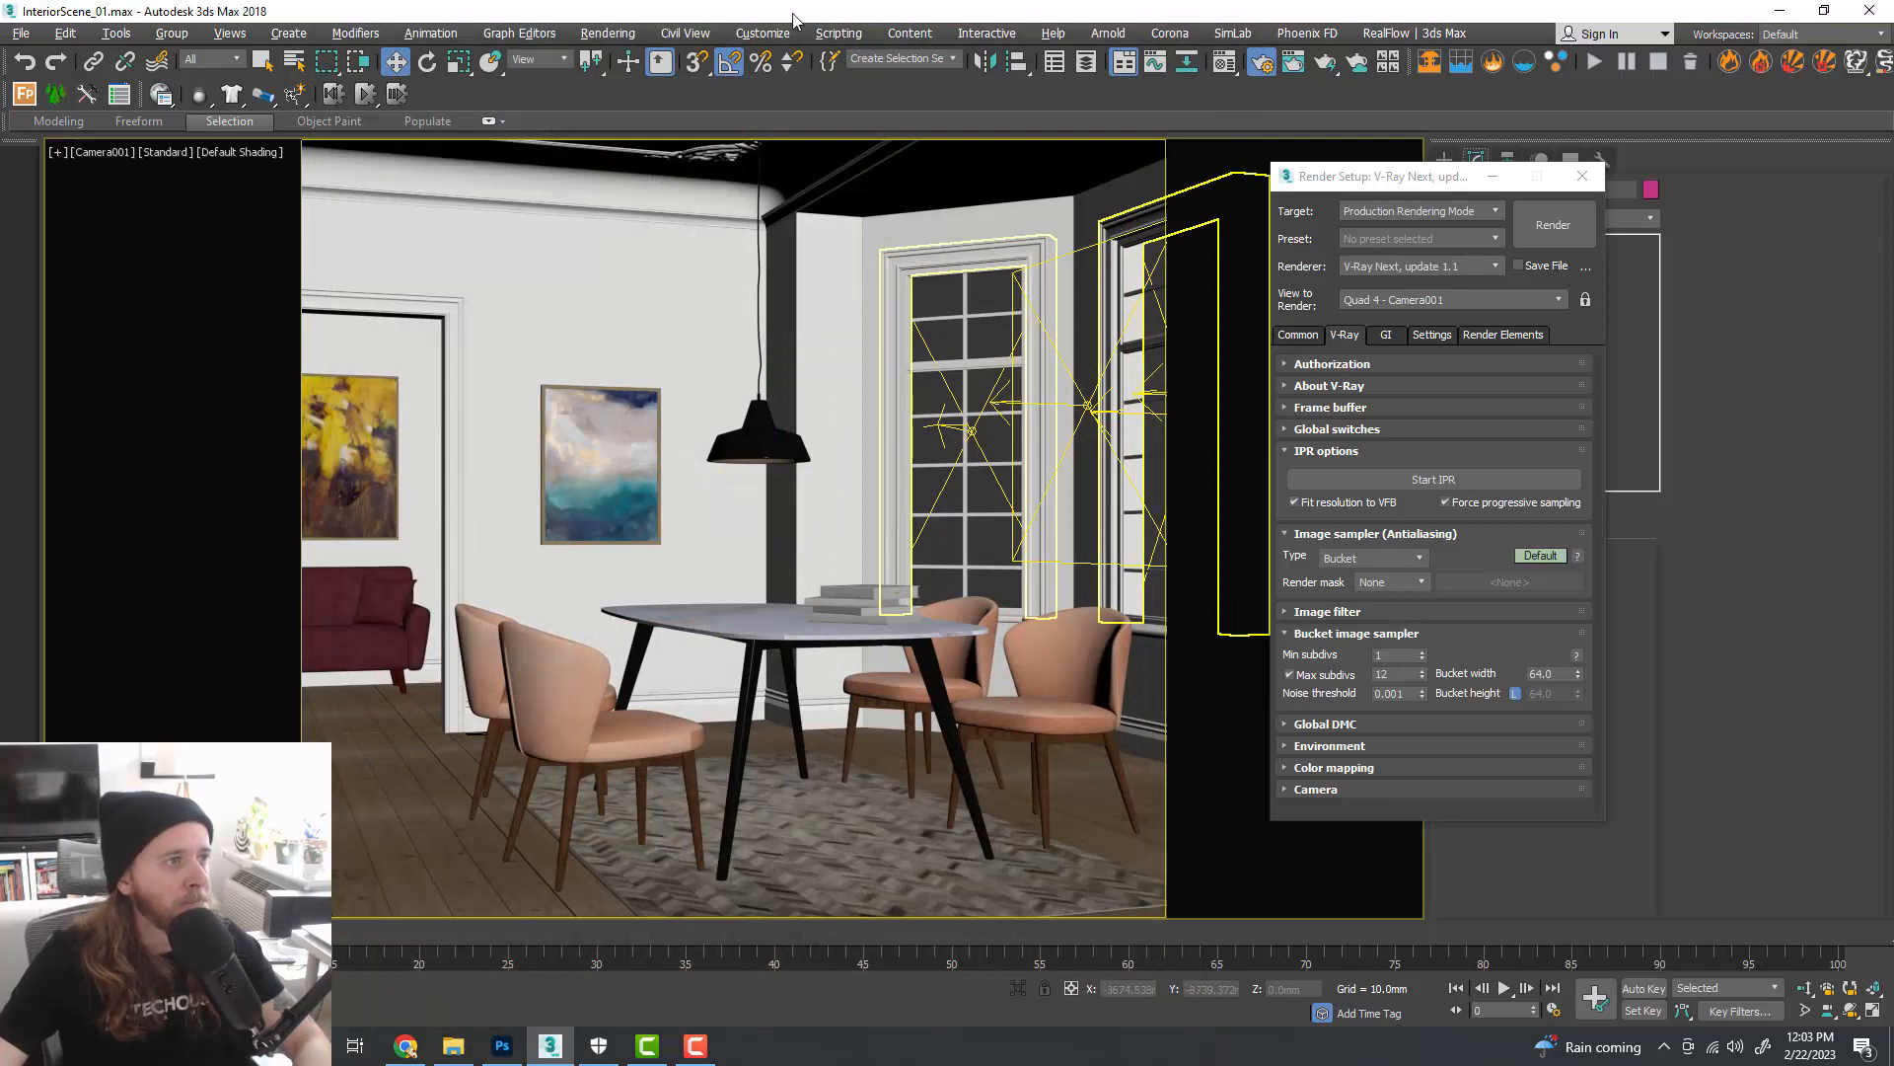
key(8)
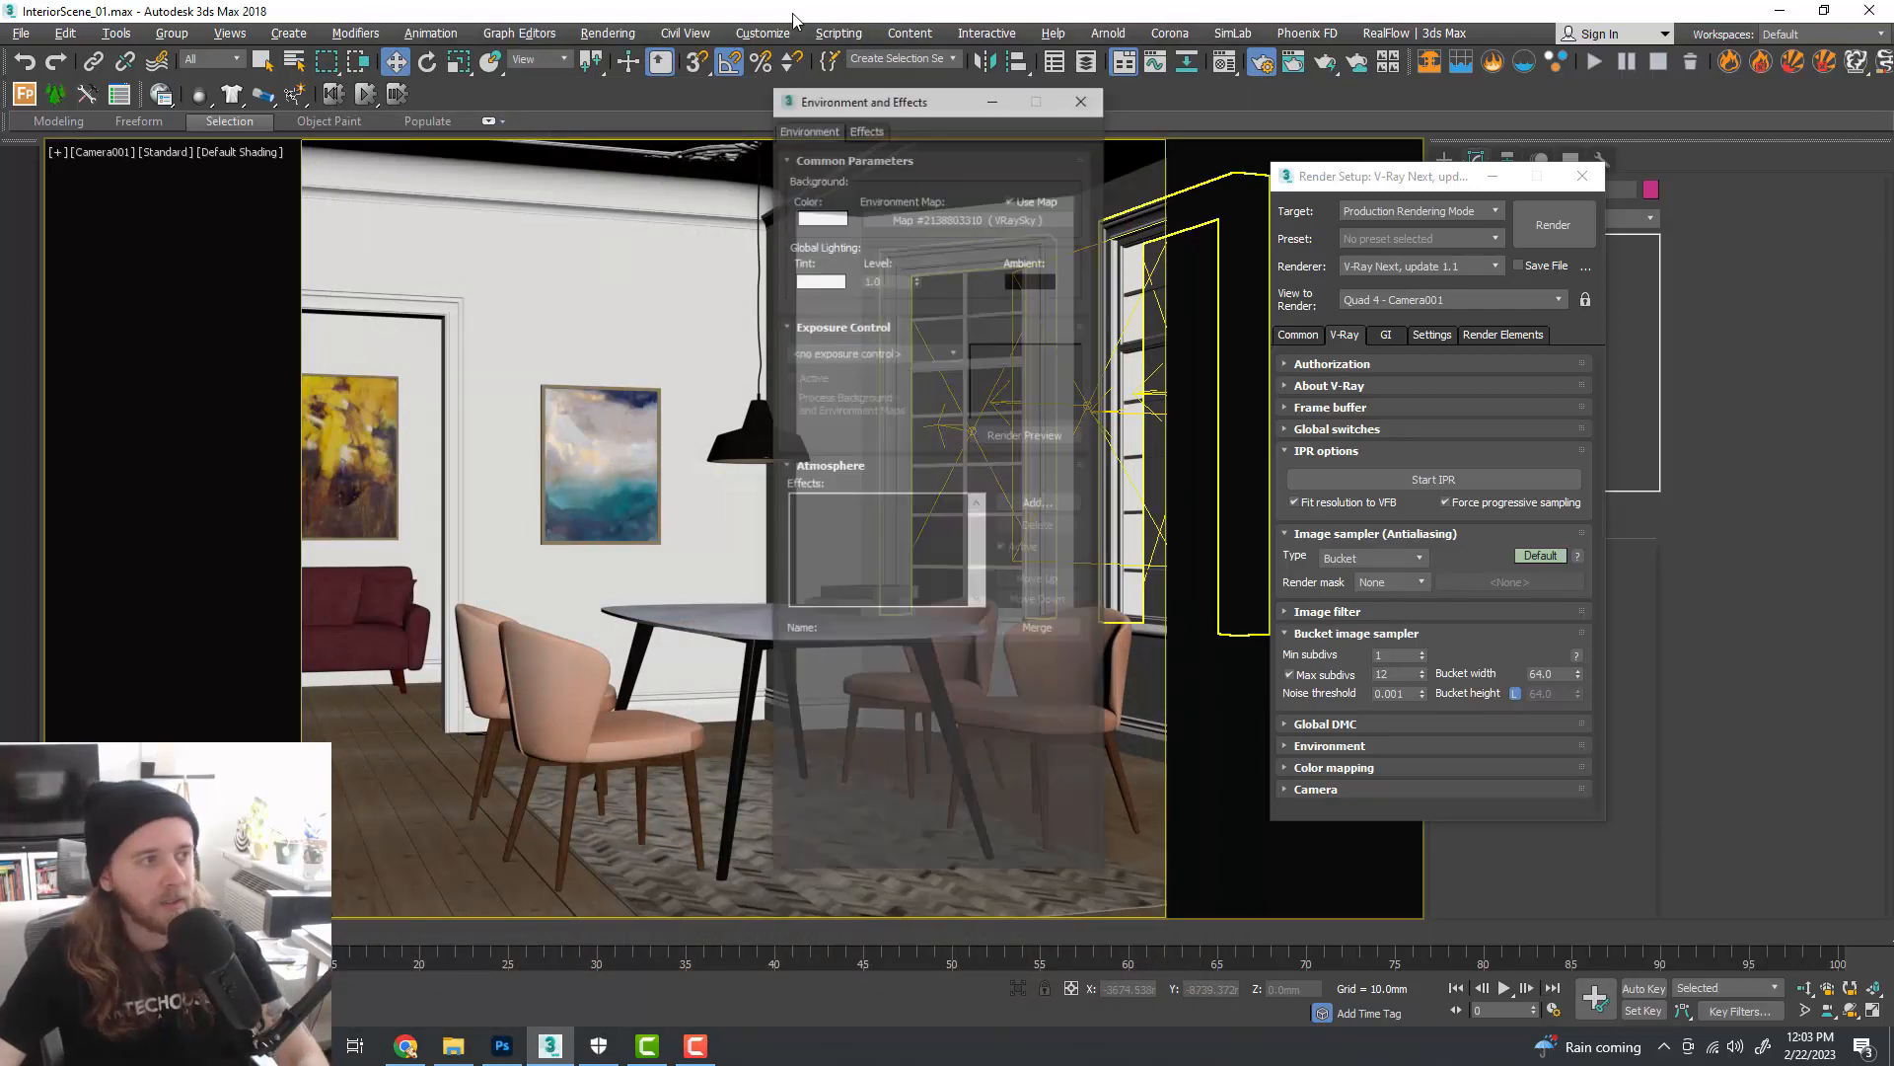
- Add a VRayToon effect to the atmosphere effects in Environment and Effects
drag(912, 102, 1066, 112)
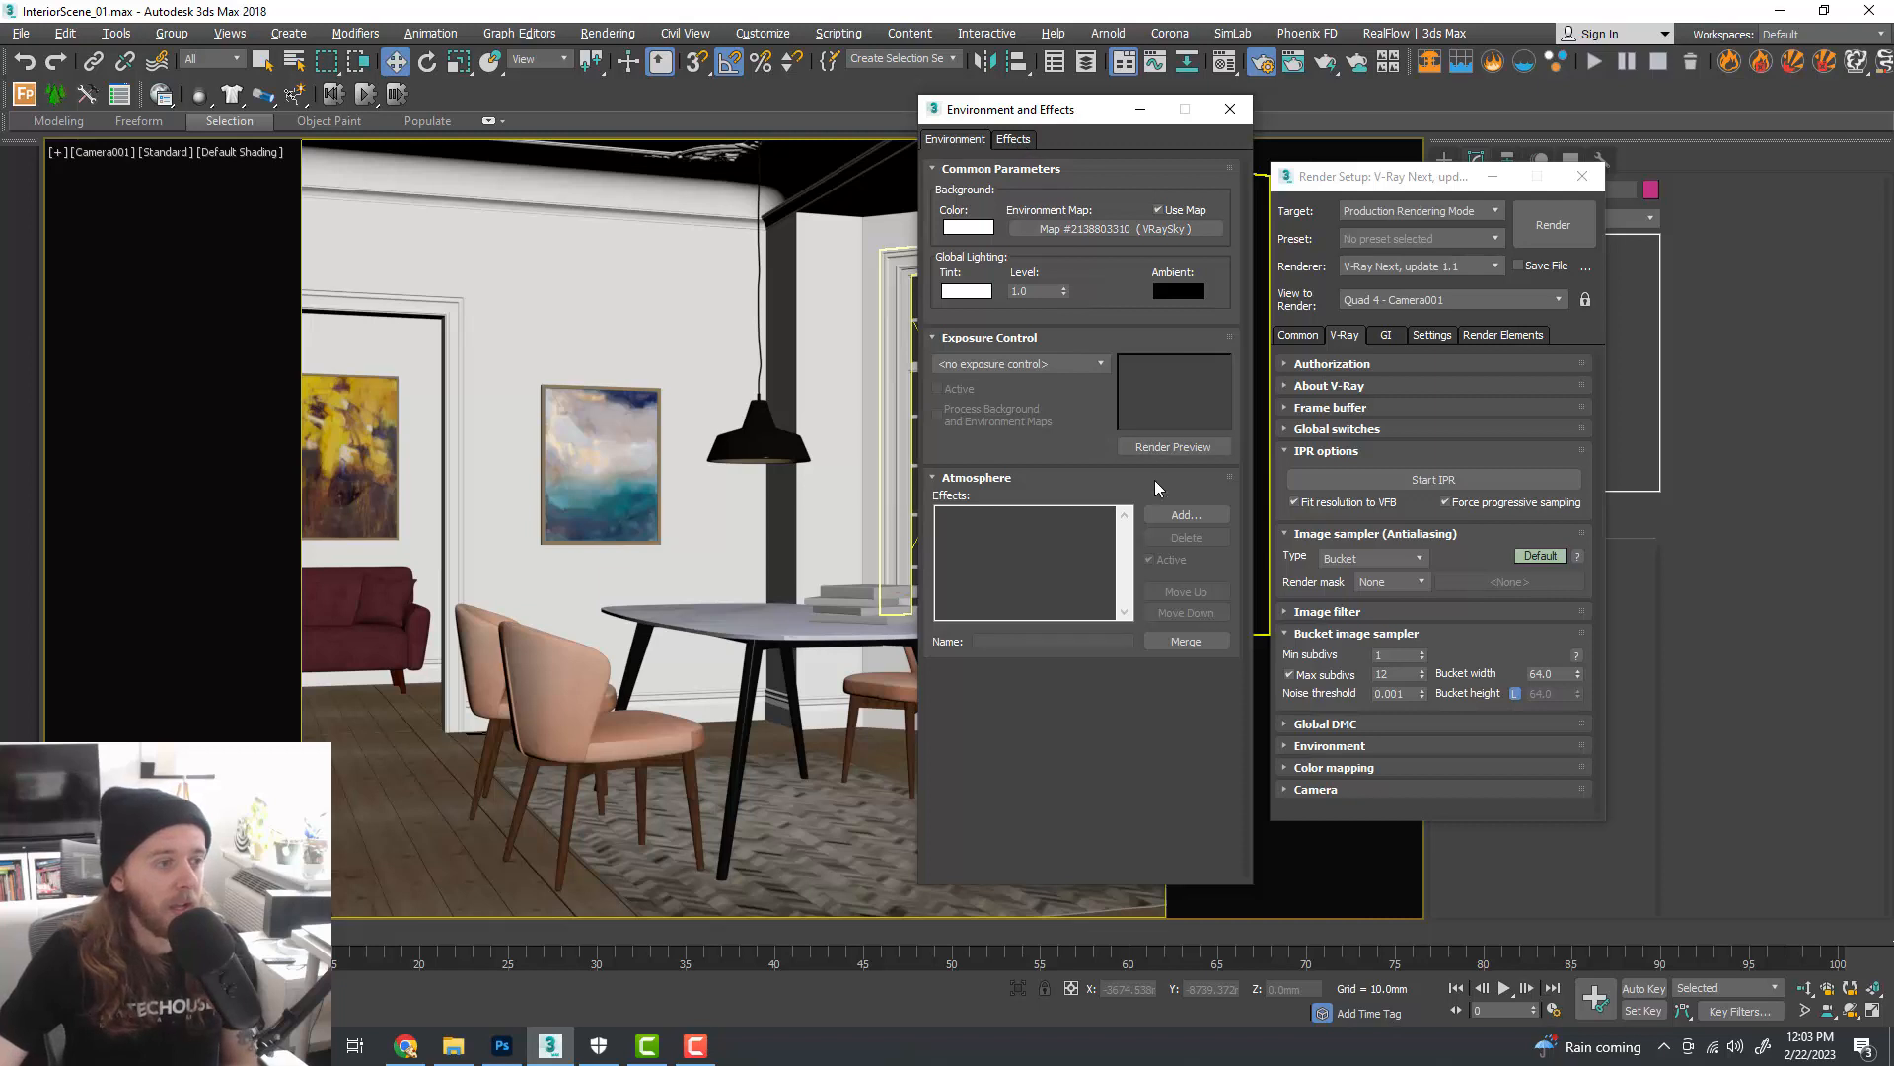
click(1180, 515)
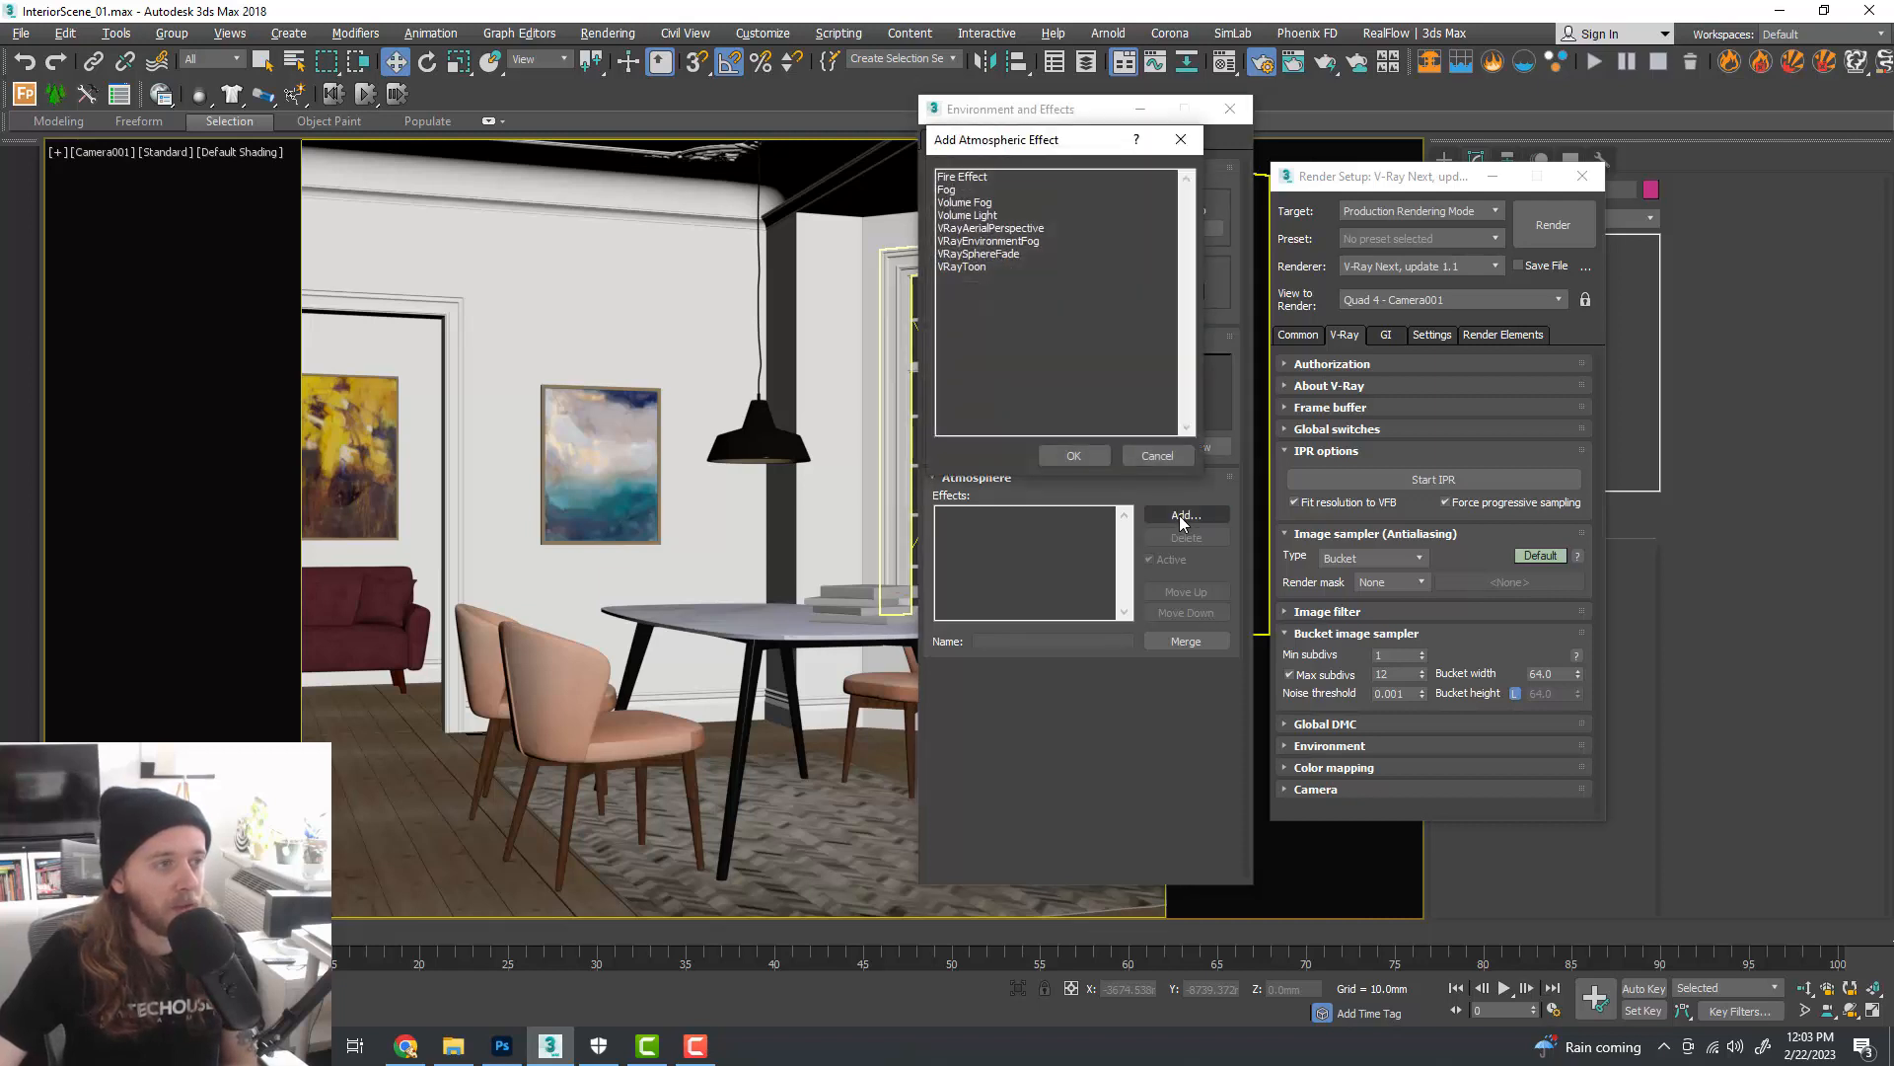
click(1153, 455)
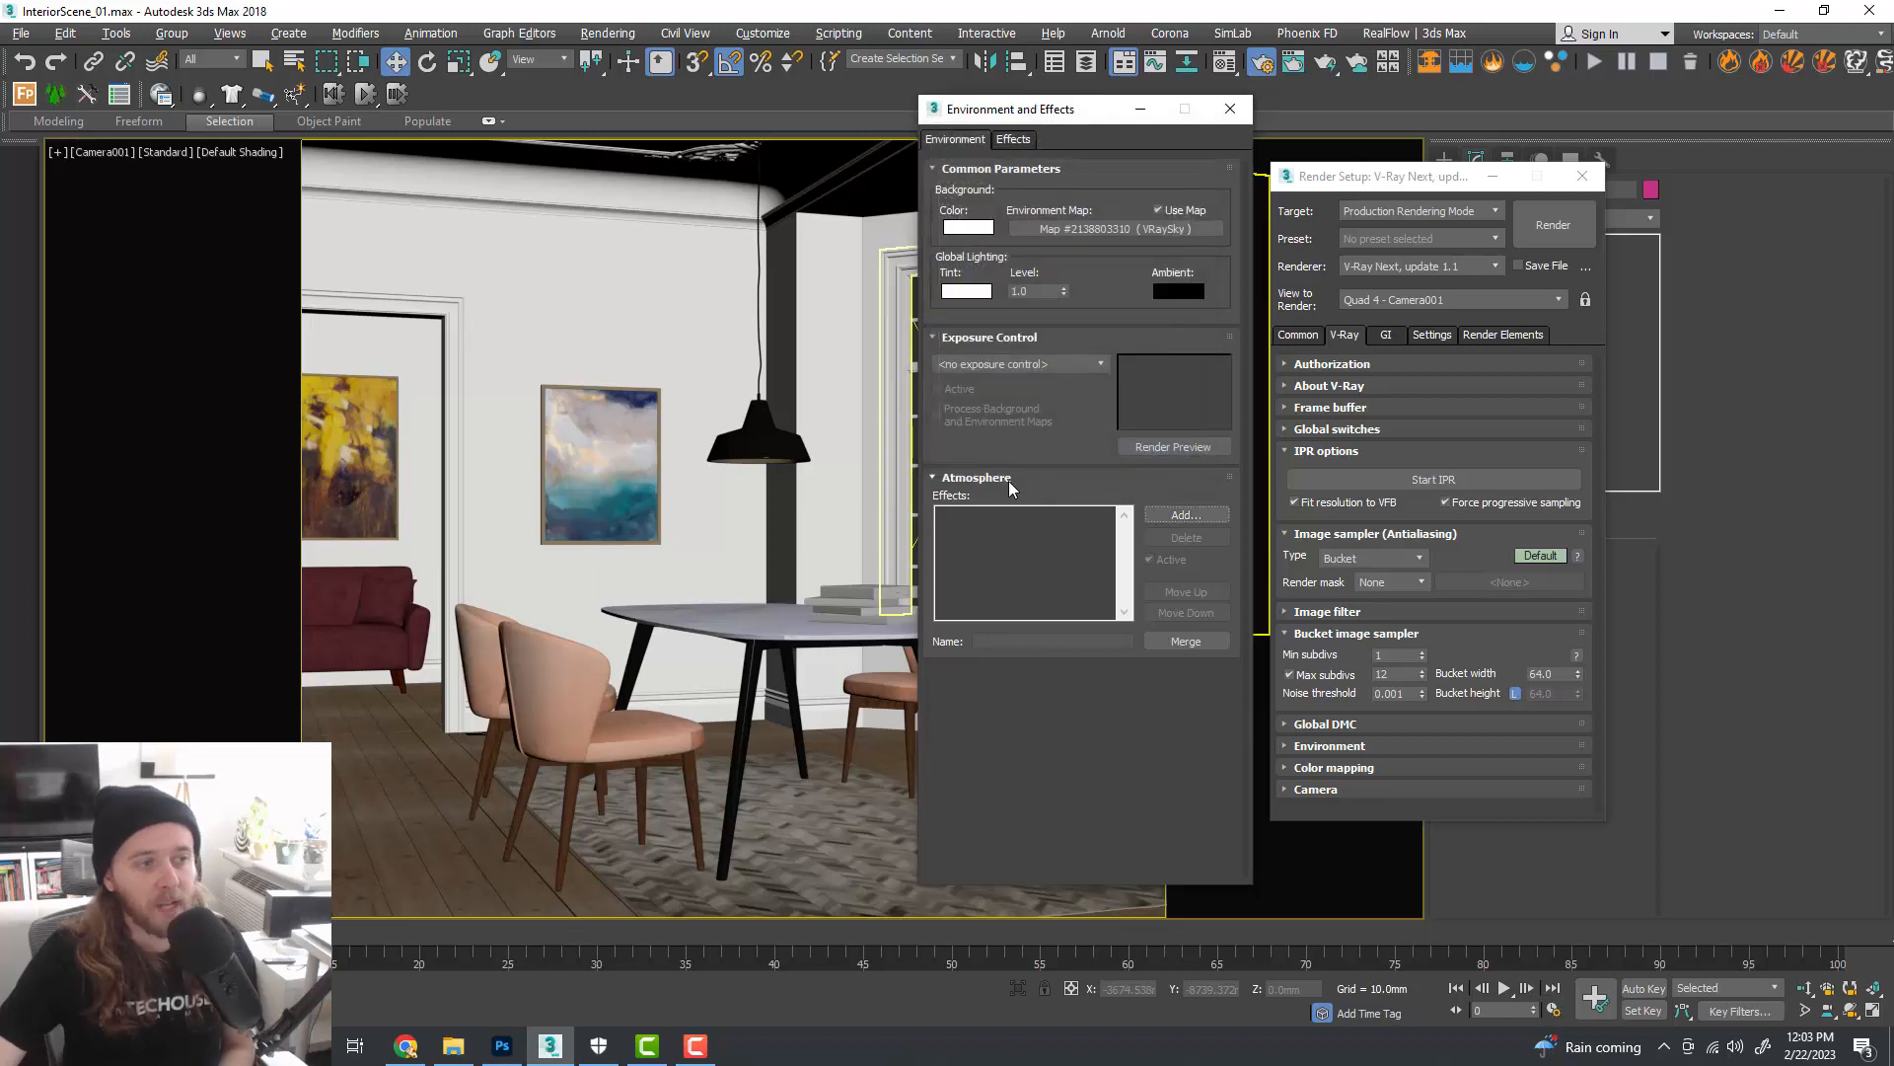
click(1185, 517)
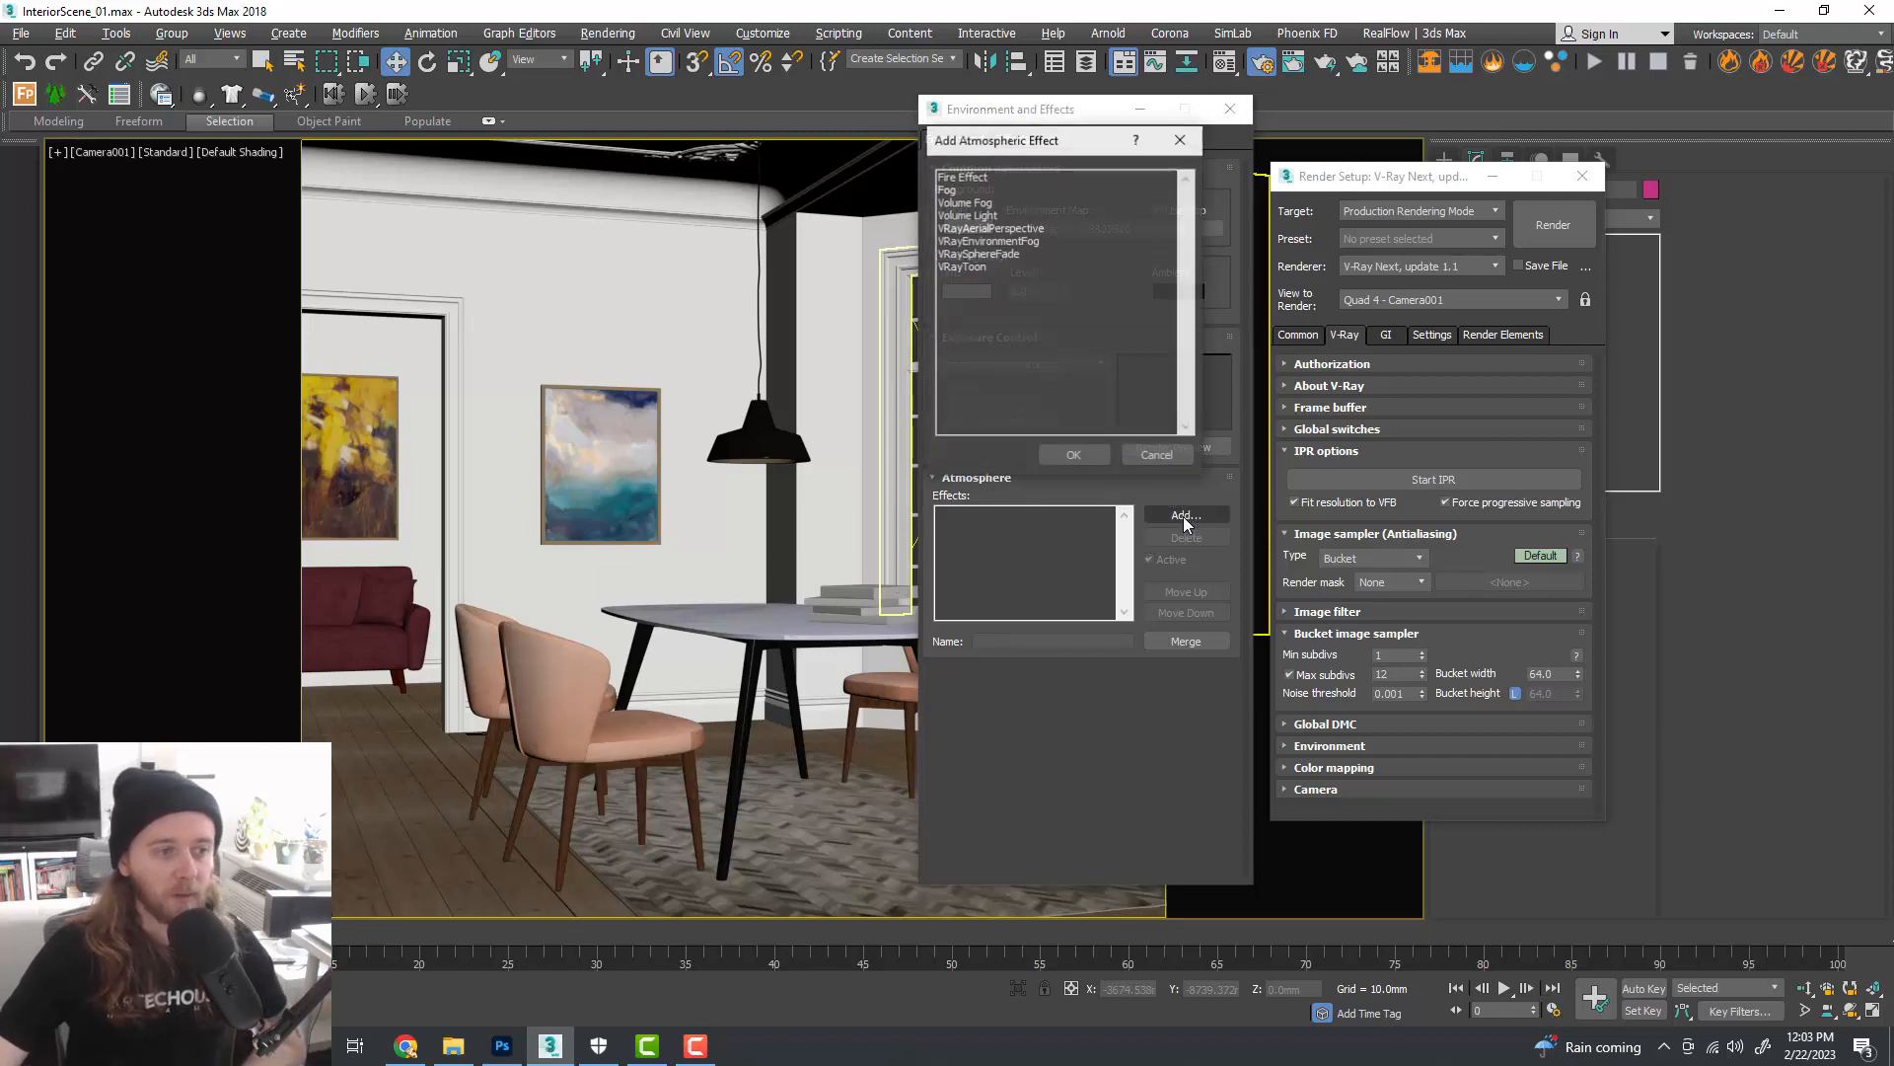
click(973, 267)
double_click(974, 267)
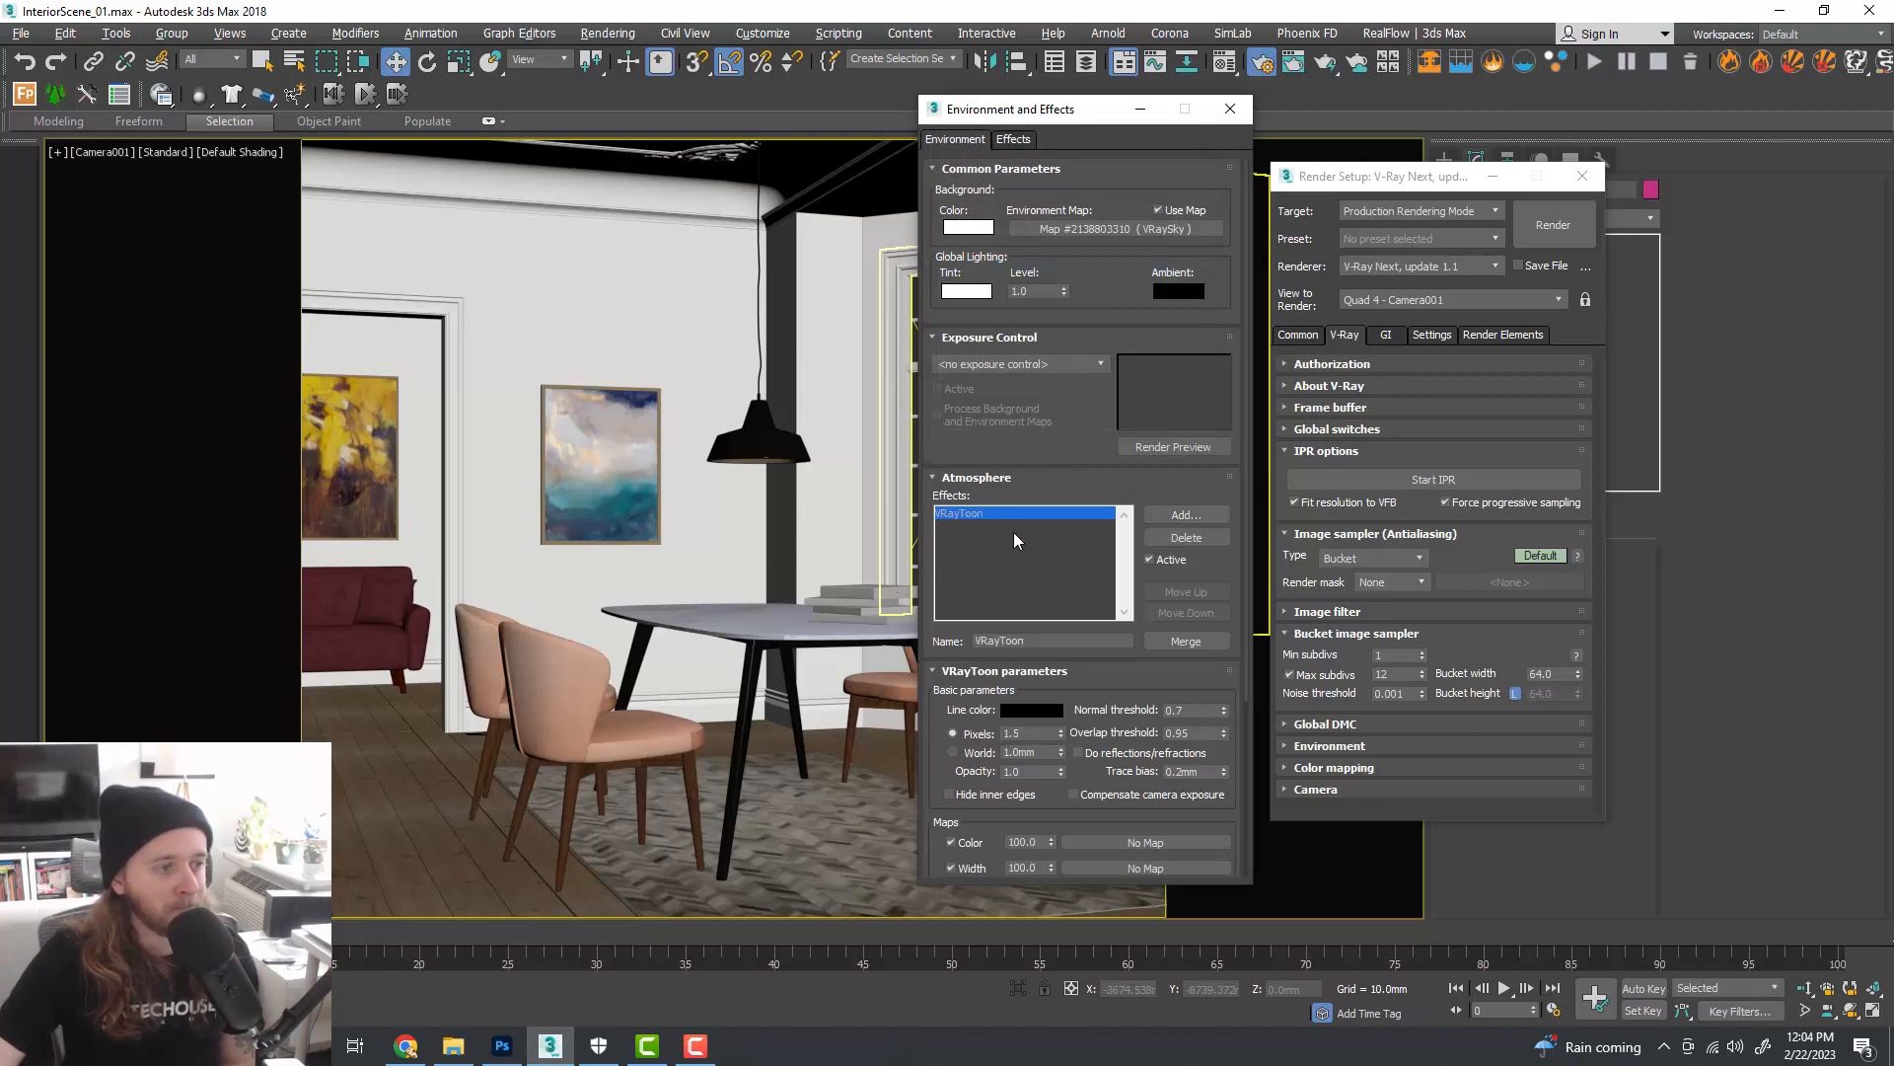
- Run an IPR render to examine the toon outlines, finishing with the frame buffer and Render Setup closed
click(1413, 509)
click(1421, 479)
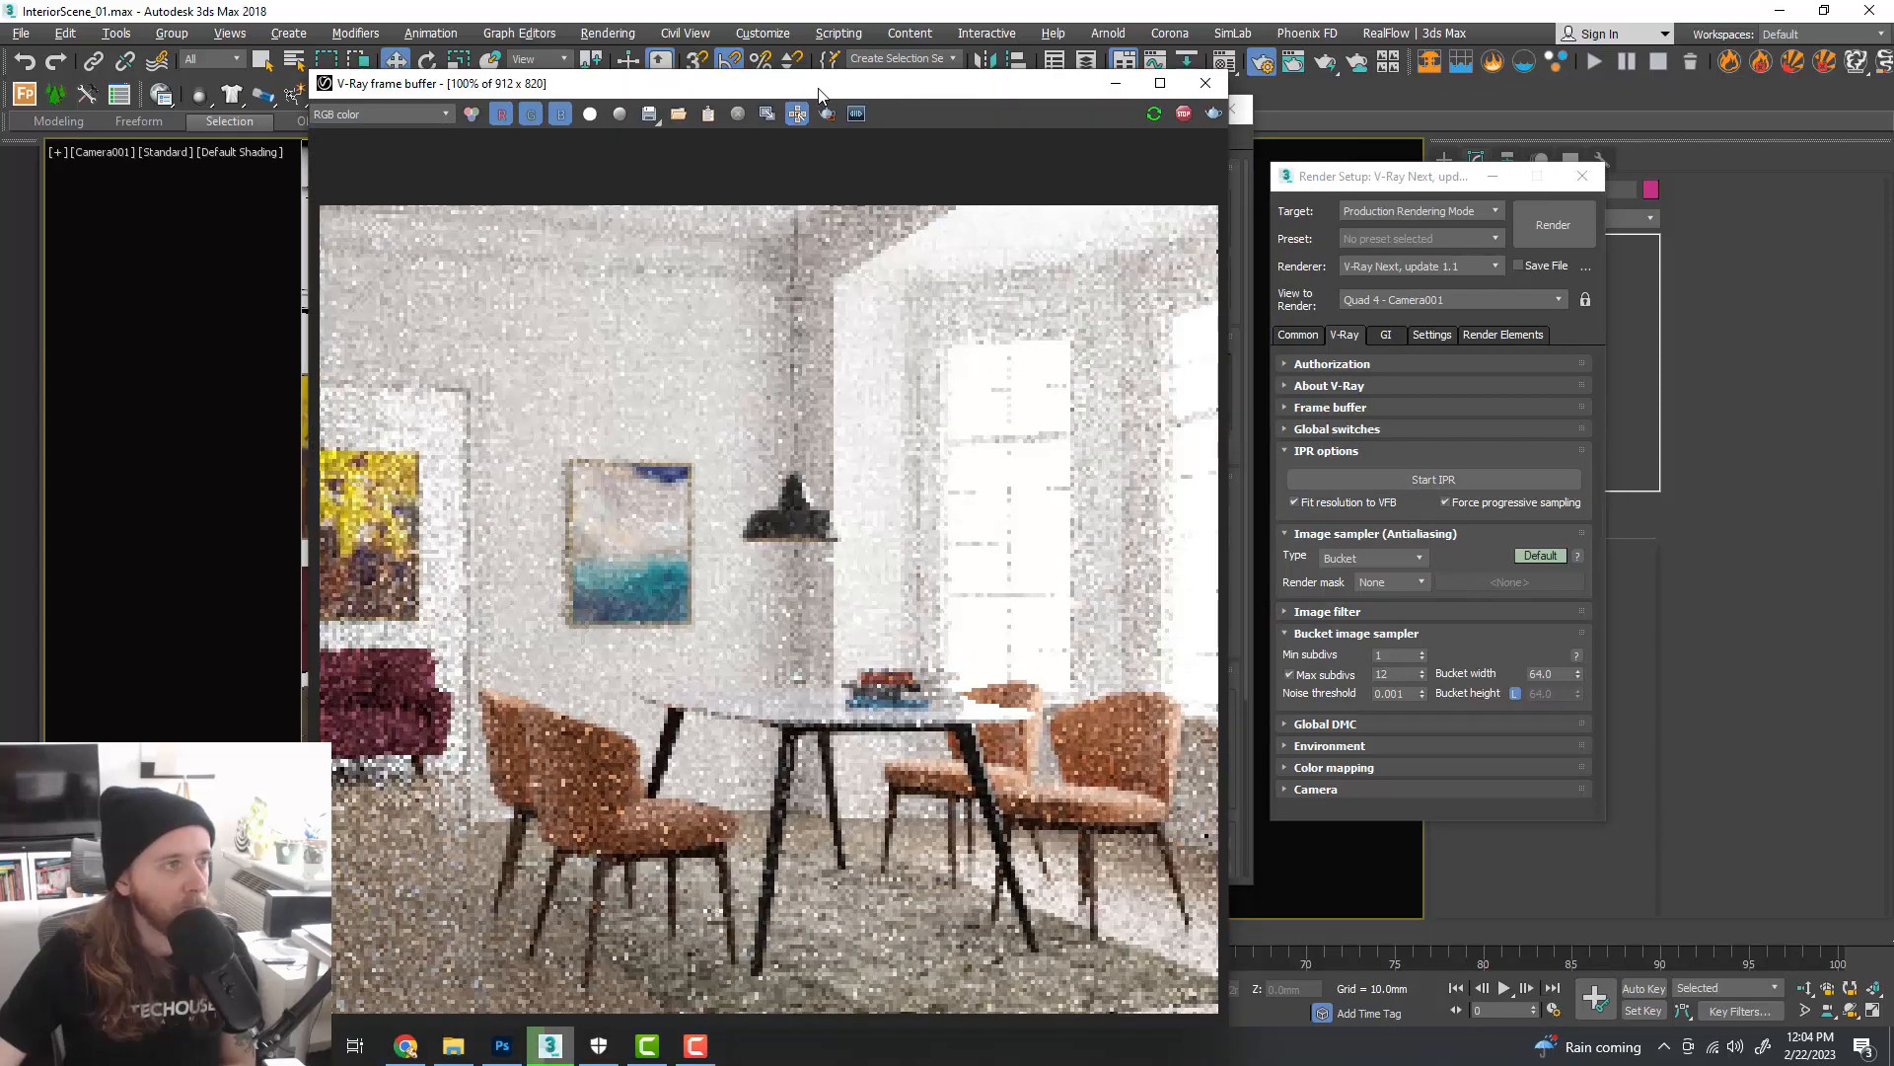
drag(818, 91, 638, 30)
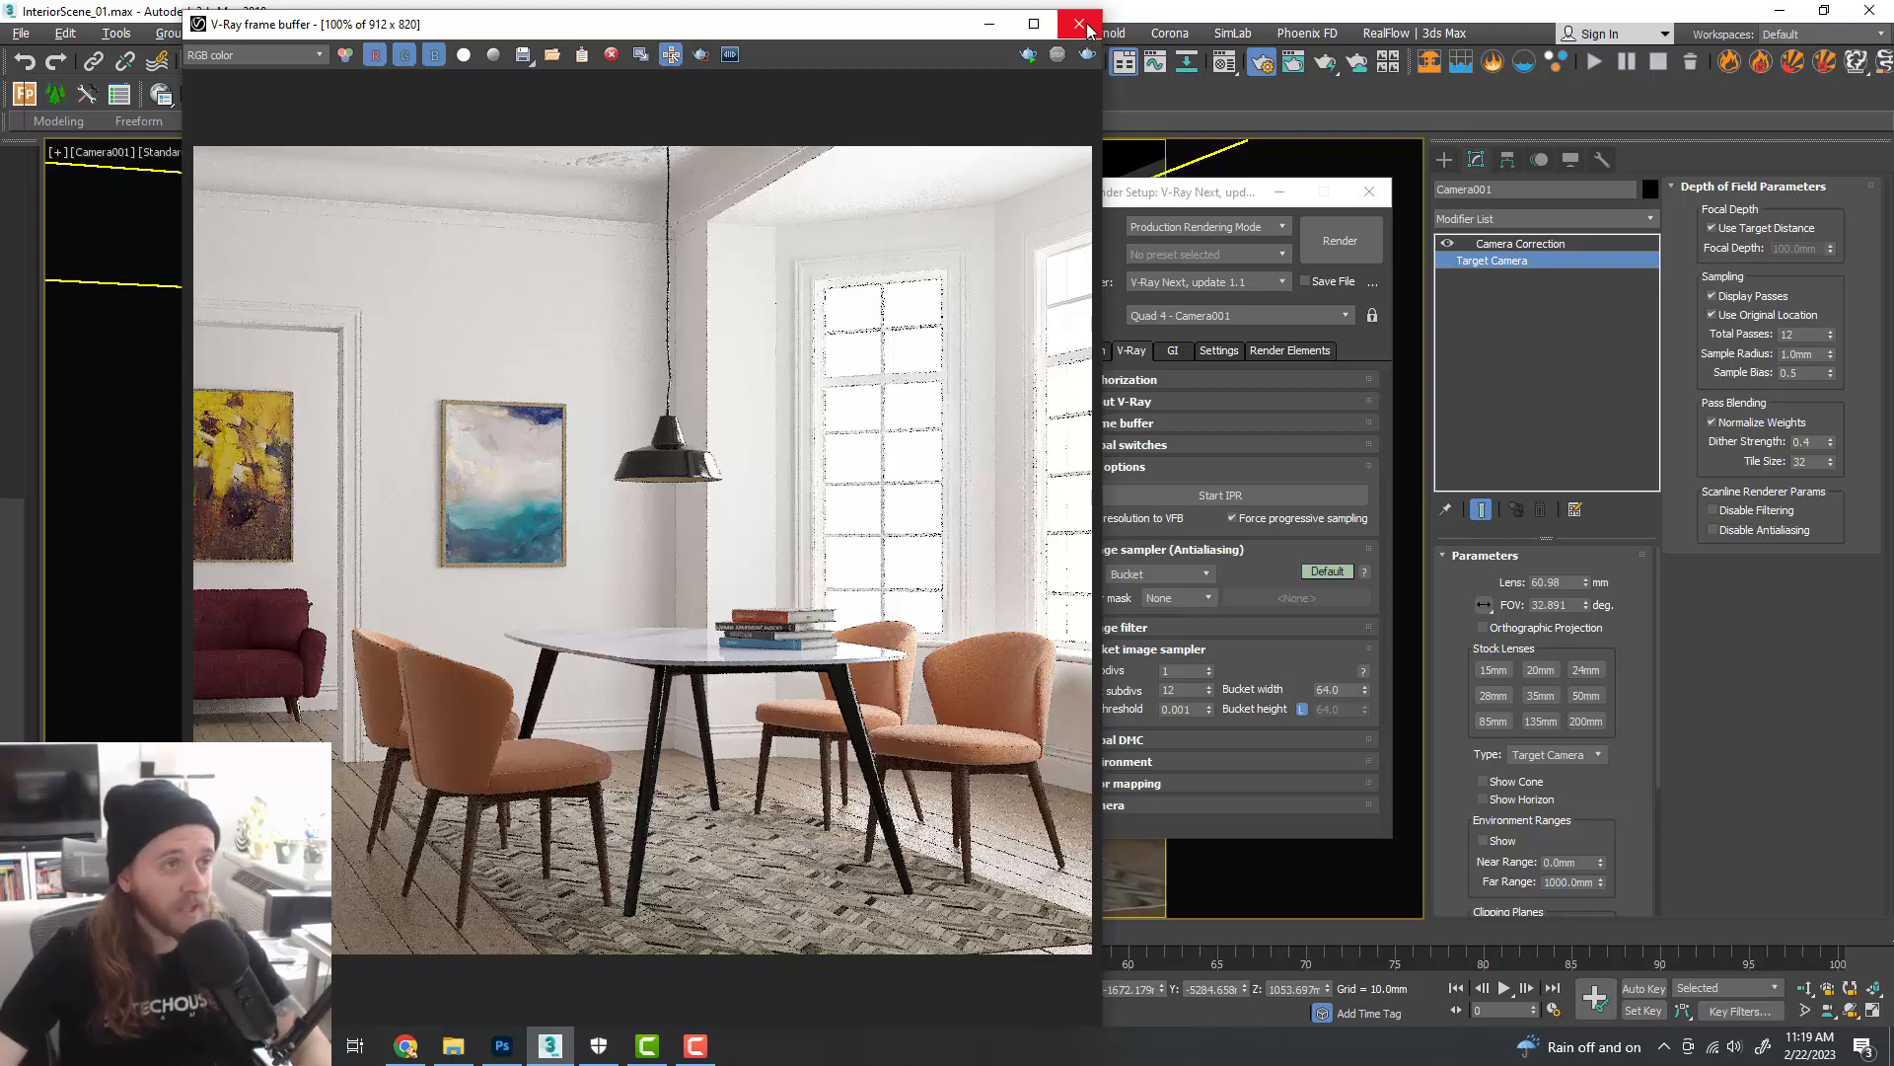
click(1080, 25)
click(1370, 191)
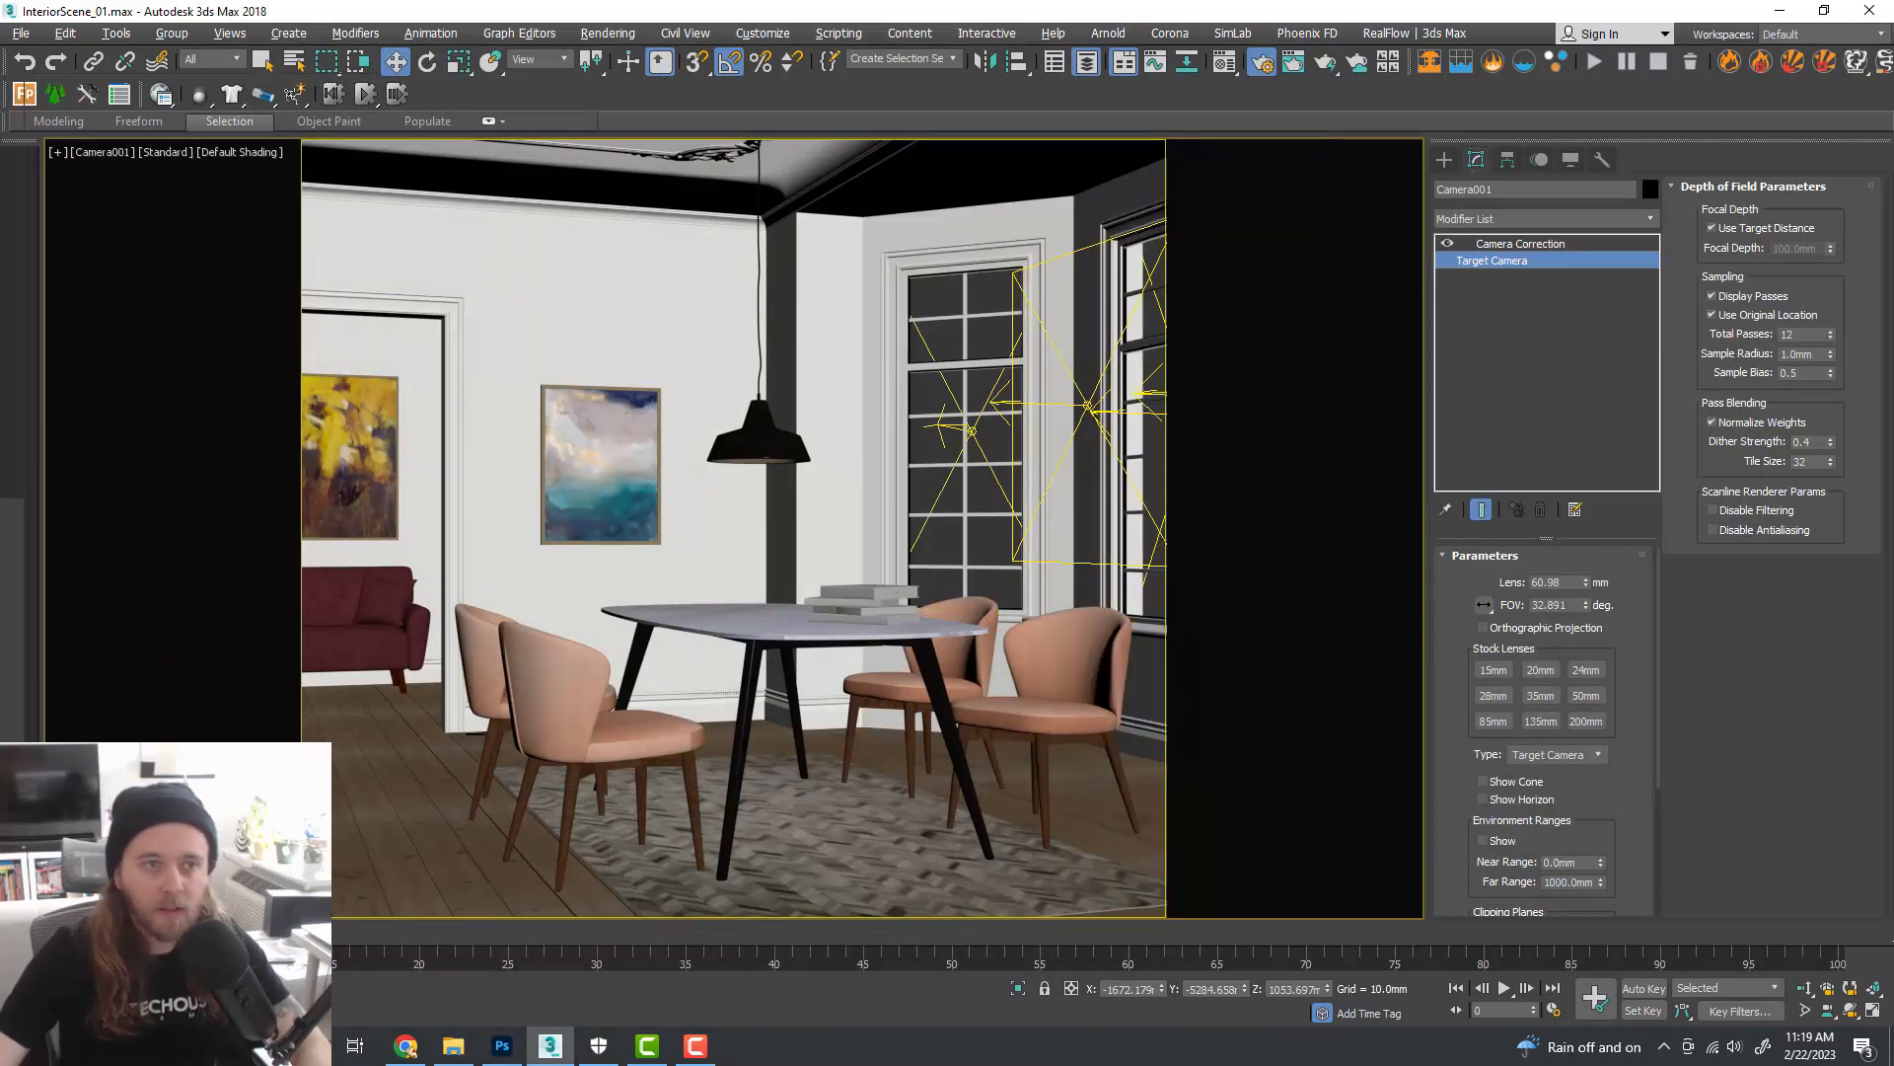
- Create a sublayer named Lights_Ambient inside the CamAndLights layer in the Layer Explorer
drag(1893, 148, 1061, 194)
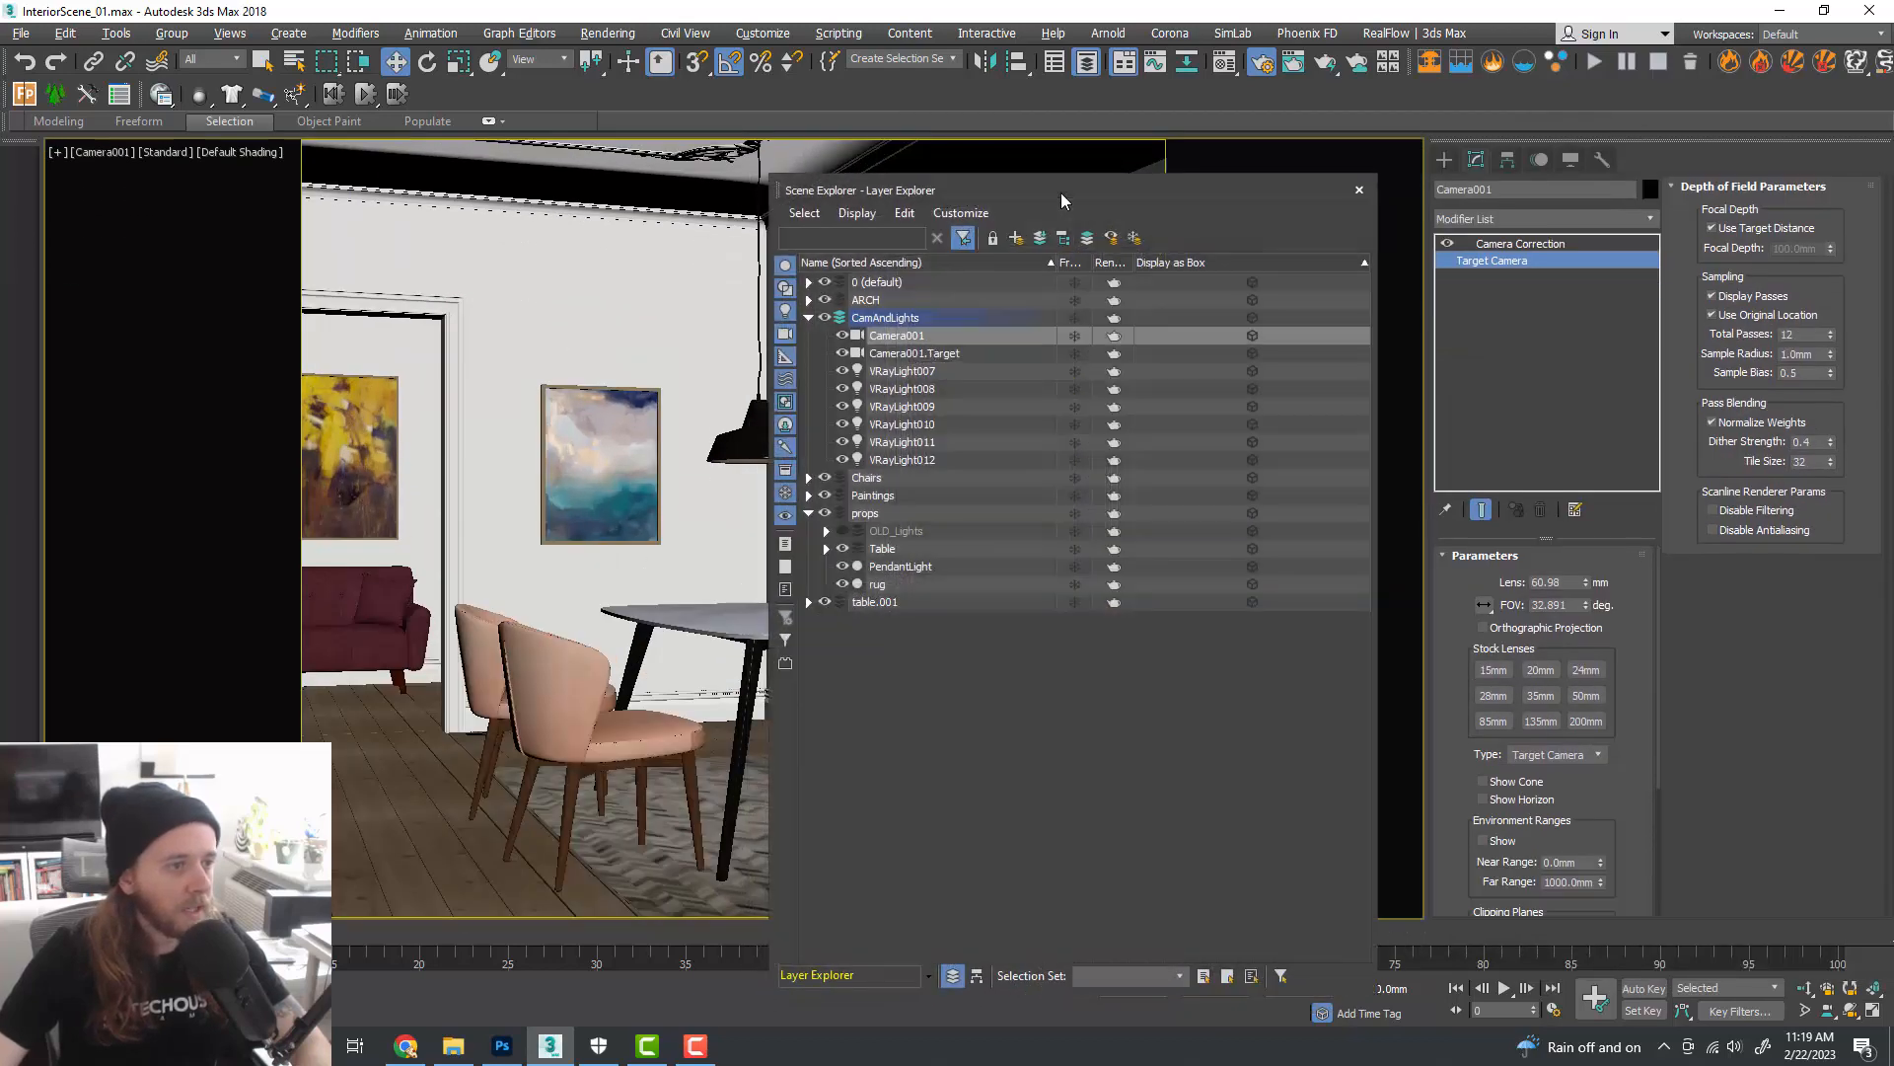
click(954, 378)
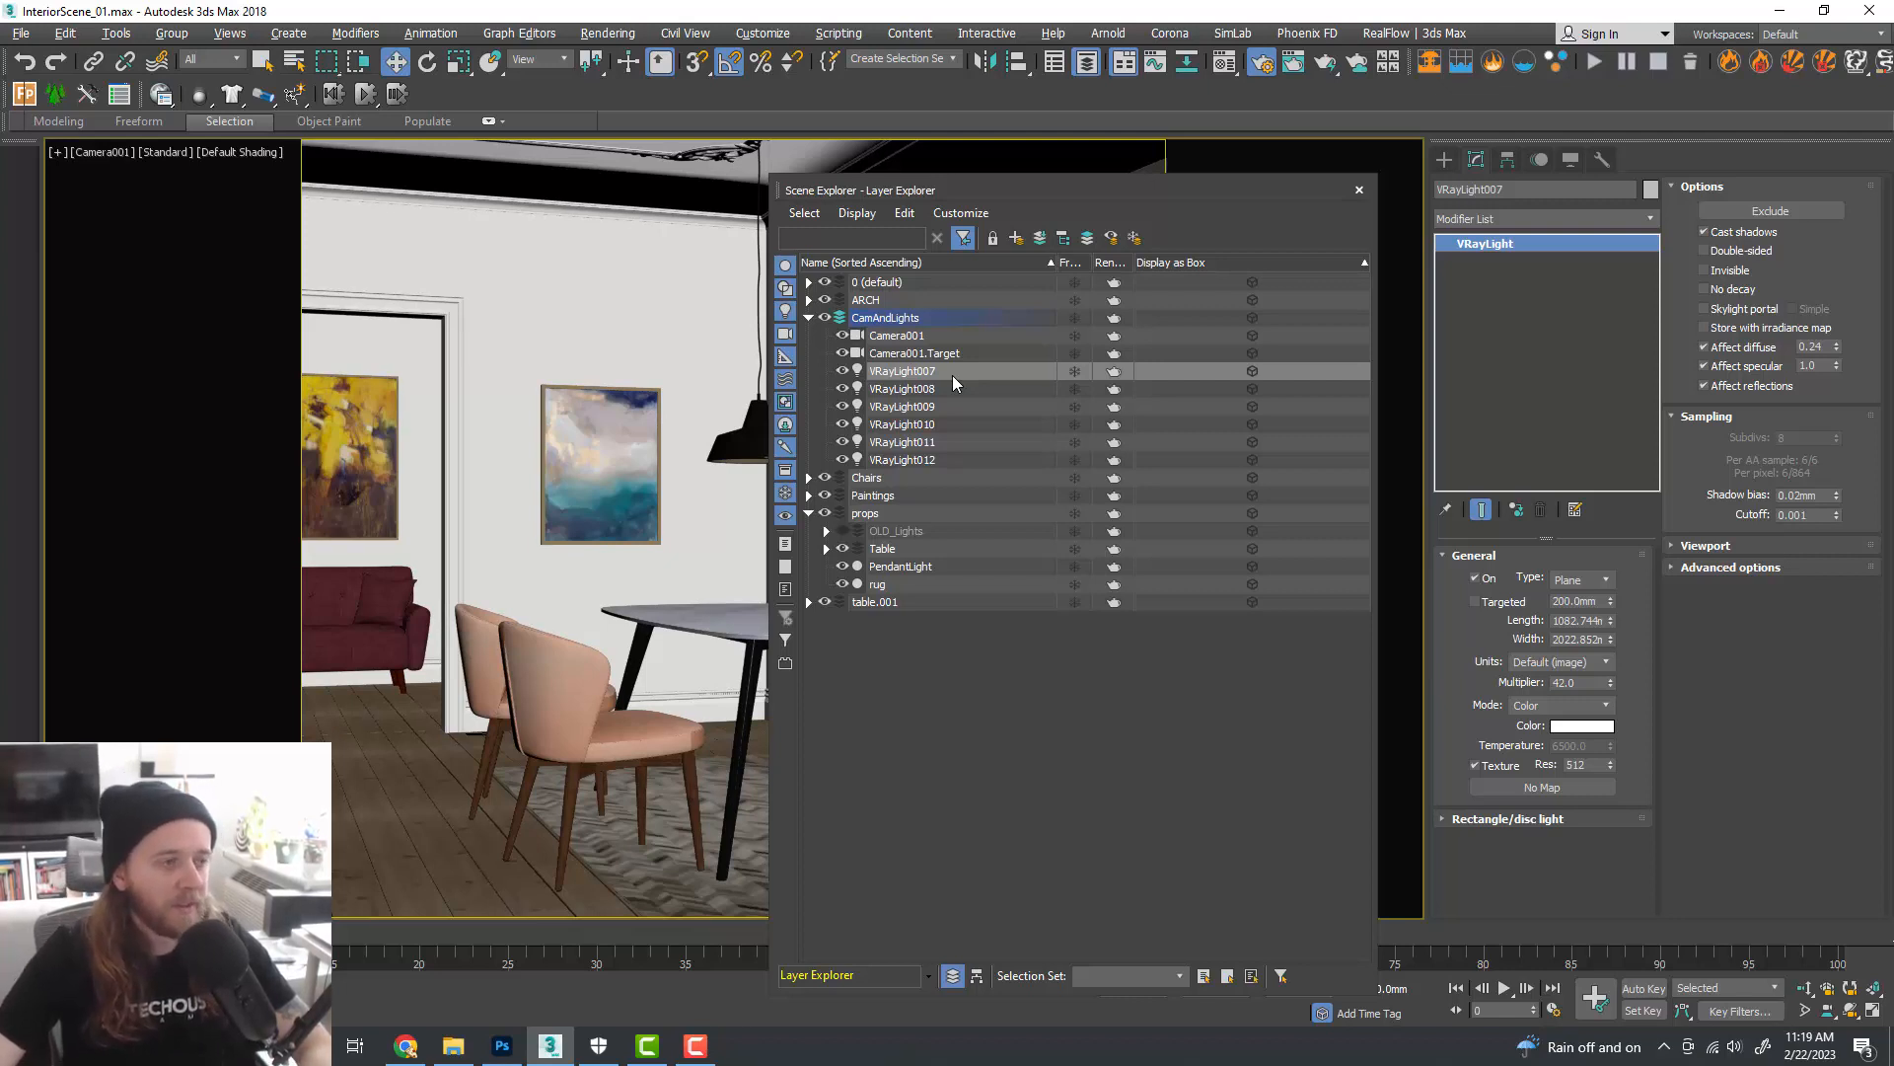
shift+click(945, 458)
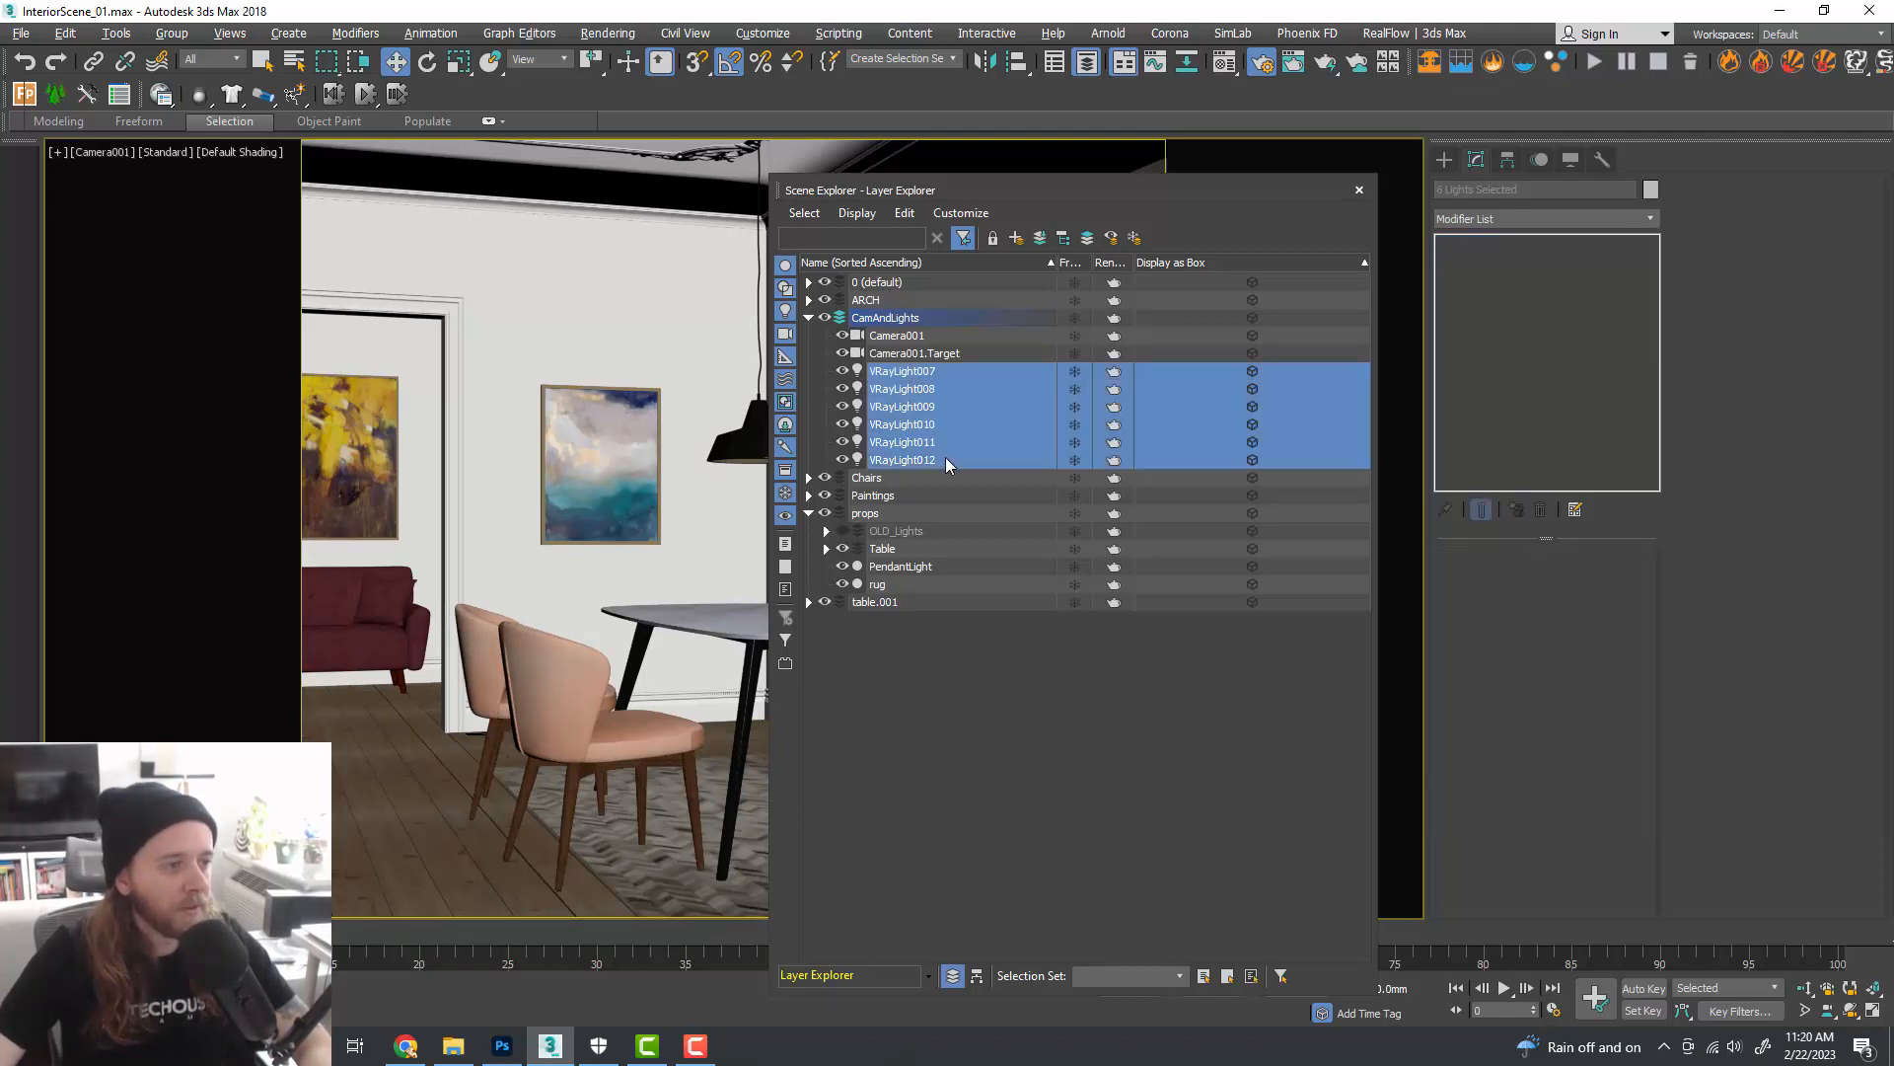
click(1018, 555)
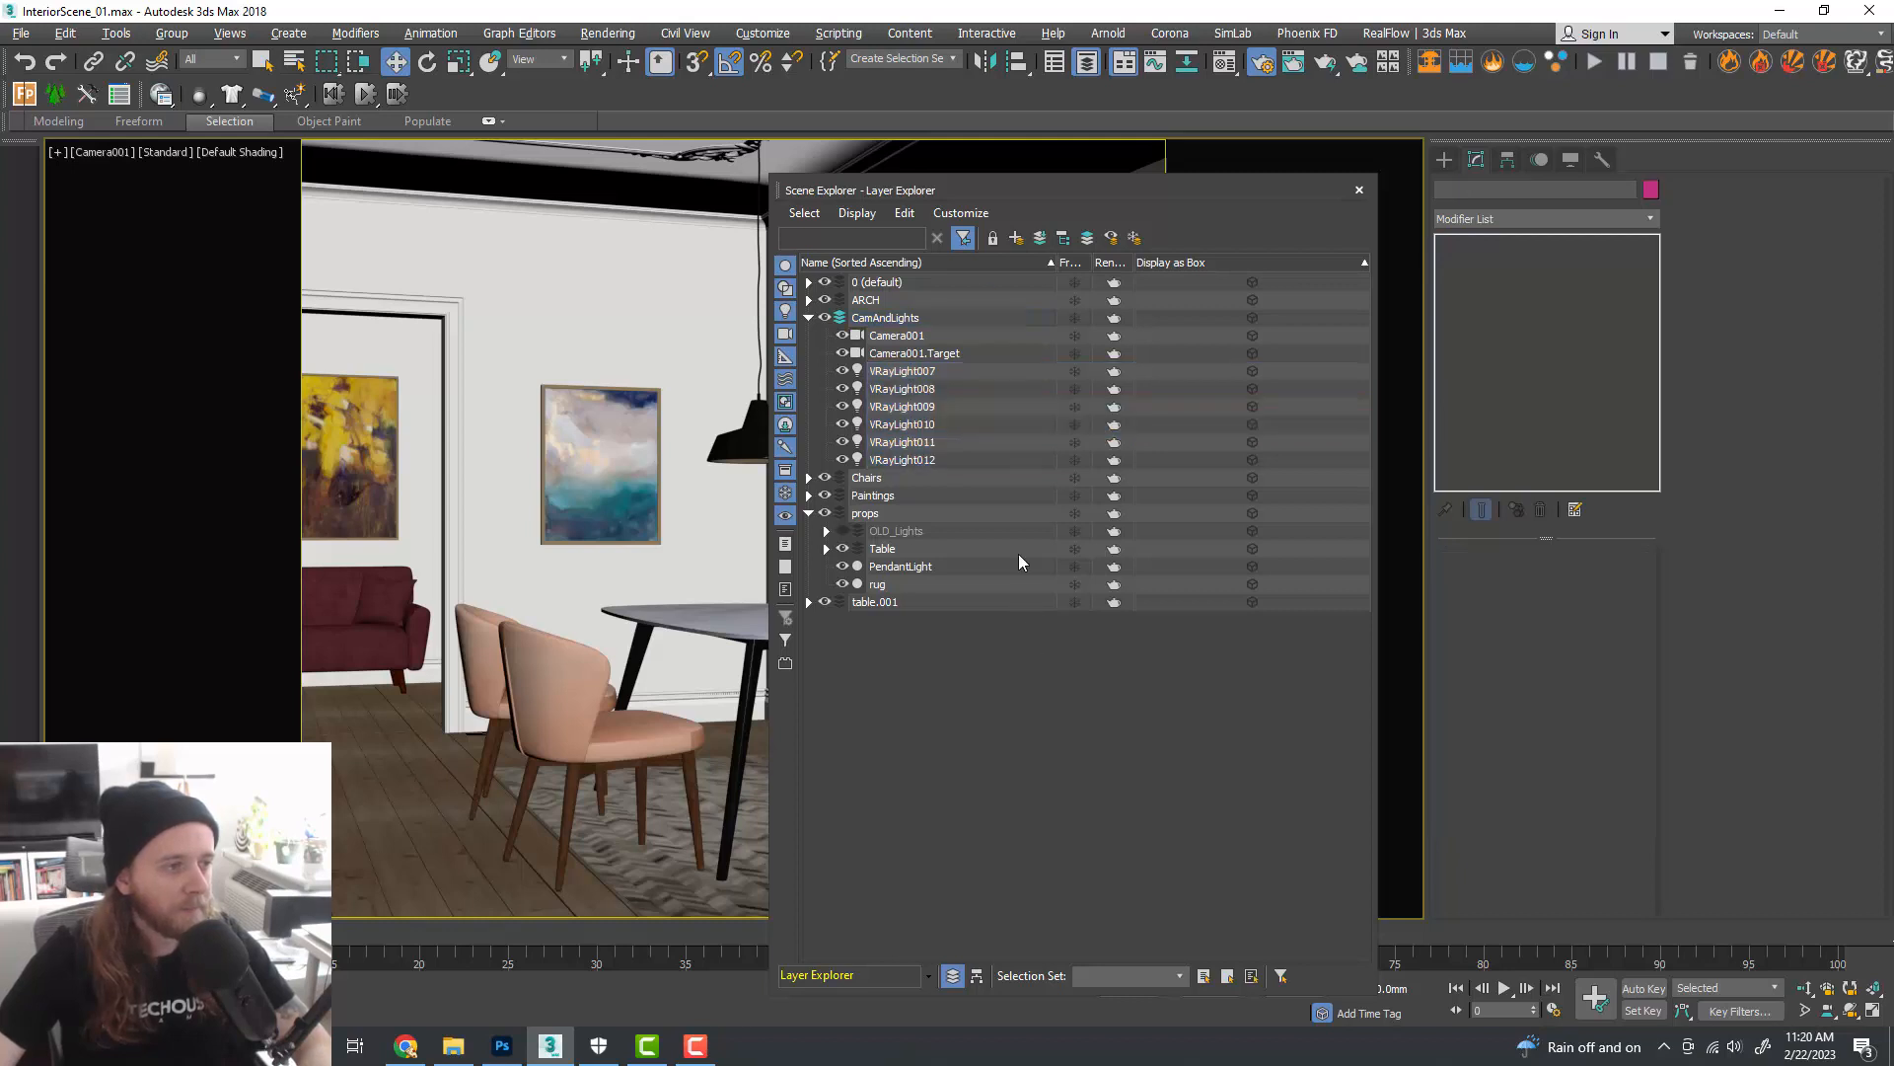
click(964, 323)
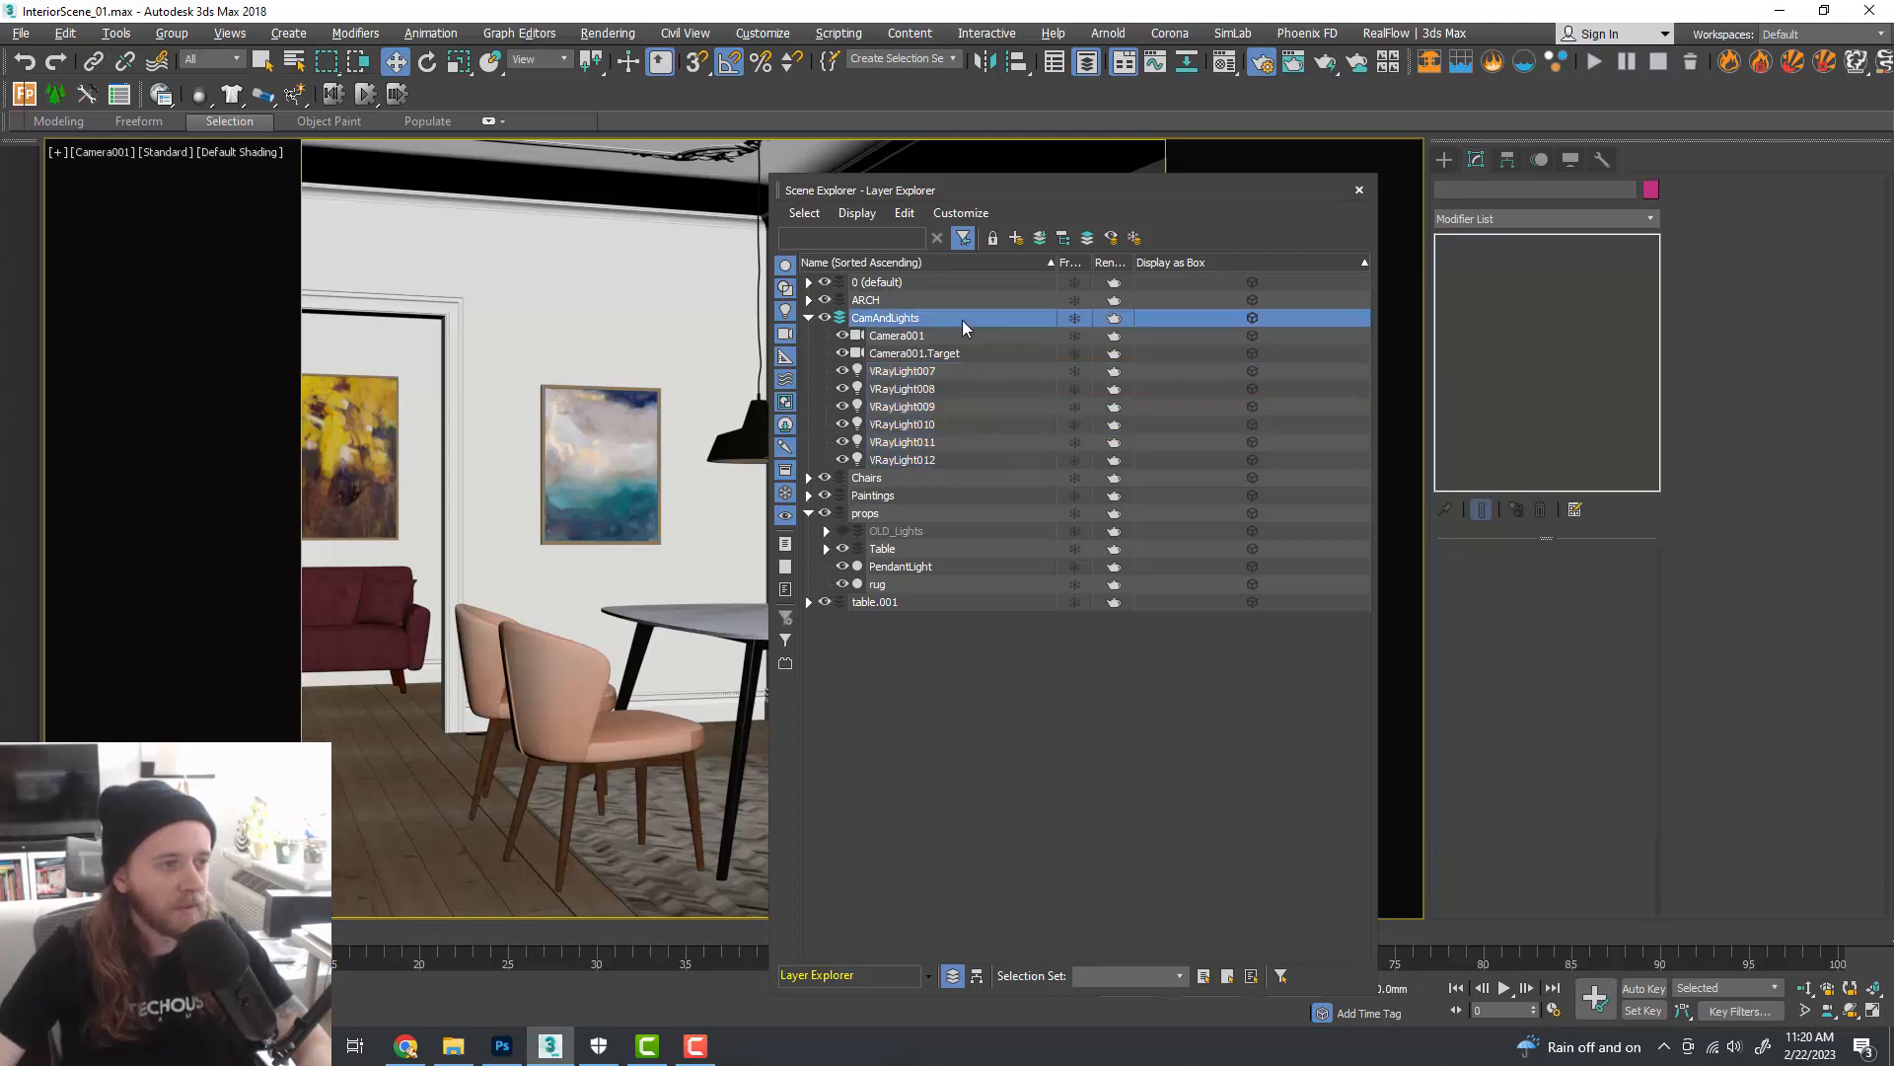
click(1013, 240)
click(899, 336)
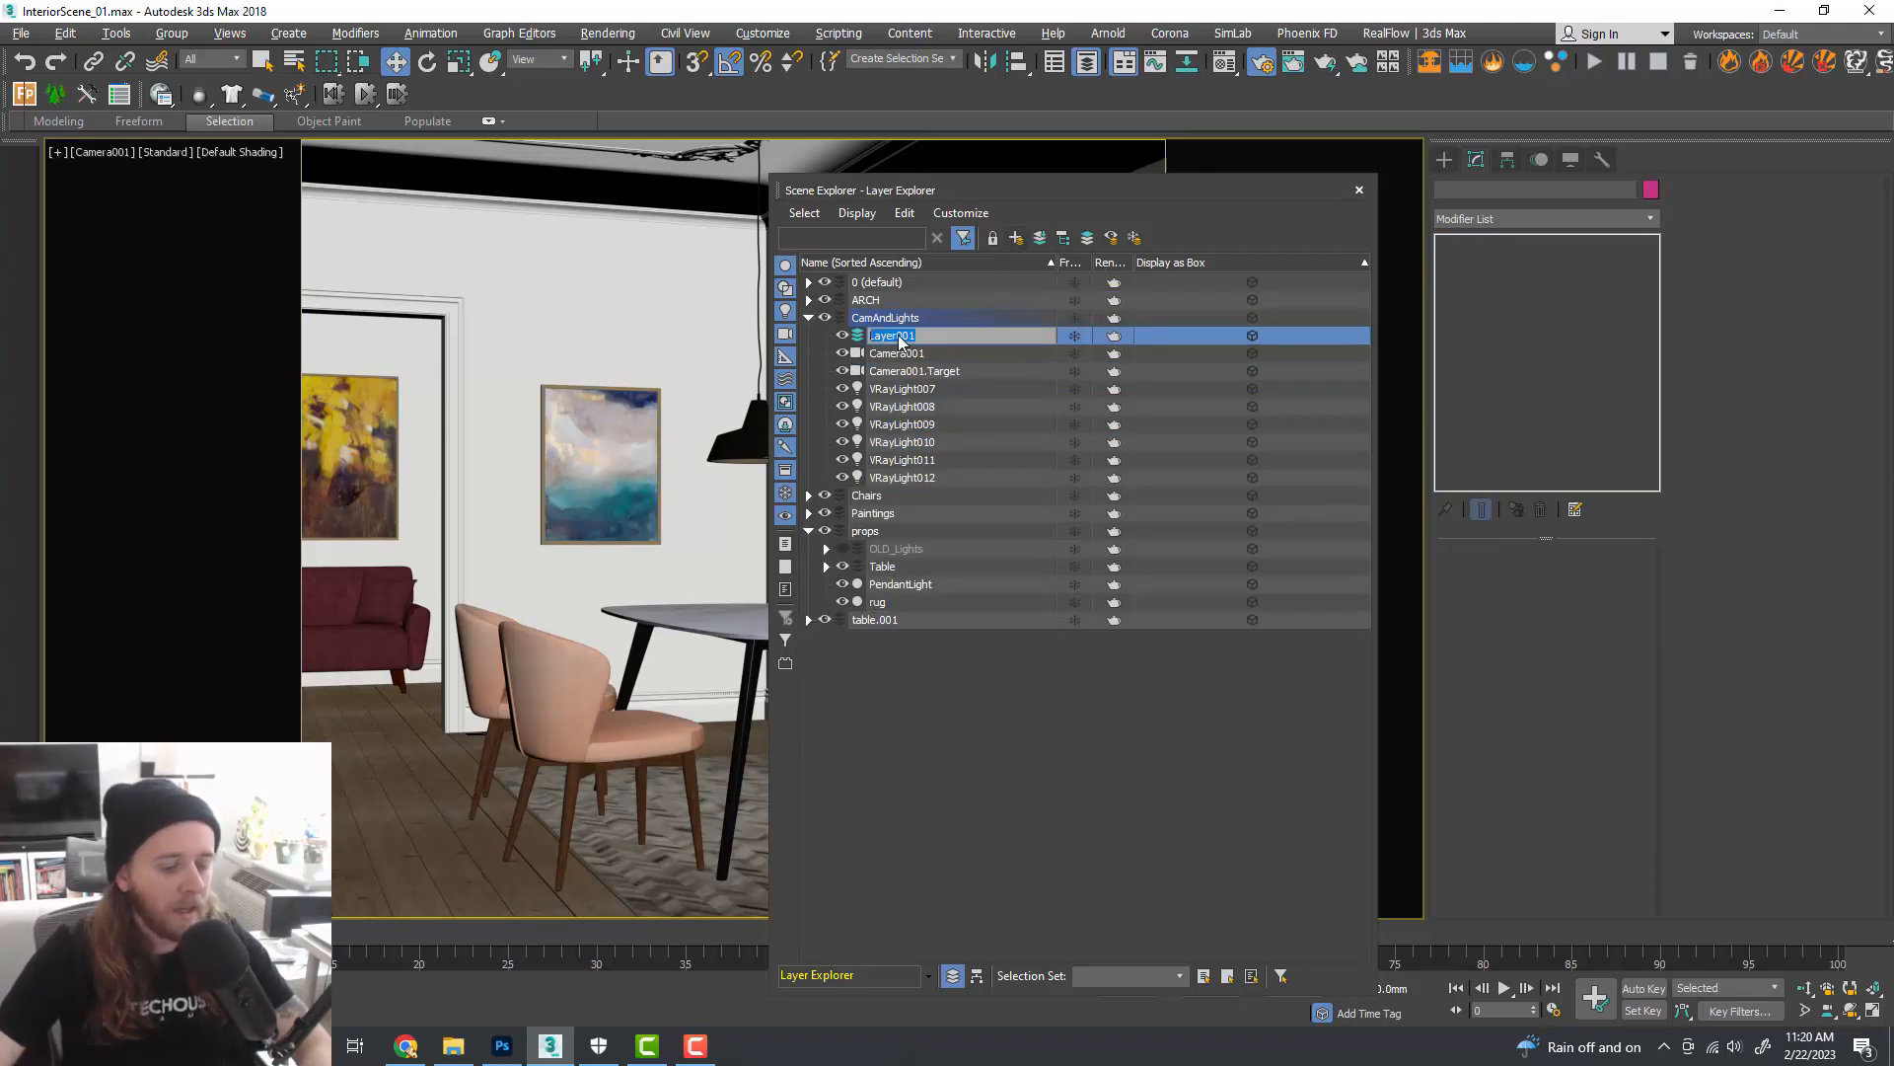
text(Lights)
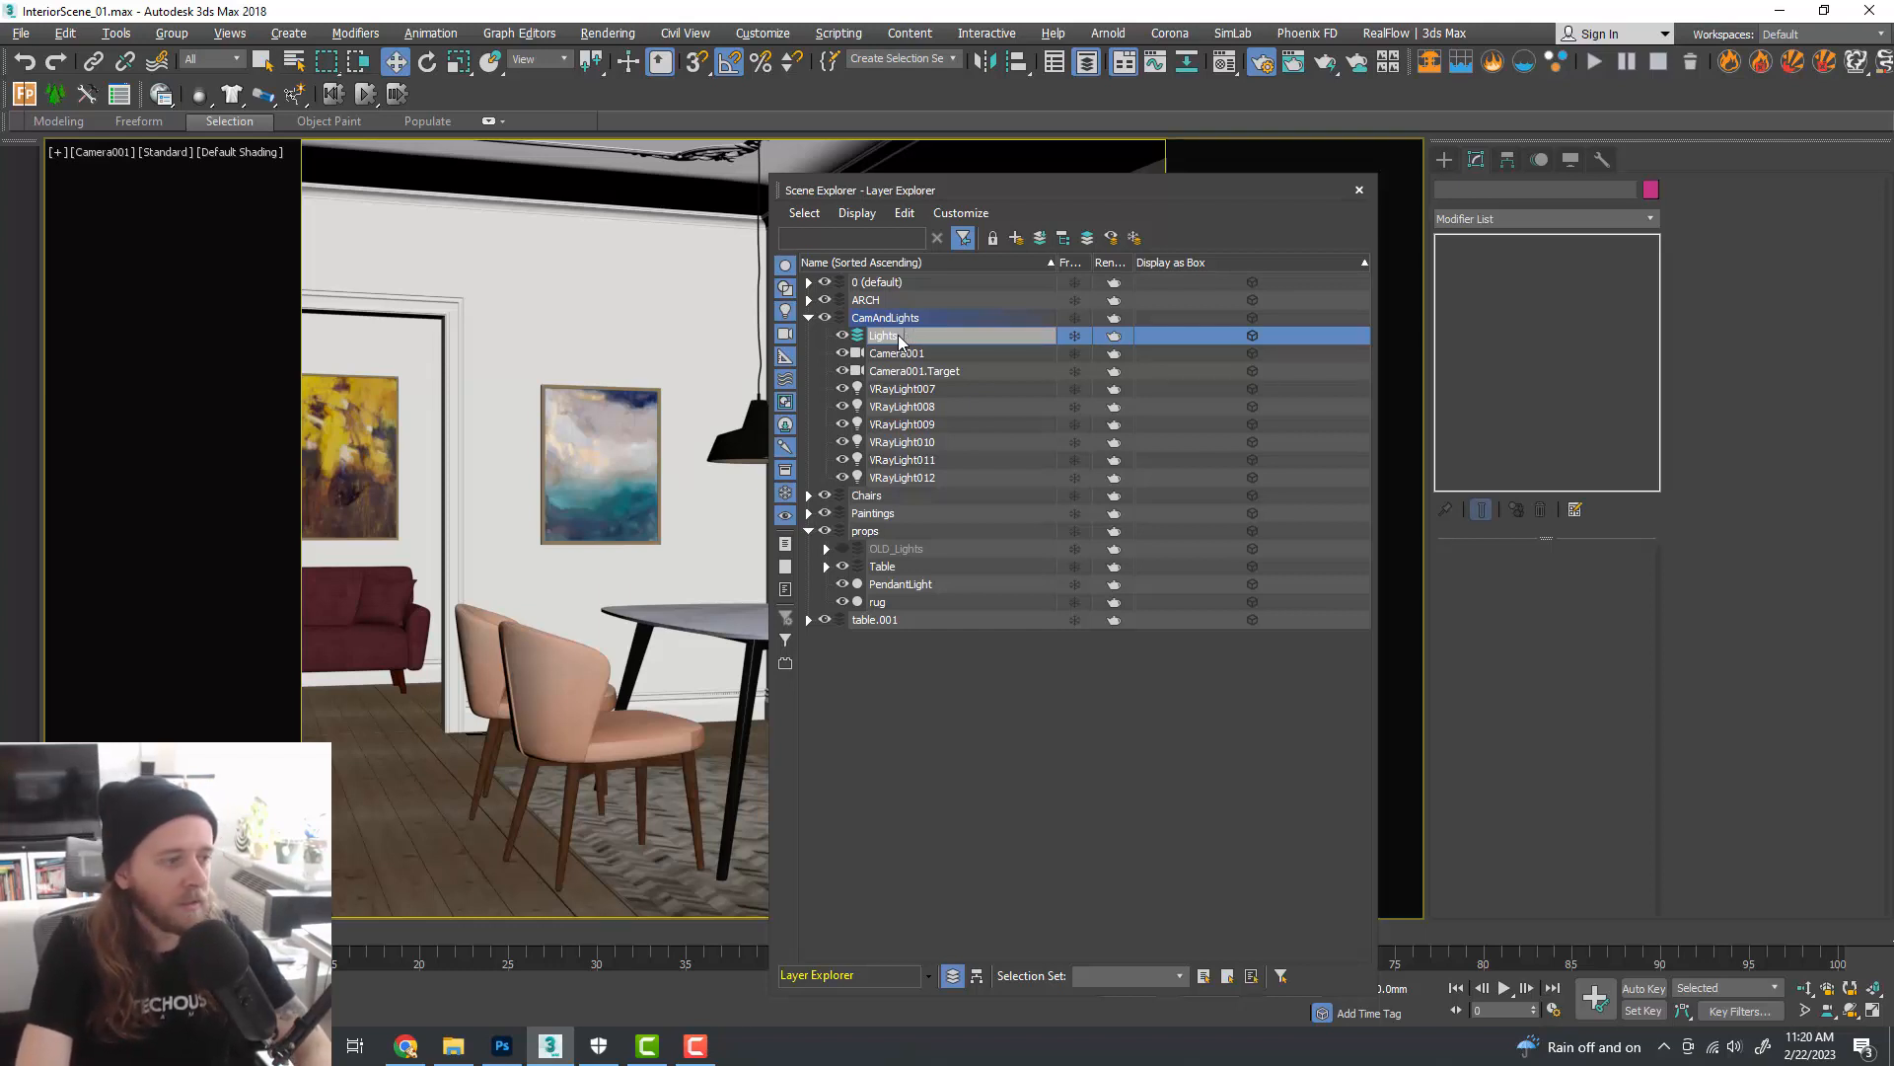
text(_Ambient)
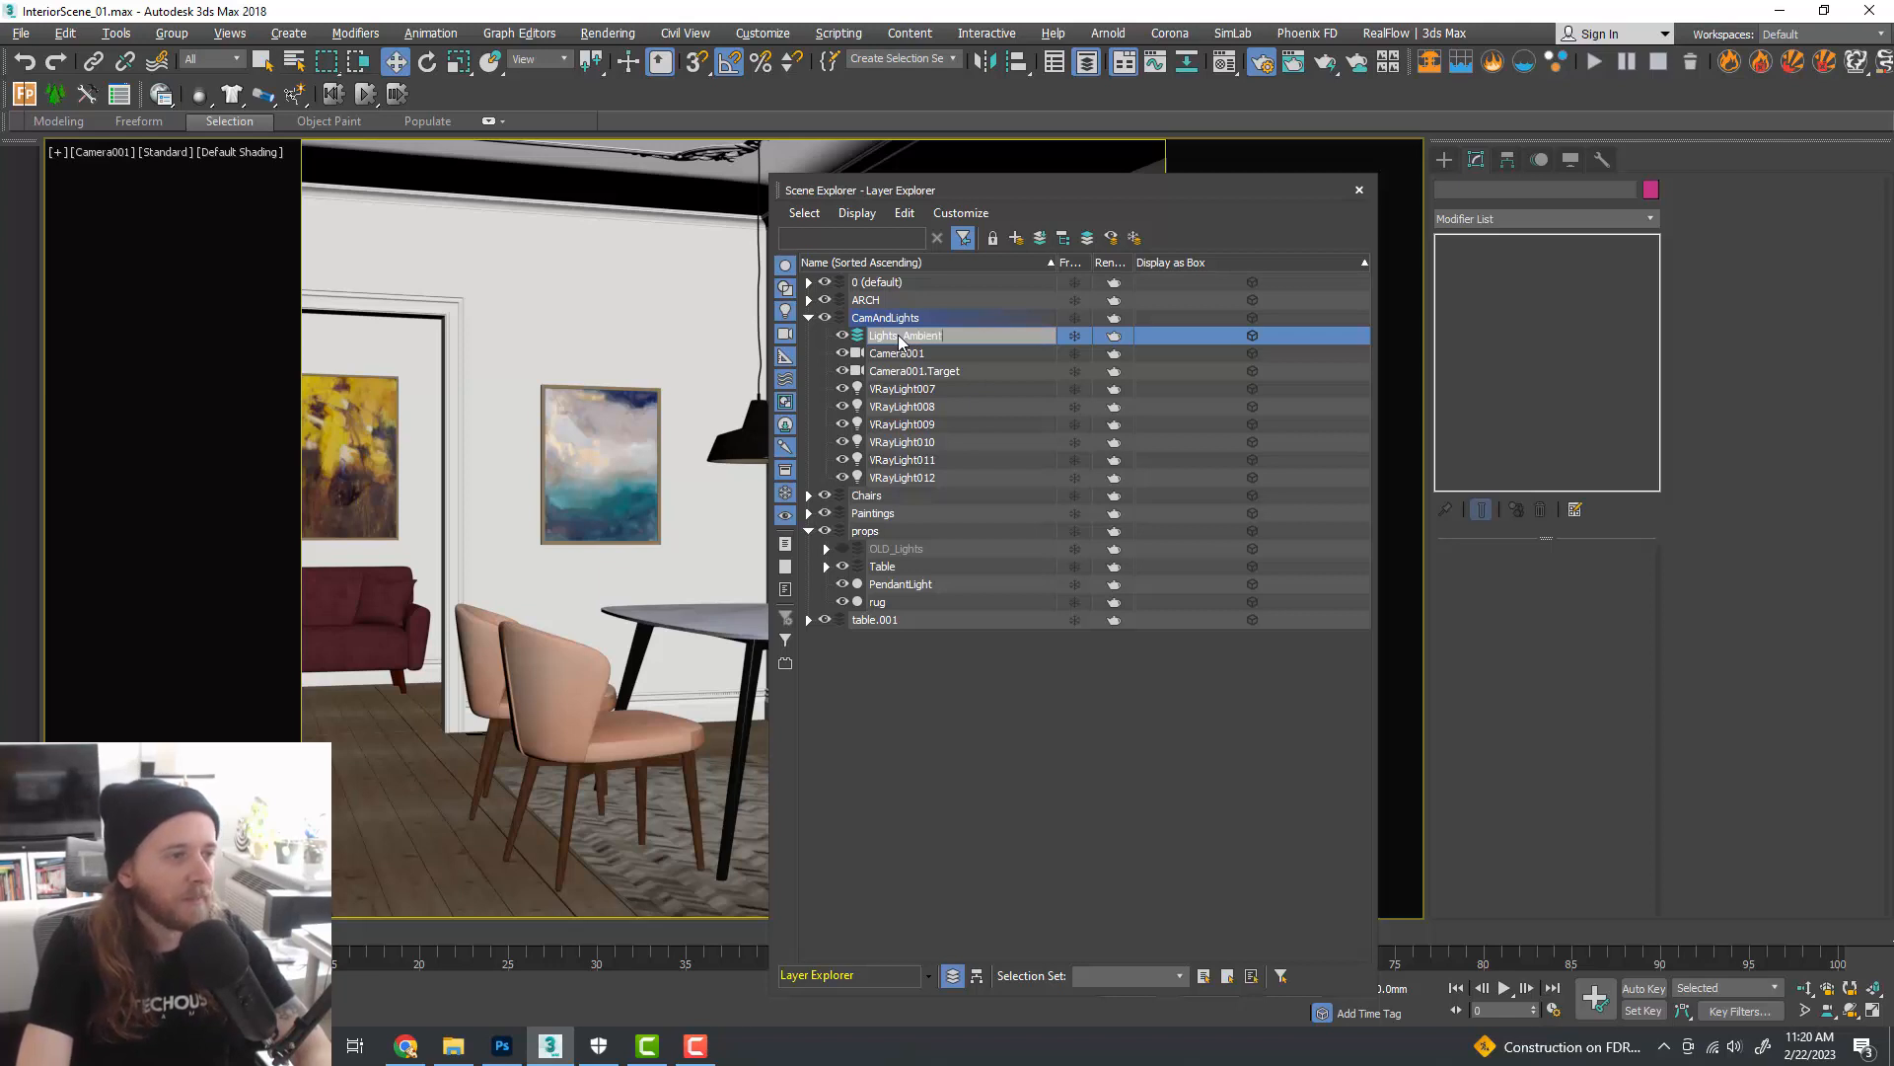
key(Return)
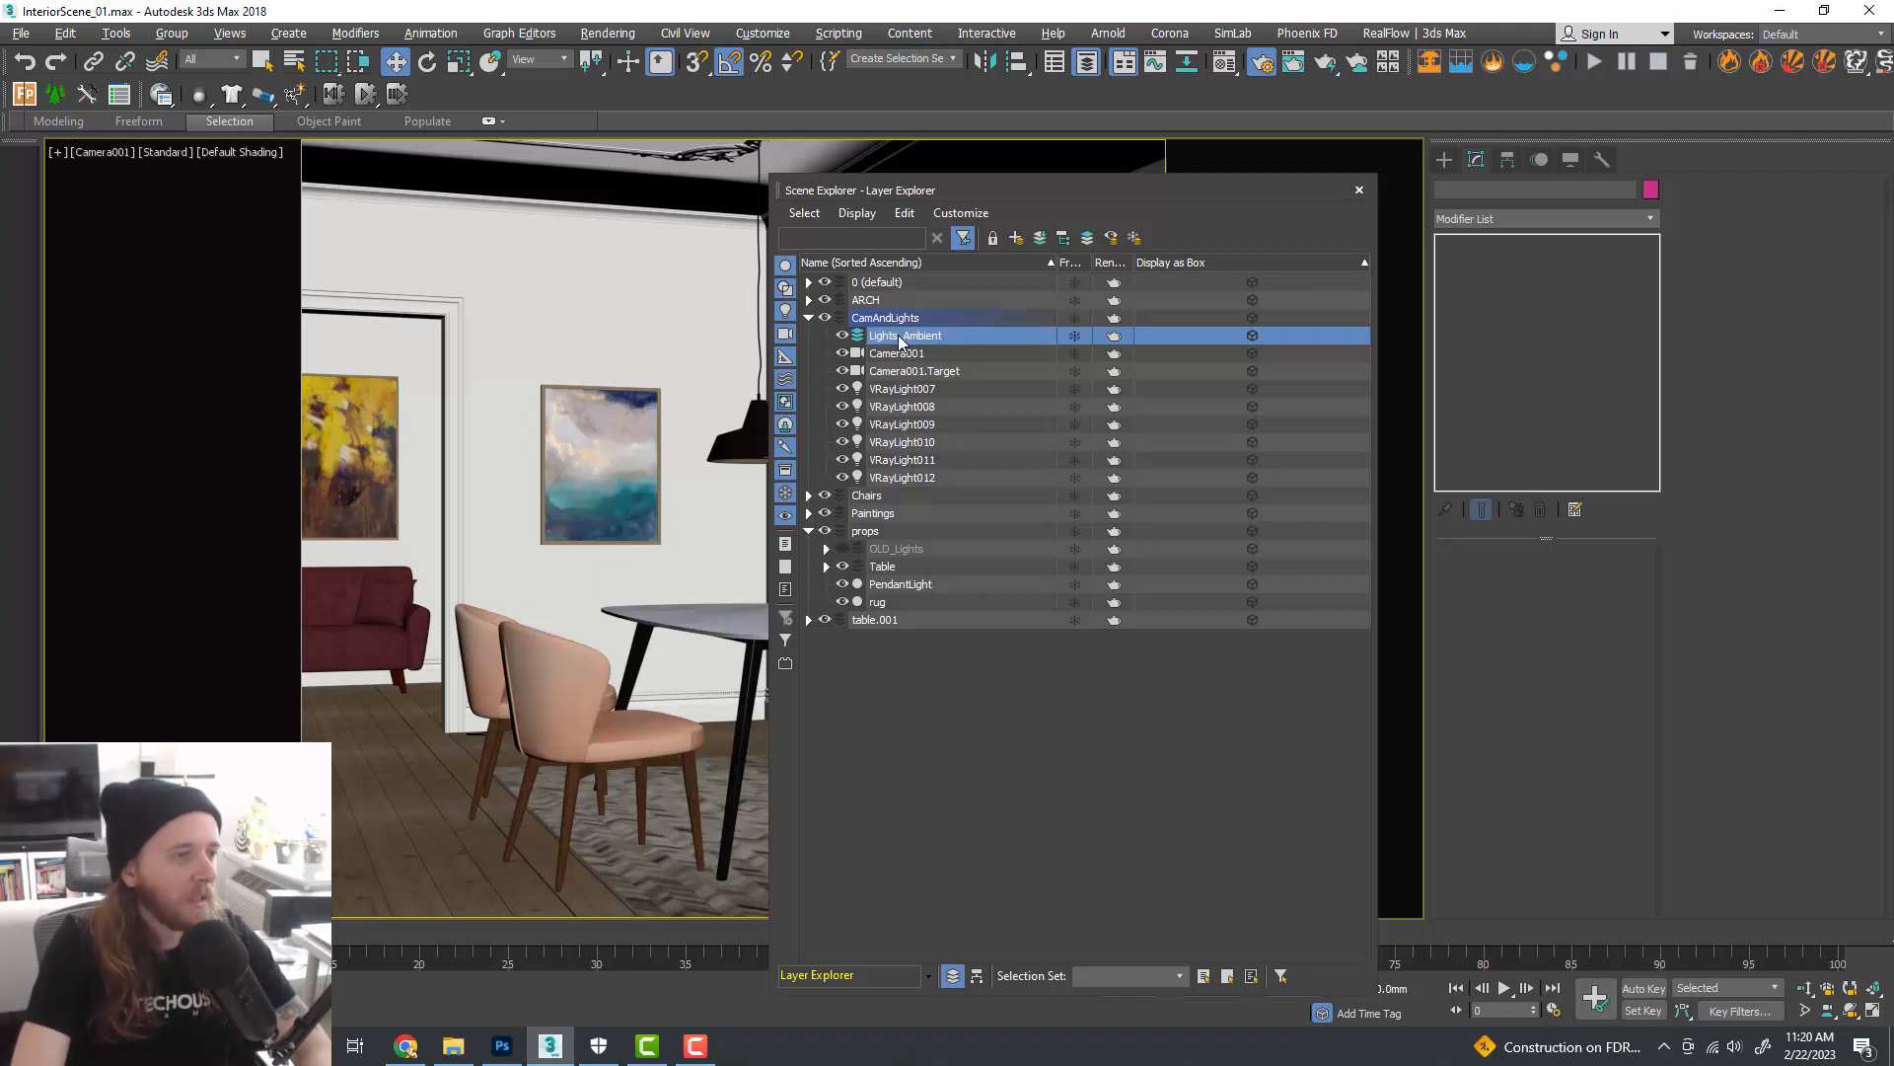
- Move VRayLight007 through VRayLight012 into the Lights_Ambient layer and collapse it
click(945, 387)
shift+click(949, 477)
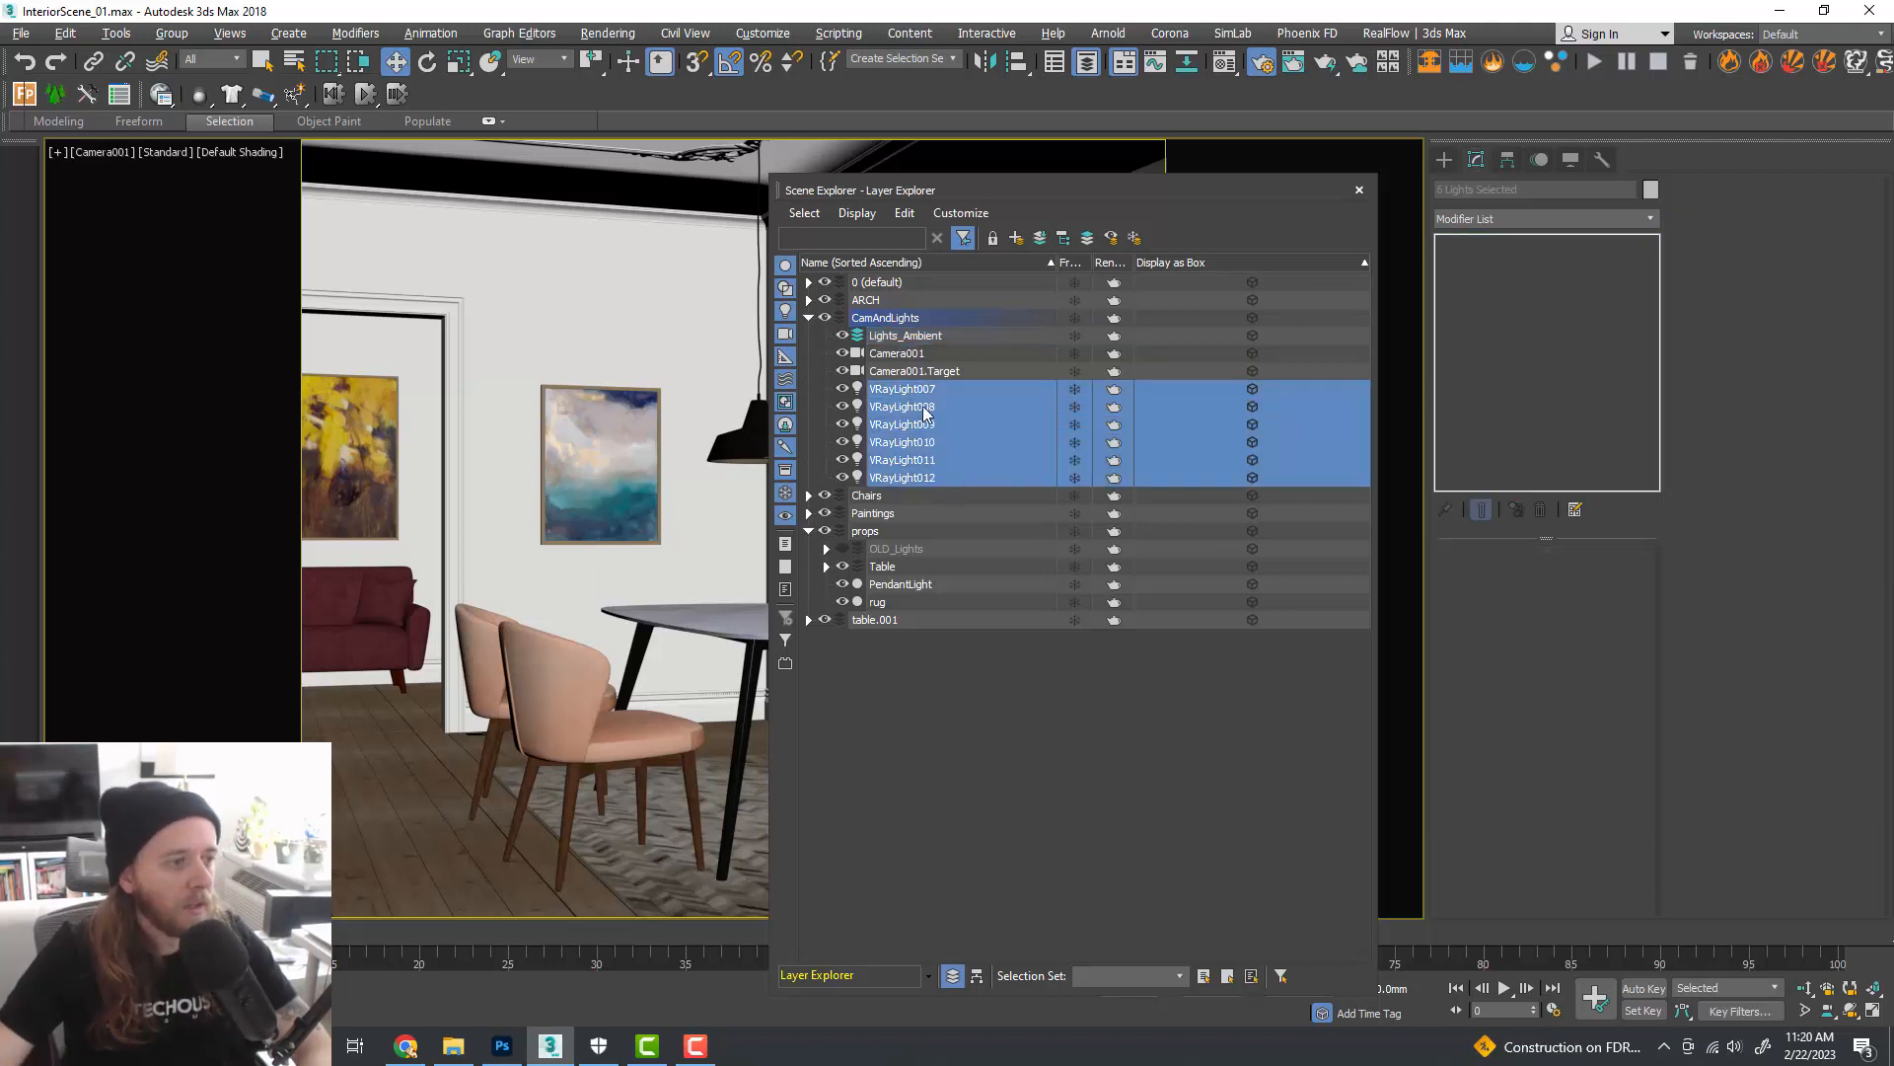
drag(926, 413, 915, 343)
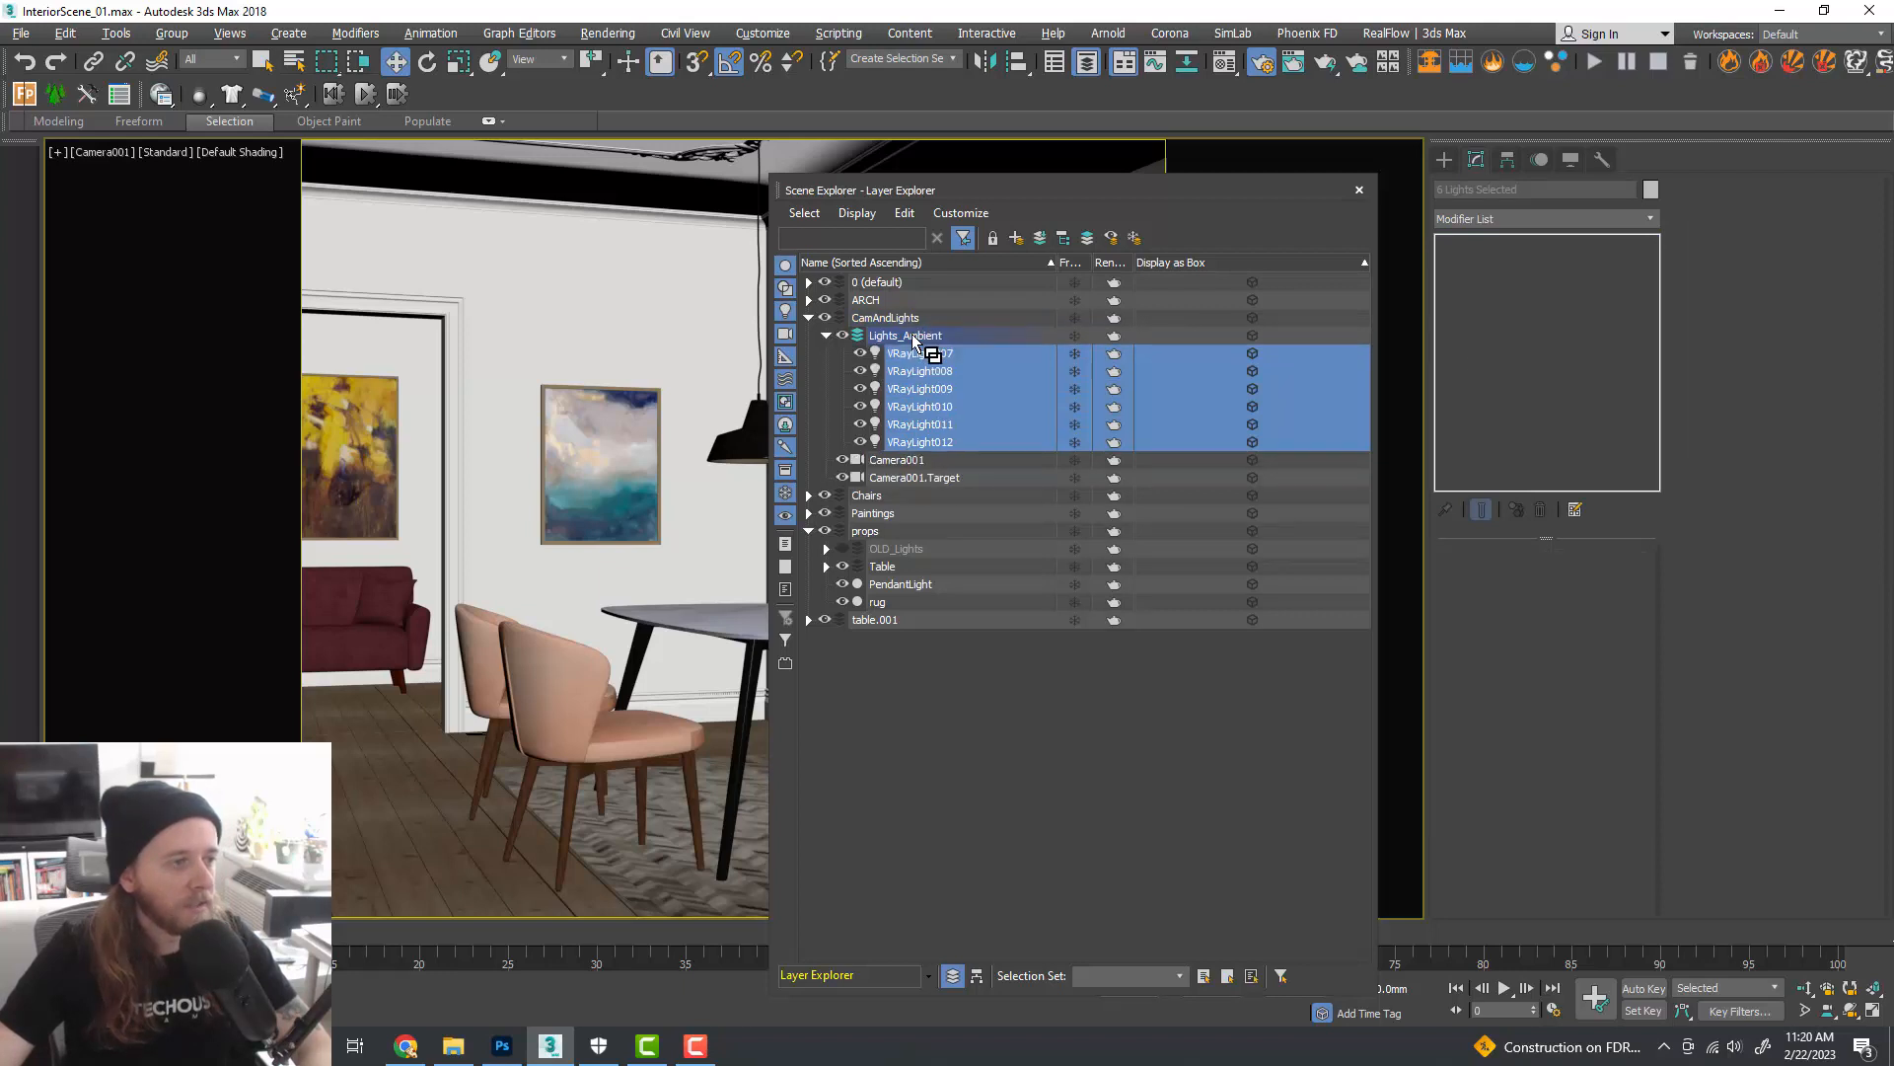
click(827, 336)
right_click(891, 322)
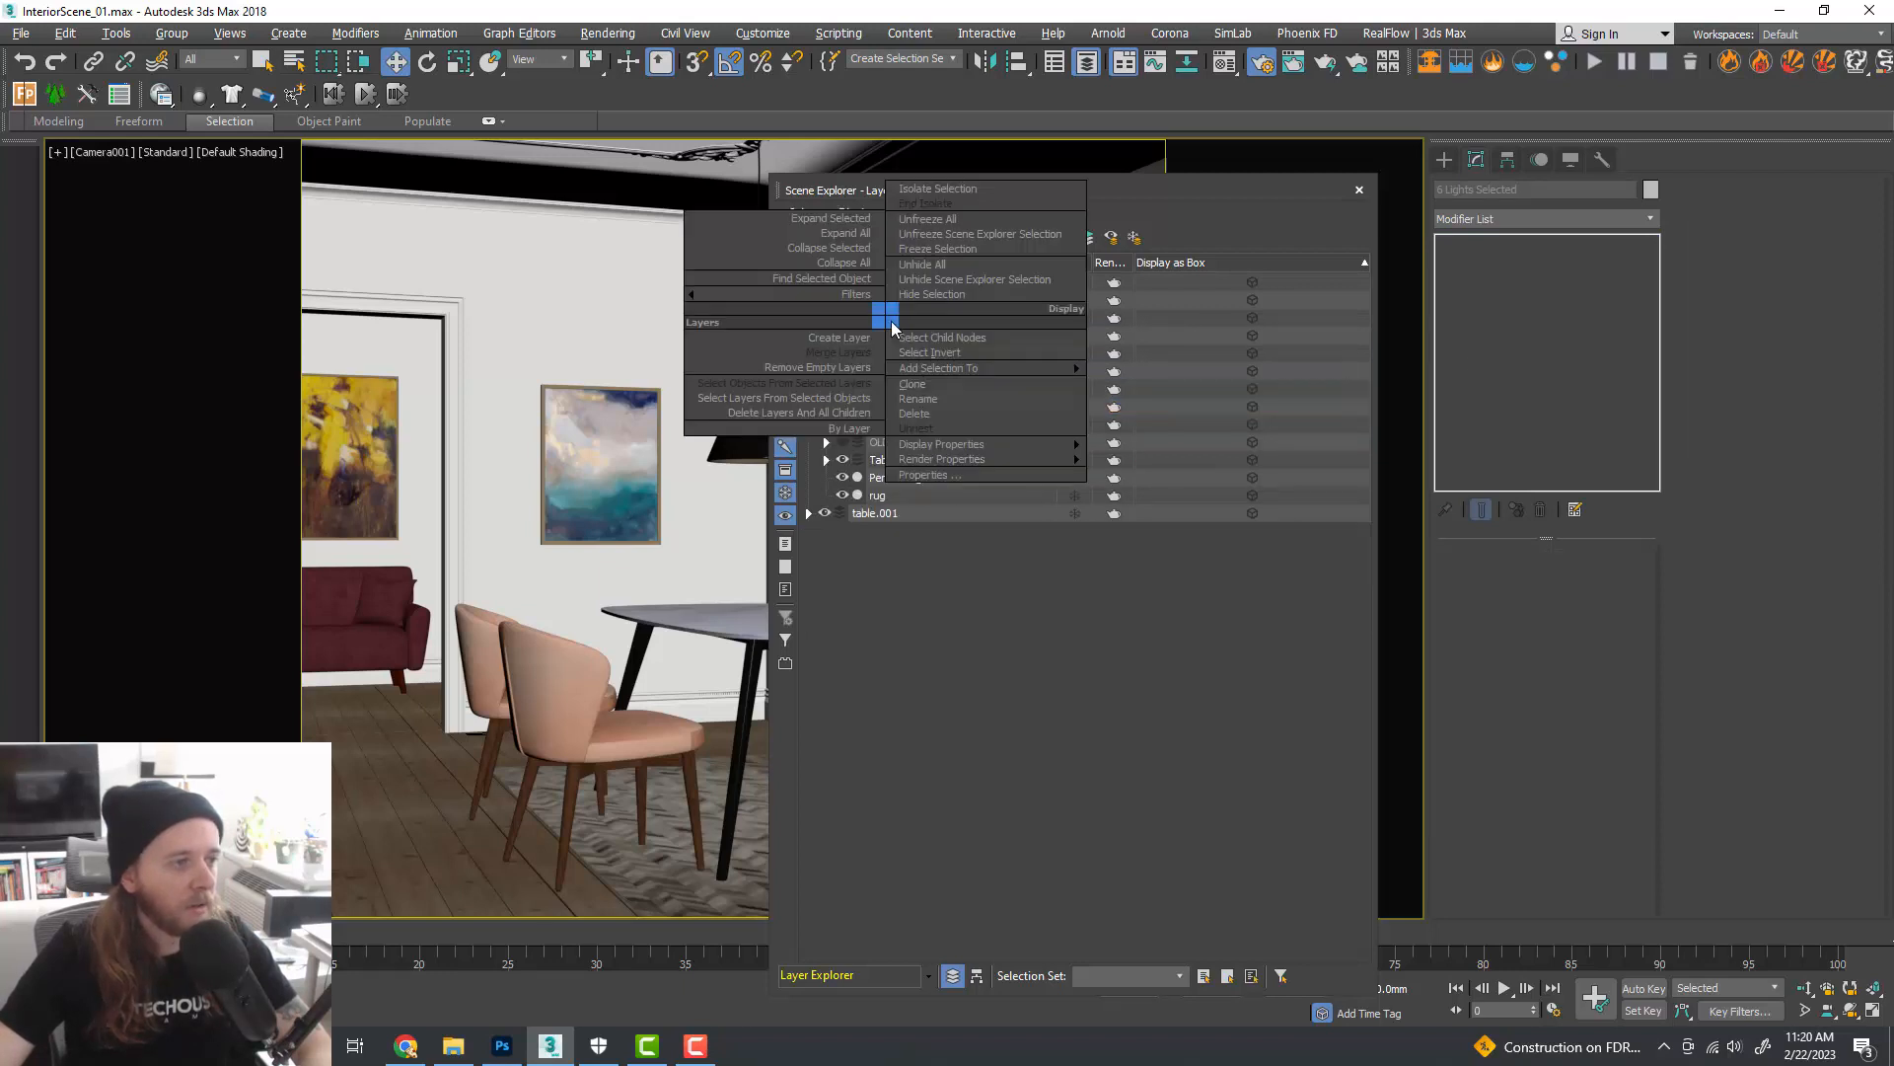
click(1018, 569)
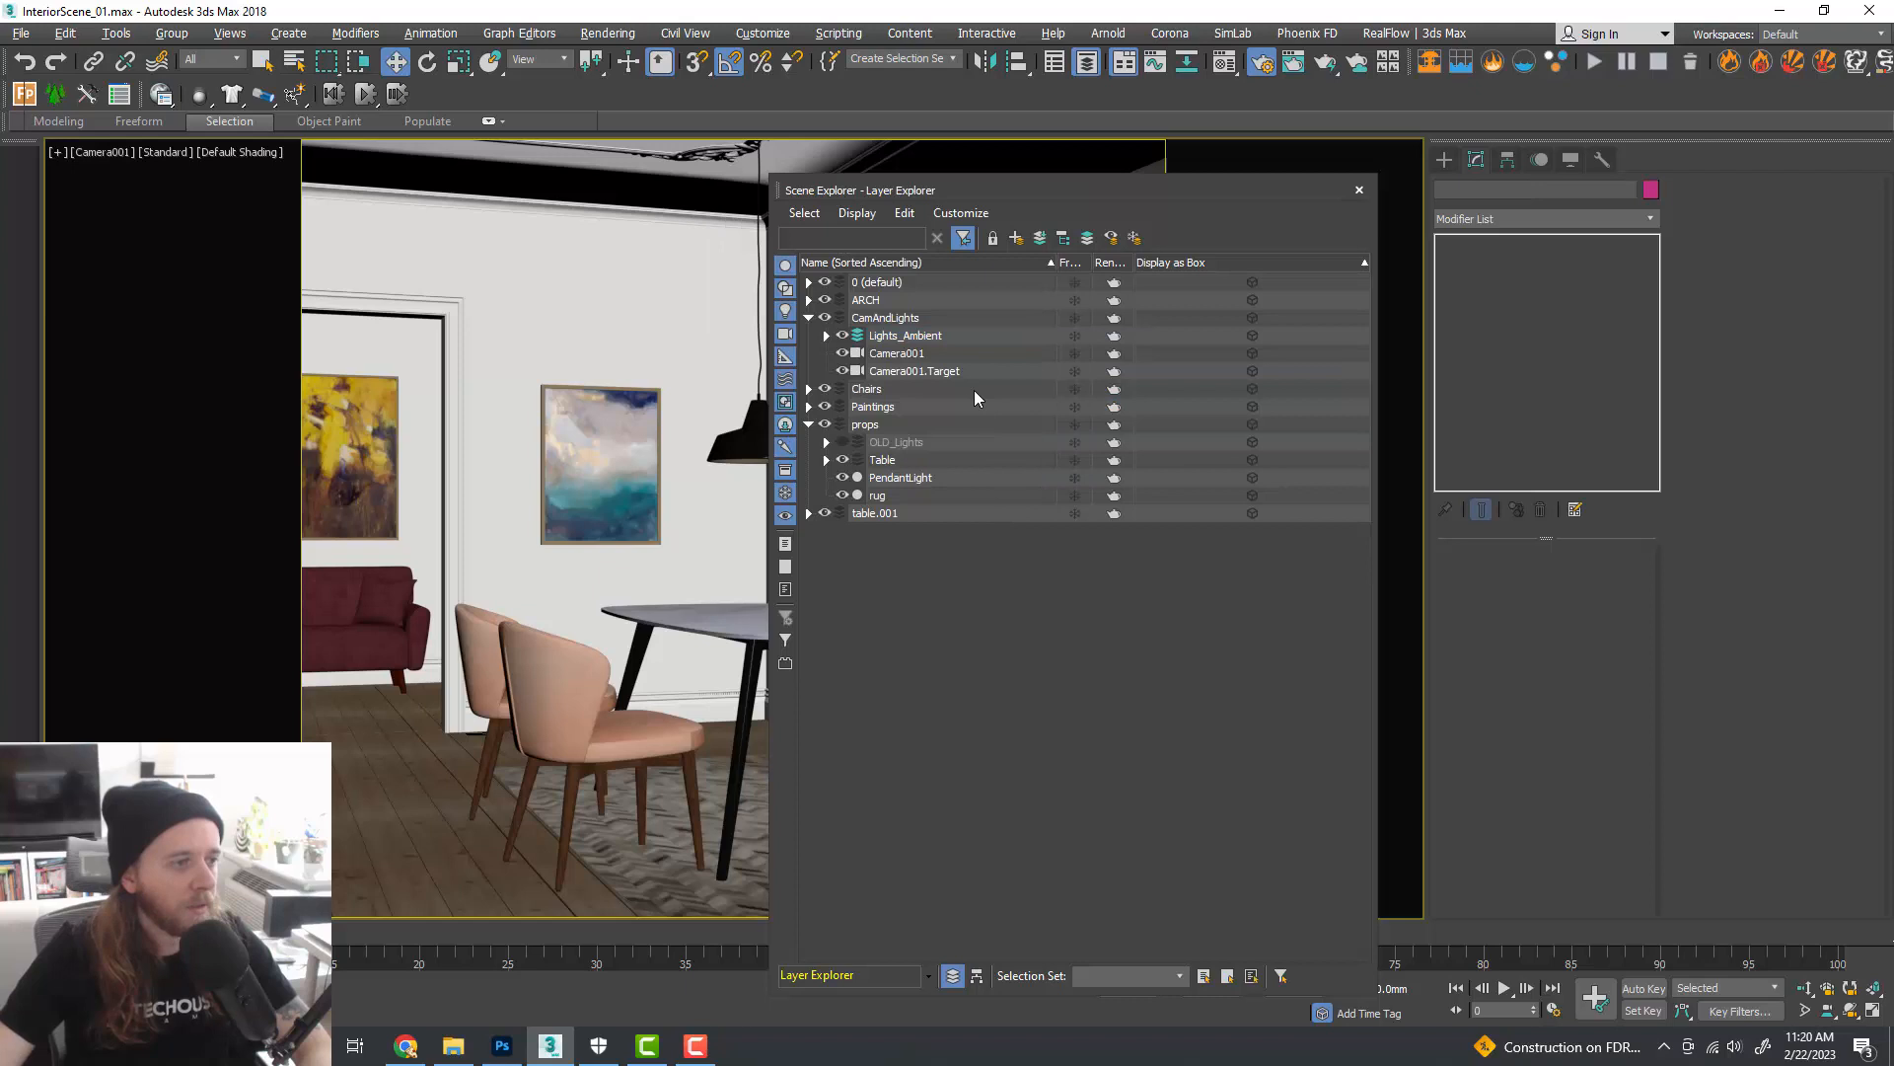
- Create a second sublayer named Lights_Sun inside the CamAndLights layer
click(933, 316)
click(1016, 238)
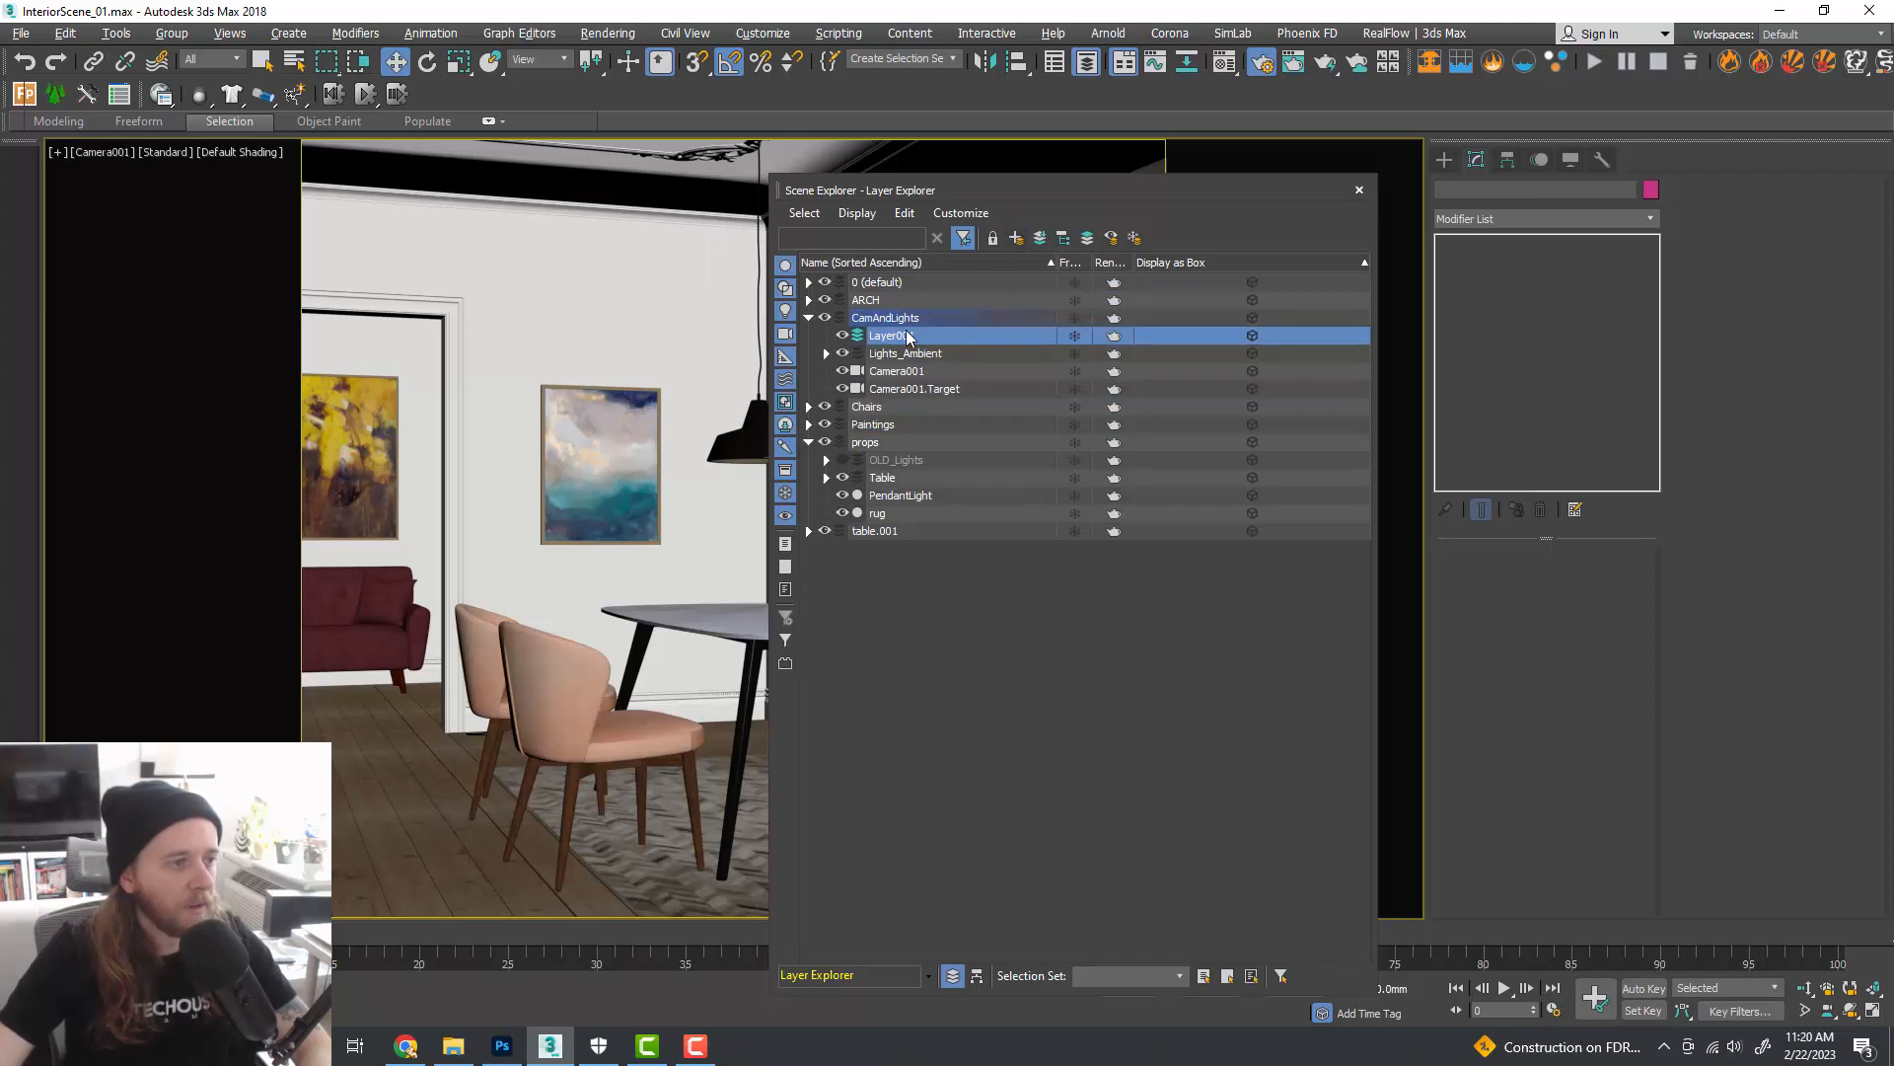
click(891, 340)
text(L)
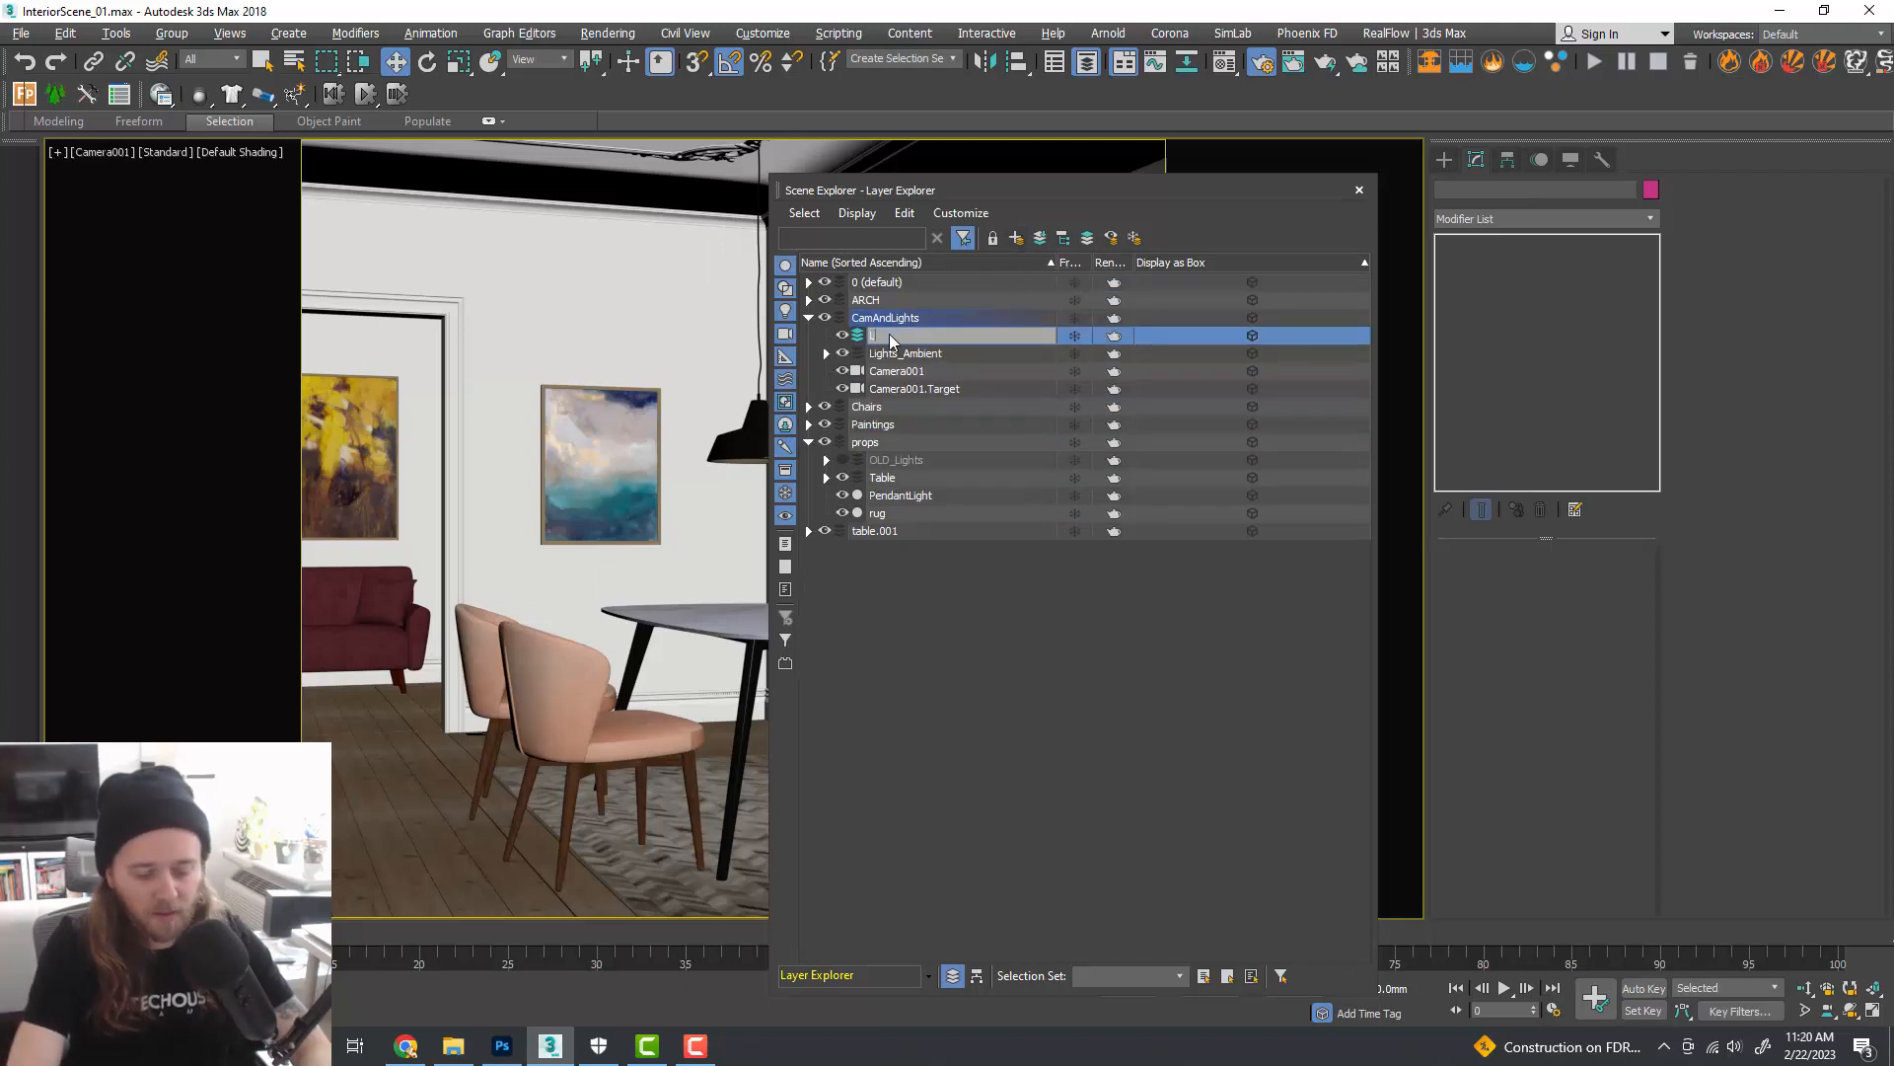
text(igh)
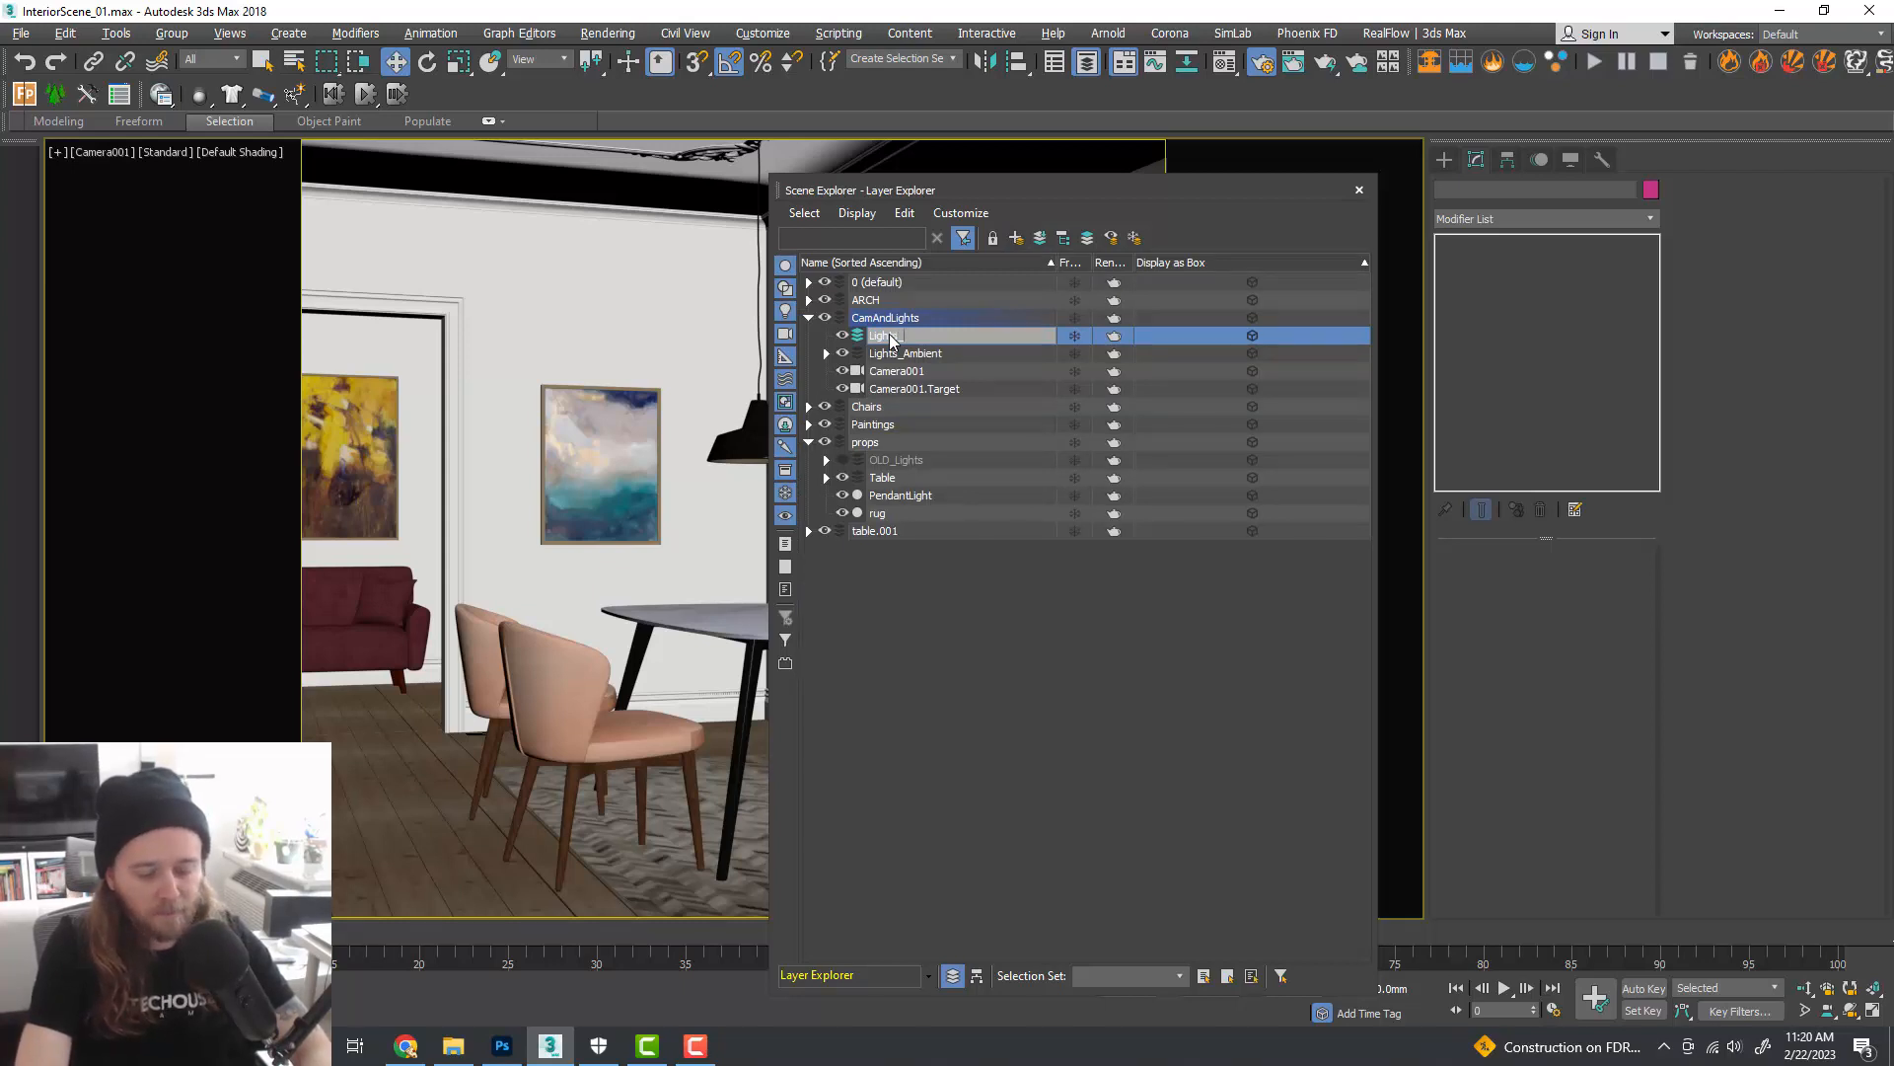
text(ts_Sun)
key(Return)
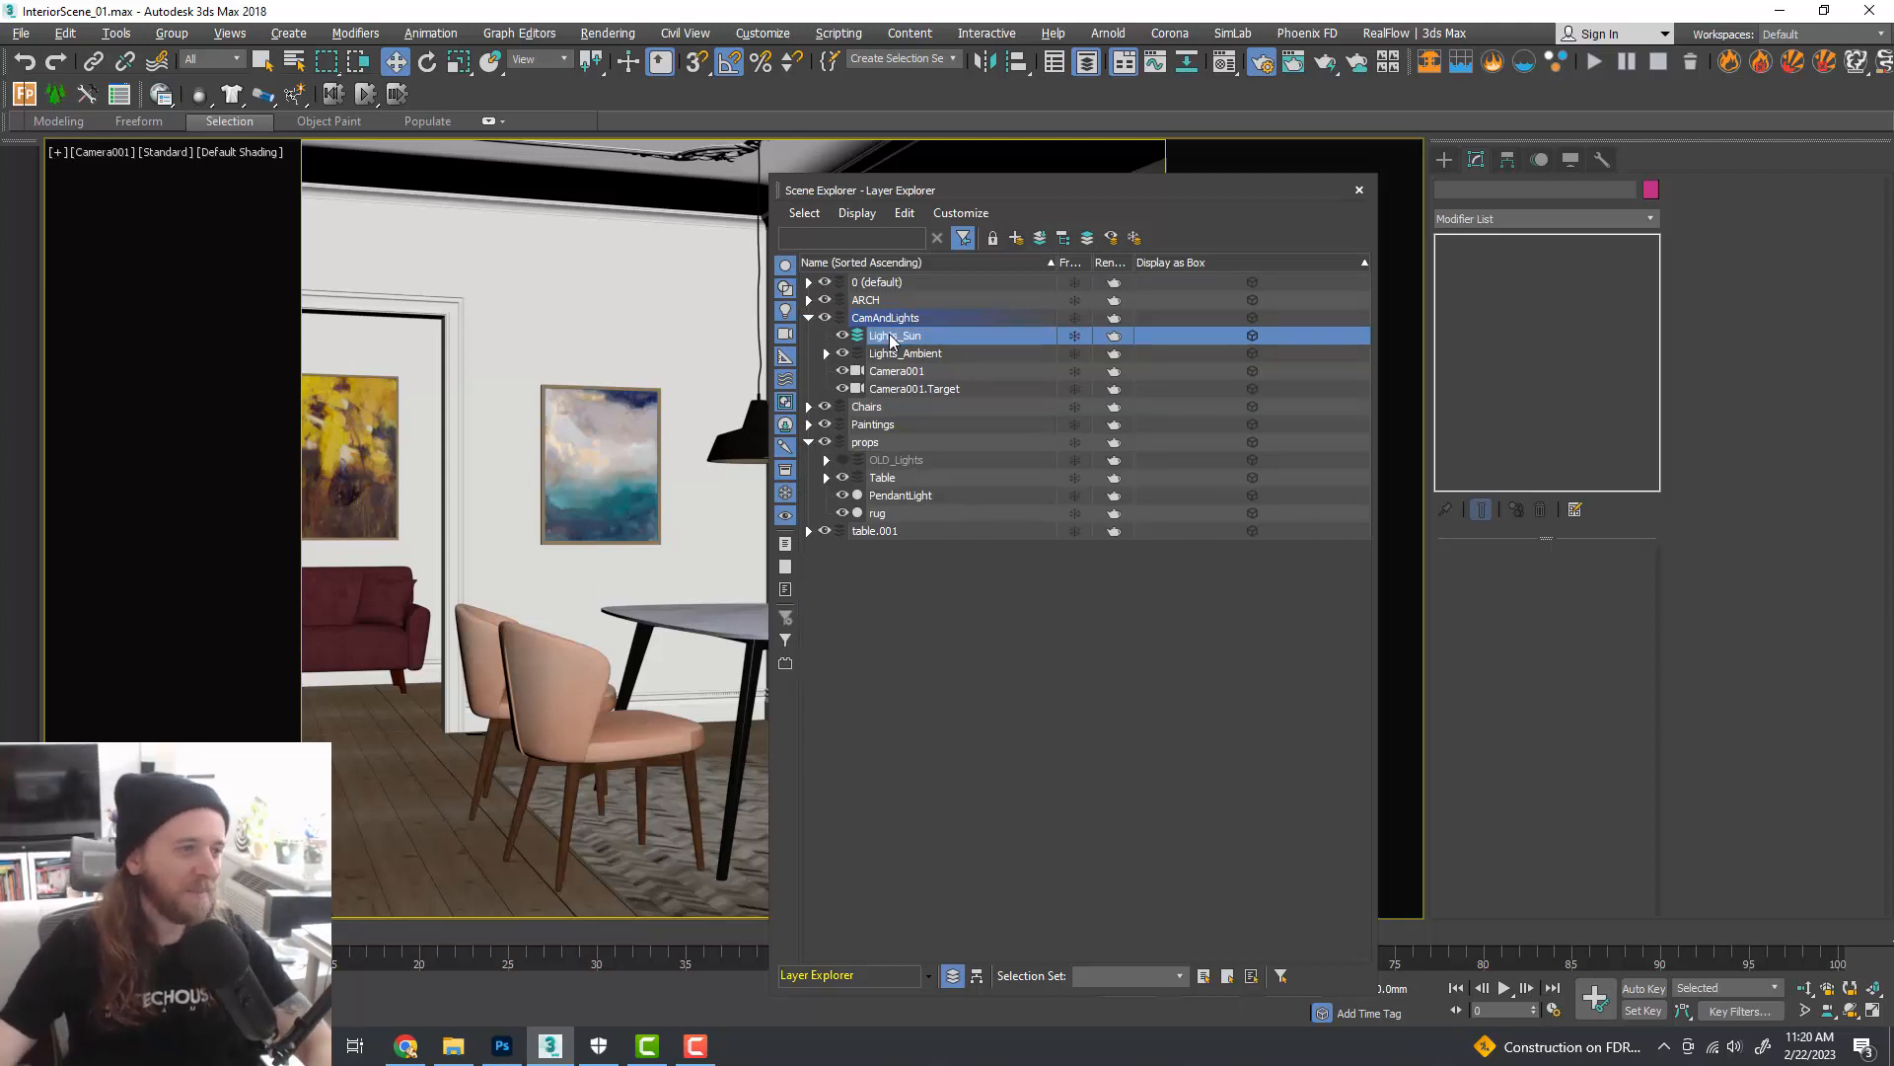
- Clone the six V-Ray lights in Lights_Ambient as independent copies
click(827, 353)
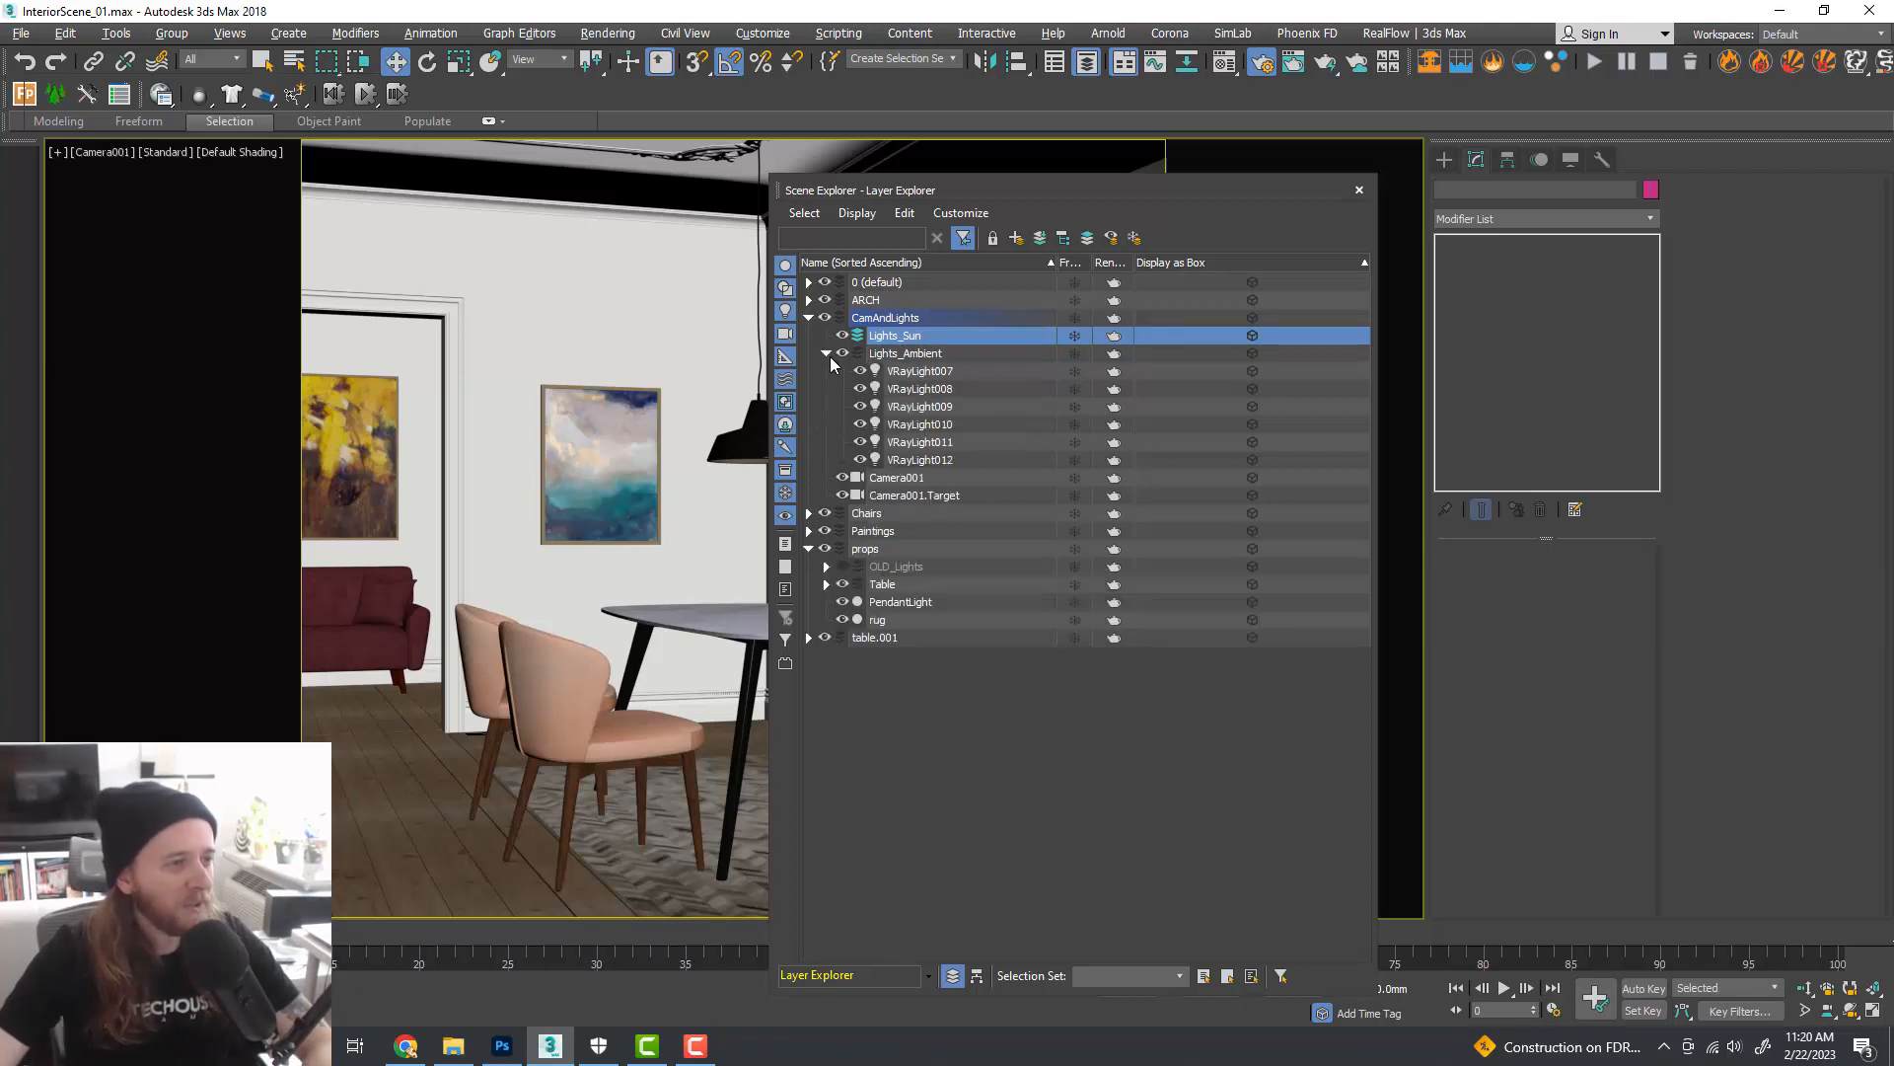
click(920, 372)
shift+click(946, 461)
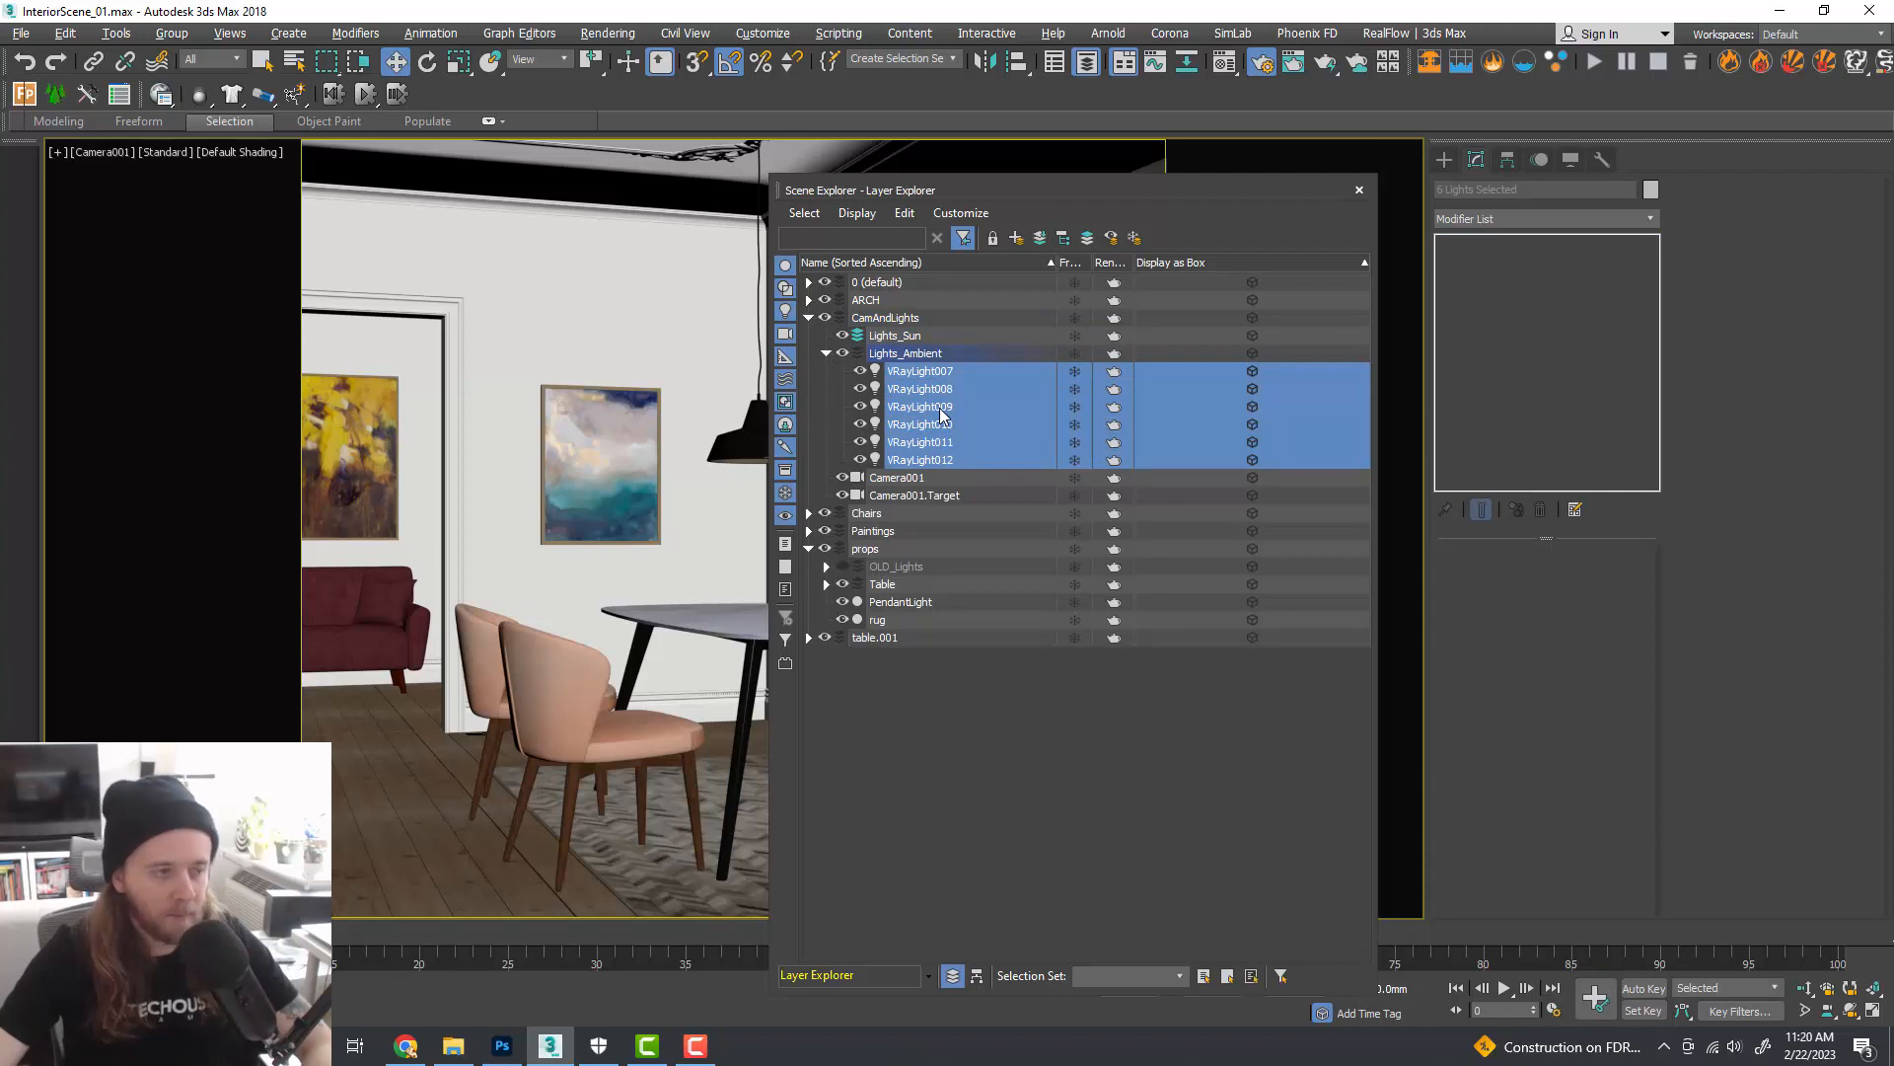
right_click(940, 406)
click(963, 471)
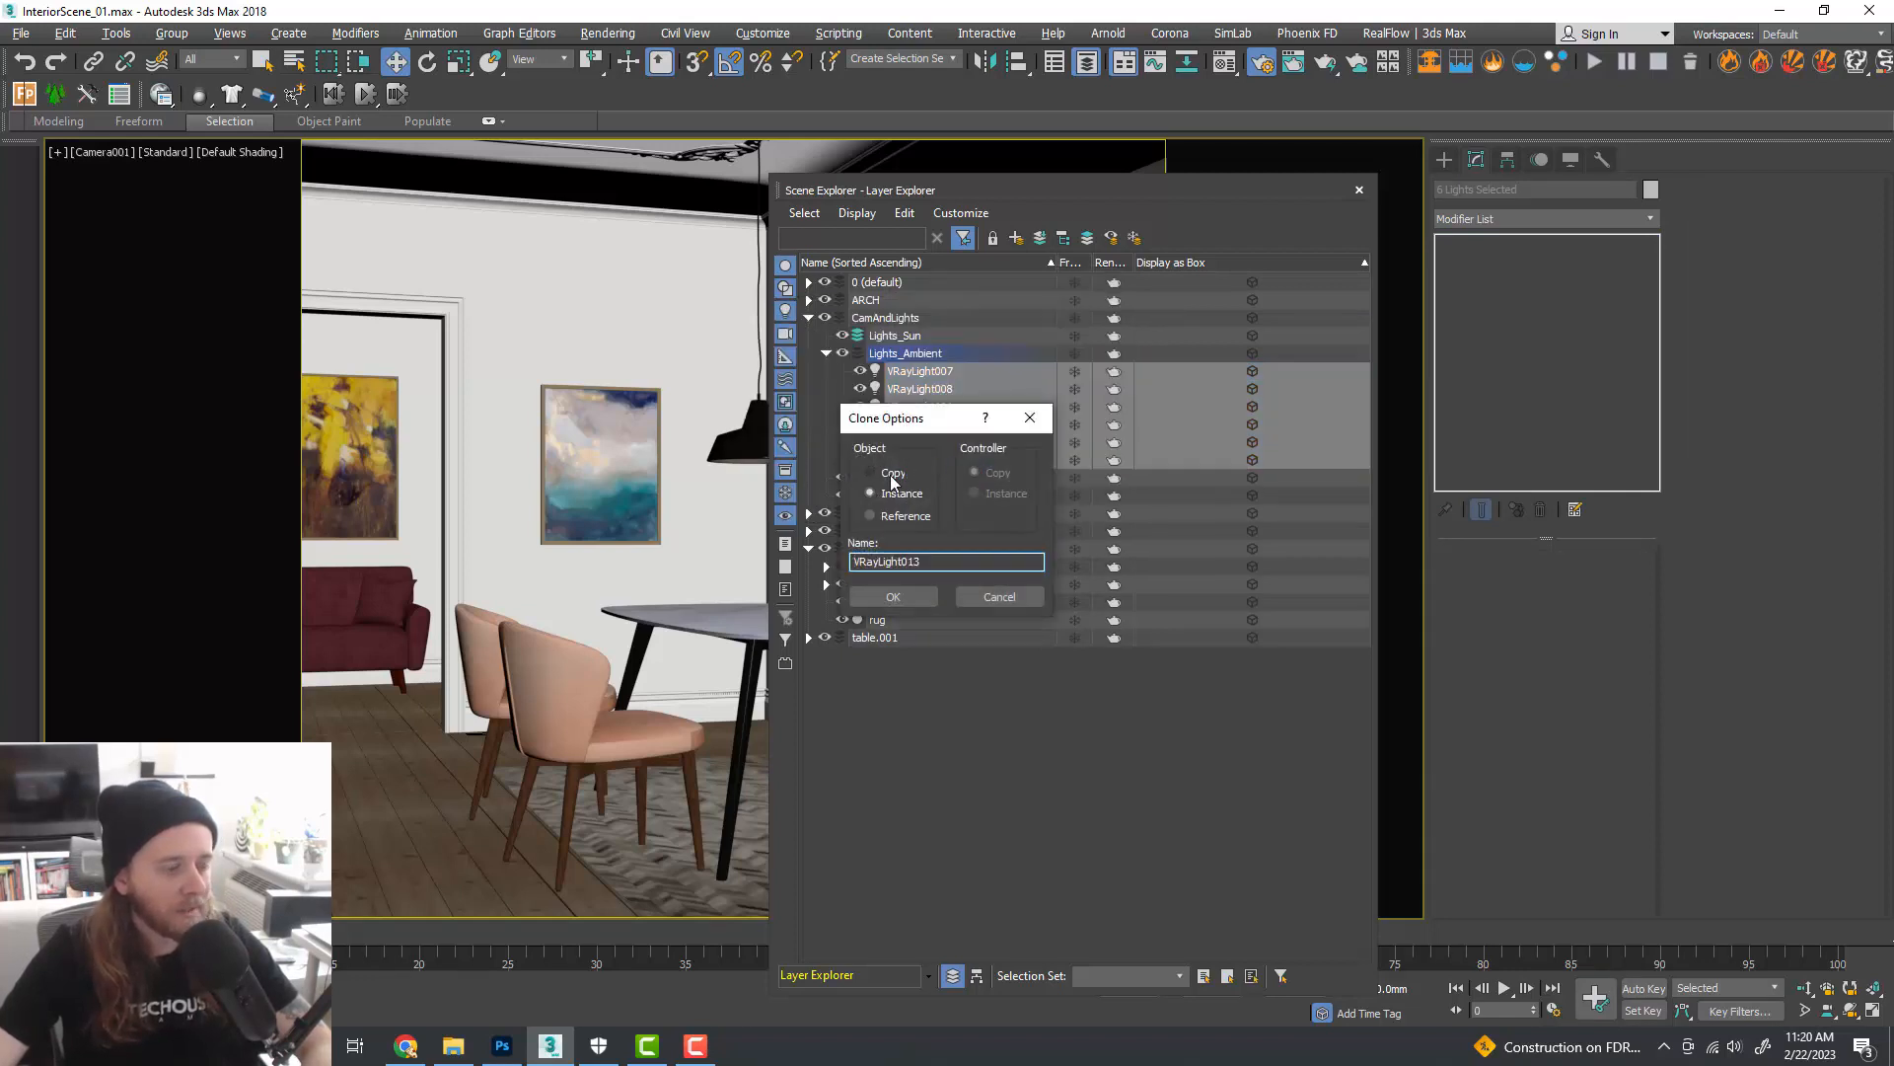
click(890, 473)
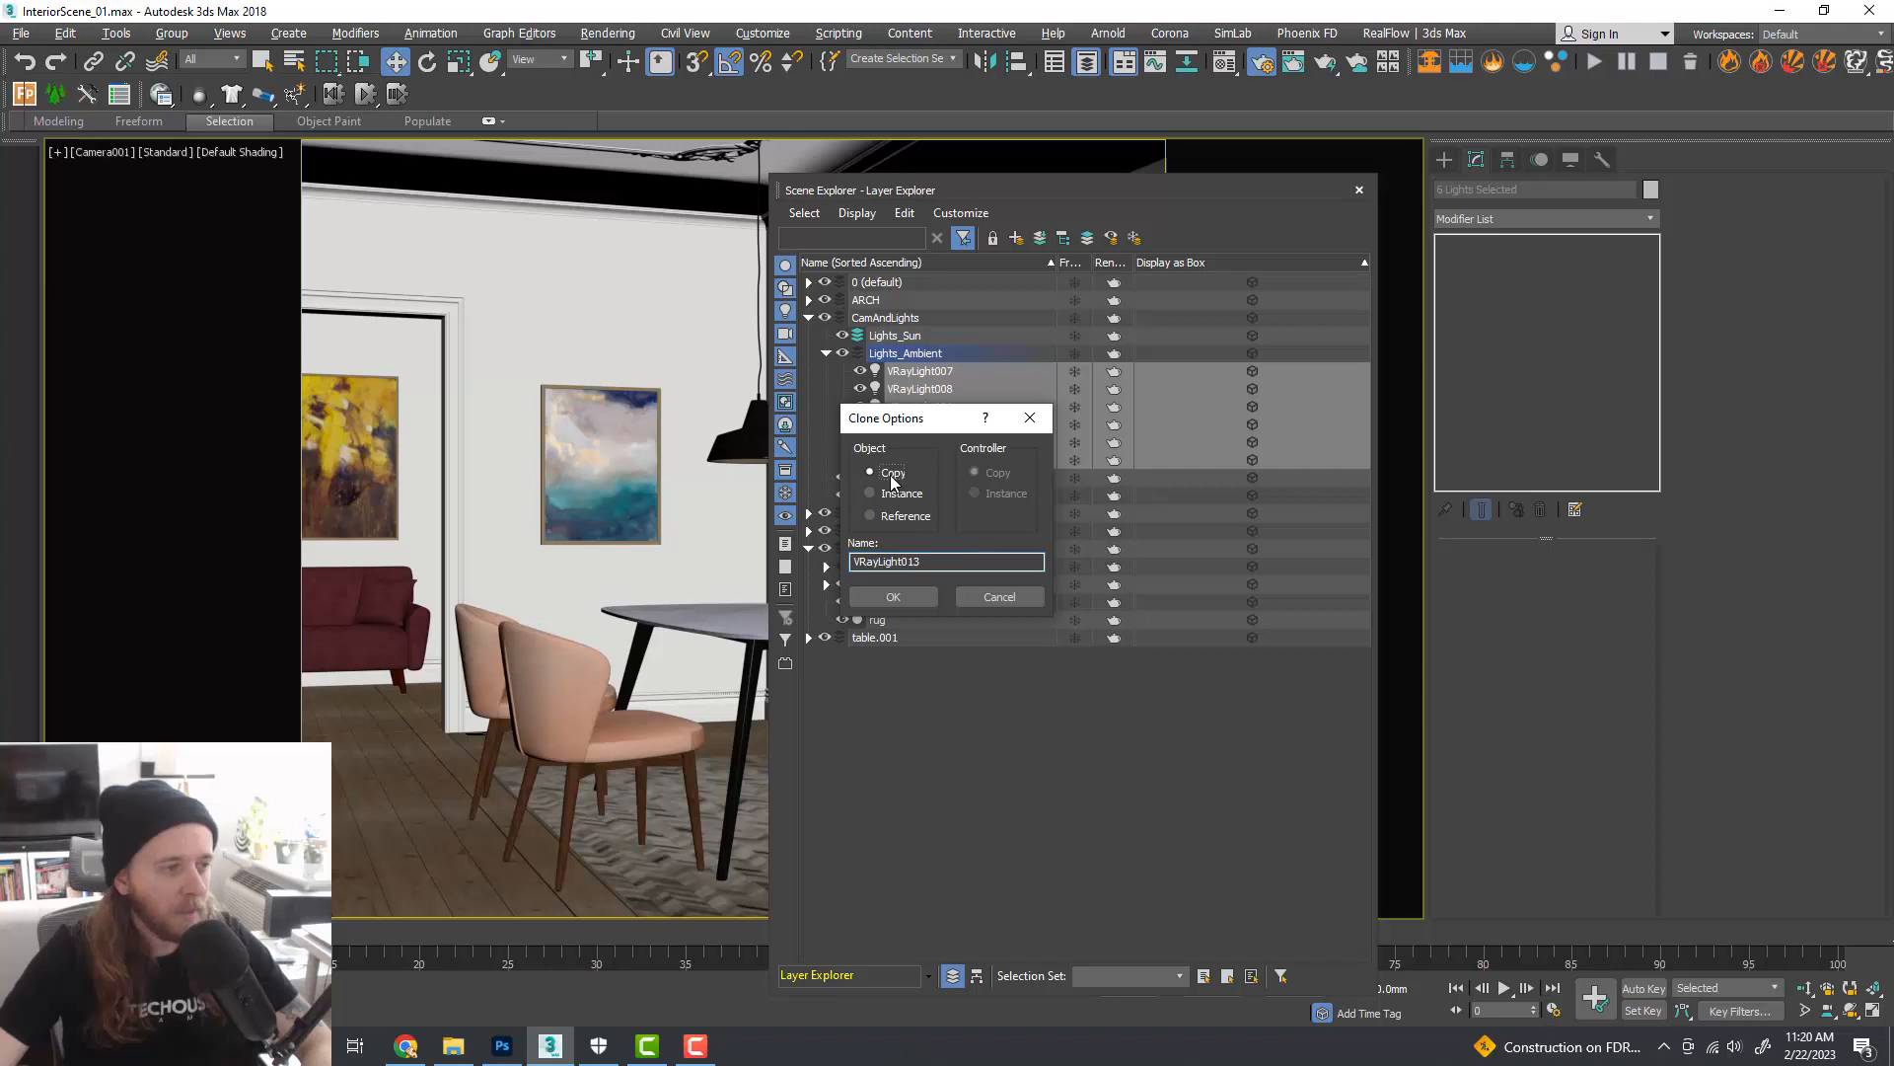
click(894, 596)
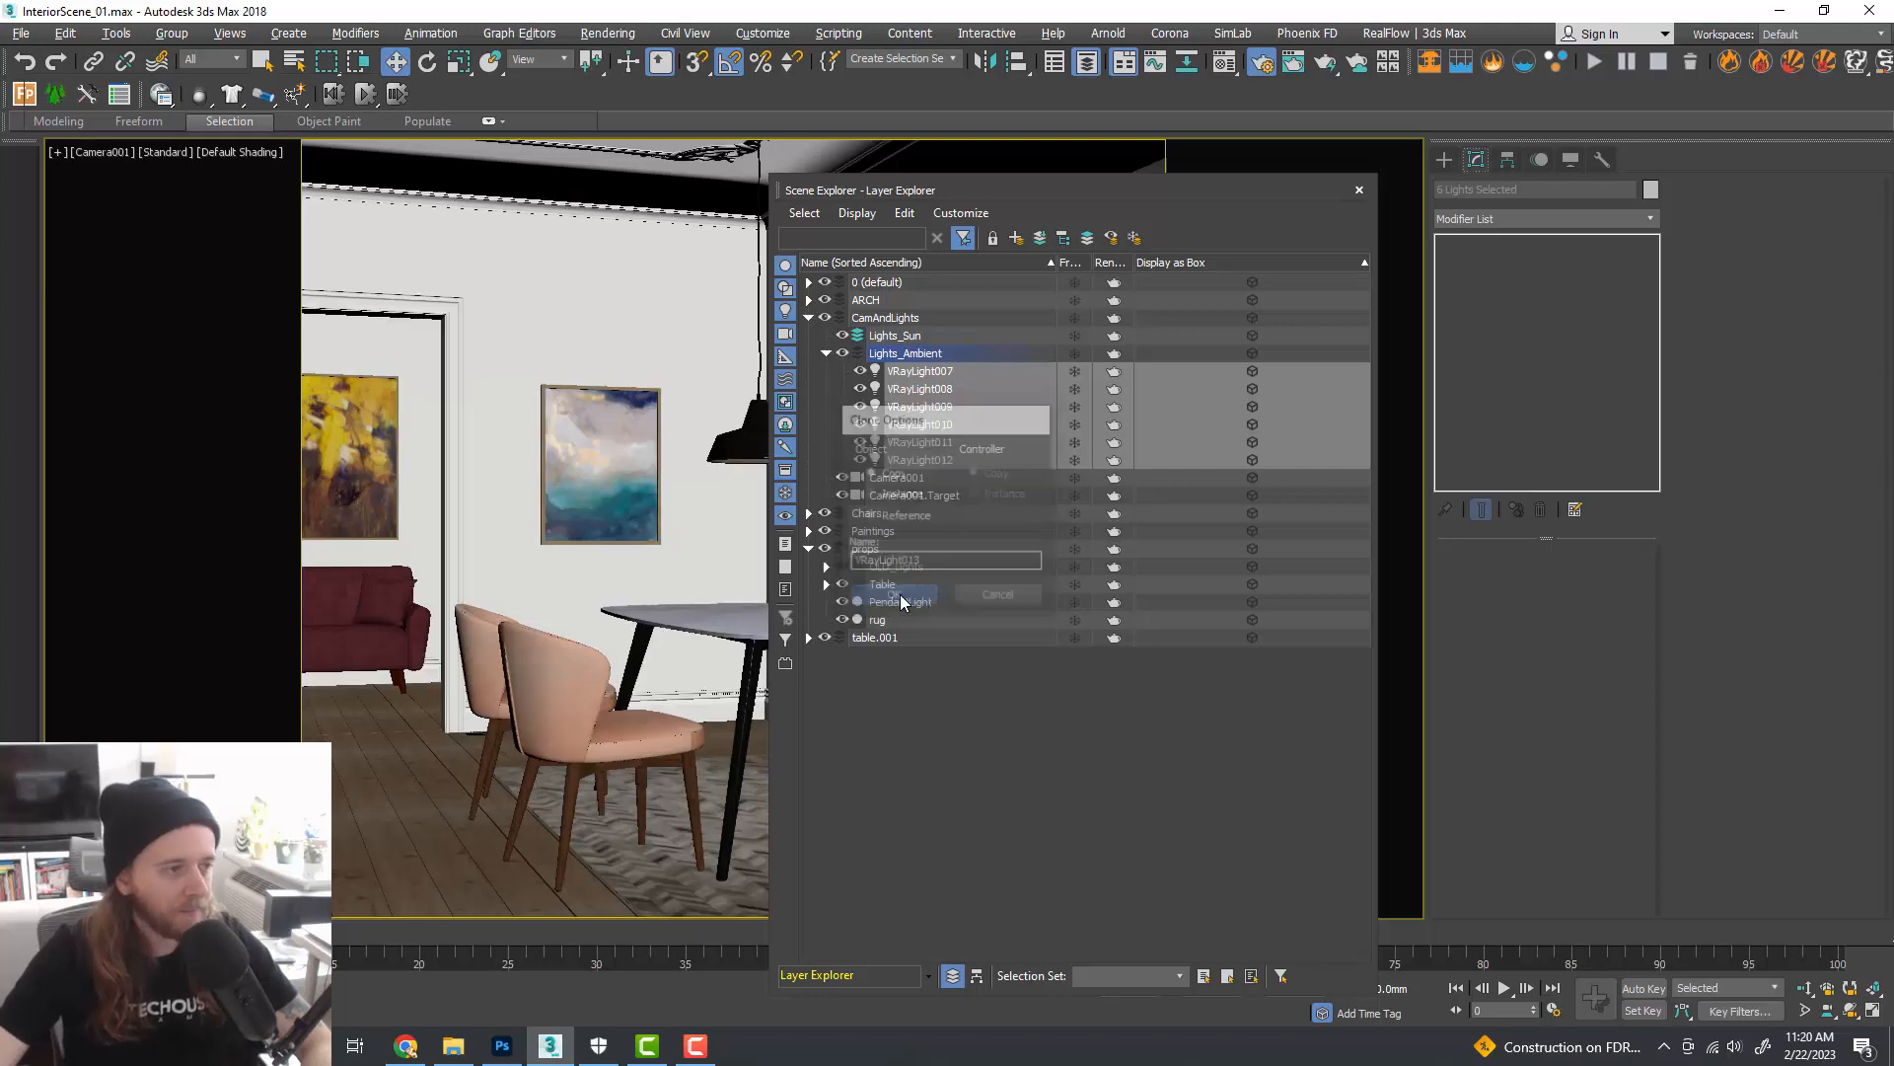
- Move the six copied lights into the Lights_Sun layer, then collapse and hide the Lights_Ambient layer
drag(927, 461, 916, 572)
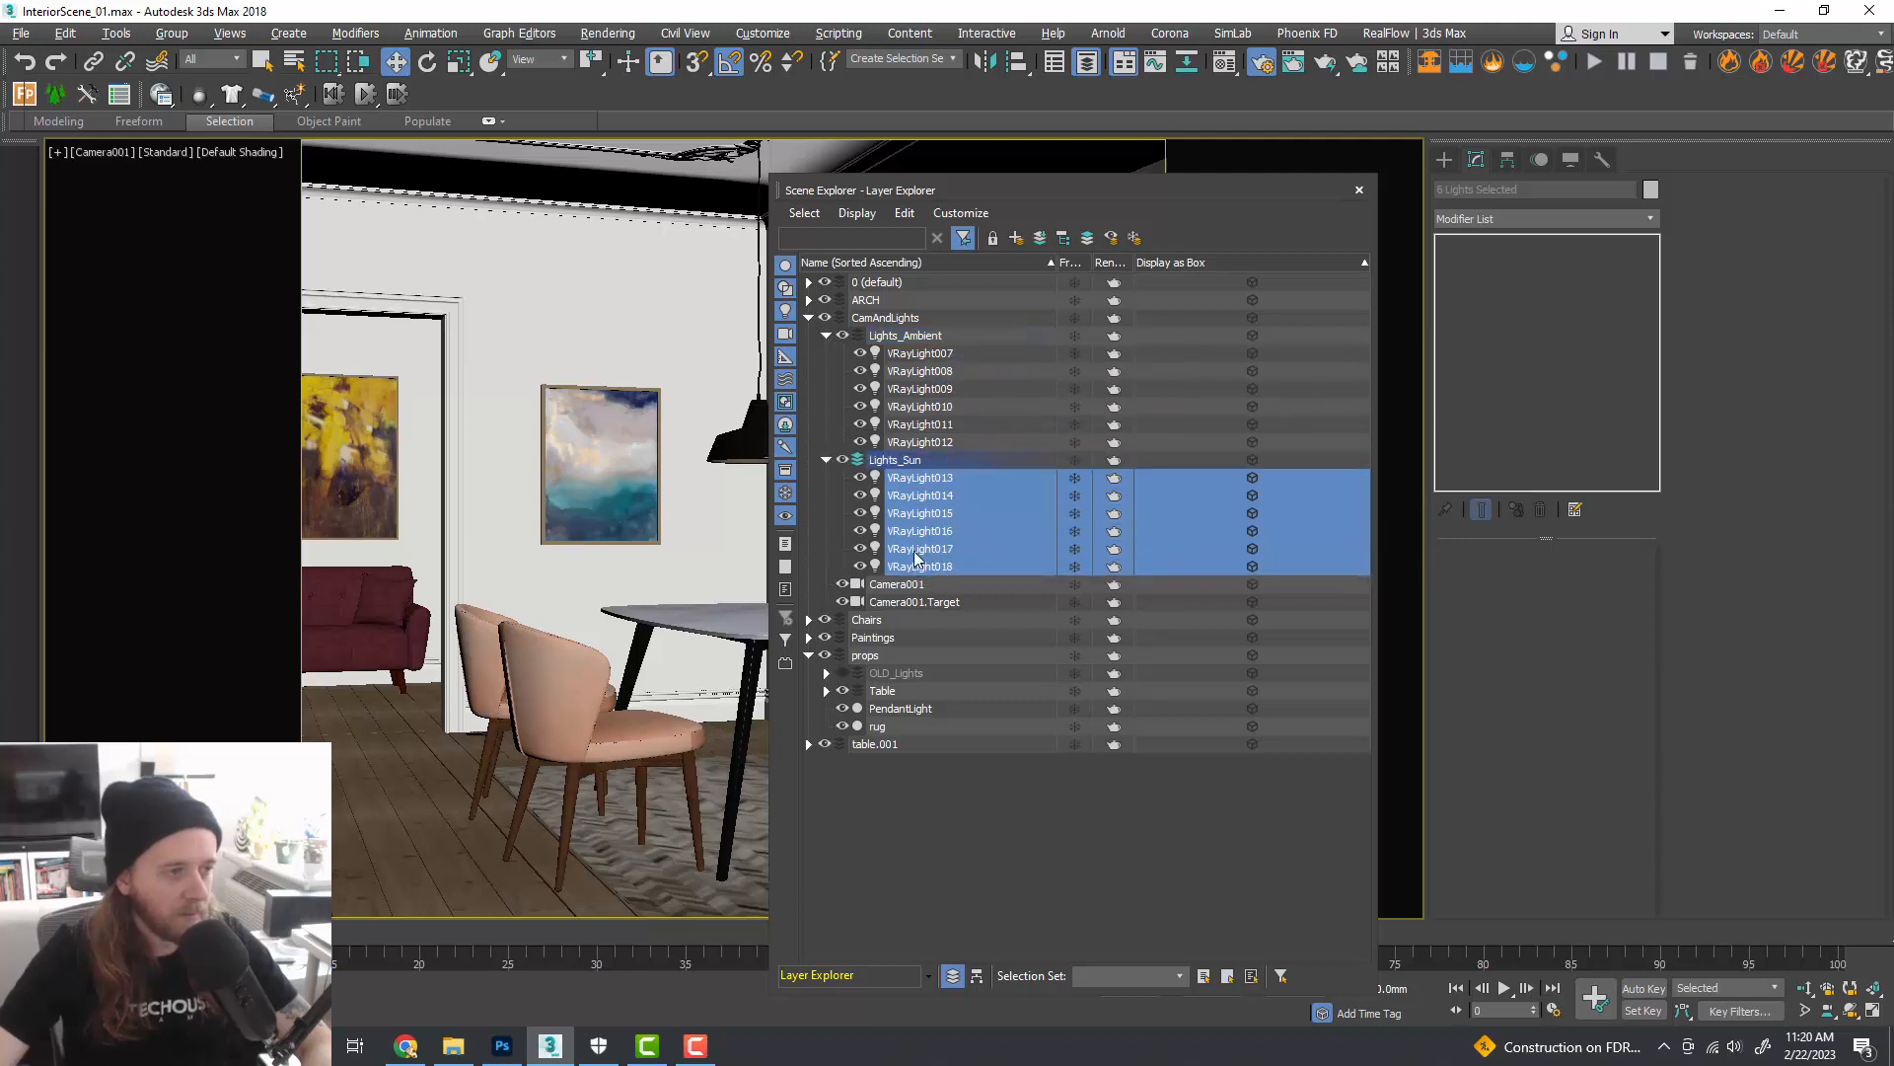
click(828, 336)
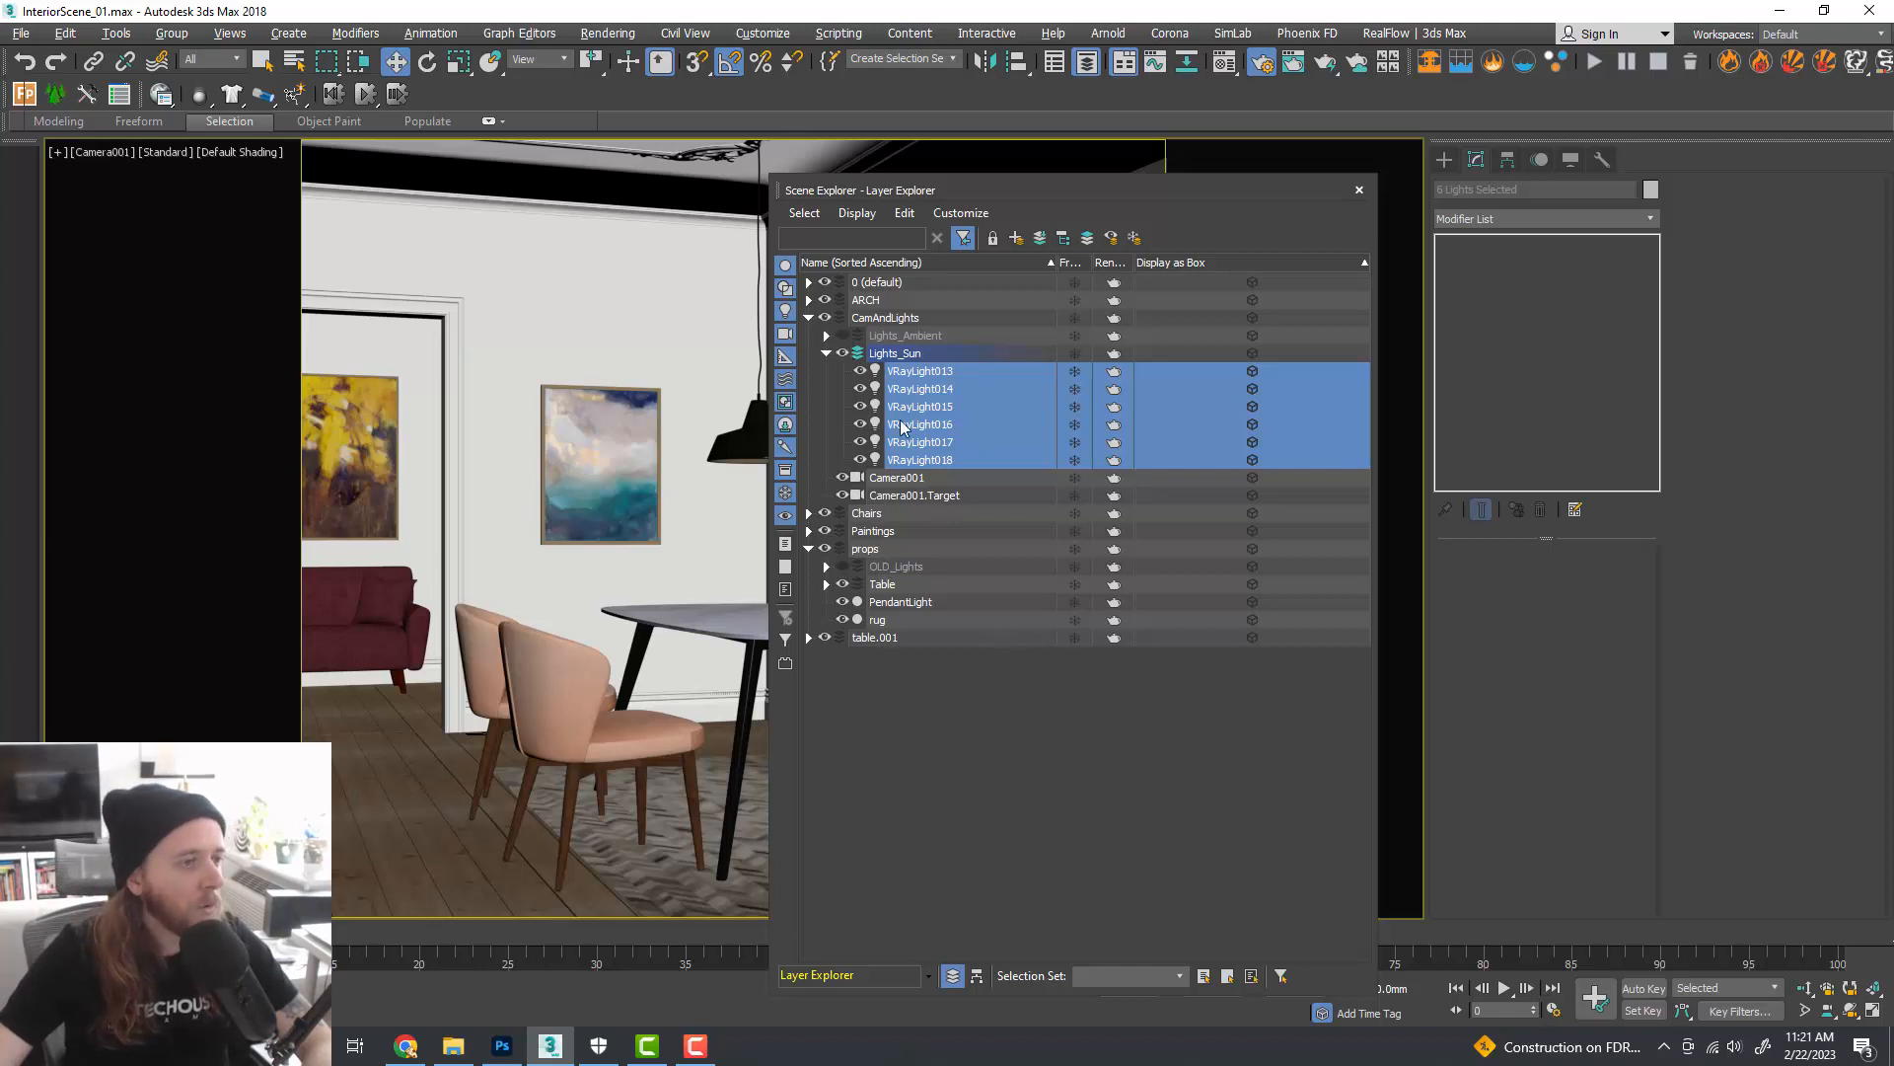
click(968, 695)
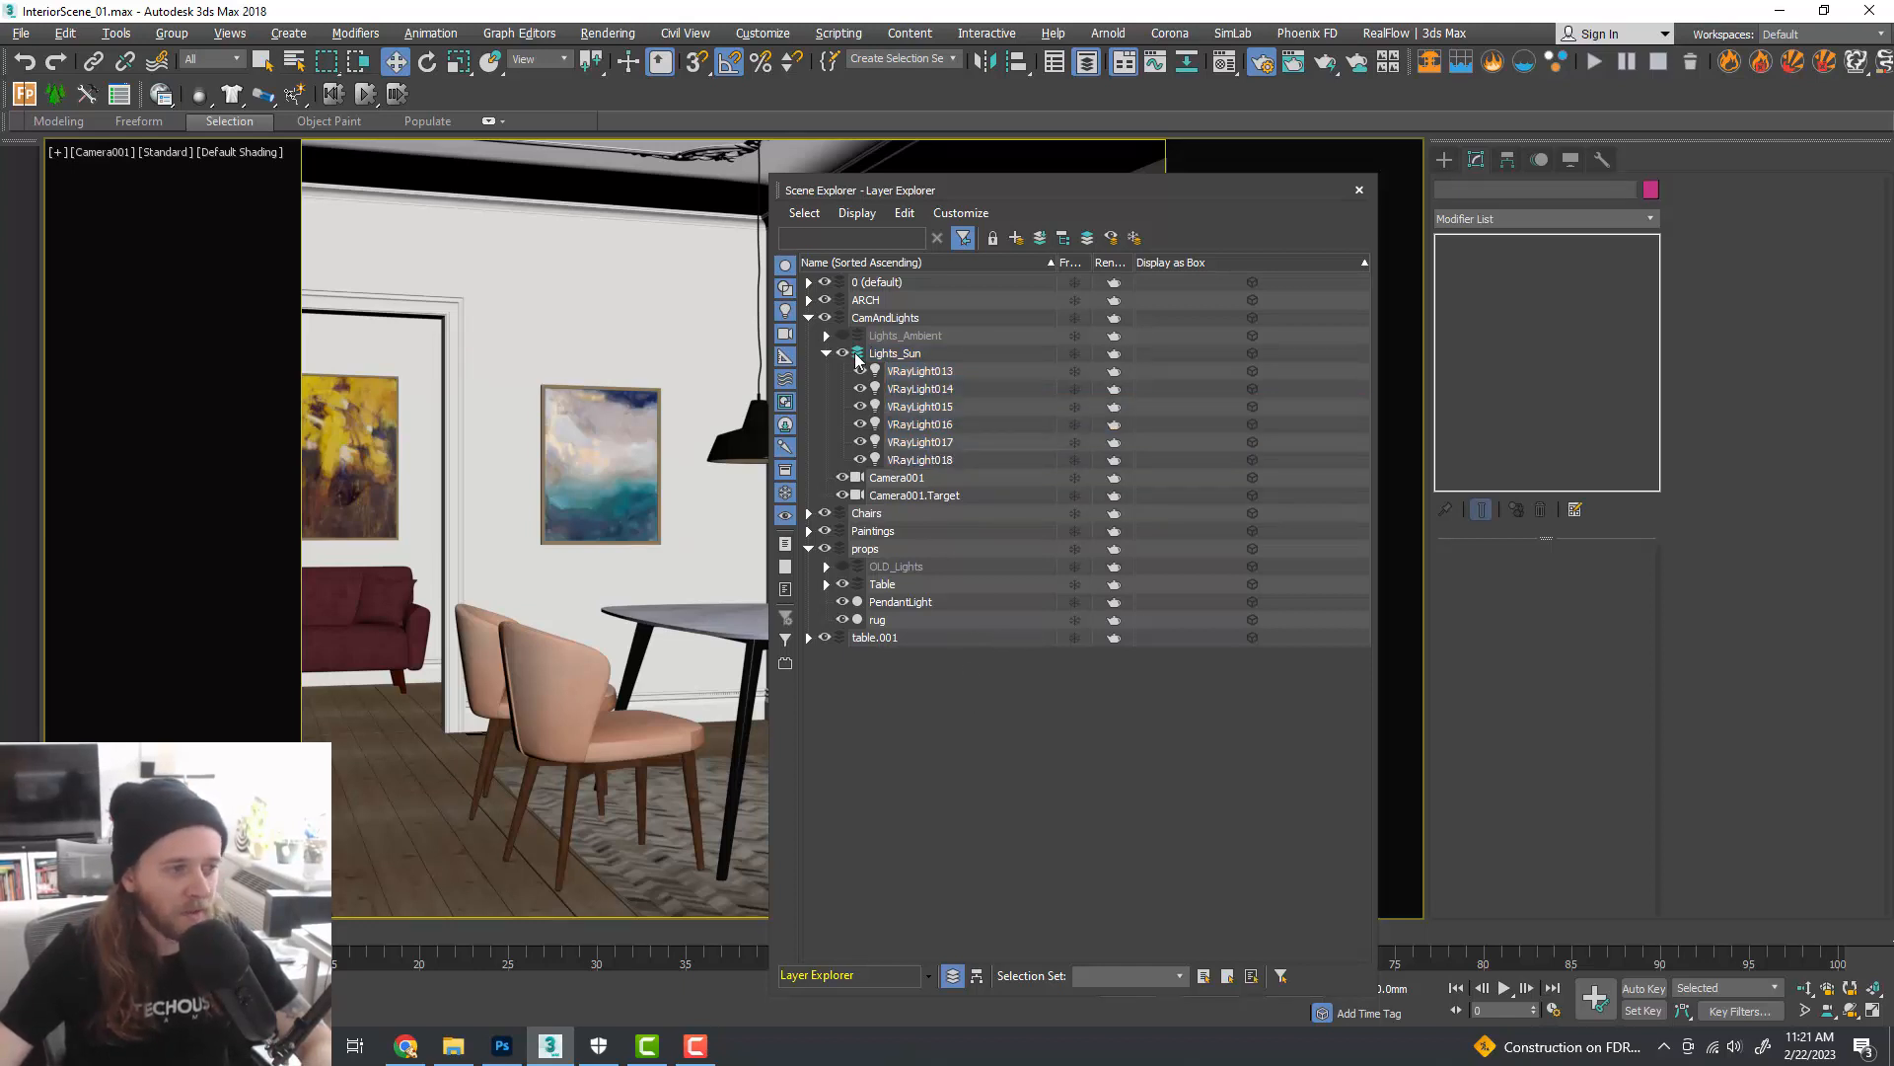
- Close the layer explorer and check that Hidden lights is disabled in the V-Ray global switches of the render setup
click(1359, 190)
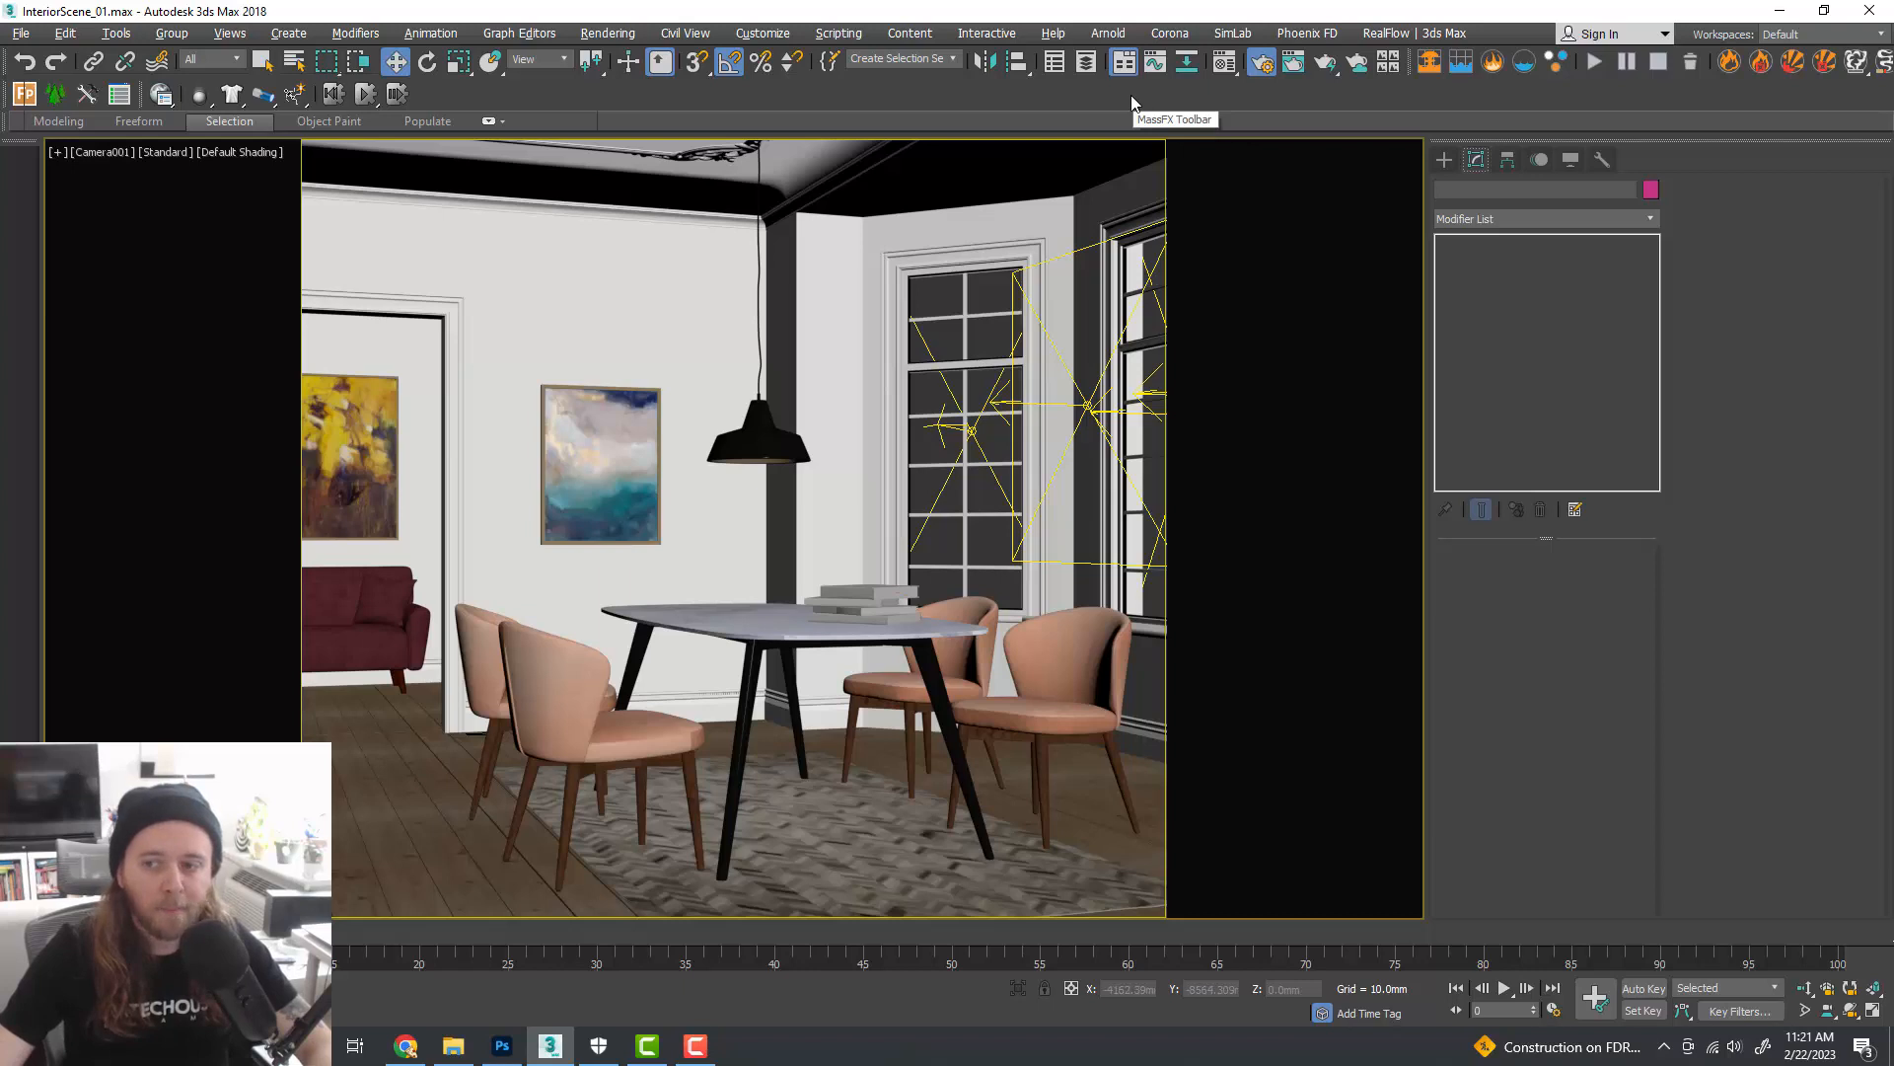
key(F10)
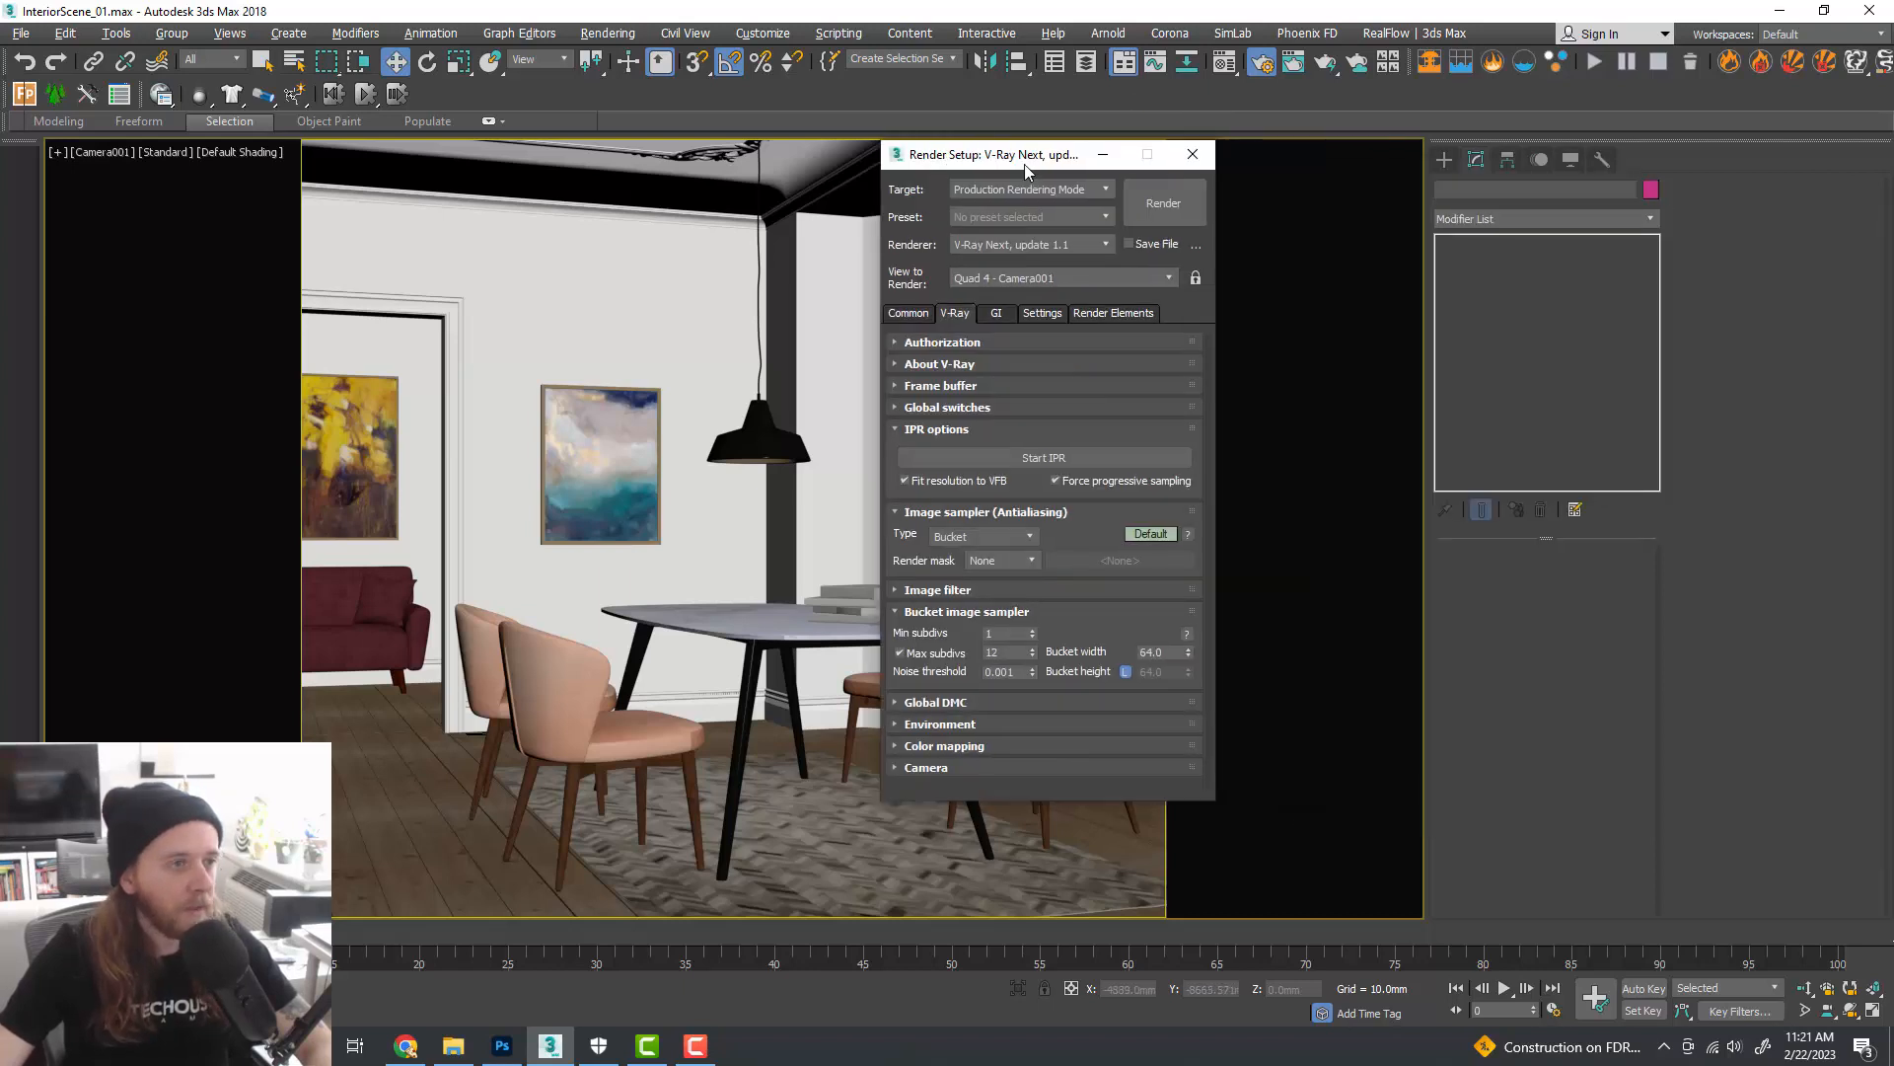
drag(1024, 164, 1157, 190)
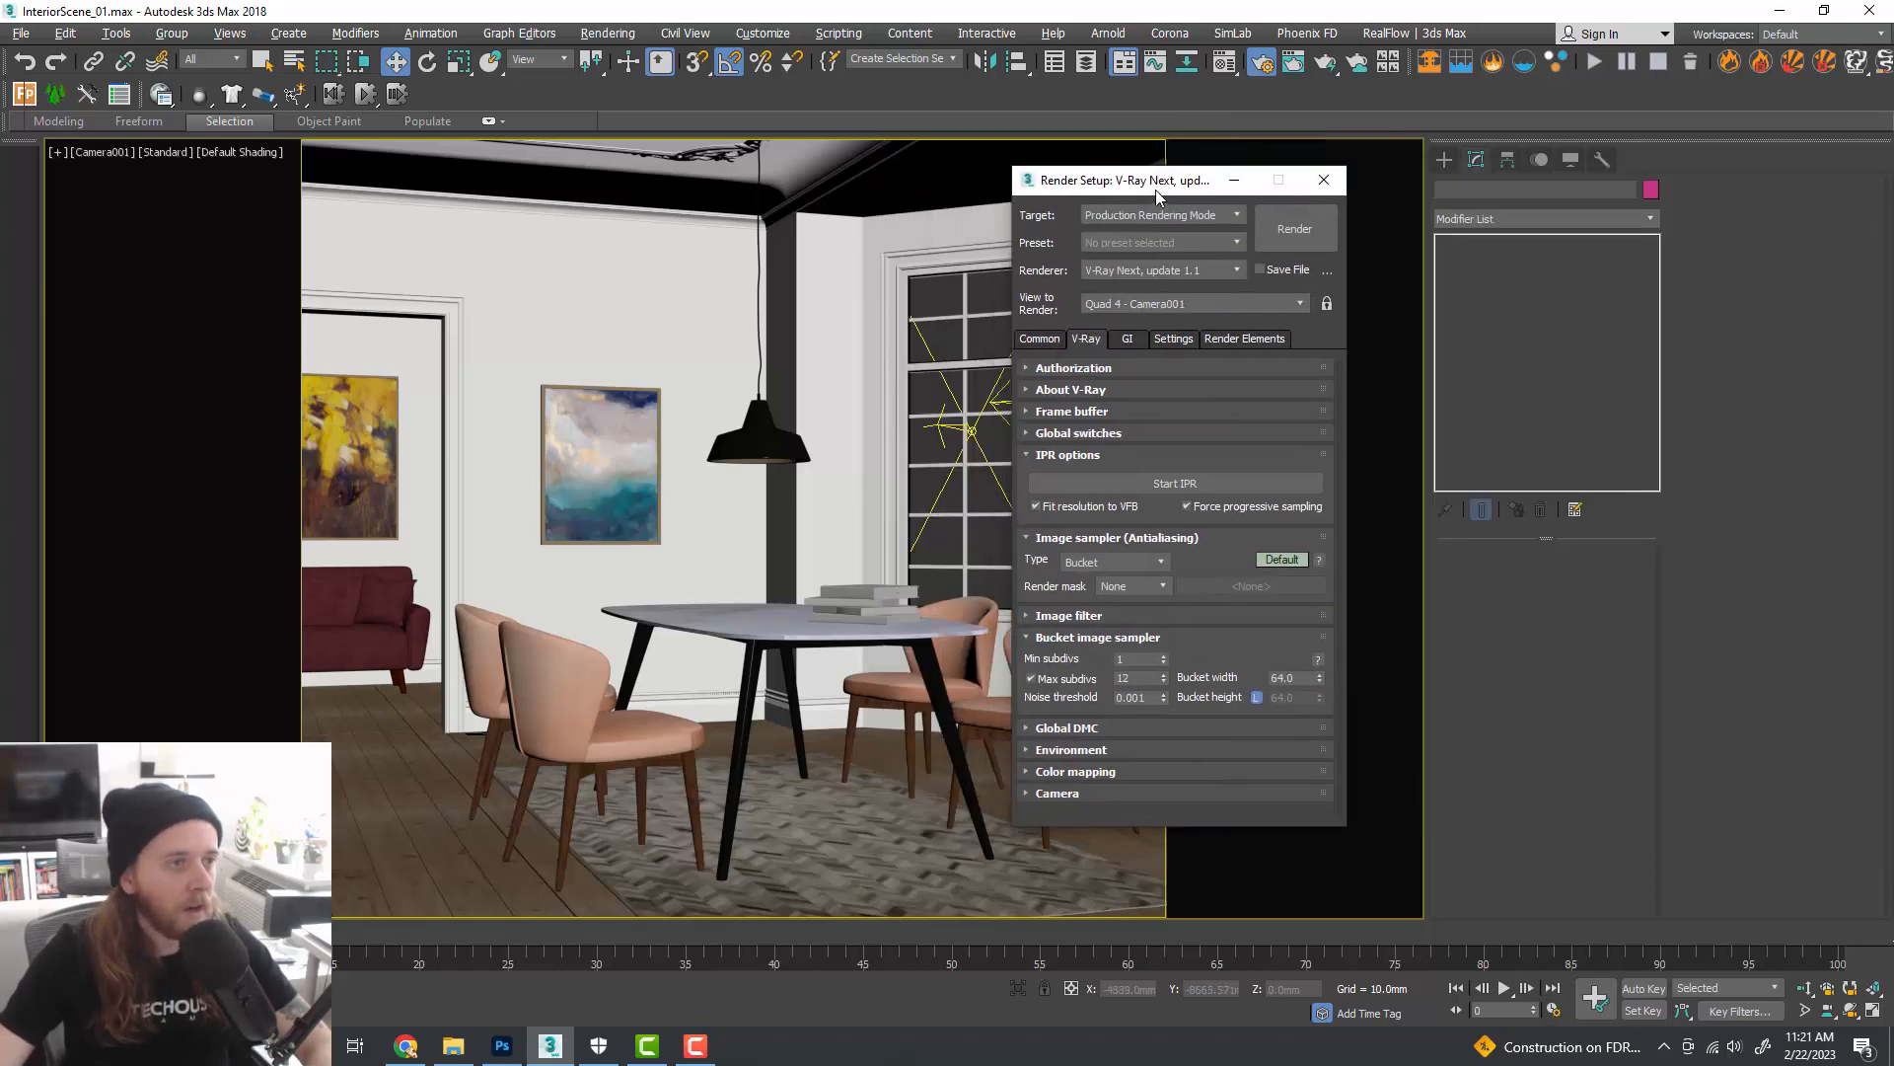
click(1323, 180)
click(1263, 64)
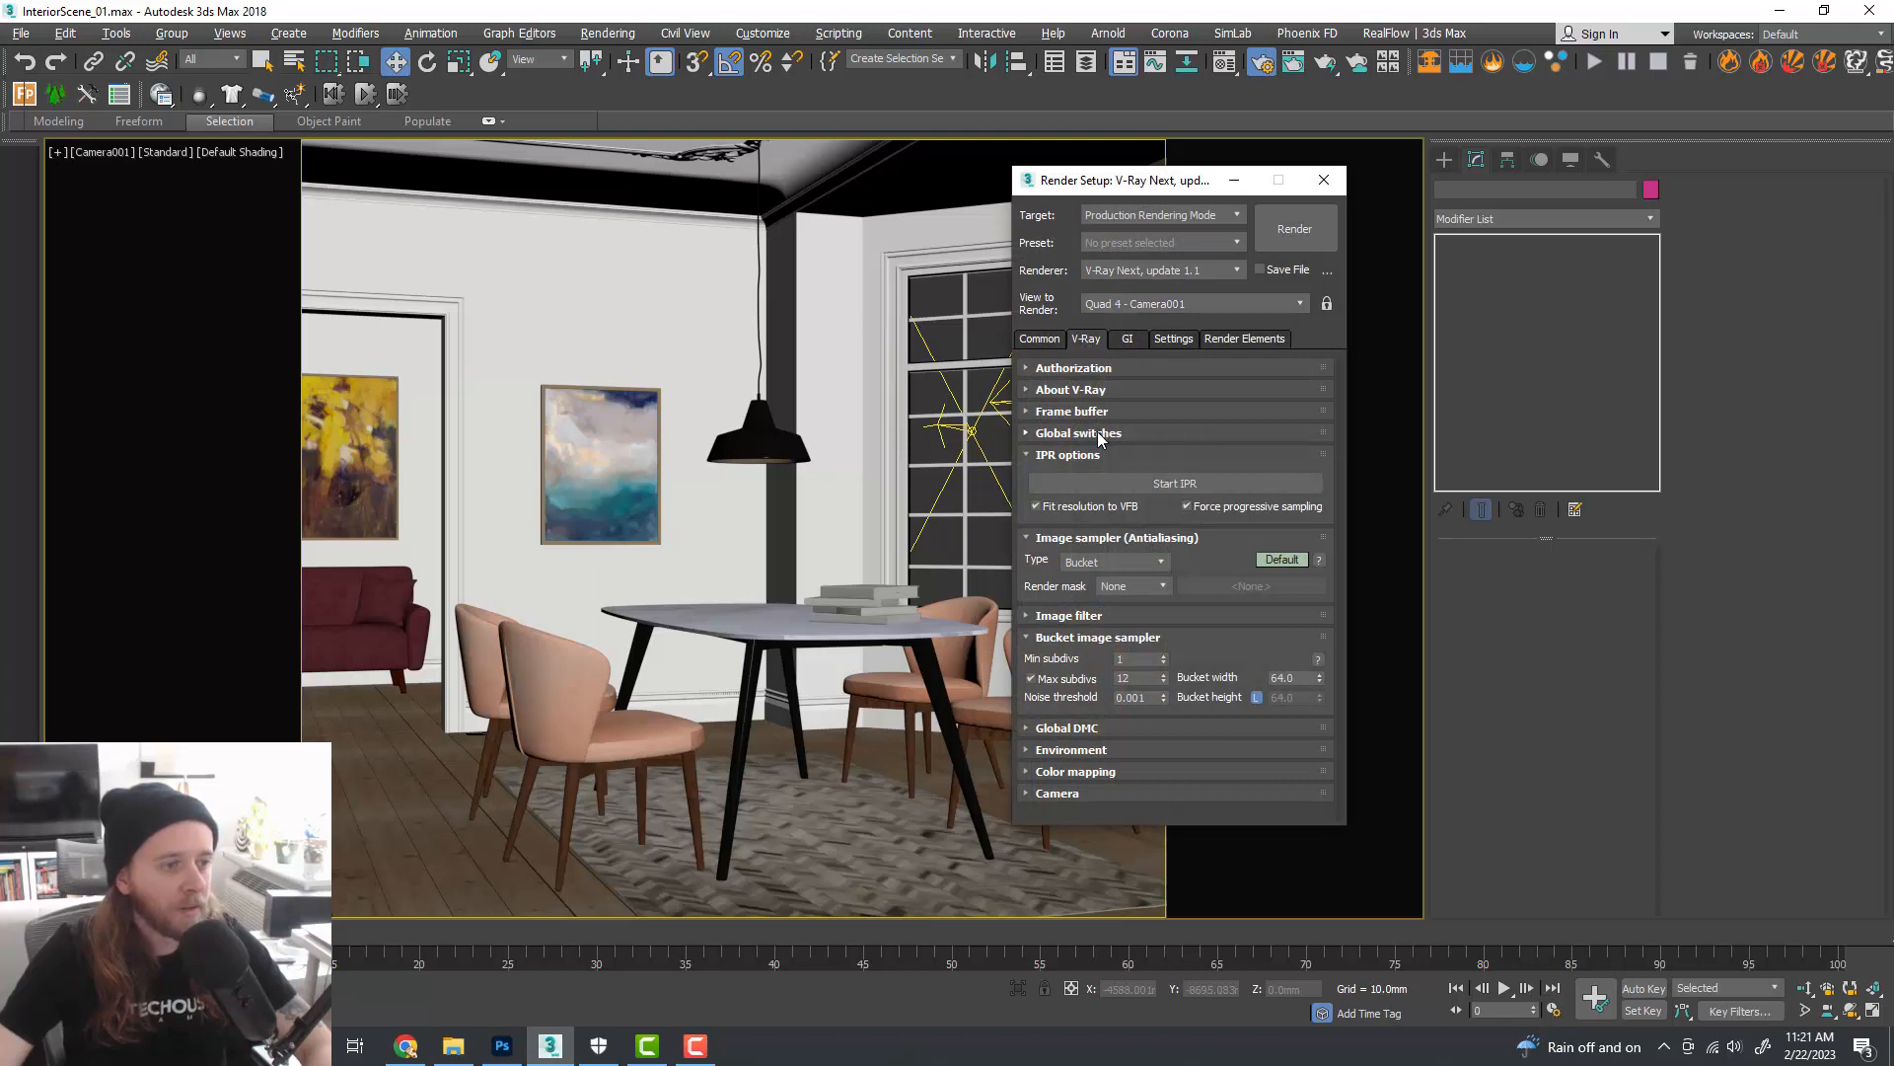
click(1097, 433)
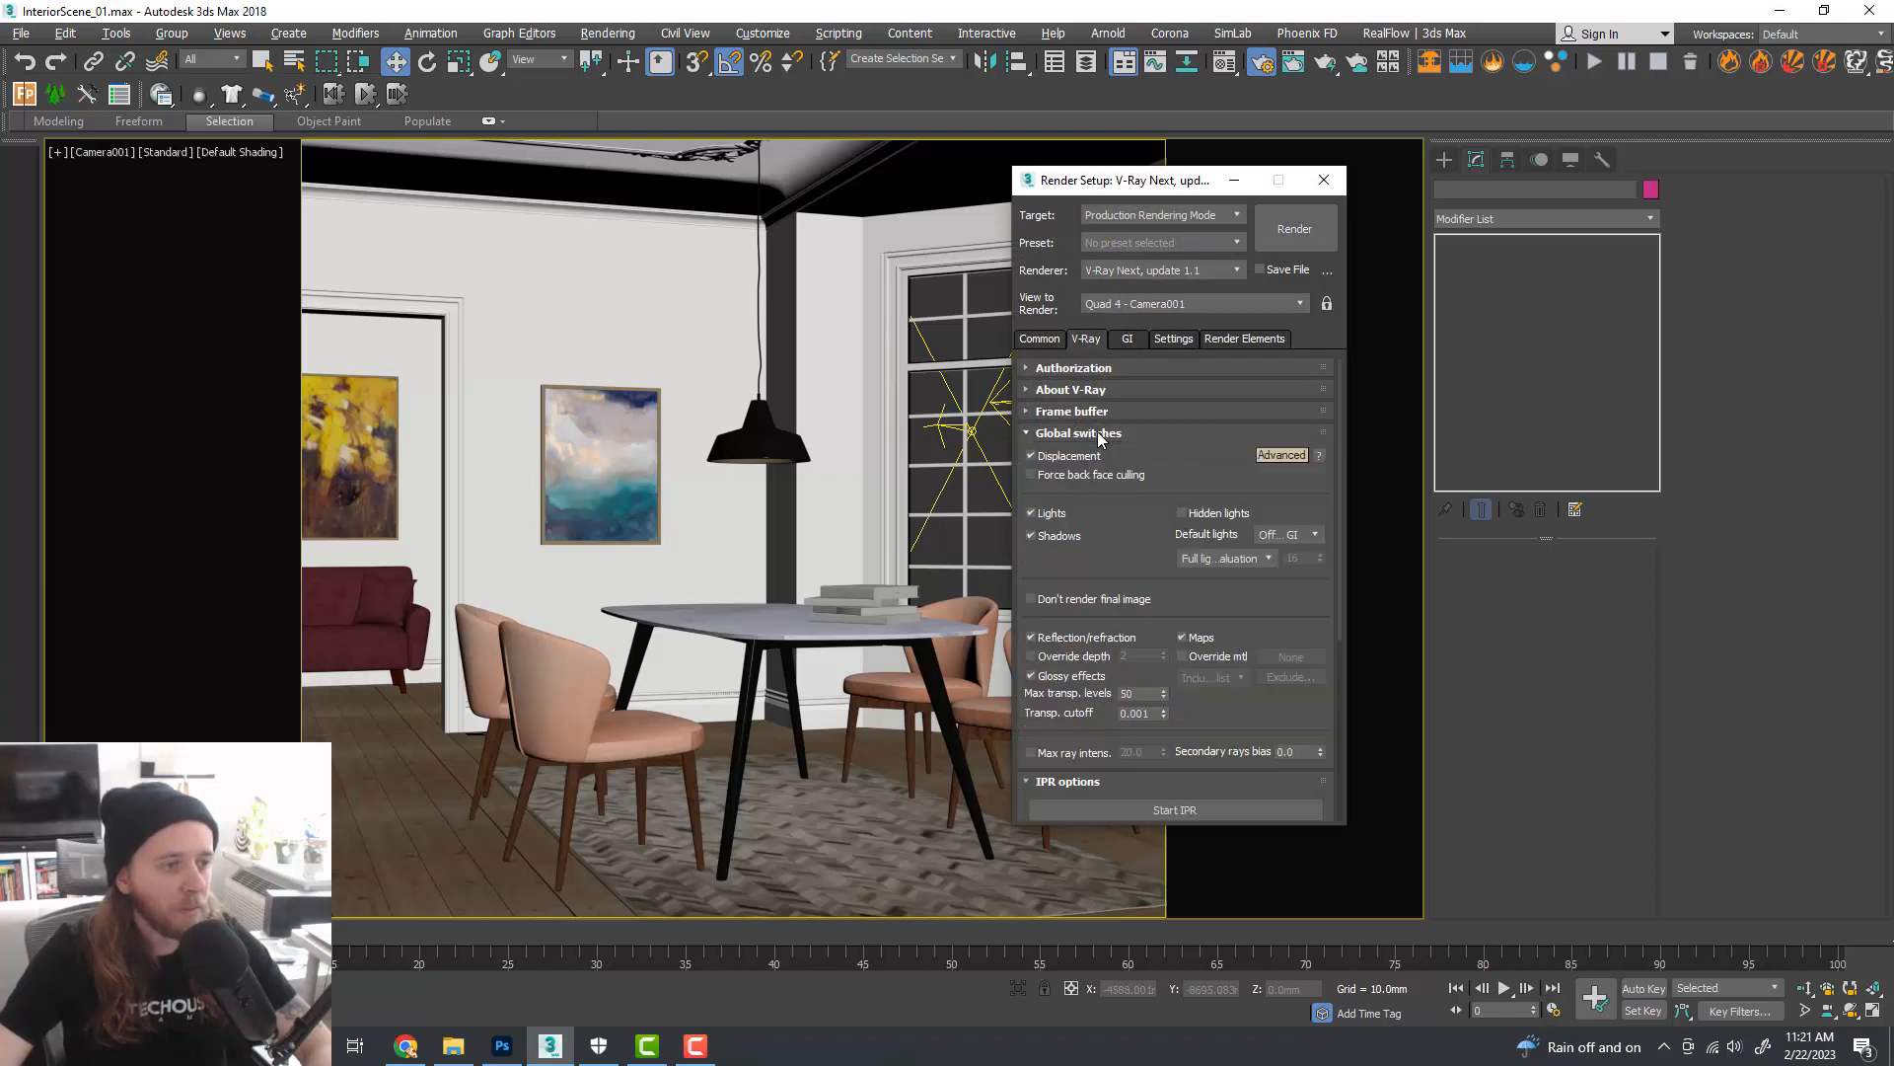
click(1182, 513)
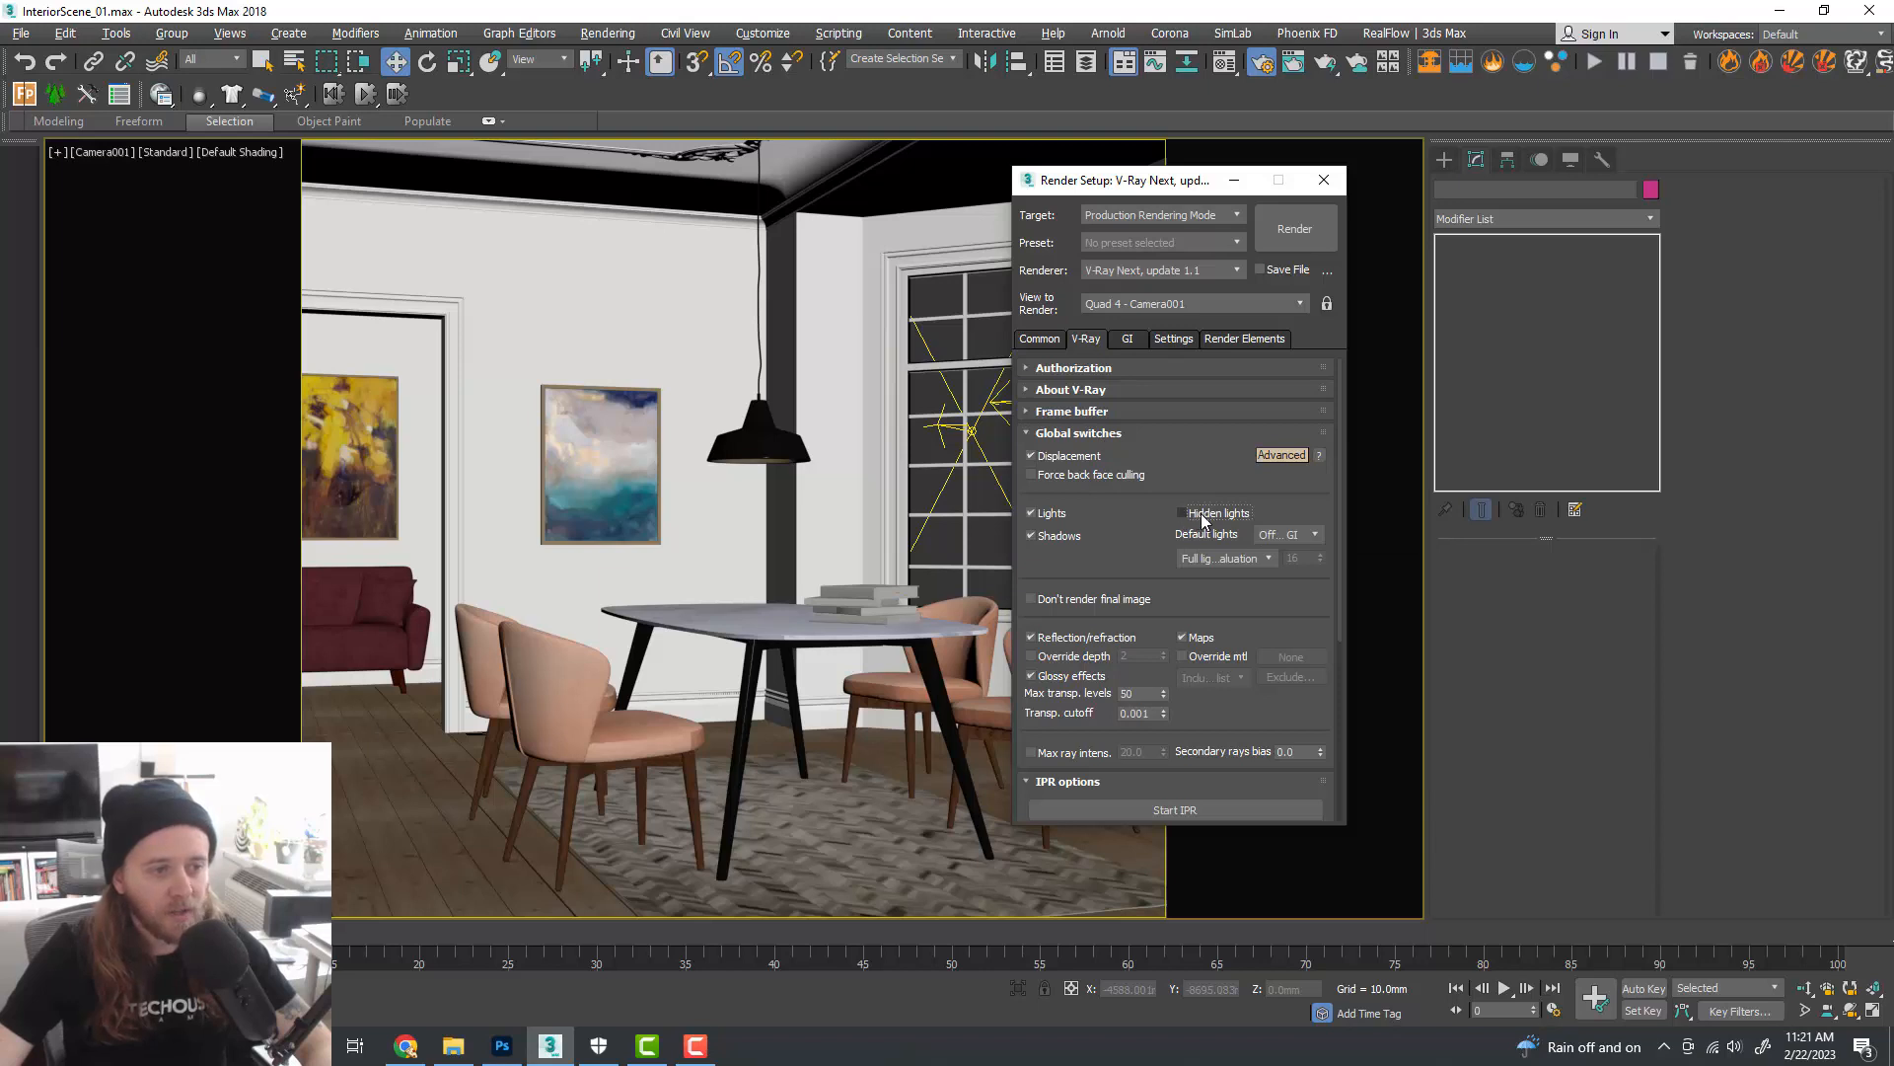
click(1182, 513)
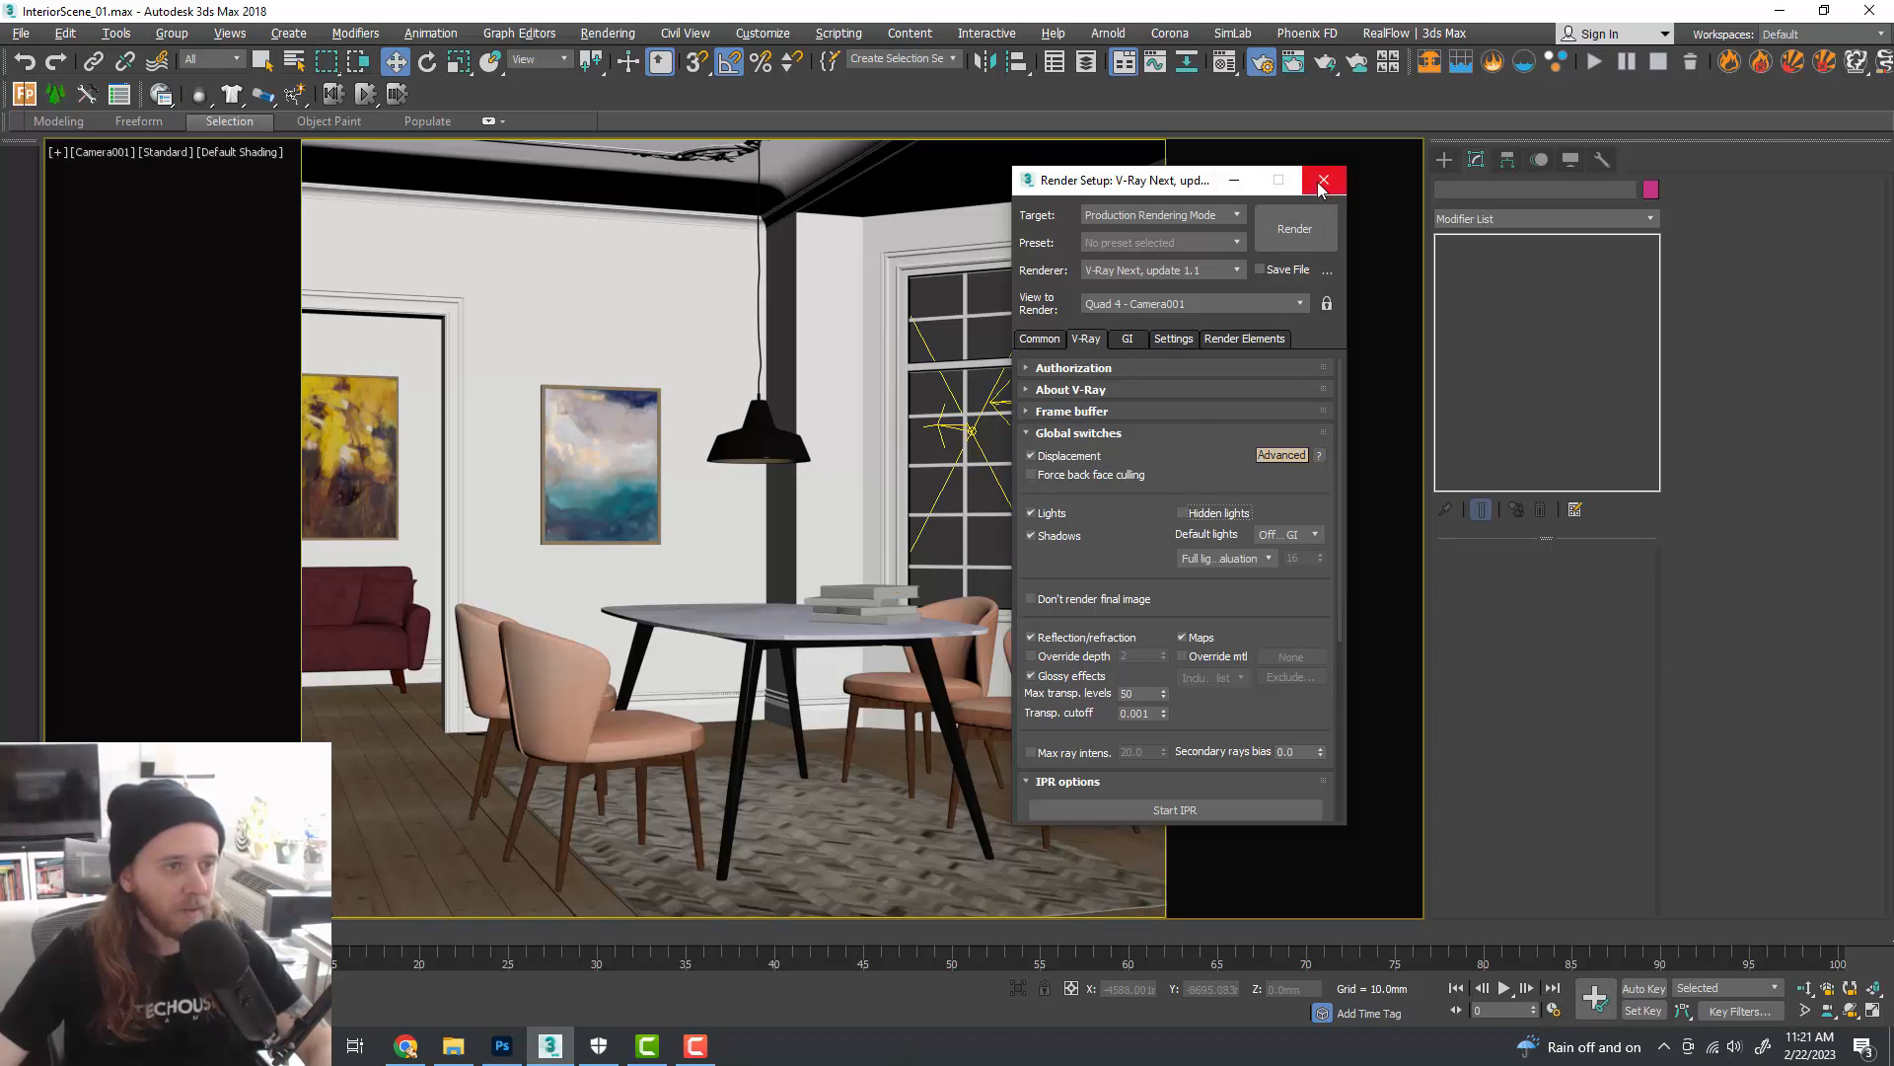
drag(1165, 183, 1893, 188)
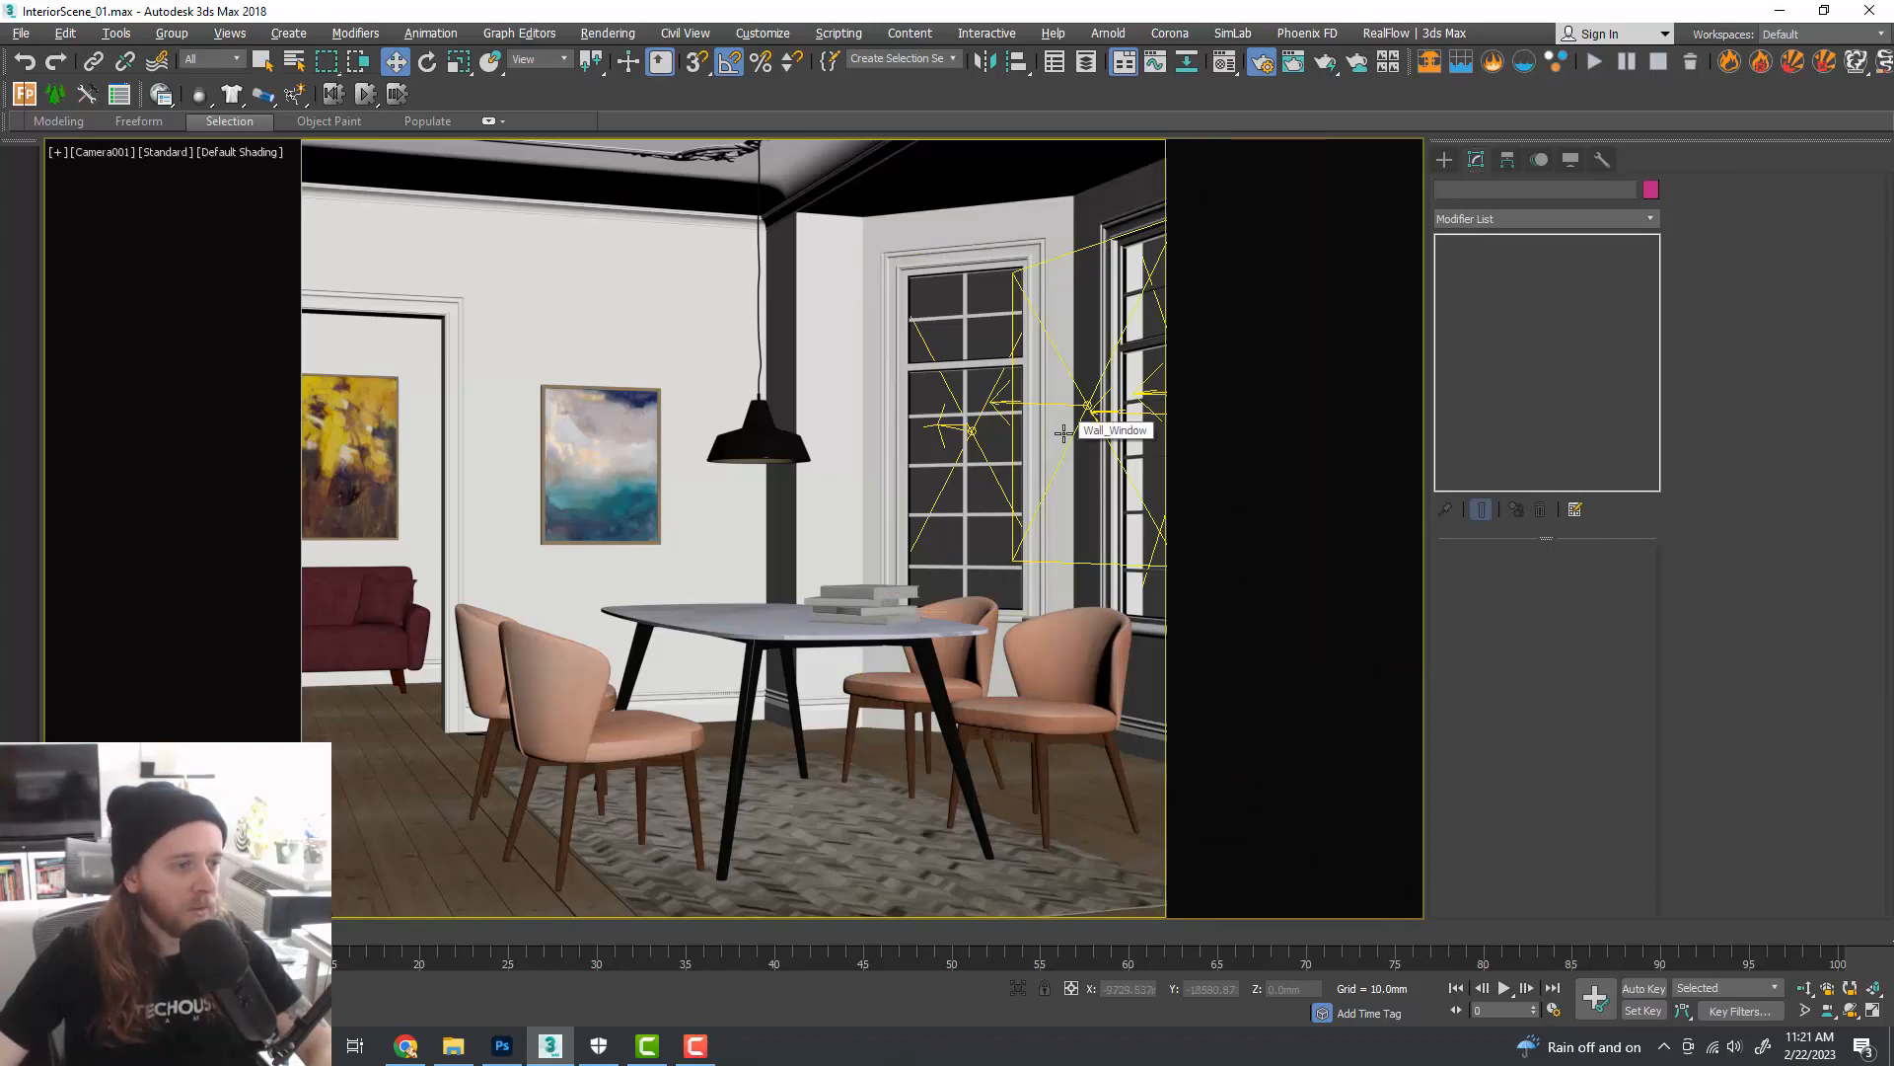
- In the perspective view, enable Skylight portal on VRayLight017, the plane light at the open side of the adjoining room
key(alt+w)
middle_click(1162, 667)
key(alt+w)
alt+middle_drag(1107, 590, 931, 571)
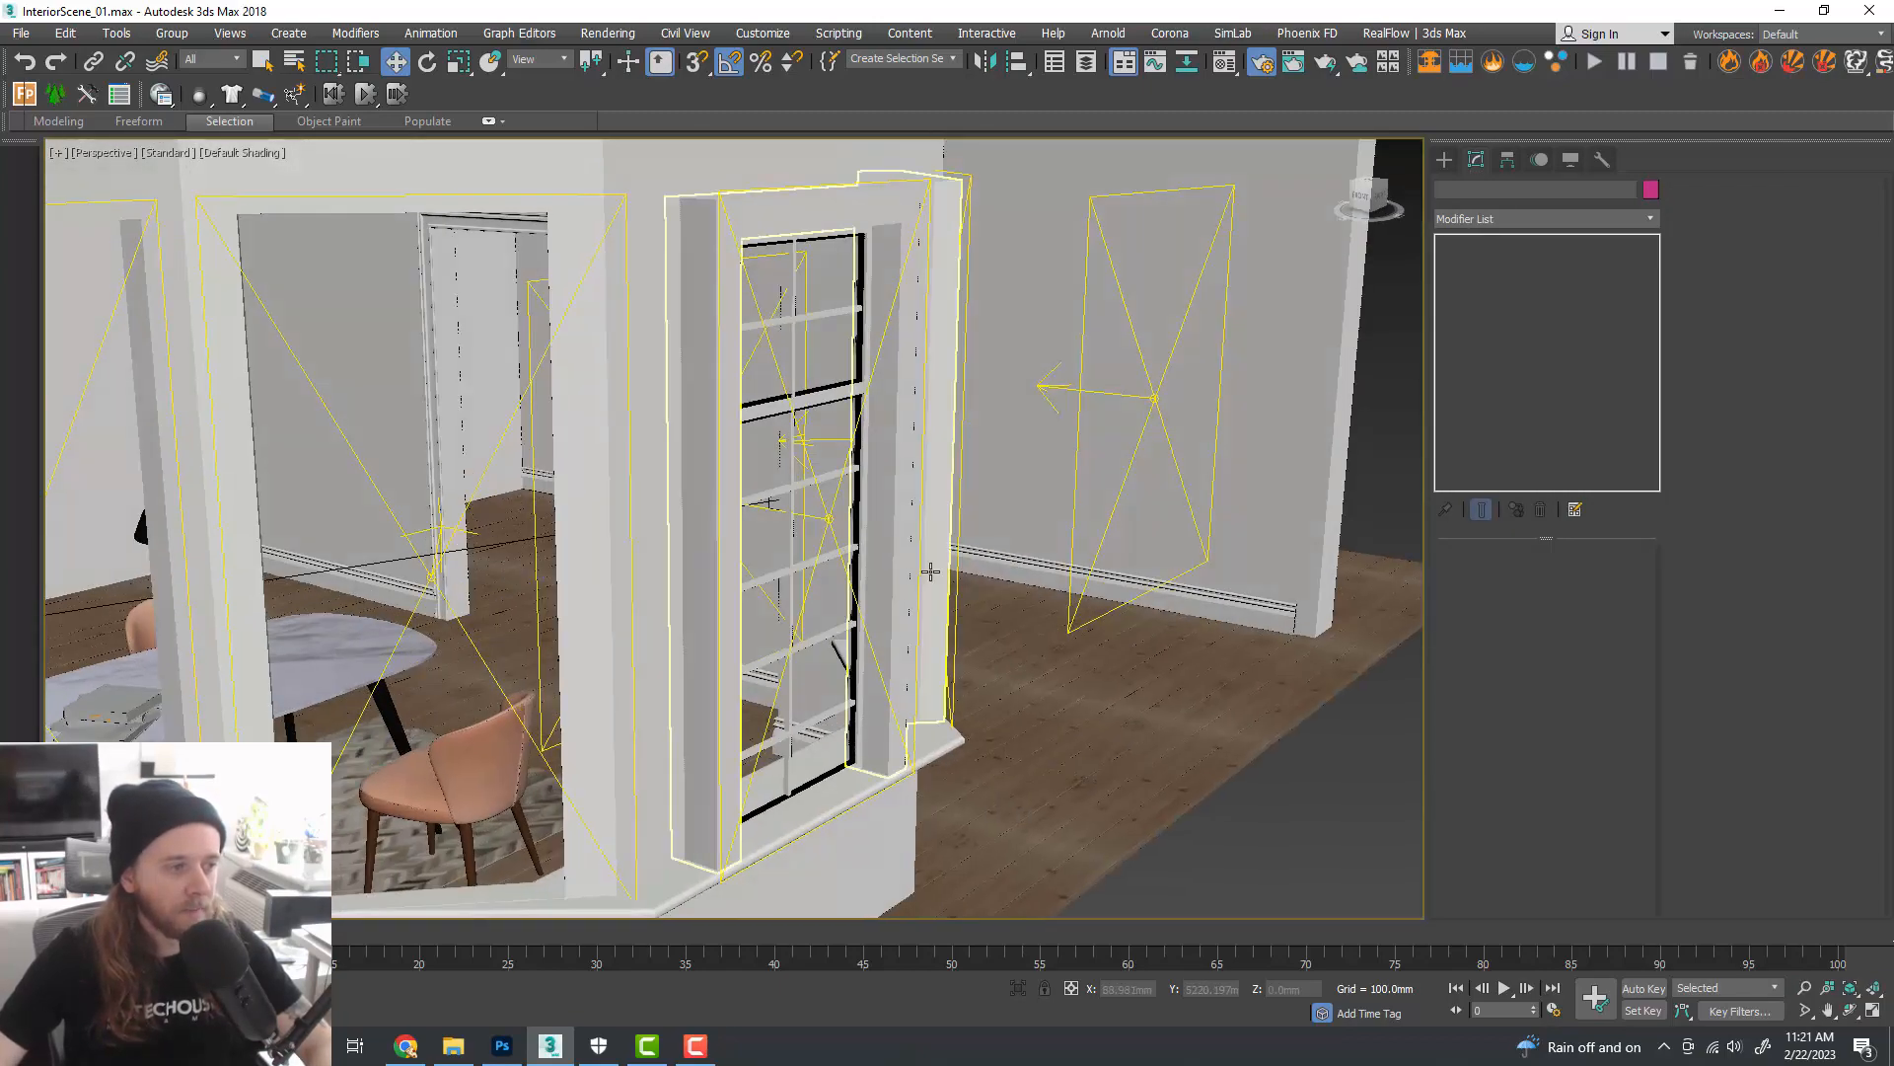
scroll(984, 580, down, 5)
scroll(984, 580, up, 4)
scroll(1076, 545, up, 2)
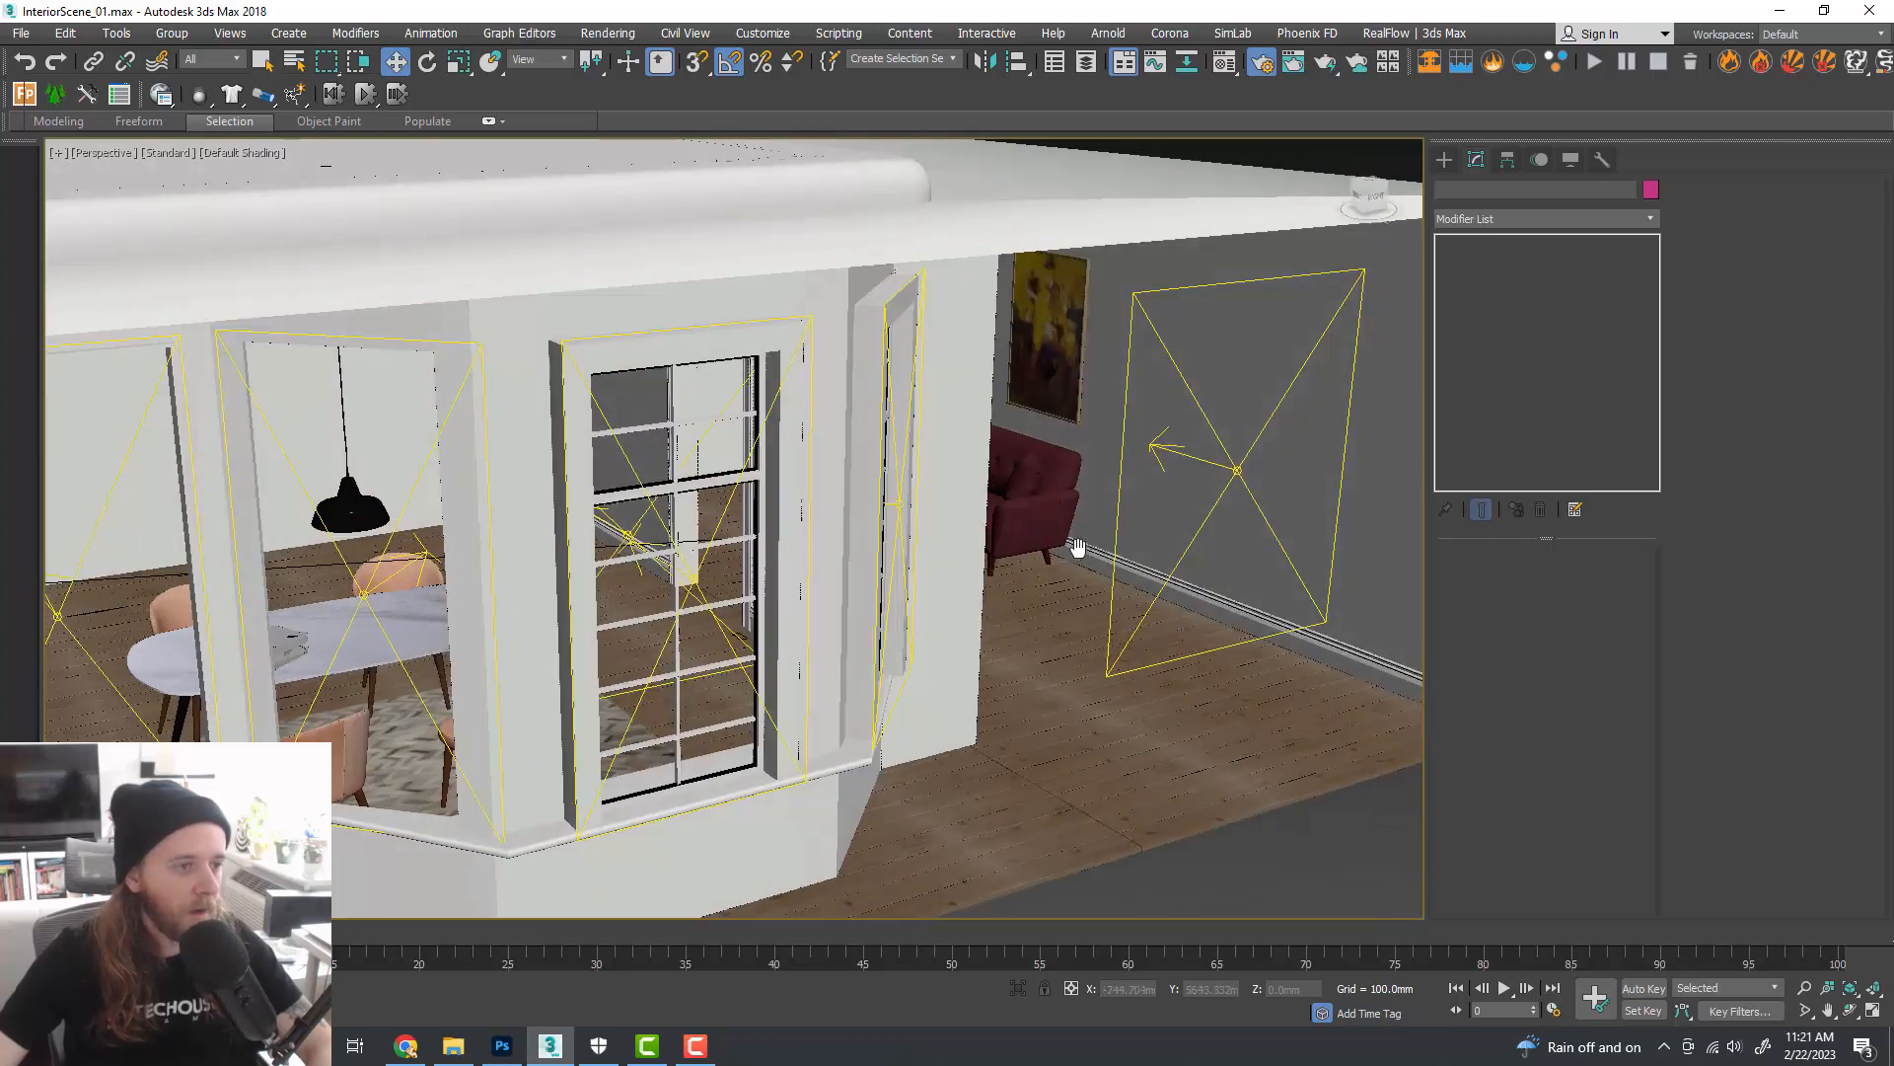
click(1237, 472)
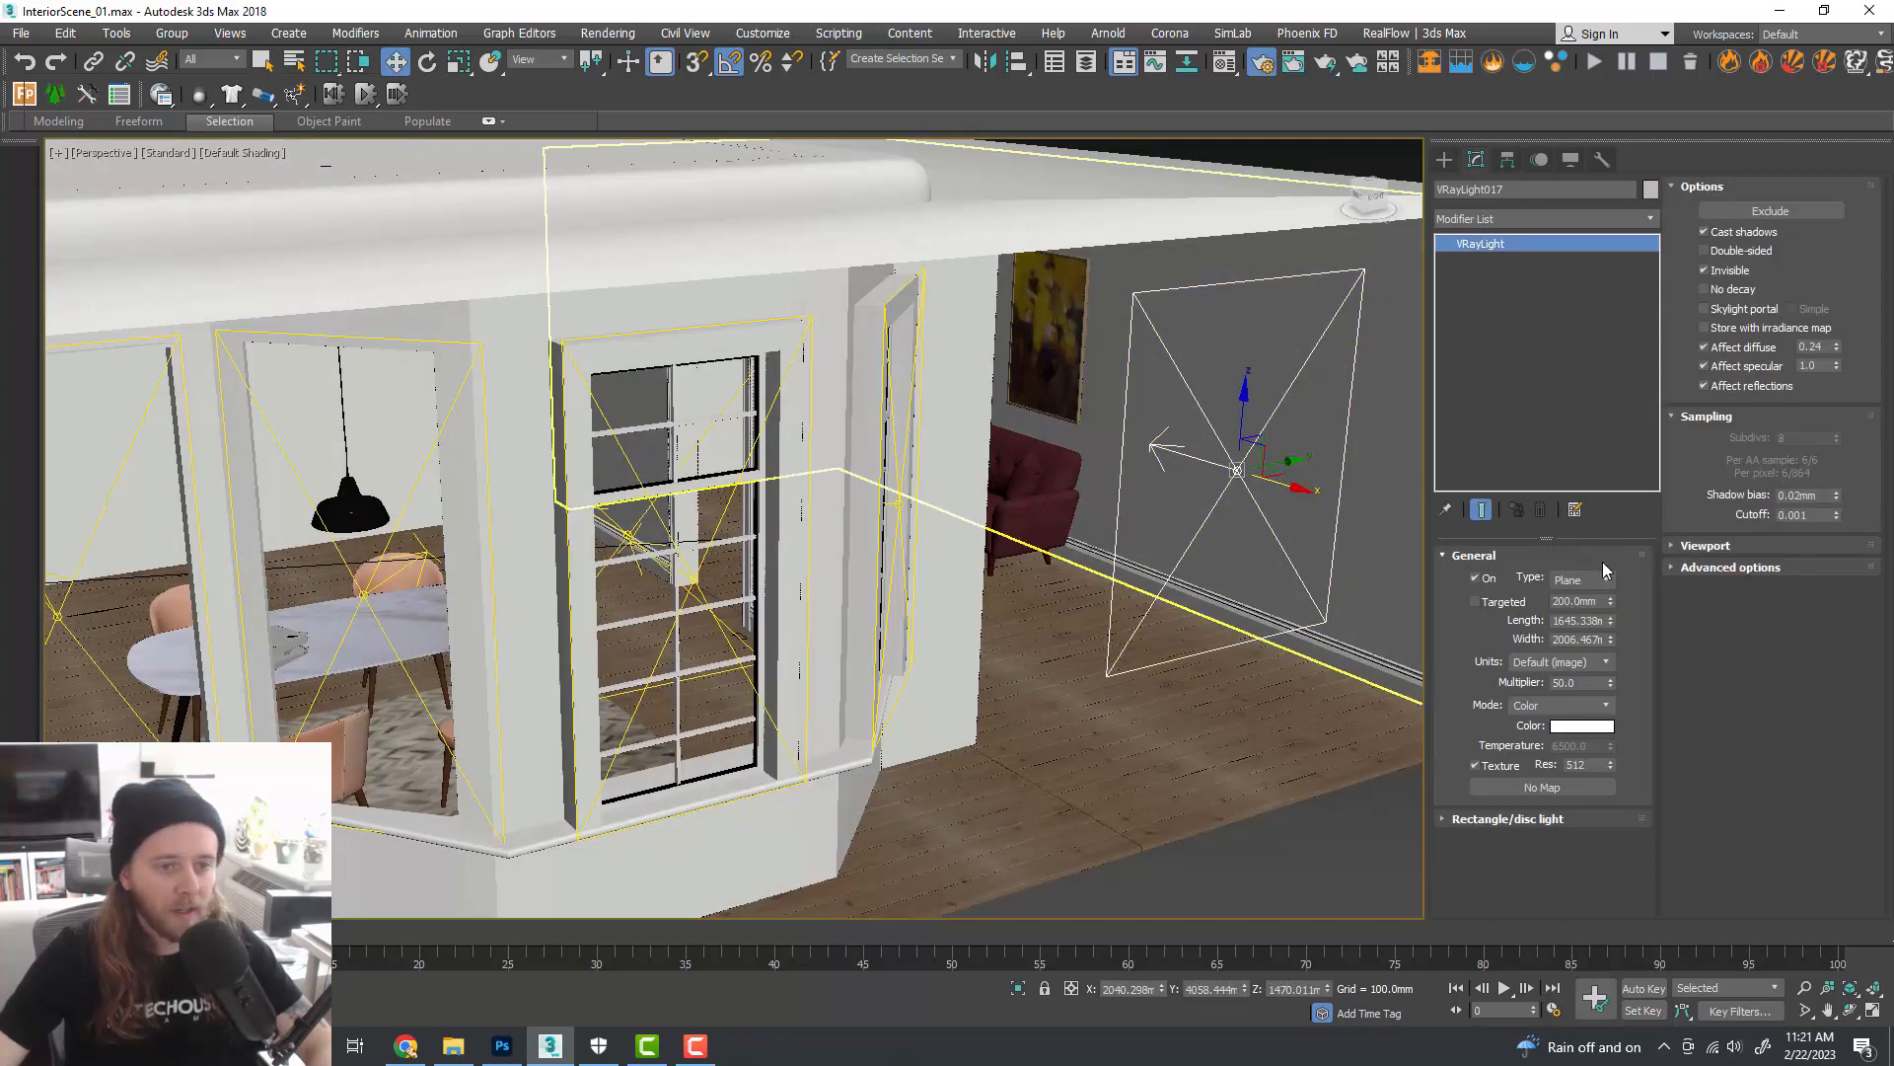
click(1704, 309)
- Enable Skylight portal on VRayLight014 and VRayLight016, checking that the other bay window lights share the setting
scroll(964, 583, up, 3)
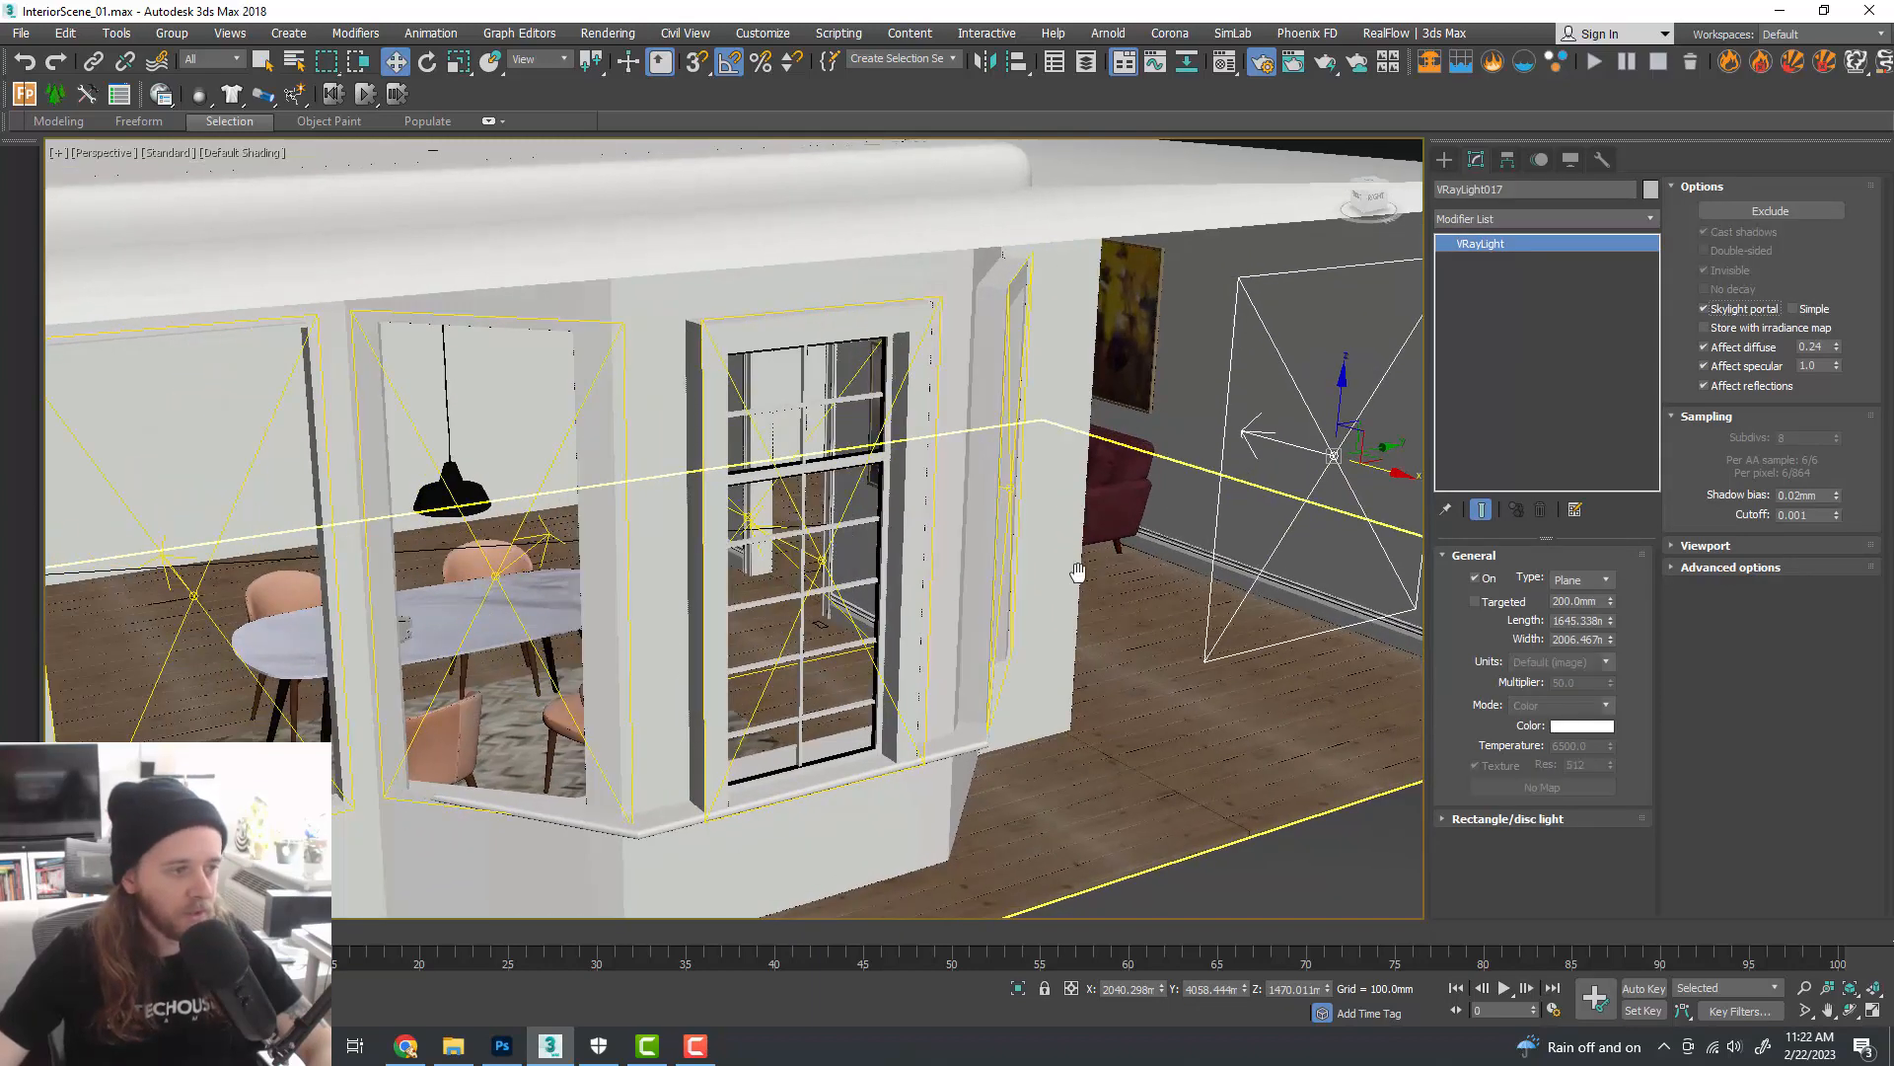
click(1047, 481)
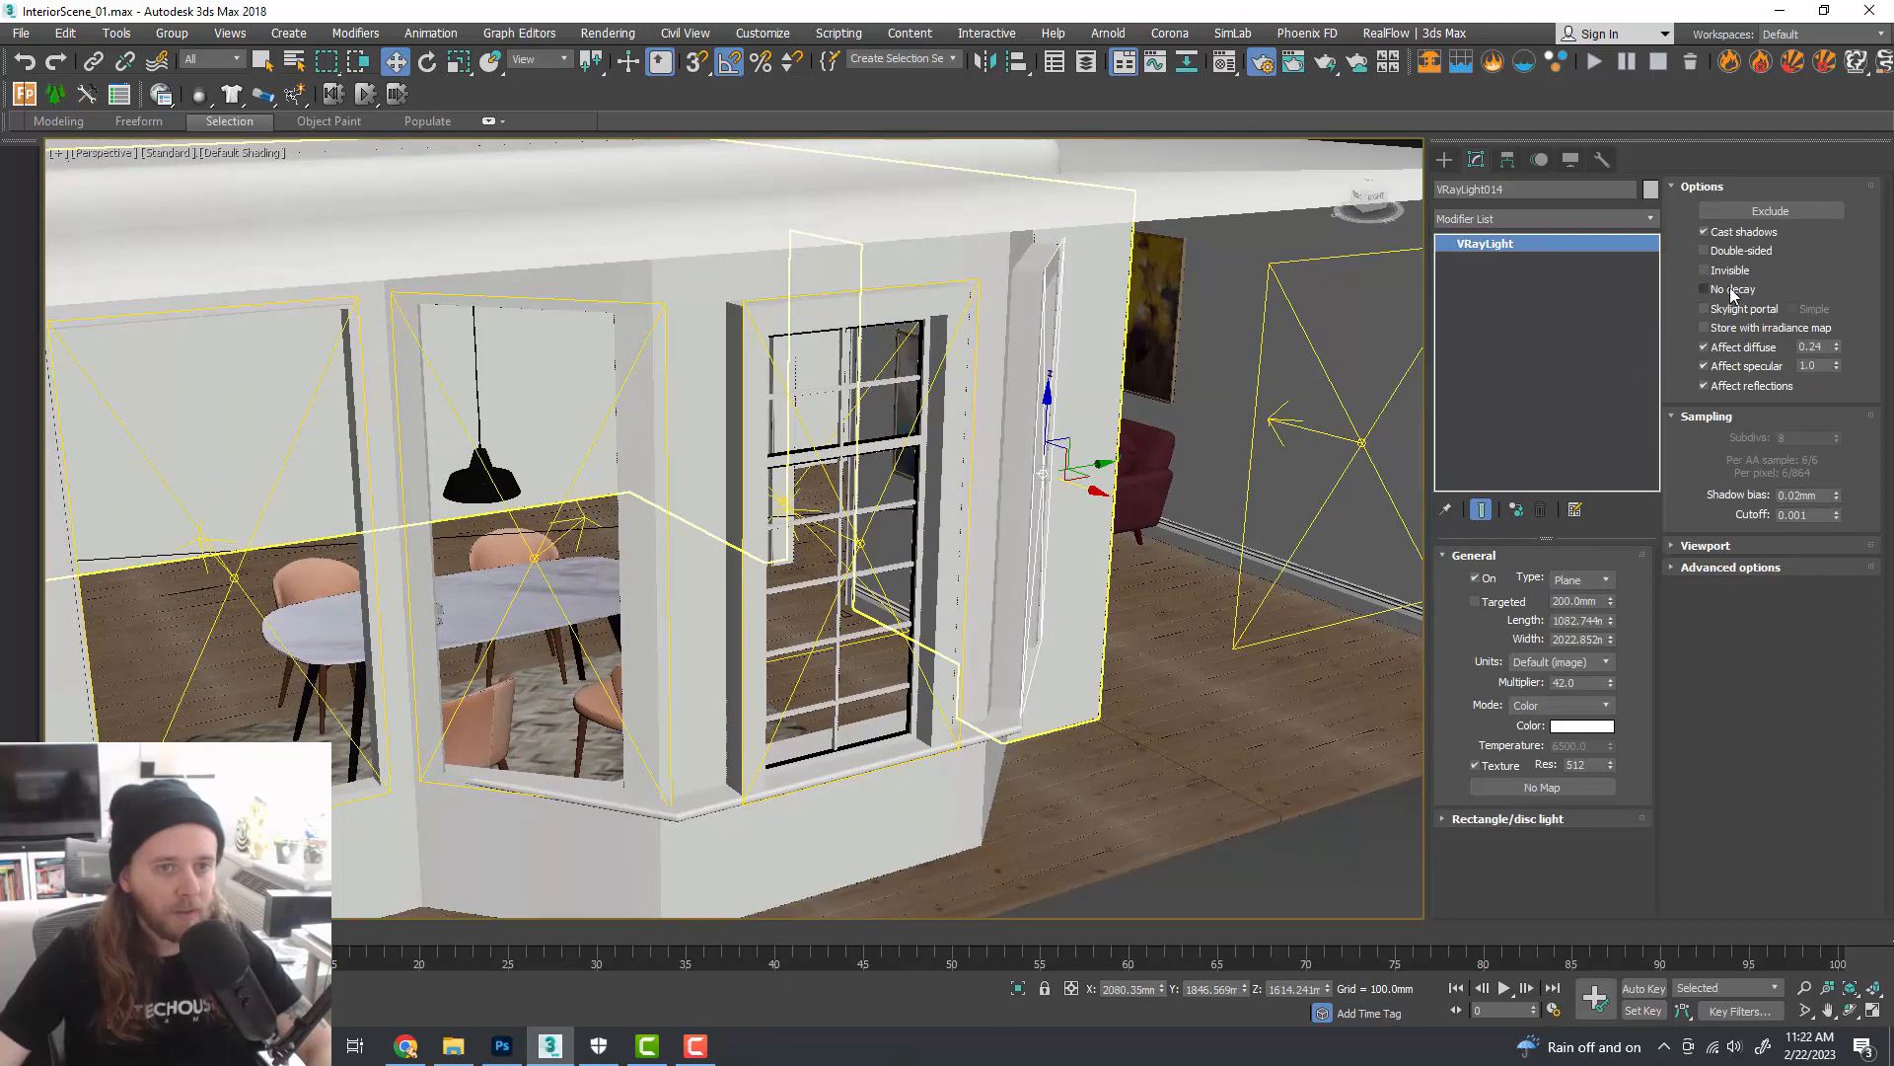
click(1735, 312)
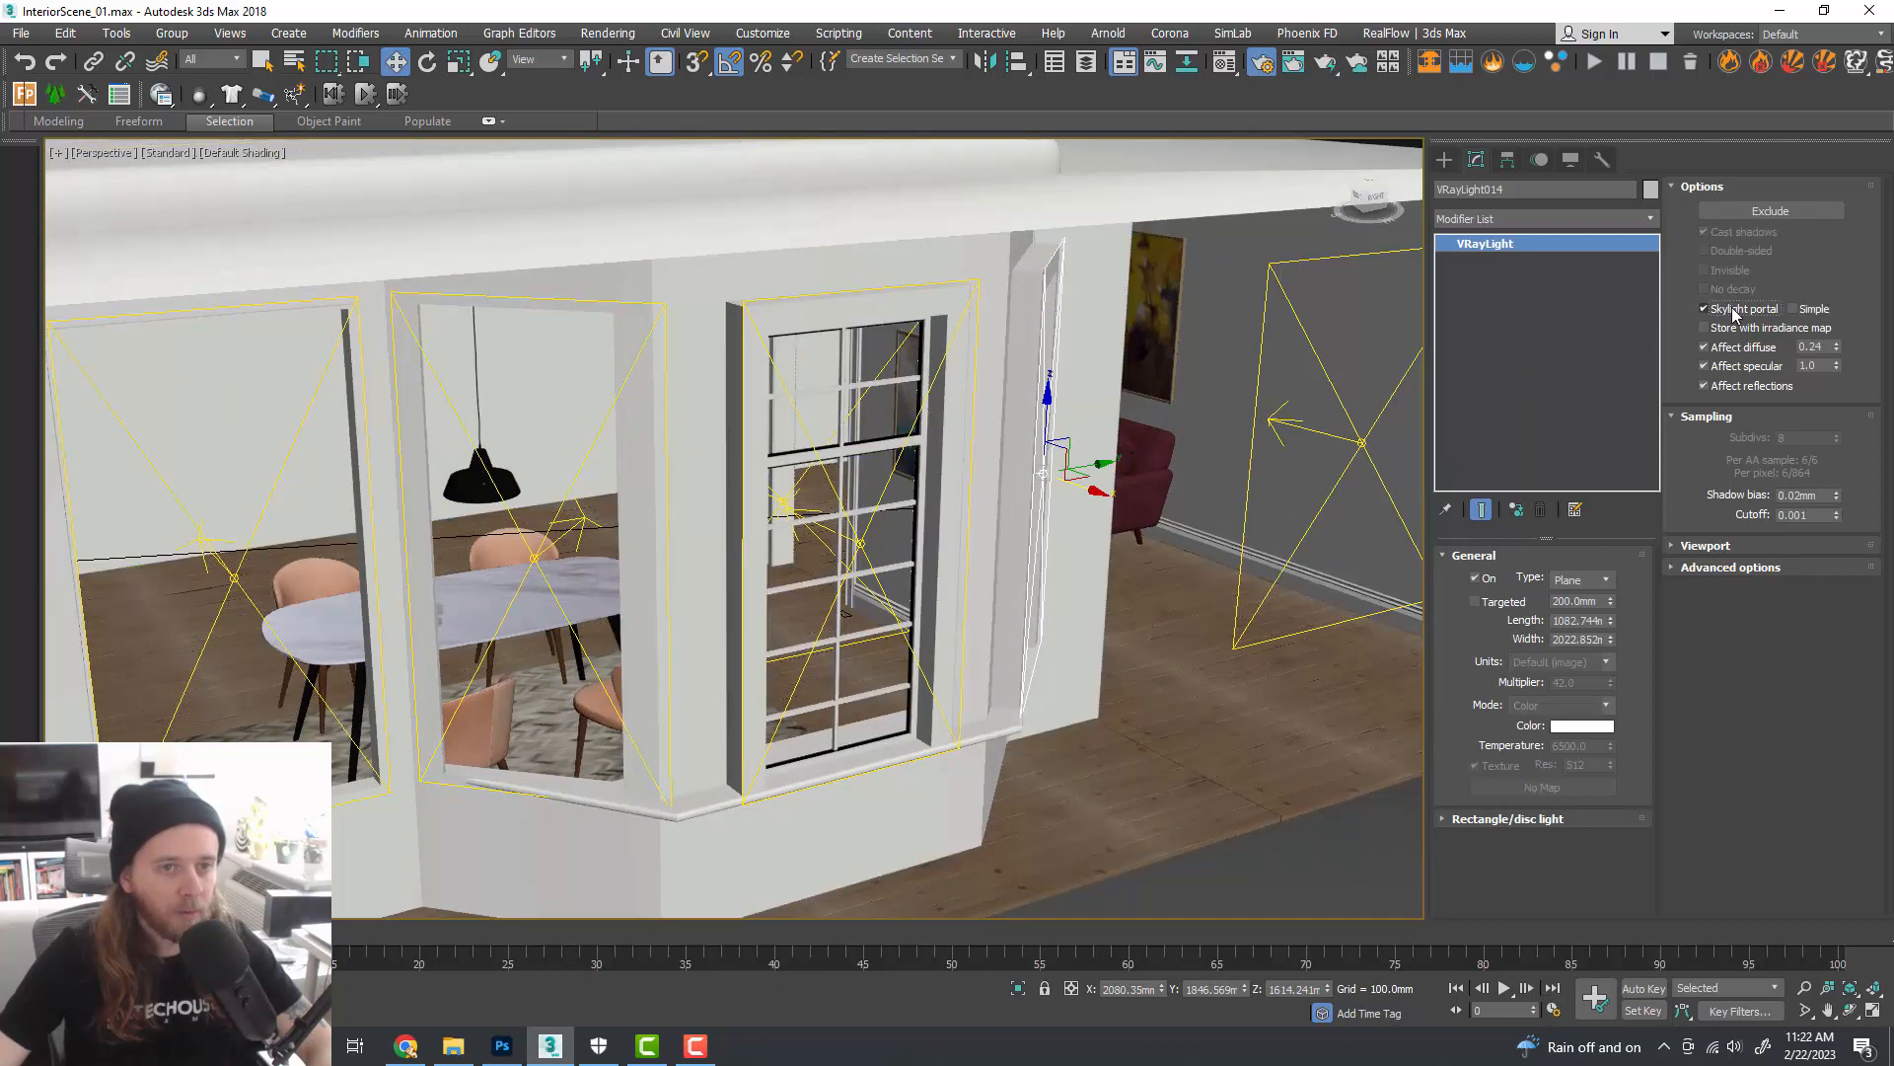
click(892, 470)
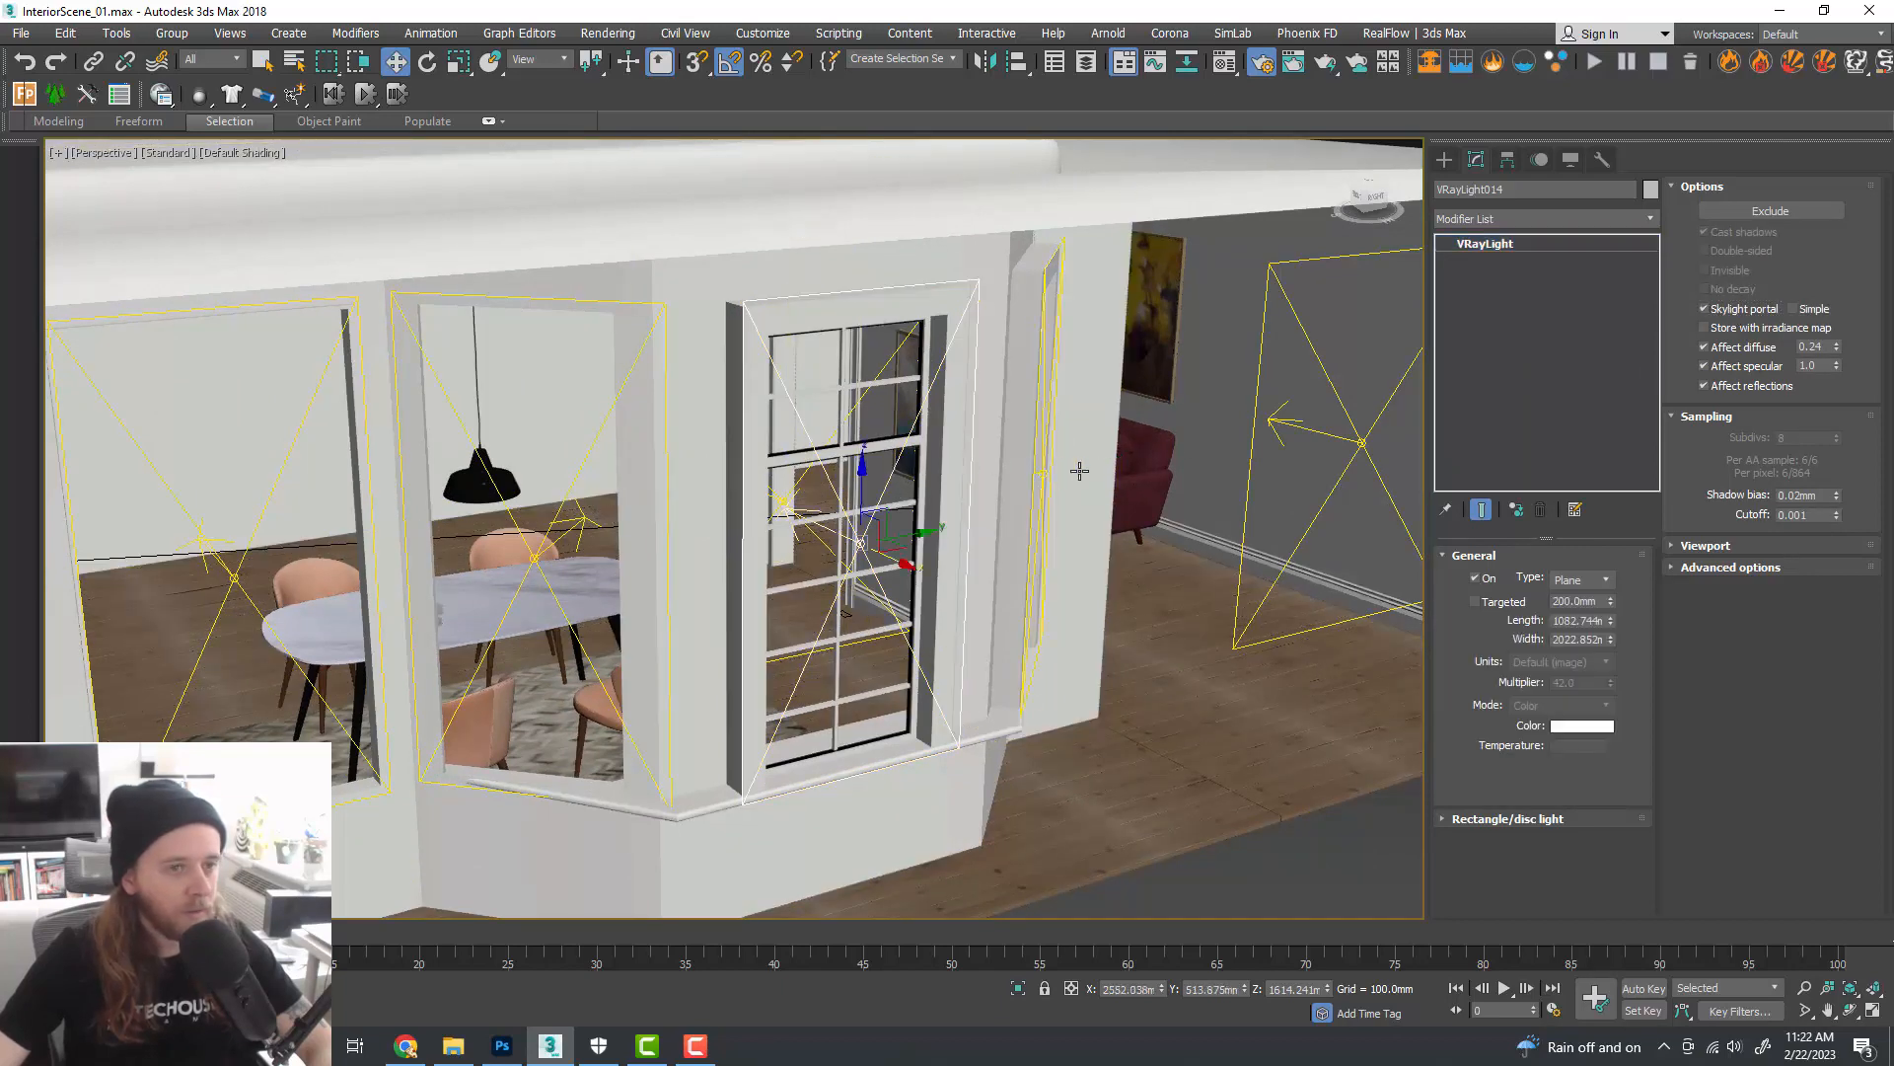
click(579, 469)
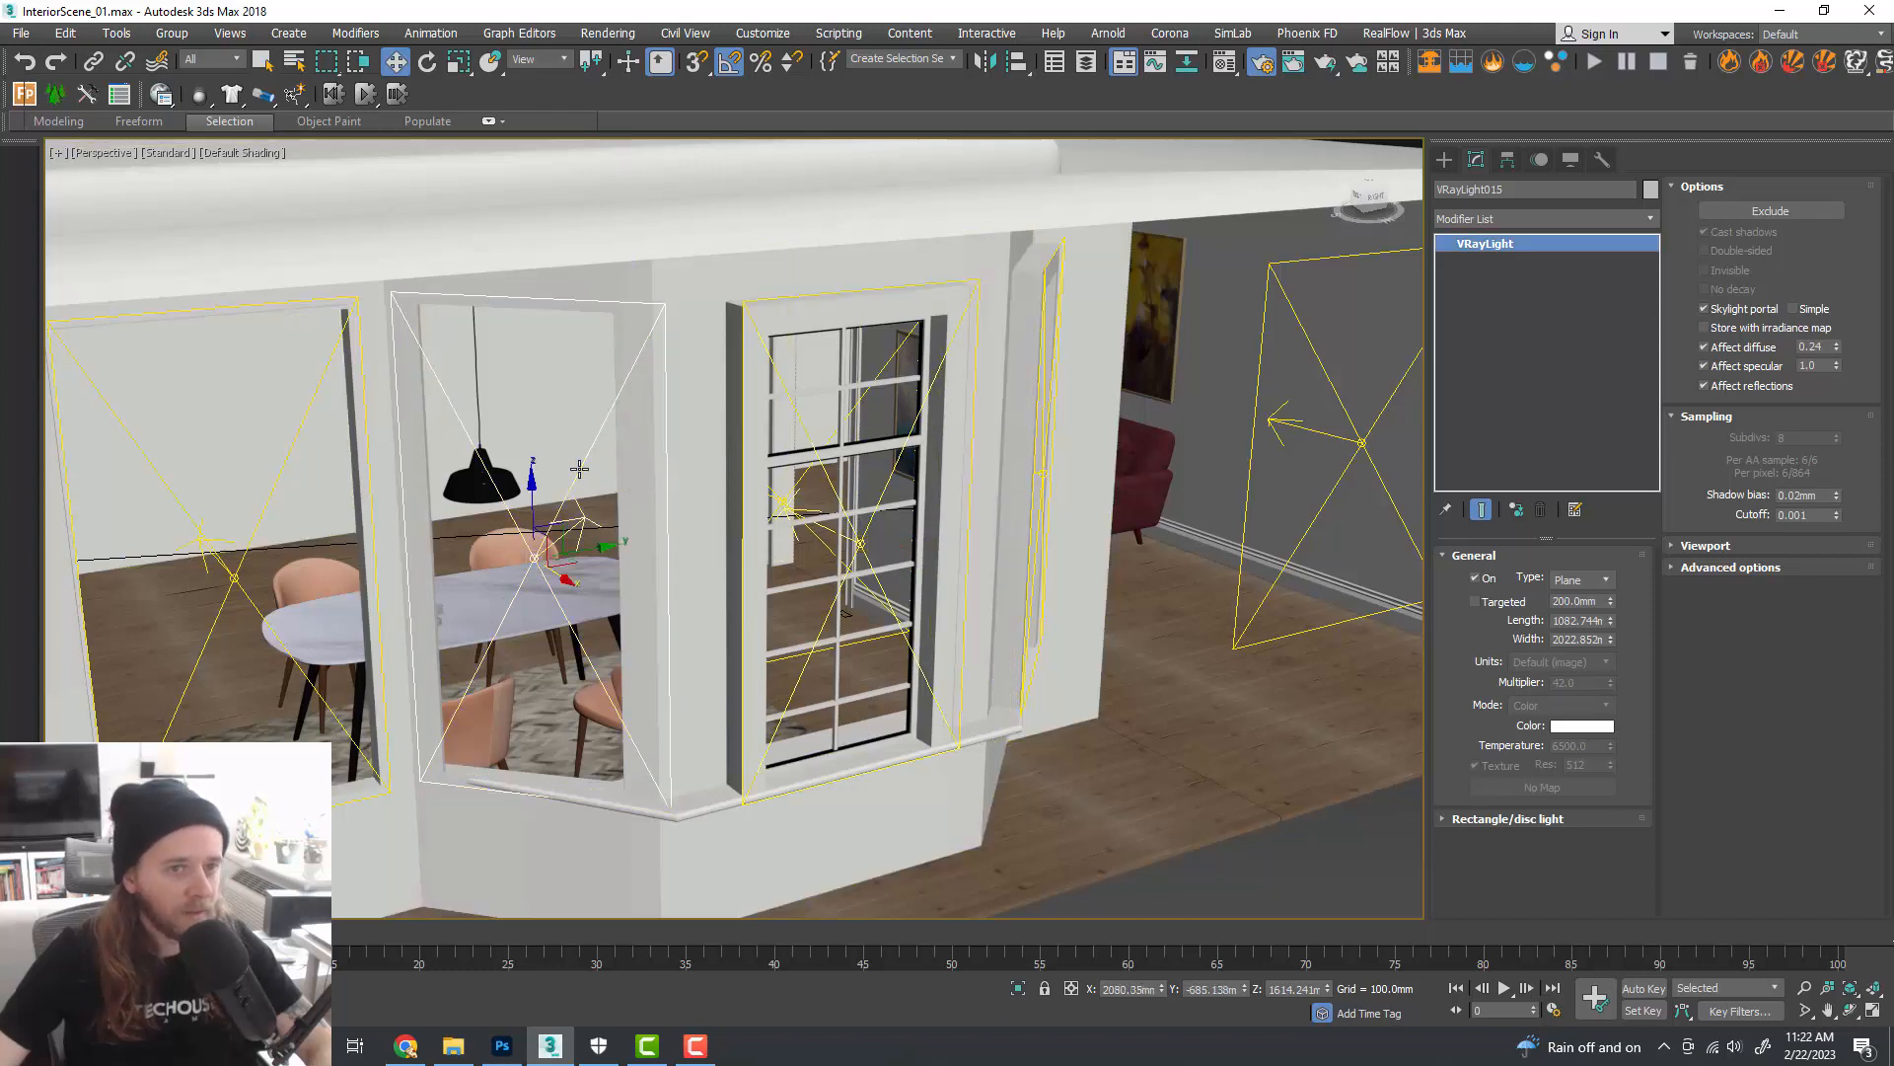
click(259, 520)
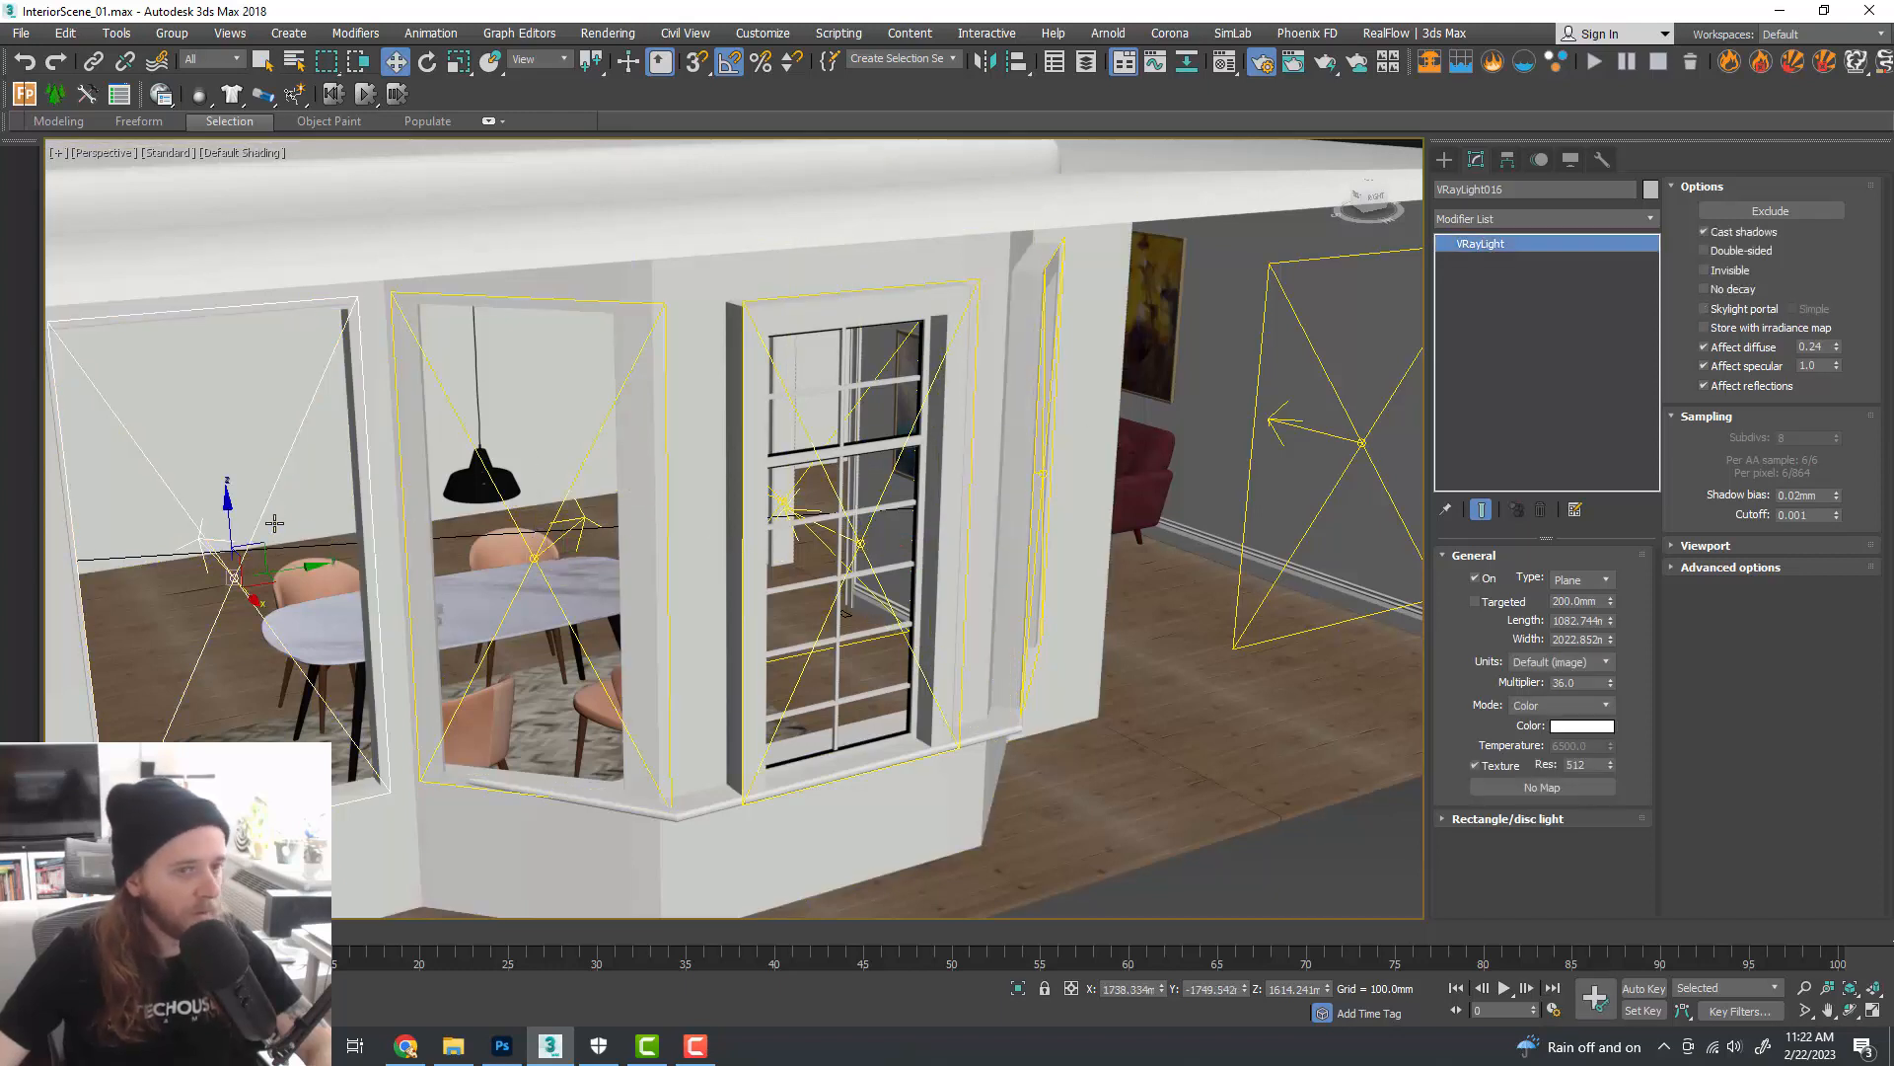
click(1728, 312)
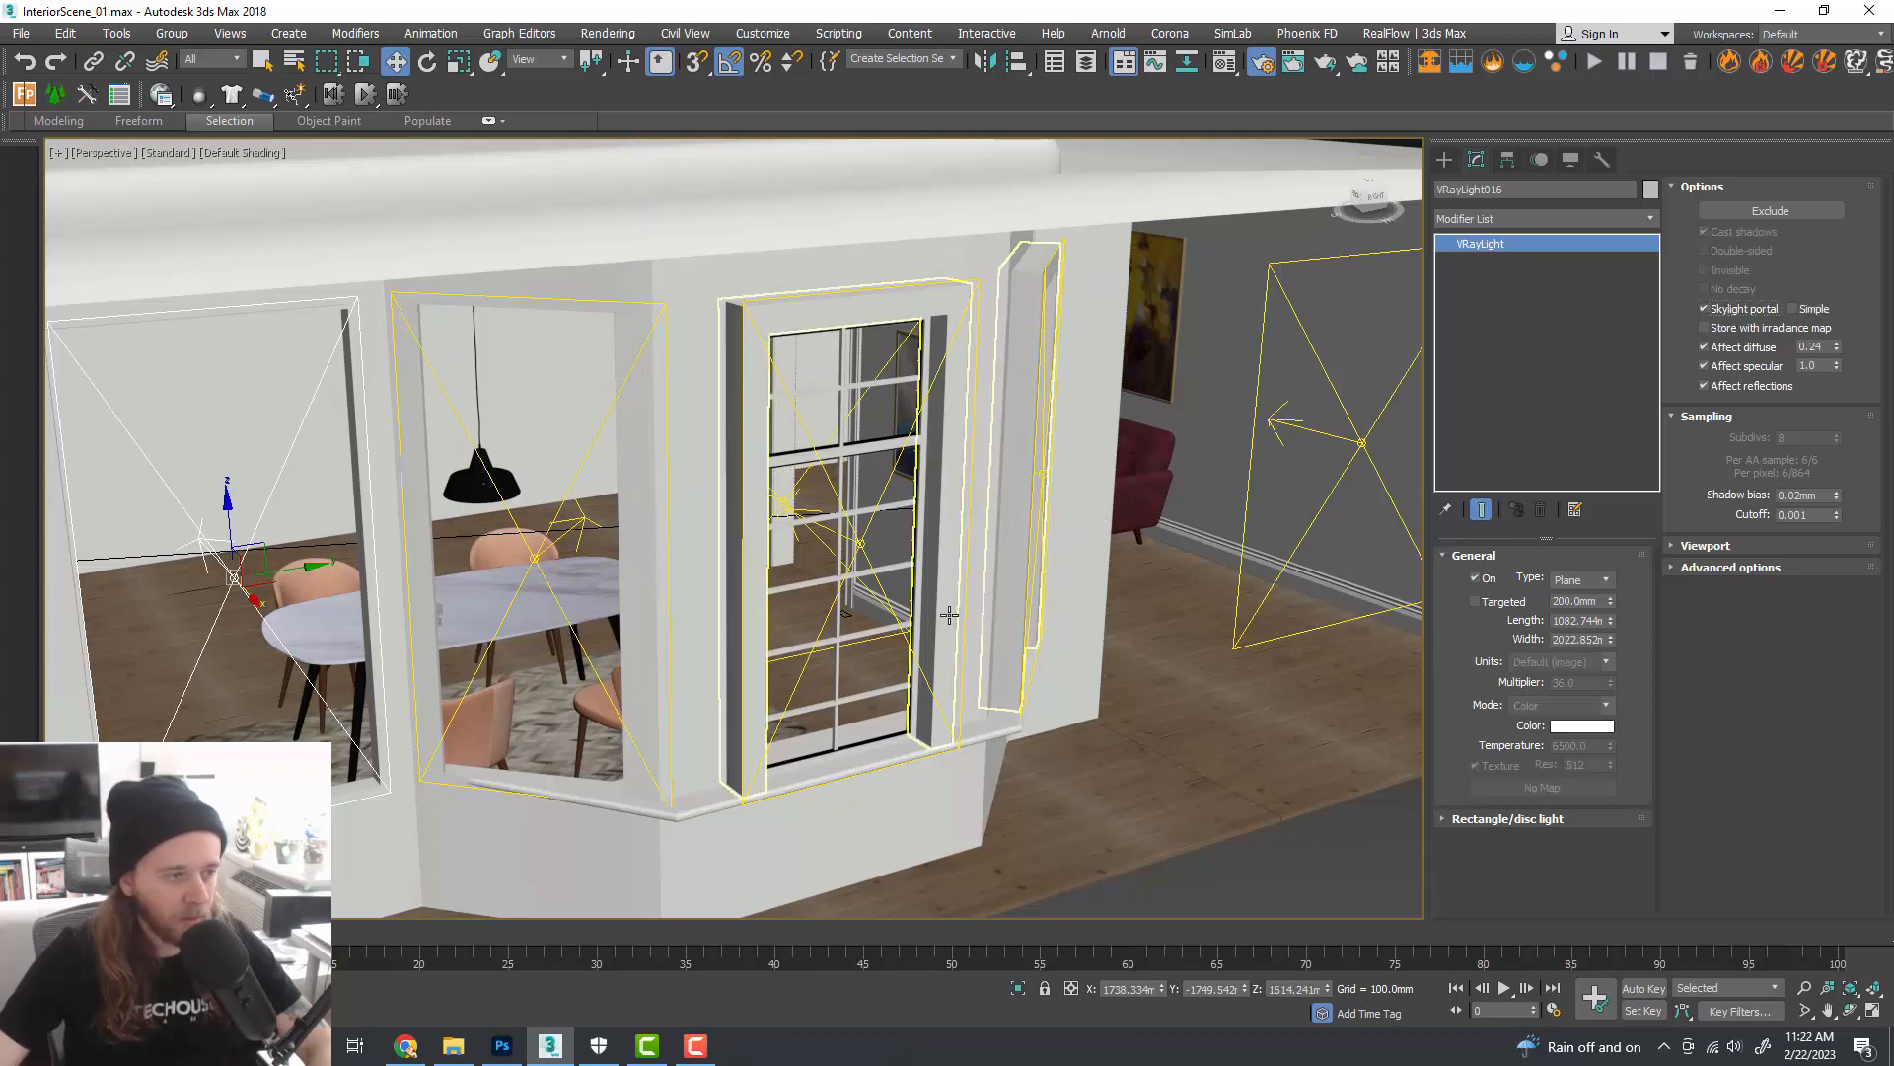
- Run an IPR test render of the Camera001 view lit by the skylight portals, then close the frame buffer
scroll(1115, 691, down, 3)
scroll(1115, 691, down, 3)
click(1137, 742)
key(alt+w)
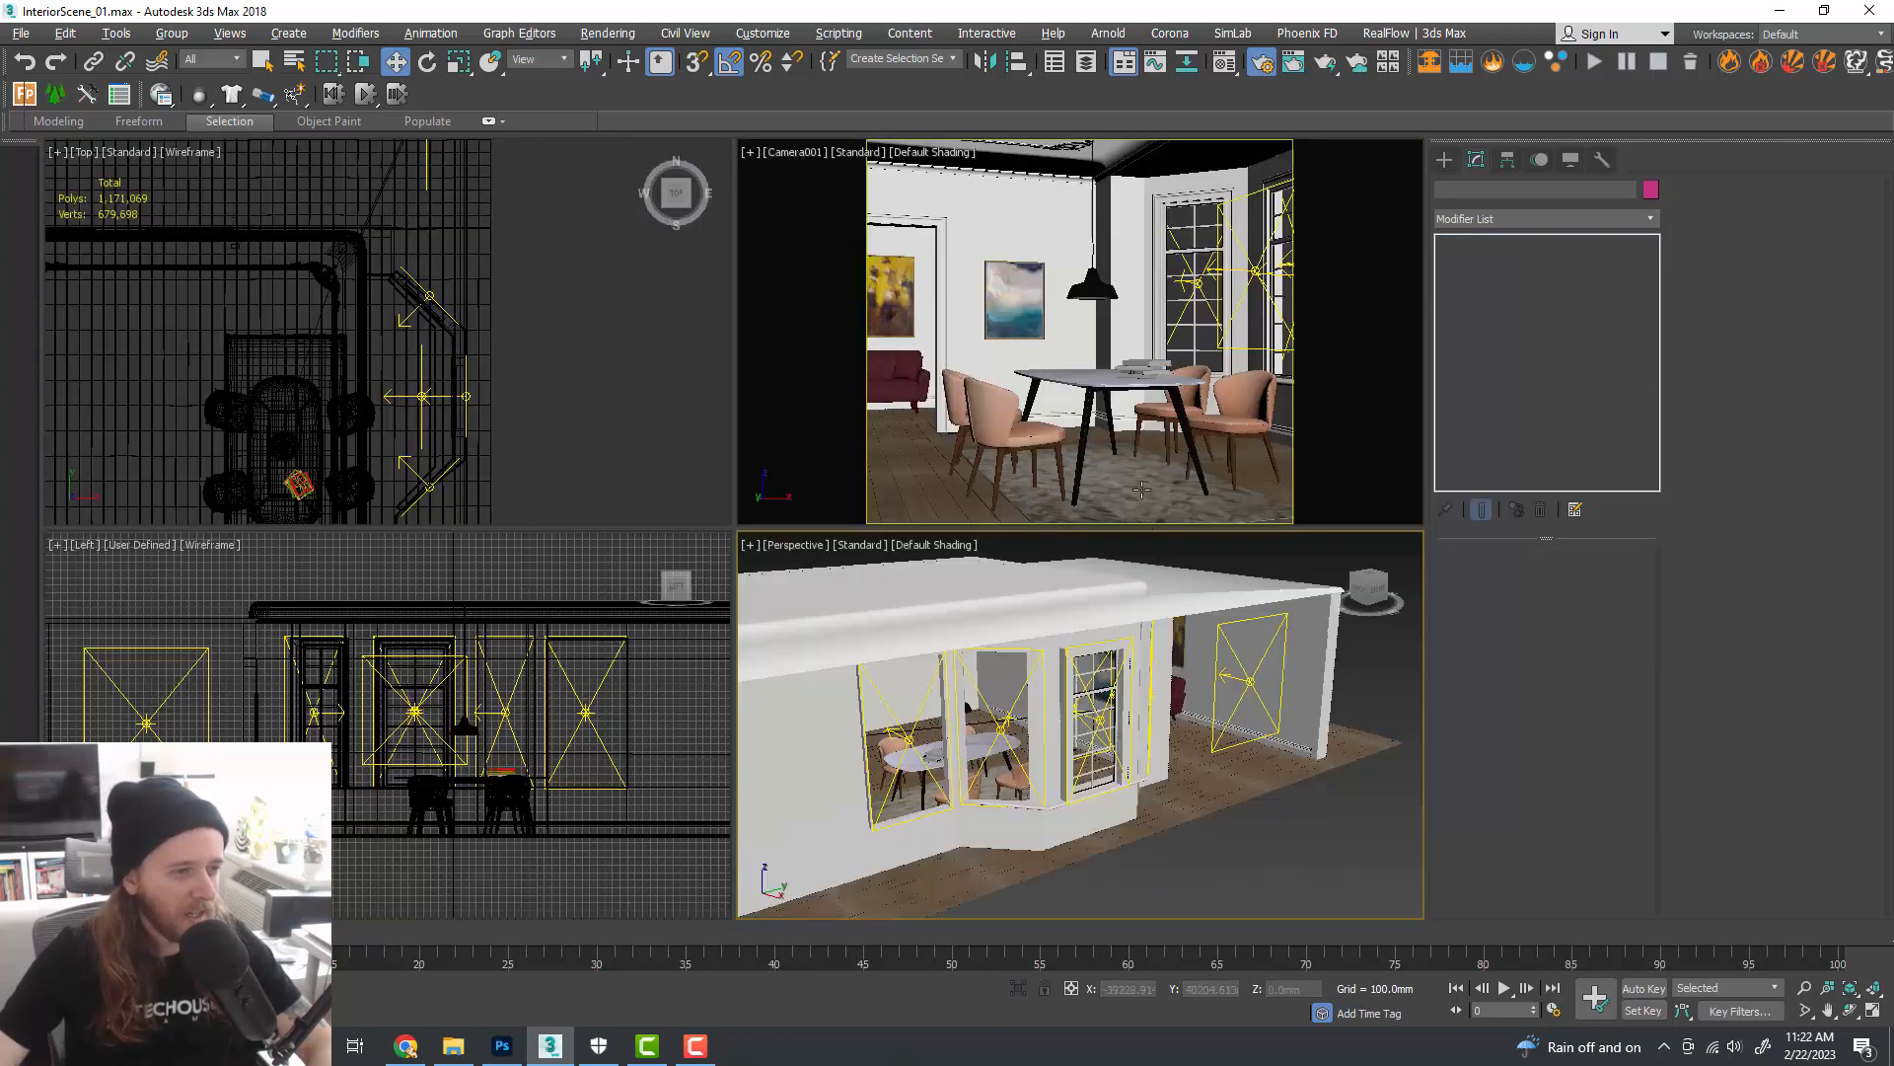
right_click(1142, 482)
key(alt+w)
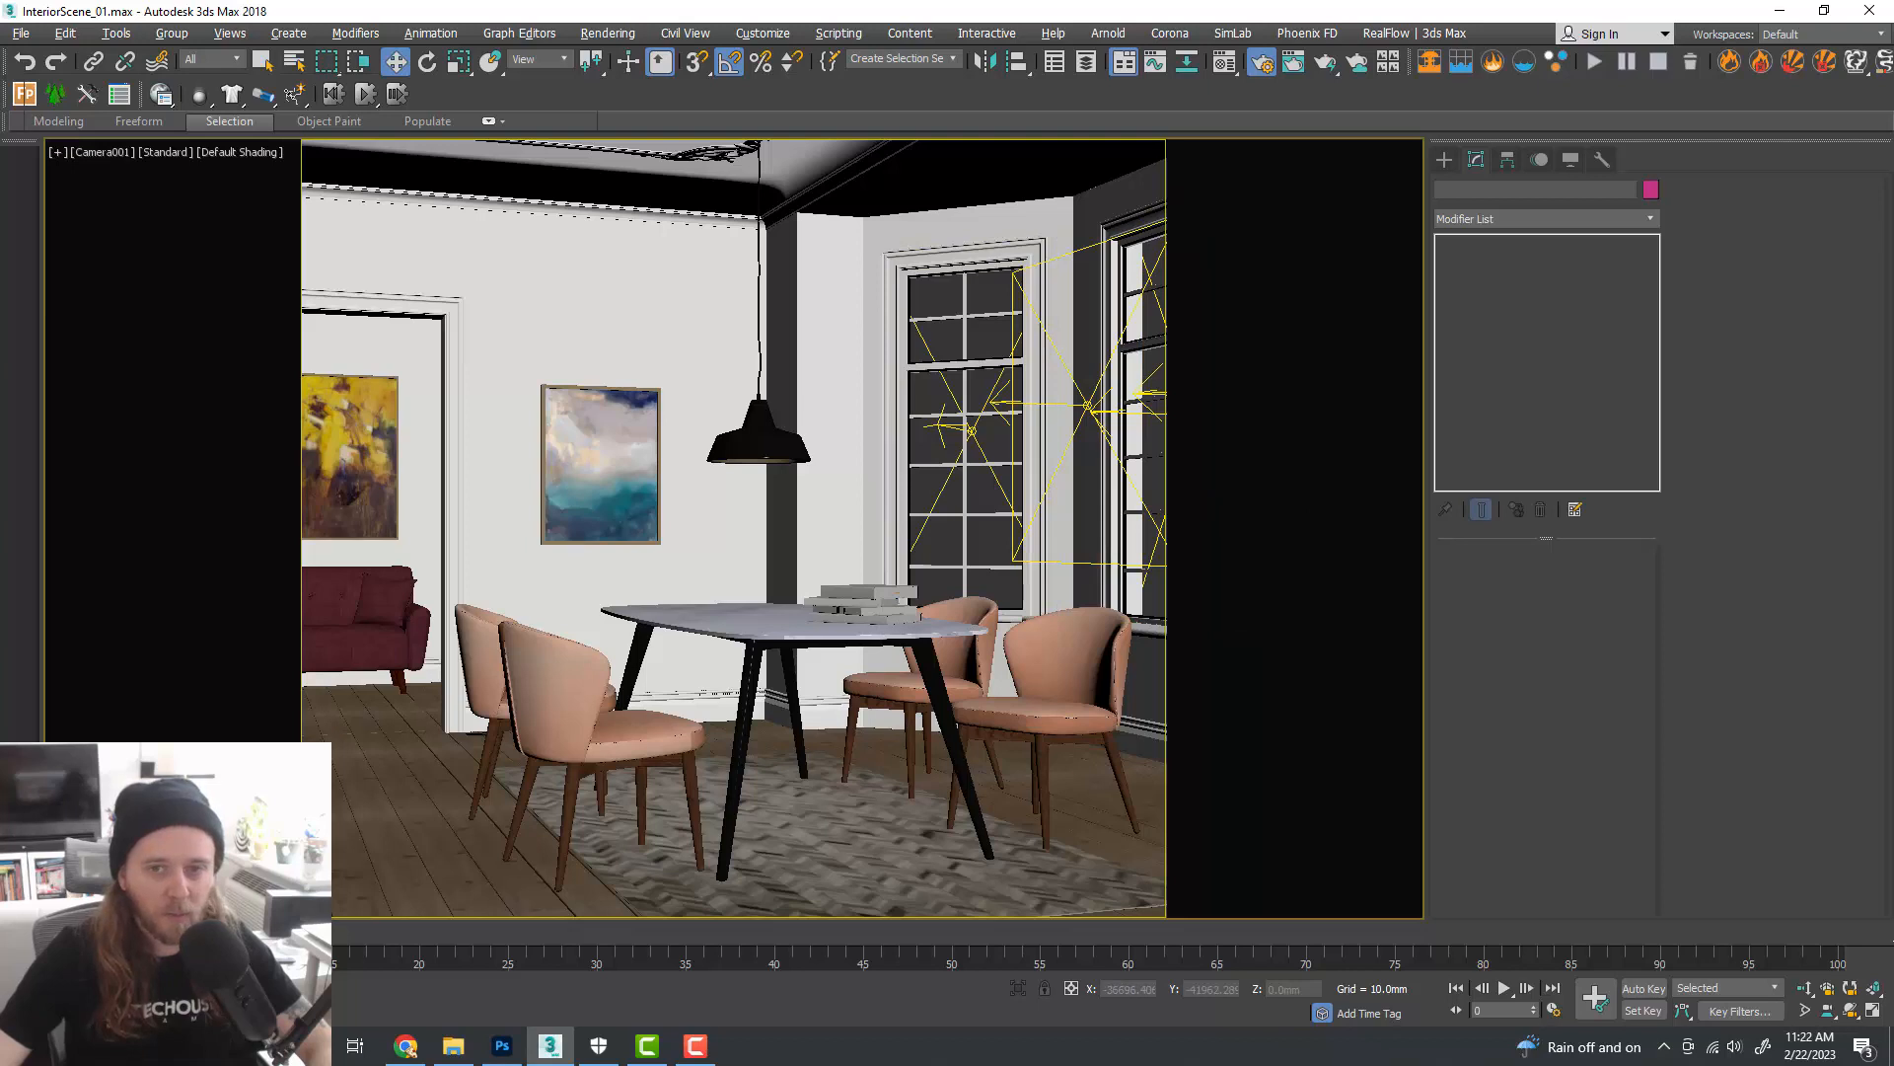
key(F10)
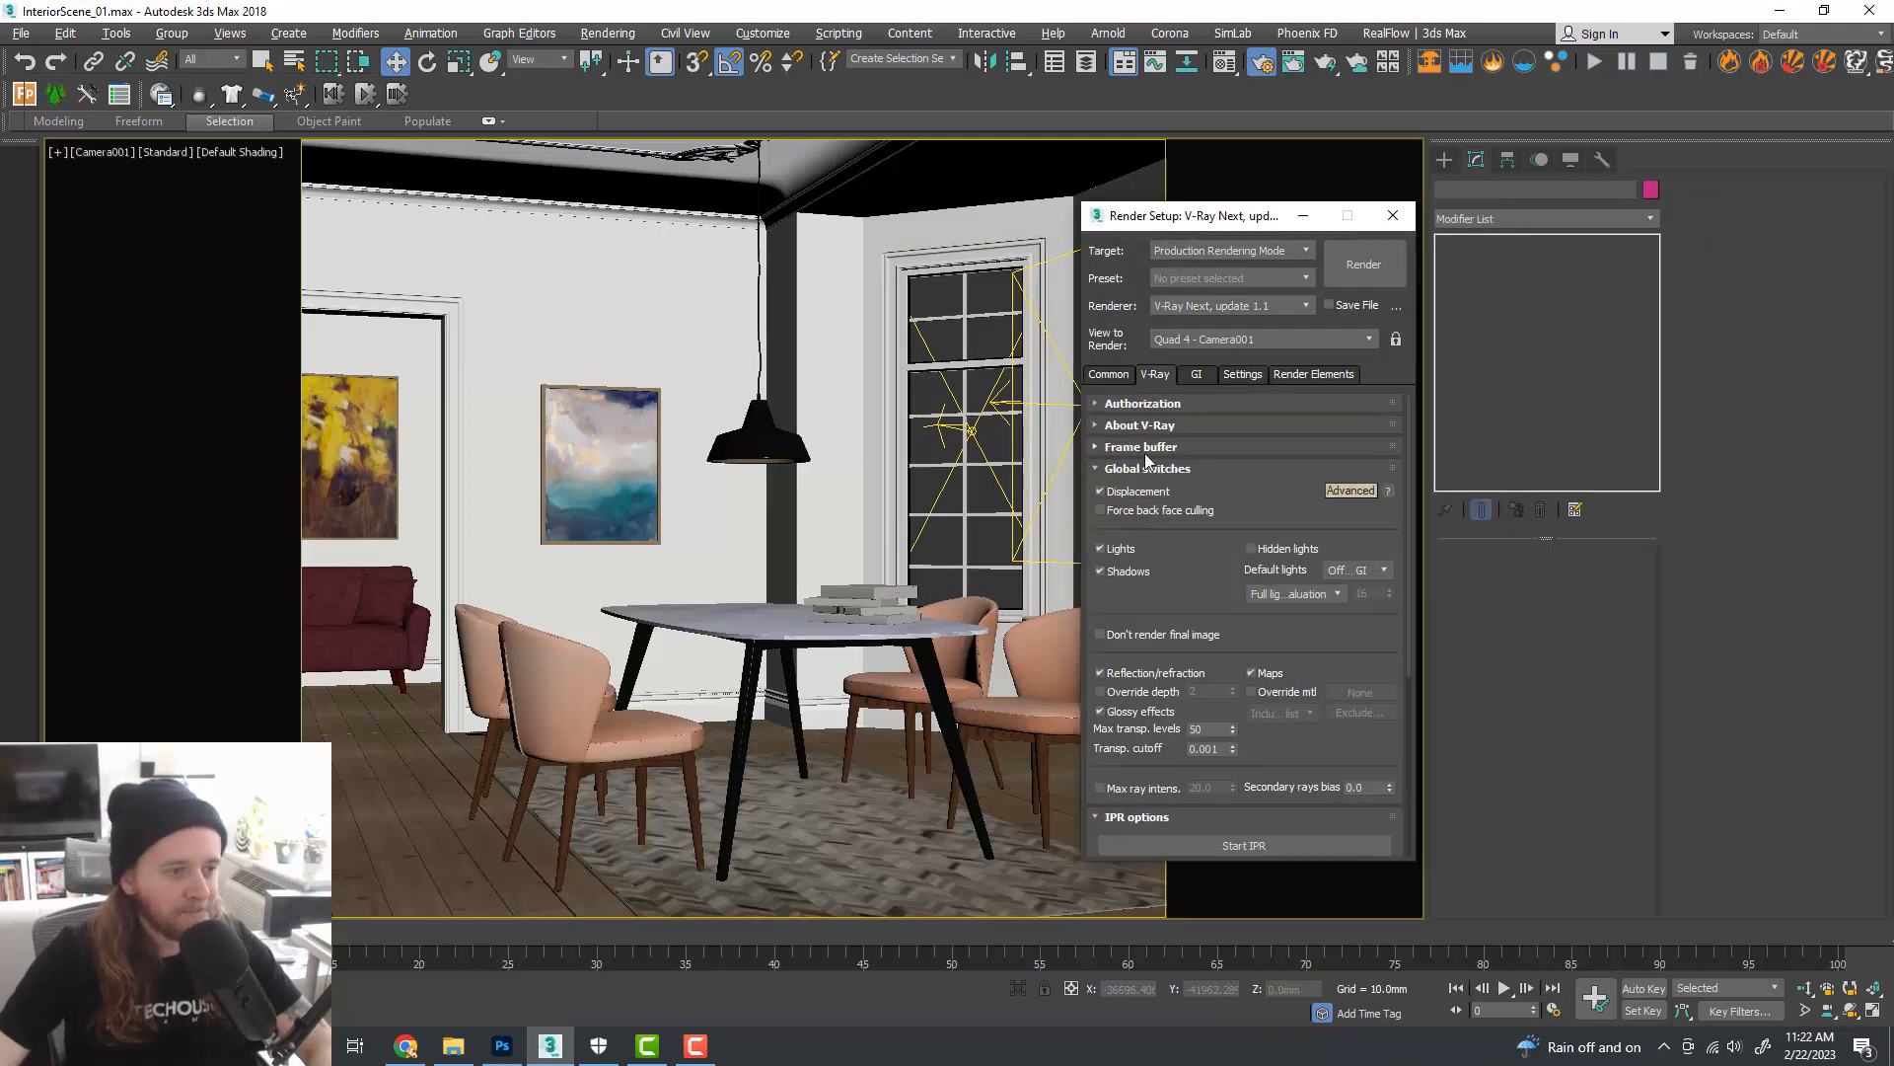
click(1125, 383)
click(1164, 384)
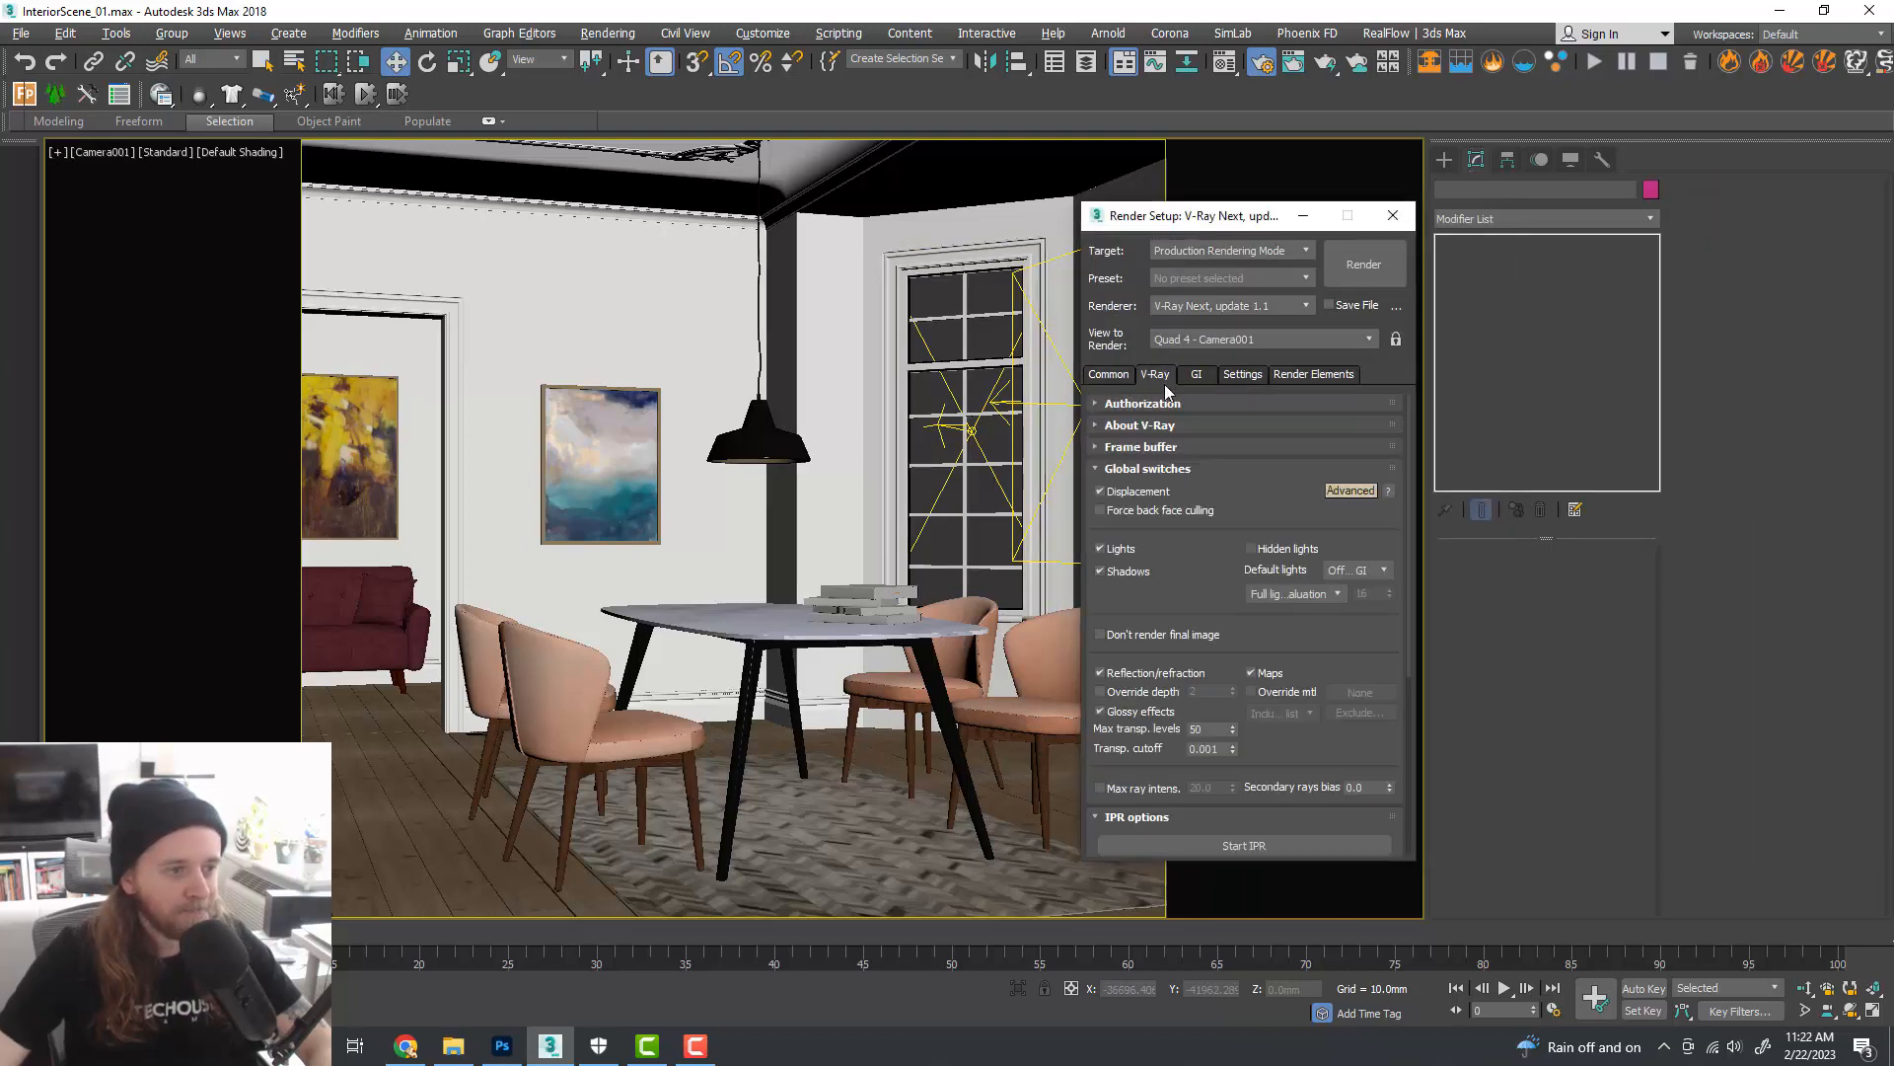
click(1169, 470)
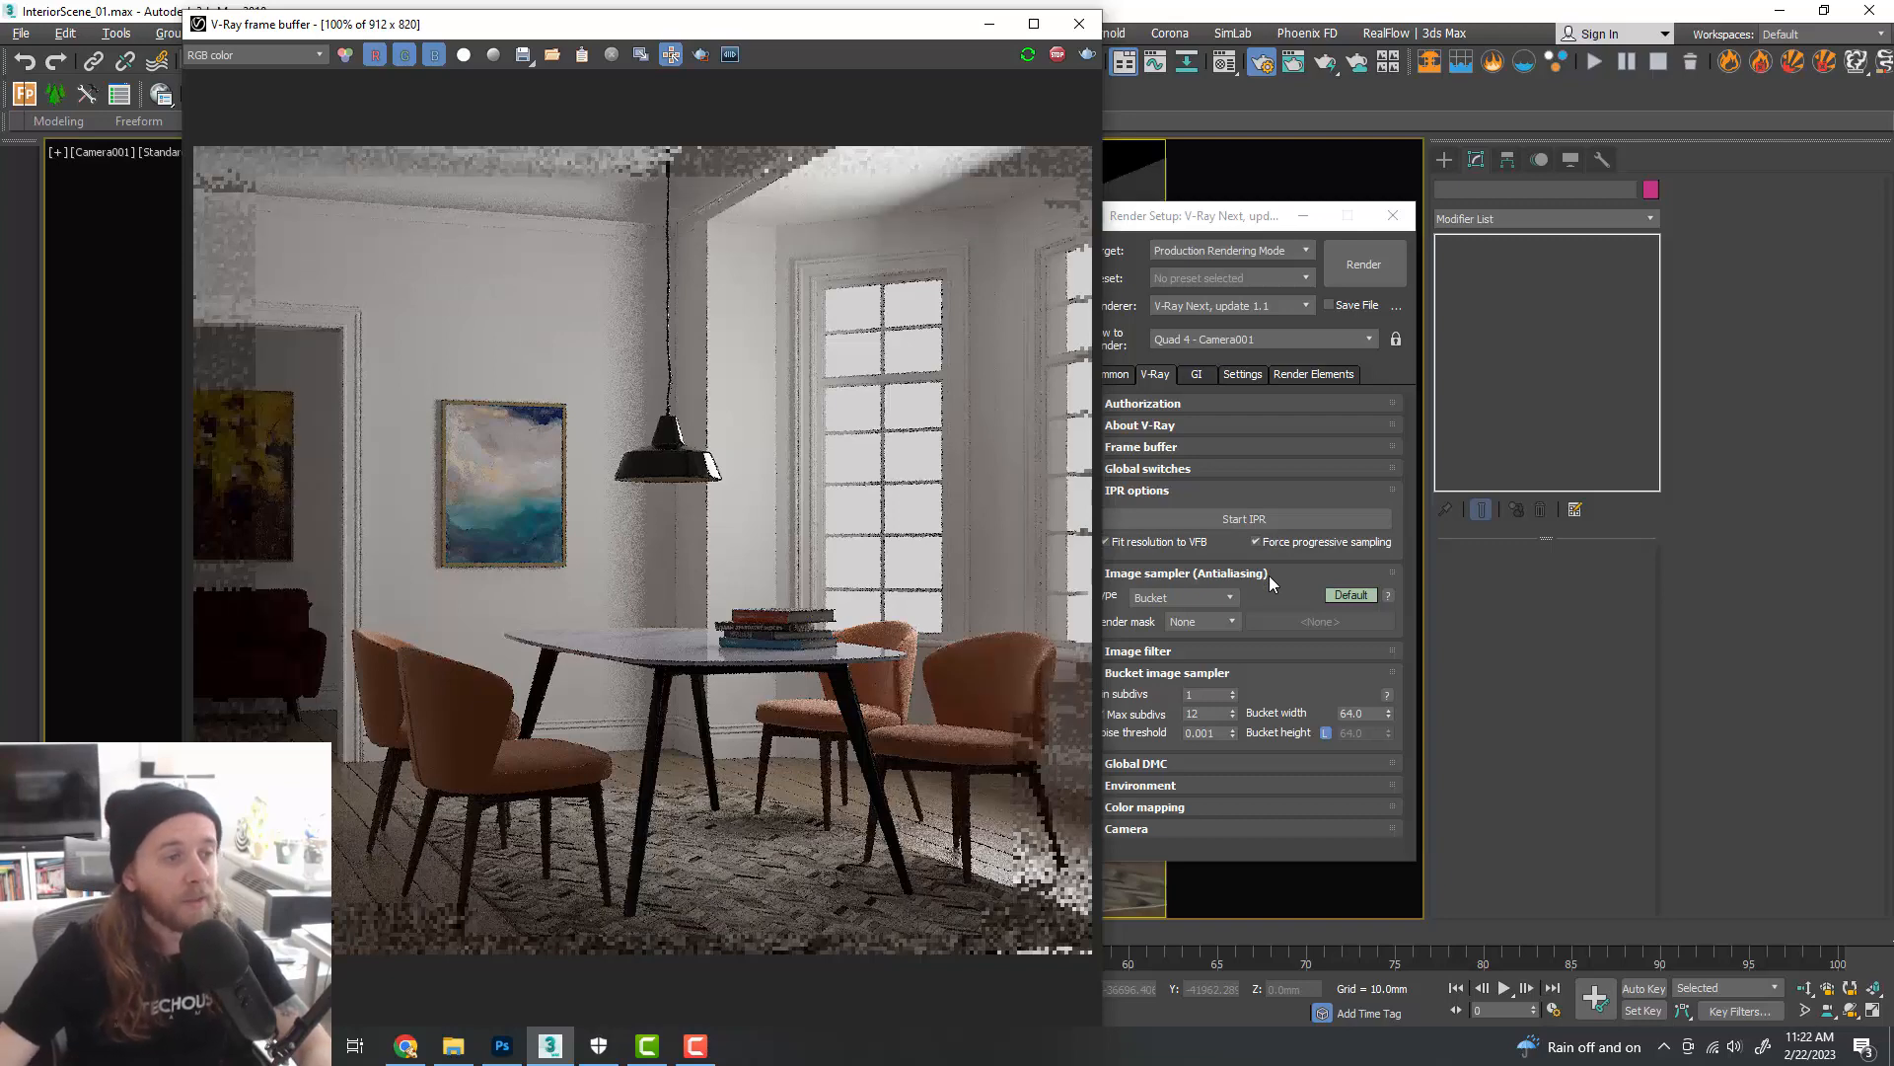
click(1080, 24)
- In the top view, create a VRaySun outside the house with its target near the bay window, and add a VRaySky environment map
drag(1228, 232, 1545, 236)
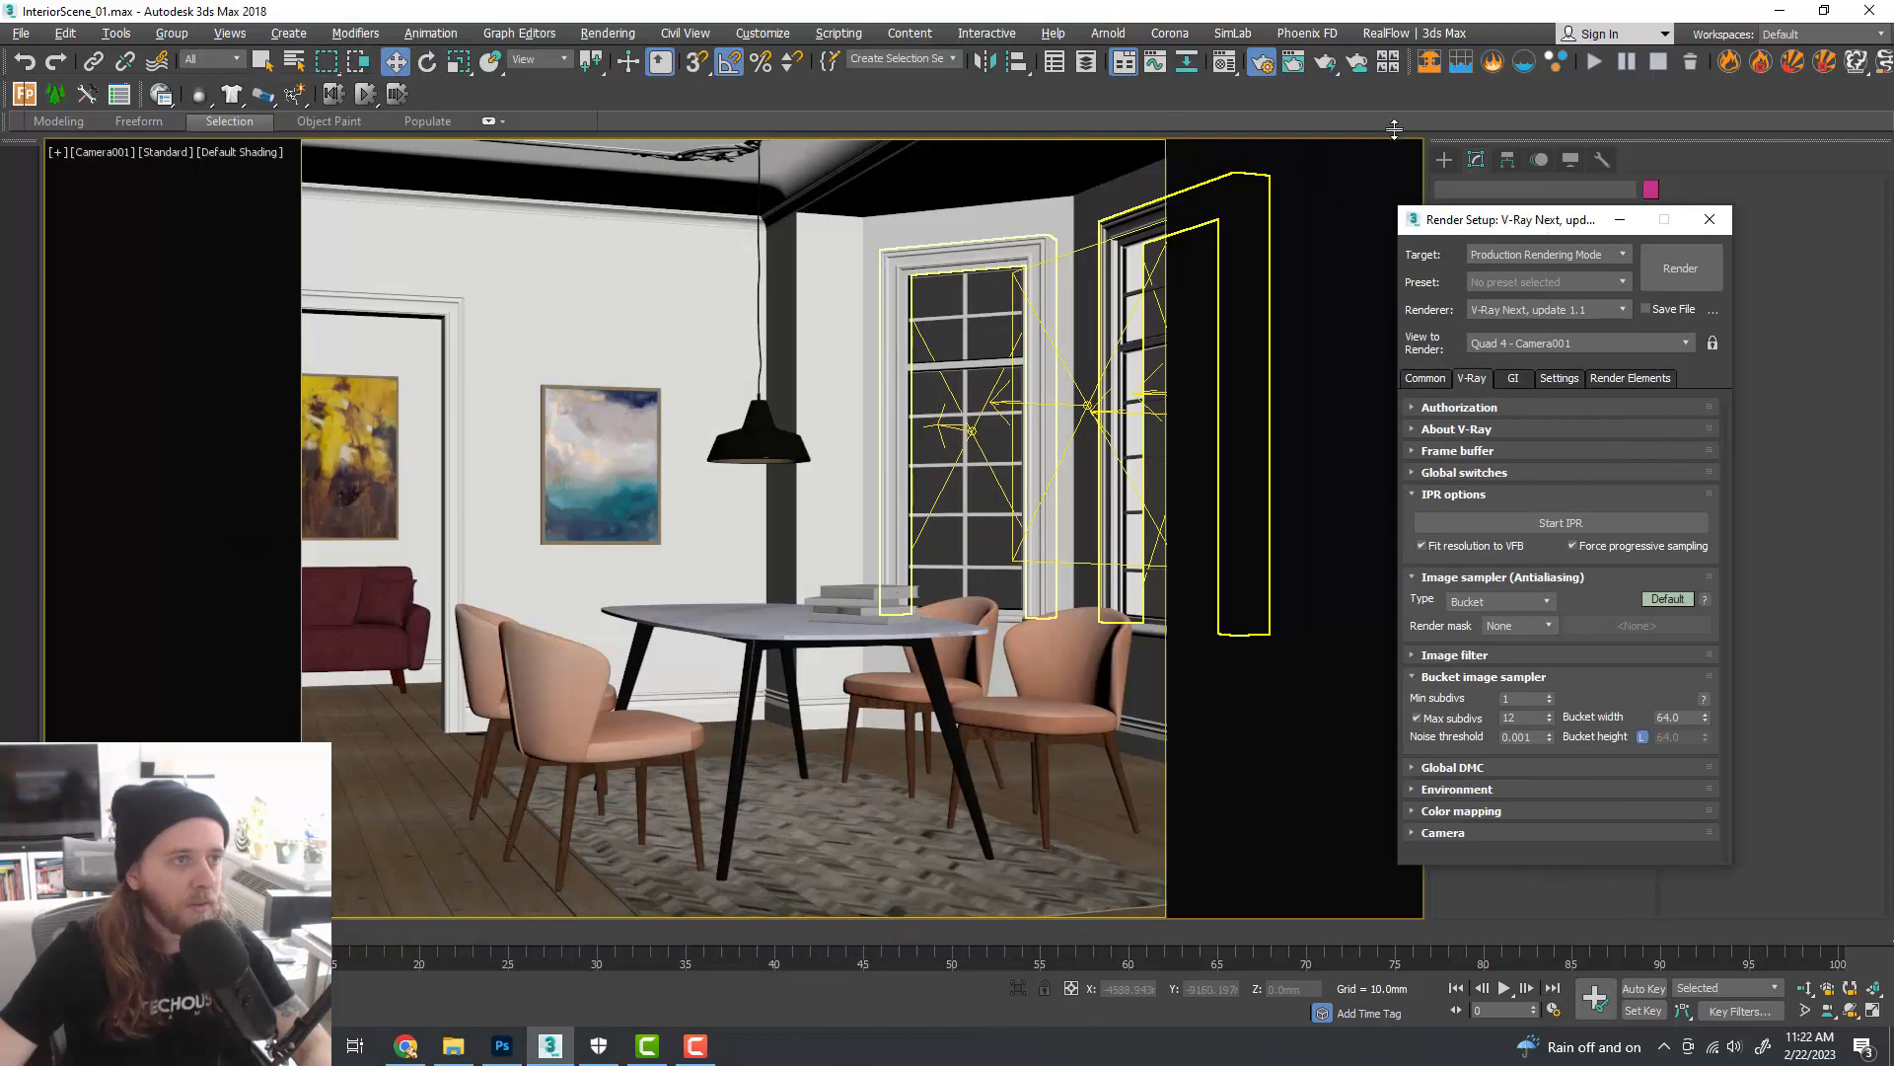
key(alt+w)
middle_drag(579, 423, 605, 381)
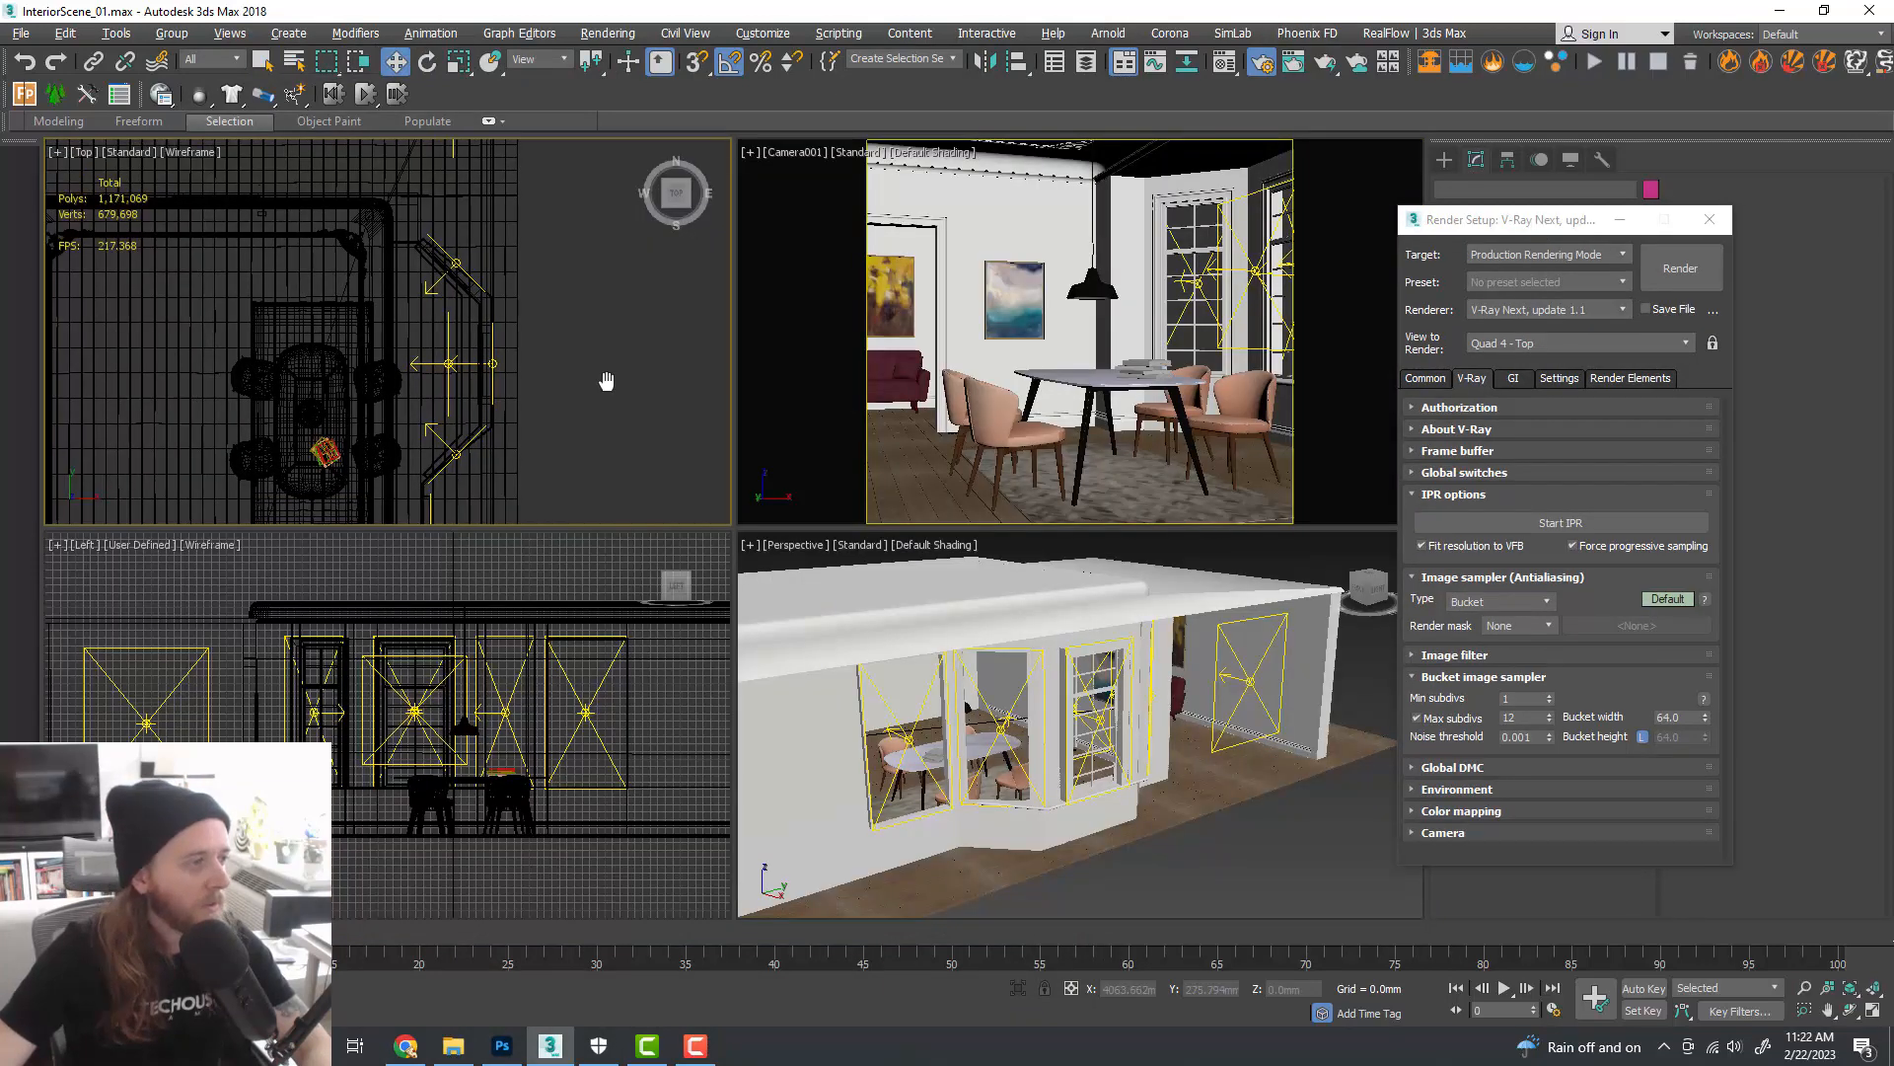
key(alt+w)
scroll(790, 454, down, 2)
middle_drag(953, 523, 960, 456)
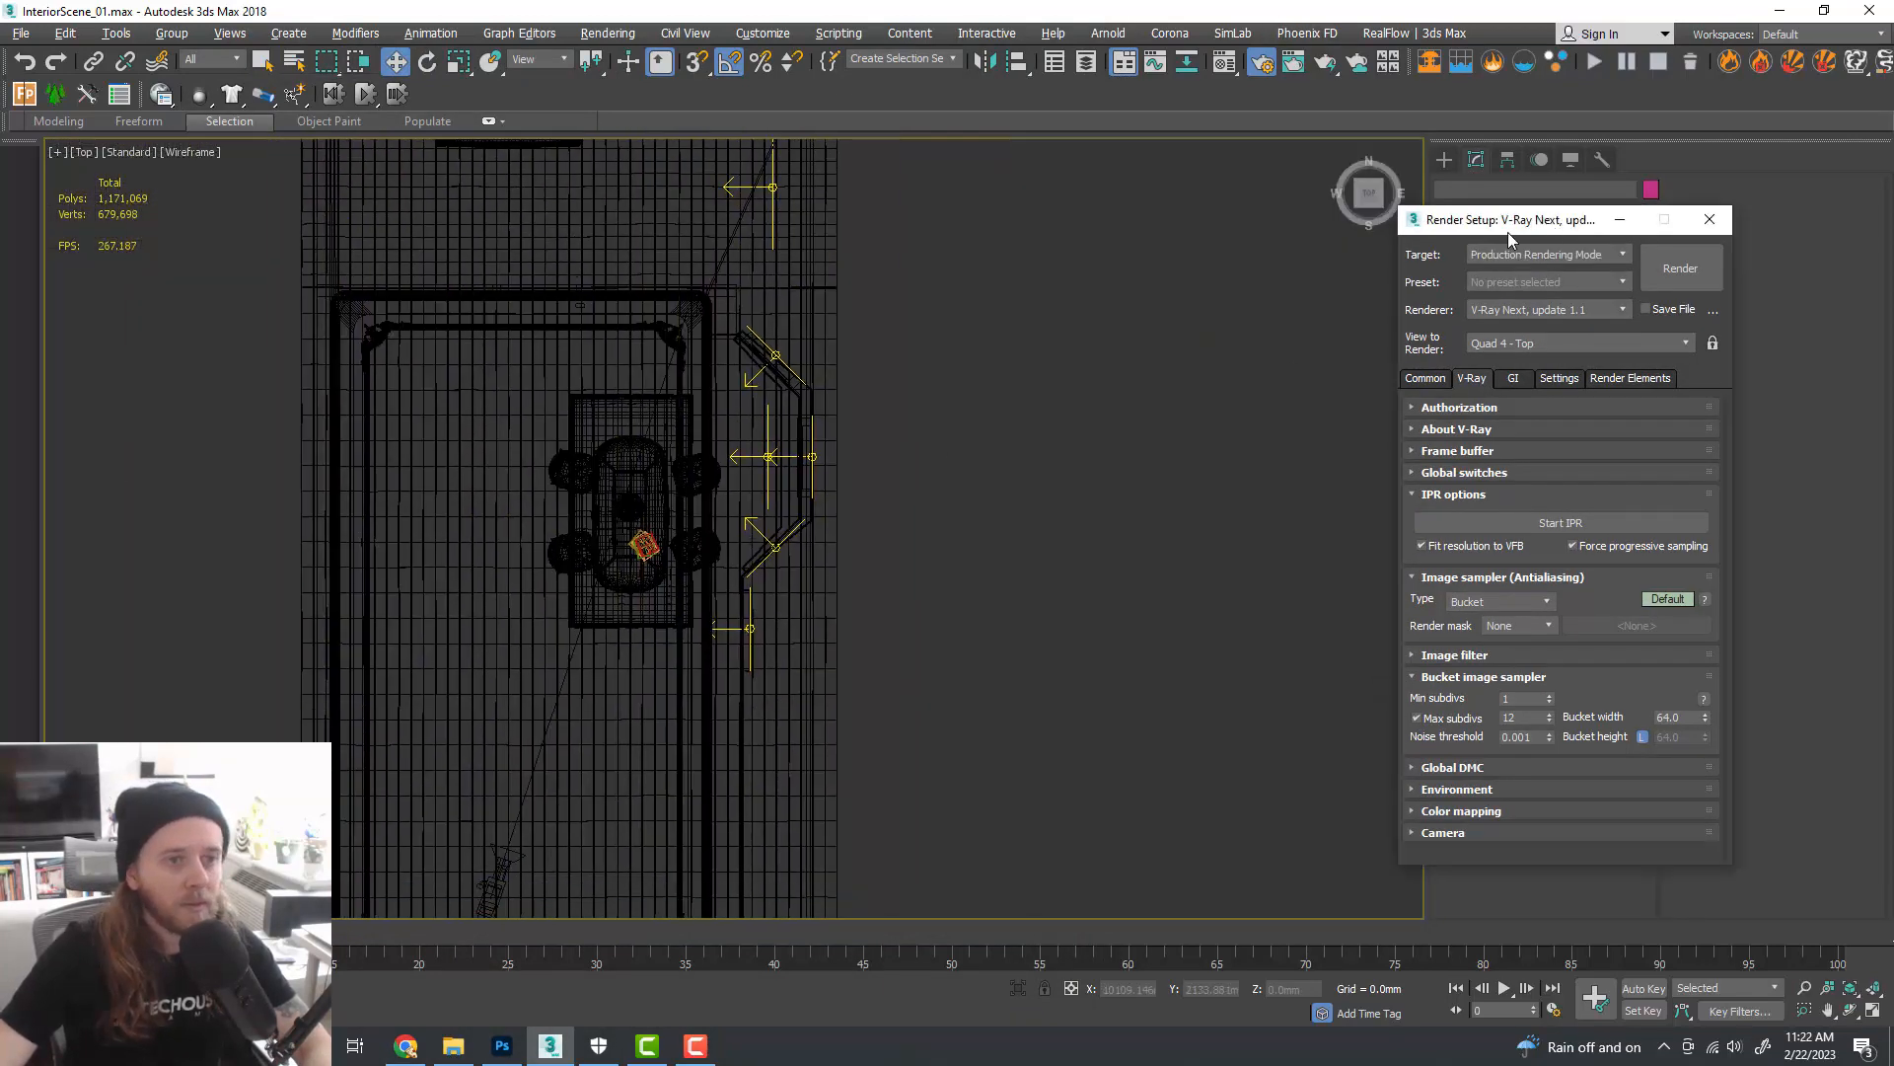
drag(1508, 223, 1068, 269)
click(1447, 161)
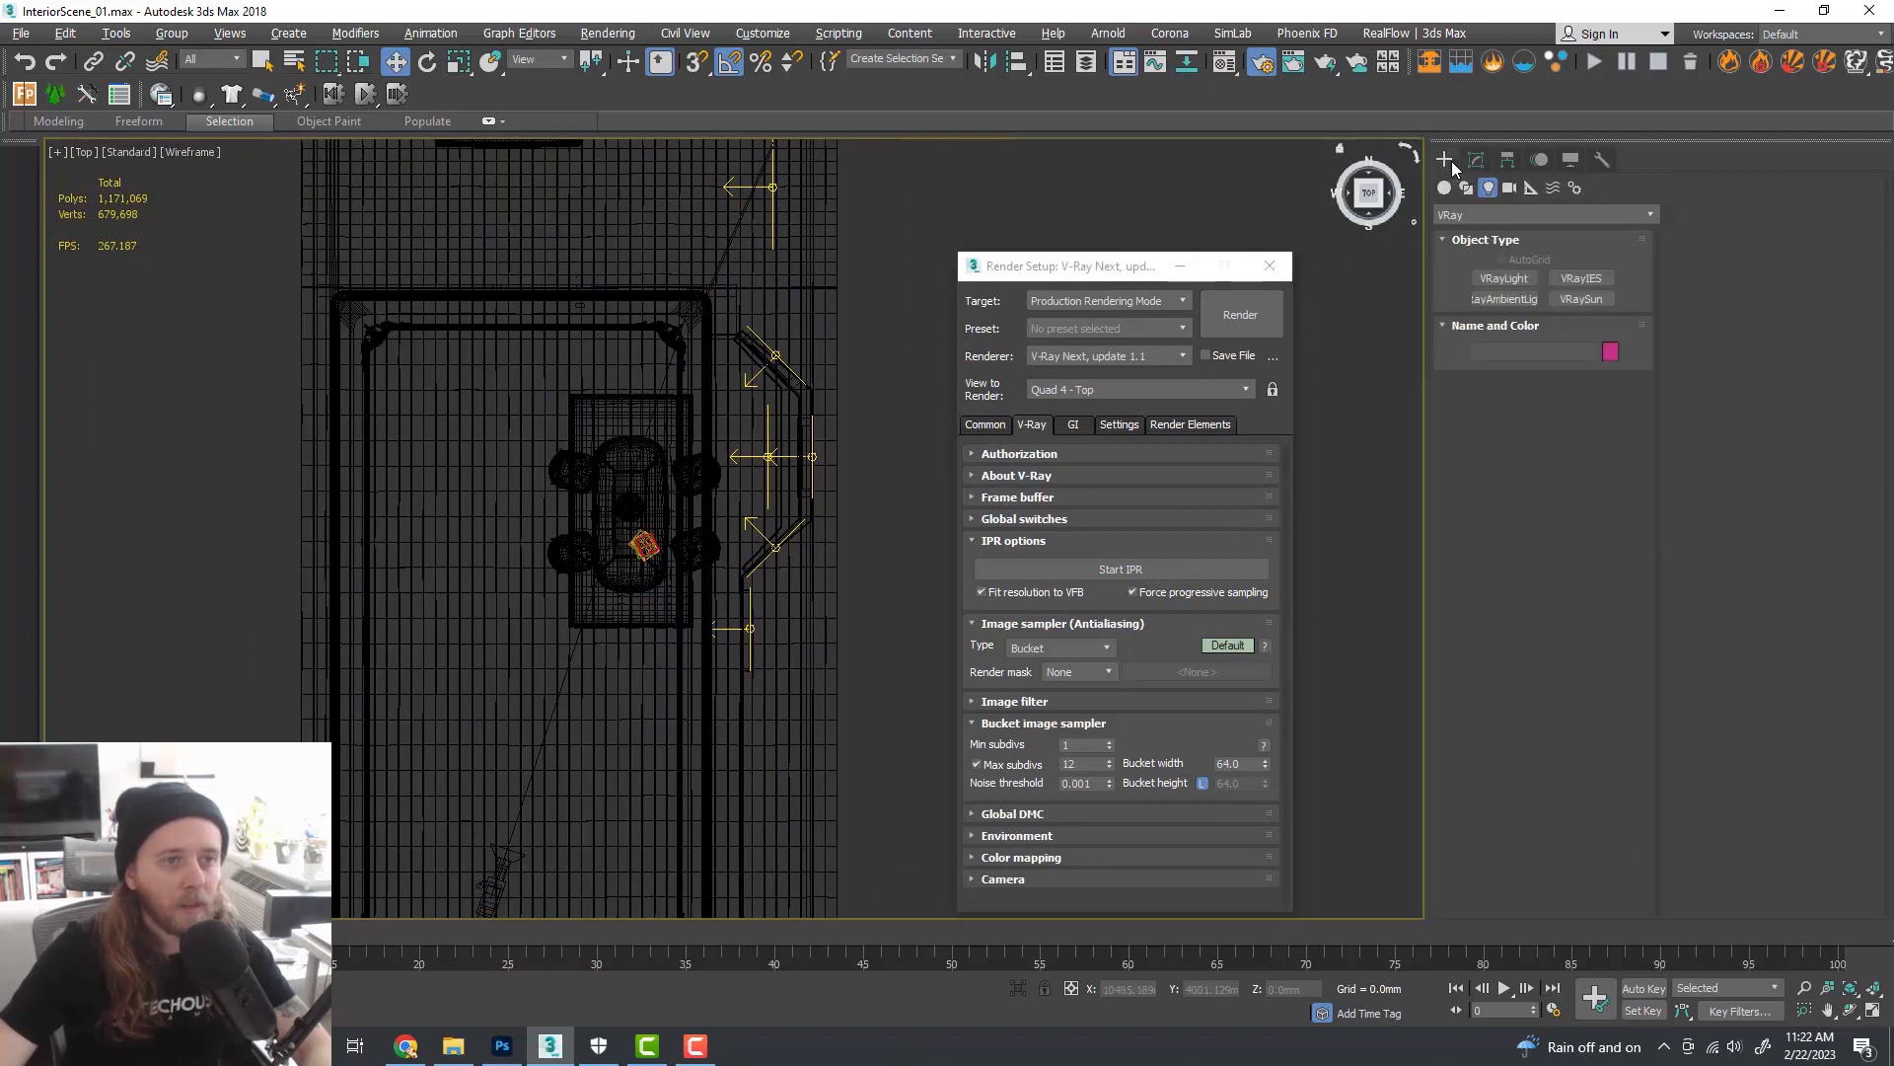
click(1179, 266)
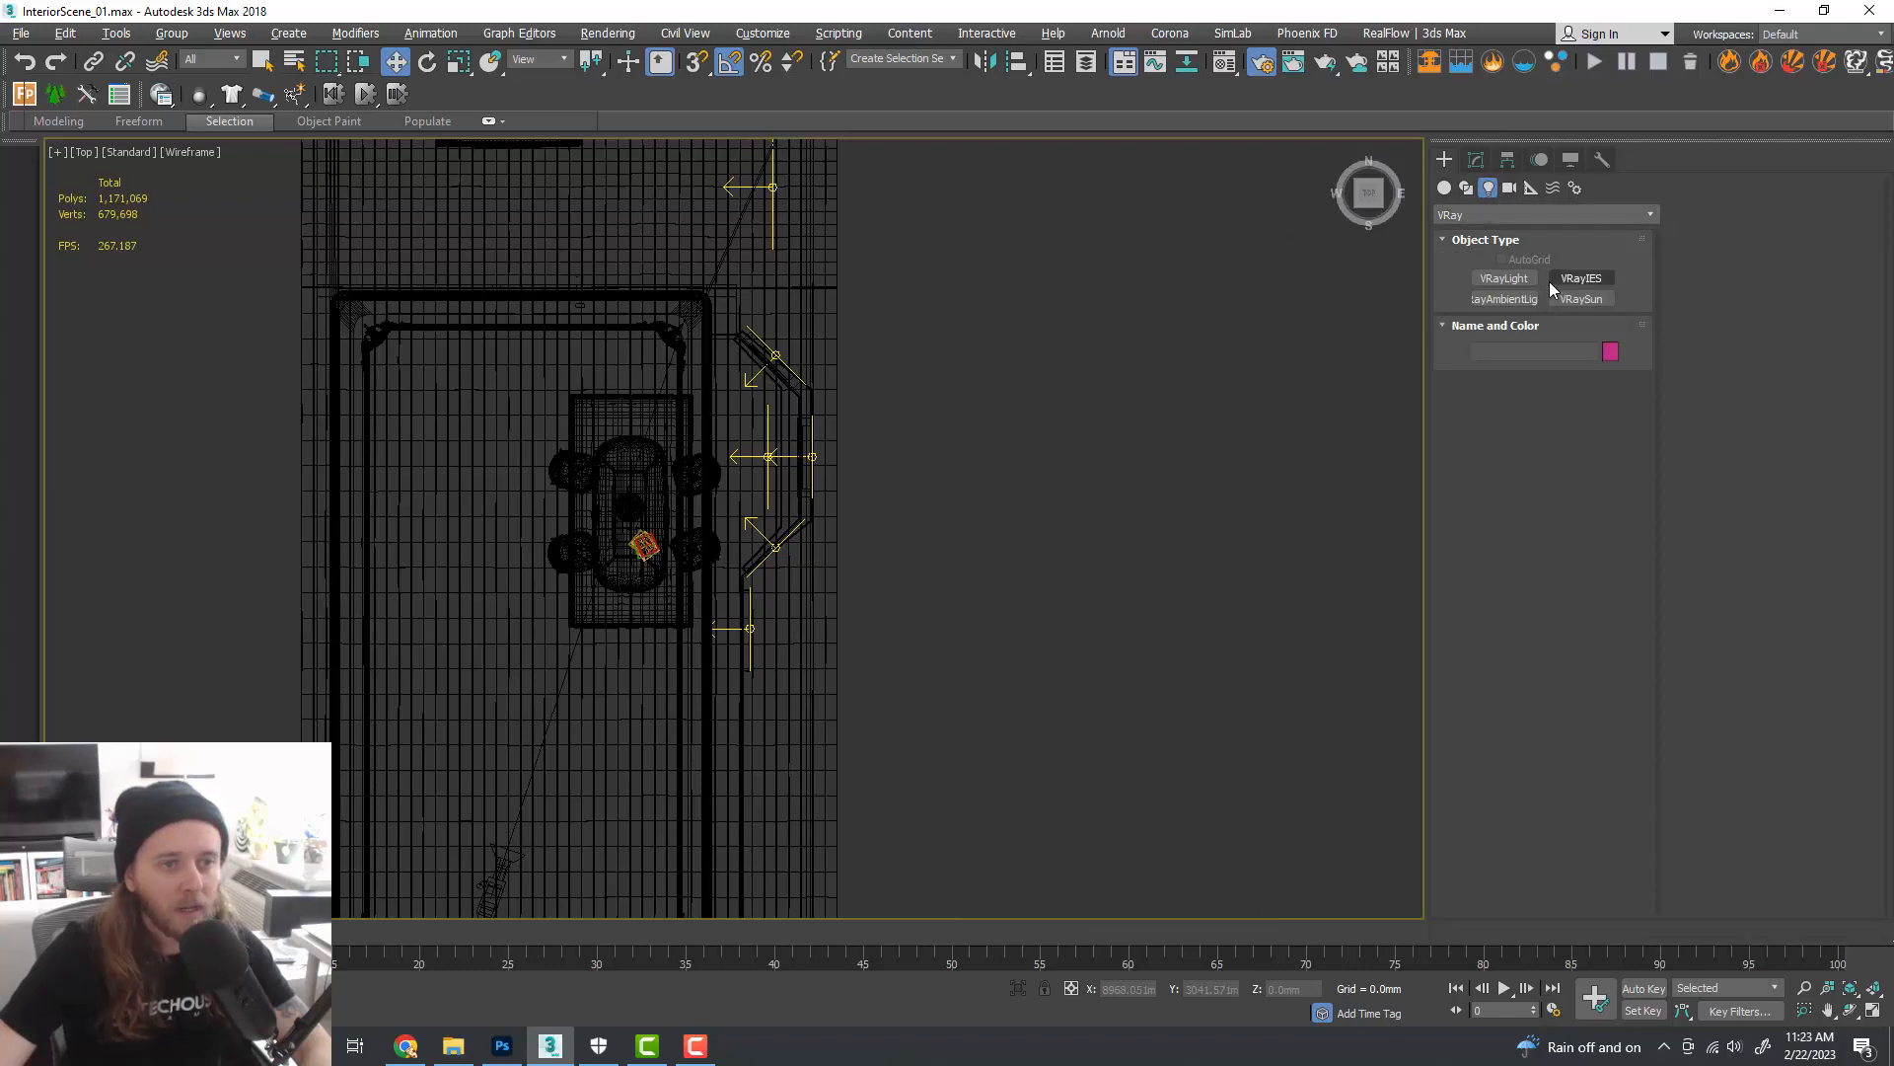
click(1574, 302)
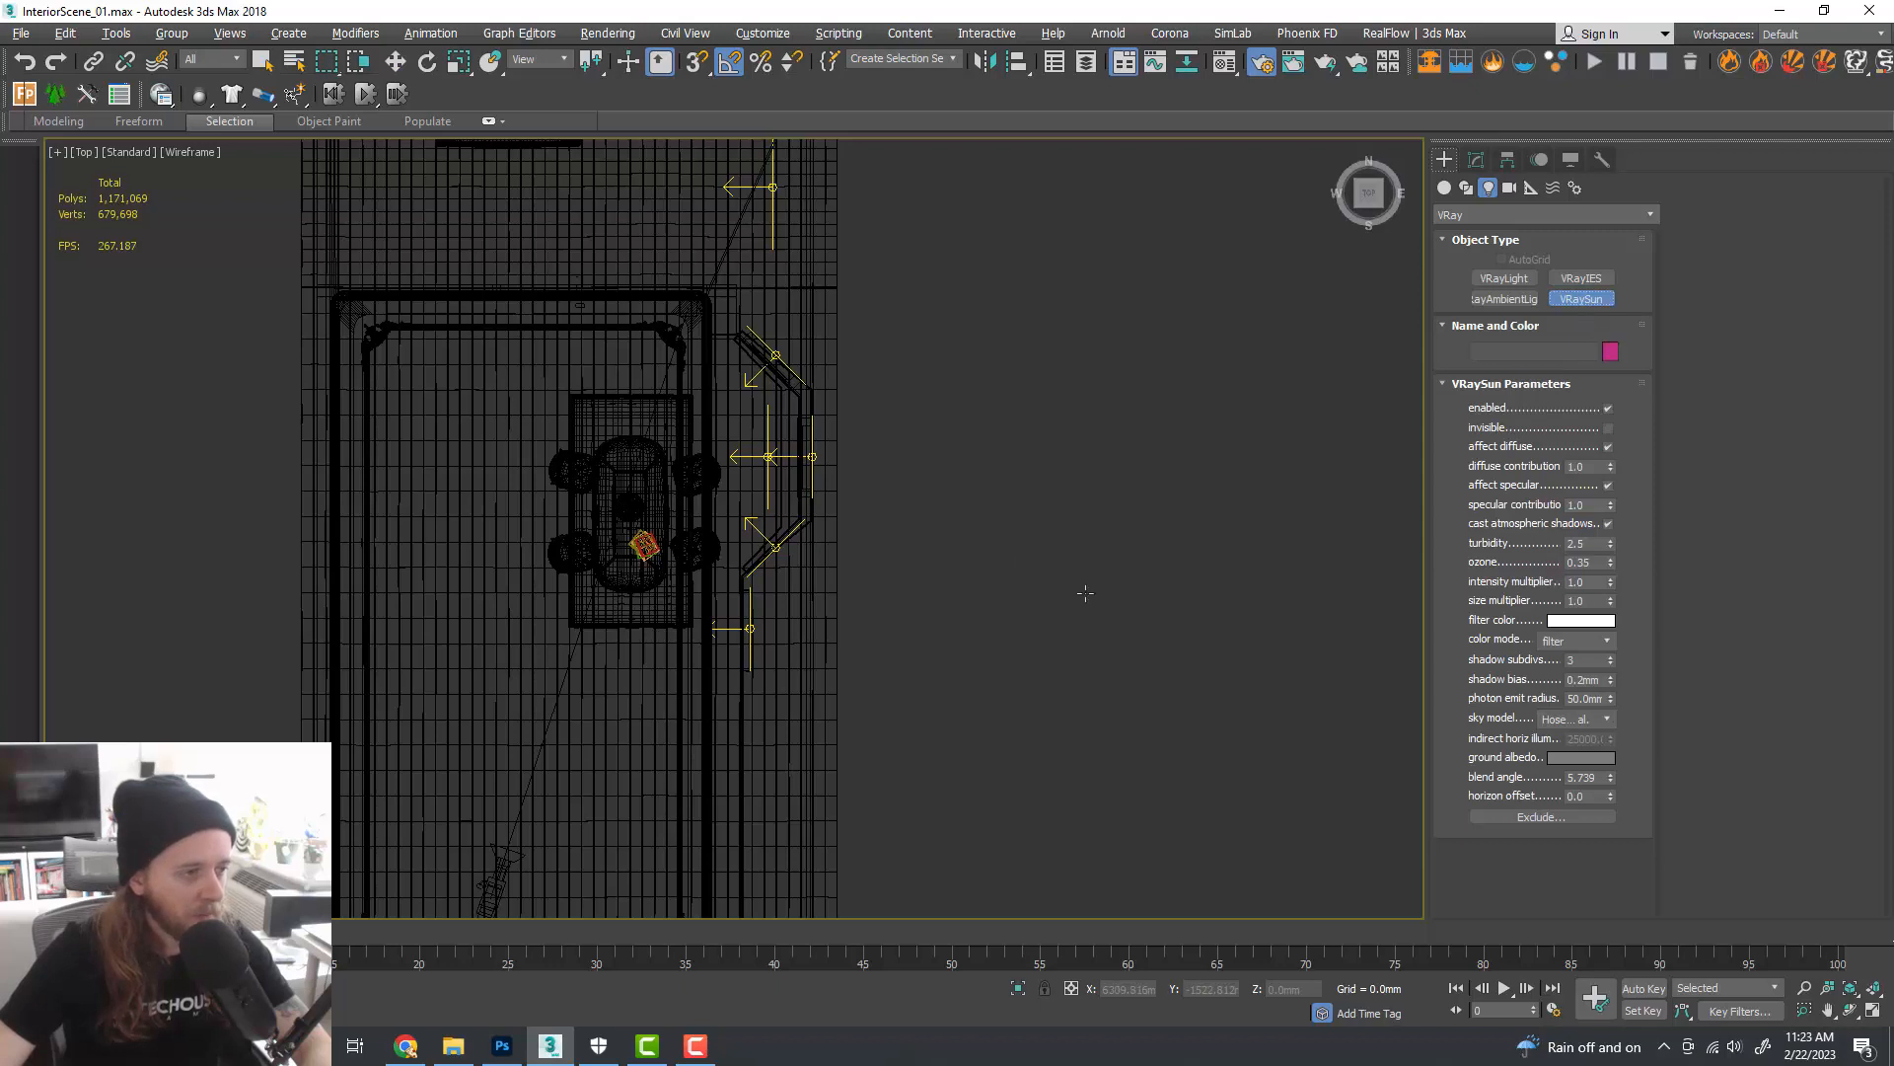
drag(1098, 611, 855, 463)
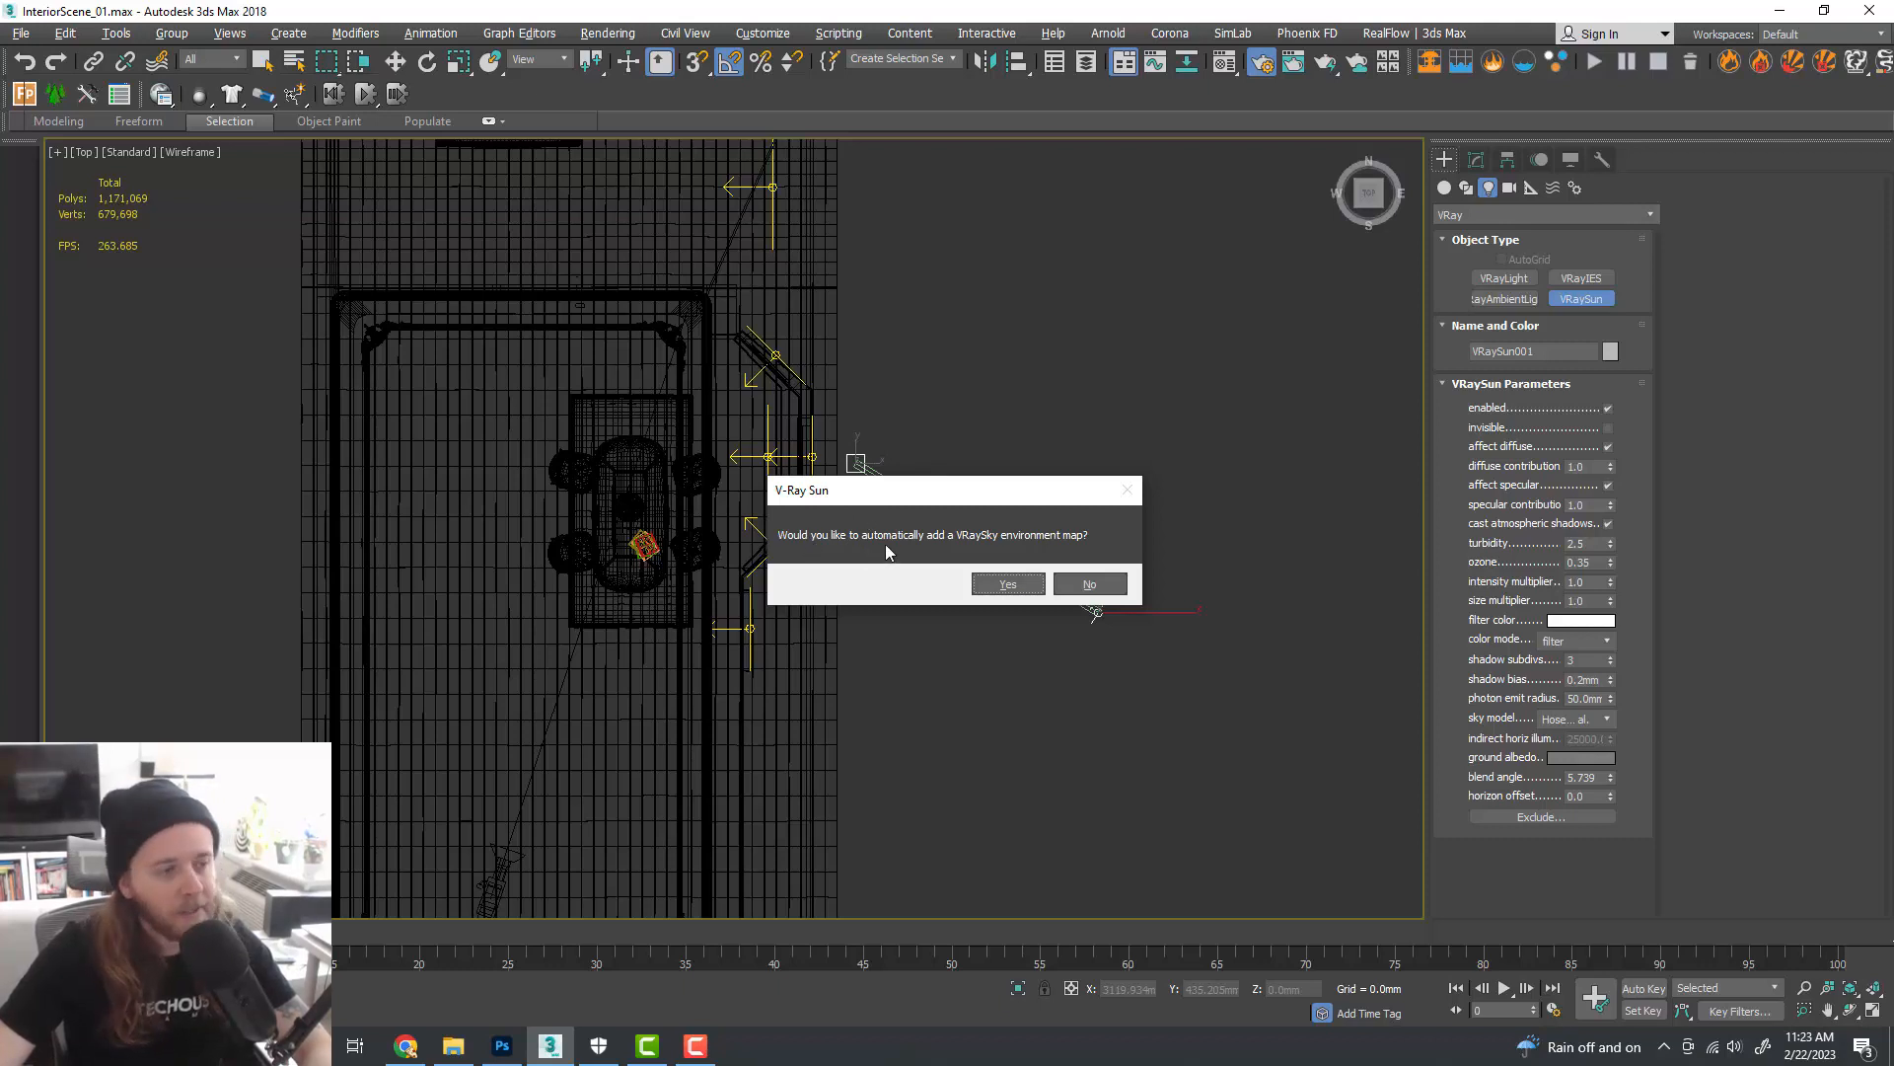
click(1001, 586)
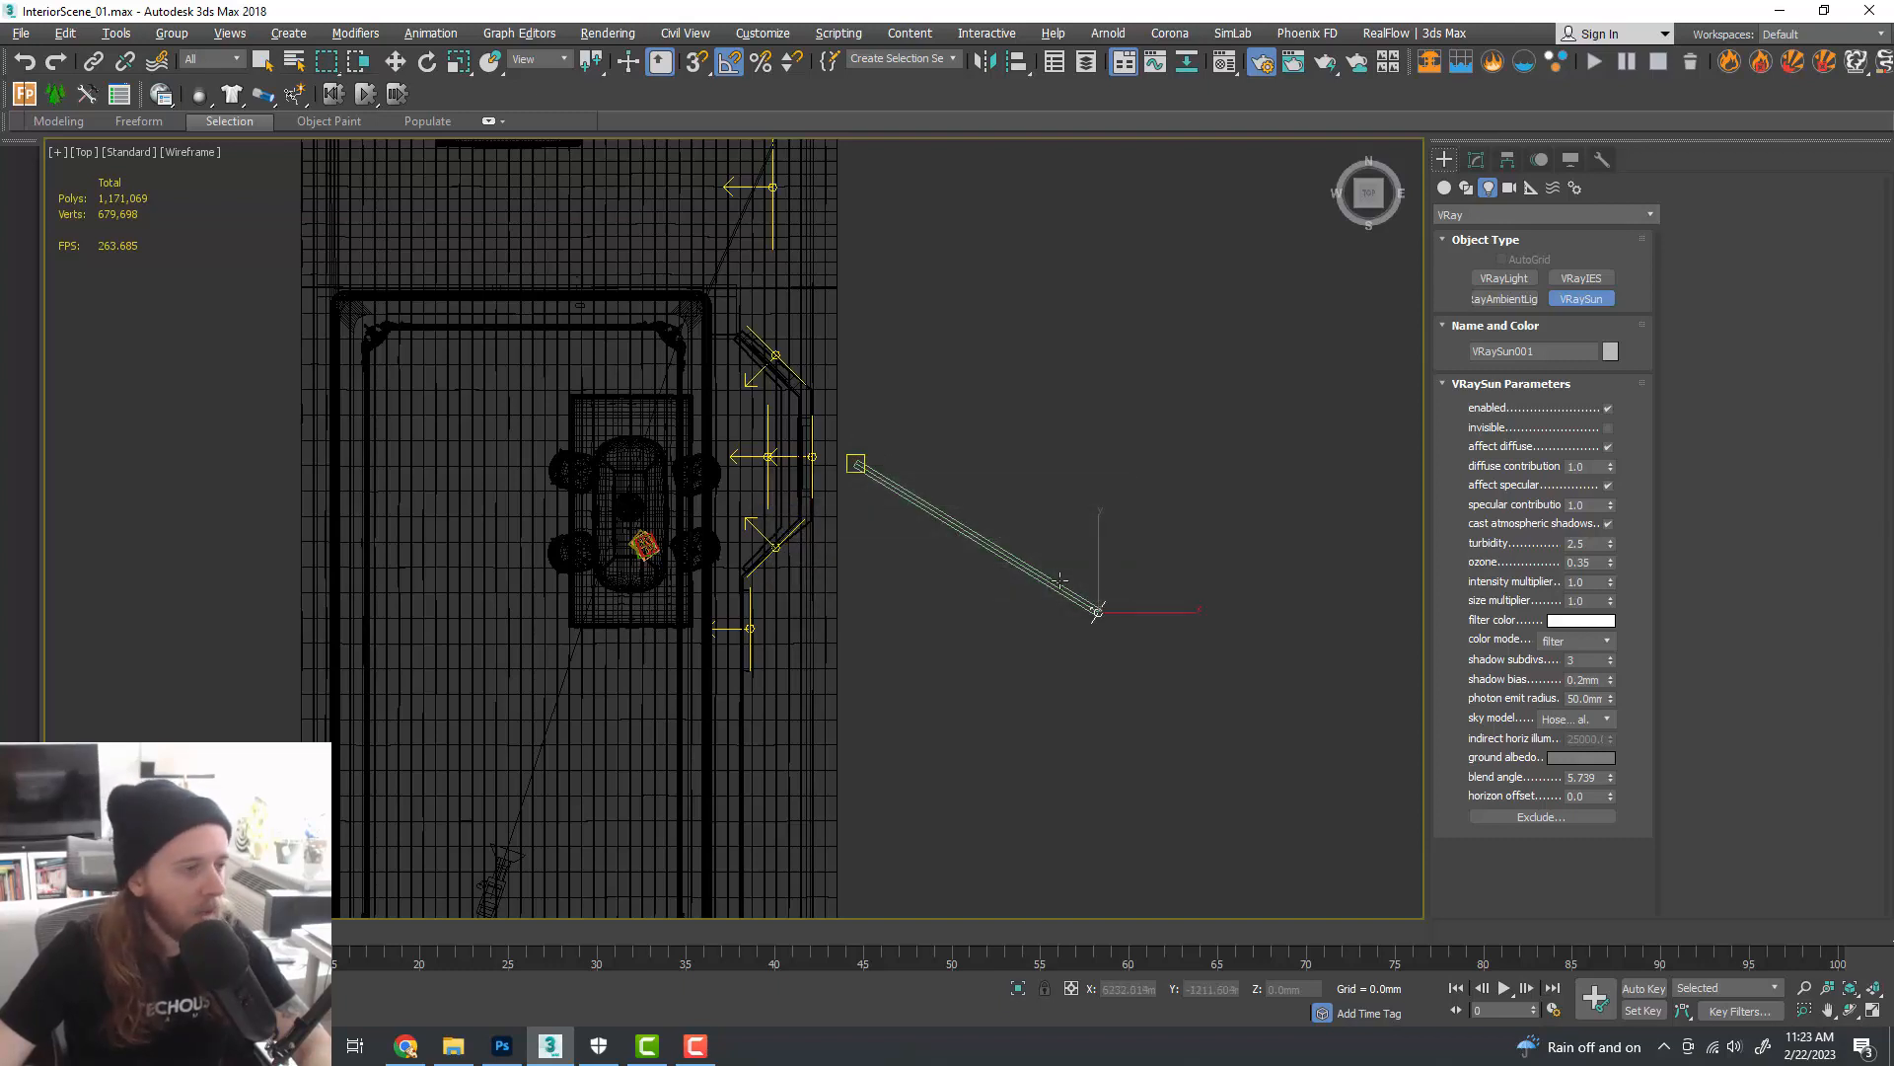
- Move the VRaySun closer to the bay window in plan, to about X 5248 mm, Y -1708 mm
key(w)
drag(1123, 583, 1016, 562)
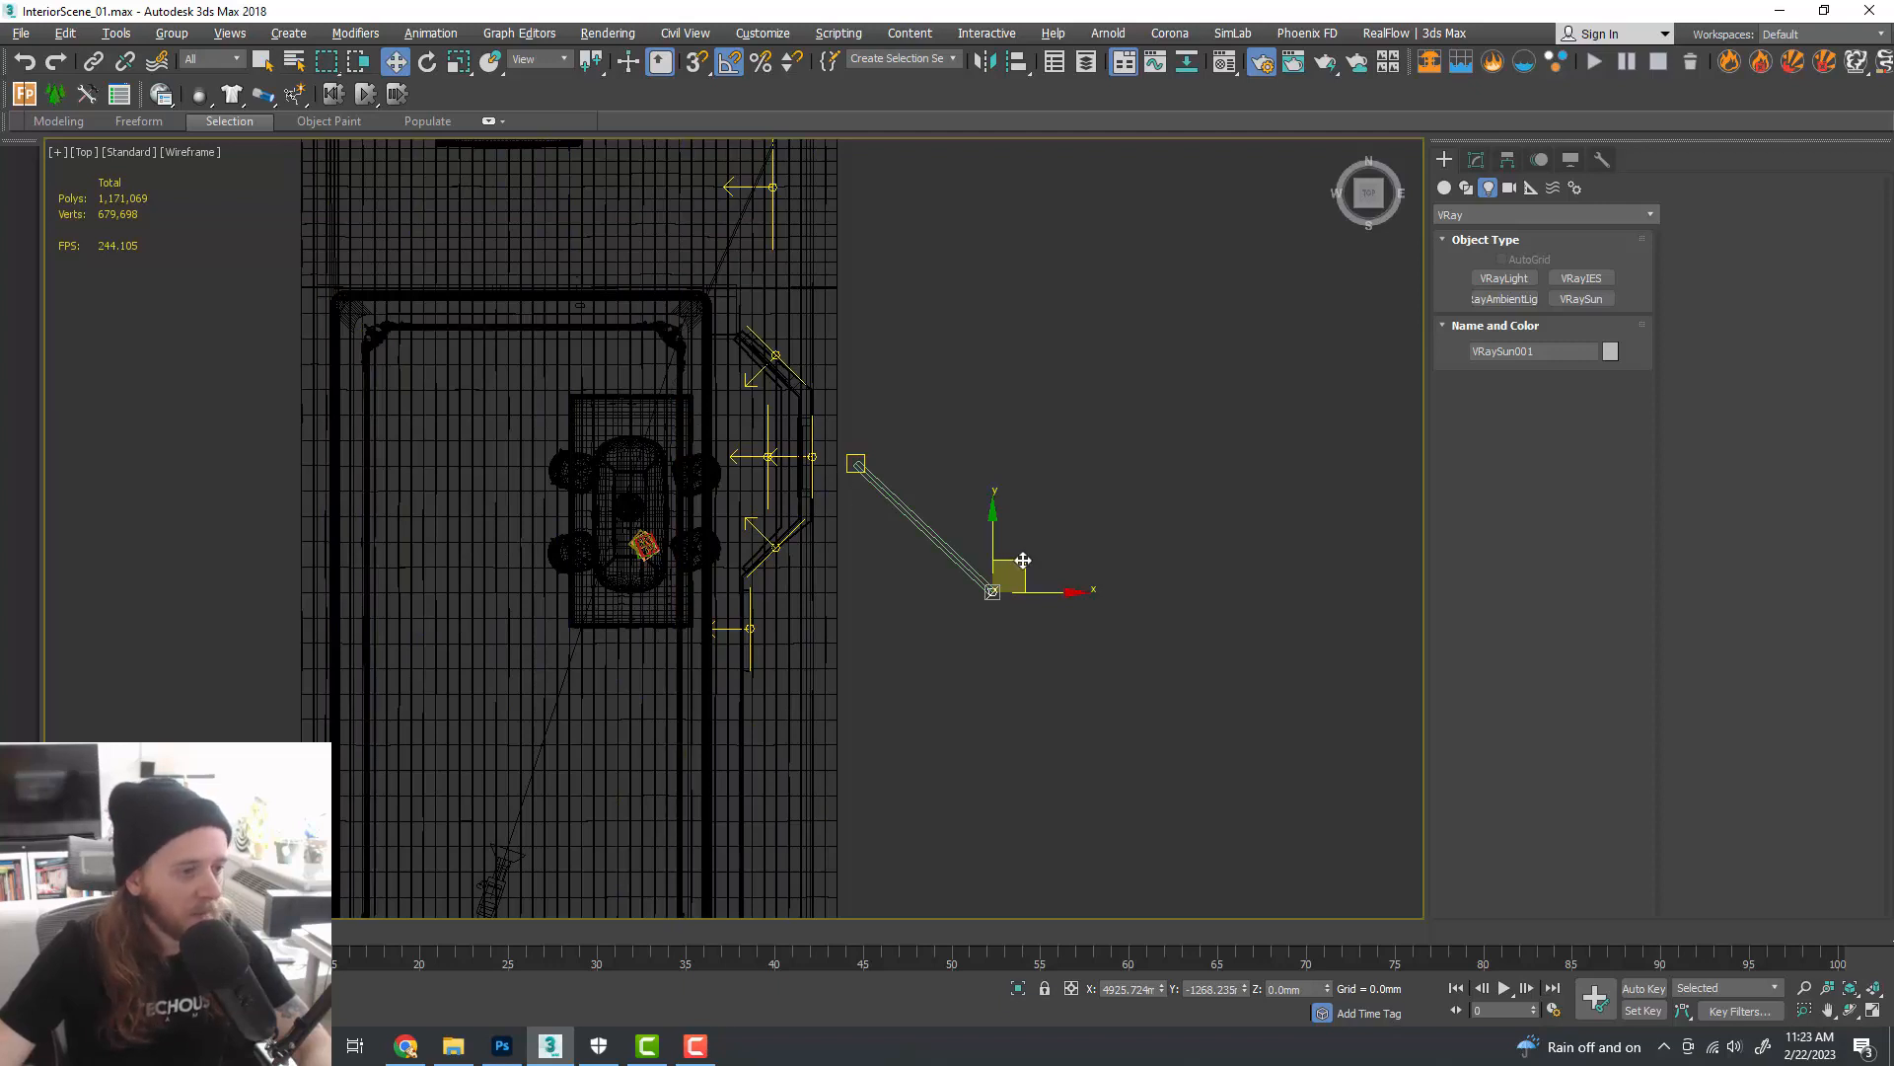
drag(1023, 560, 1047, 594)
- Raise the VRaySun vertically in the perspective view to a height of about 2054 mm
key(alt+w)
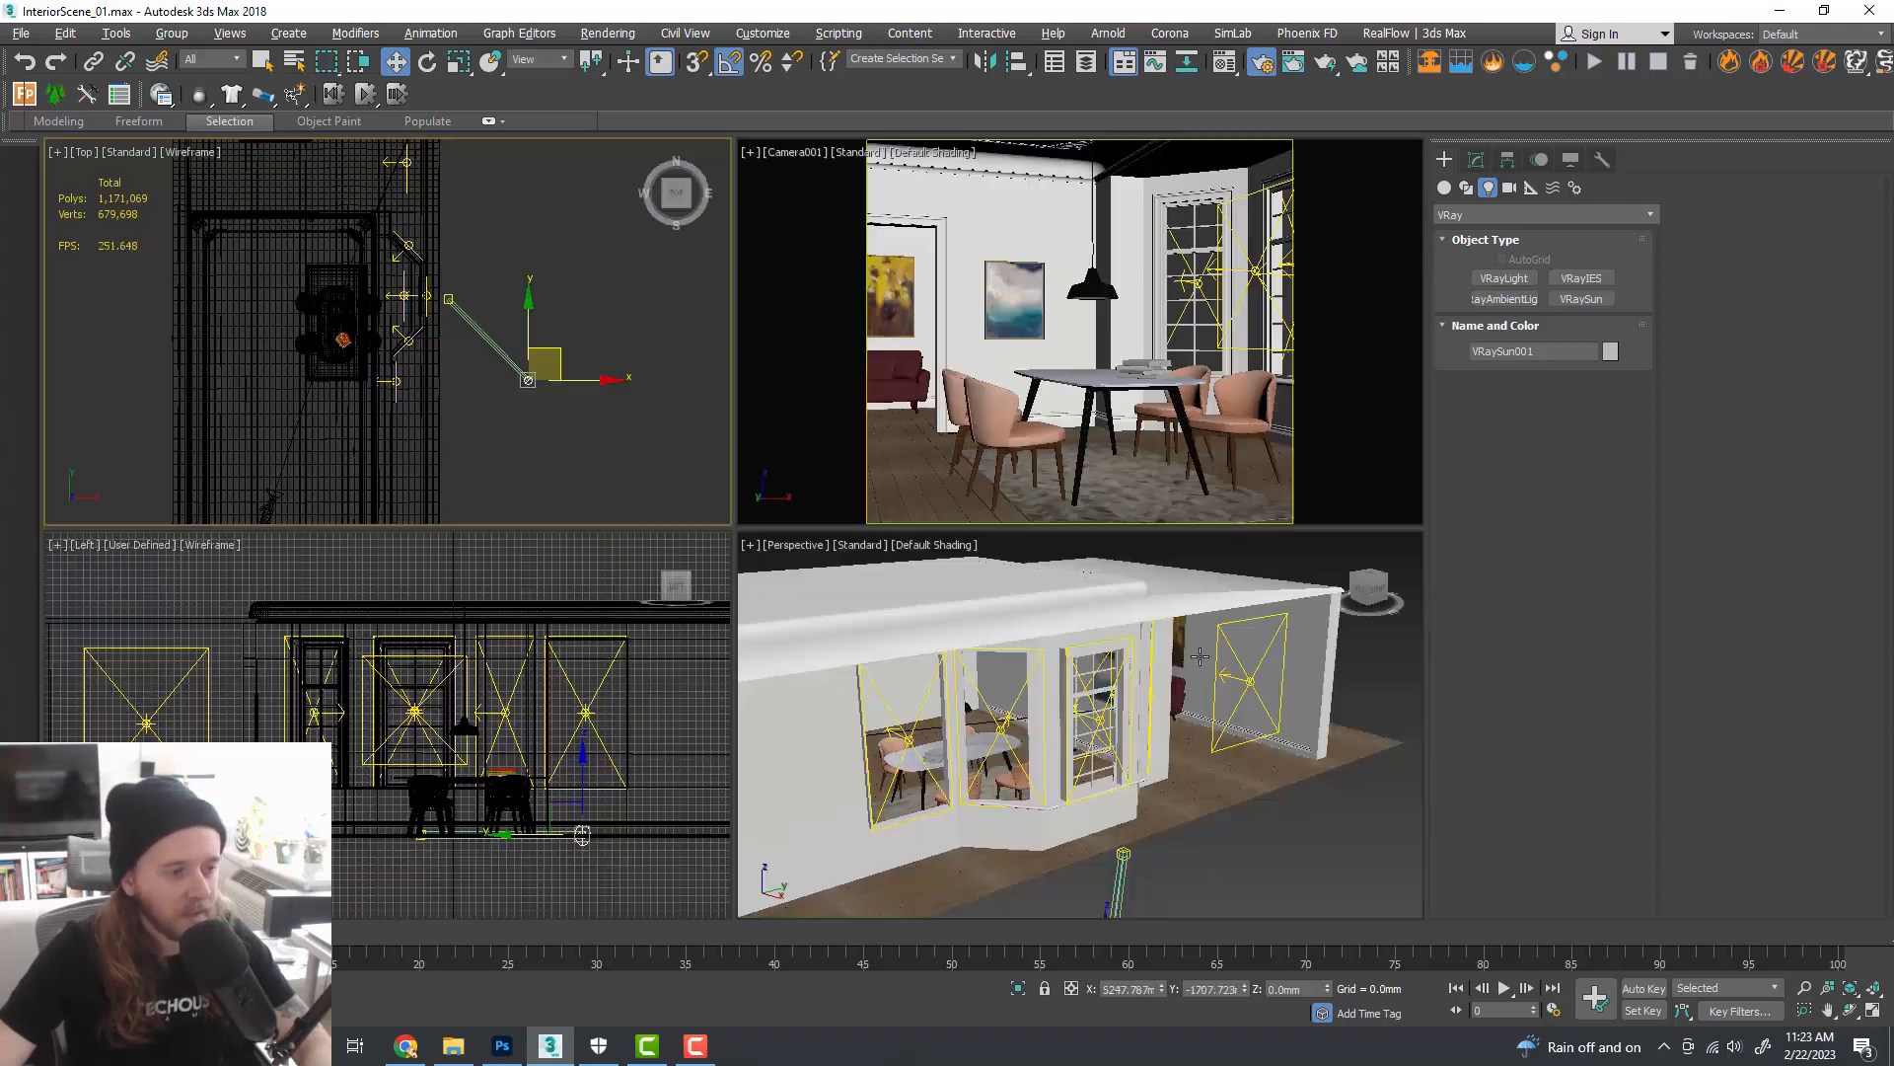
middle_click(1225, 678)
key(alt+w)
scroll(1053, 635, down, 5)
alt+middle_drag(1051, 633, 1115, 610)
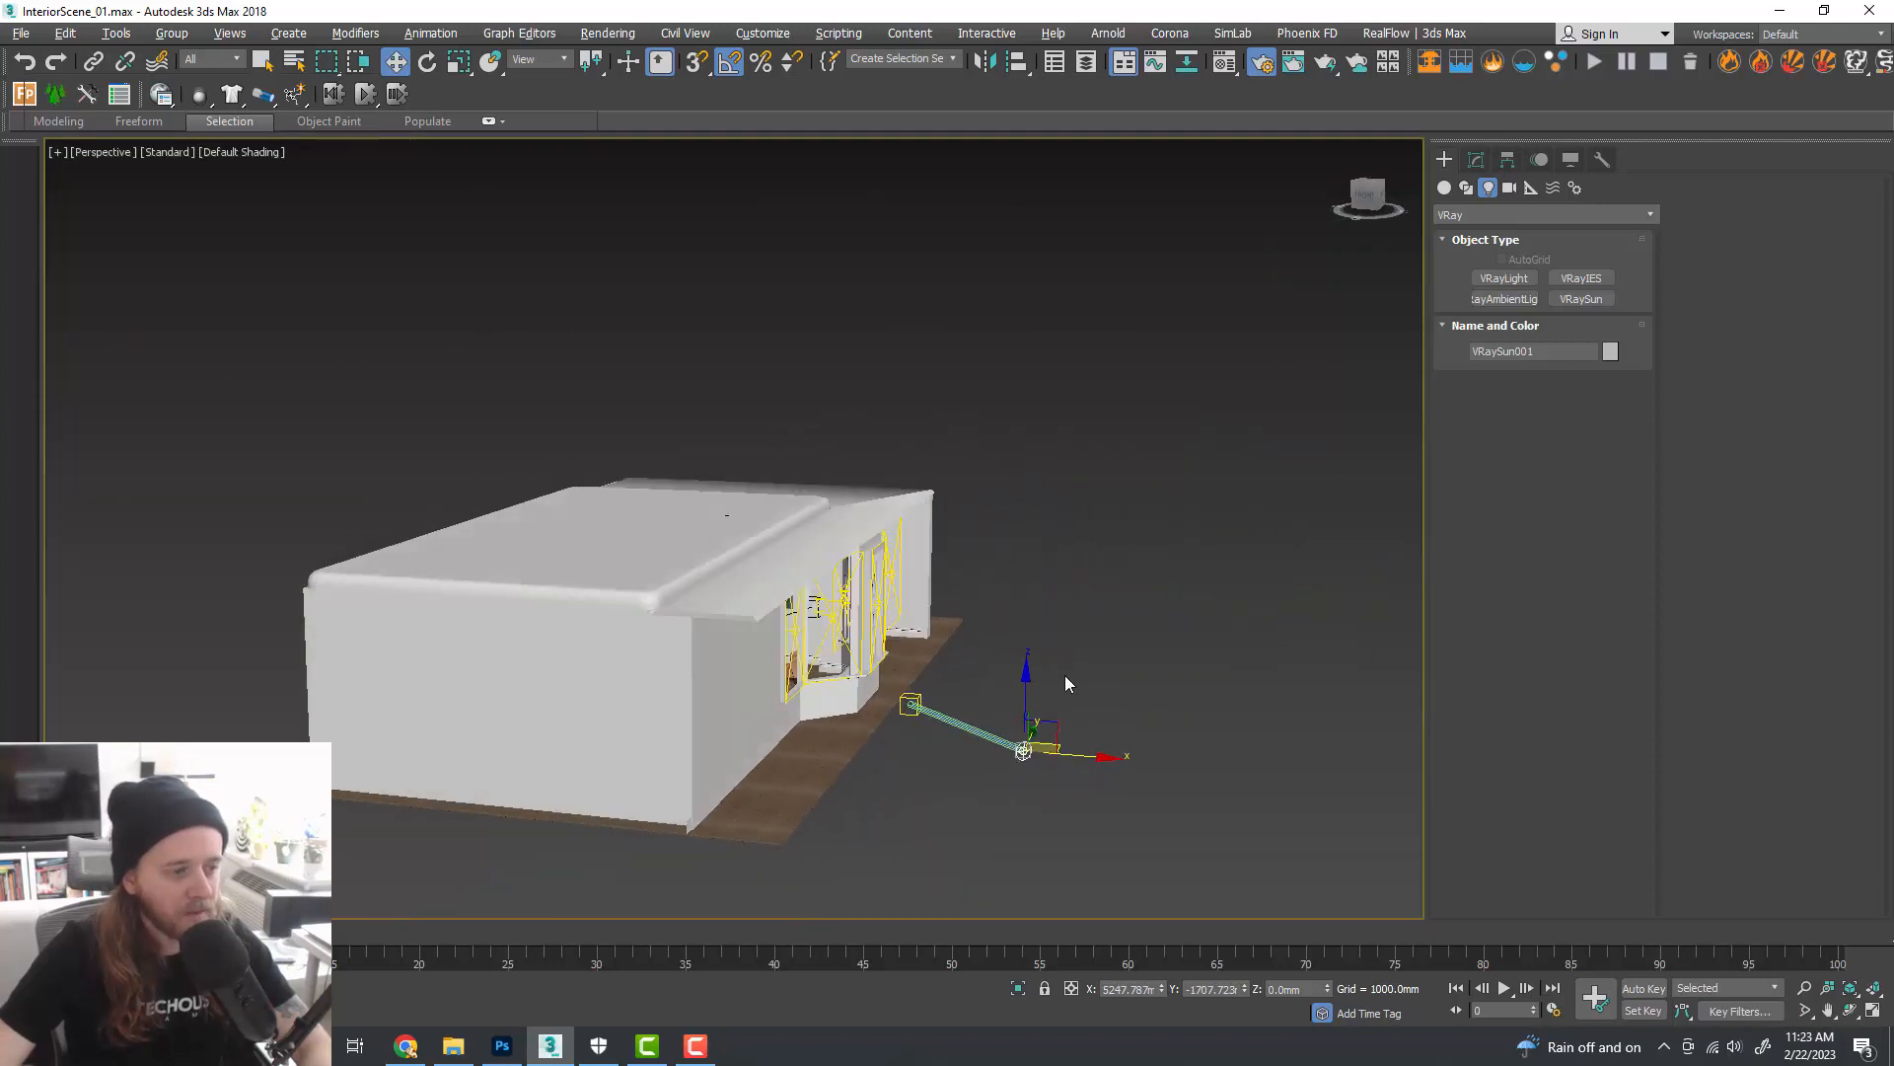
drag(1023, 687, 1036, 558)
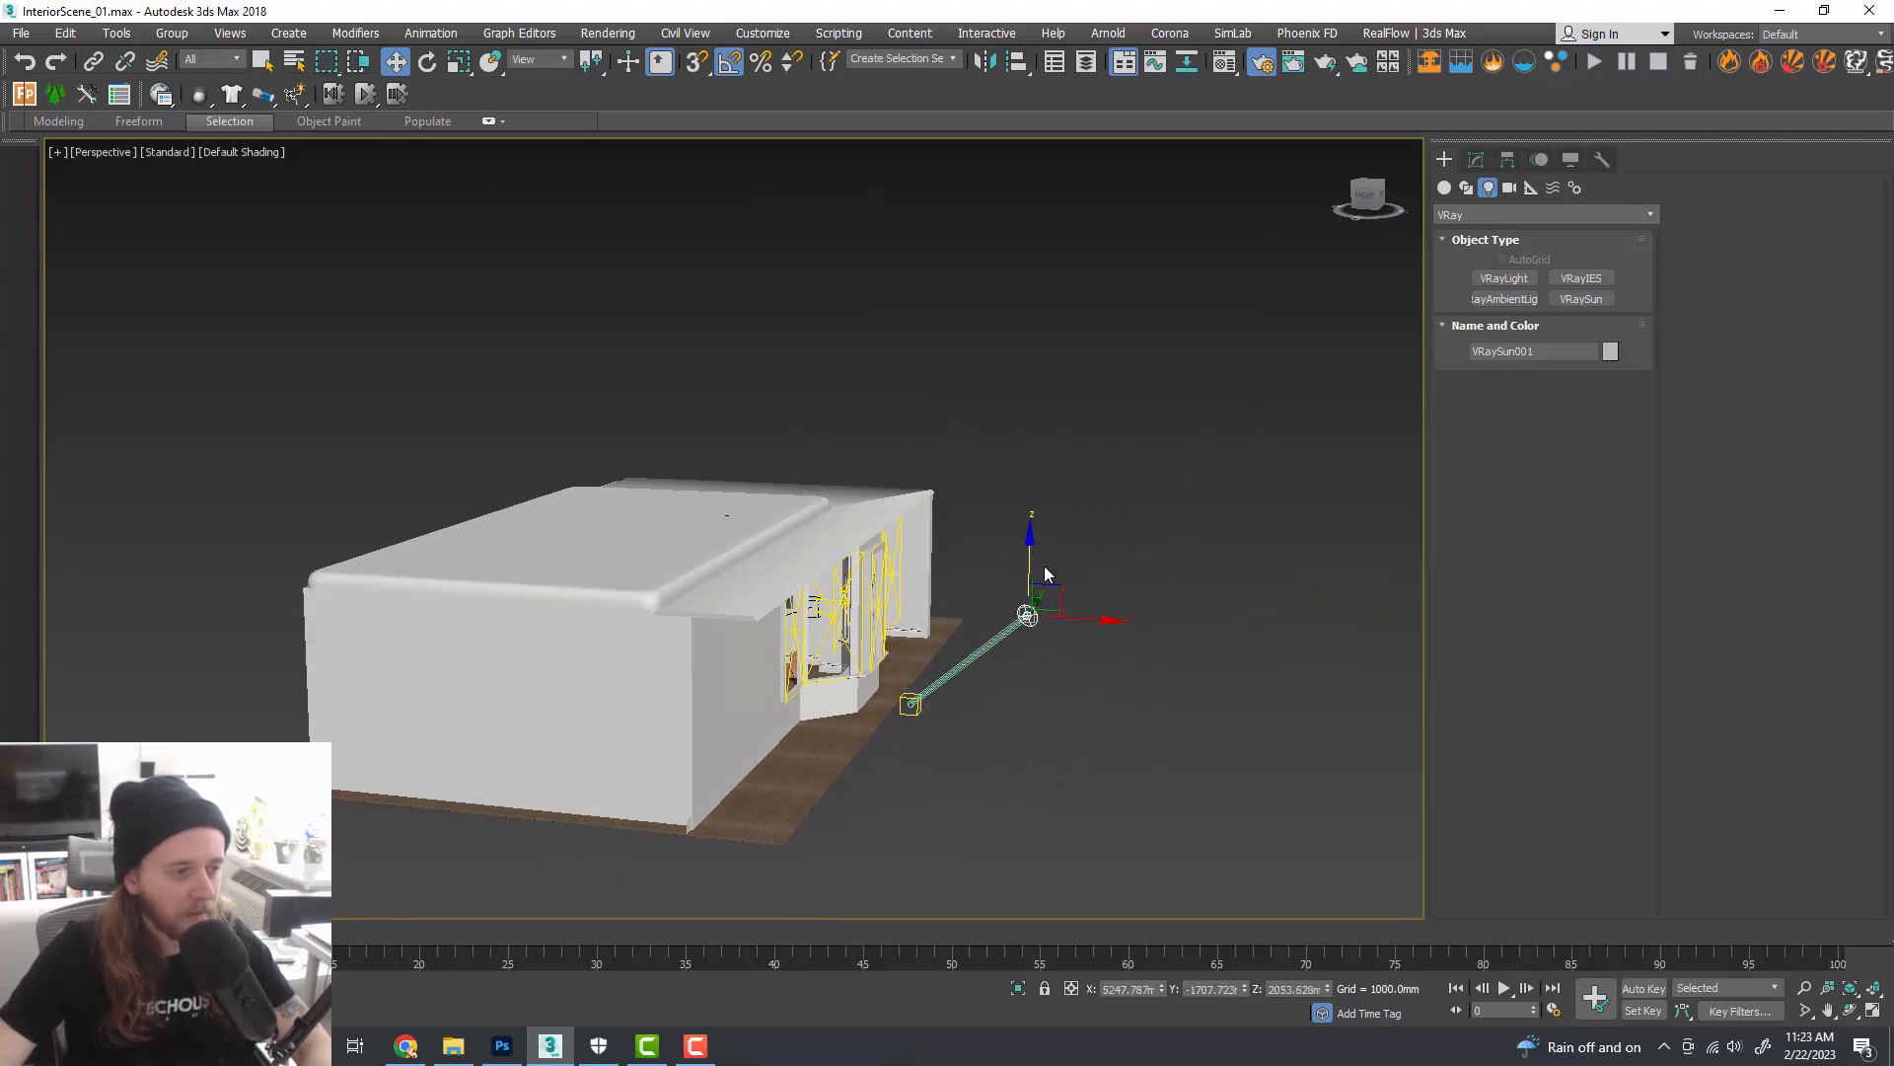
- Raise the VRaySun slightly in the perspective view to a height of about 2086 mm
scroll(1085, 686, up, 2)
mouse_move(1086, 685)
alt+middle_down()
mouse_move(1142, 676)
mouse_move(1091, 668)
mouse_move(1060, 702)
mouse_move(1093, 674)
alt+middle_up()
alt+middle_drag(1005, 588, 1078, 643)
drag(1011, 547, 1011, 538)
alt+middle_drag(1303, 578, 1210, 646)
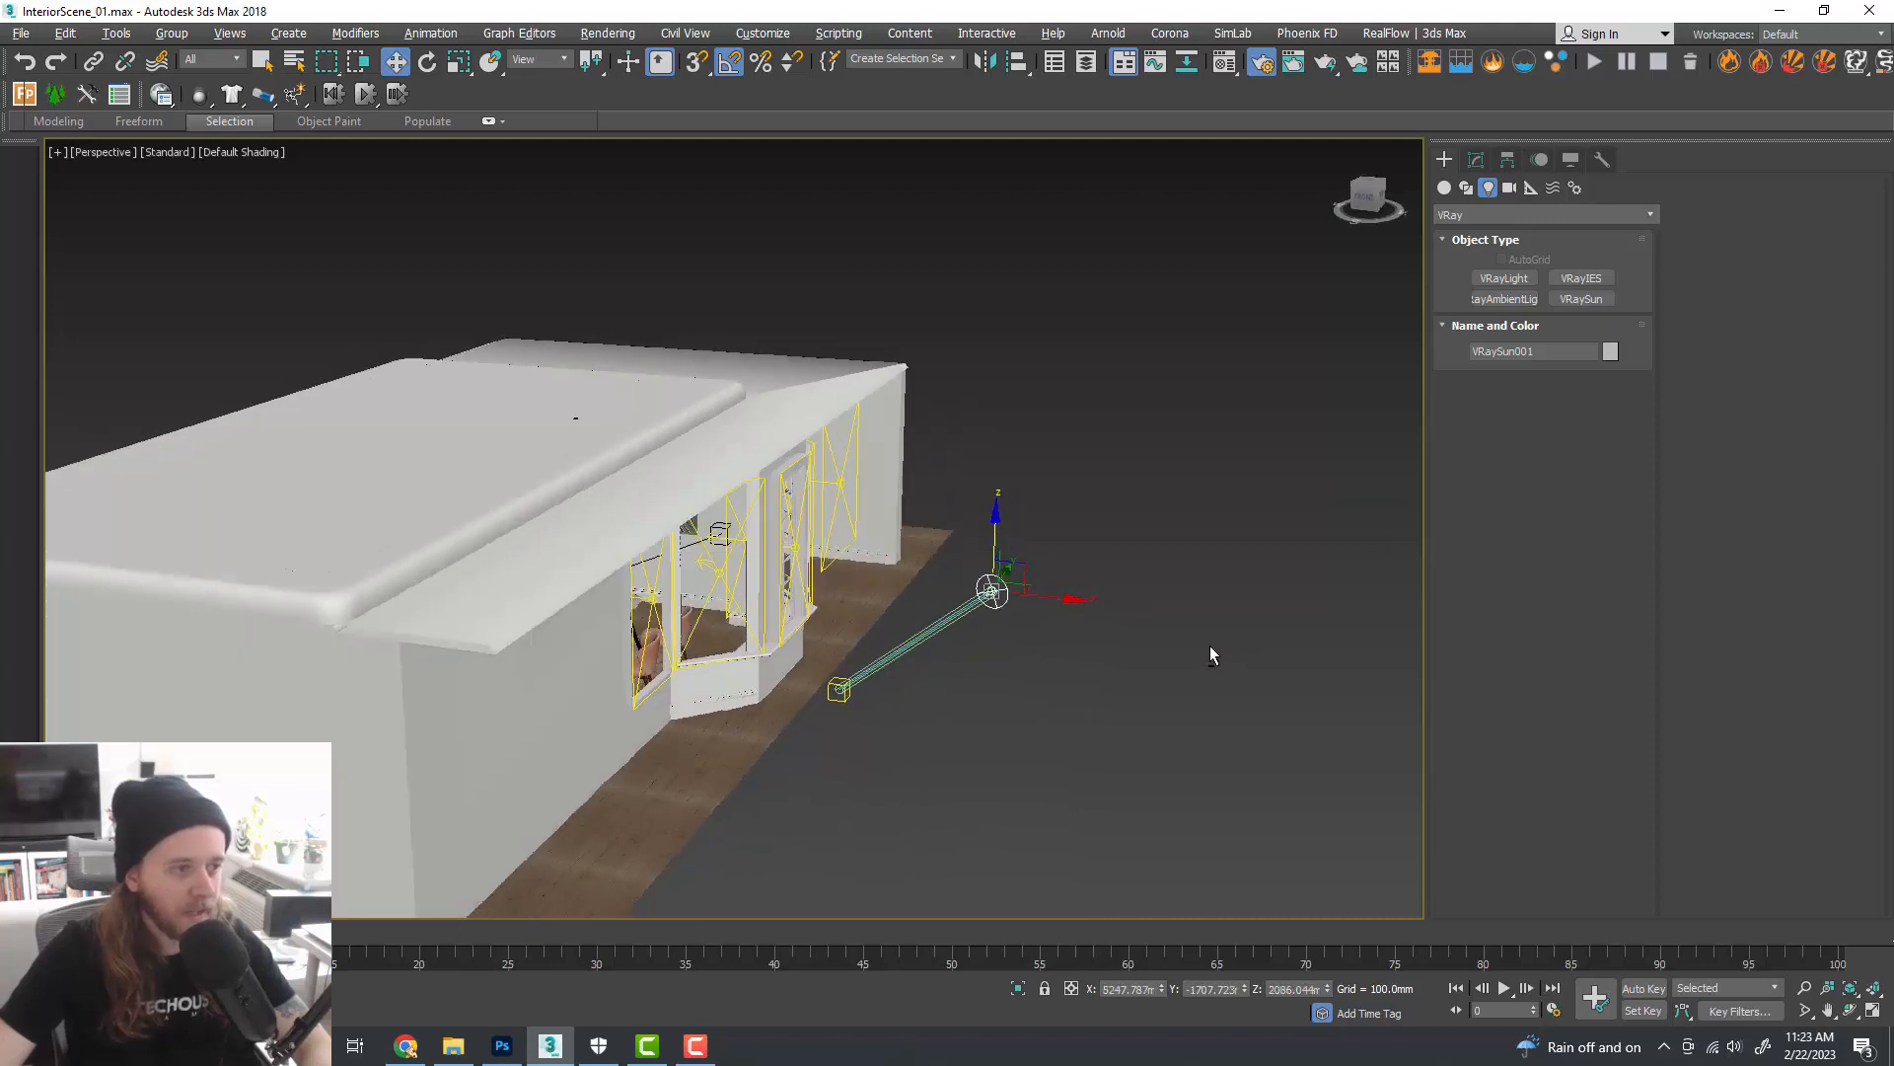
- Show the VRaySun's parameters and run an IPR test render of the Camera001 view, with the frame buffer beside Render Setup
key(alt+w)
right_click(1224, 434)
key(alt+w)
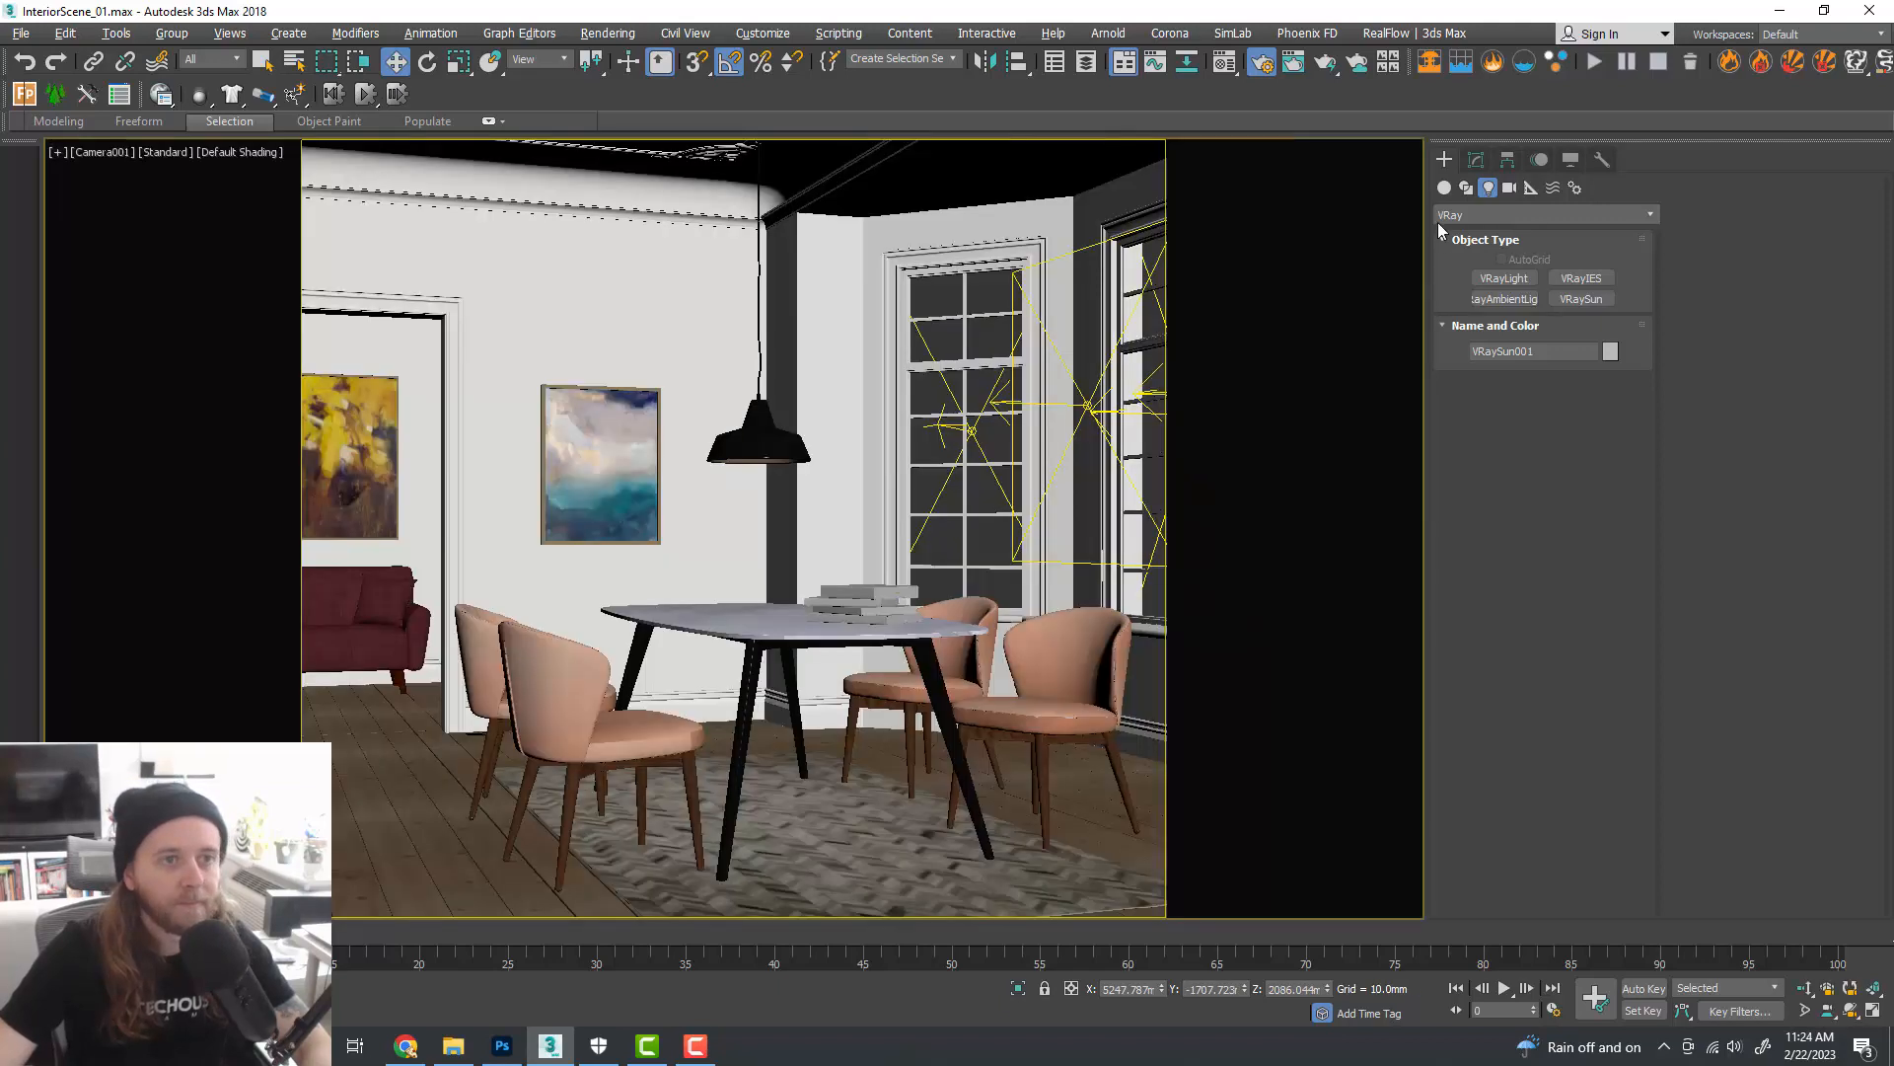
click(1478, 162)
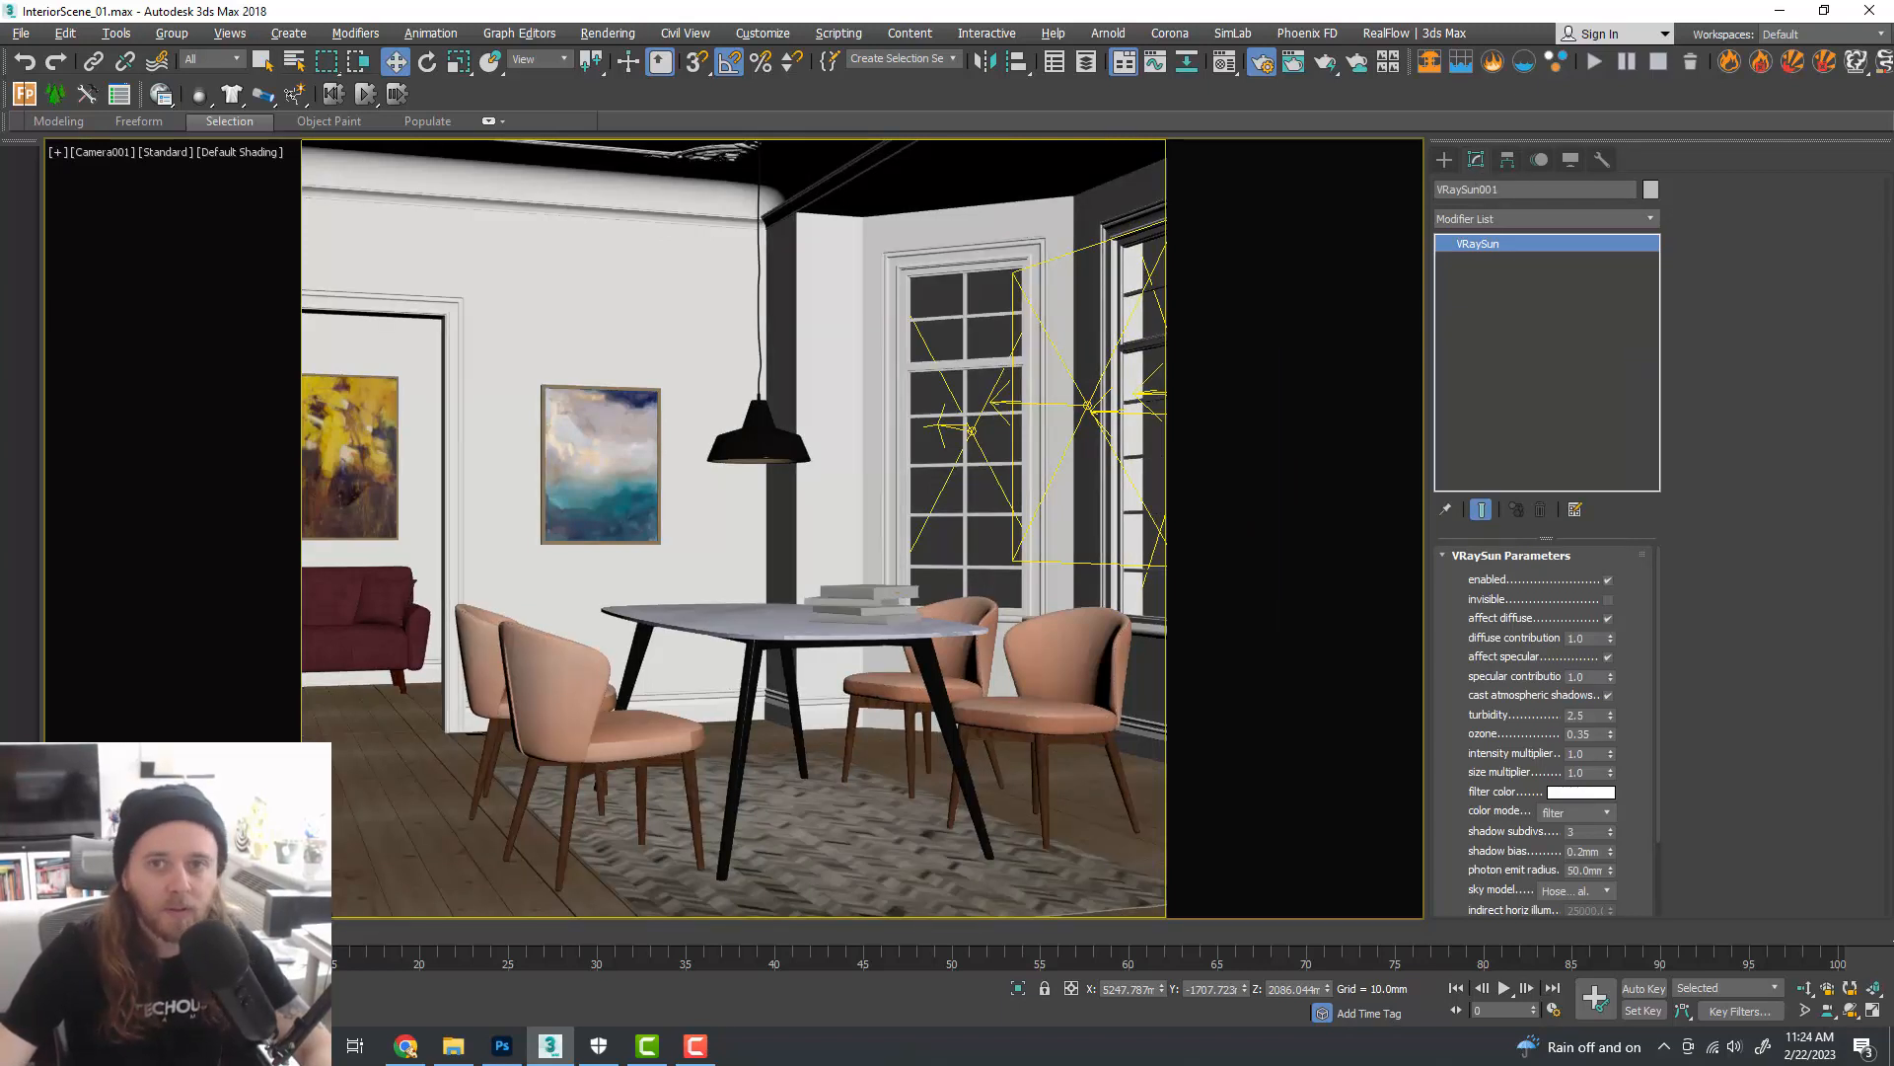
drag(1893, 195, 1228, 192)
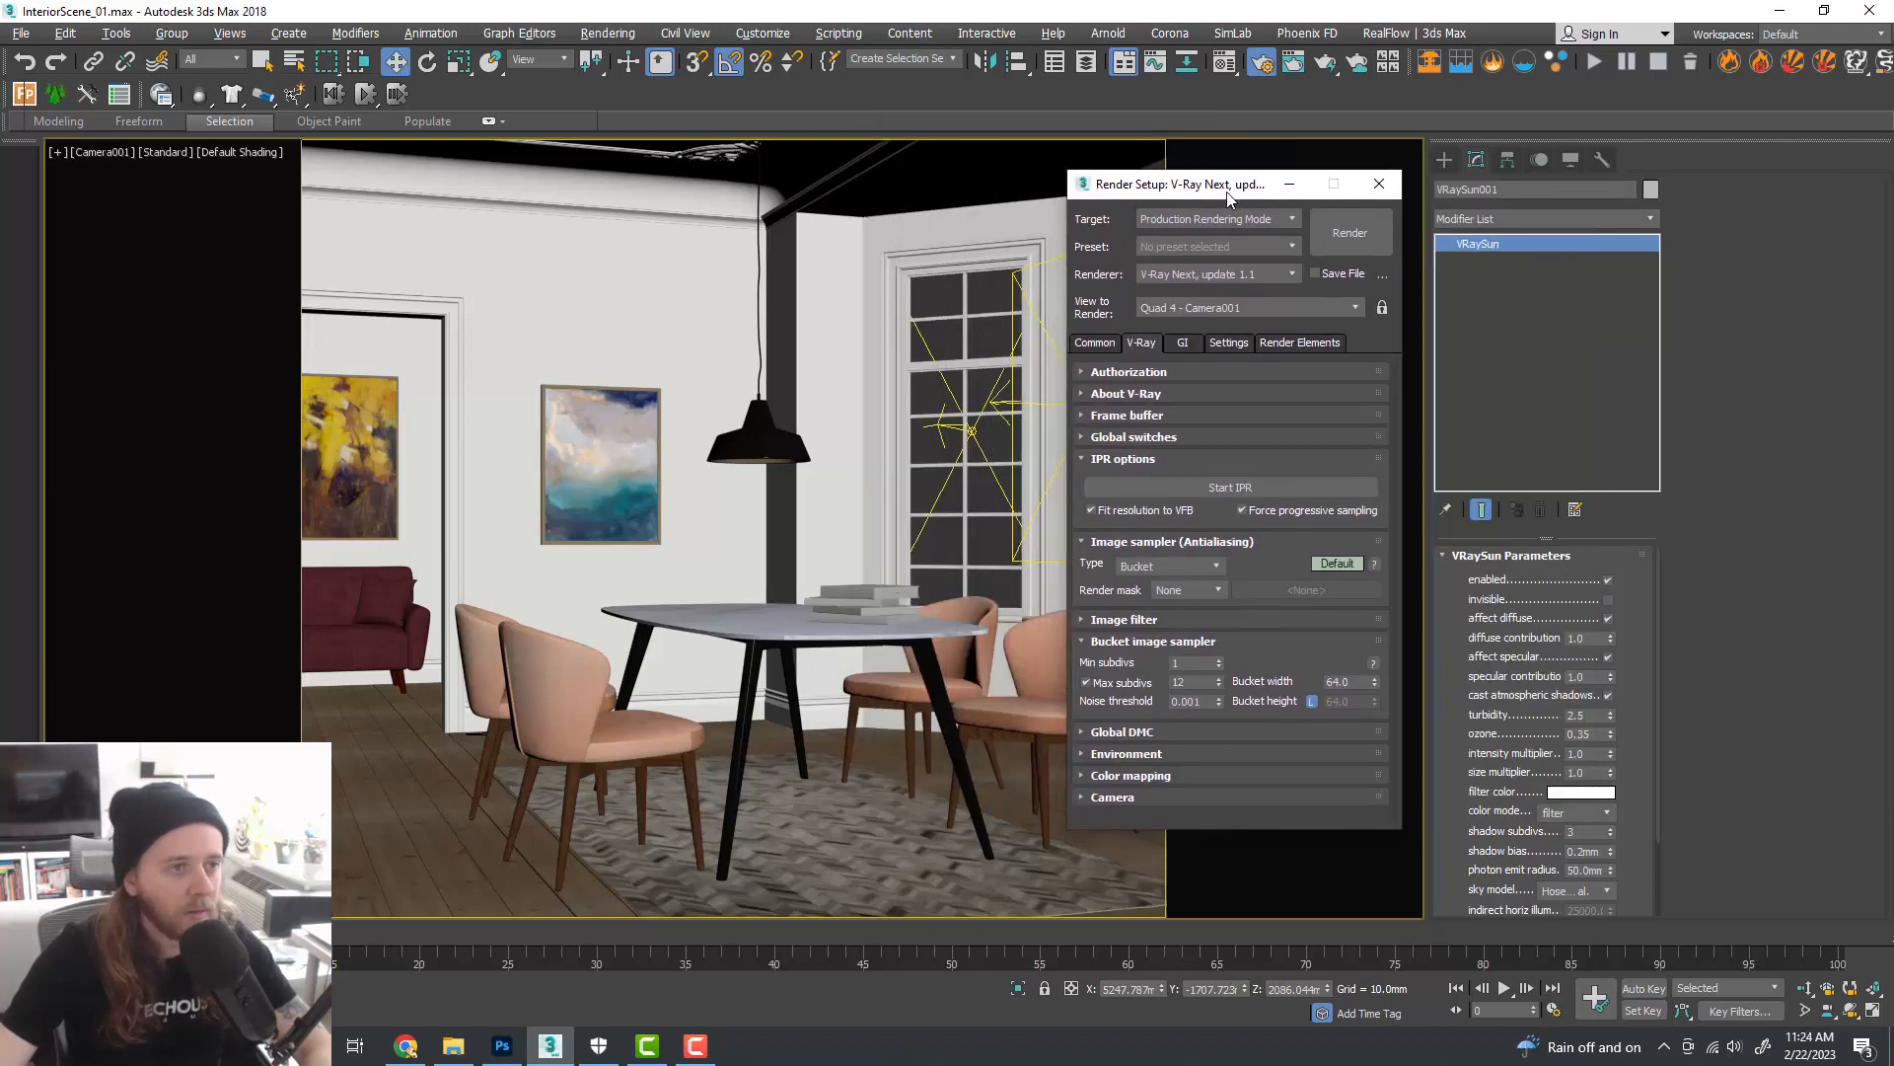
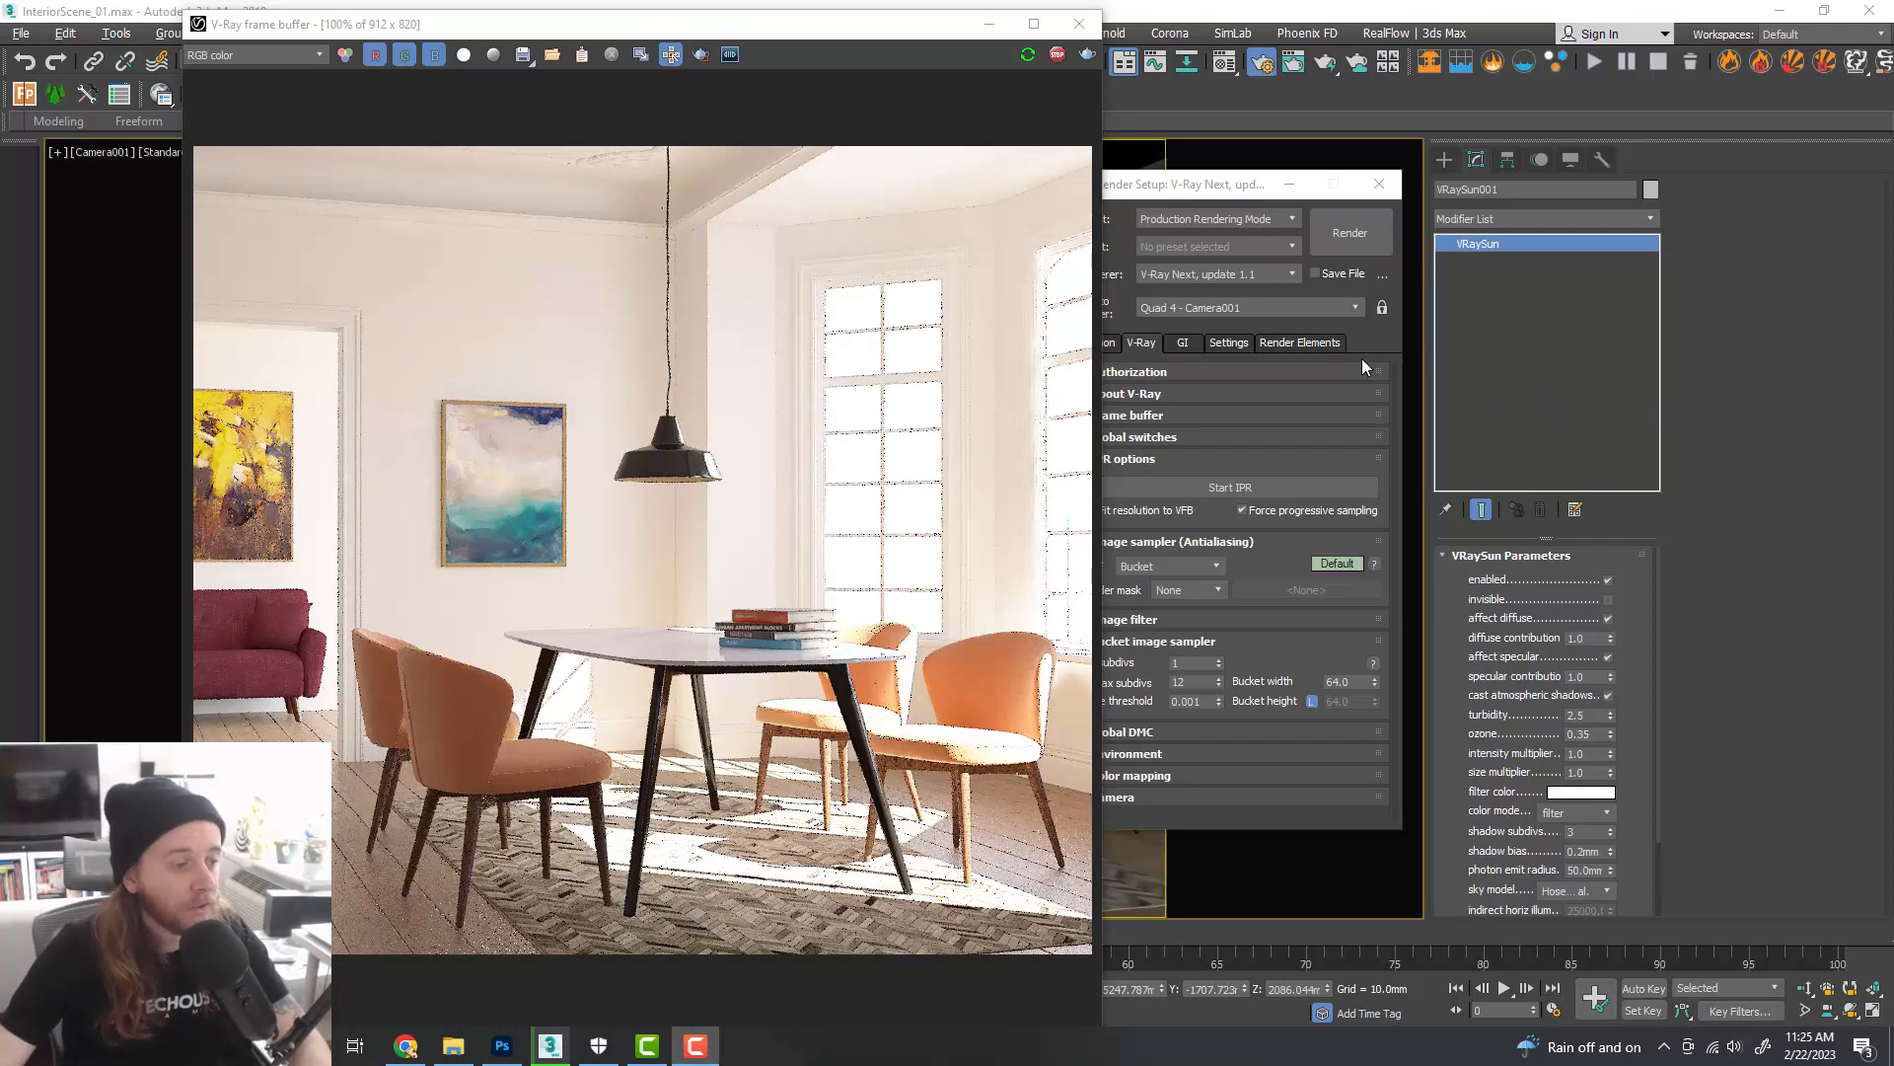
drag(1212, 188, 1251, 192)
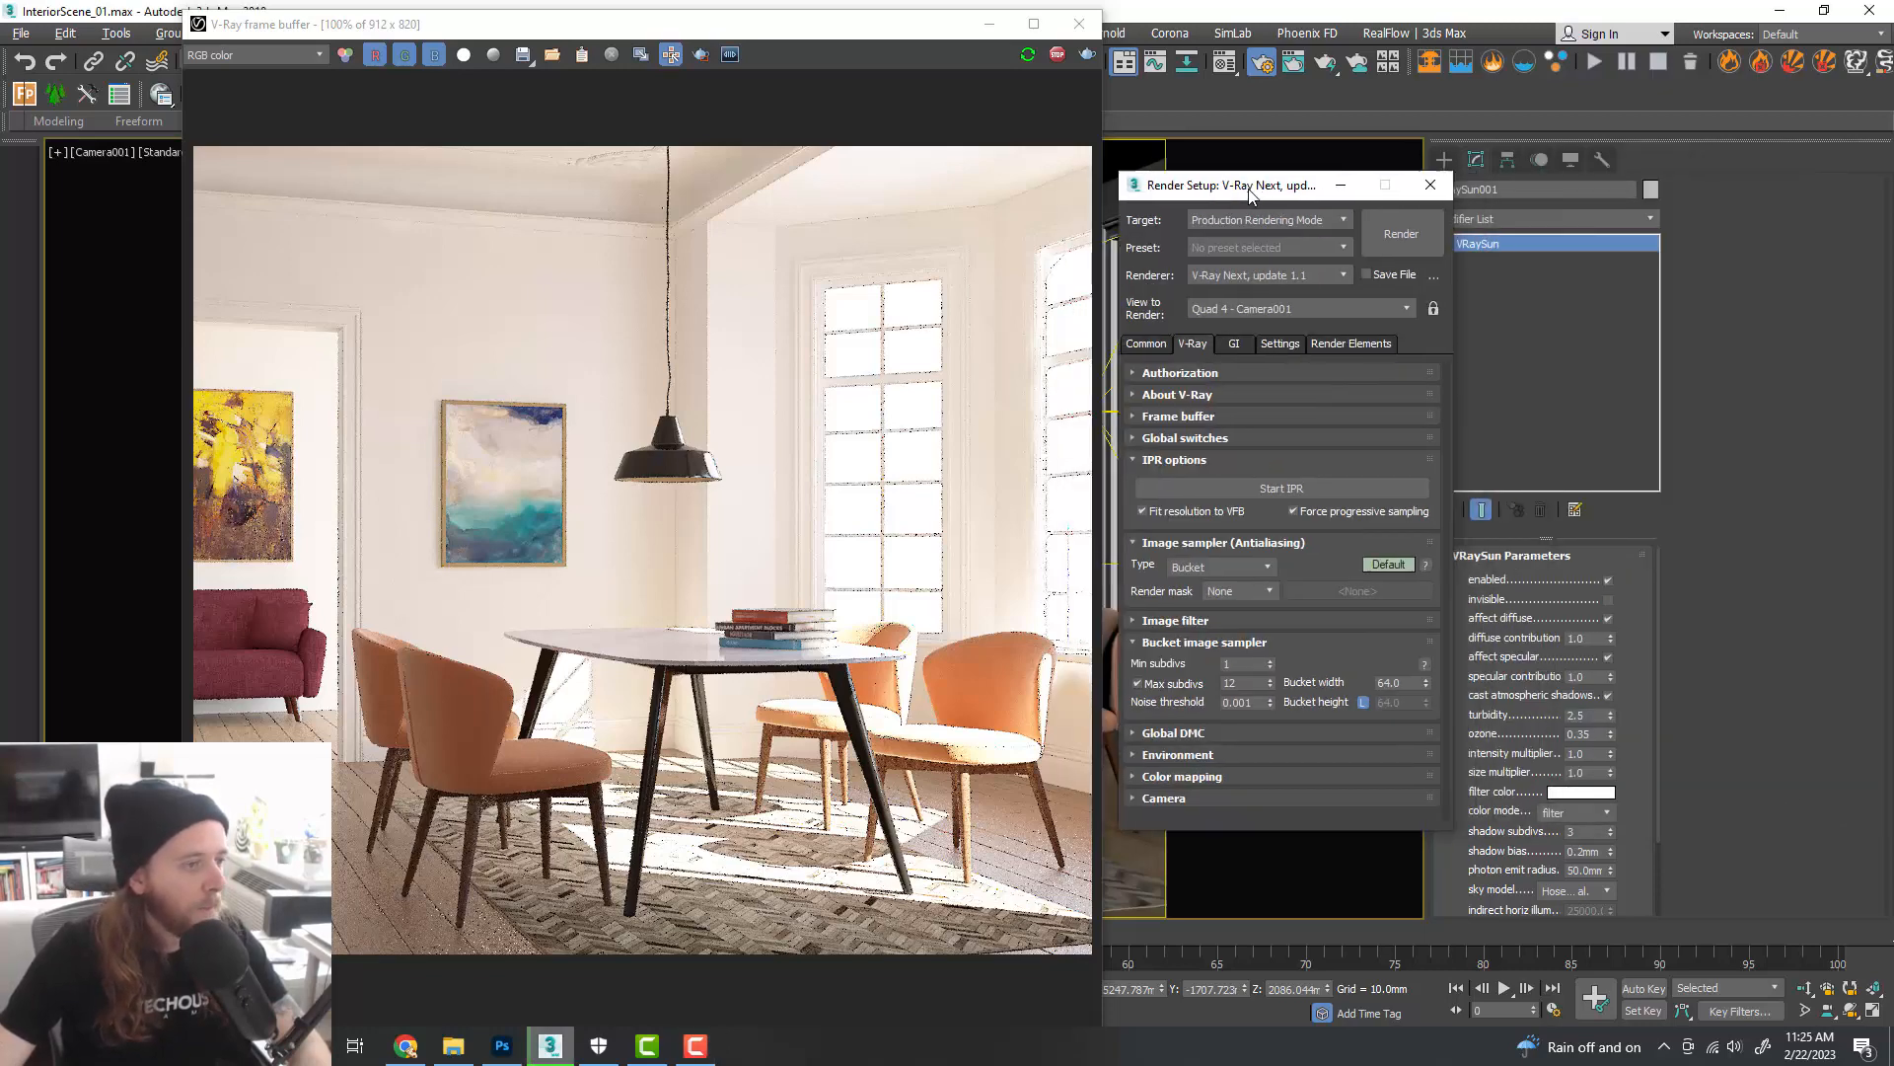
drag(908, 29, 696, 61)
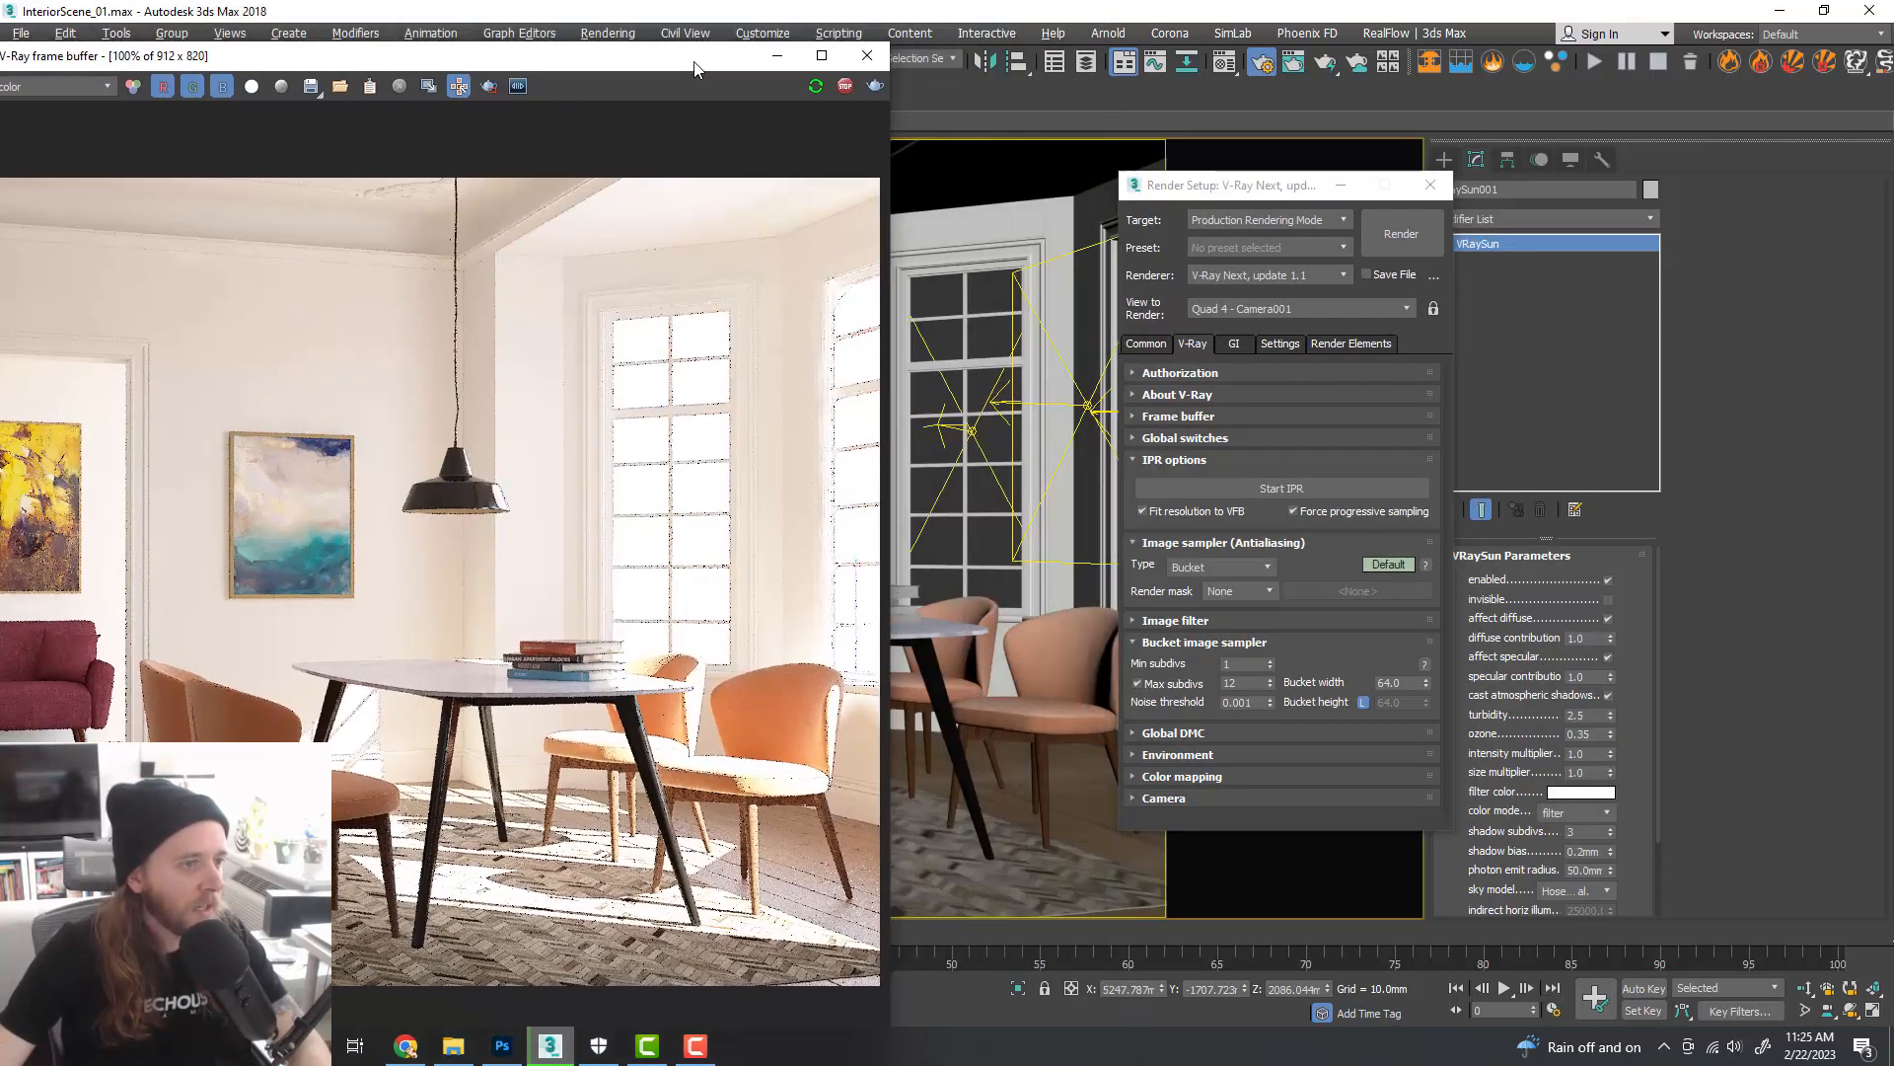
- Hide the bay window plane light VRayLight018 in the Lights_Sun layer so the sun can enter
click(1060, 259)
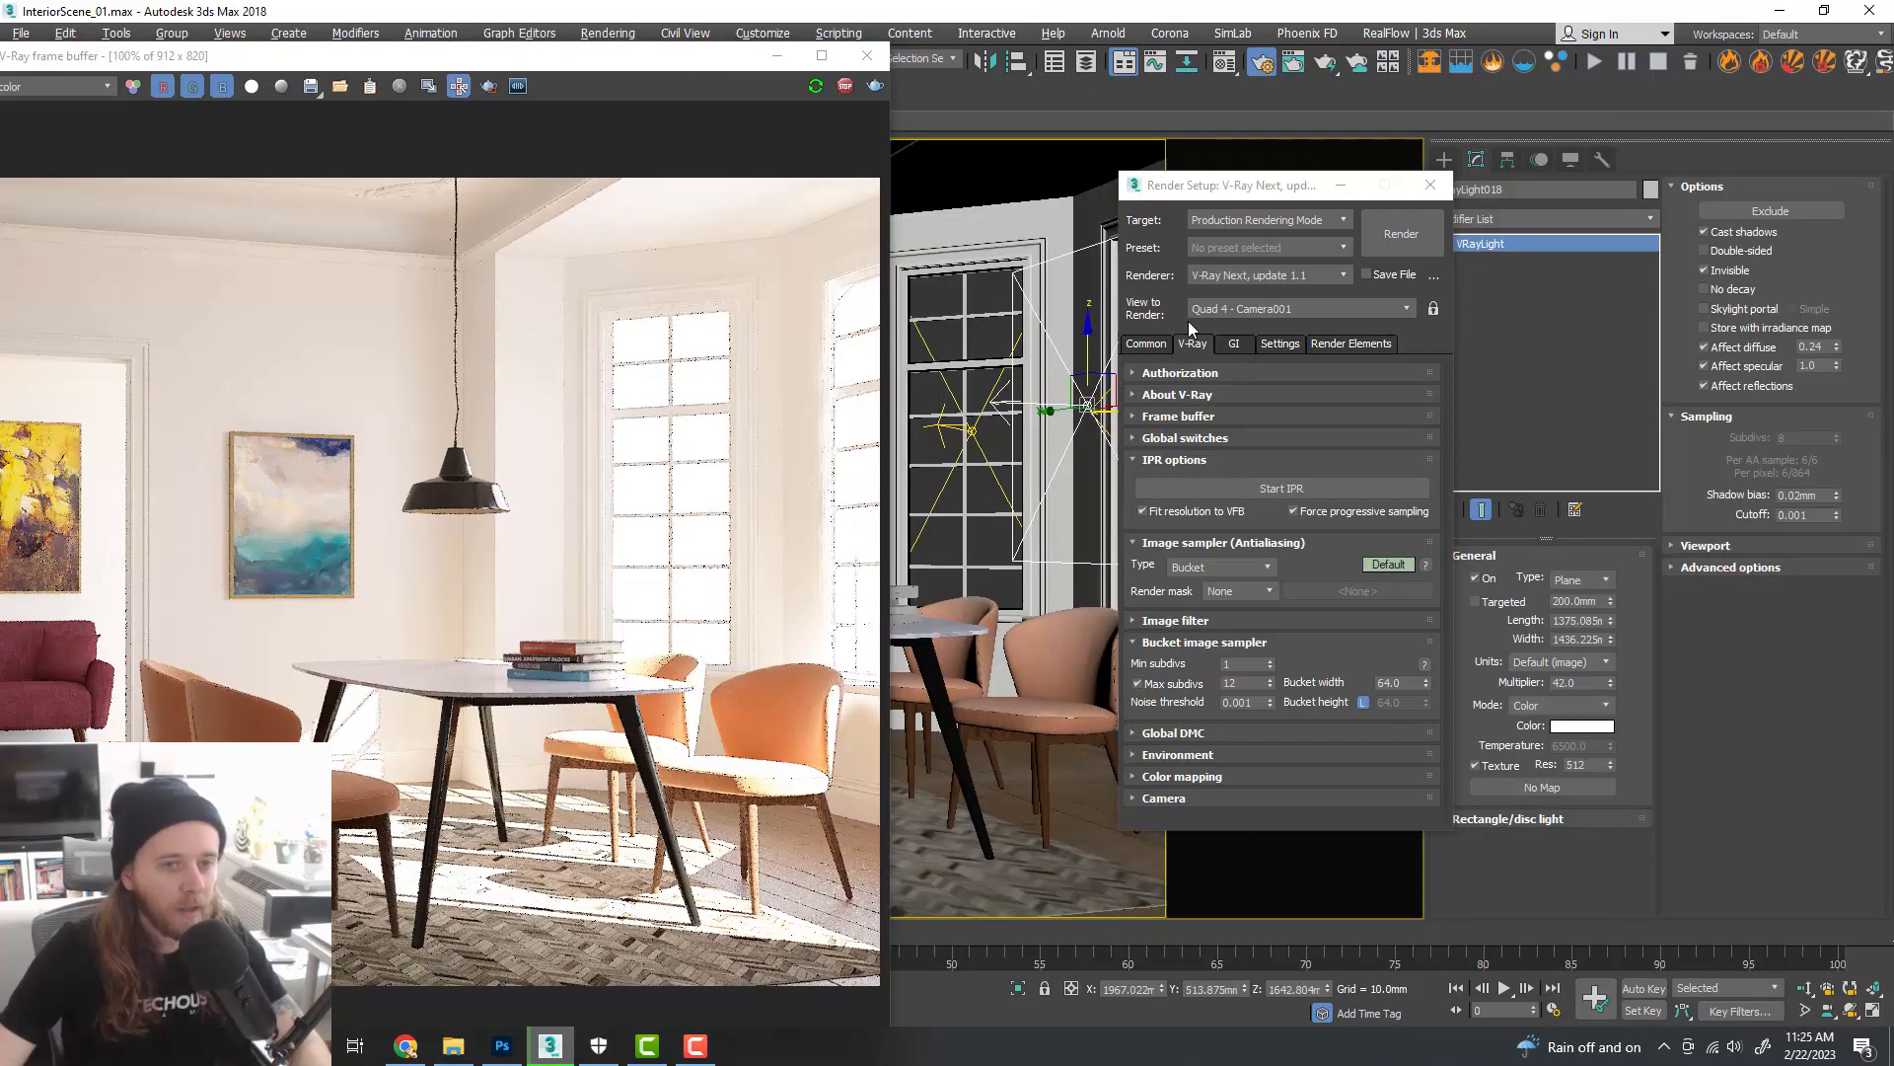
click(1089, 65)
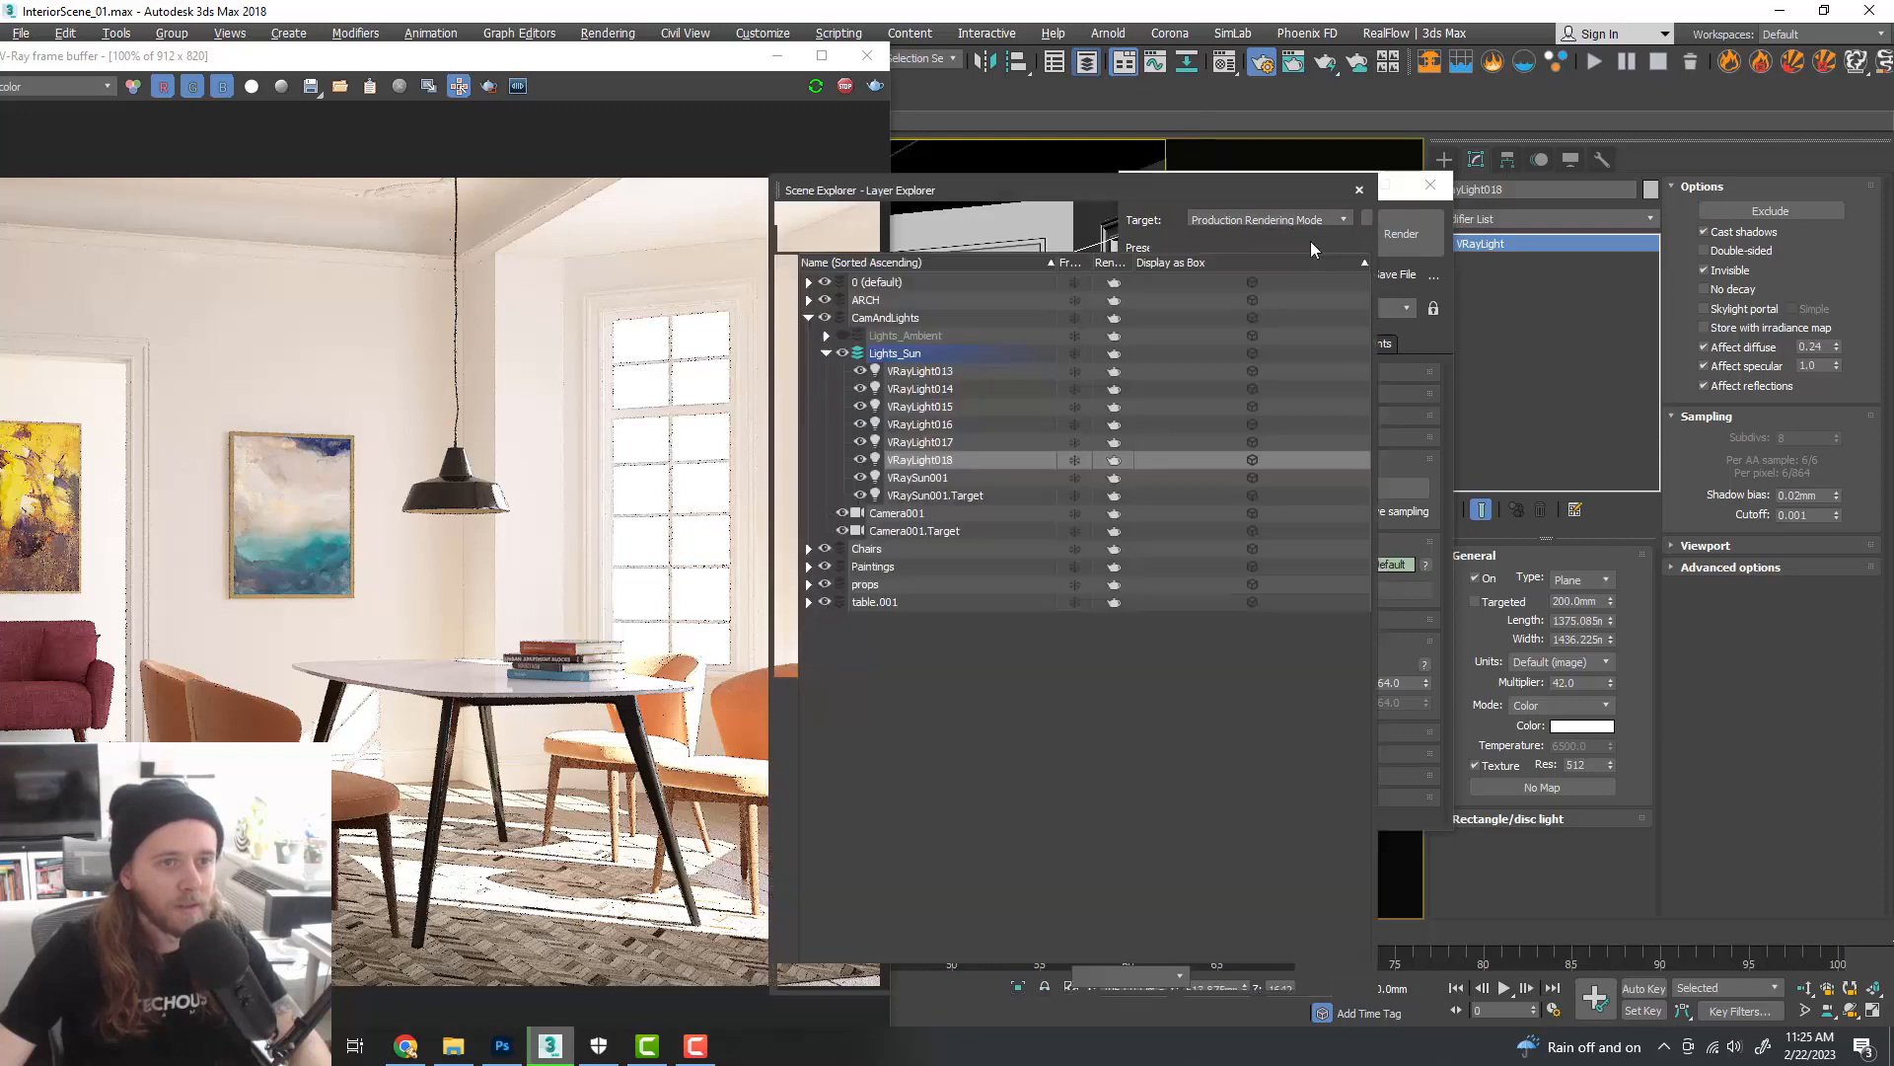
click(858, 458)
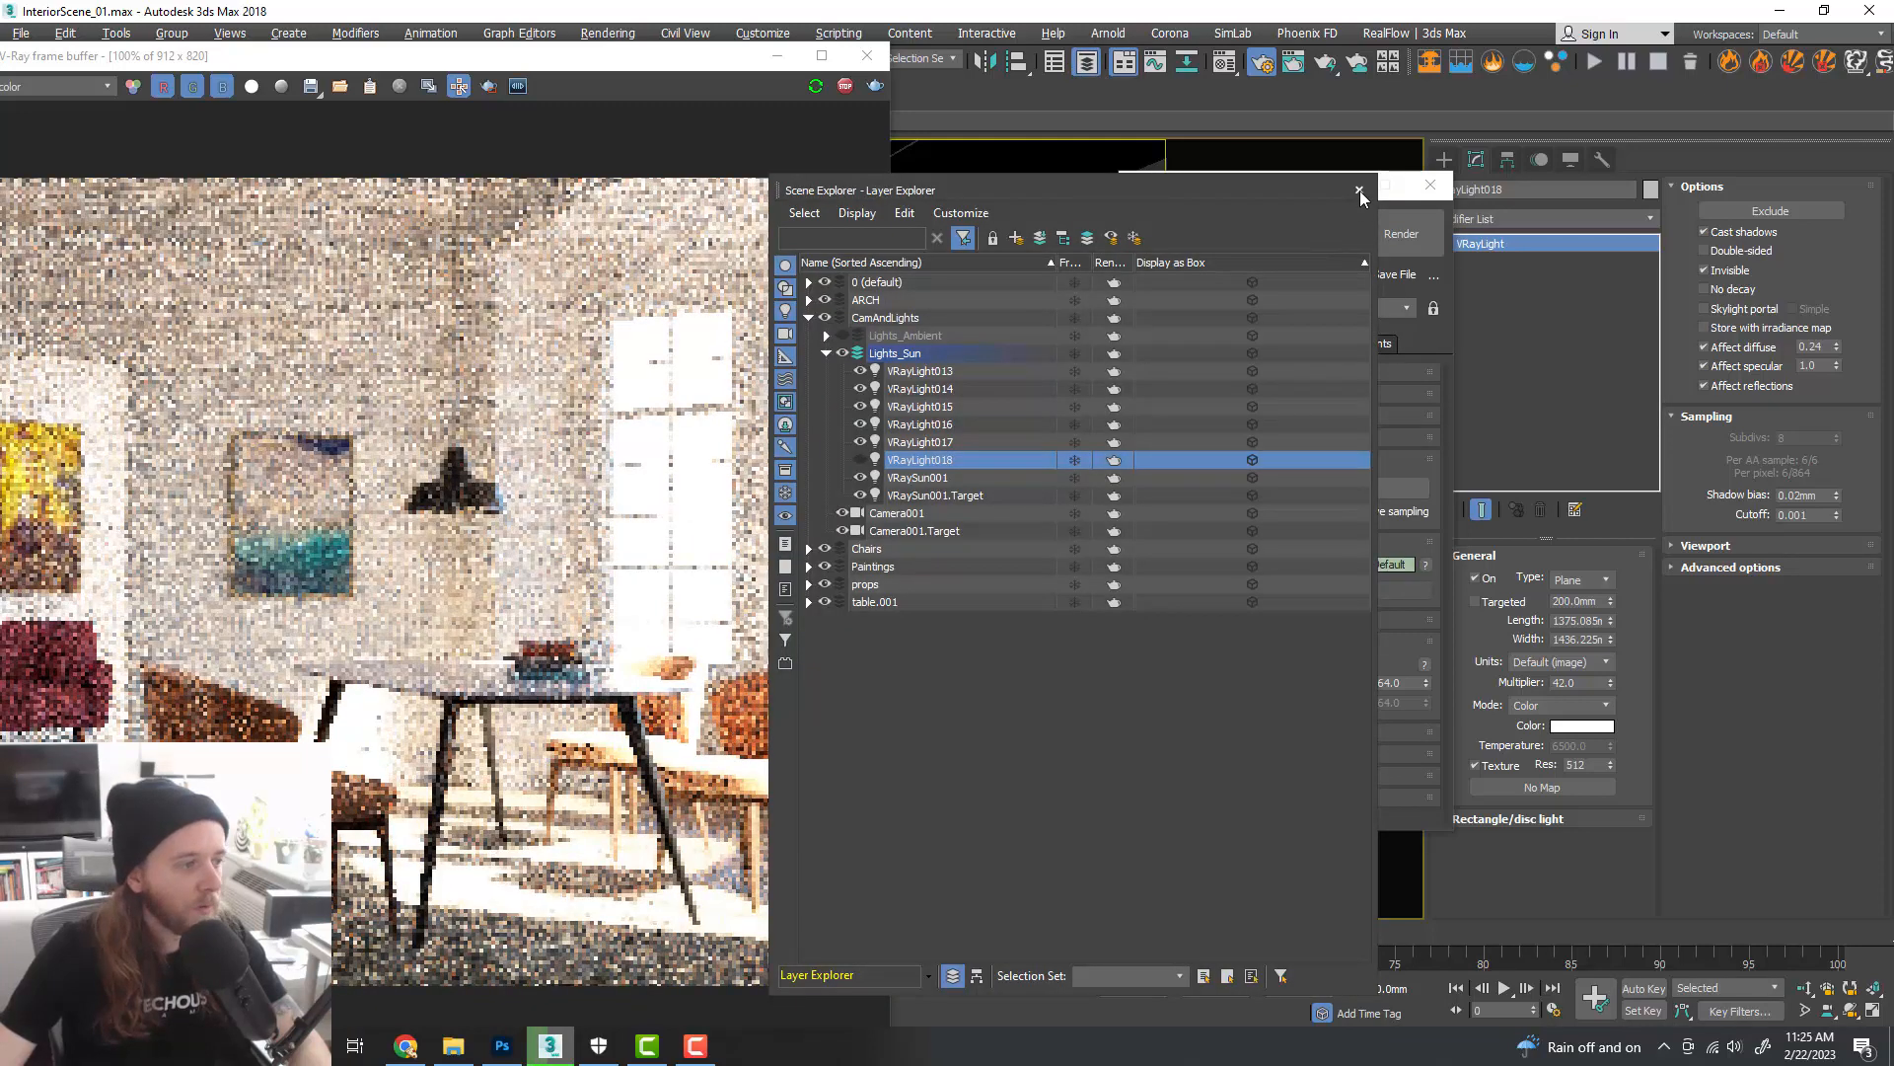
click(1360, 189)
drag(686, 59, 867, 46)
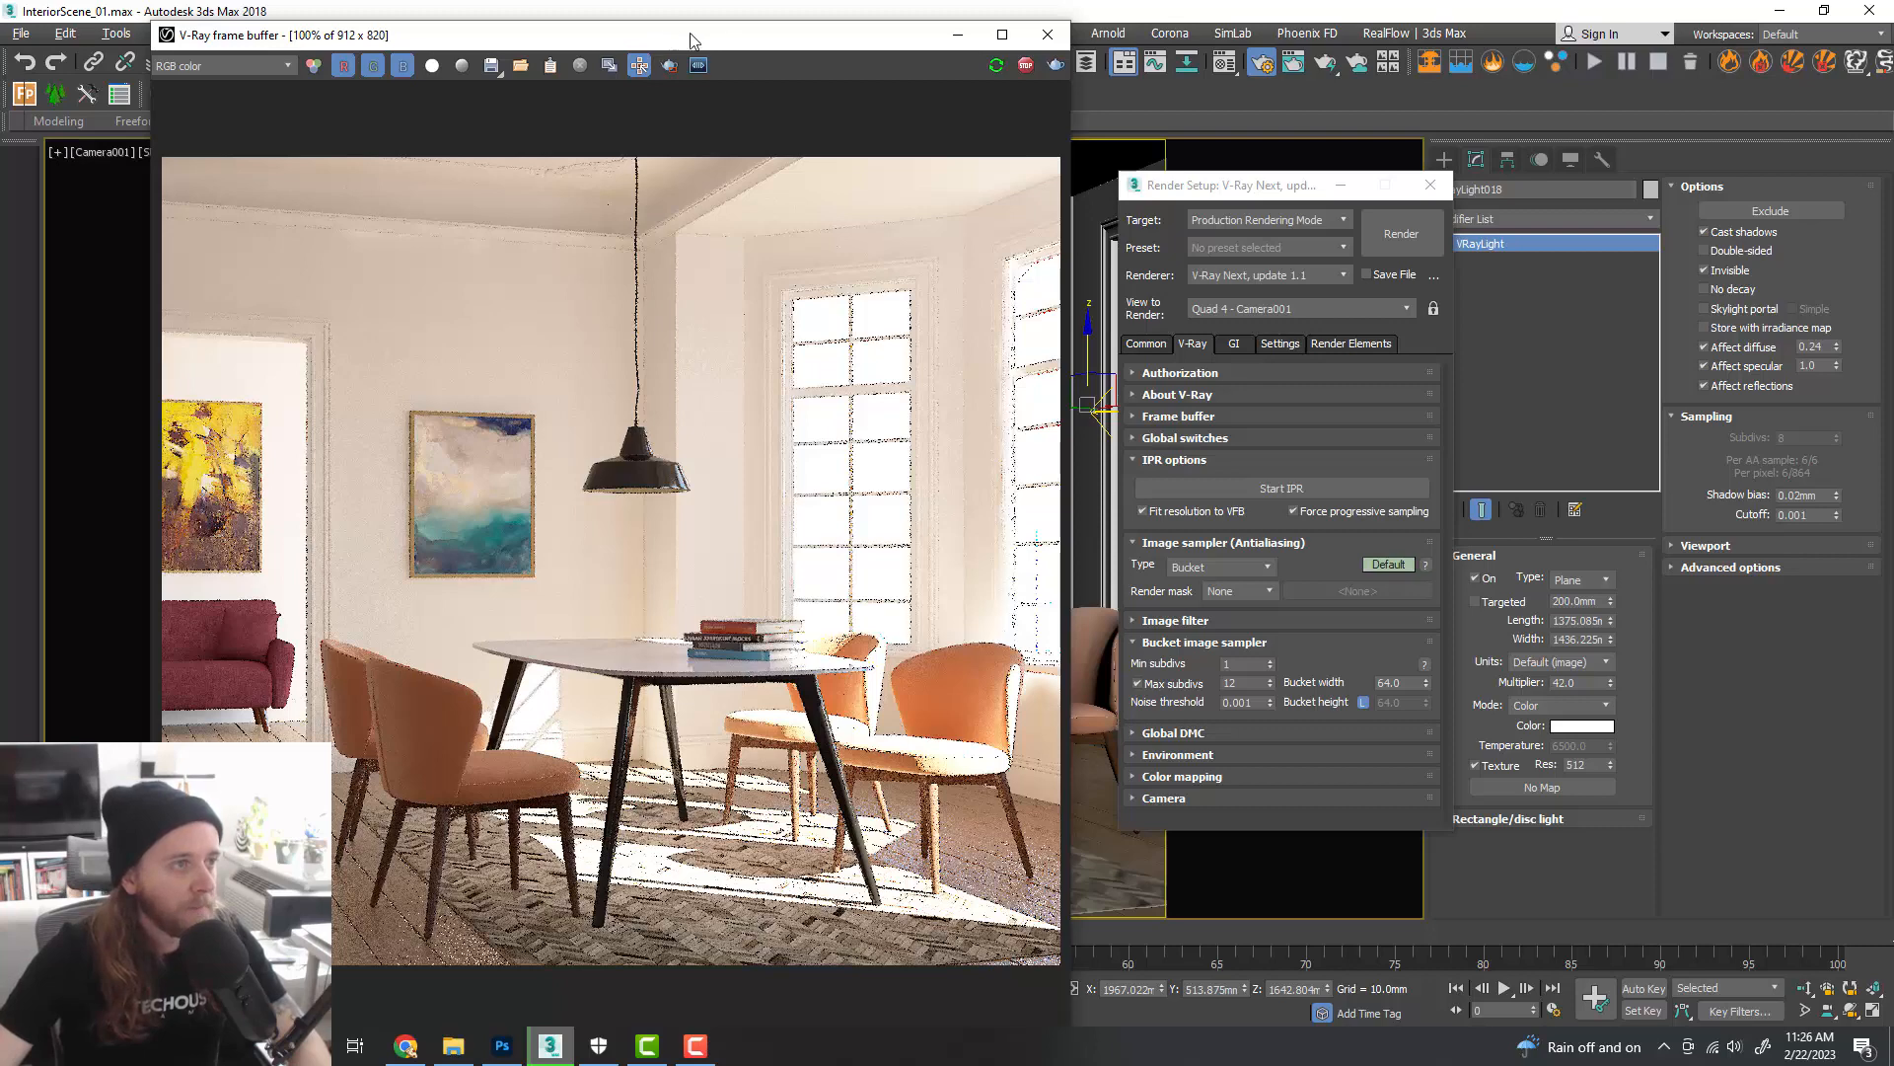
- Stop the IPR render and move the VRaySun in the top view to about X 4852 mm, Y -895 mm
click(1027, 65)
click(958, 34)
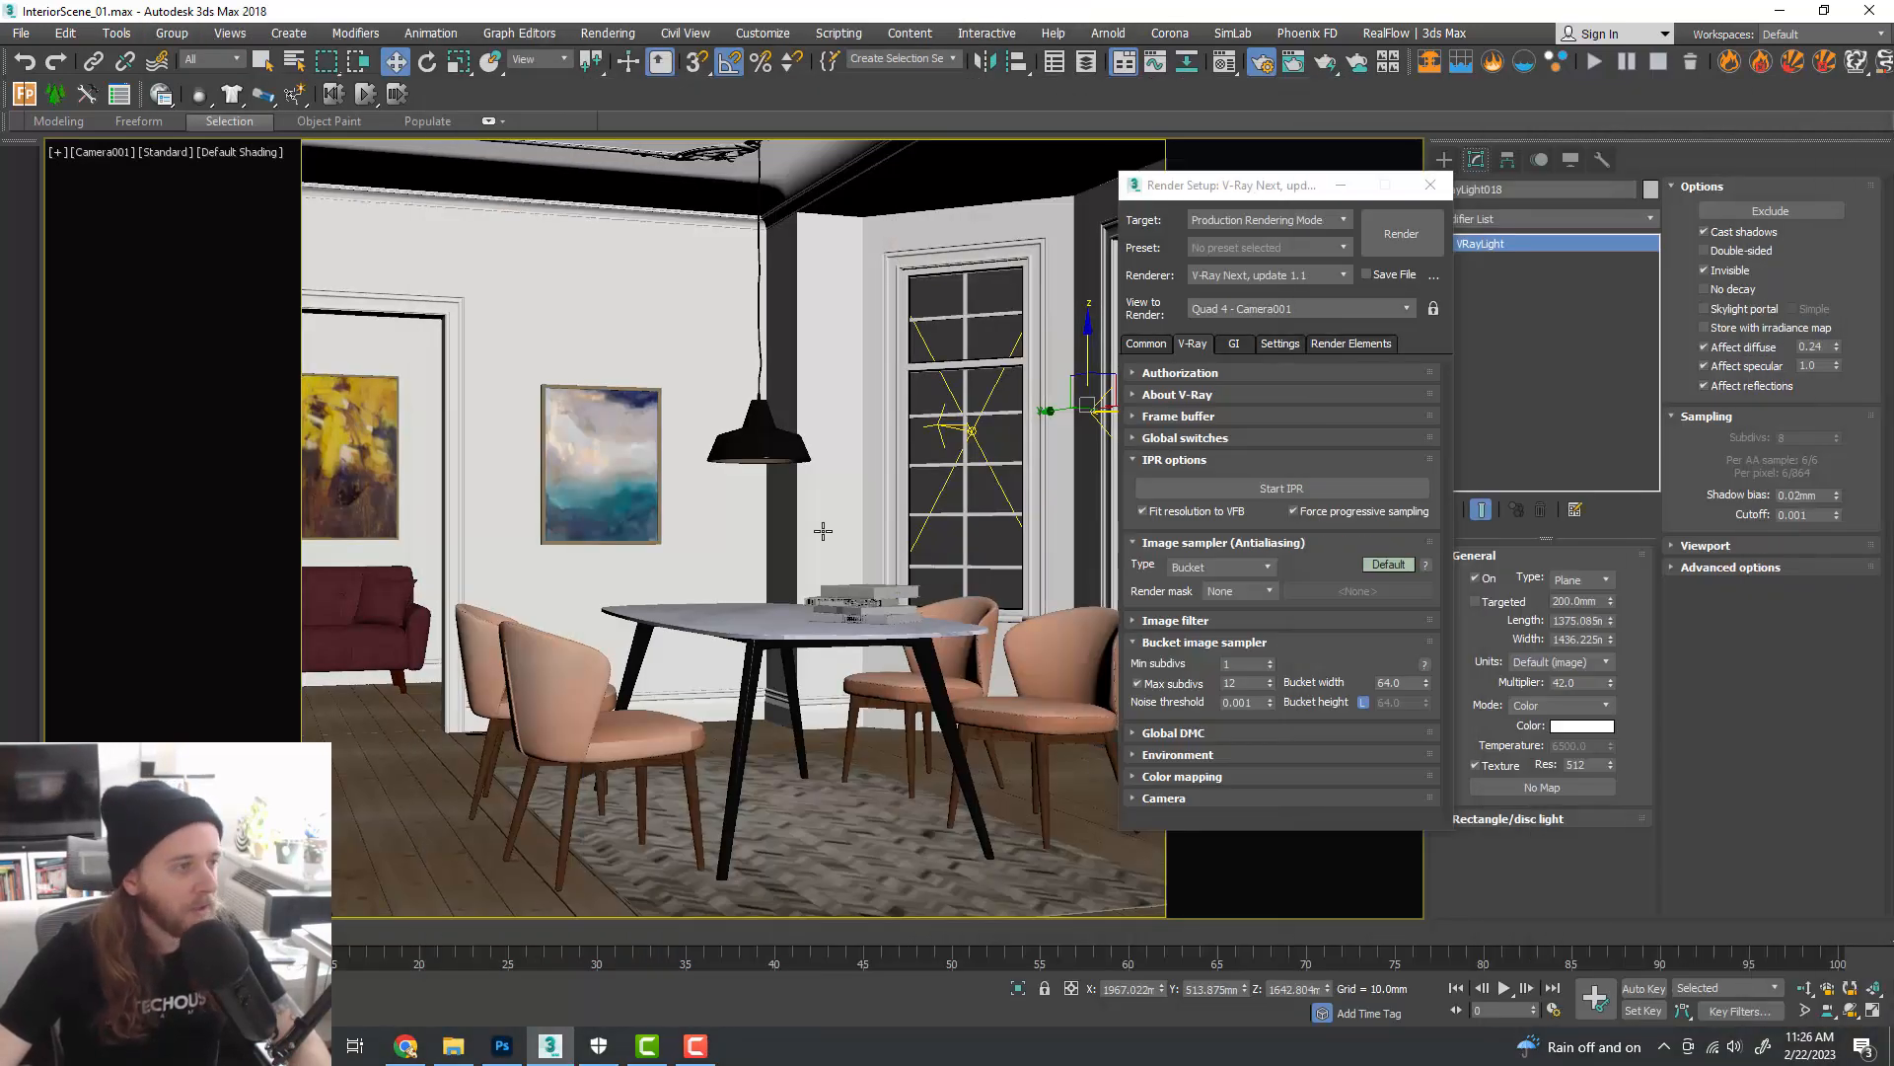
key(alt+w)
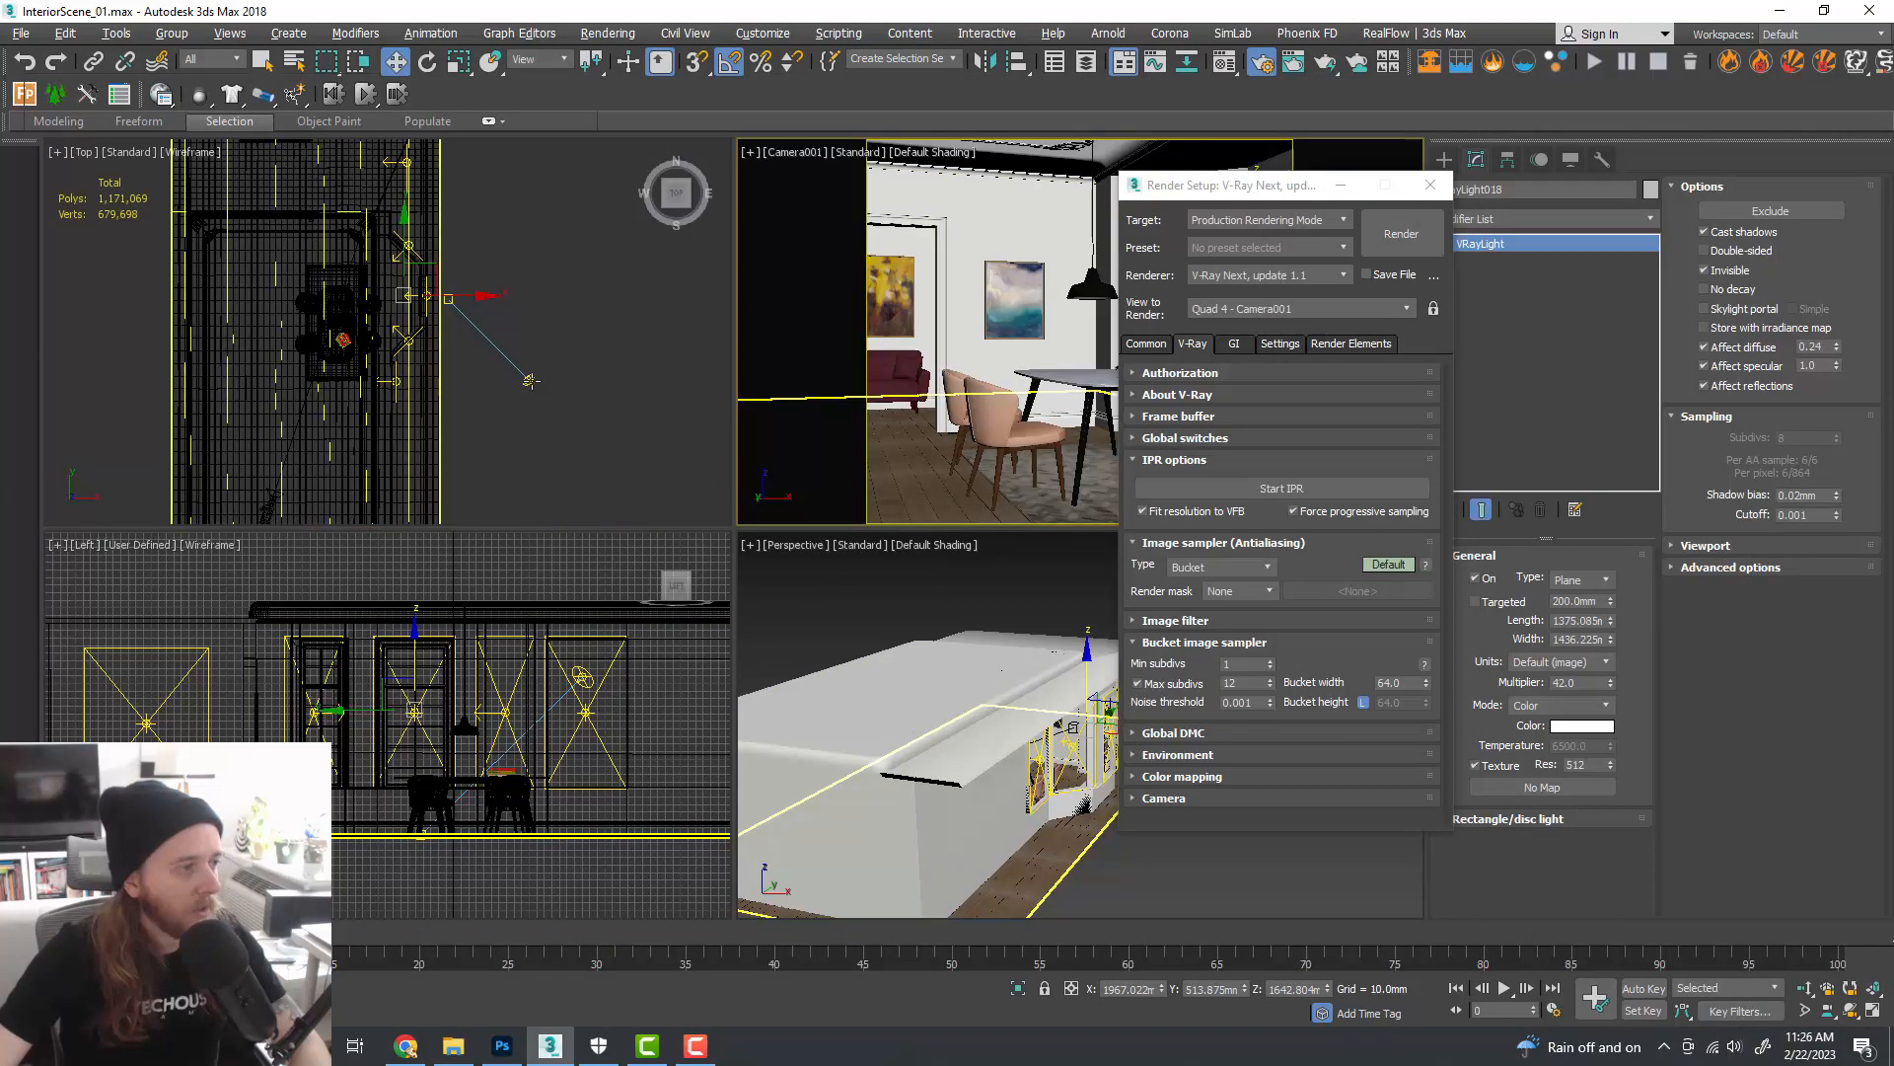
click(530, 381)
drag(547, 338, 533, 317)
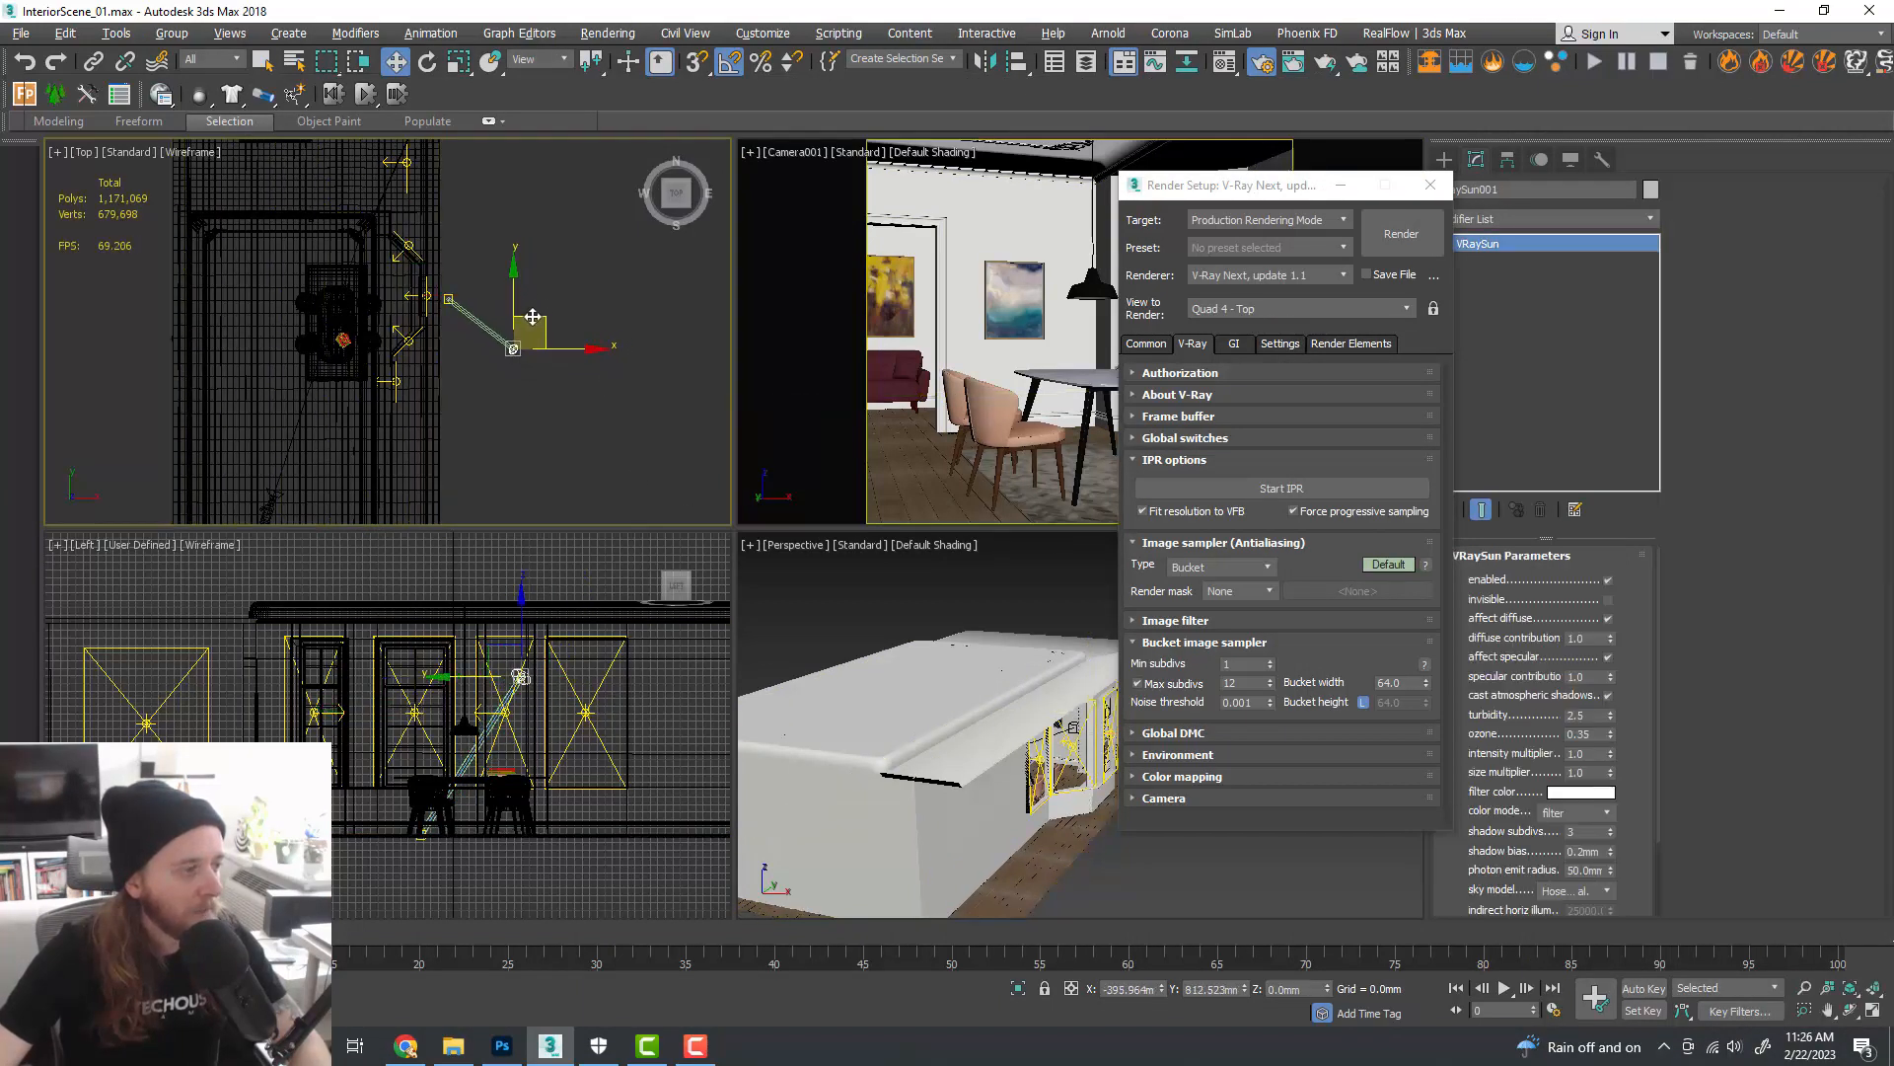
- Restart the IPR render from the maximized Camera001 view to check the repositioned sun
right_click(917, 393)
key(alt+w)
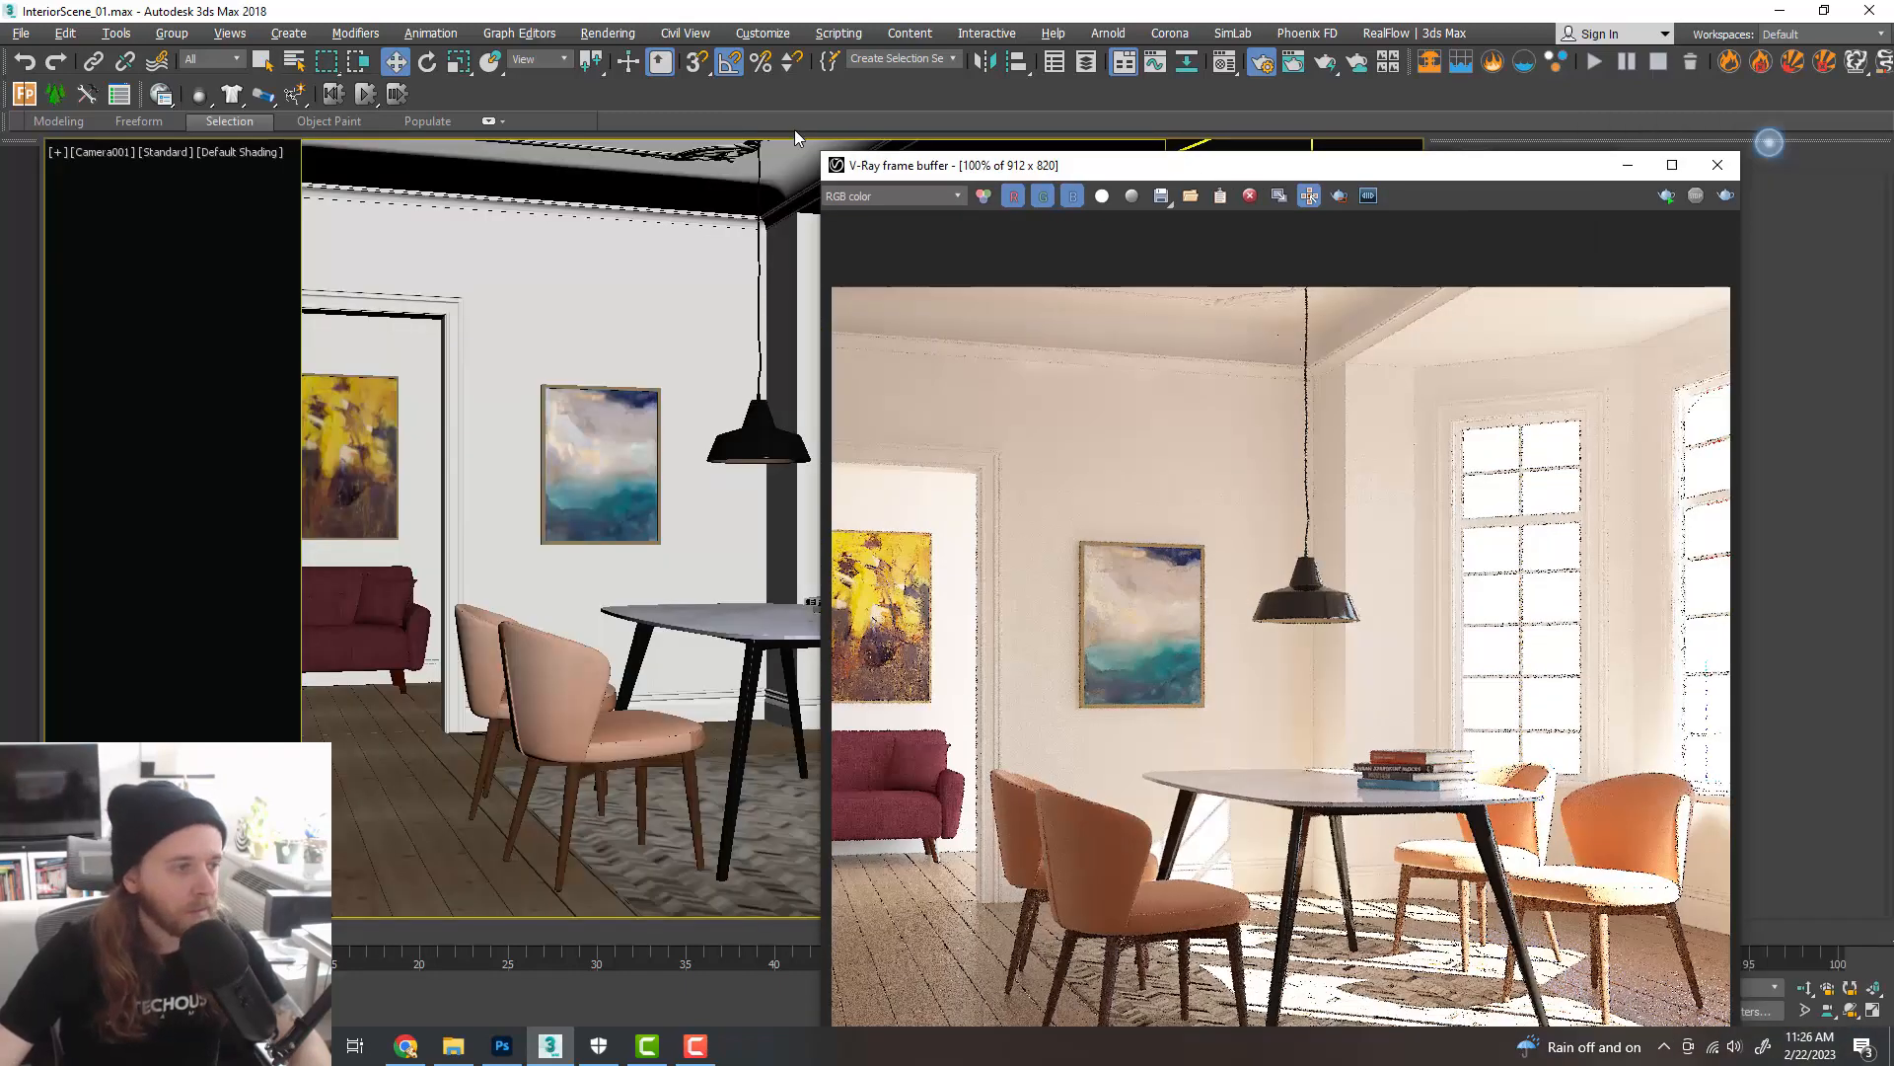
drag(1127, 163, 451, 21)
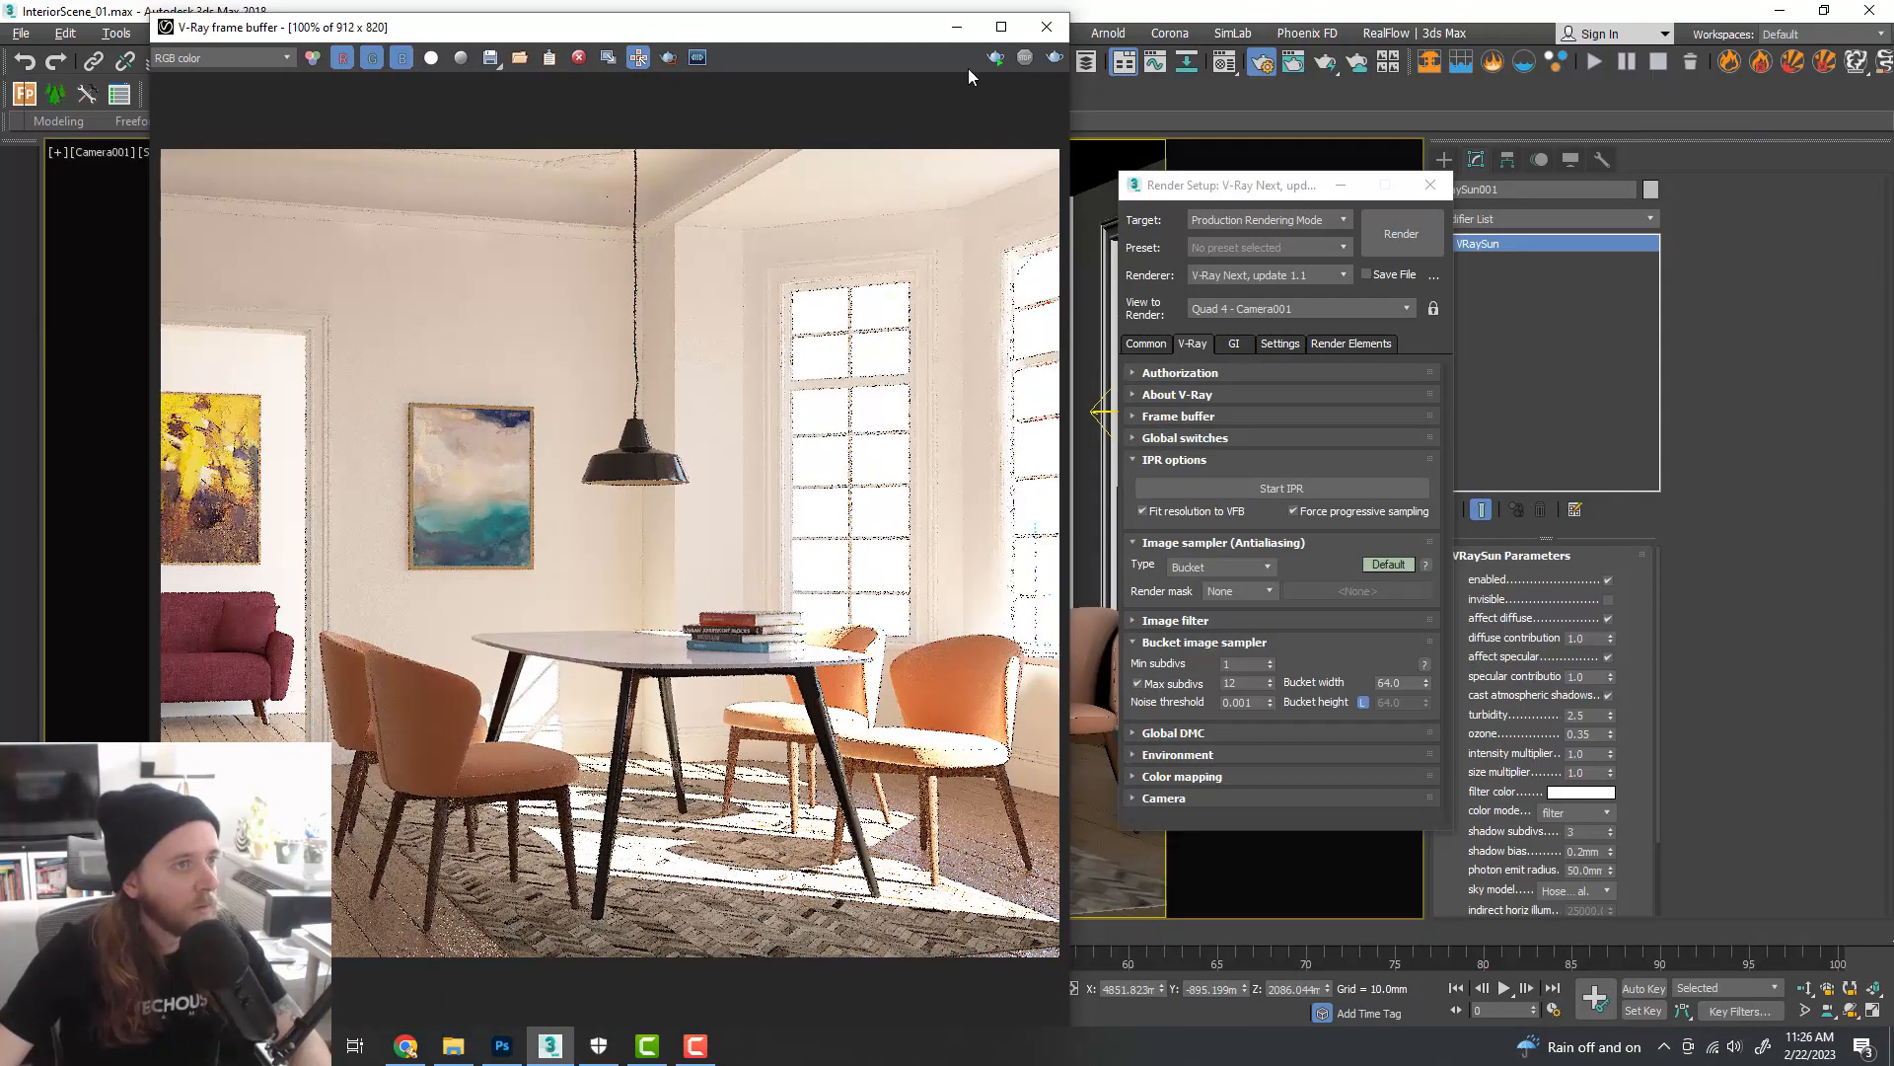
click(995, 57)
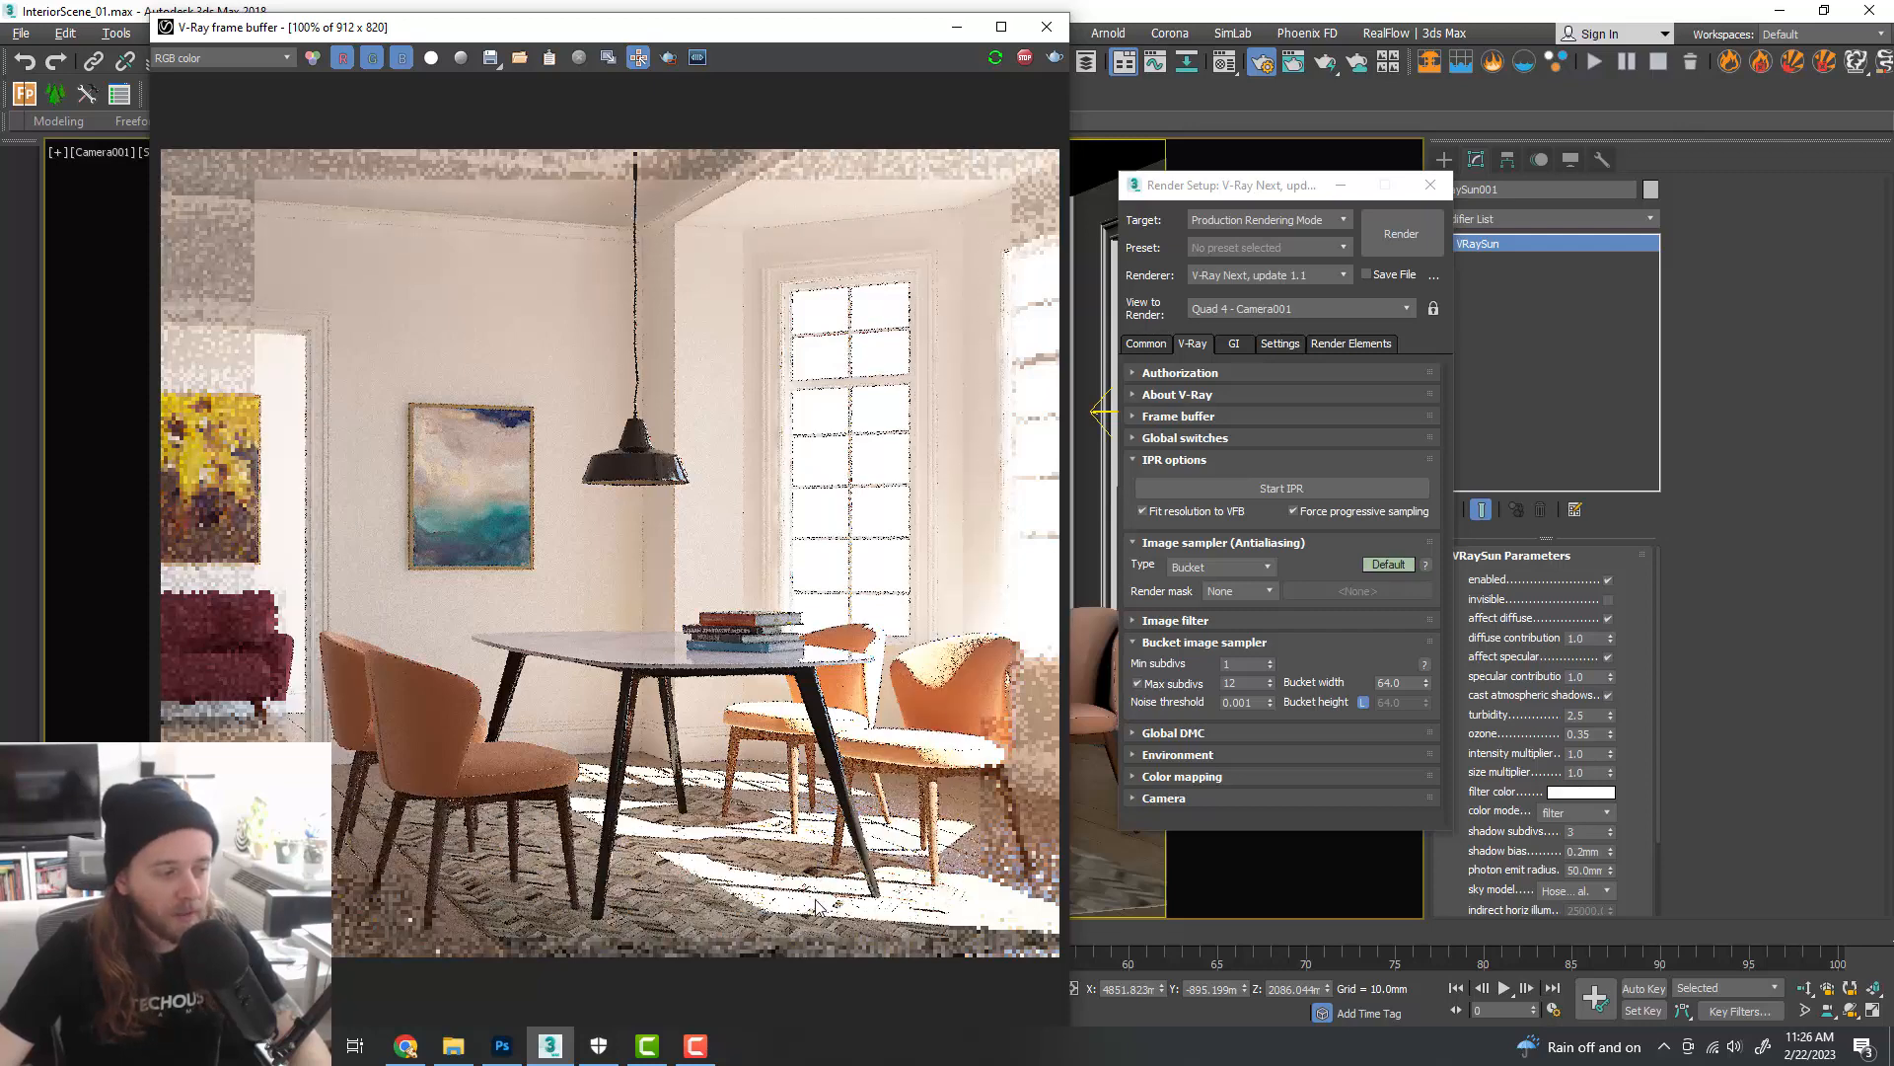
- Soften the VRaySun's shadows by trying a size multiplier of 6 and settling on 12
scroll(815, 904, up, 1)
scroll(752, 850, down, 1)
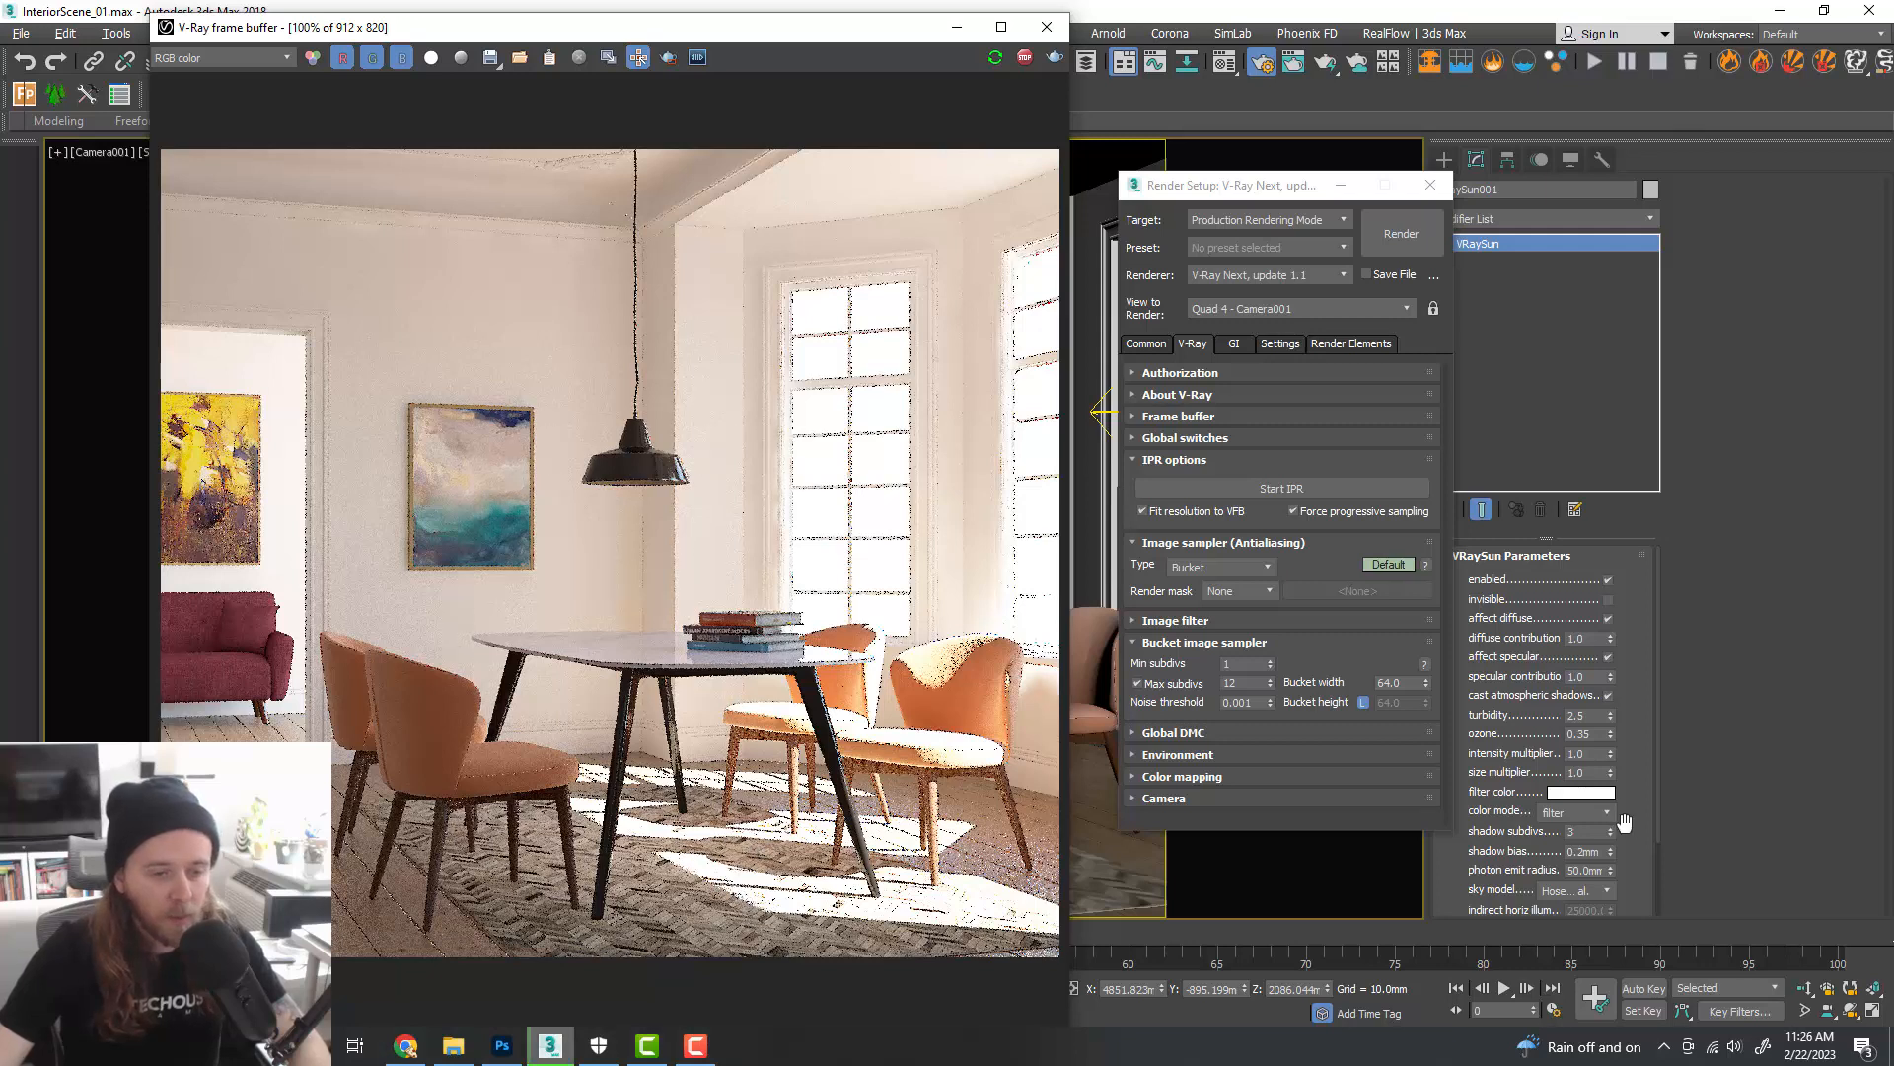
scroll(1639, 832, down, 3)
scroll(1639, 832, up, 3)
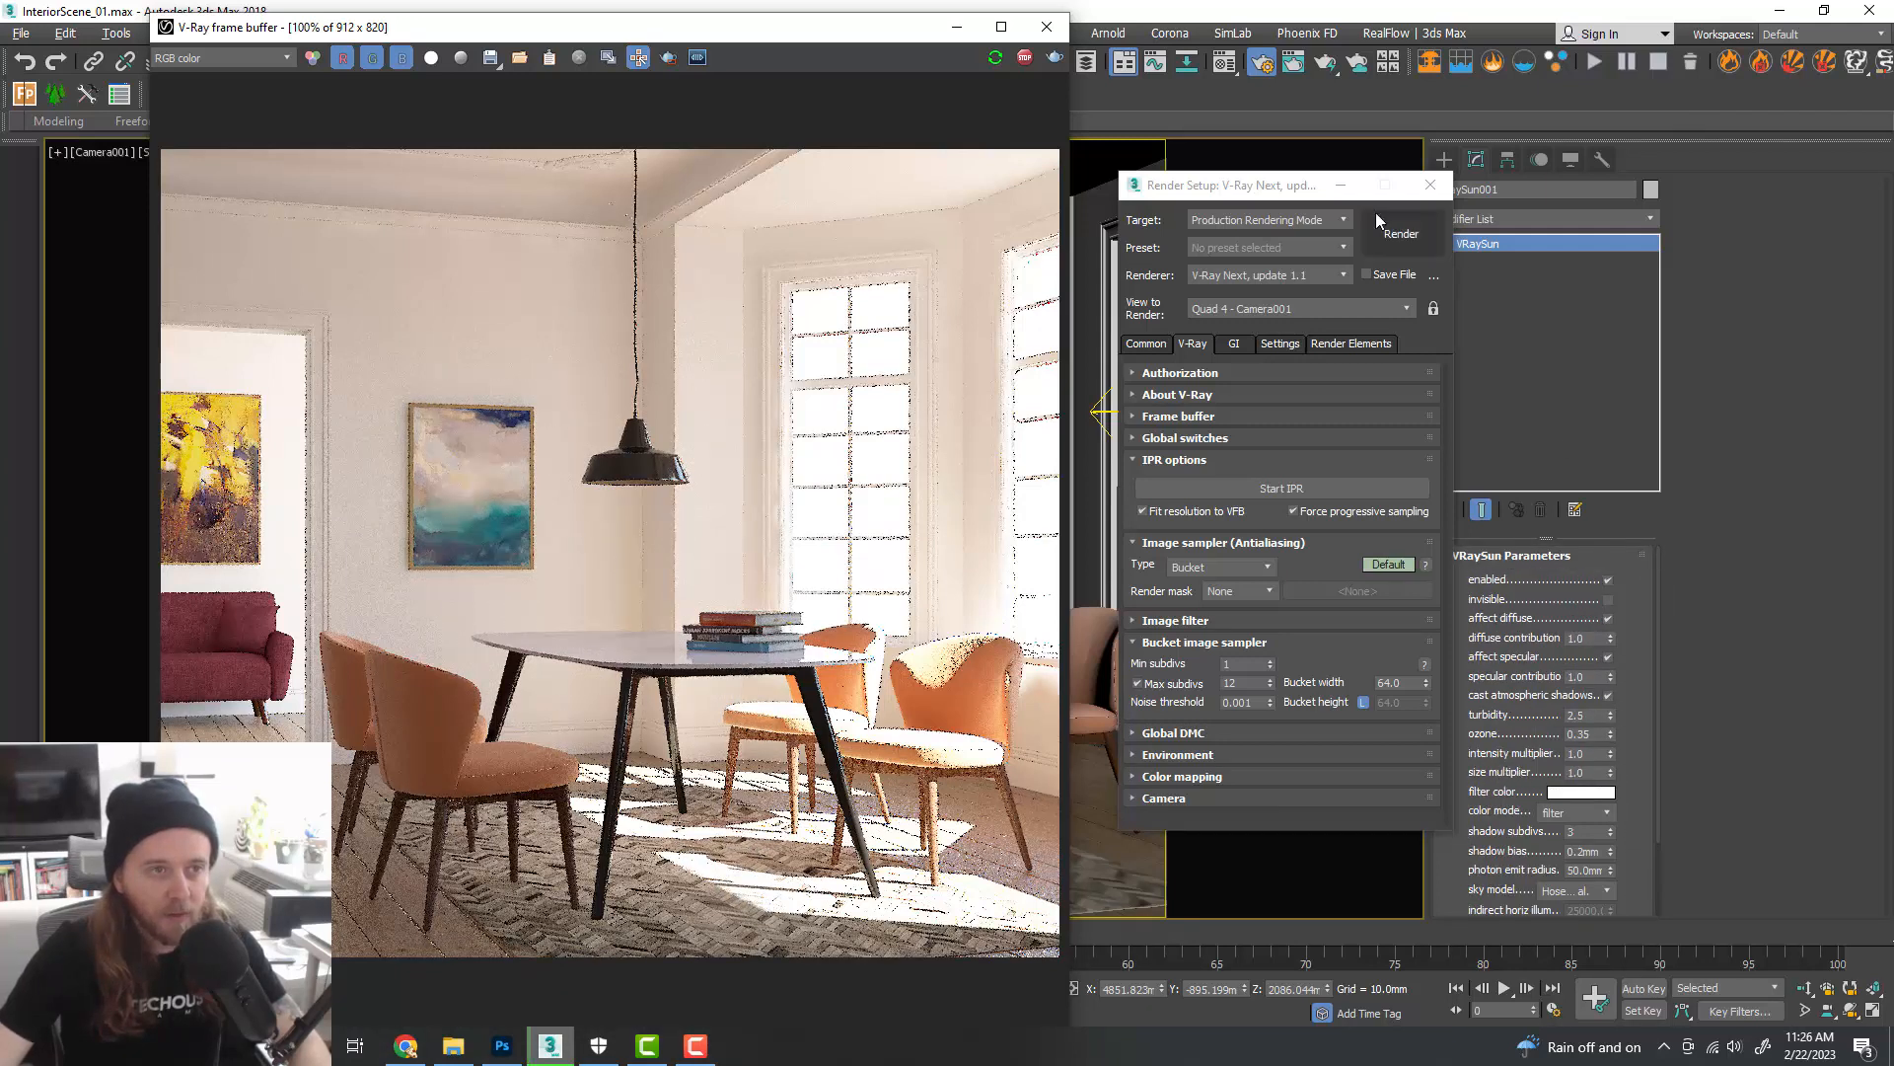
drag(1297, 191, 1251, 193)
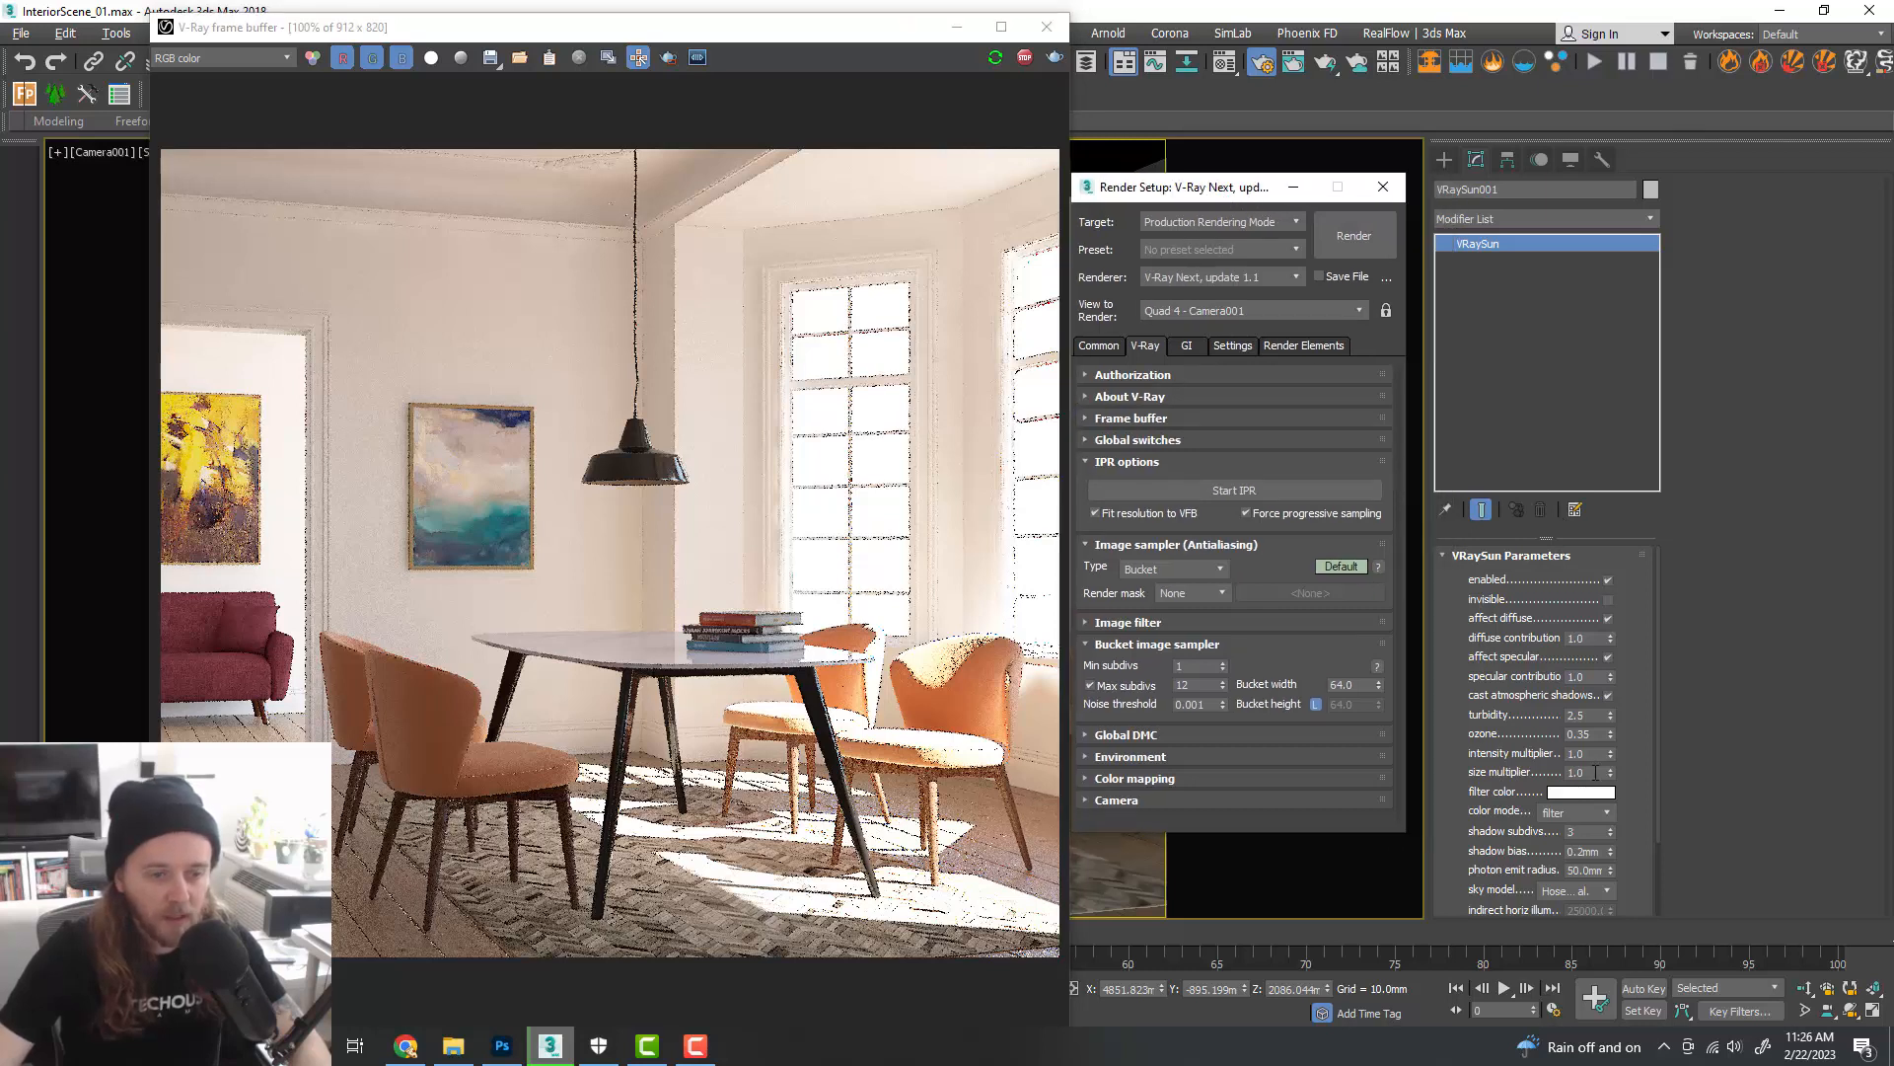
drag(1595, 772, 1545, 772)
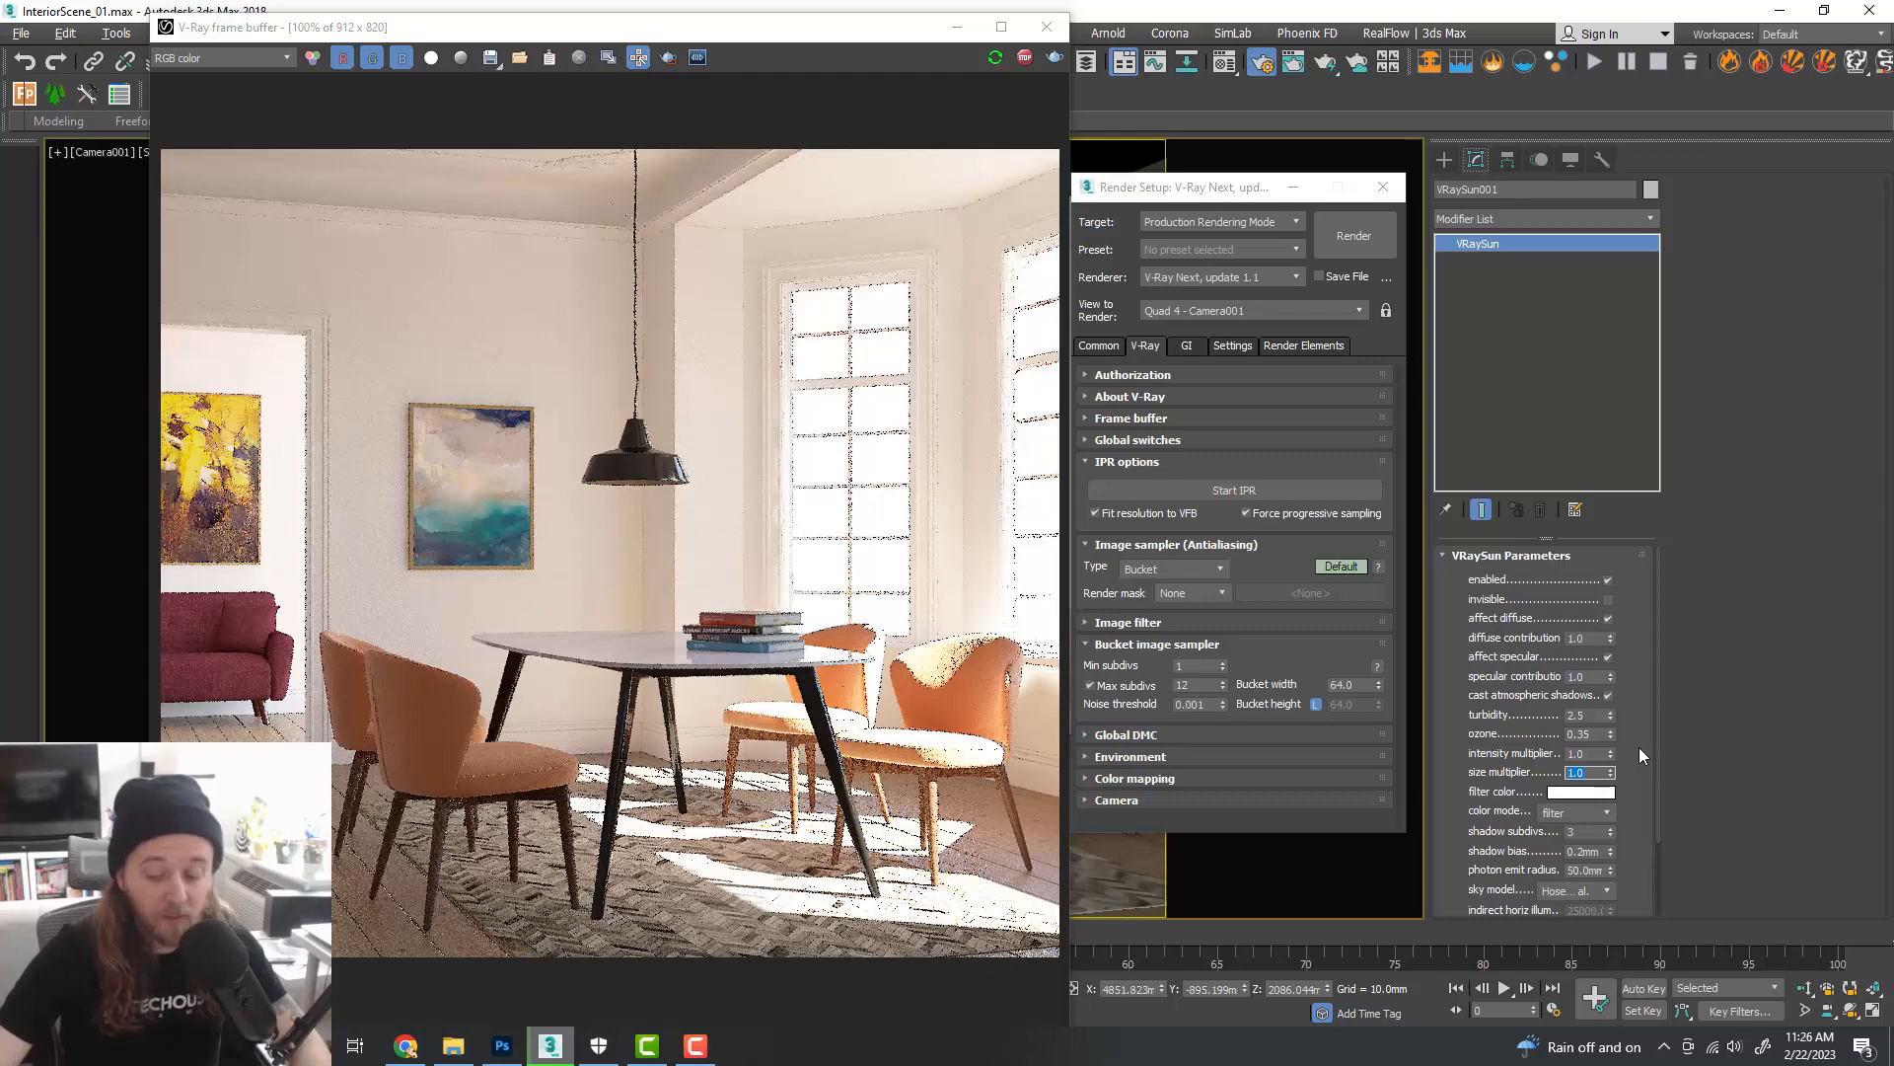
key(Return)
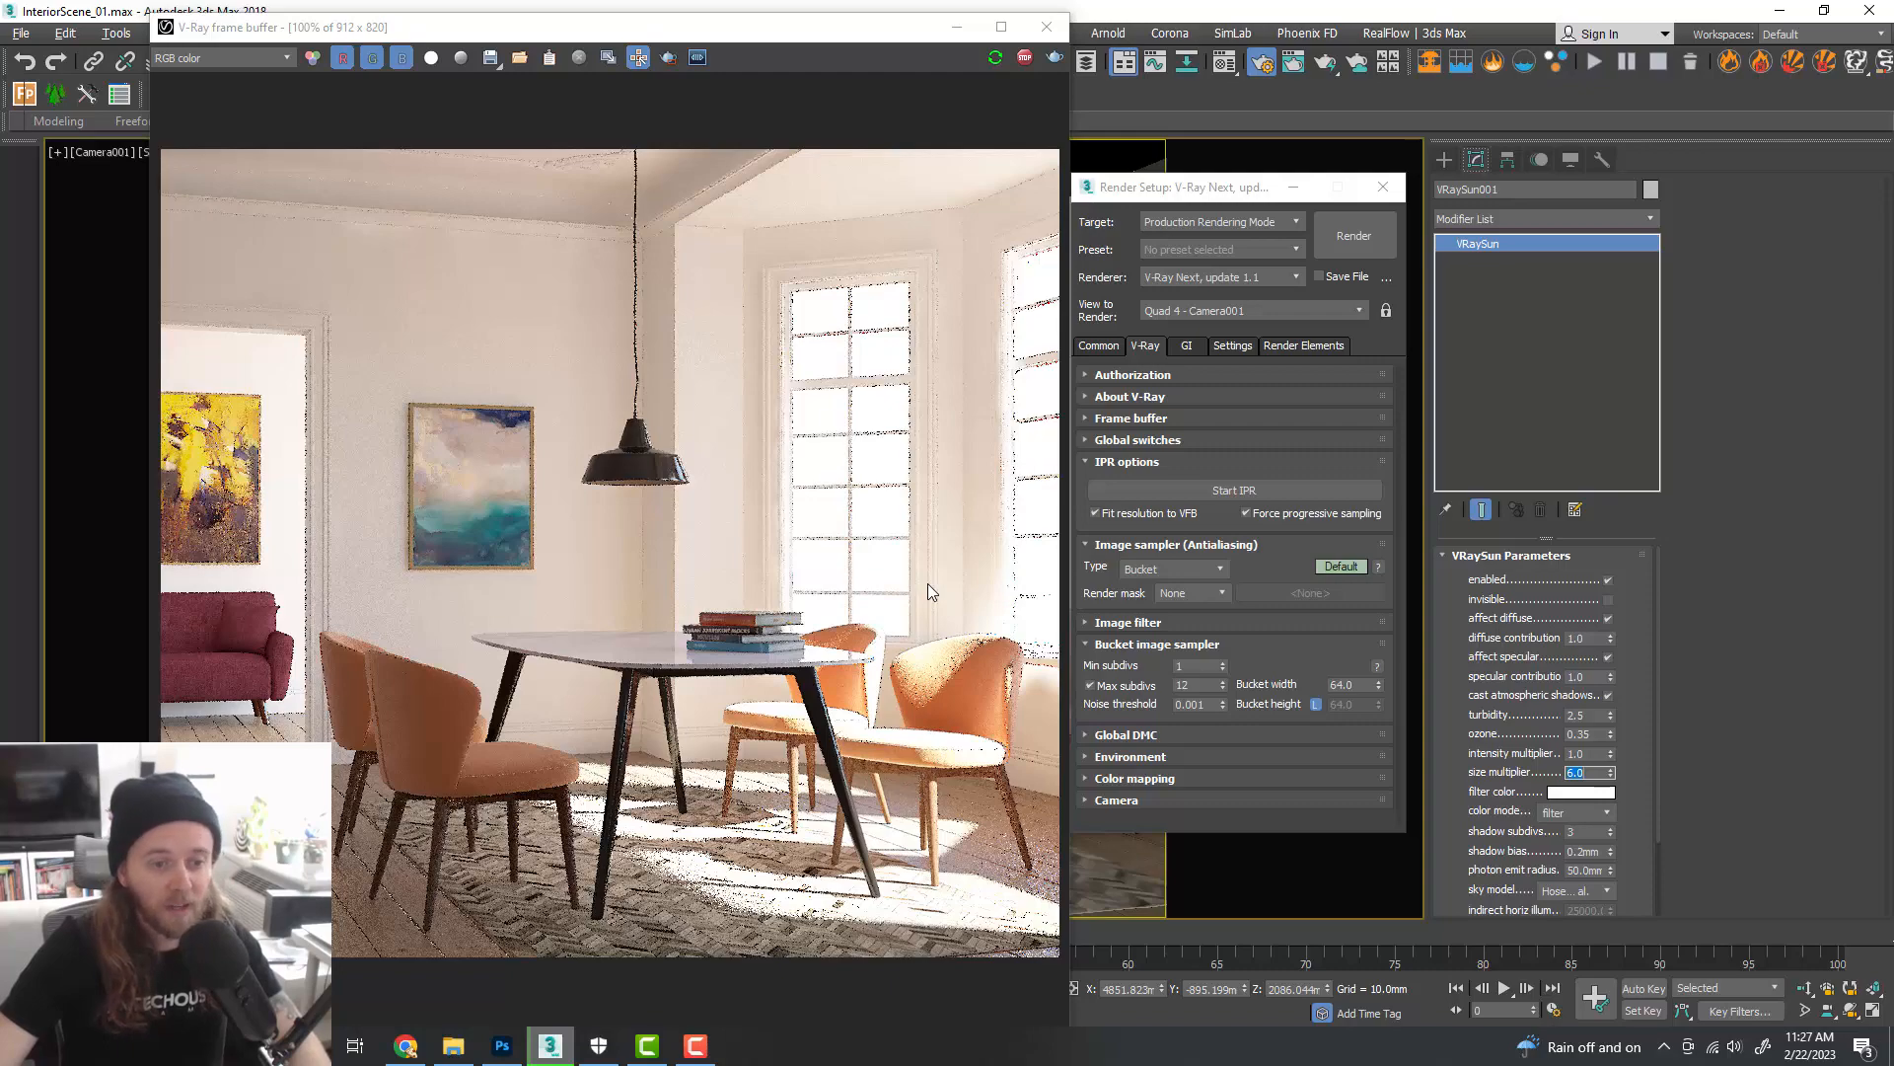
text(12)
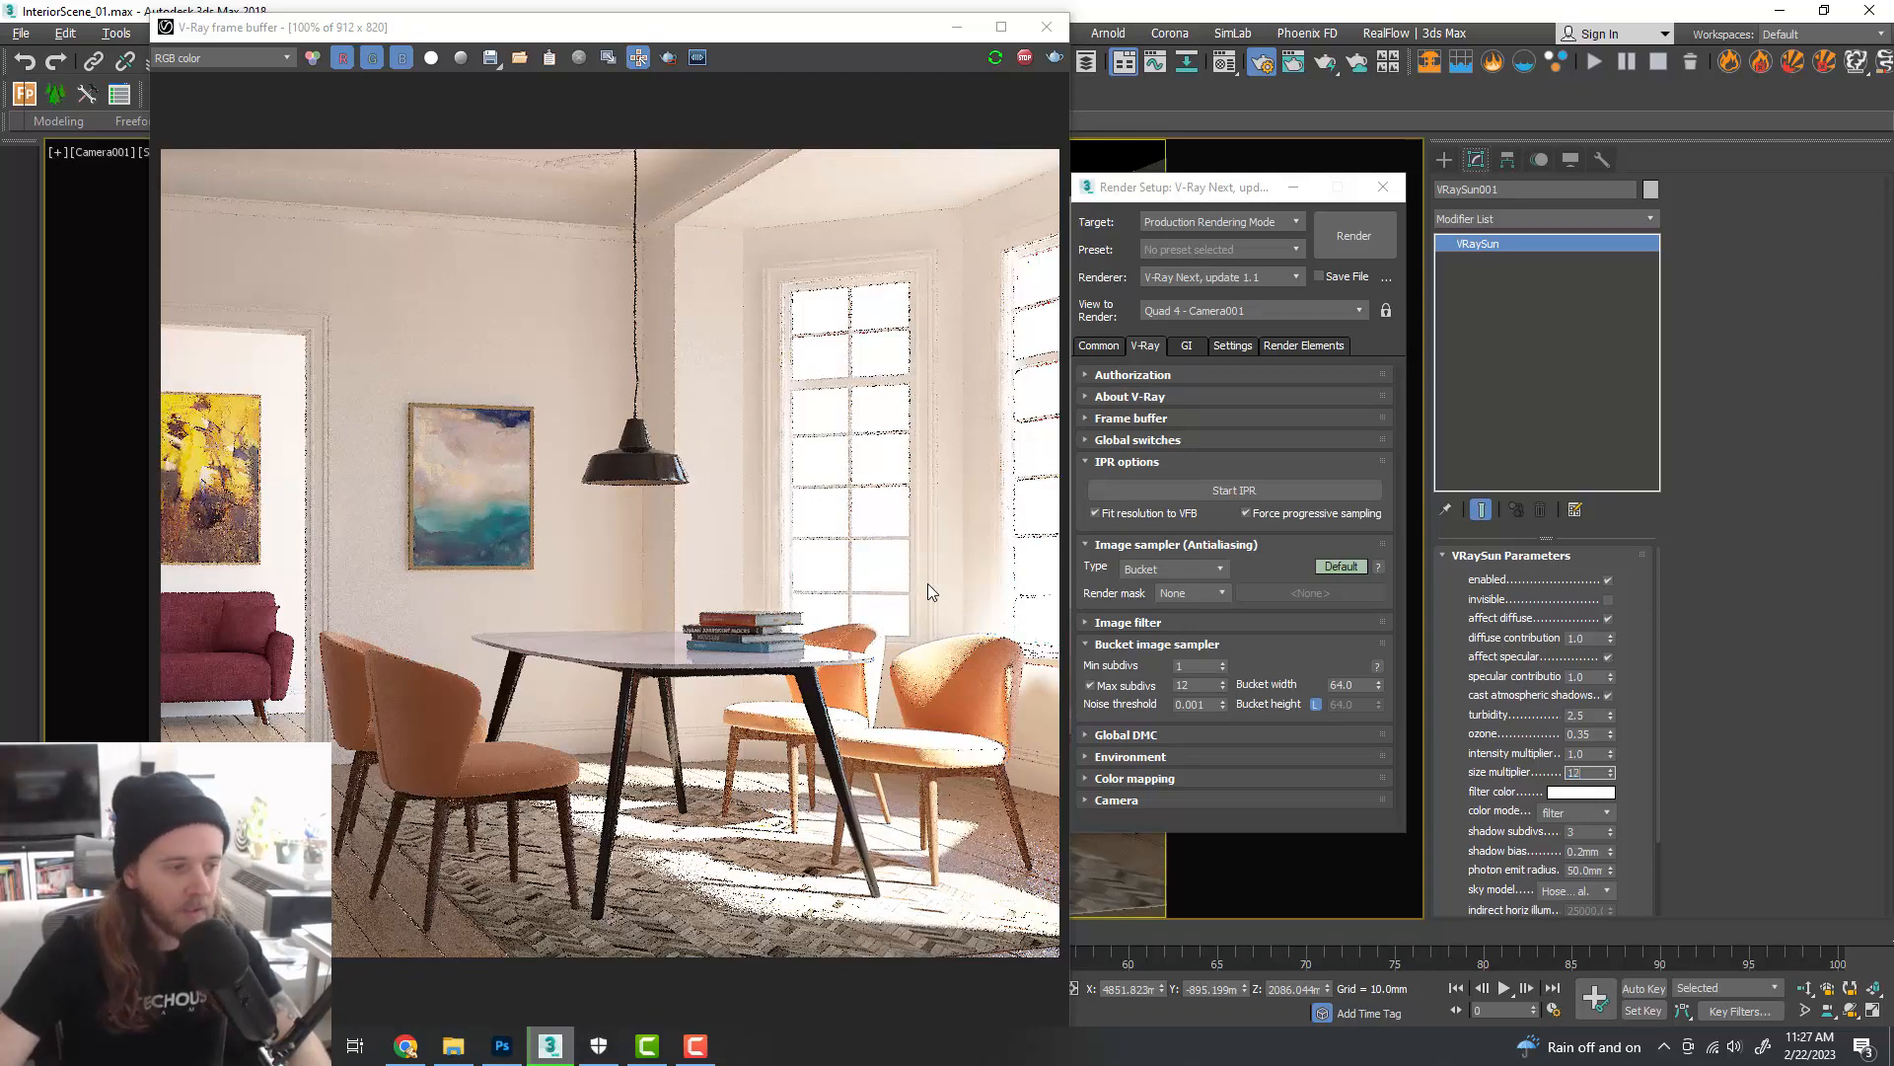
key(Return)
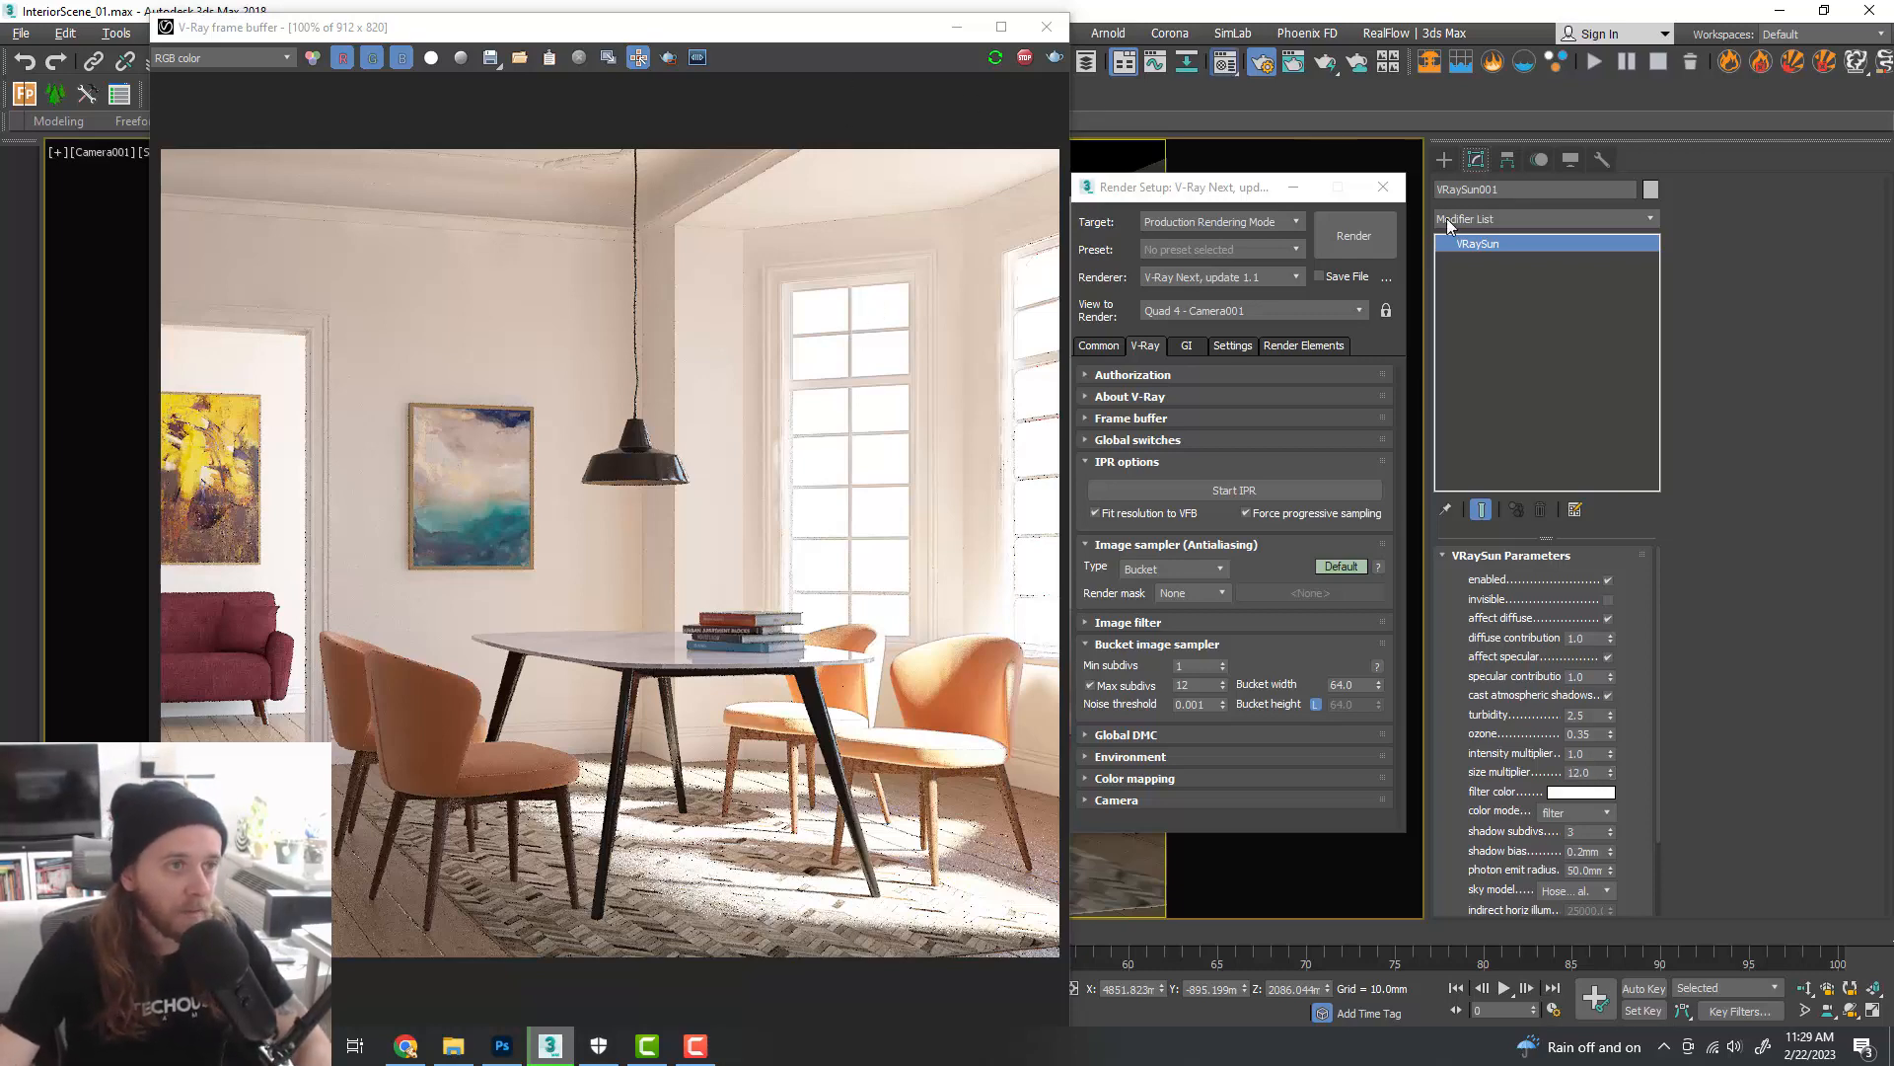
- Stop the IPR render and replace the VRaySky environment map with the VRayHDRI map from the Material Editor
key(m)
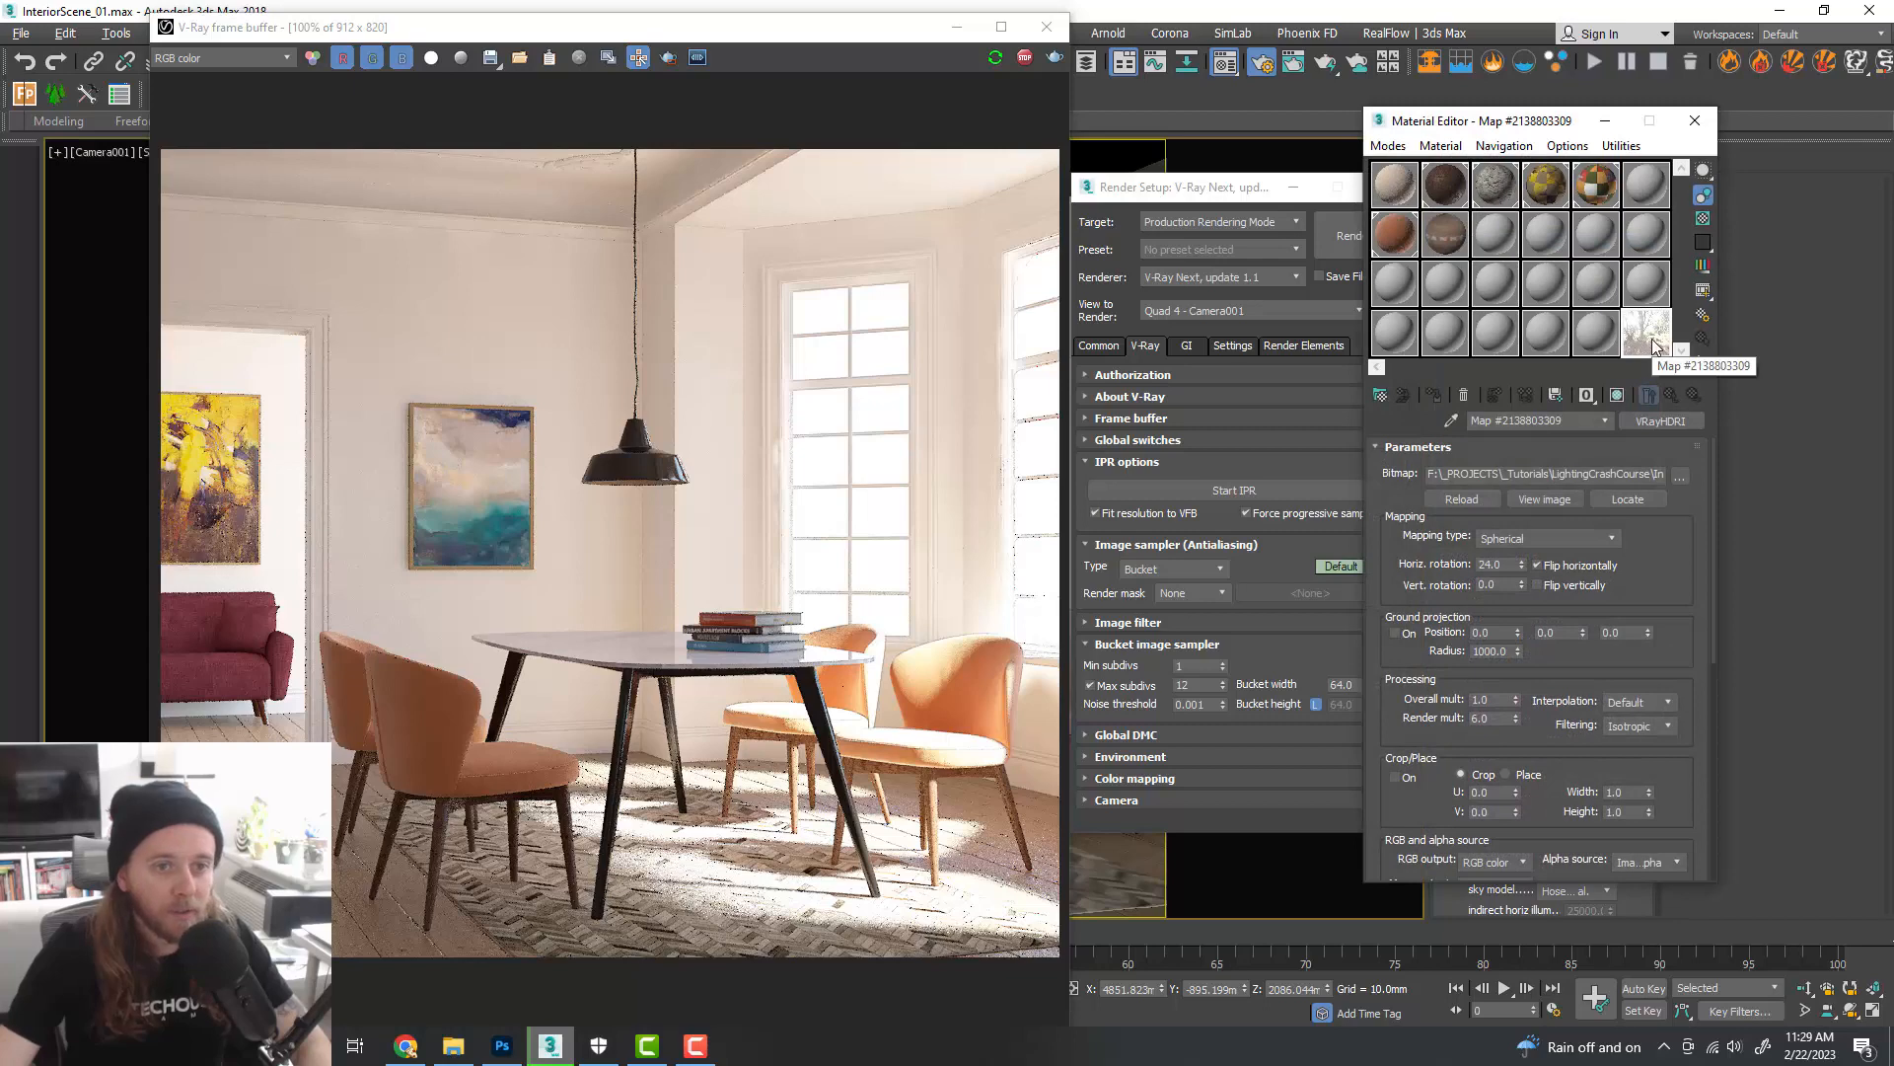
drag(1248, 196, 1211, 185)
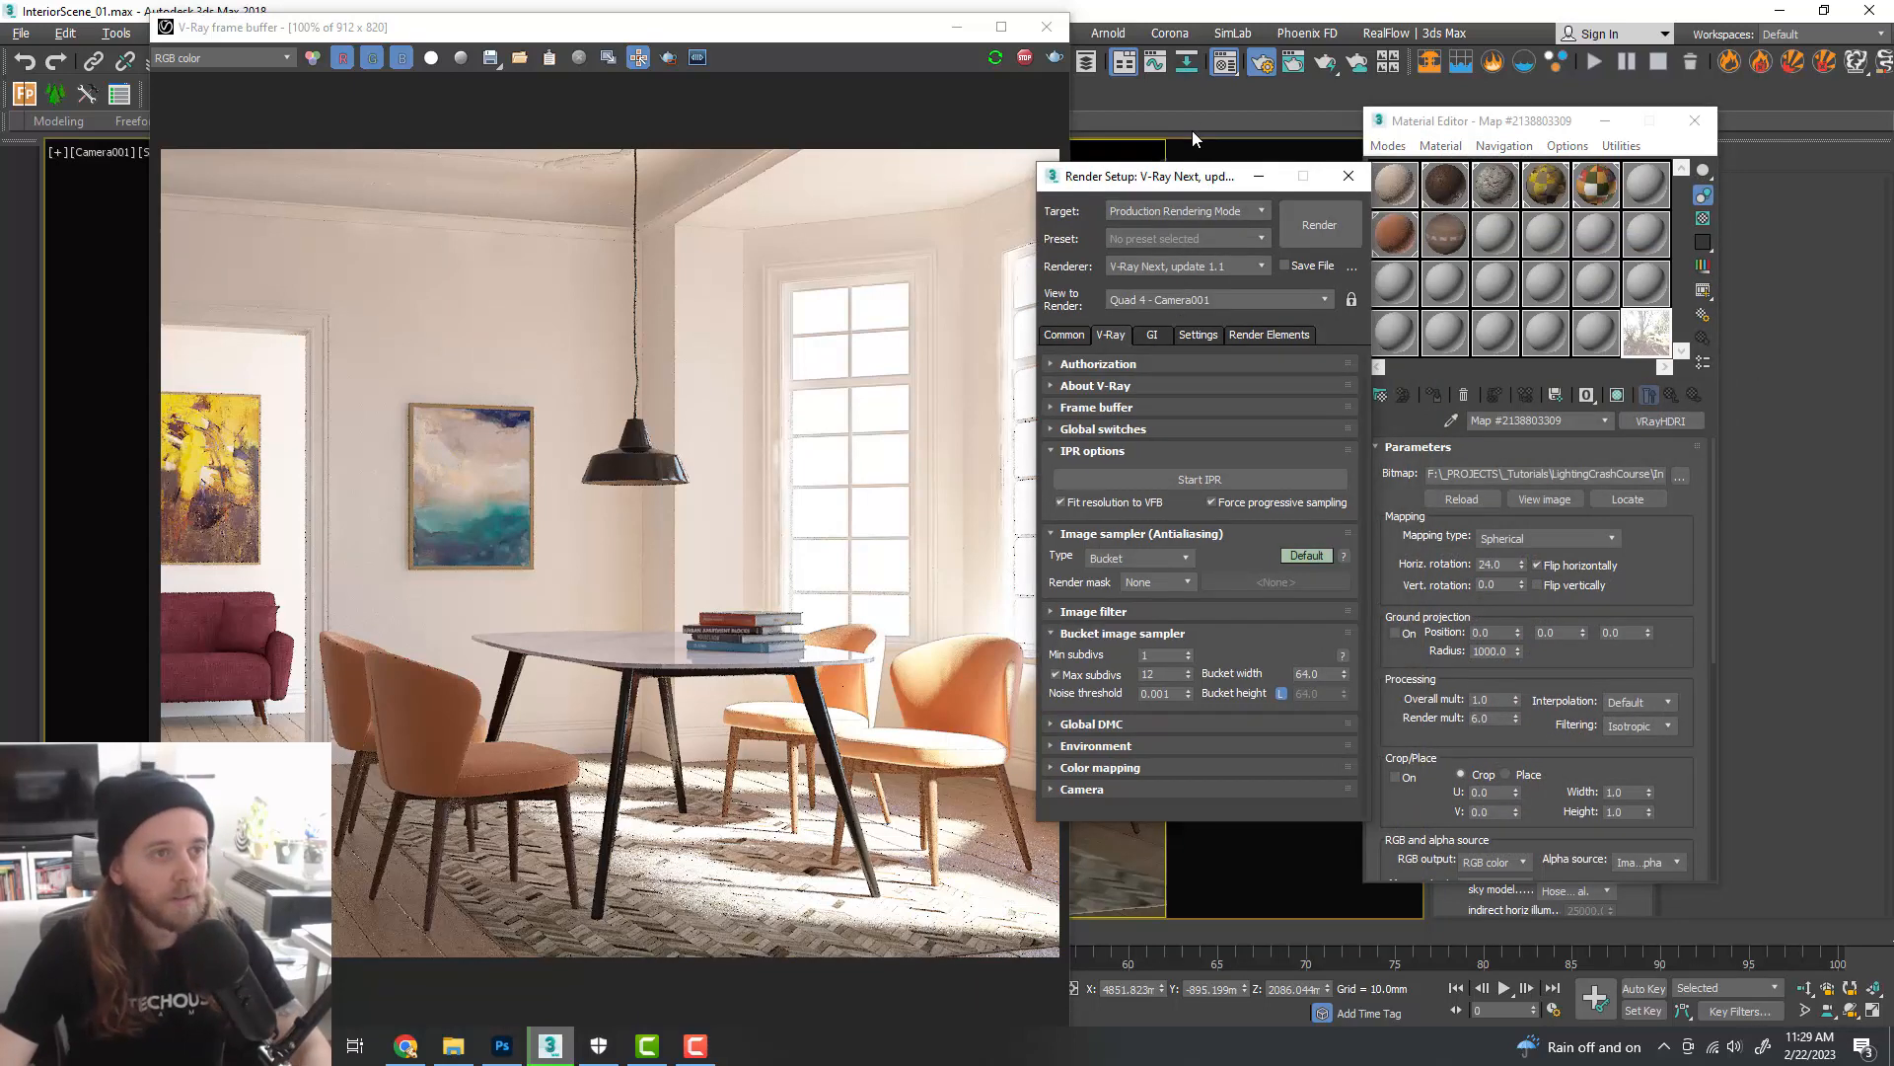
click(919, 36)
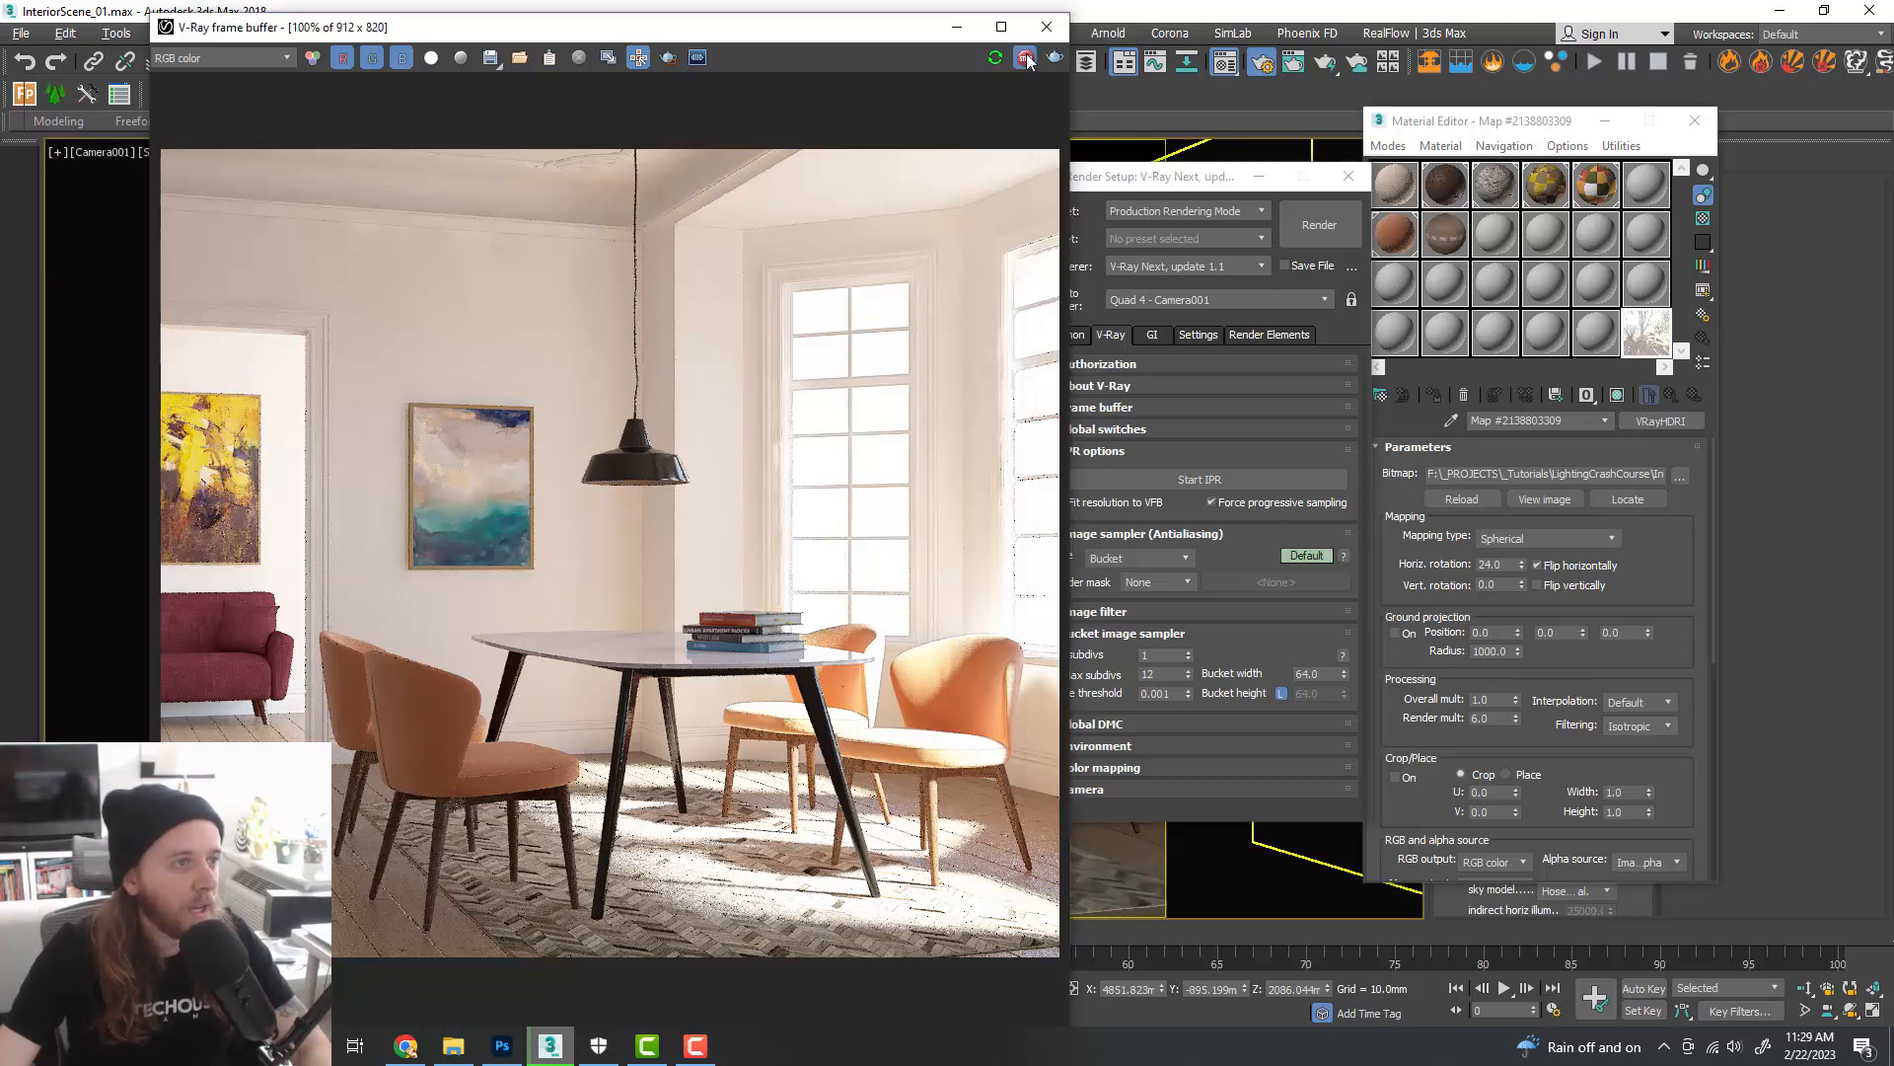
drag(920, 37, 910, 89)
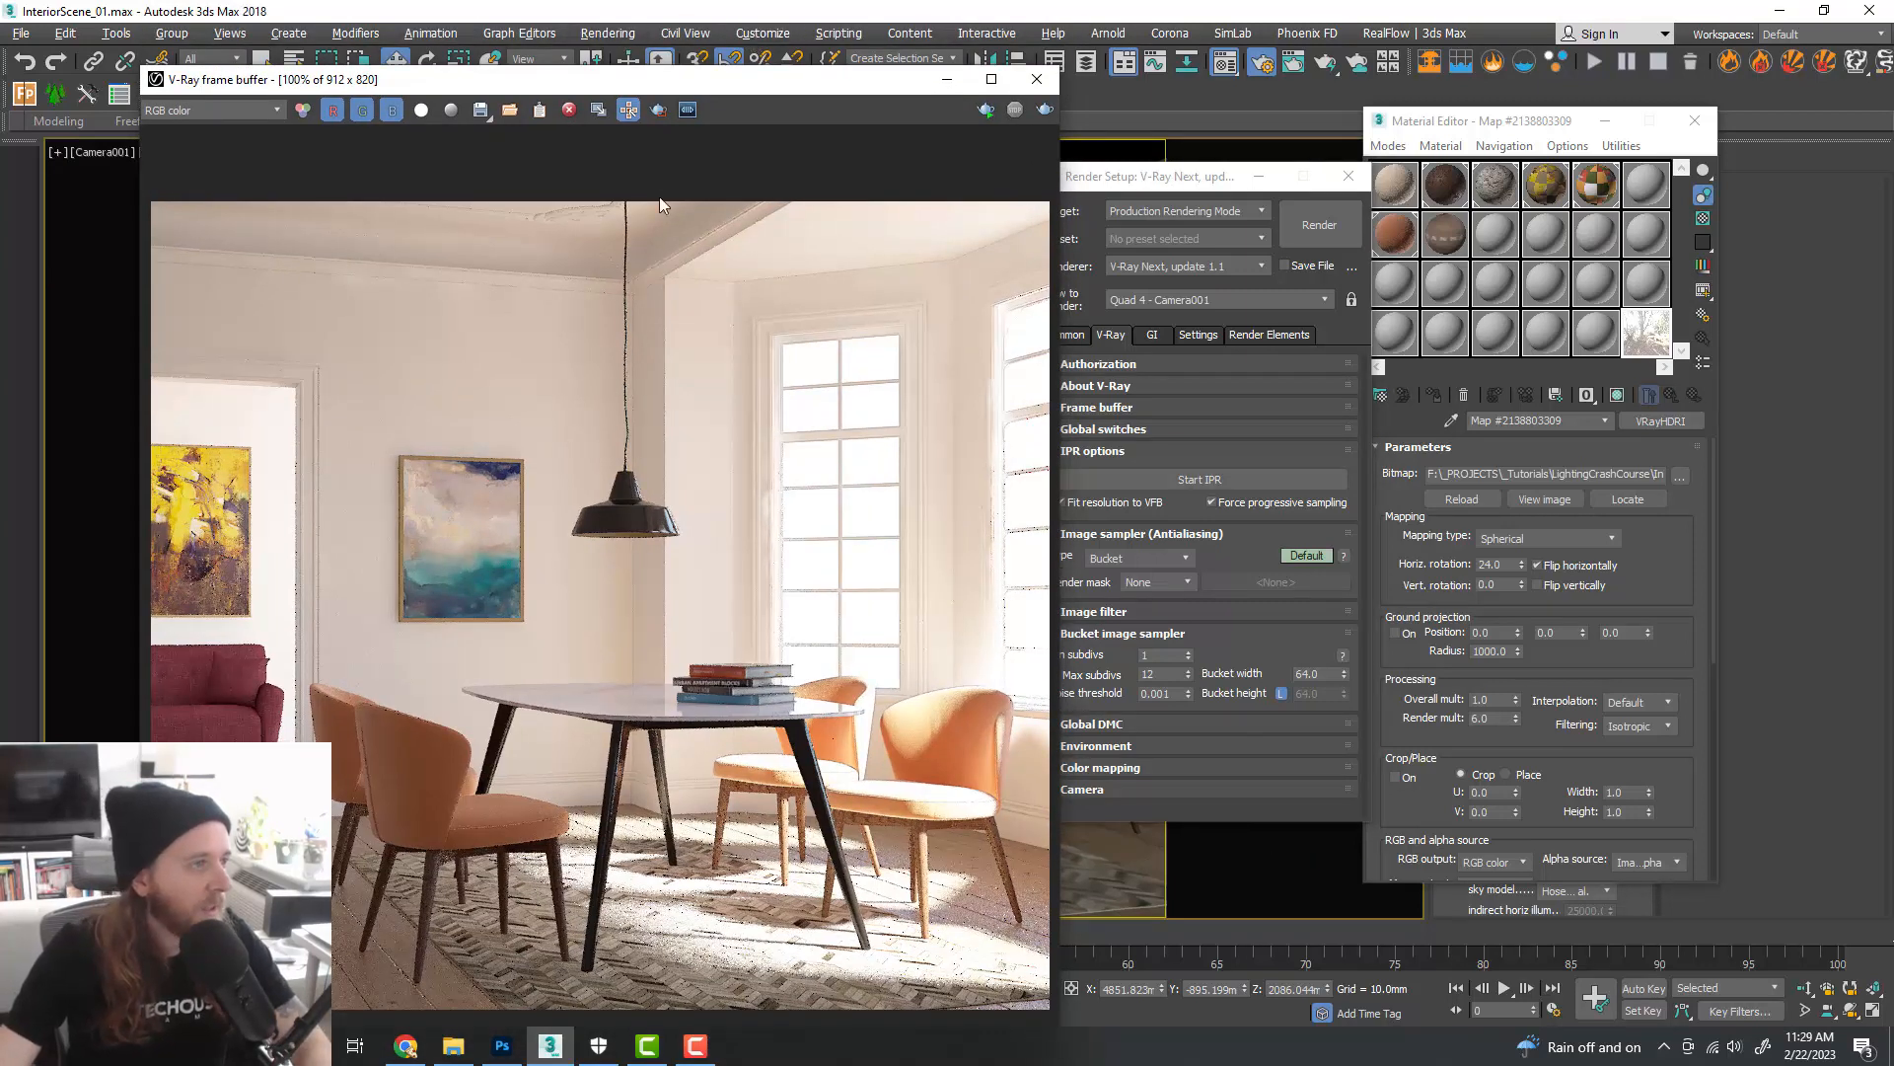
click(606, 33)
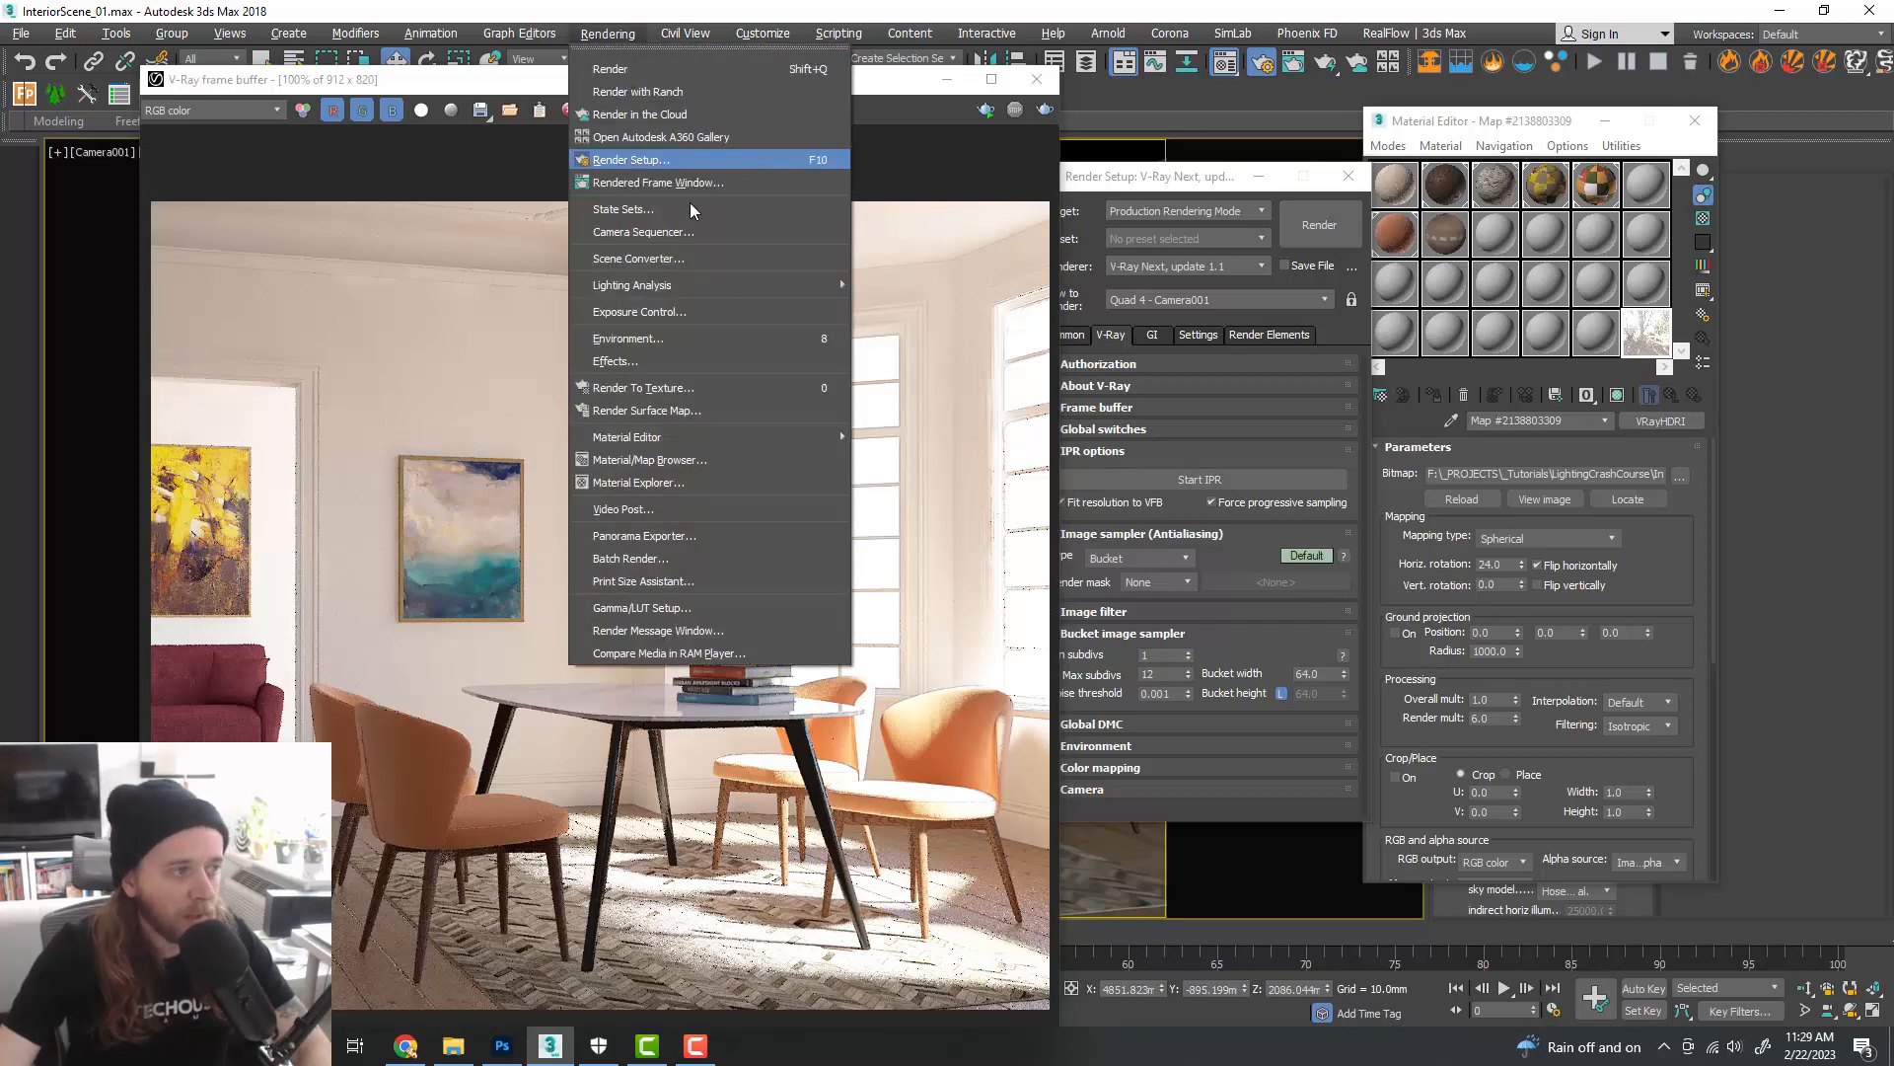
click(708, 338)
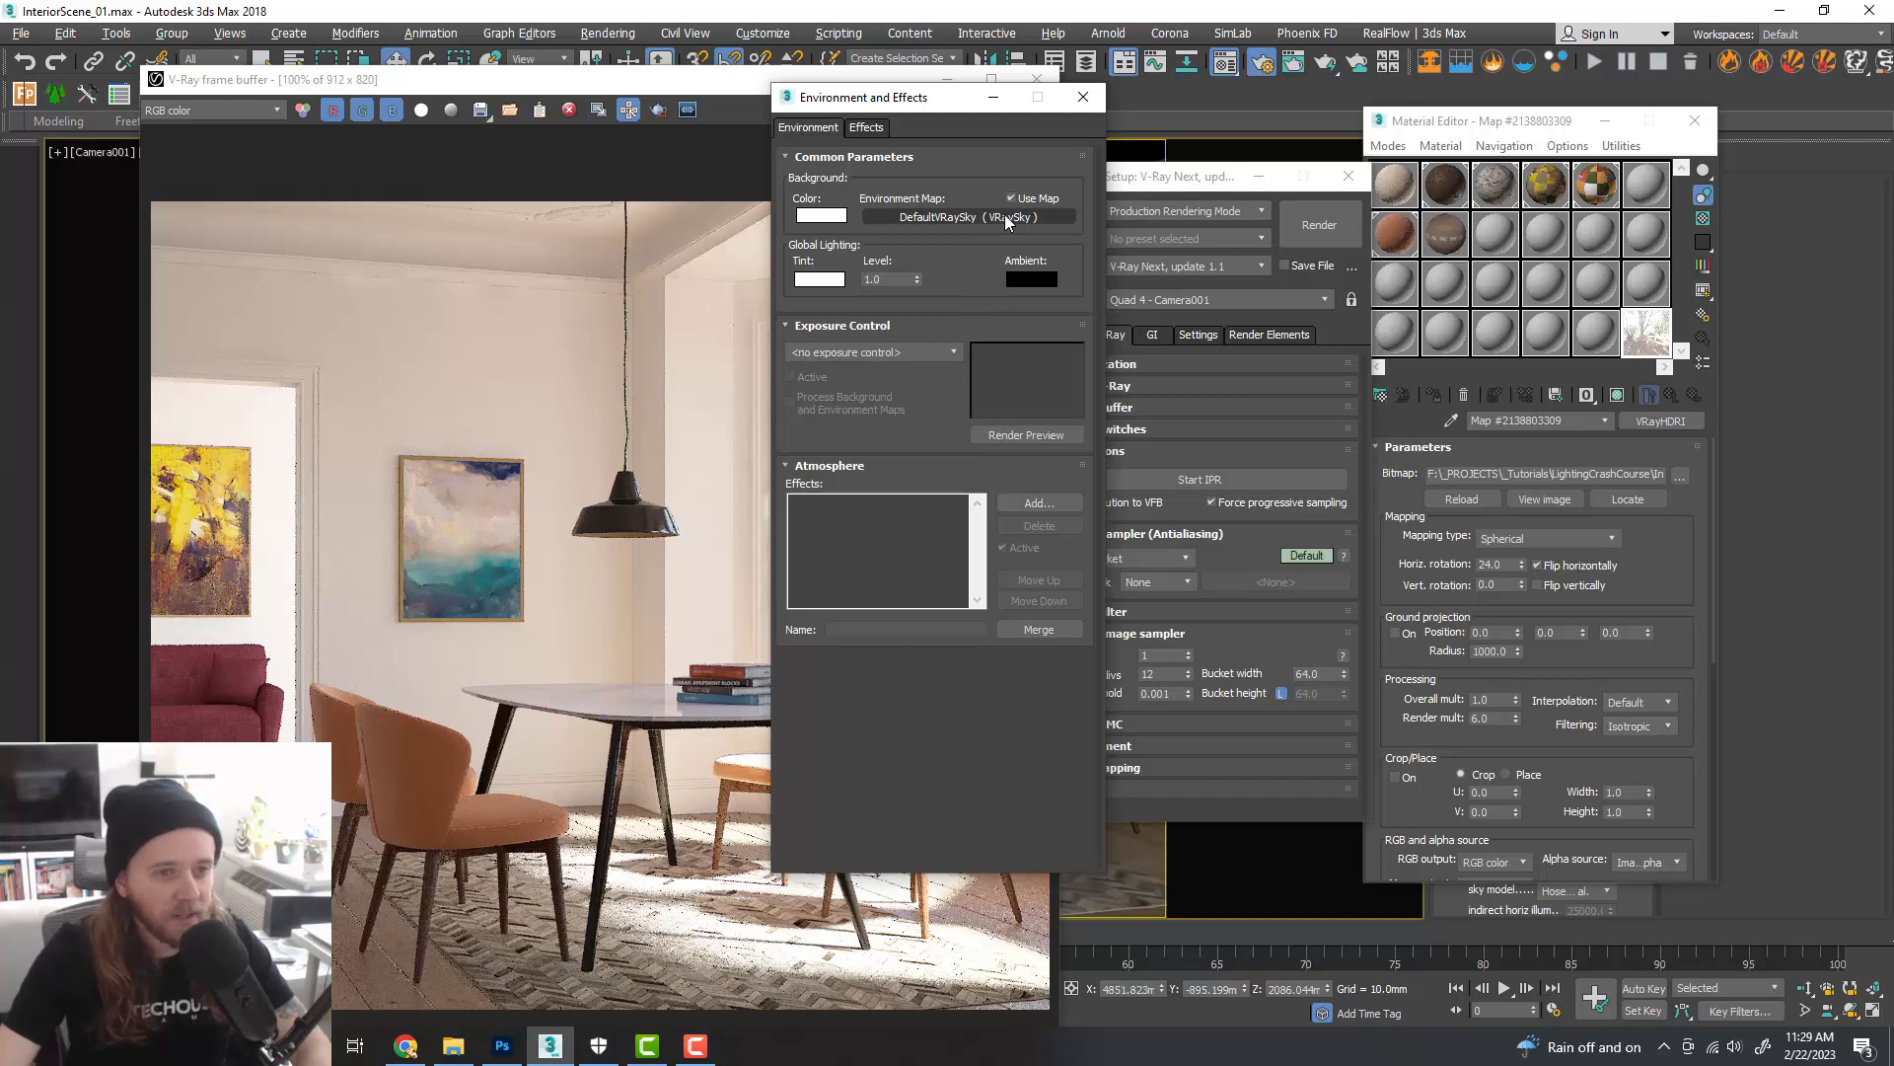
drag(1654, 328, 978, 219)
click(894, 545)
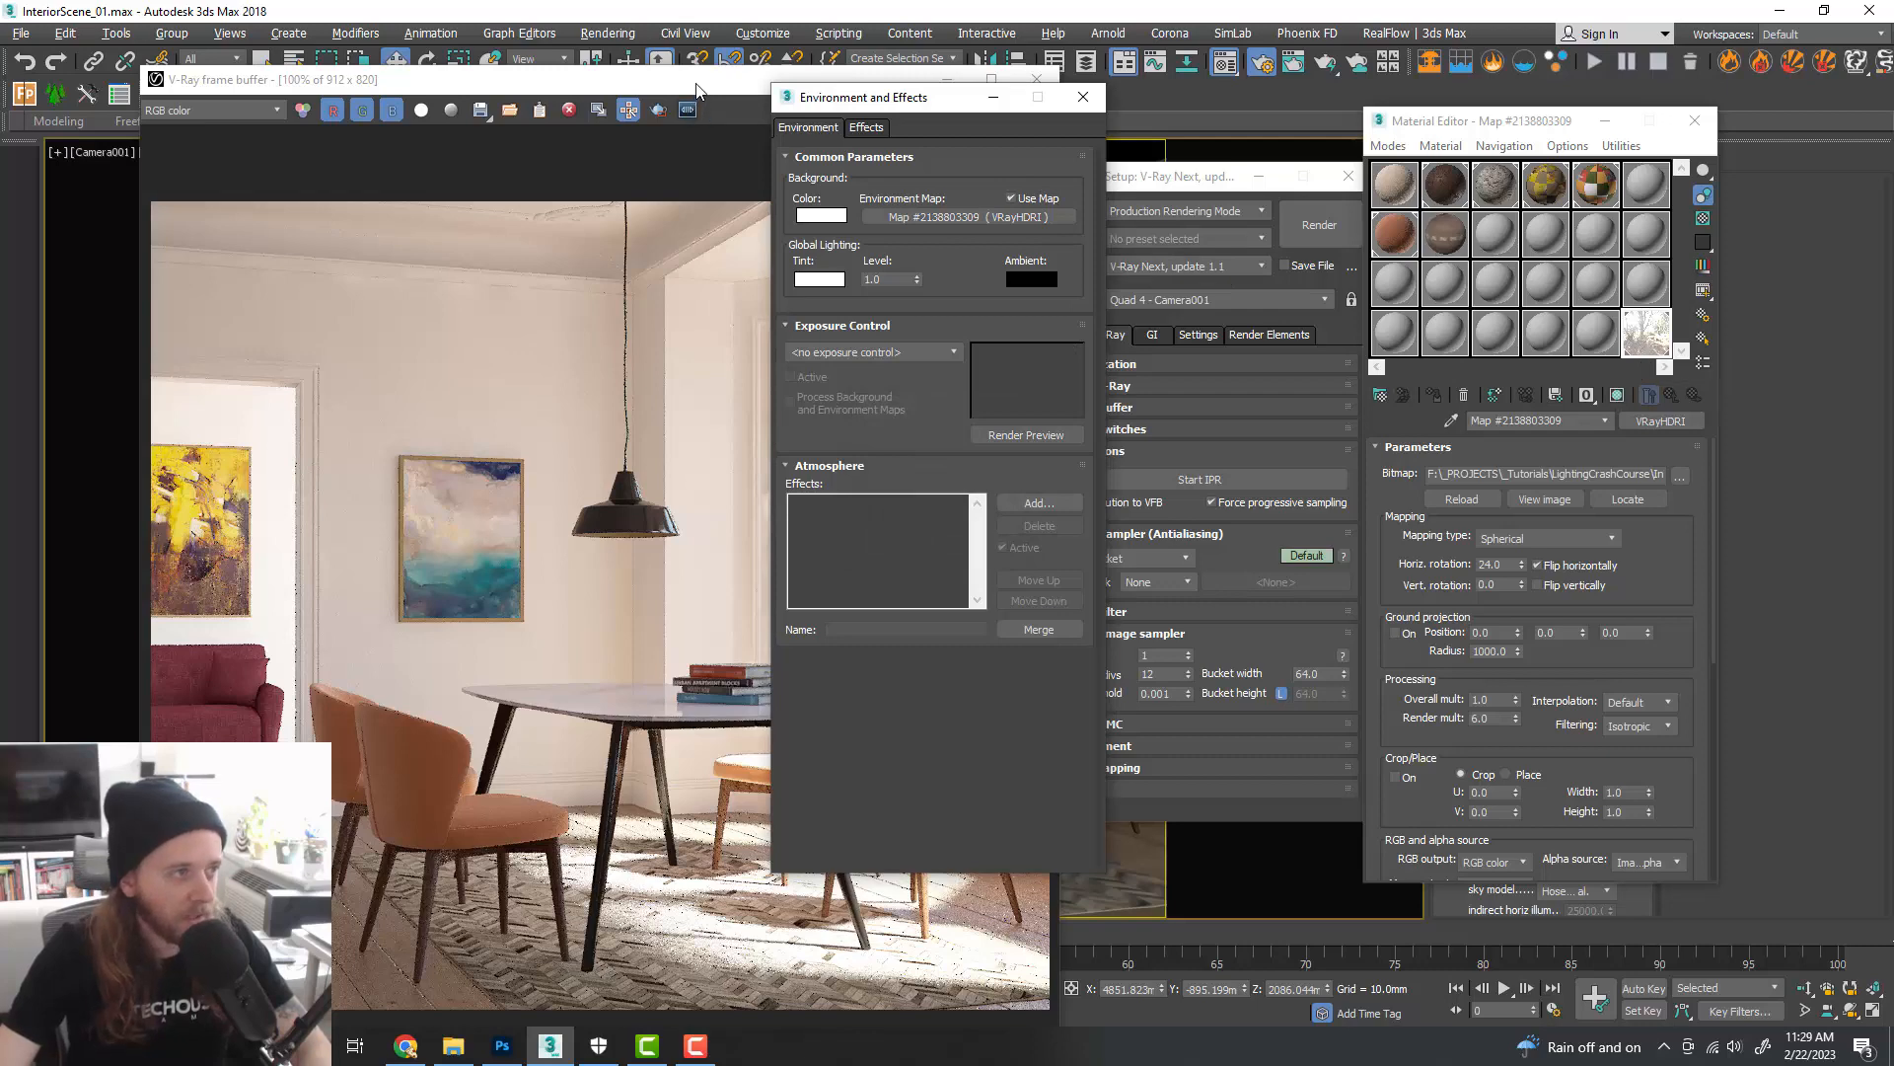
- Restart the IPR render and set the VRayHDRI map's inverse gamma to 1.0
drag(697, 89, 717, 66)
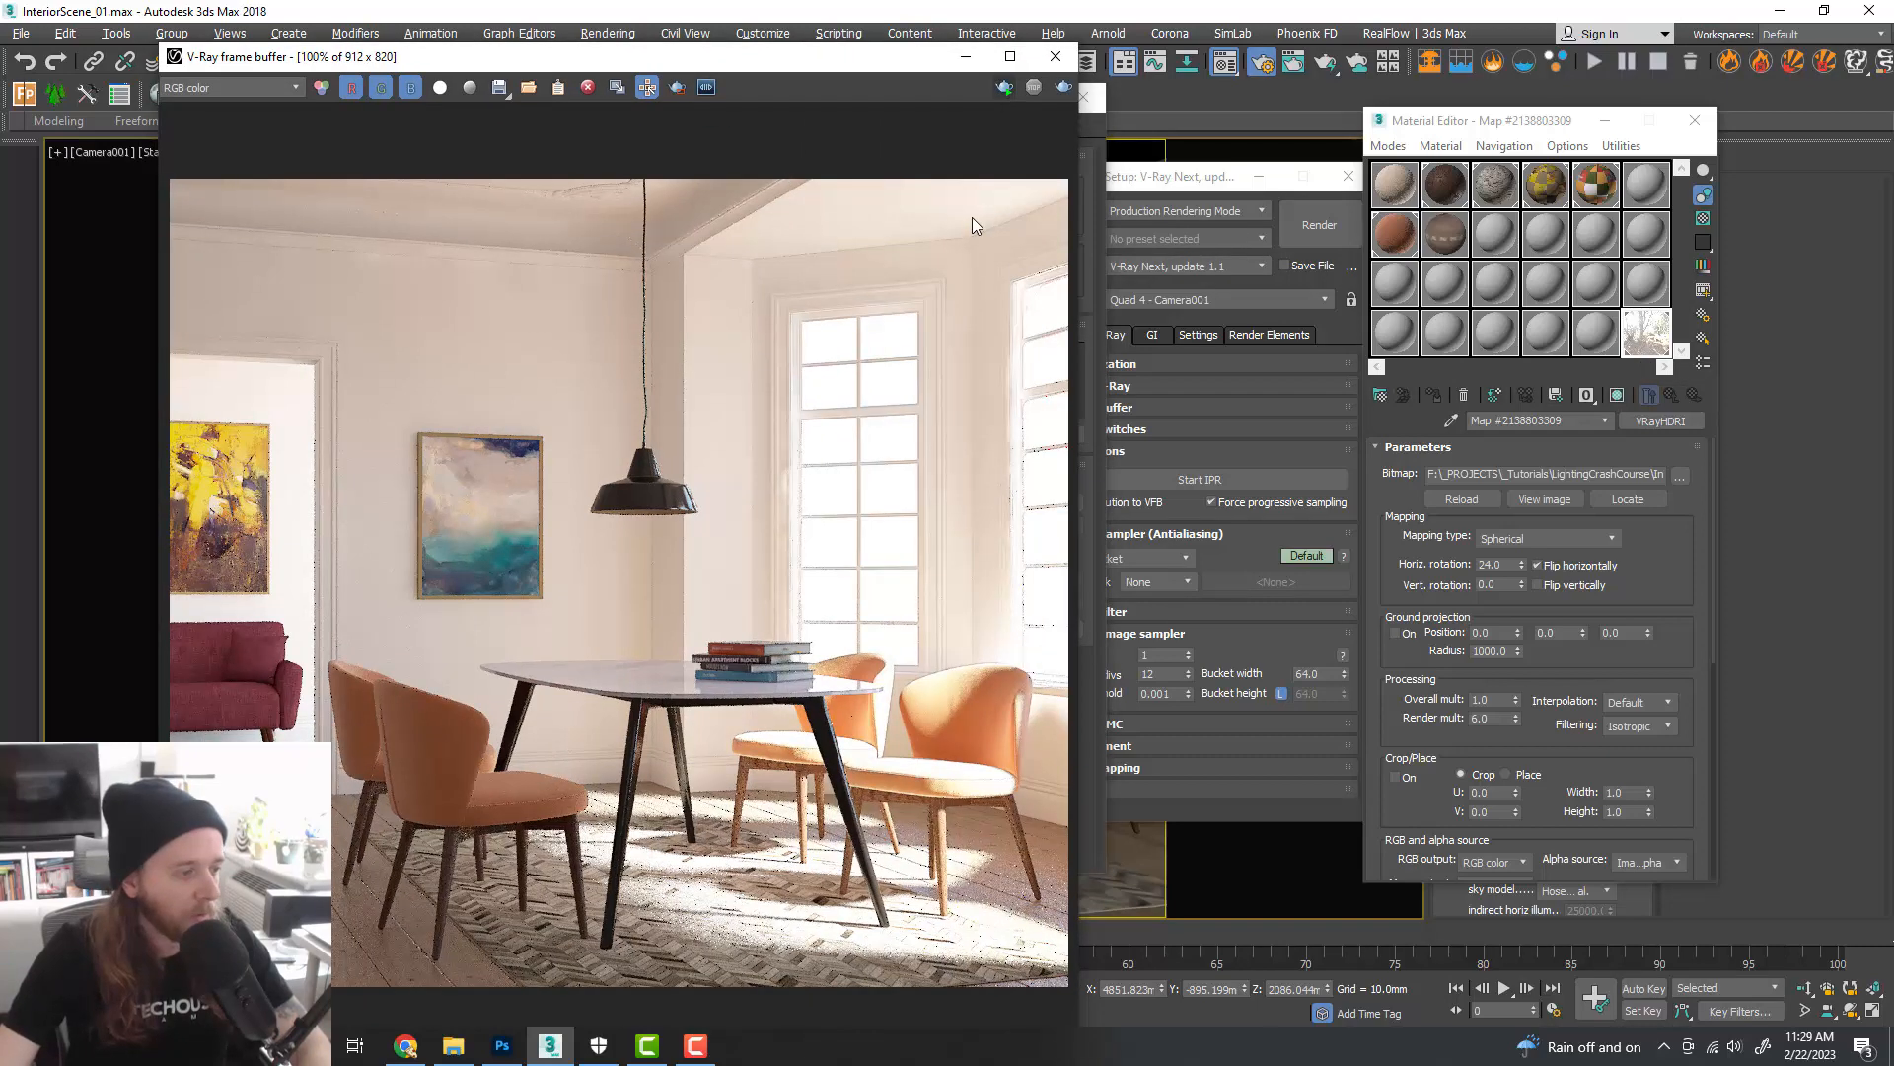
key(shift+q)
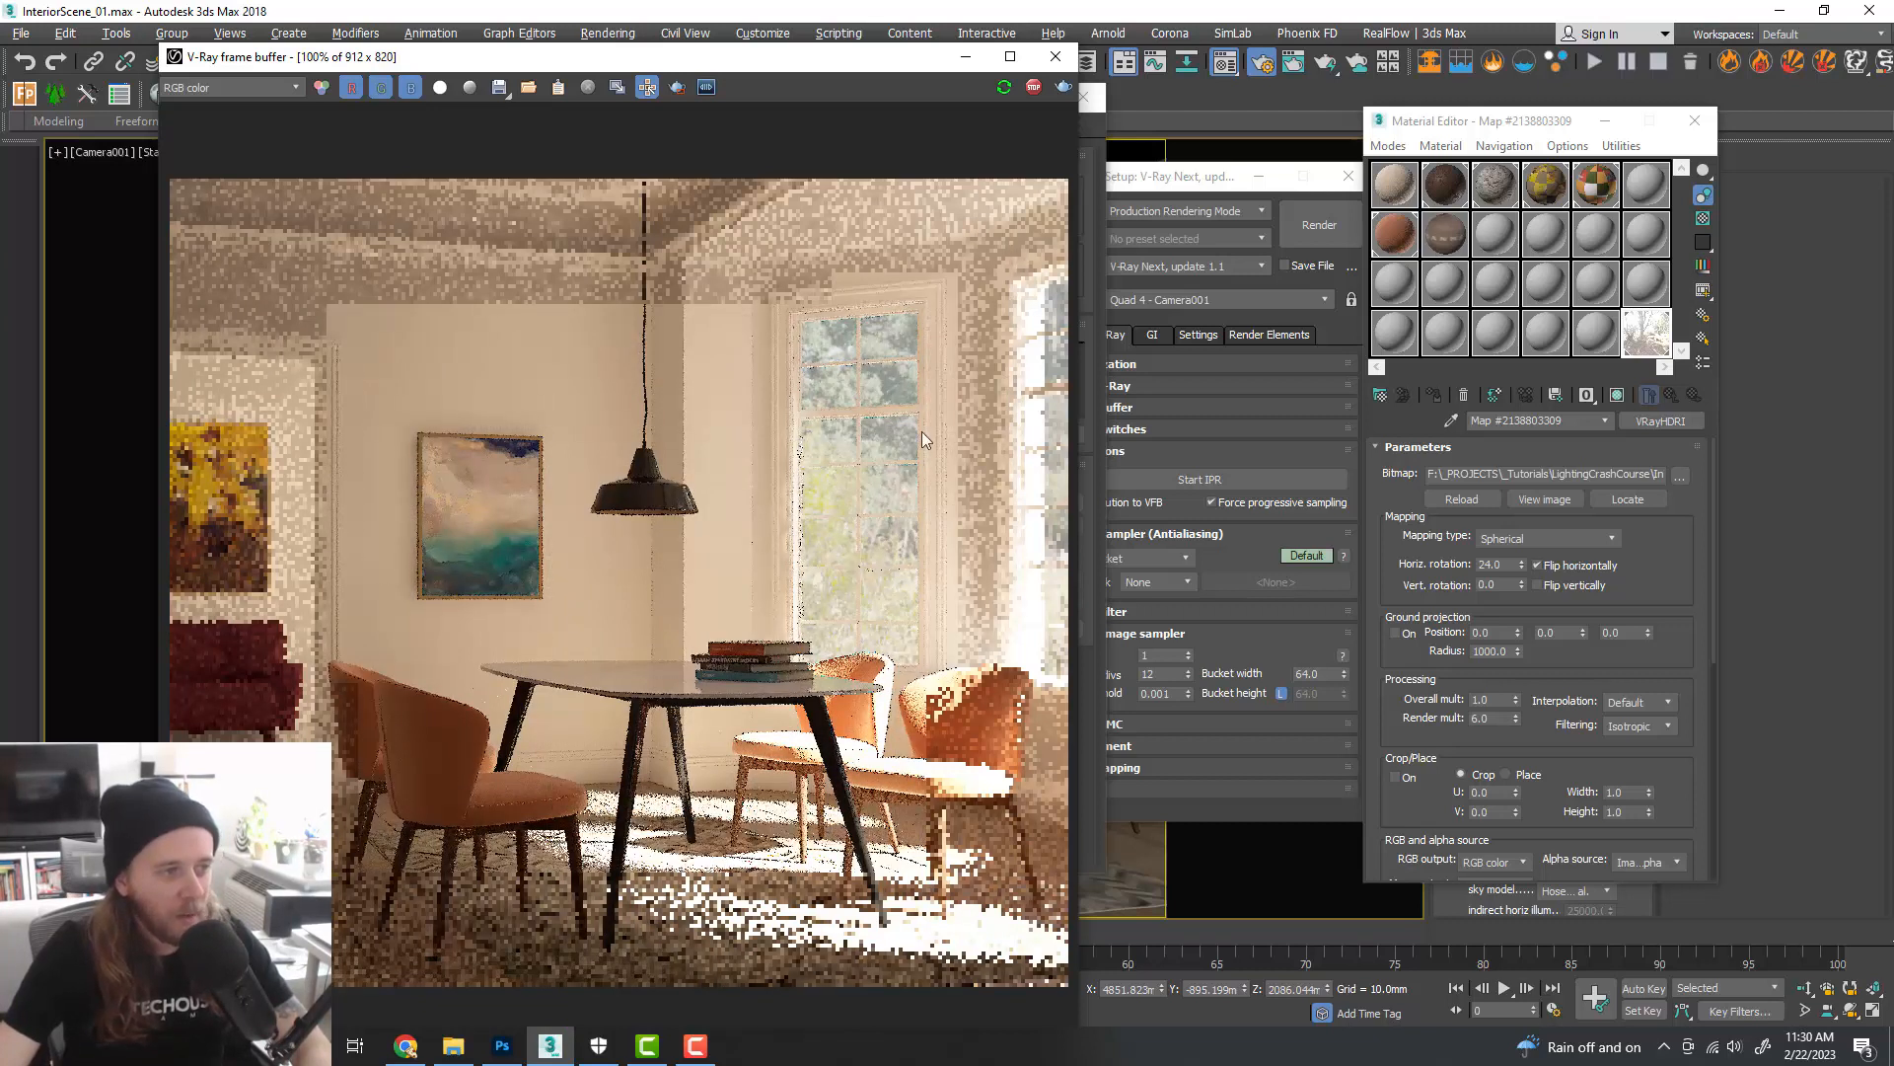
drag(1679, 639, 1678, 541)
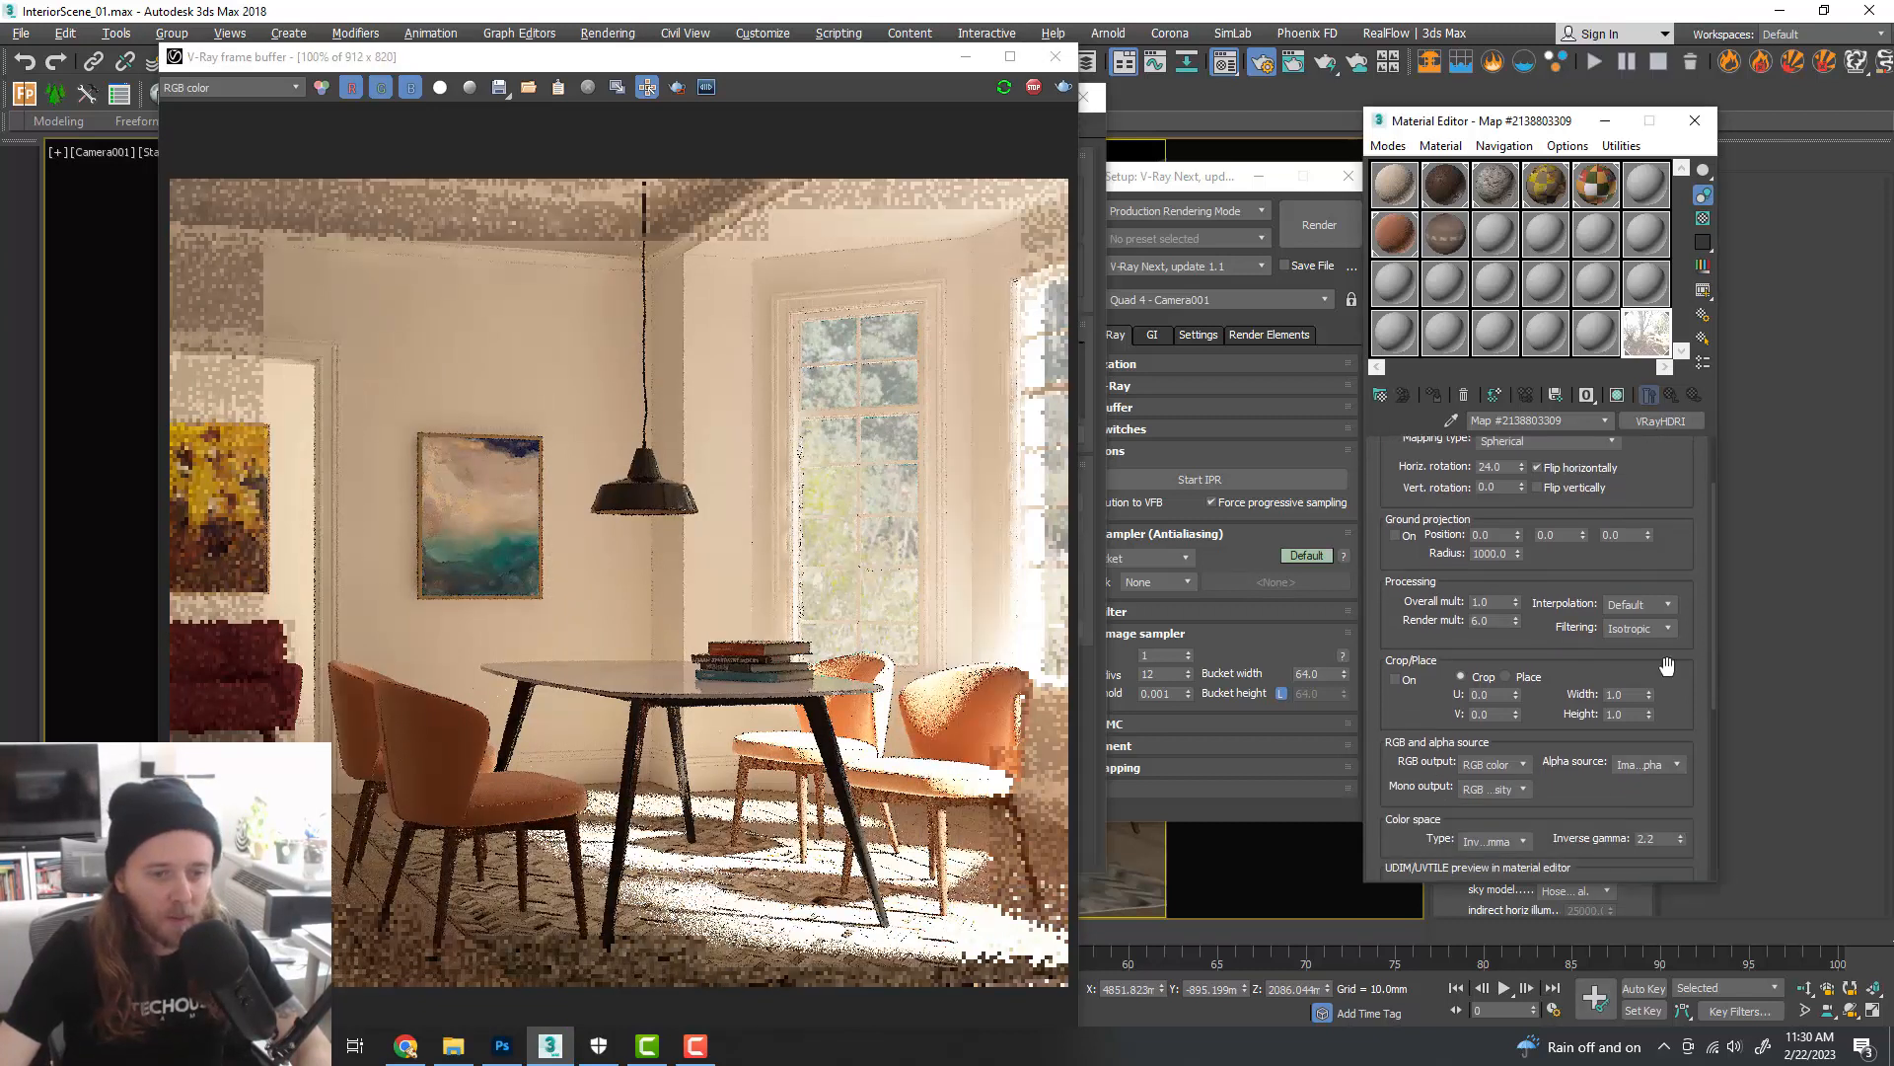
click(1646, 839)
text(1.0)
key(Return)
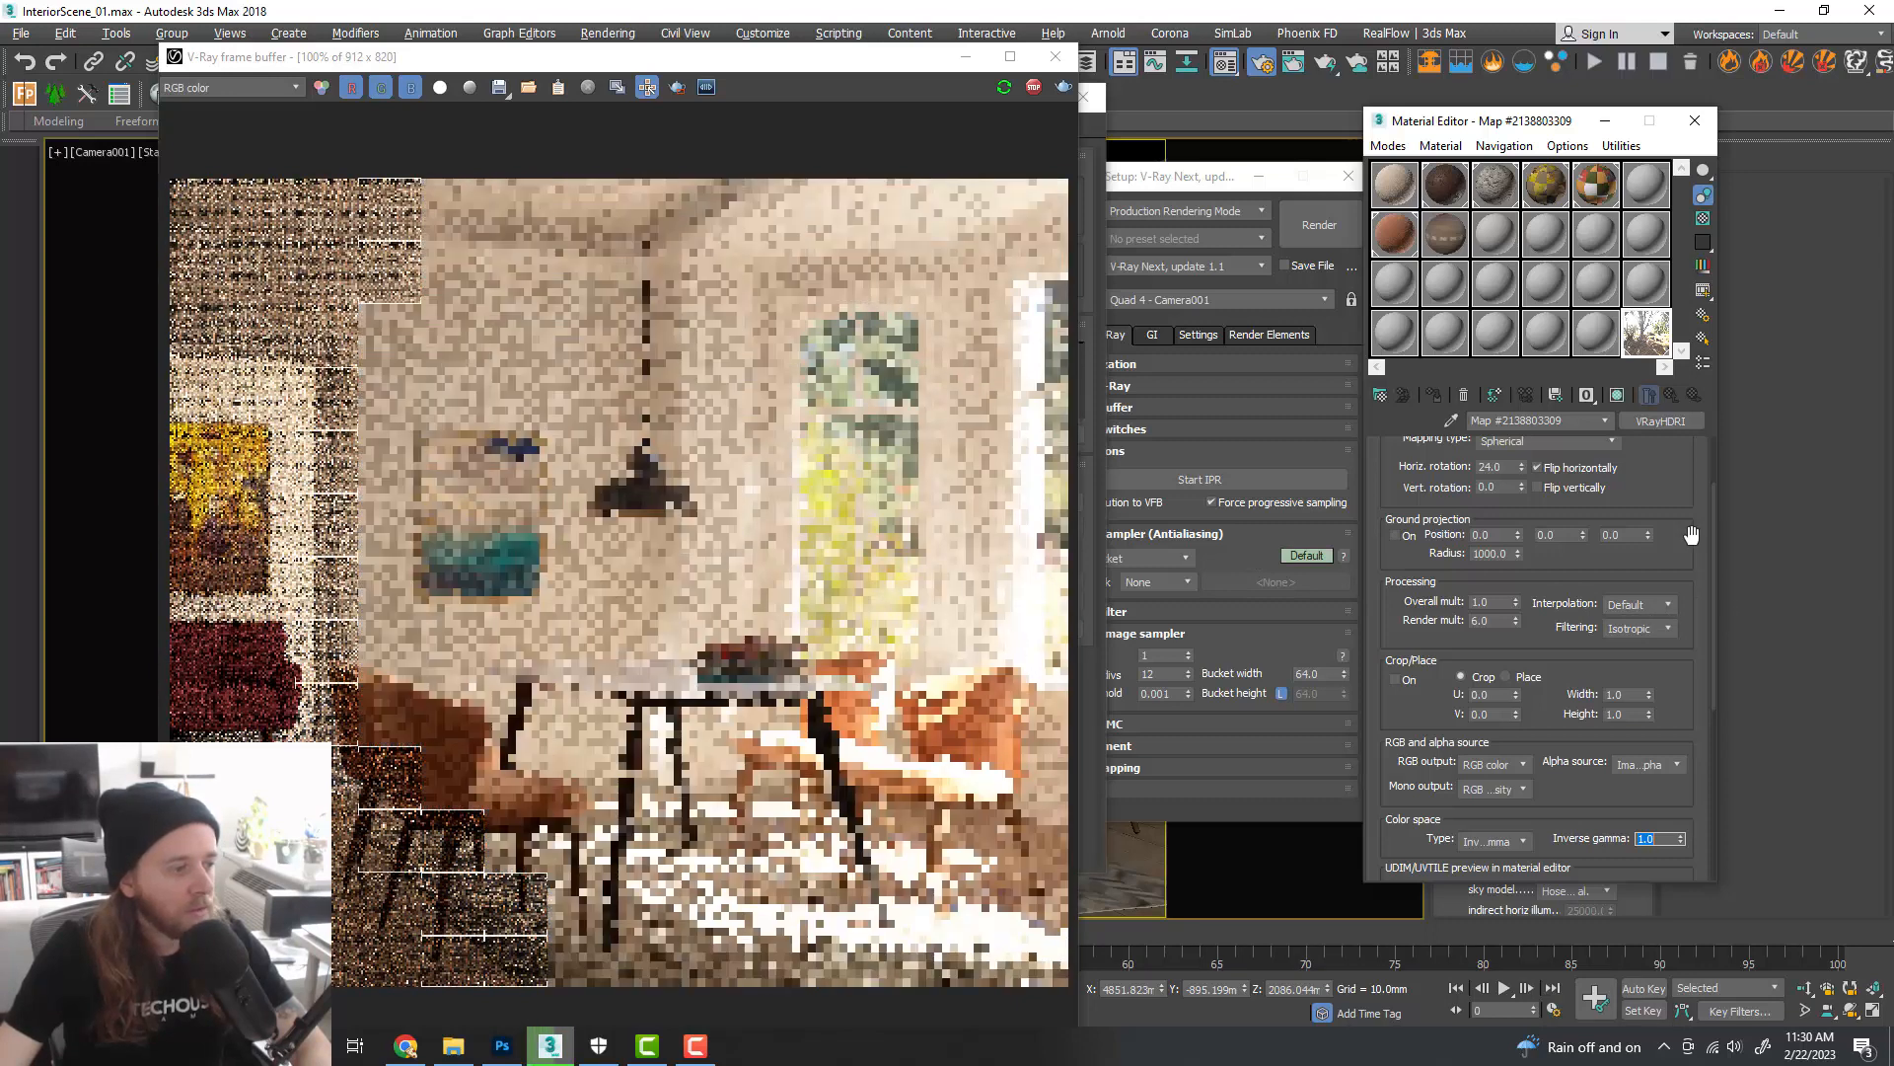
- Set the VRayHDRI map's render multiplier to 10 while the IPR render is running
drag(1691, 533, 1680, 582)
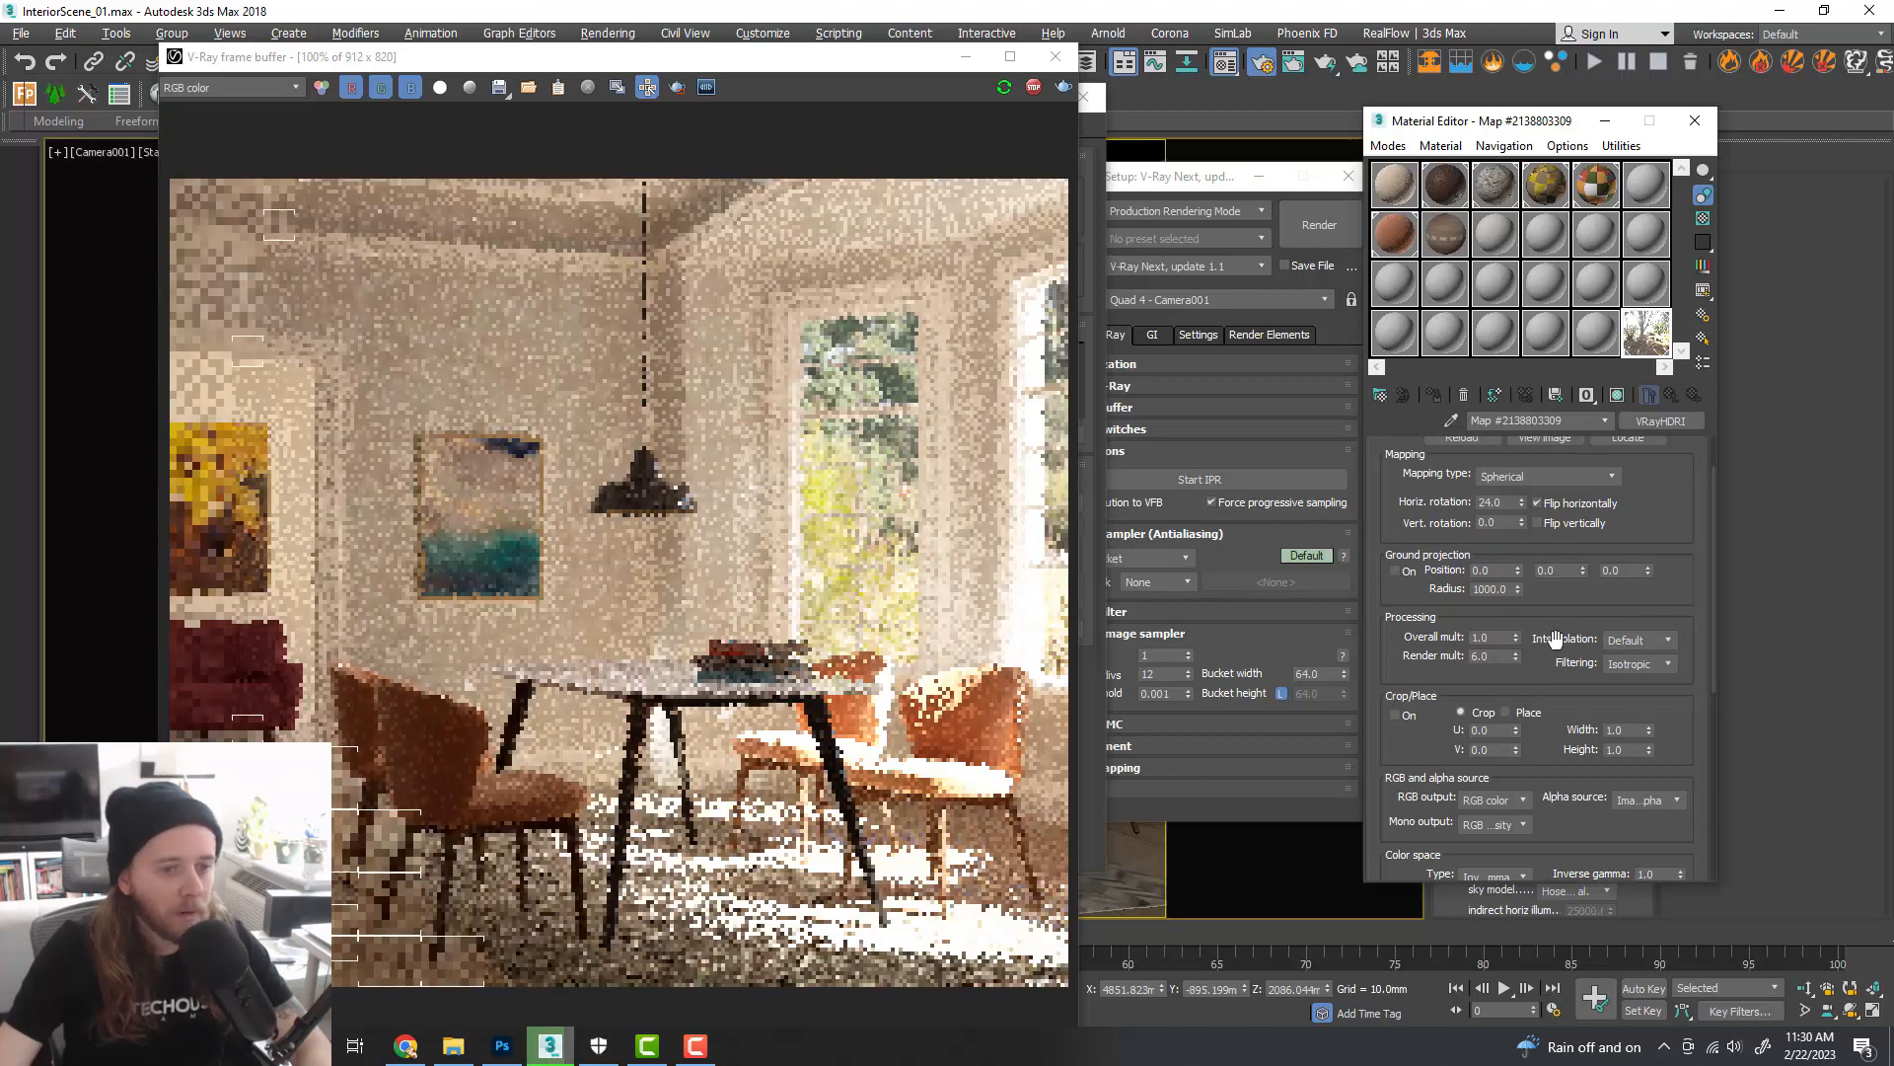
double_click(1490, 656)
text(5)
key(Return)
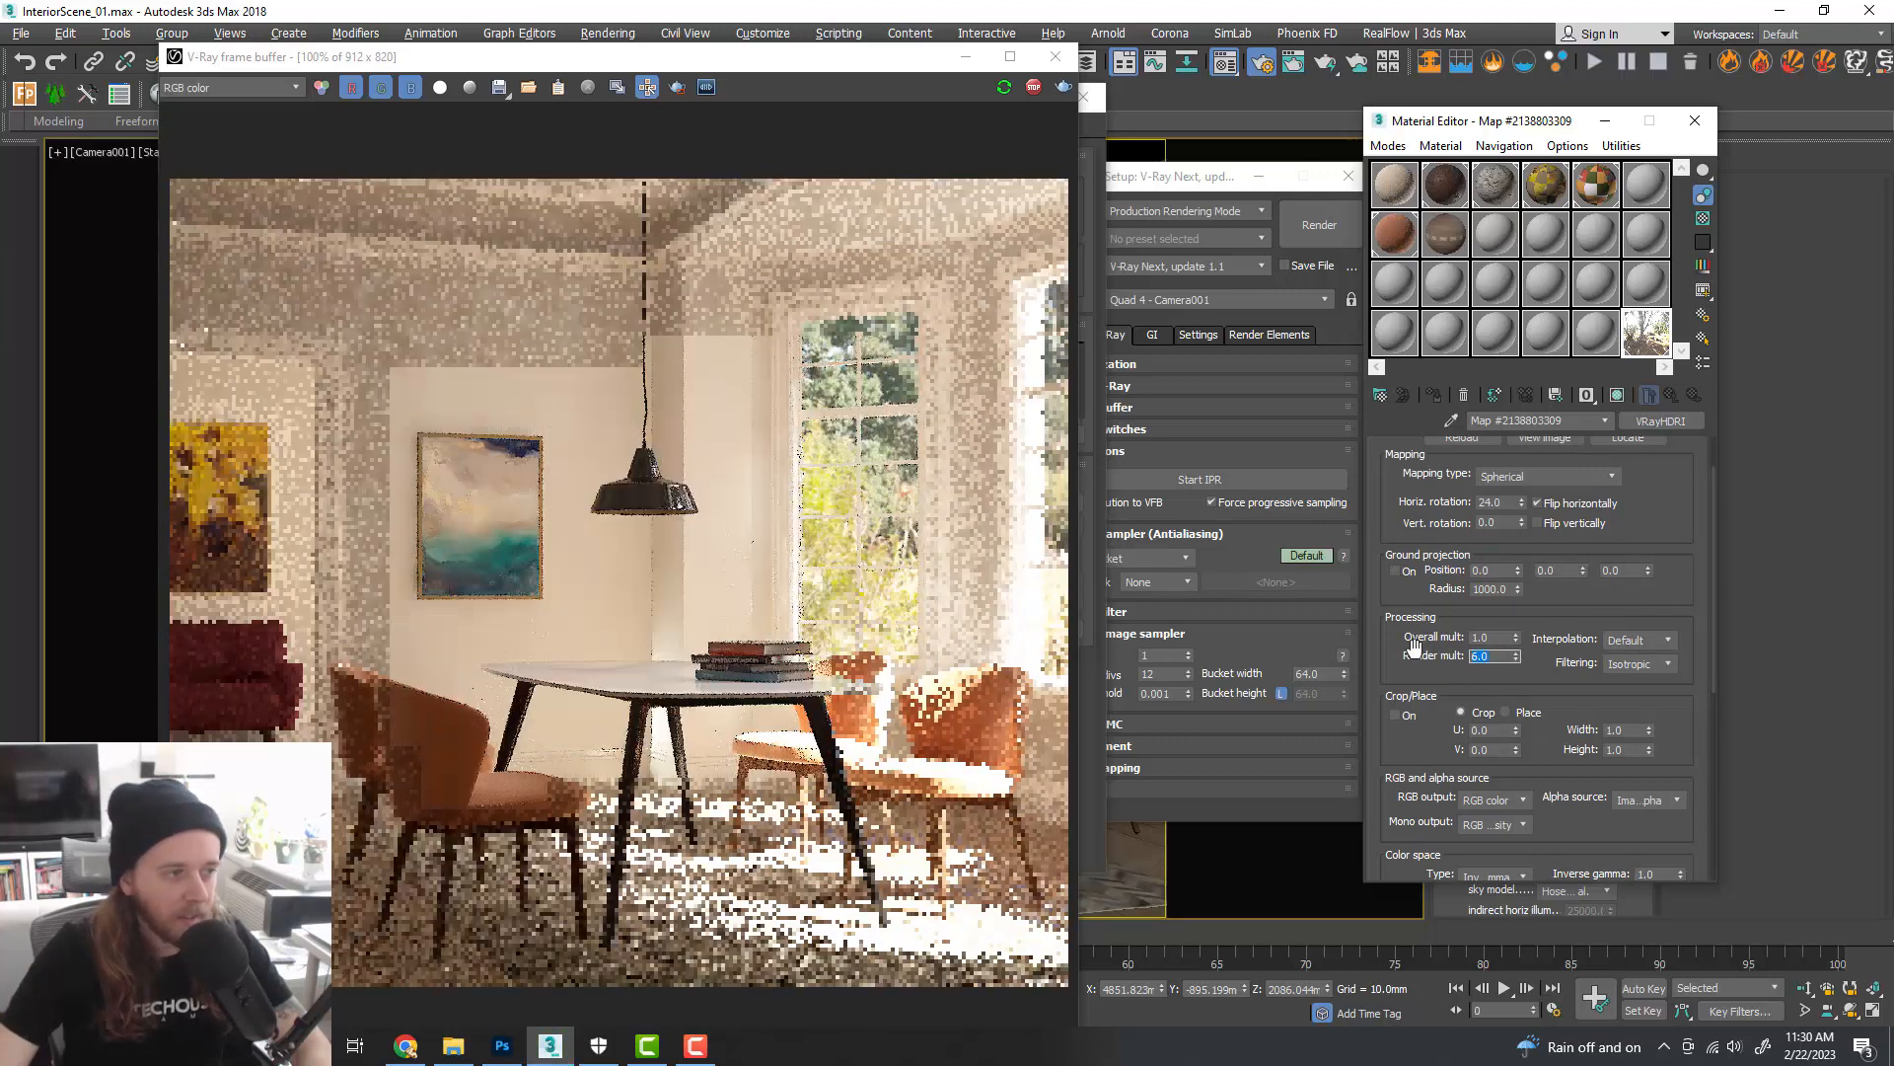
text(10)
key(Return)
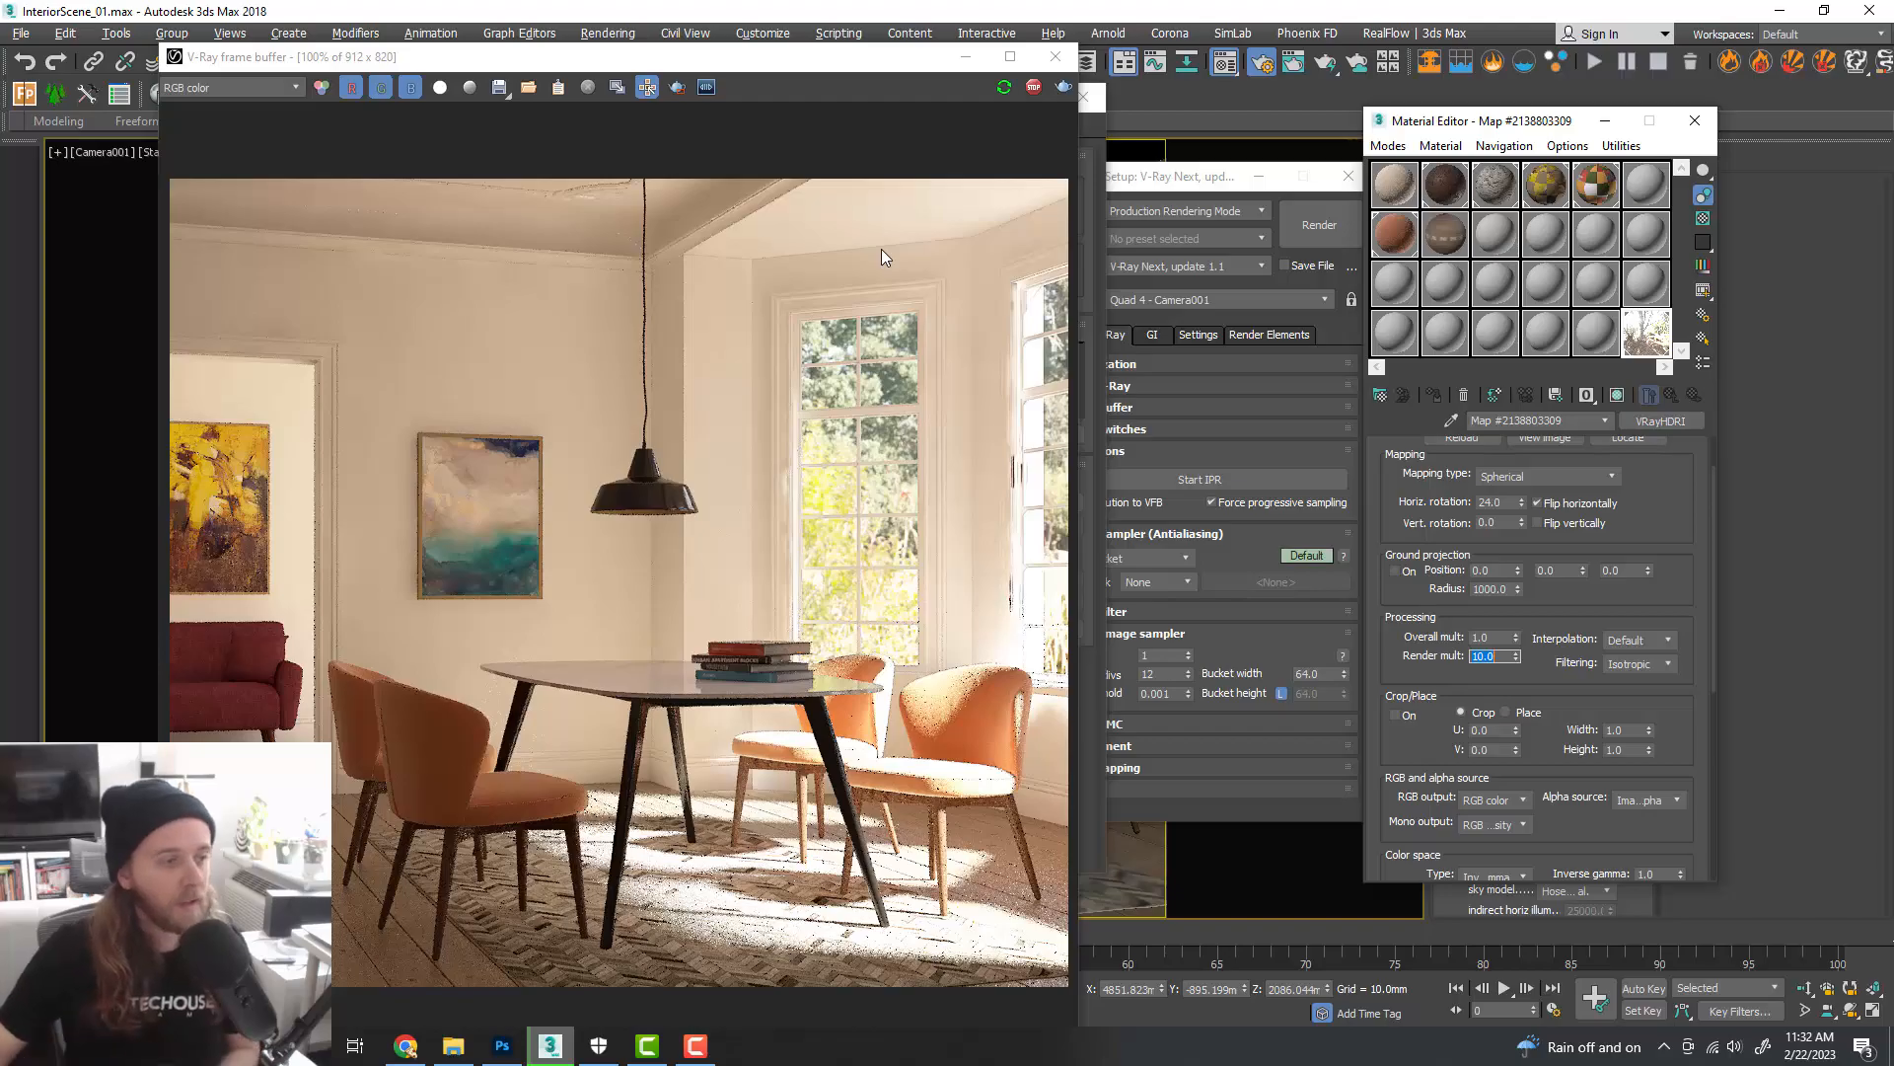
- Clear the VRayHDRI map from the environment background and restart the IPR render without an environment map
key(8)
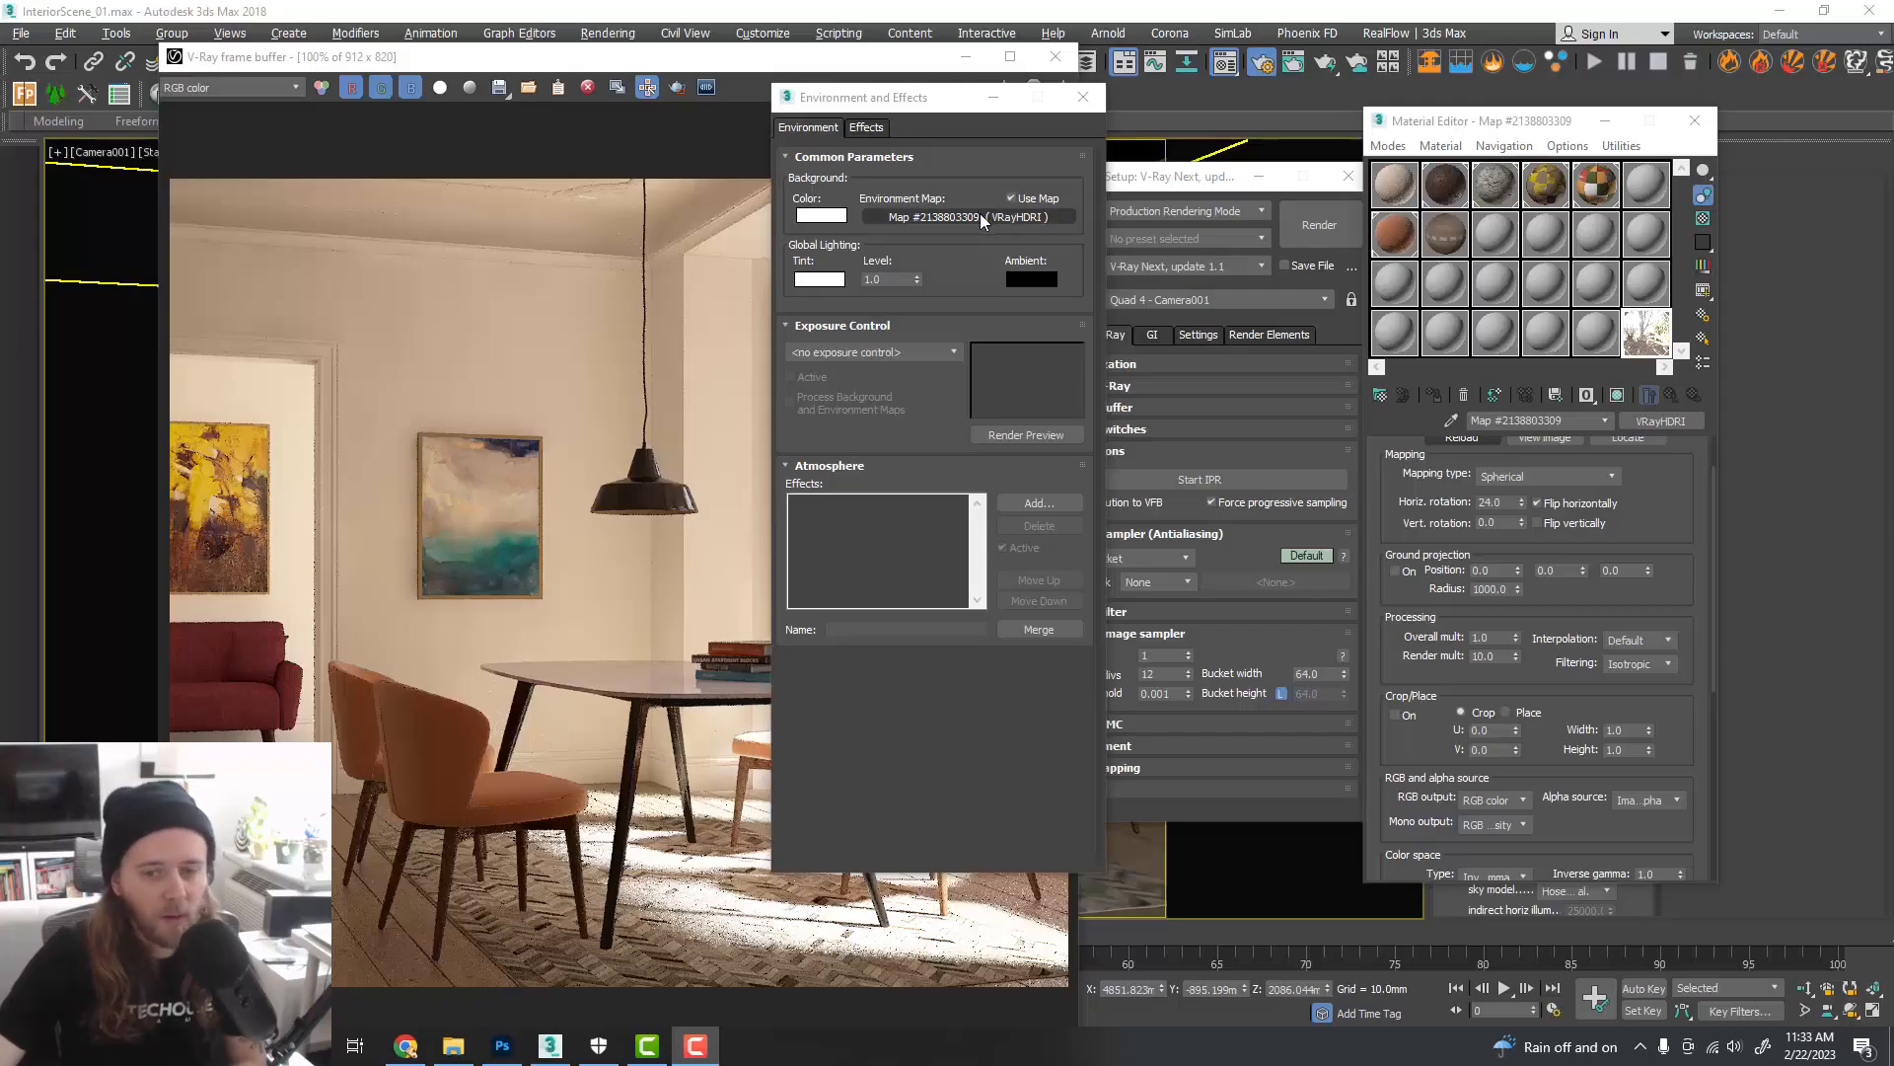
right_click(980, 213)
click(1027, 271)
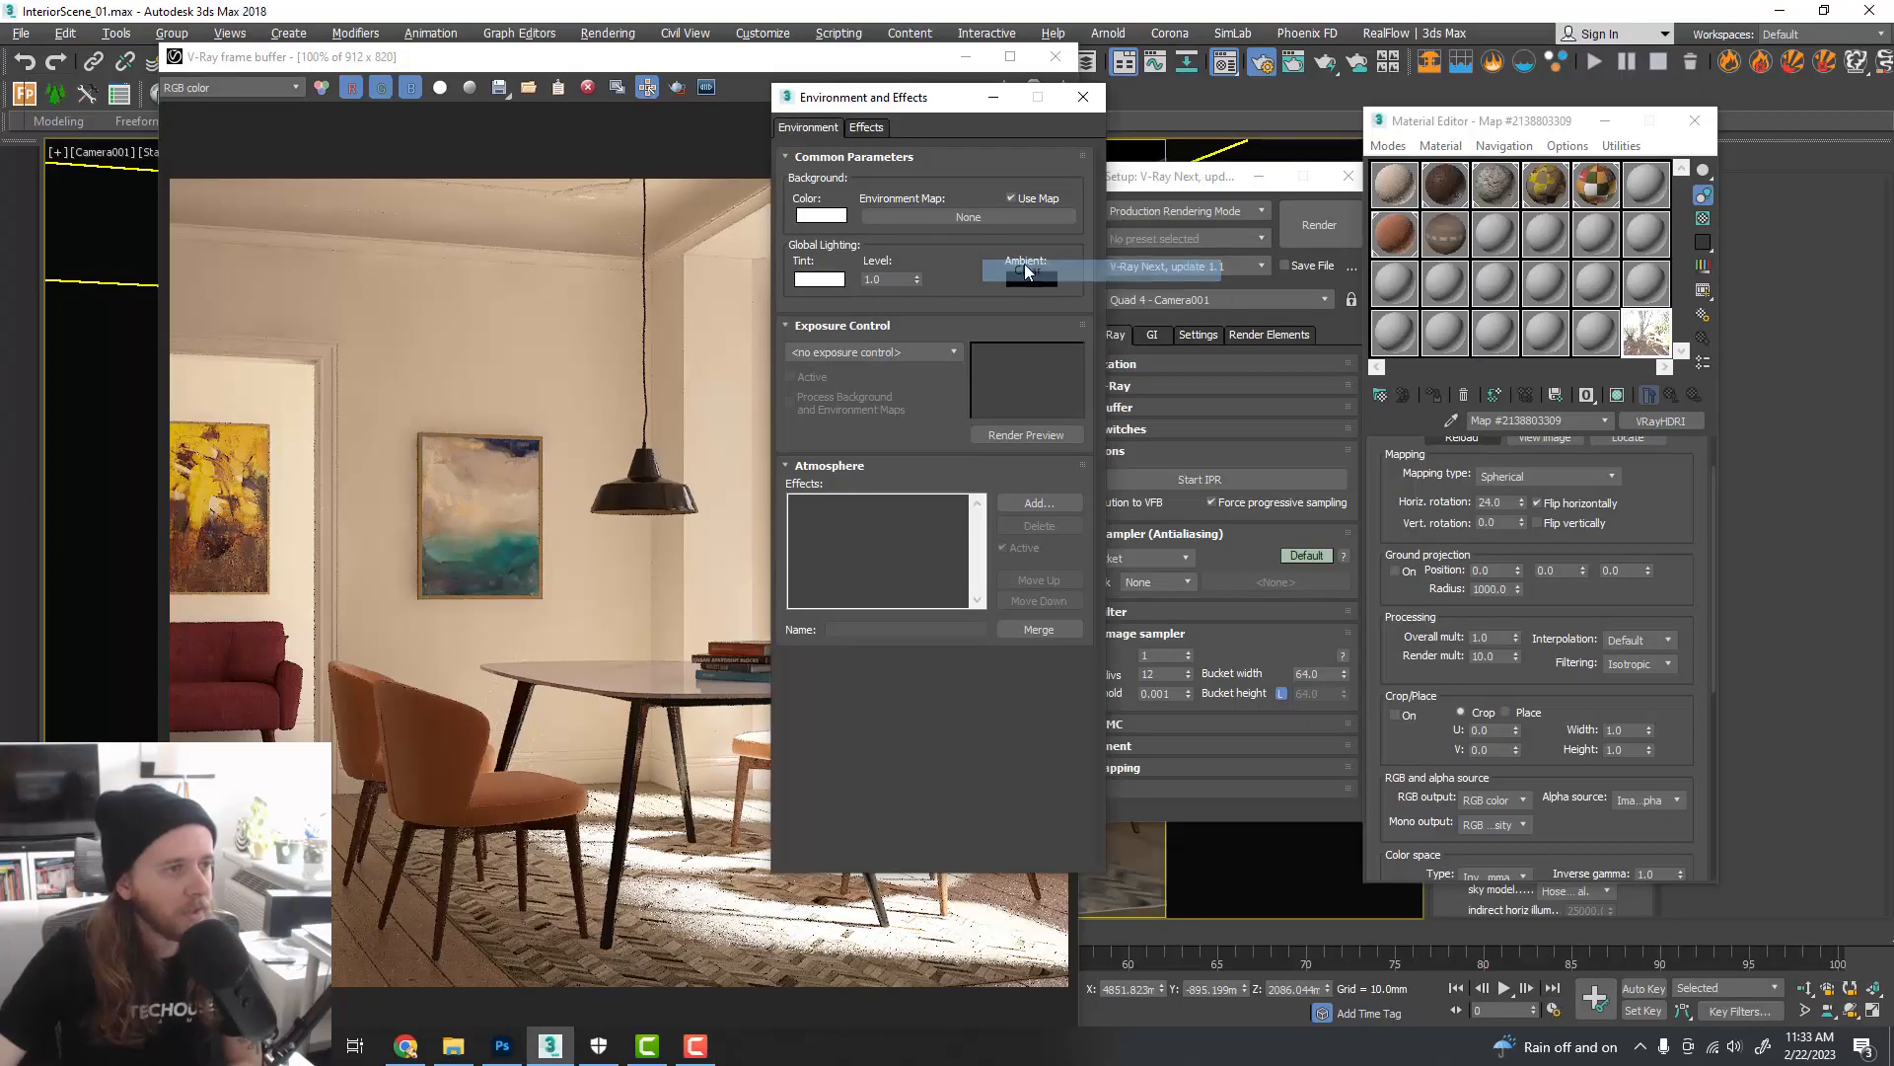
drag(703, 61, 672, 50)
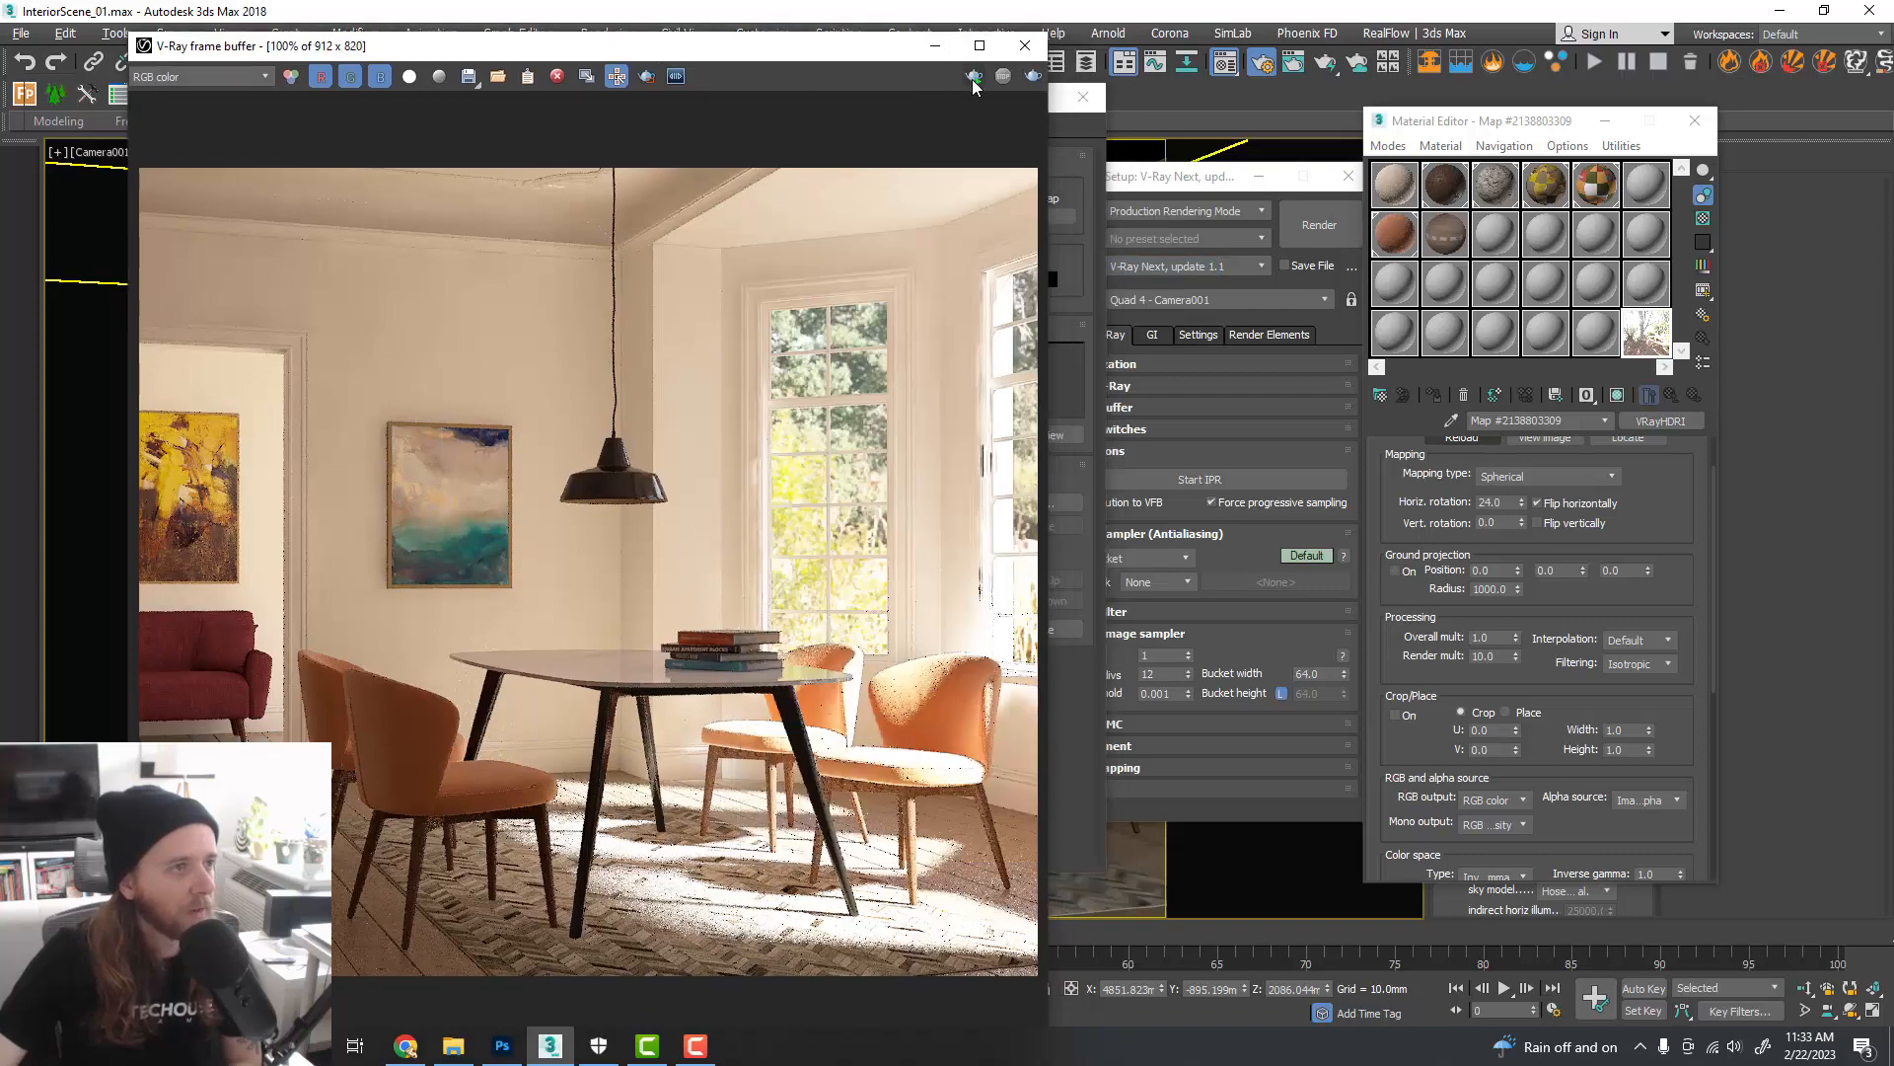
click(973, 79)
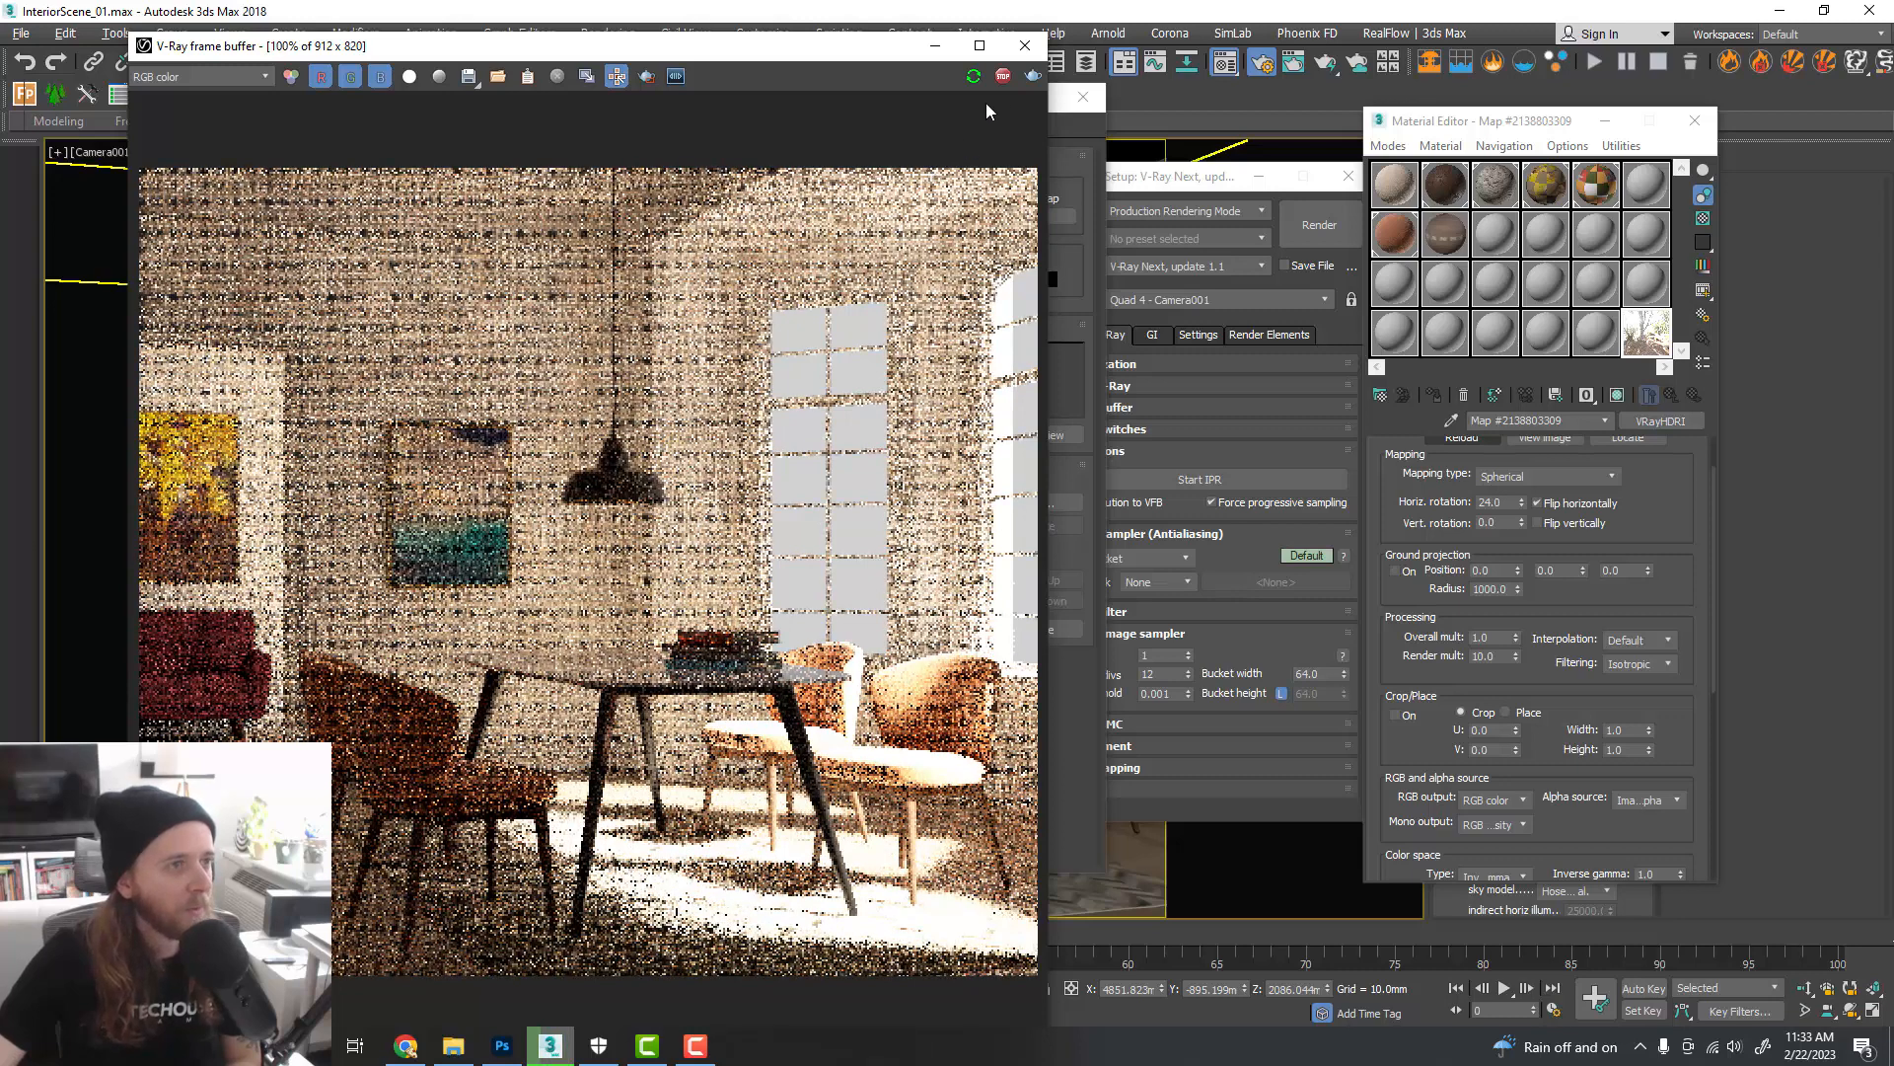
drag(884, 57, 802, 51)
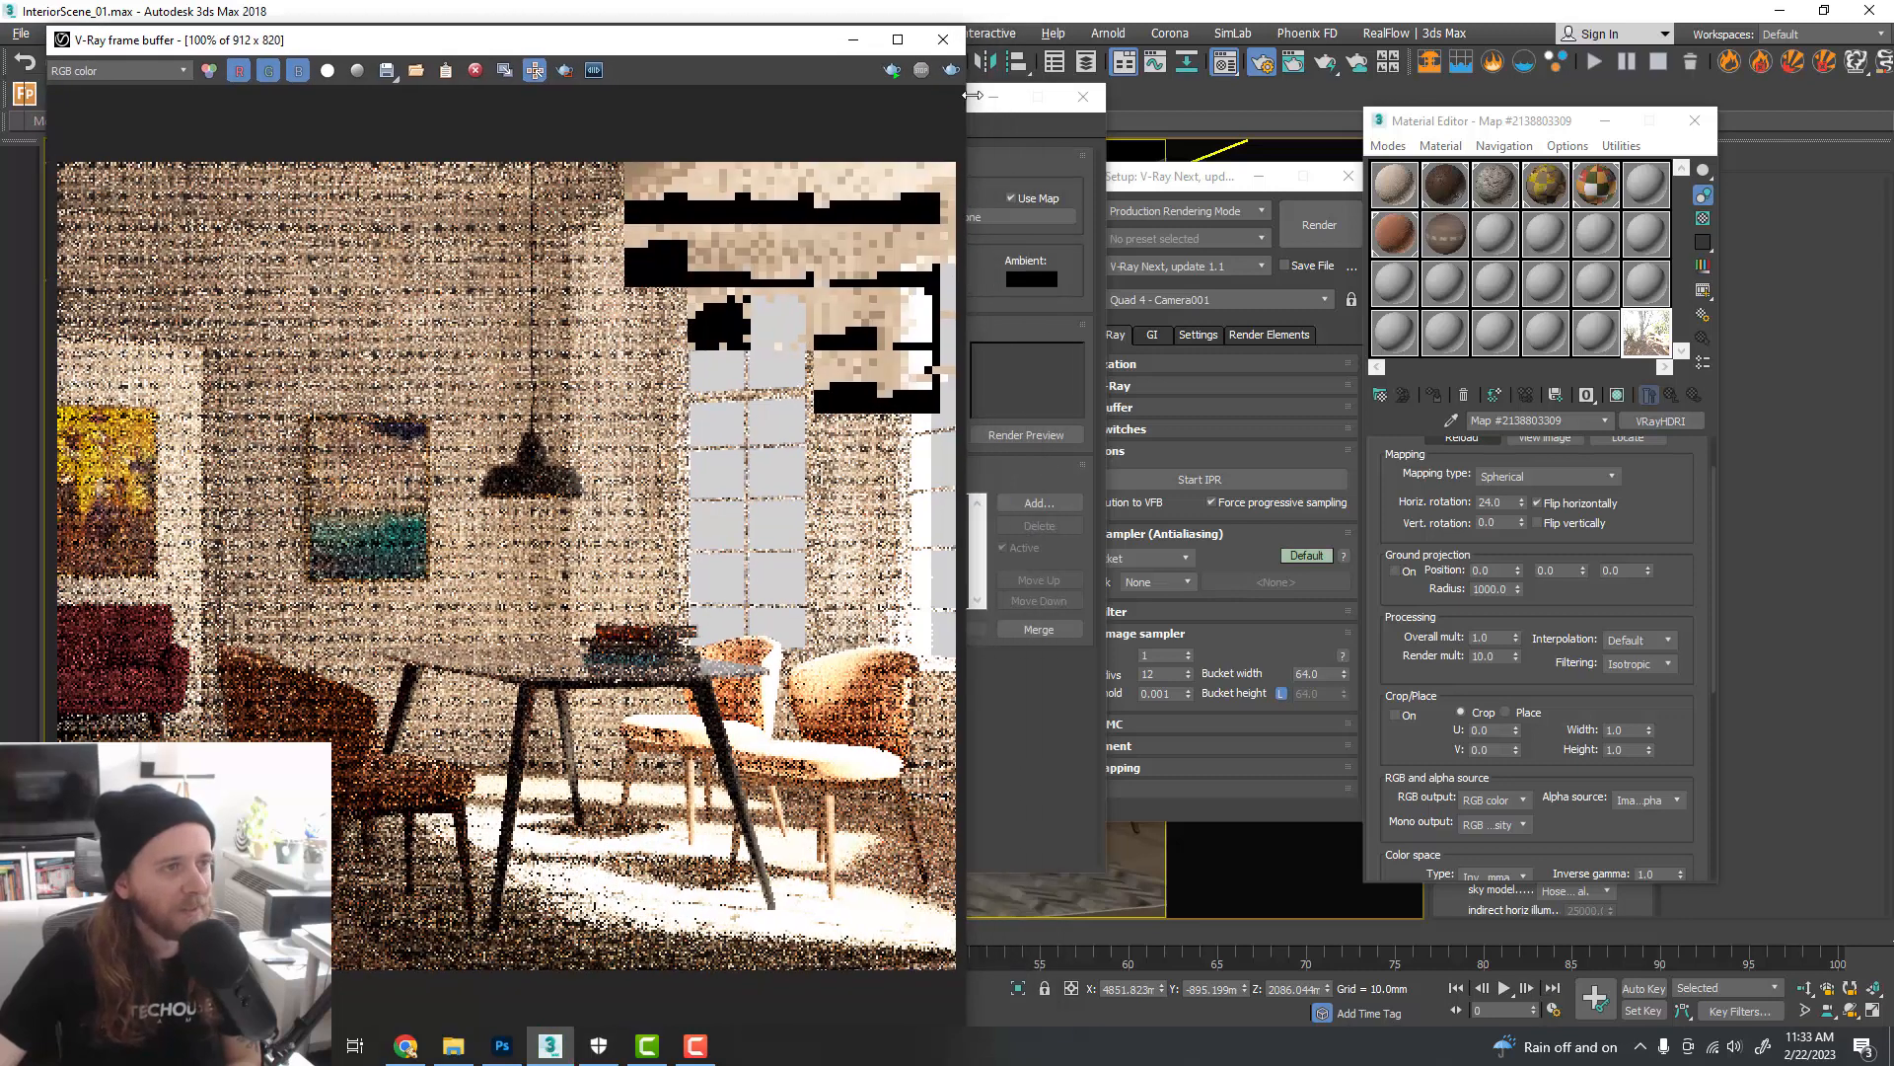
- Assign a VRaySky map as the environment map, restart the IPR render and dismiss the low disk space notification
click(1011, 134)
click(1007, 217)
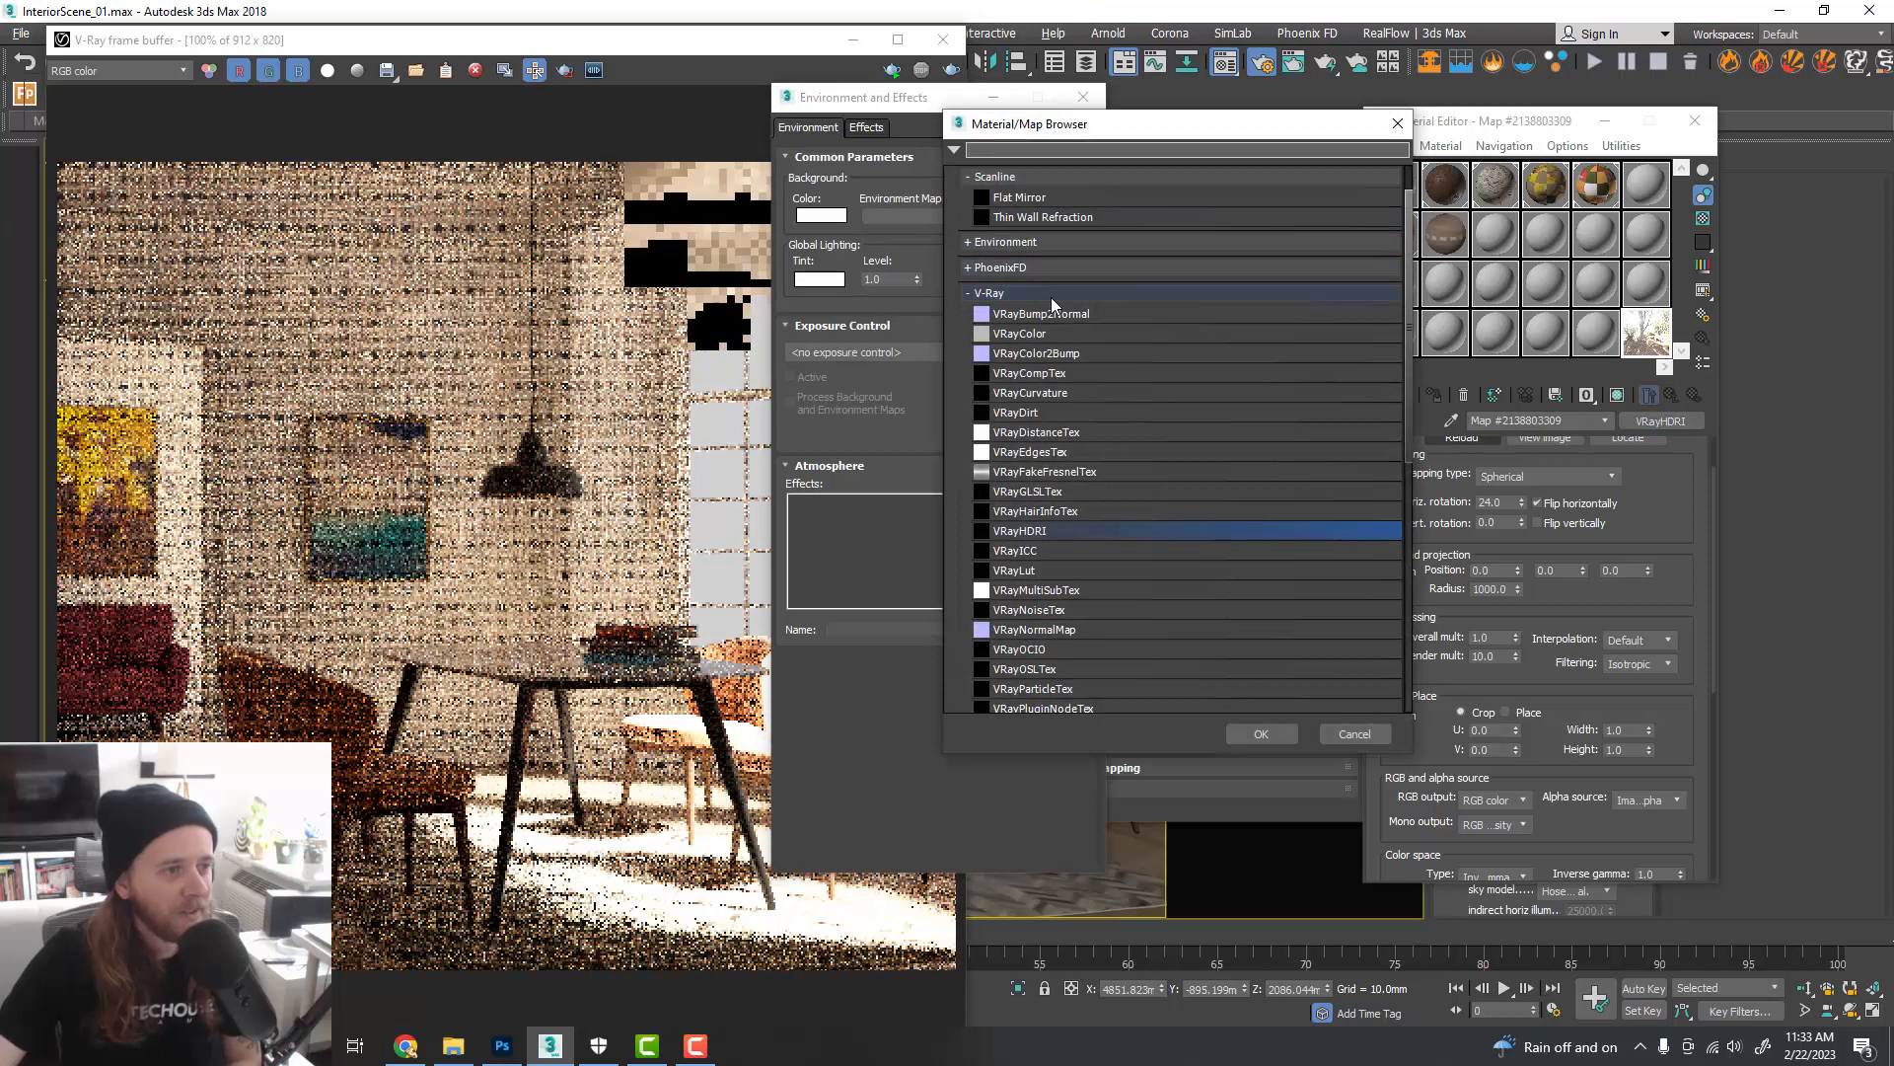
scroll(1094, 530, down, 3)
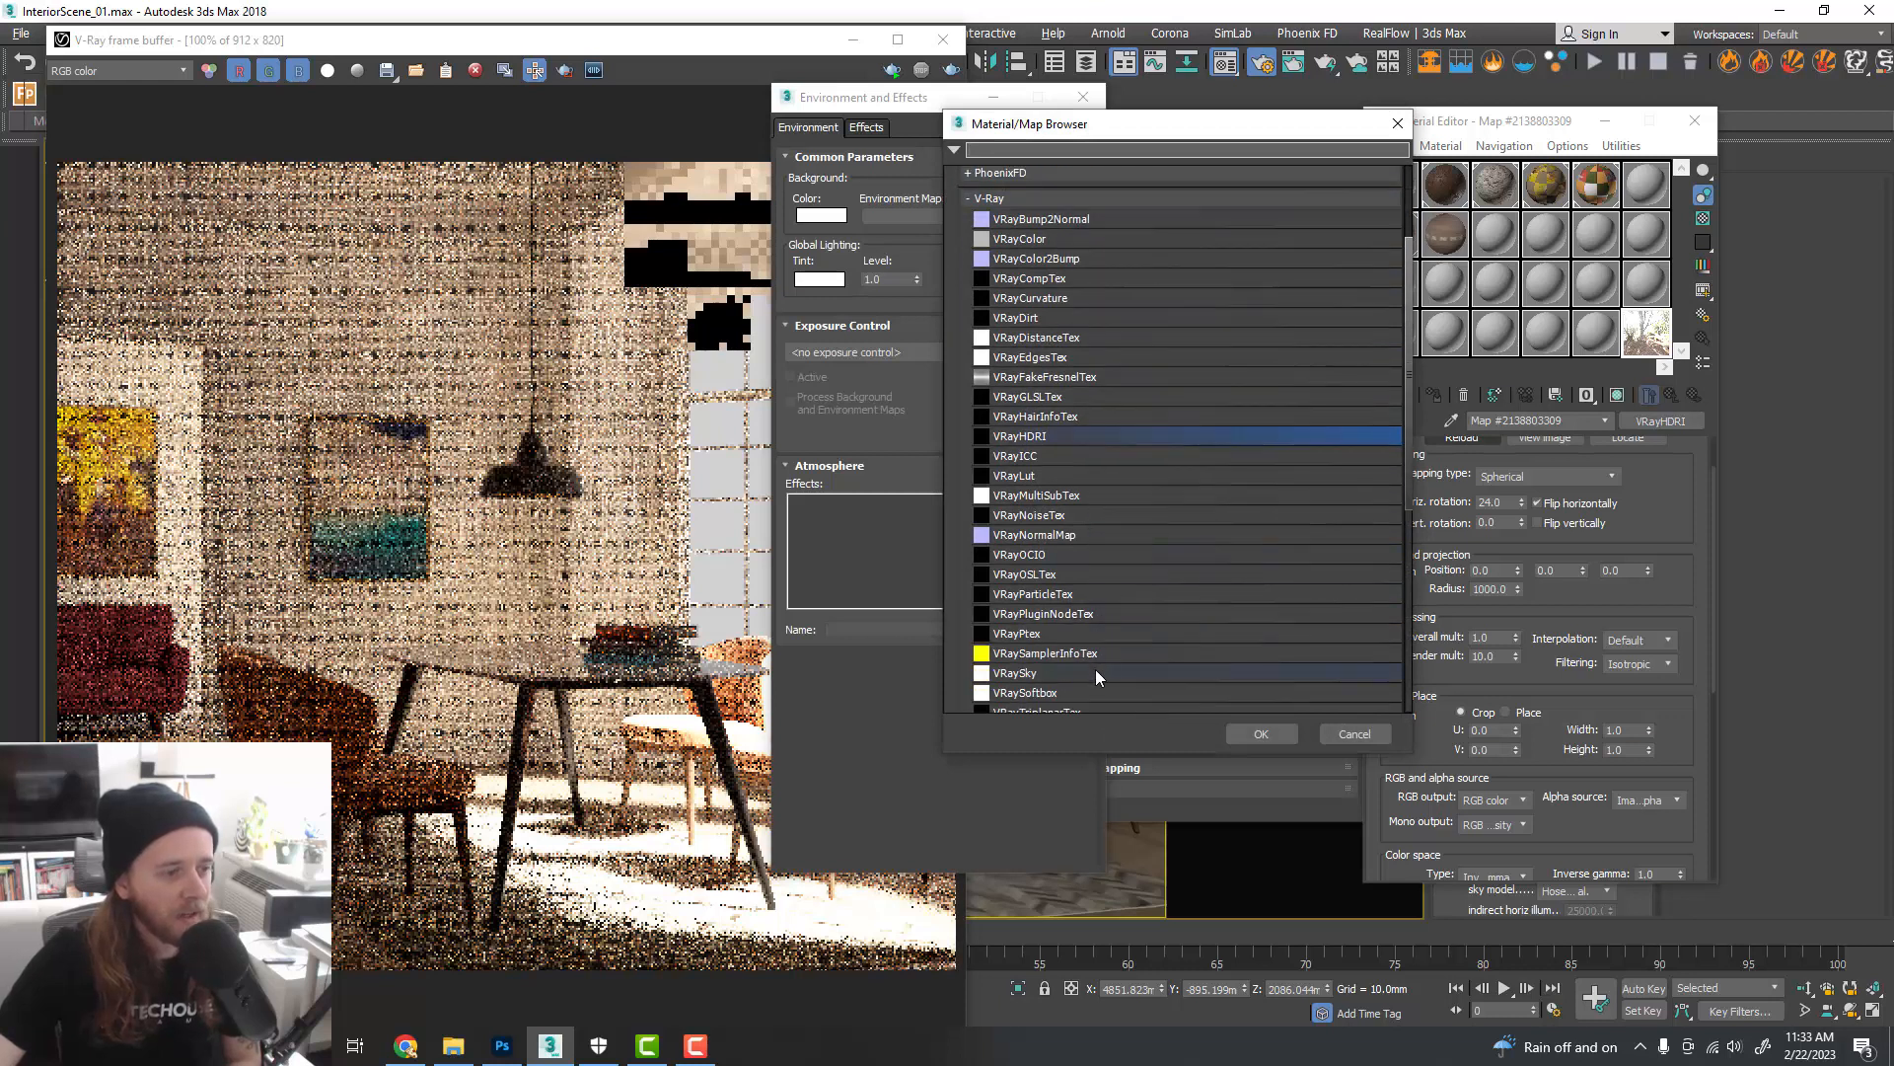
double_click(1096, 675)
drag(719, 40, 867, 17)
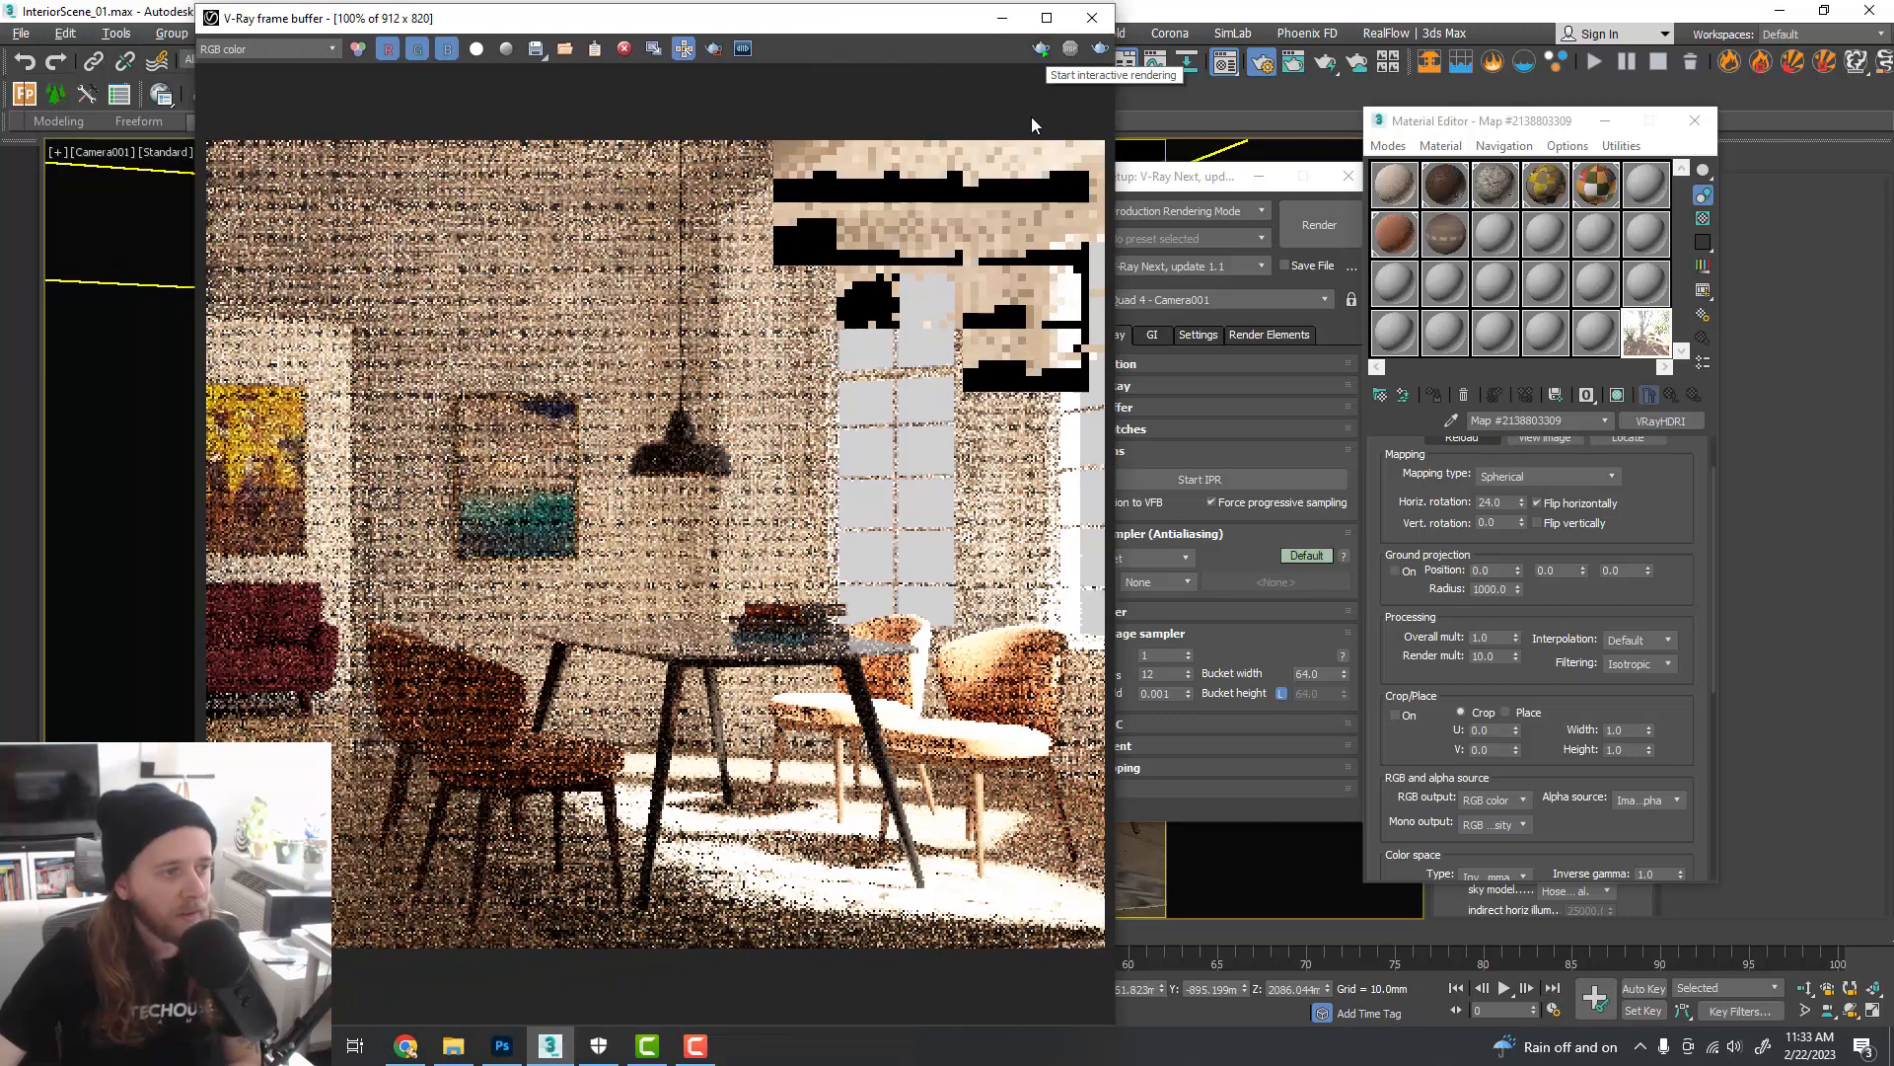
click(1041, 48)
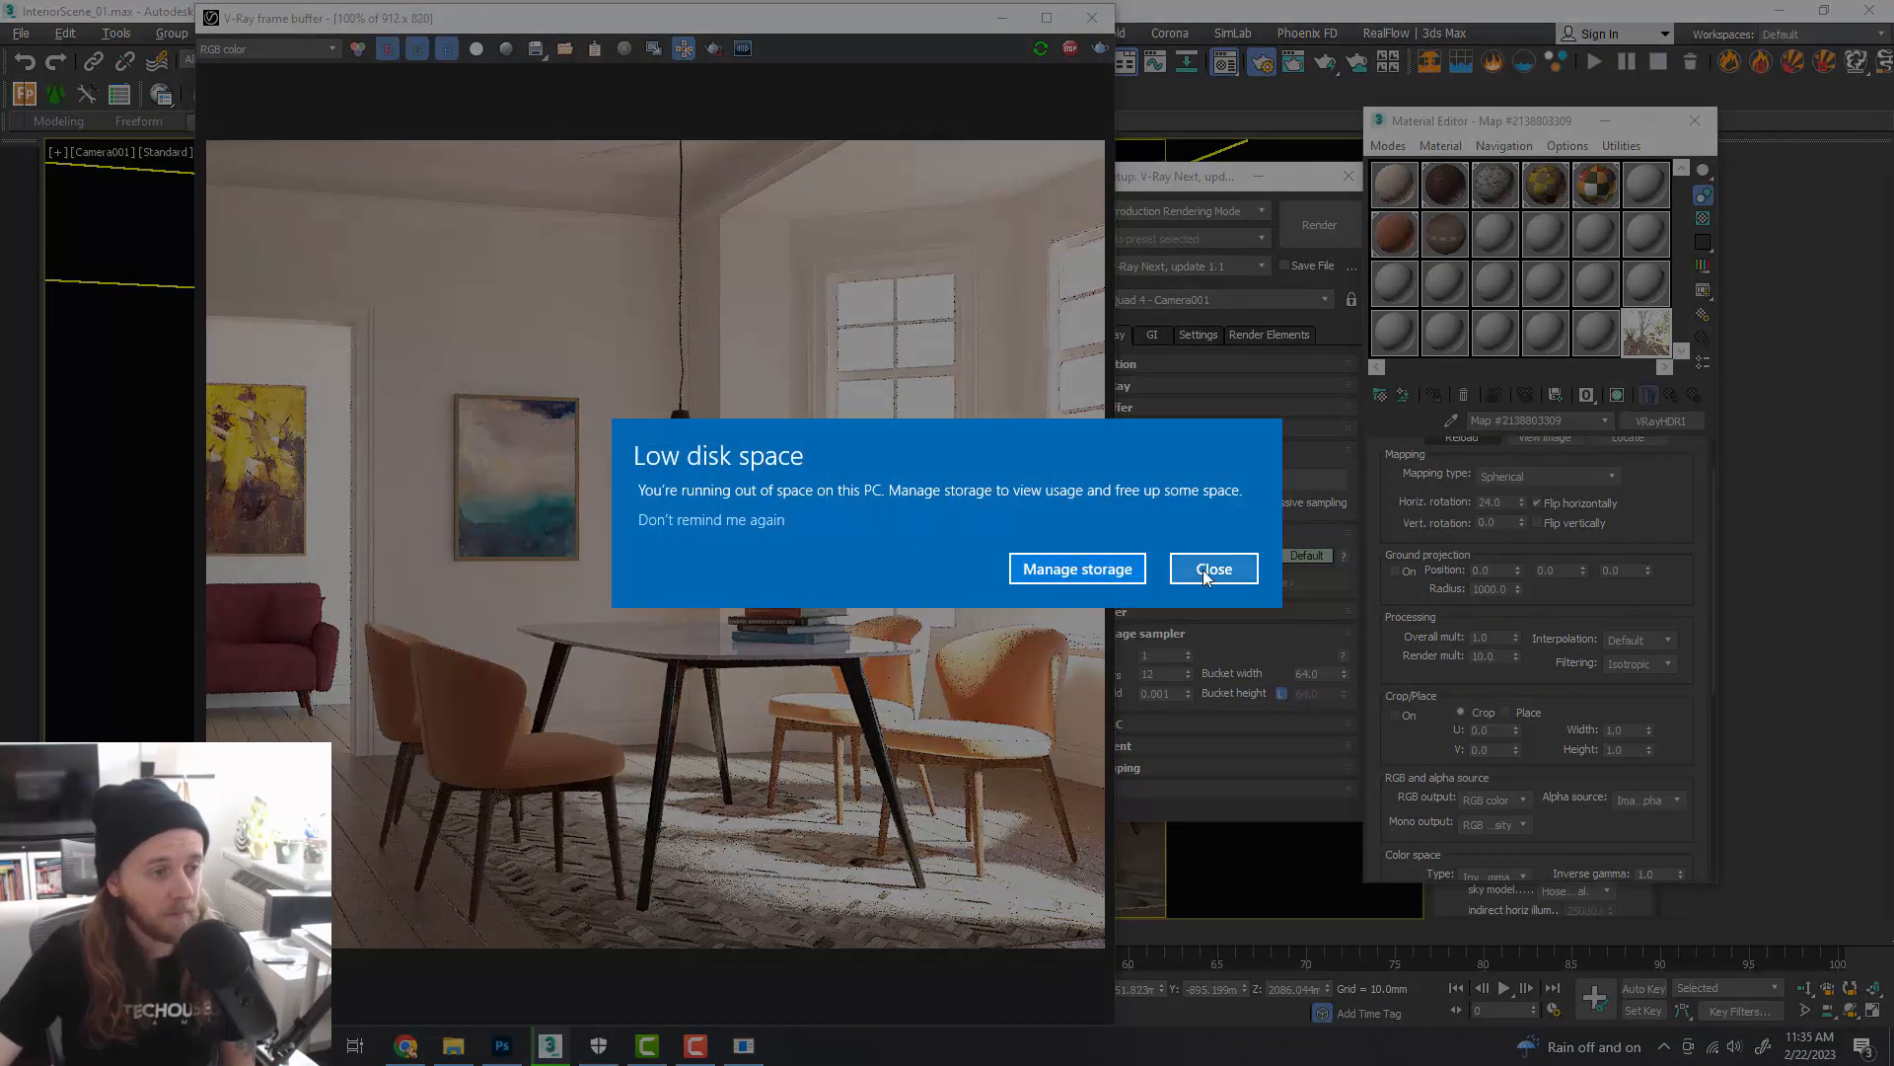
click(1205, 578)
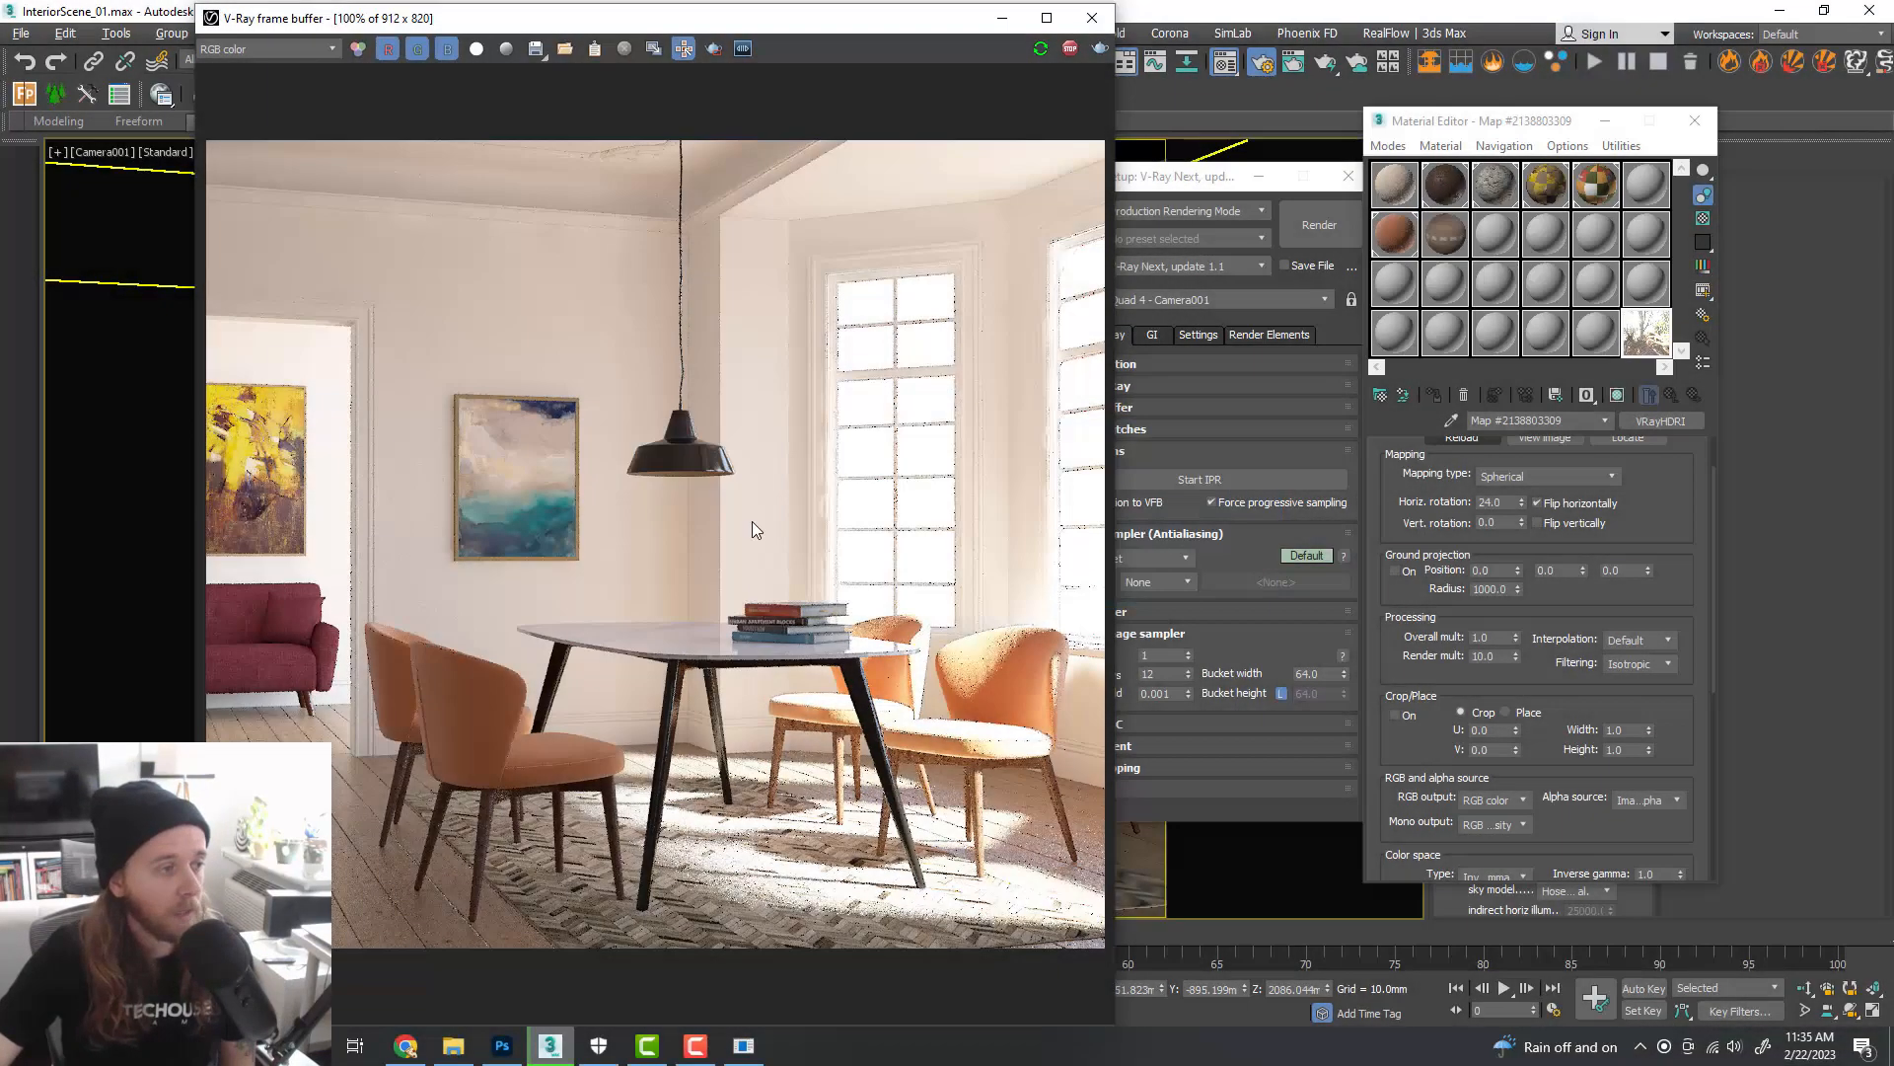